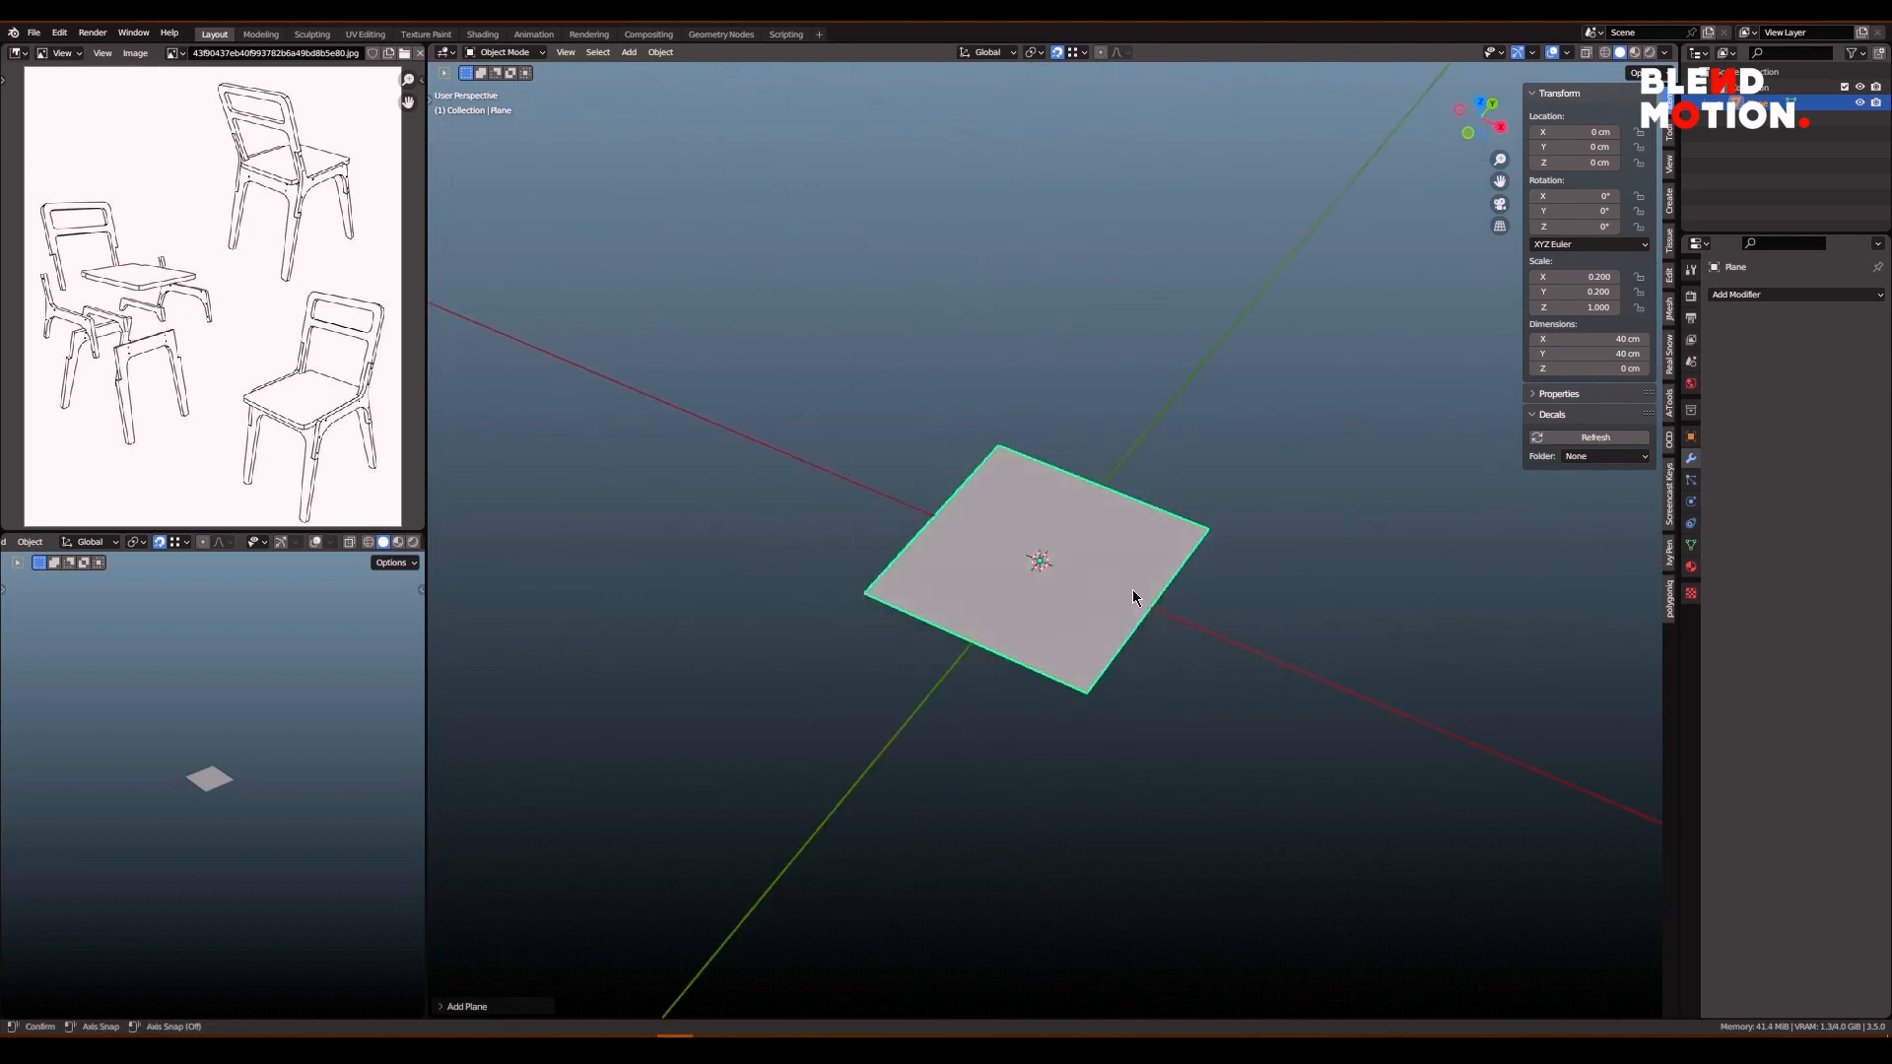
- Rotate the plane 90° about the X axis so it stands upright
key(r)
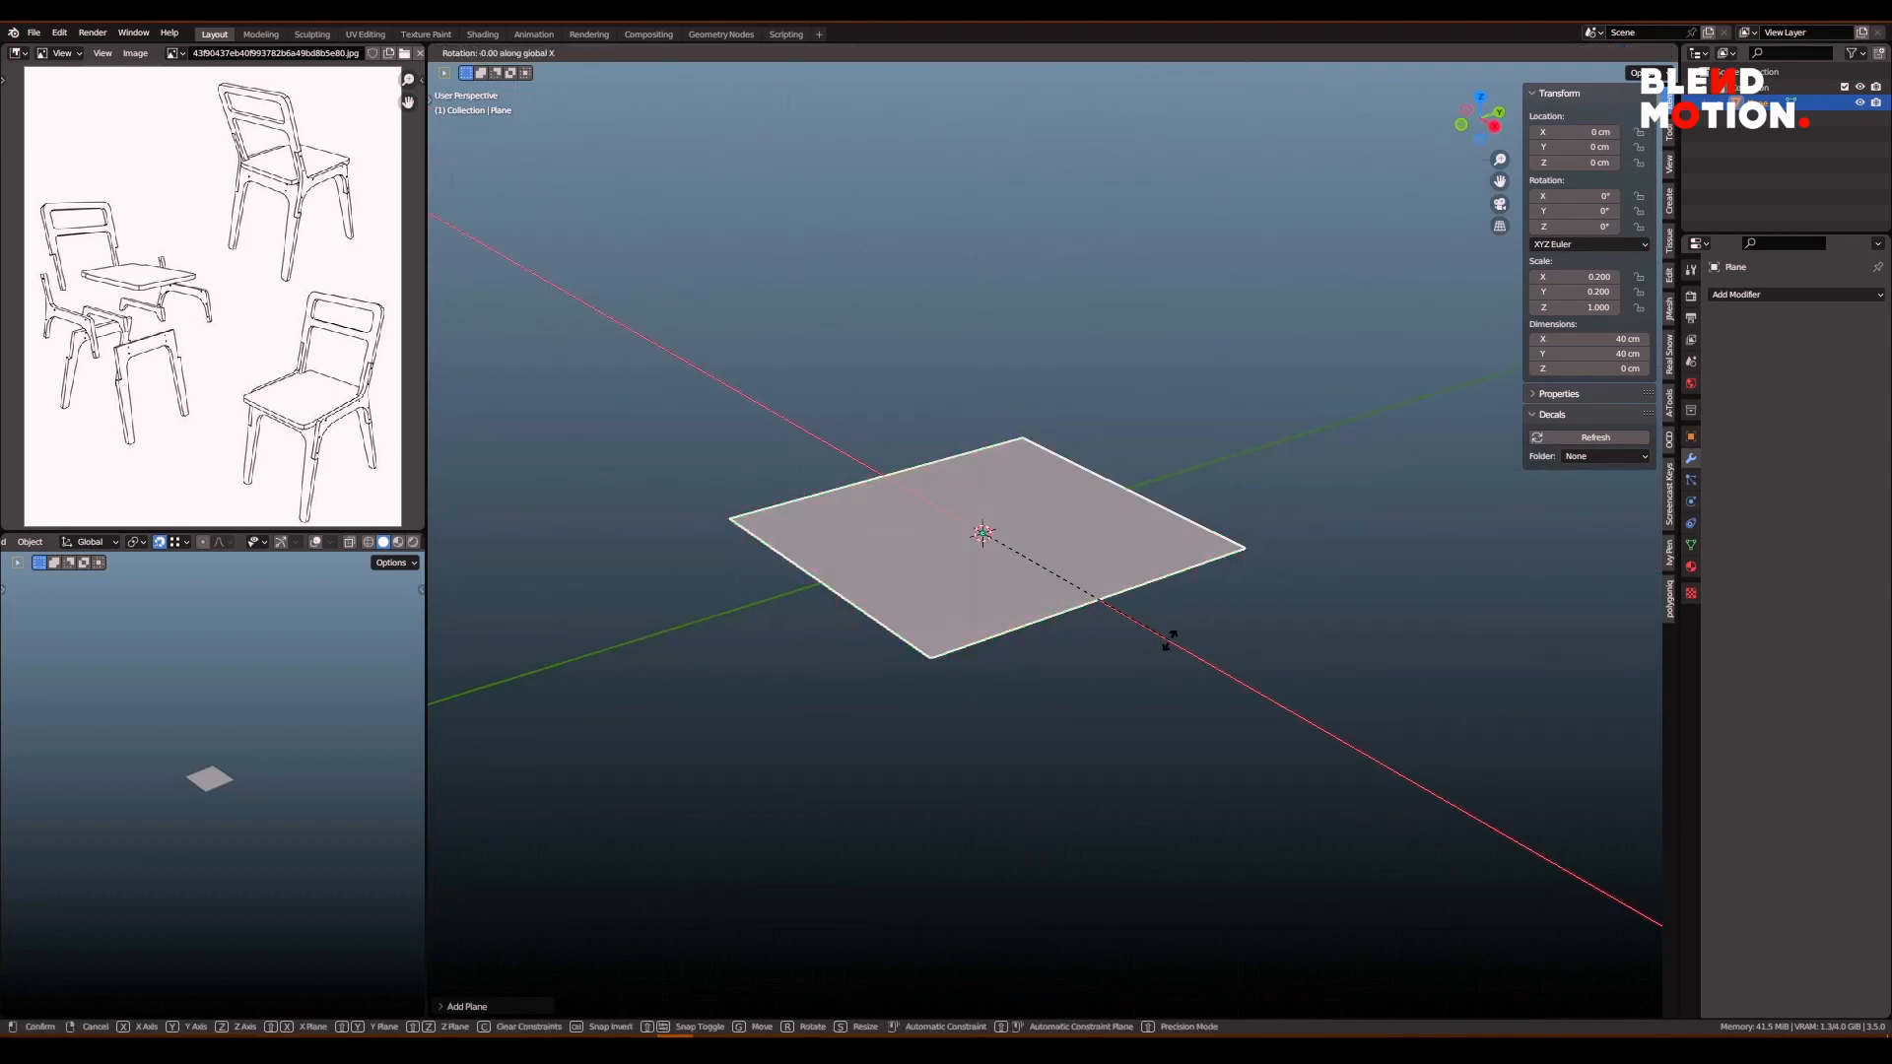
key(x)
key(9)
key(0)
key(Return)
- Flatten the plane's bottom edge to height 0 along Z, using the 3D cursor as pivot
key(Tab)
key(2)
key(alt+a)
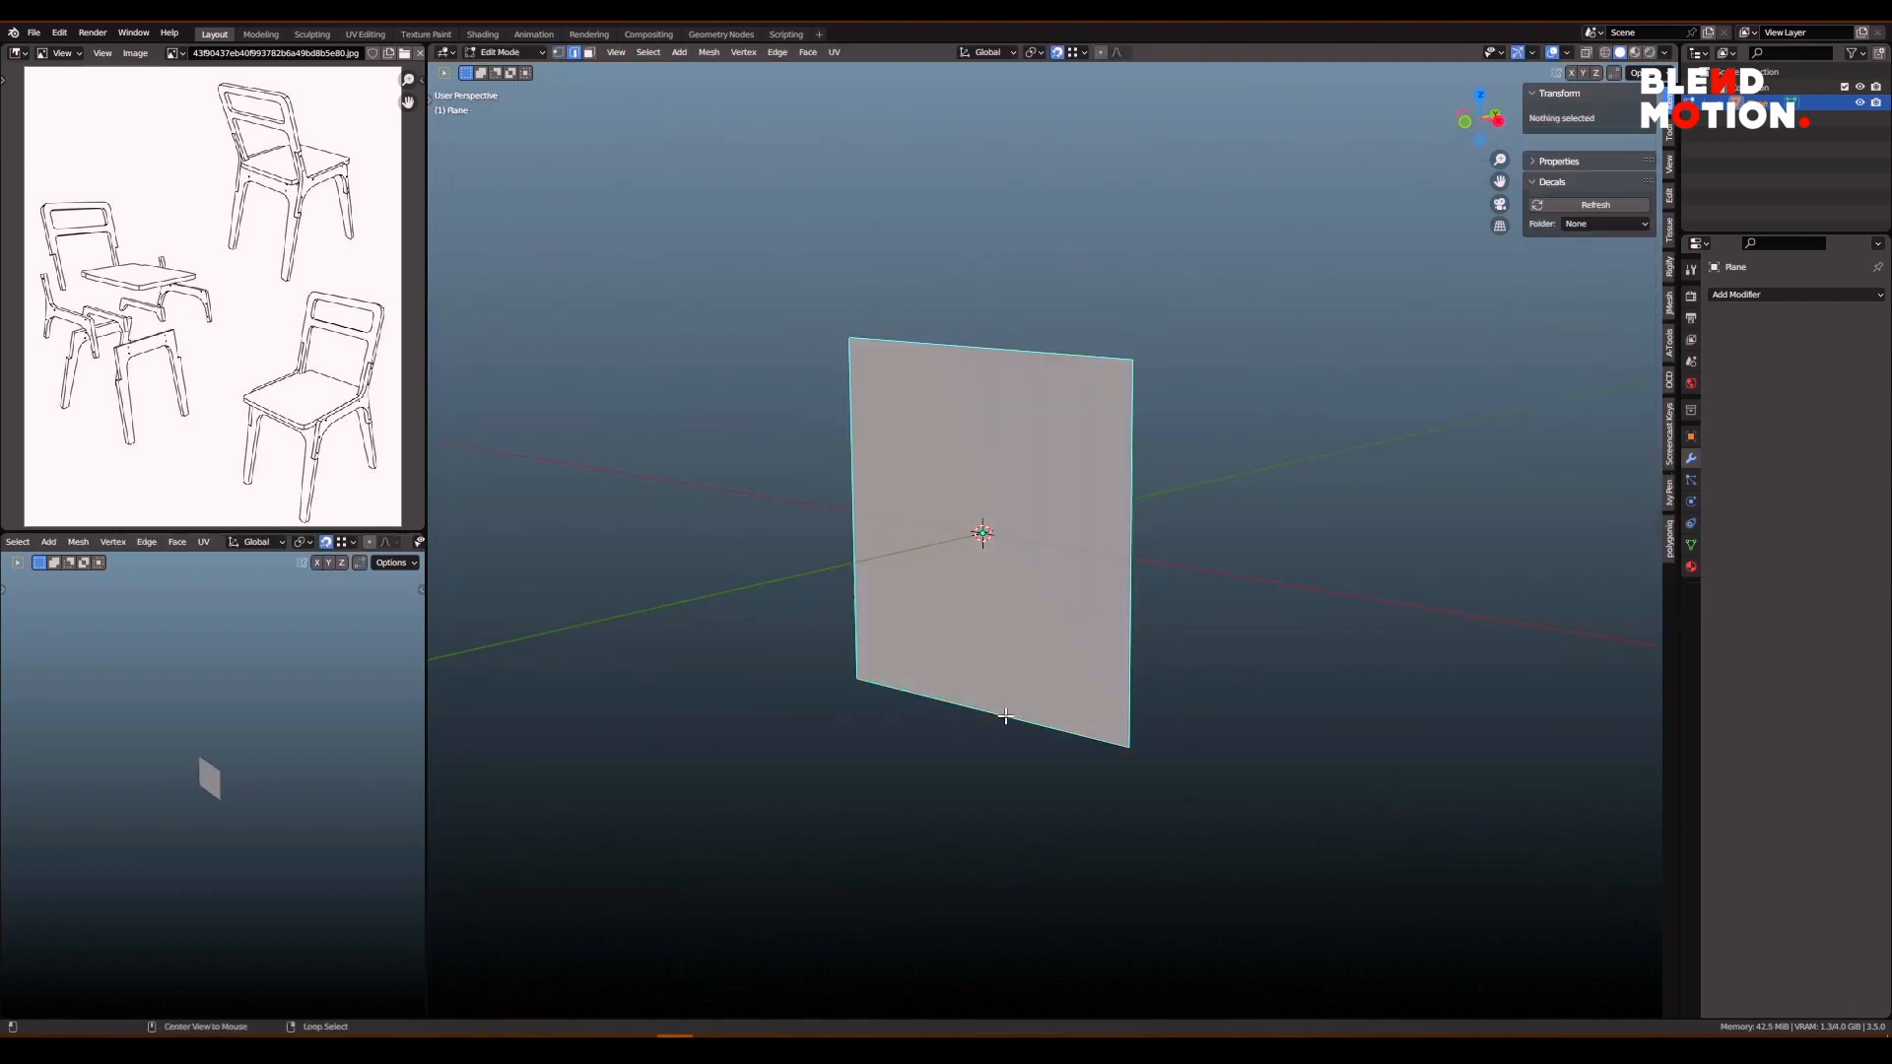
right_click(1005, 716)
key(period)
key(s)
key(z)
key(0)
key(Return)
- Return to Object Mode and apply the plane's rotation and scale
key(Tab)
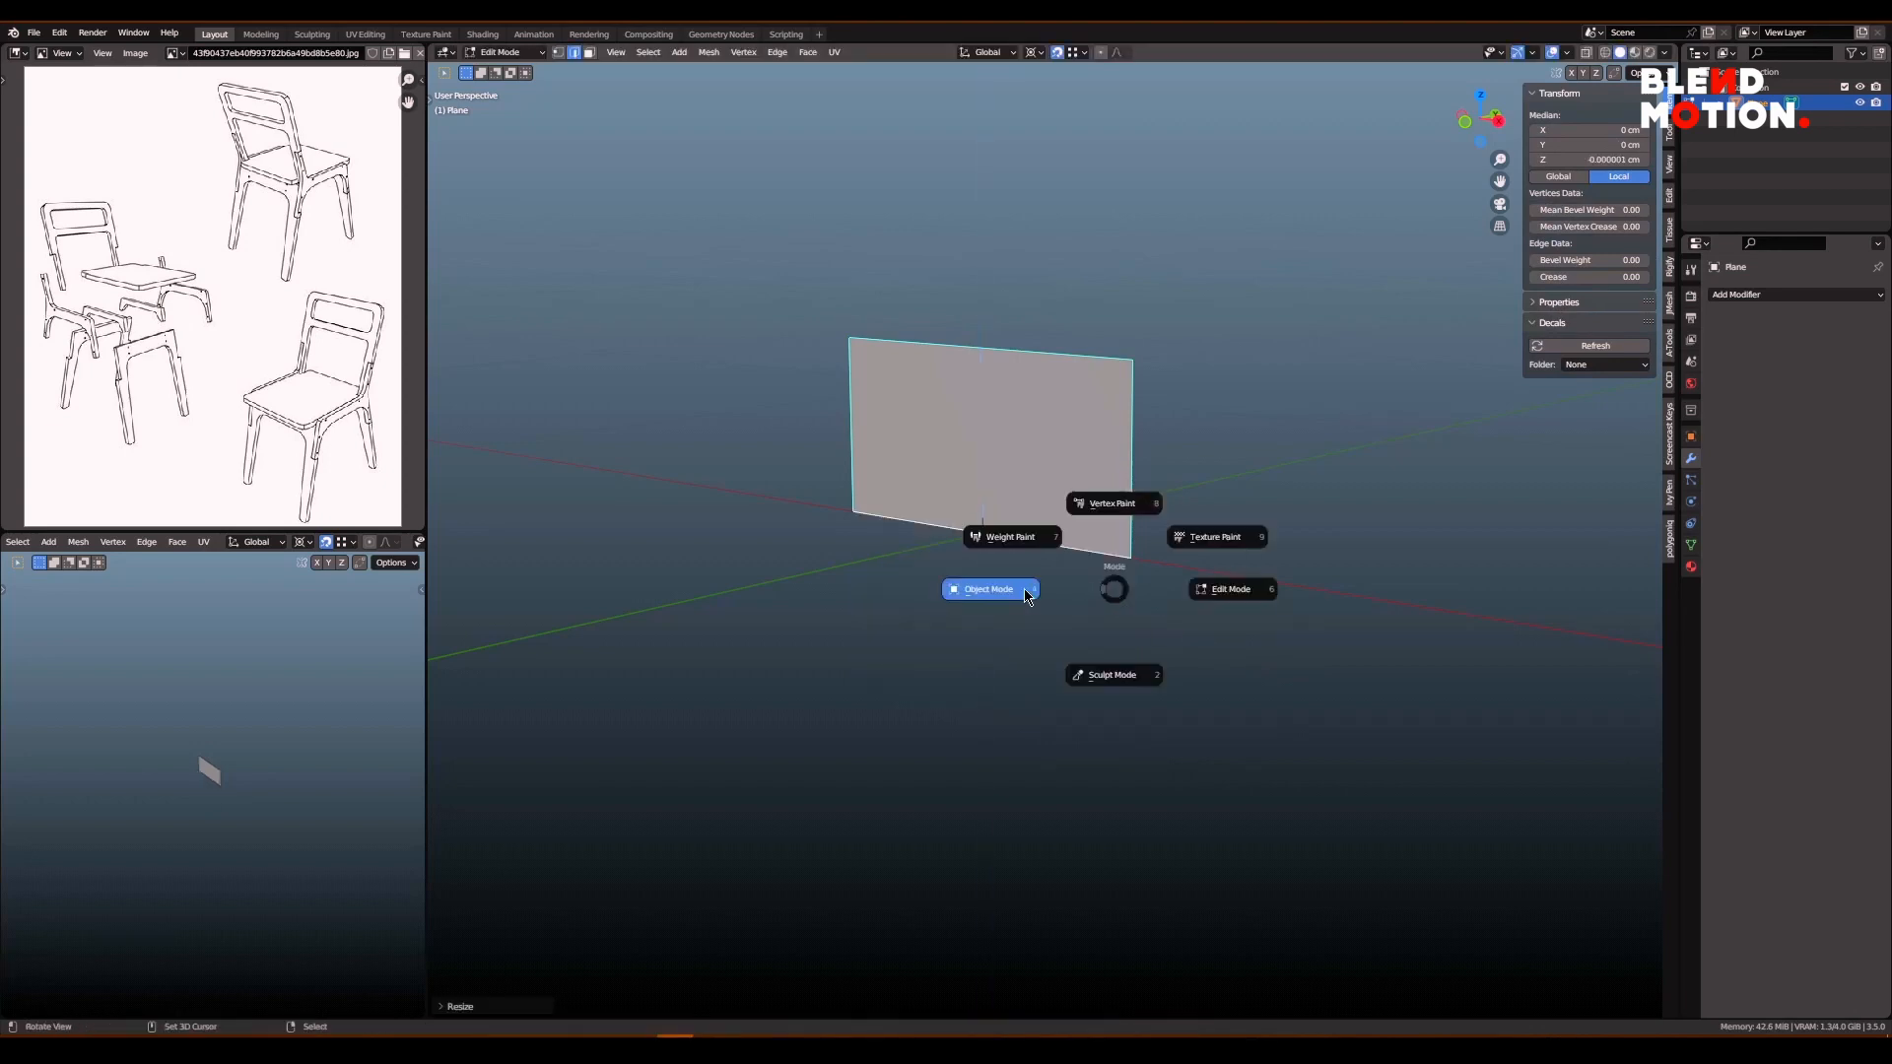
click(1026, 591)
key(ctrl+a)
click(1088, 491)
key(ctrl+a)
click(1141, 460)
- Flatten the plane to zero along Y and set its Z dimension to 40 cm
middle_drag(1141, 466, 1192, 541)
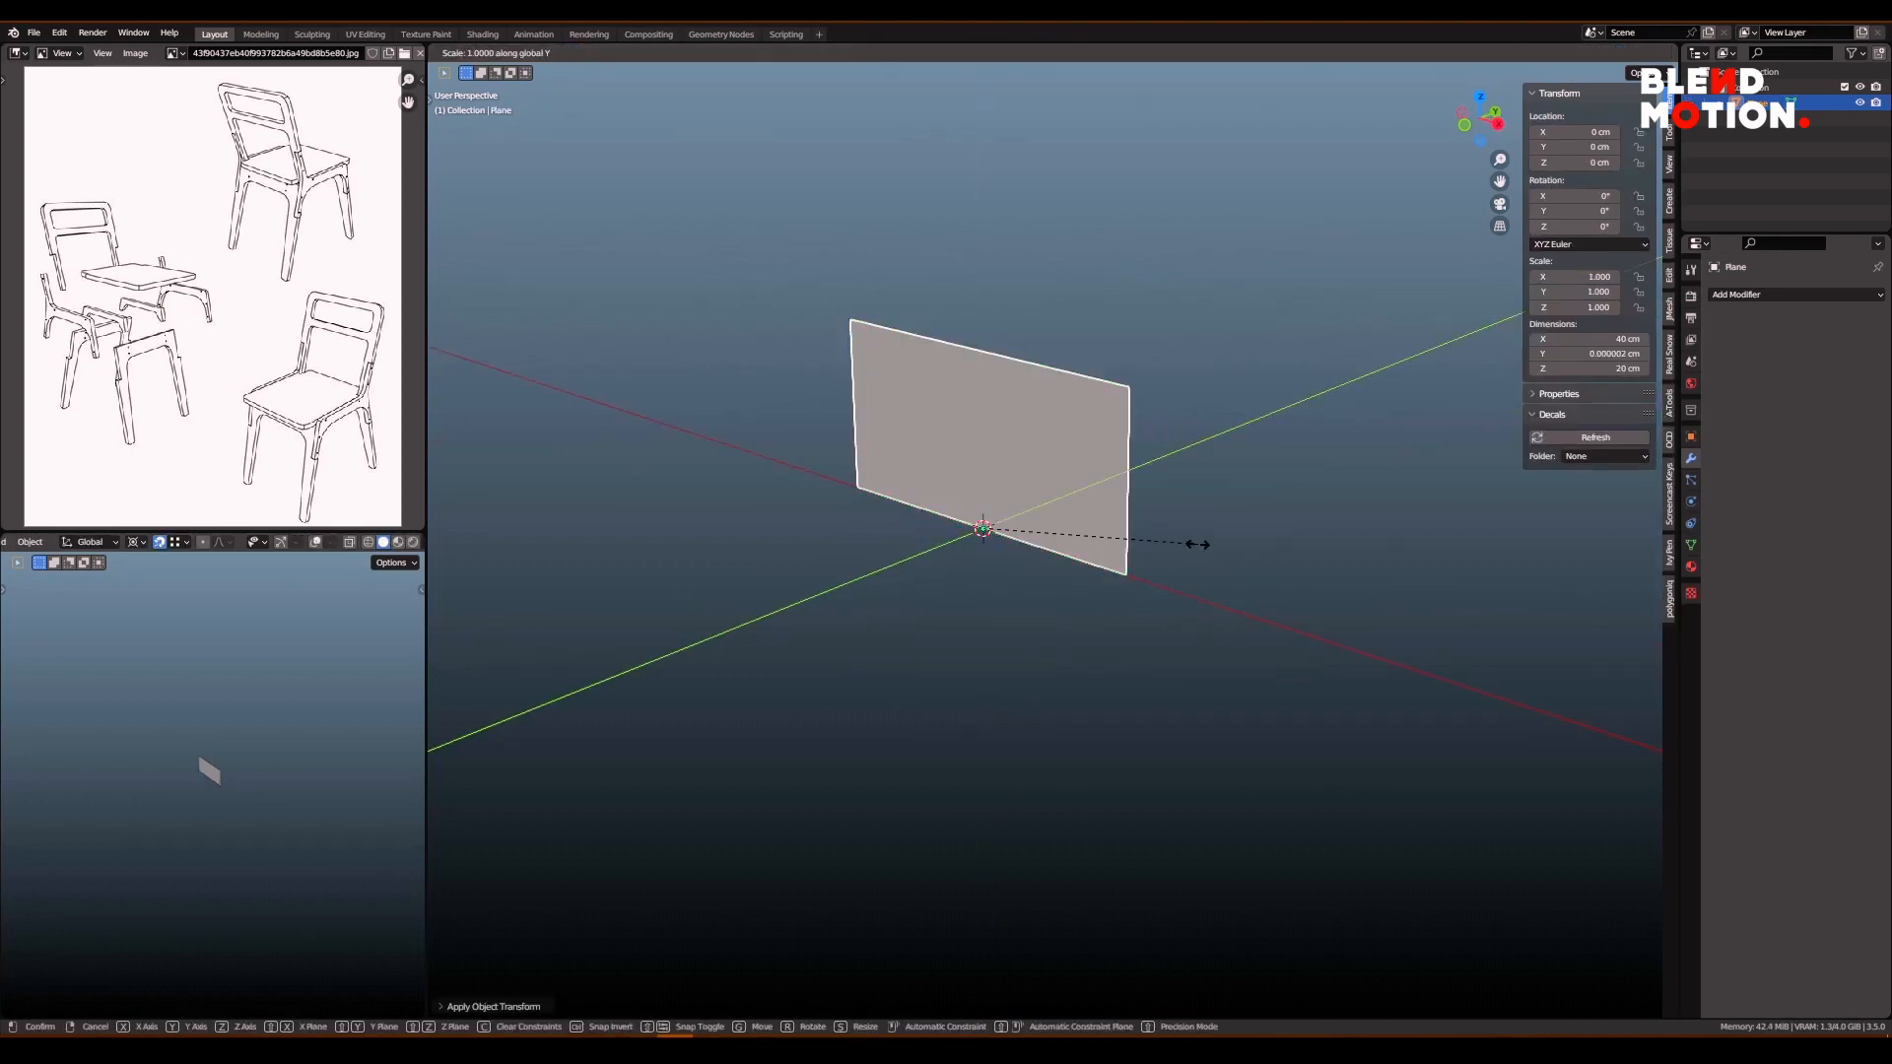
key(s)
key(y)
key(0)
key(Return)
text(40)
key(Return)
- Align the view to the front and put the plane in Edit Mode
middle_drag(986, 552, 1115, 523)
key(grave)
click(1063, 471)
key(Tab)
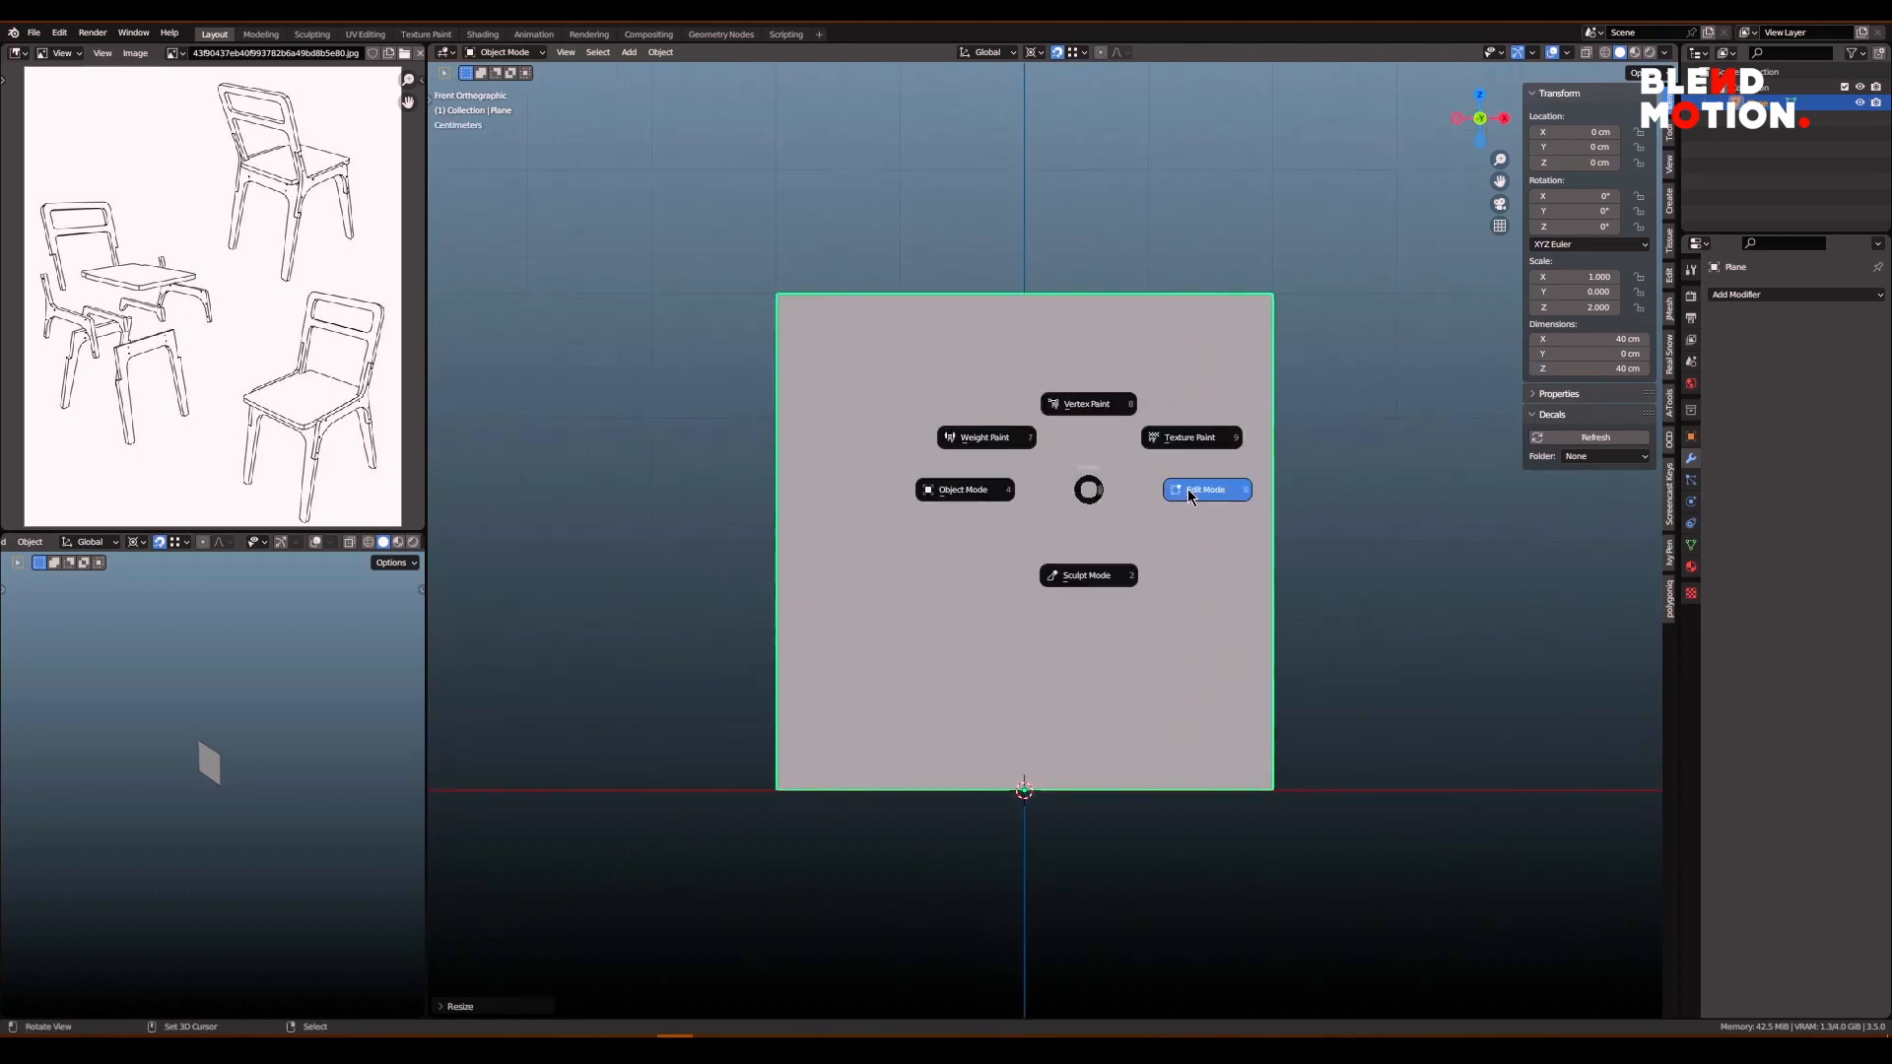
click(1193, 490)
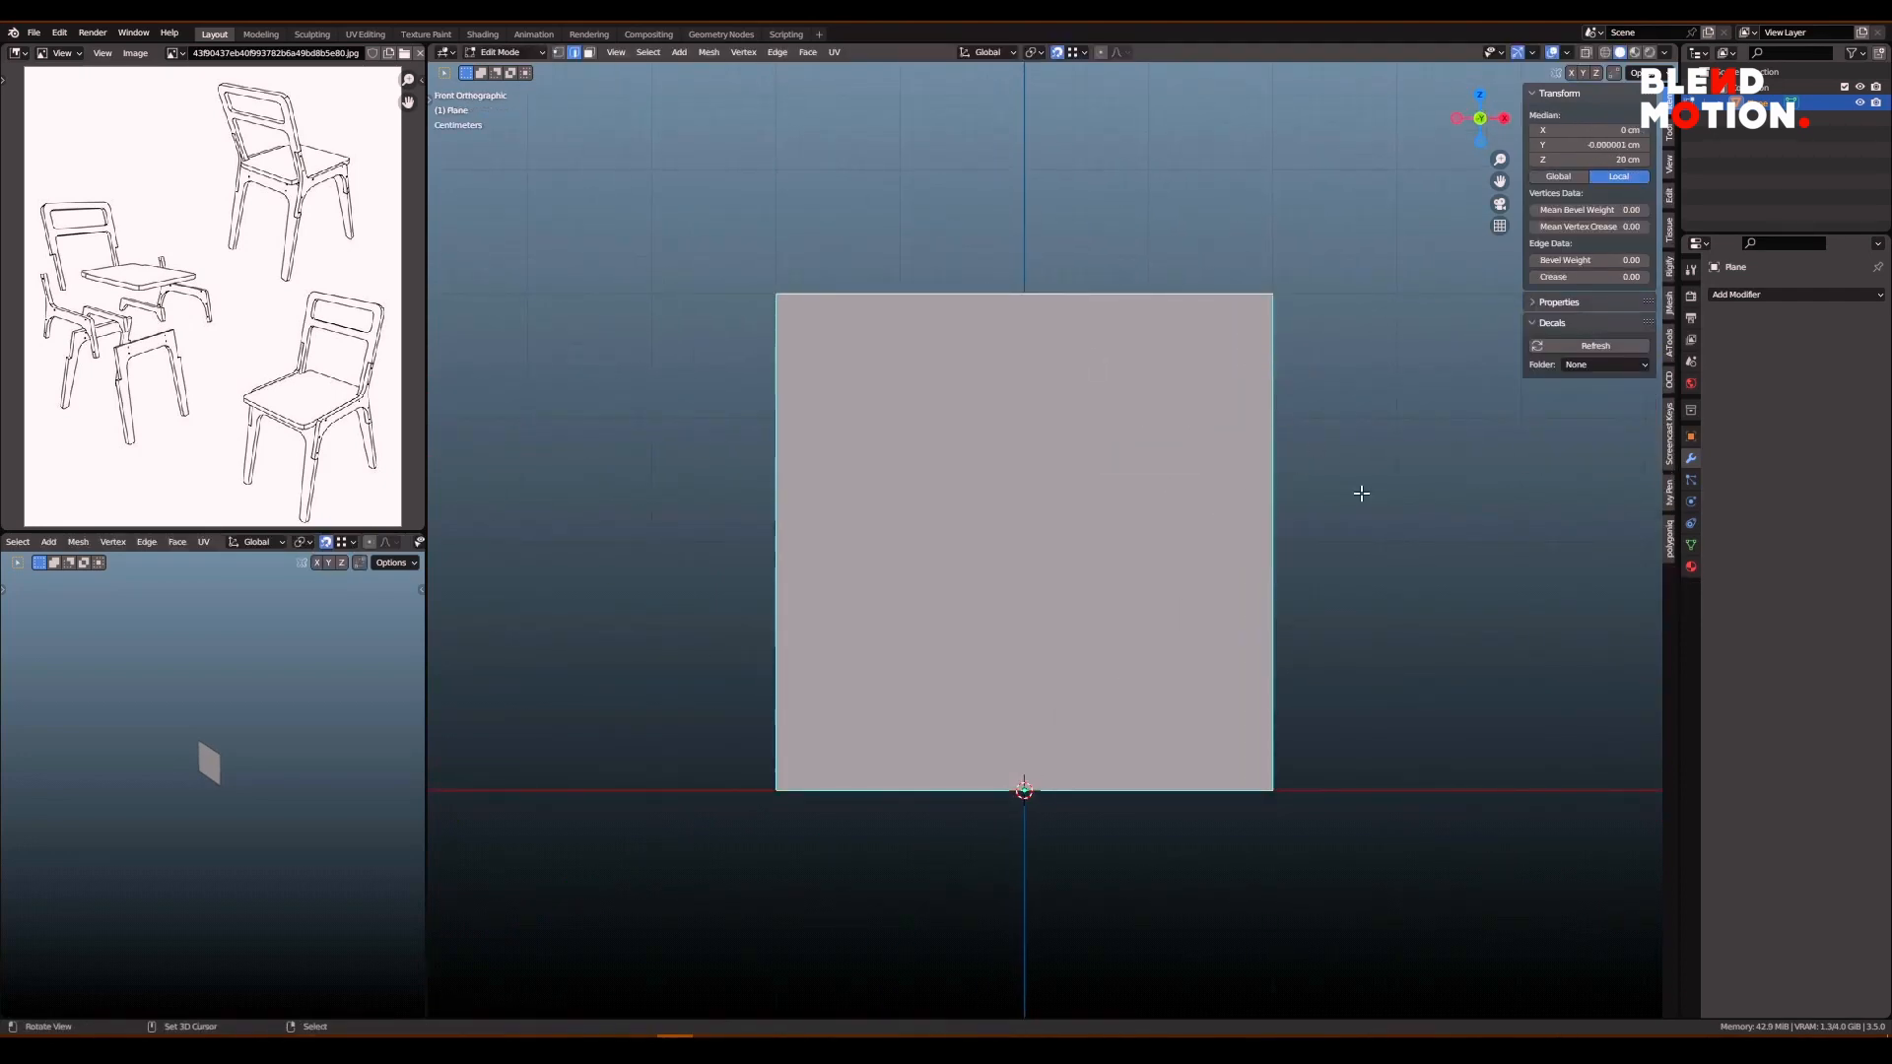
key(s)
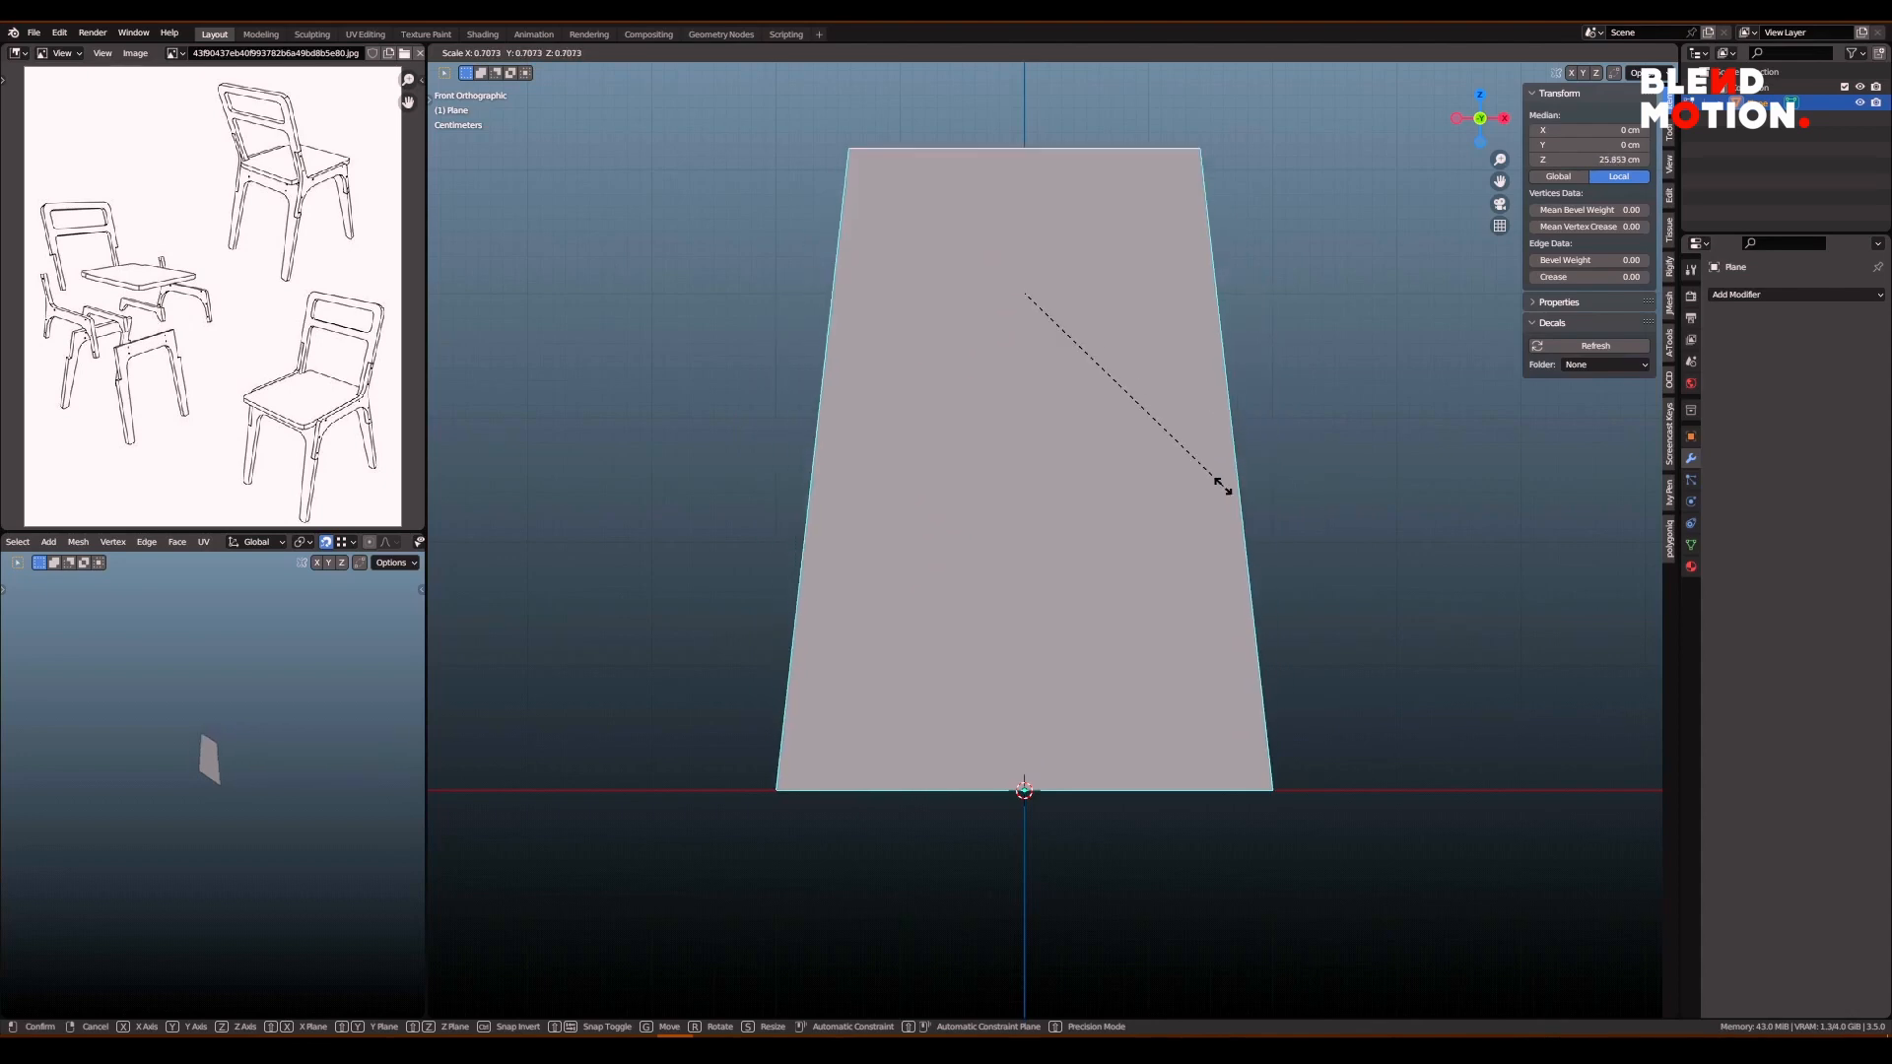
right_click(1223, 486)
click(1058, 53)
key(s)
right_click(1268, 364)
scroll(1183, 473, down, 4)
click(1163, 482)
middle_drag(1163, 482, 1097, 528)
click(1079, 402)
scroll(1202, 454, up, 1)
key(s)
right_click(1261, 477)
middle_drag(1261, 477, 1058, 455)
key(s)
key(x)
key(x)
key(x)
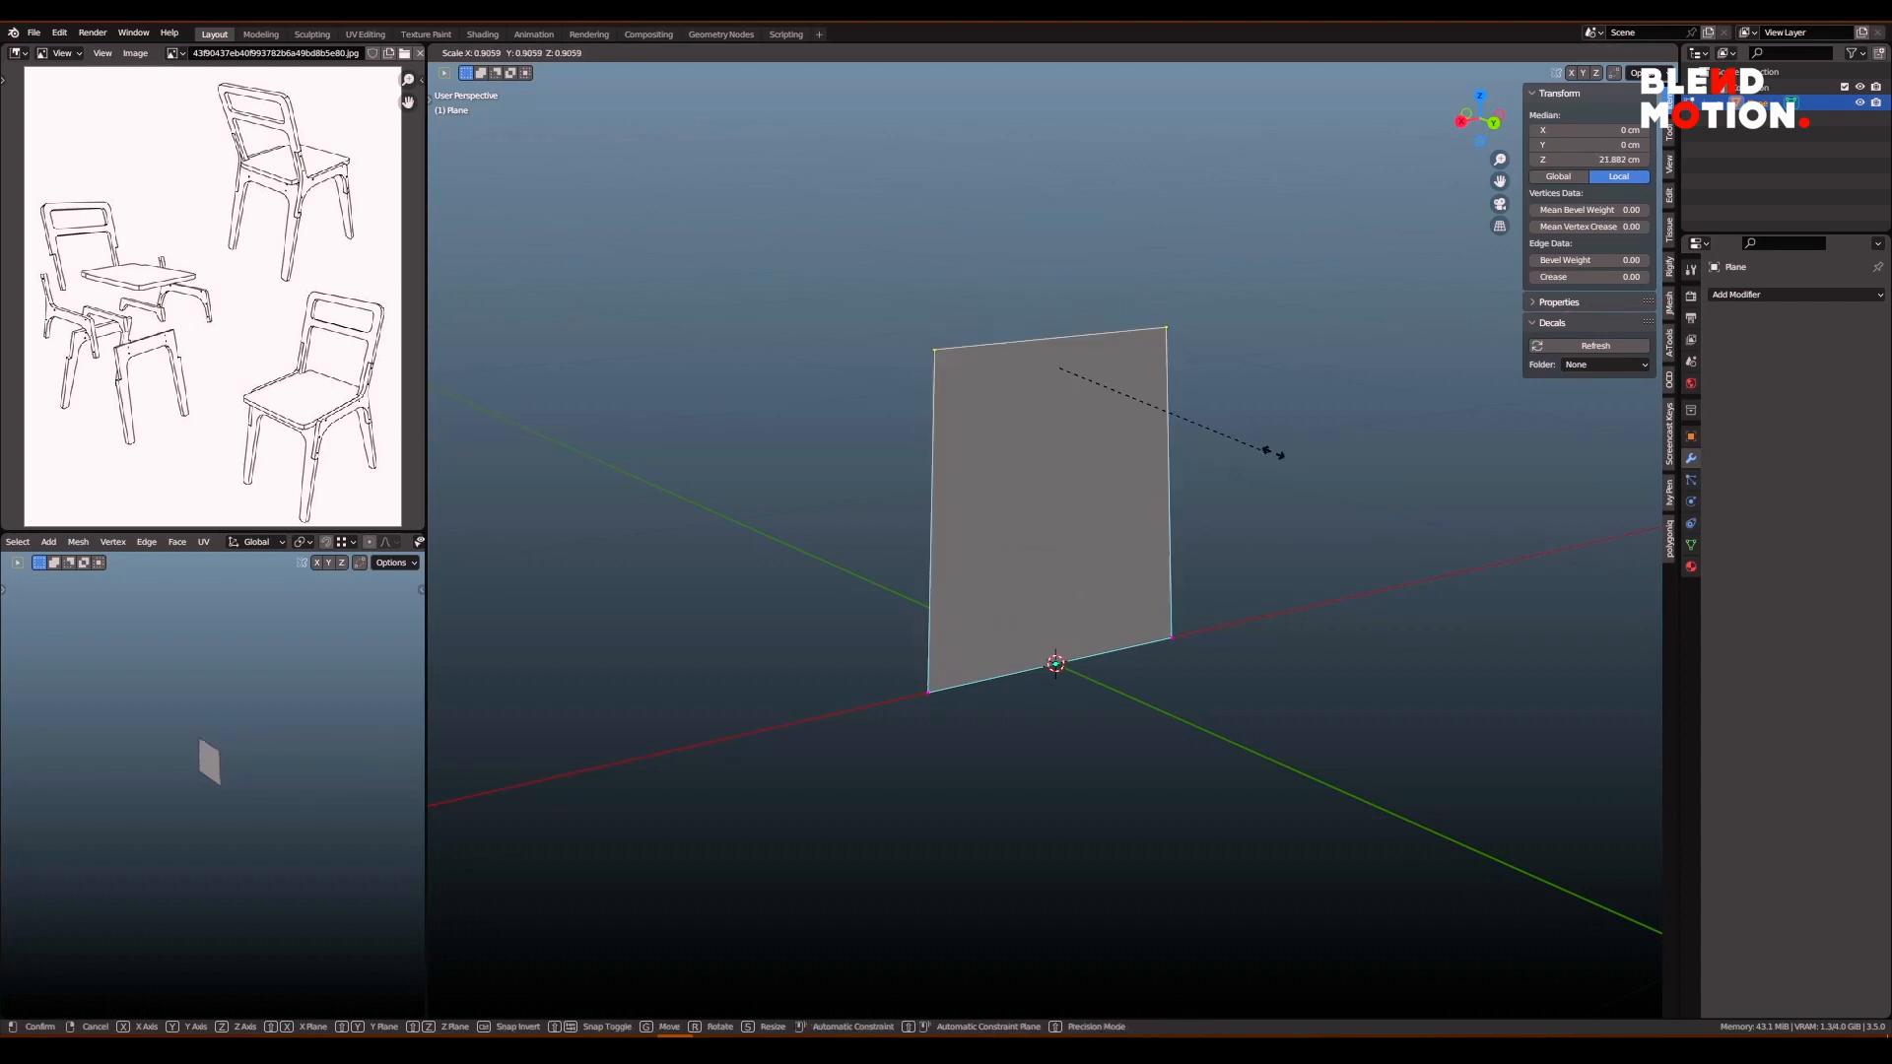
right_click(1261, 450)
key(grave)
click(1173, 418)
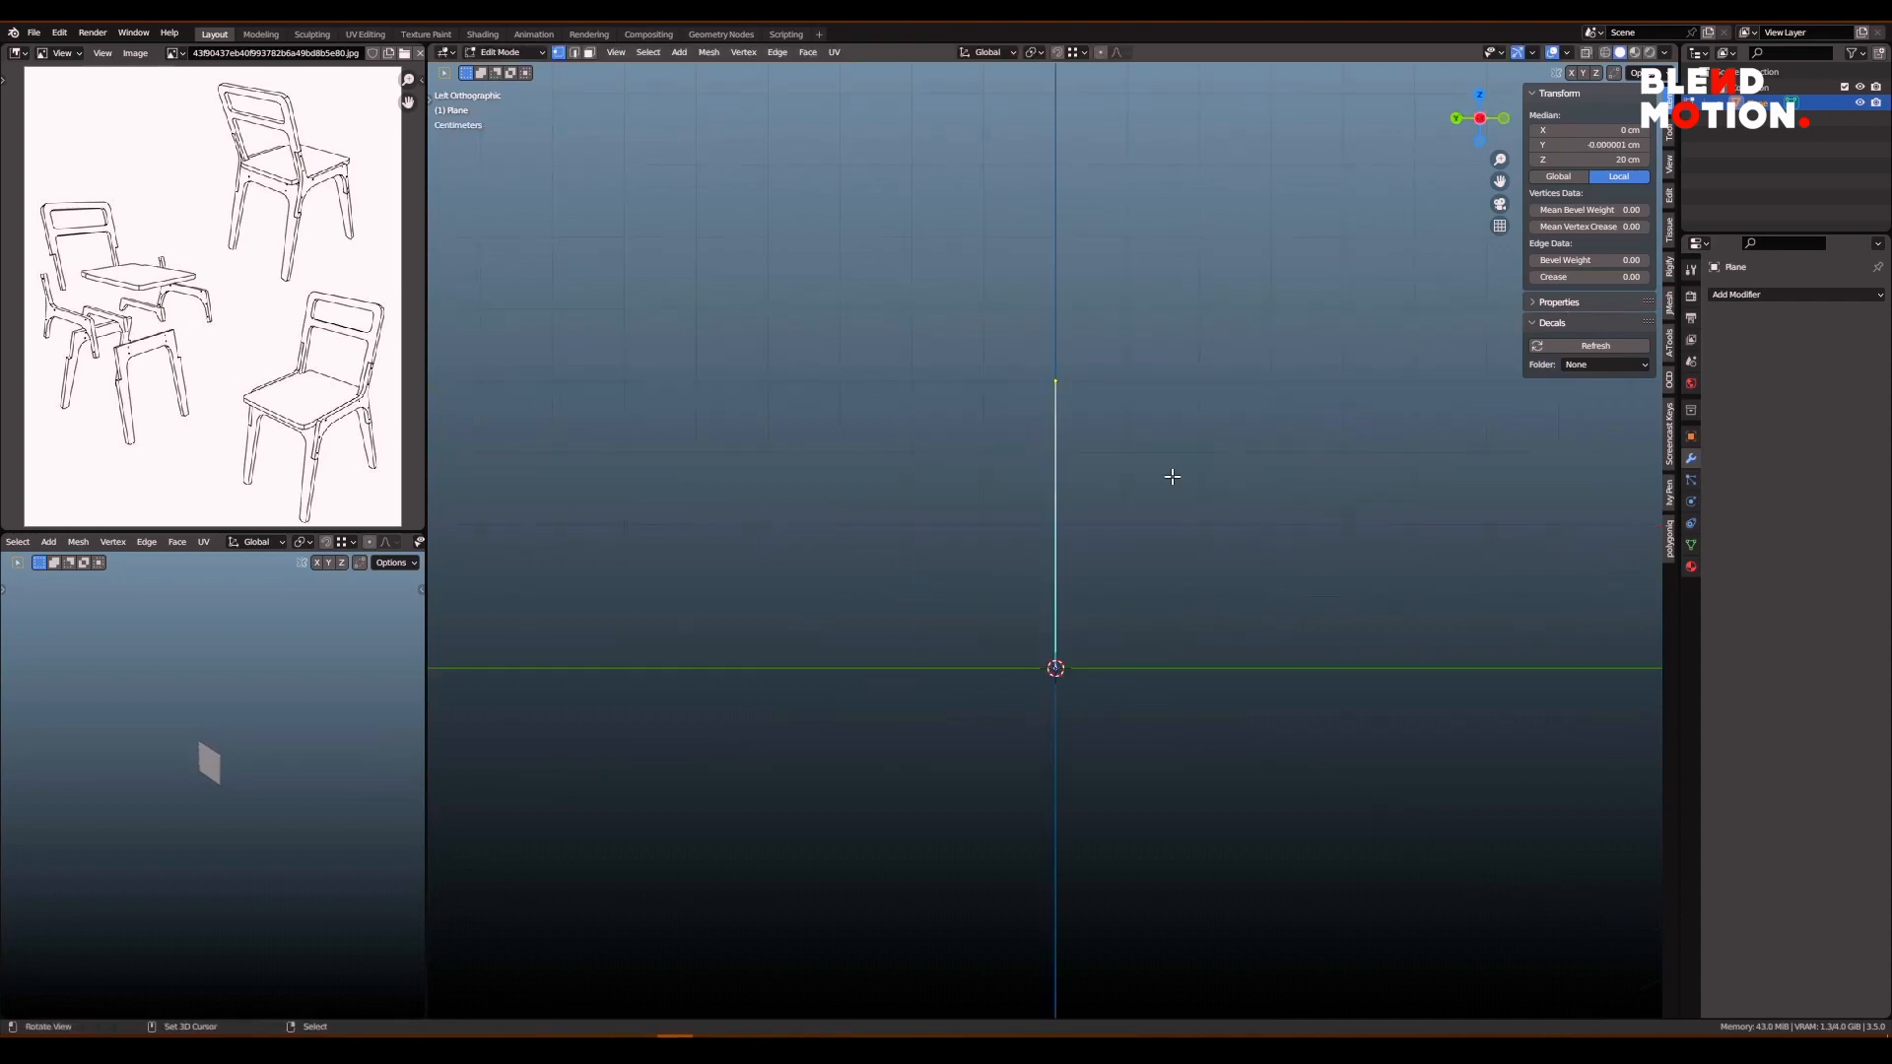
shift+middle_drag(1170, 462, 1170, 491)
key(s)
key(x)
right_click(1271, 470)
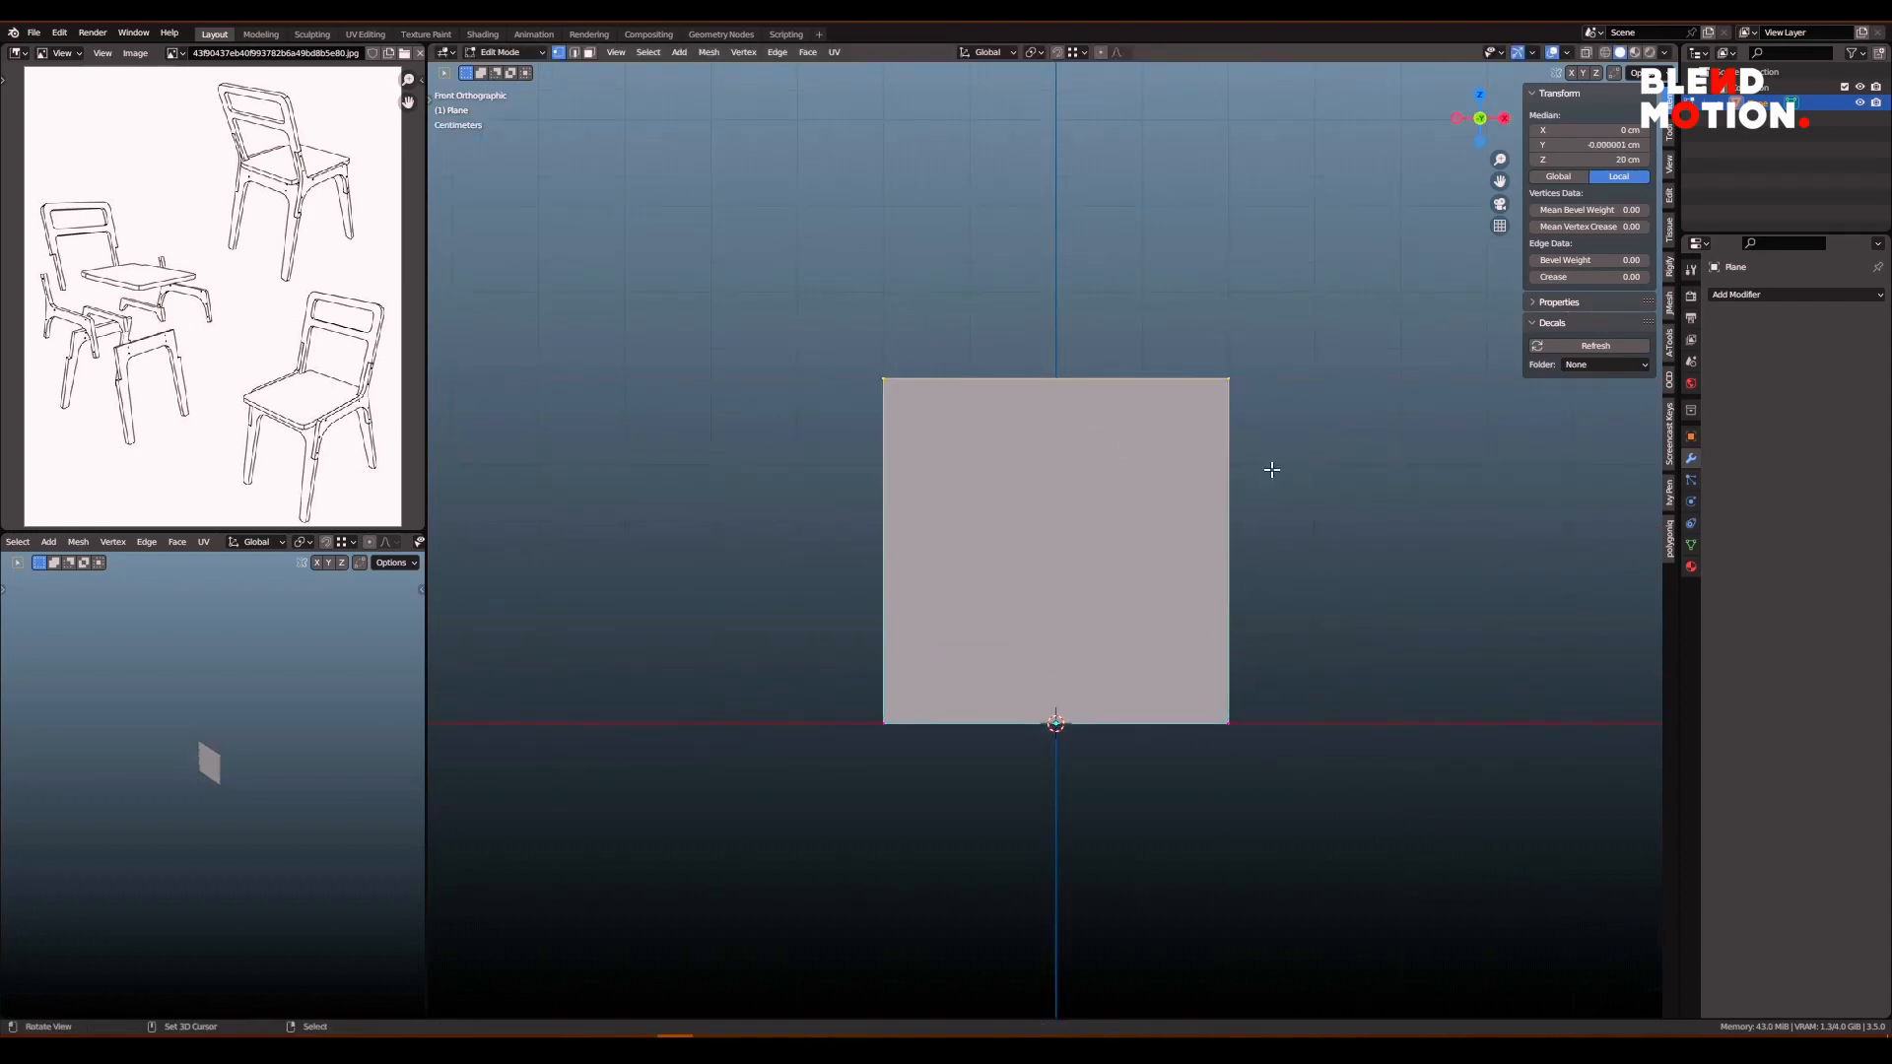
- Scale the plane's bottom edge by about 1.25 so it spans 50 cm and the shape tapers upward
click(1105, 726)
key(s)
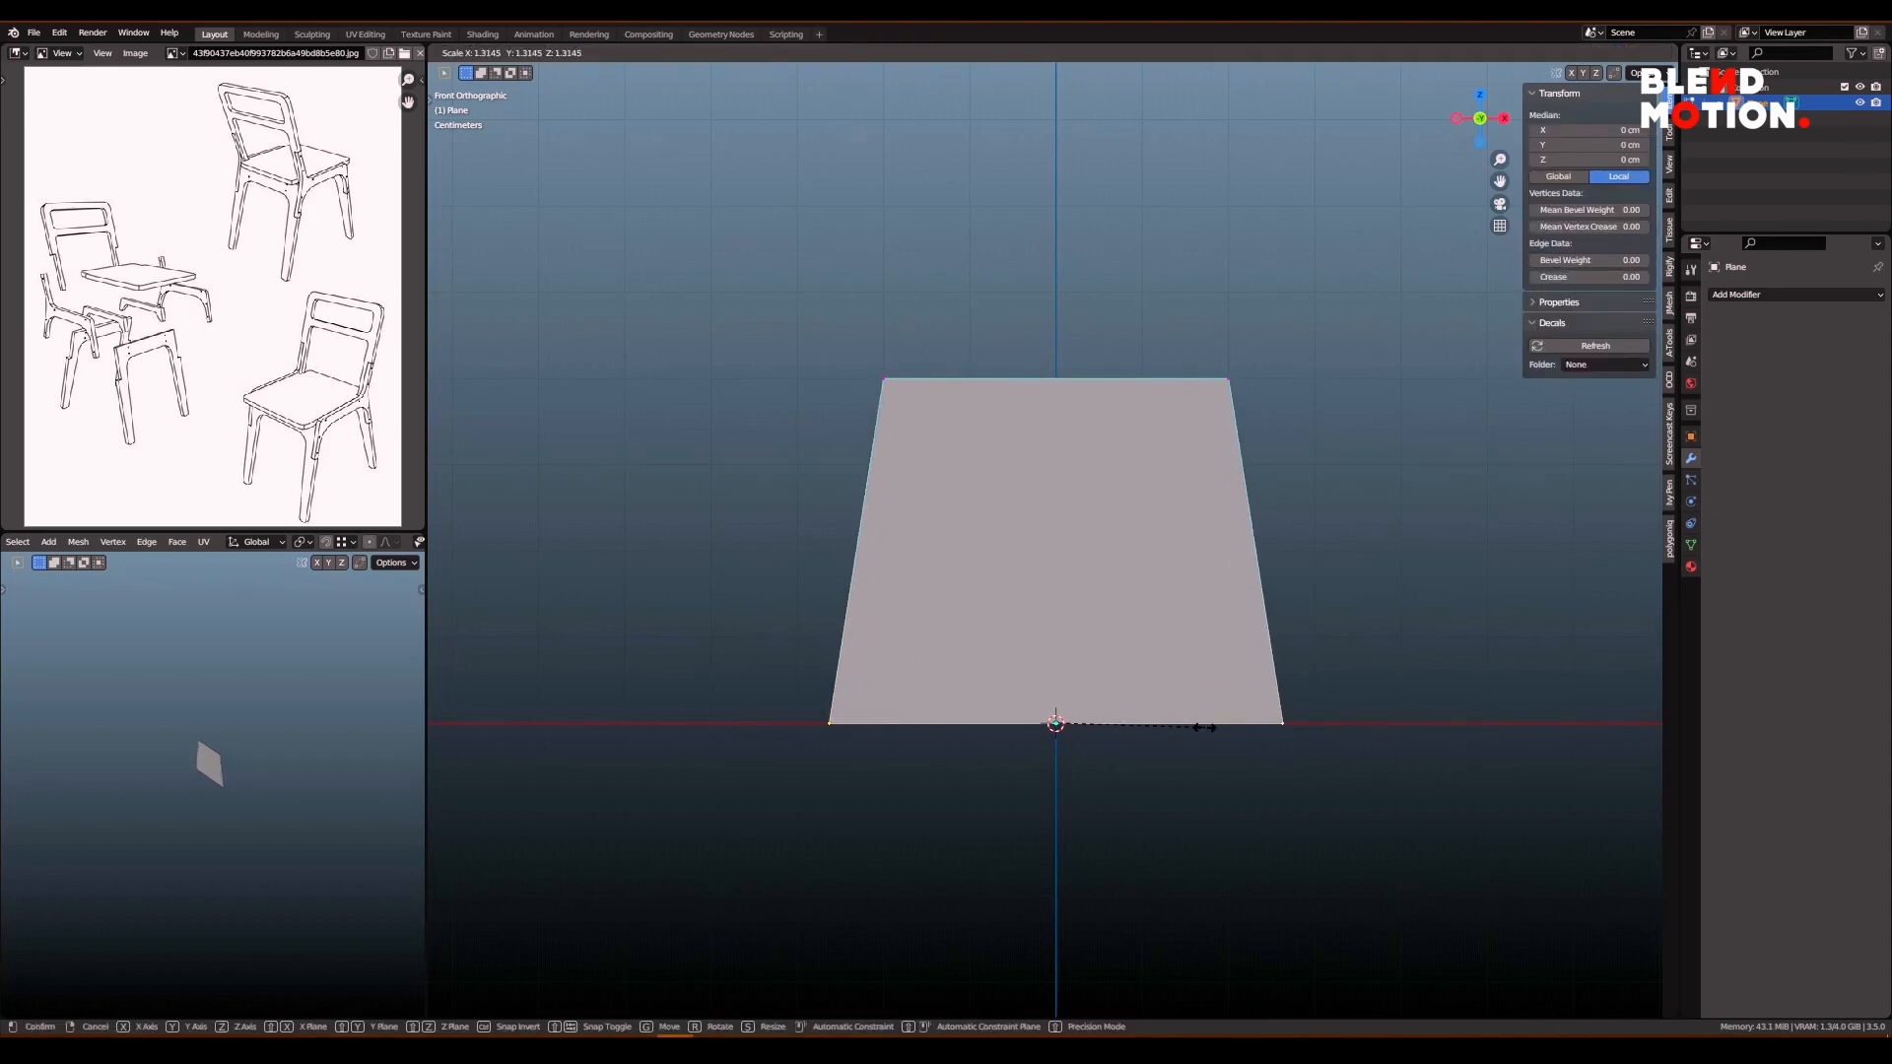
text(1.2)
key(Return)
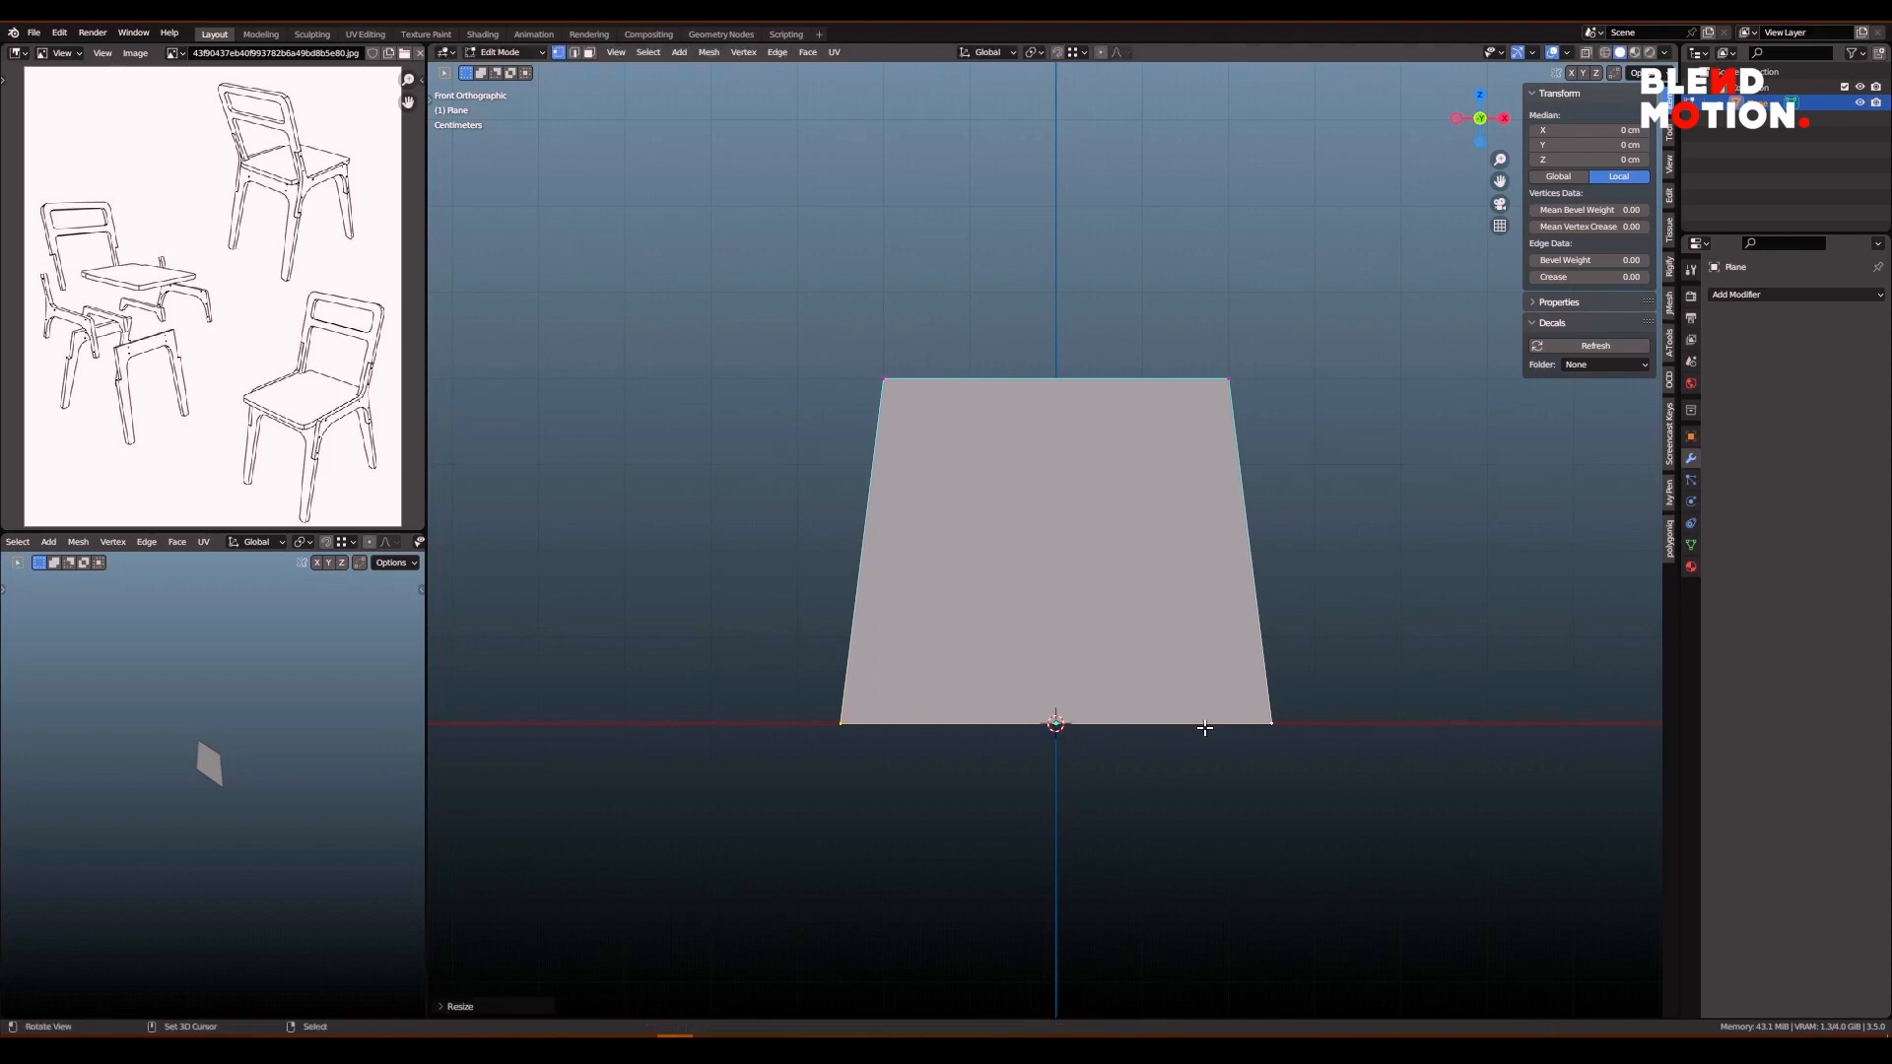
scroll(1139, 696, up, 1)
shift+middle_drag(1023, 647, 1096, 730)
key(2)
right_click(1175, 380)
key(e)
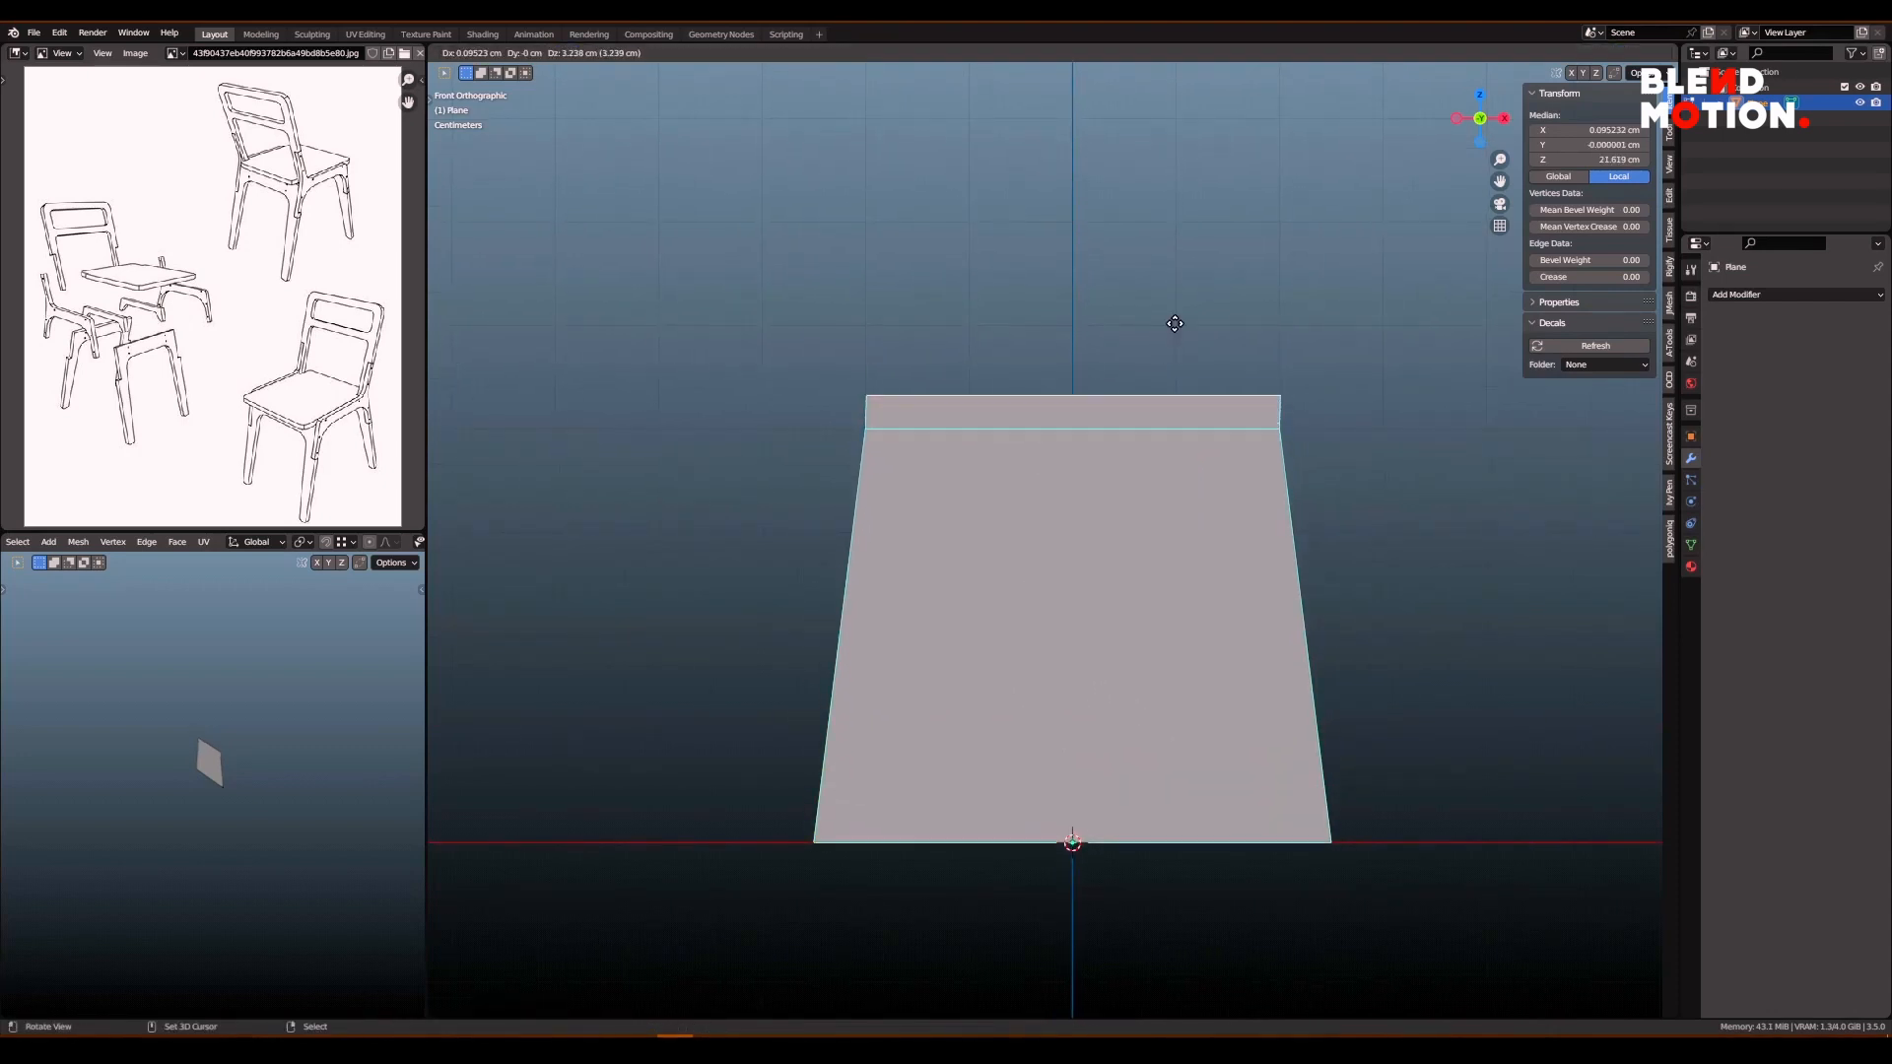
key(z)
scroll(1146, 340, down, 2)
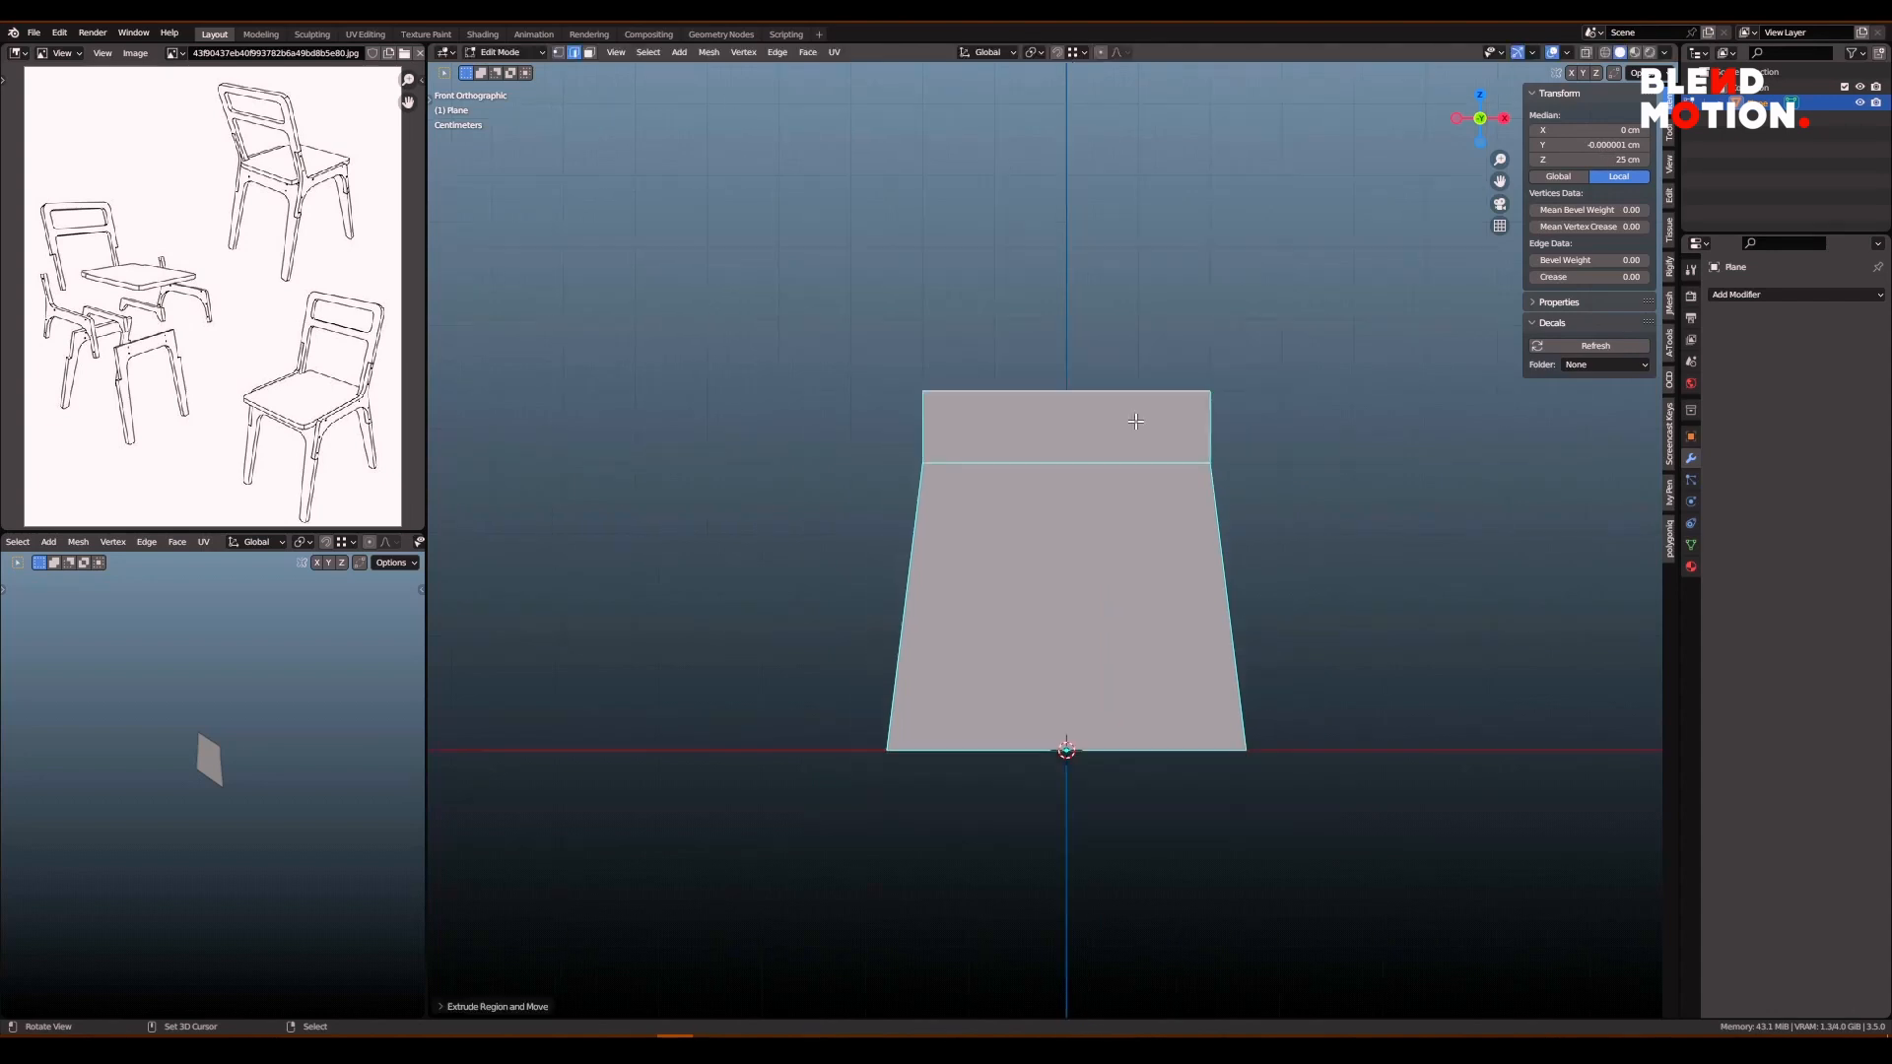
key(x)
click(1063, 371)
- Duplicate the tapered plane upward along Z and rotate the copy 180°
key(Tab)
click(1236, 439)
key(shift+d)
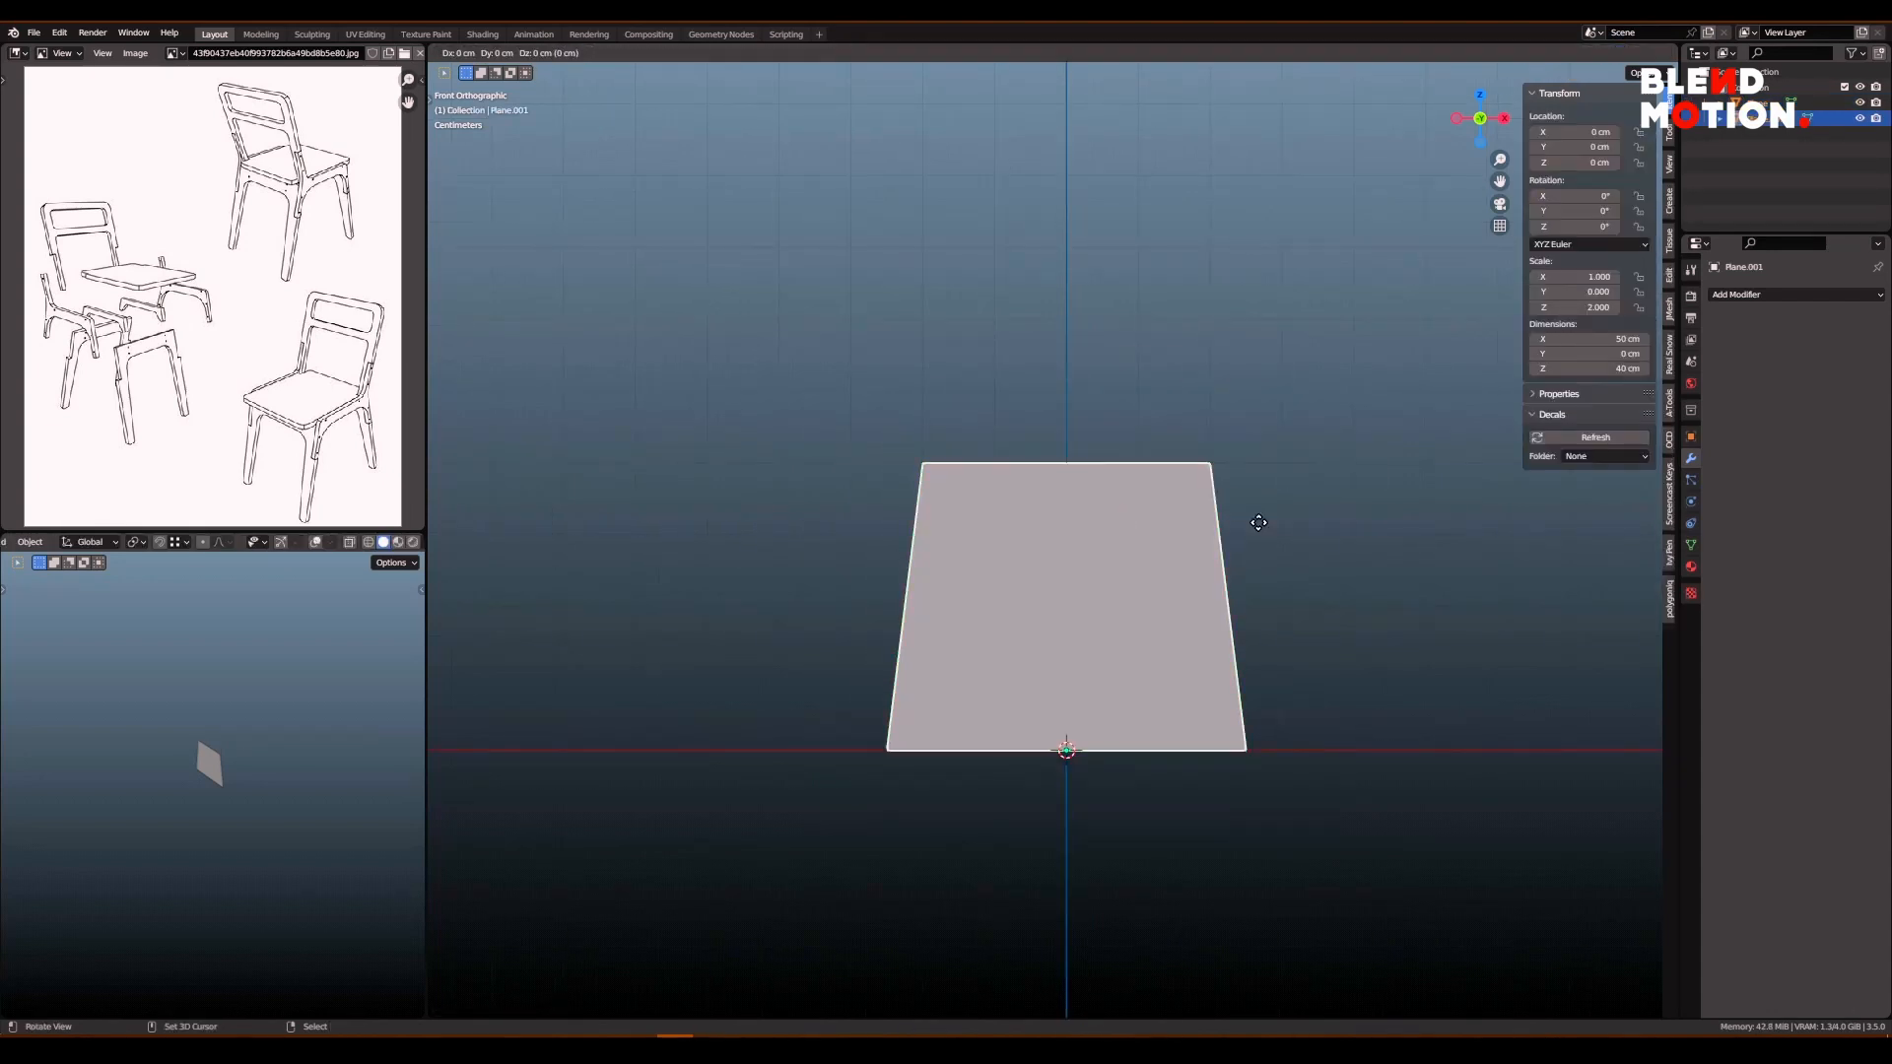
key(z)
click(1298, 186)
text(r180)
key(Return)
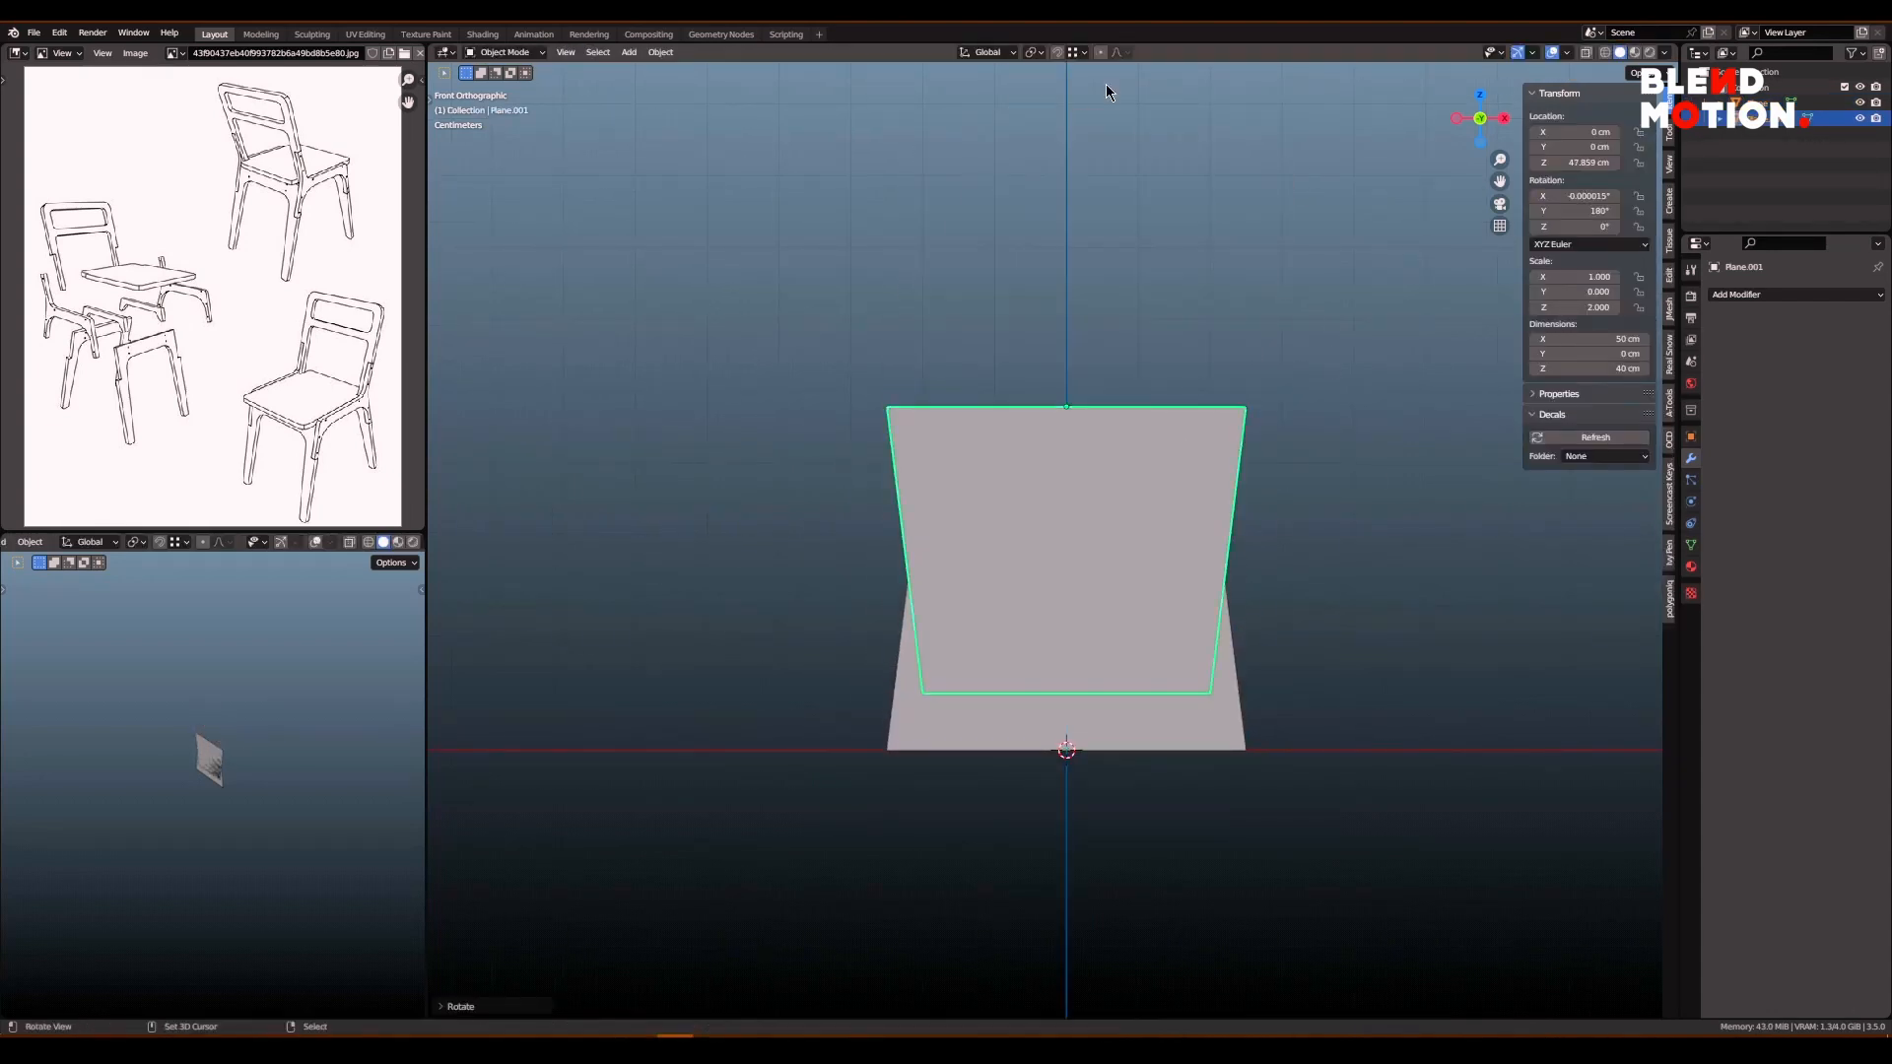
- Move the flipped copy along Z to 80 cm, with its narrow edge snapped onto the lower plane's top edge
key(g)
key(z)
click(1305, 240)
key(g)
key(z)
click(1212, 464)
scroll(1023, 623, down, 1)
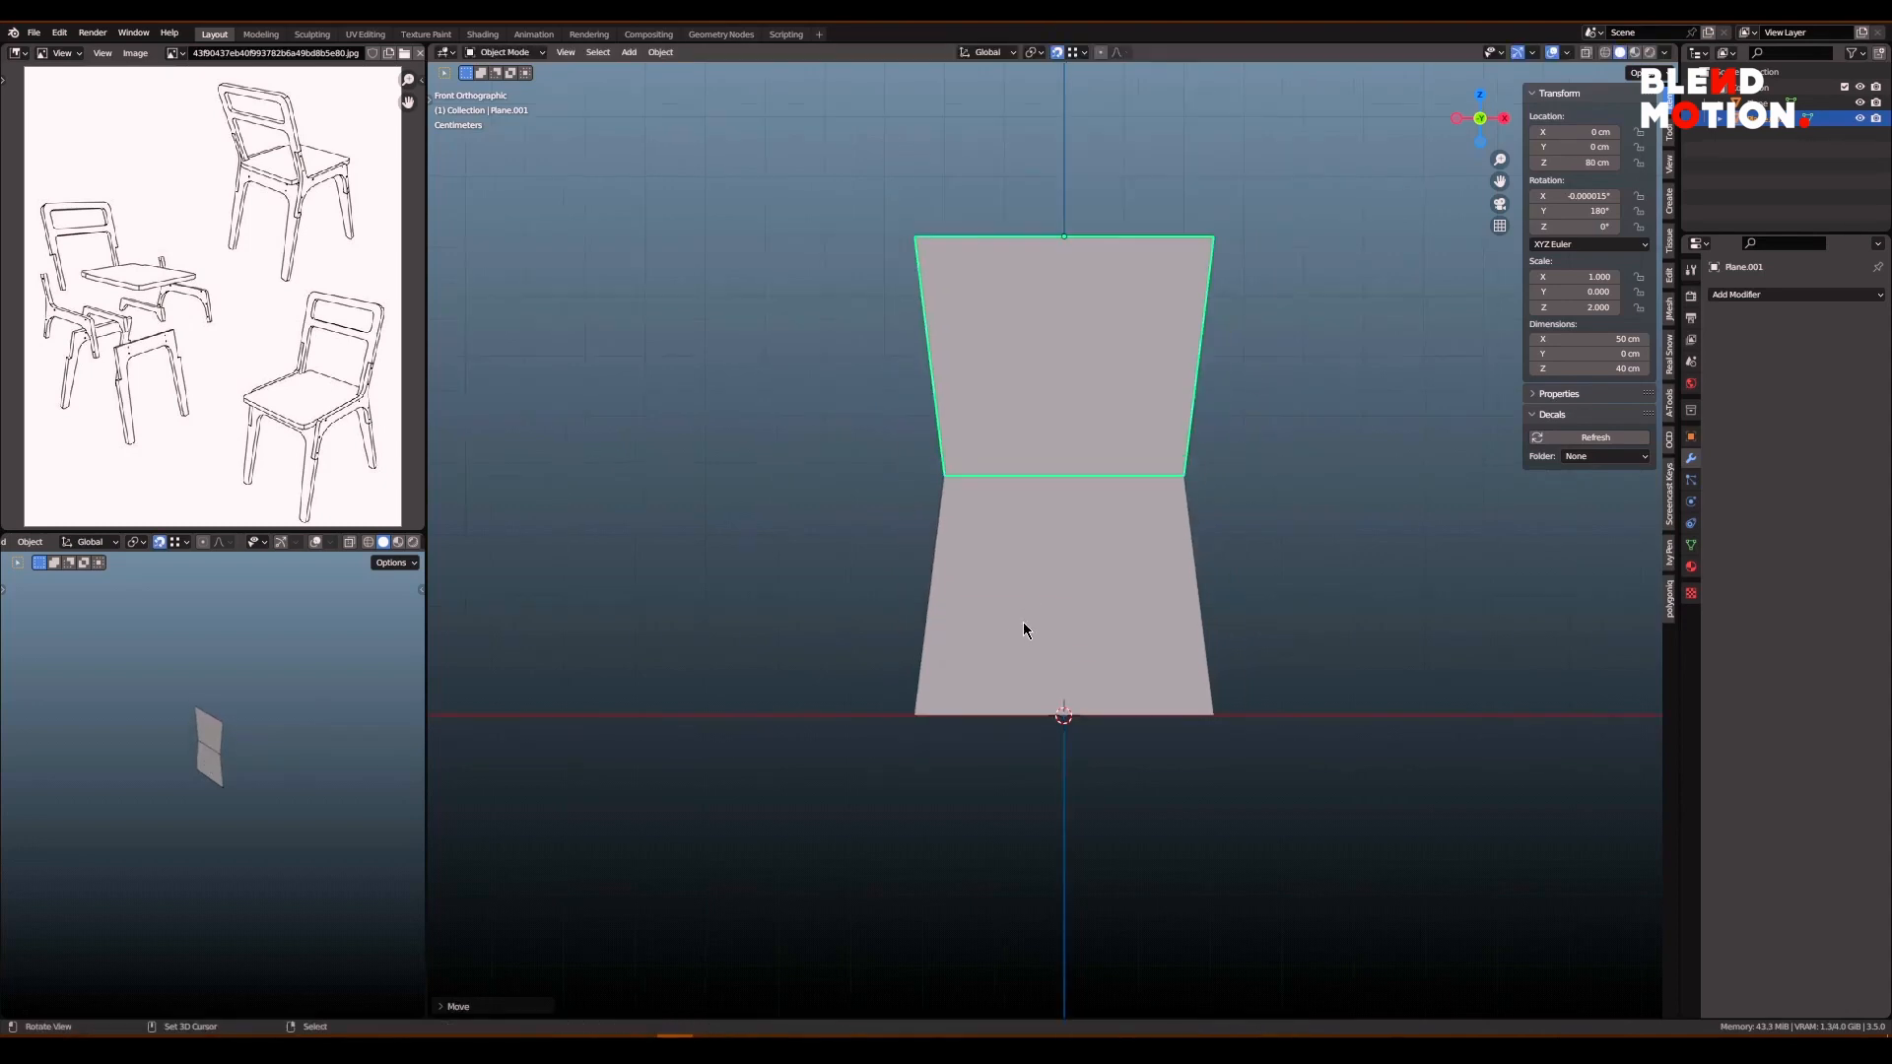
- Add three evenly spaced horizontal loop cuts to the upper plane and turn on the wireframe overlay
scroll(1023, 623, up, 1)
shift+middle_drag(1054, 533, 1056, 587)
scroll(1057, 587, up, 1)
key(Tab)
key(ctrl+r)
scroll(904, 349, up, 2)
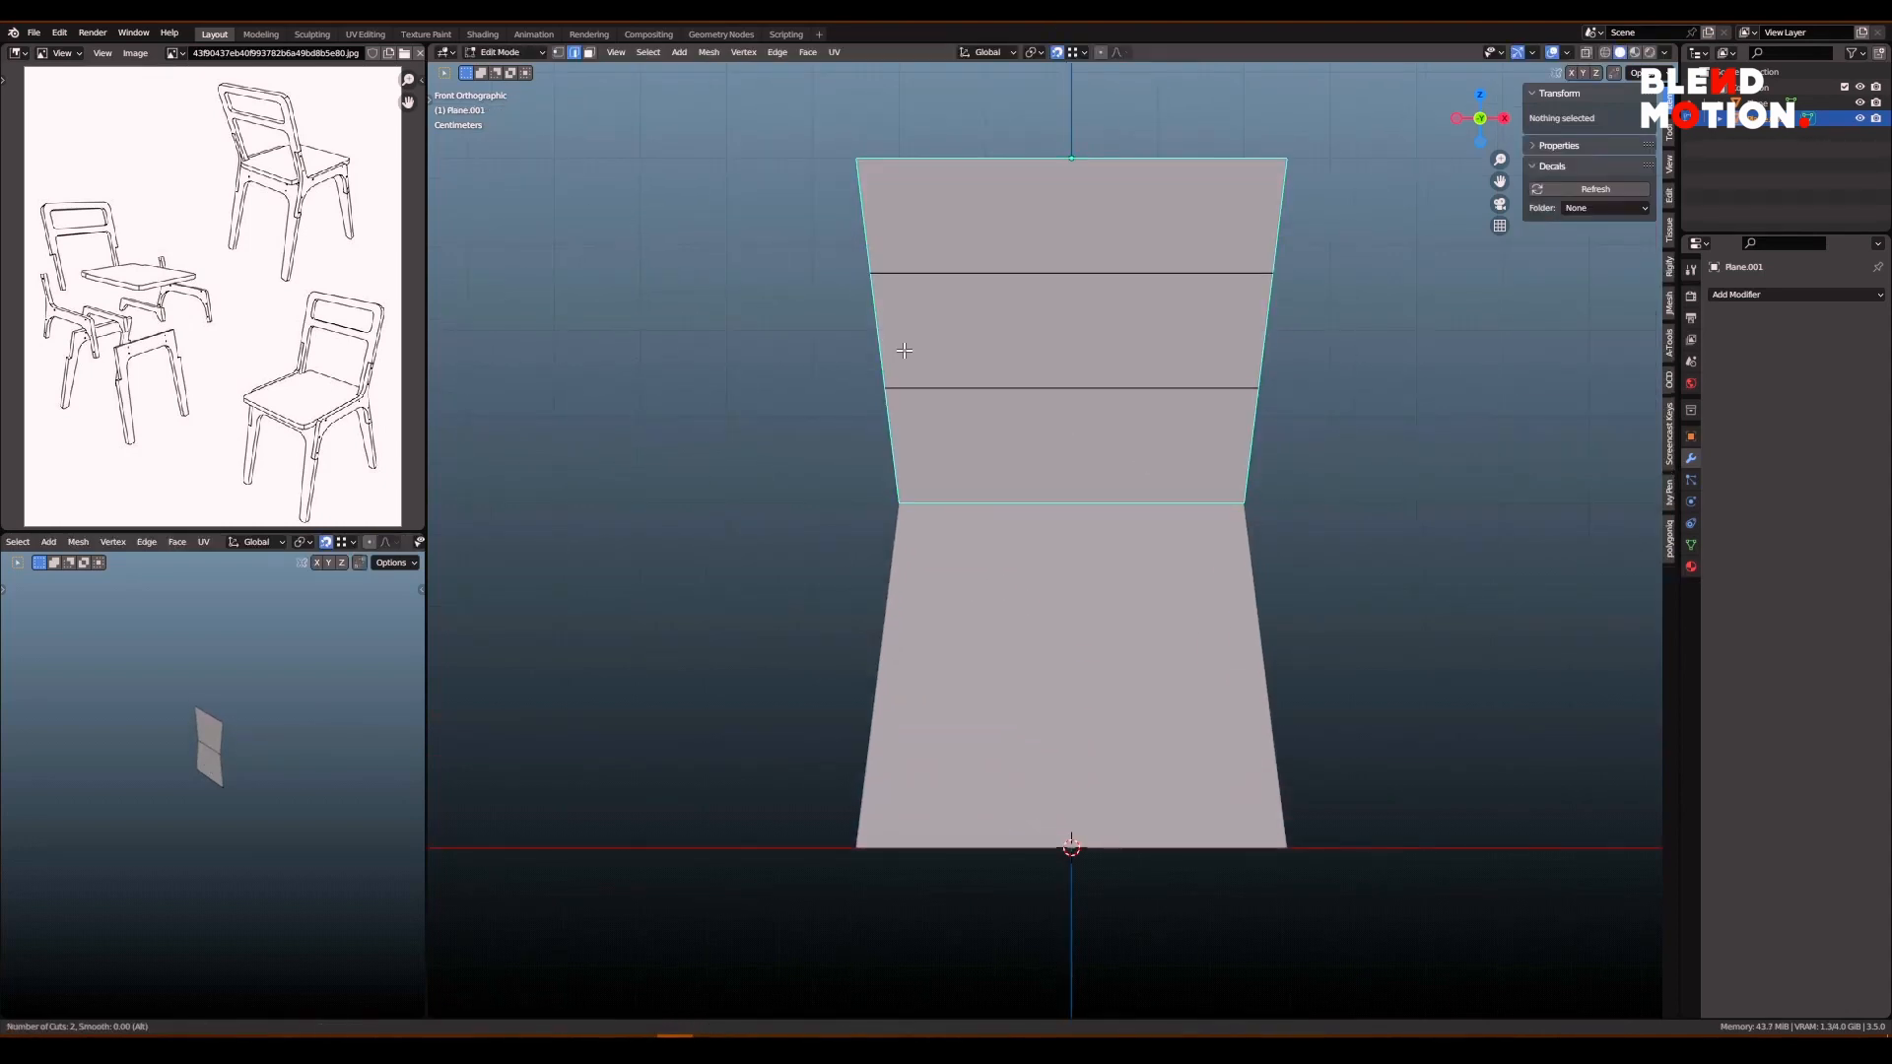
click(904, 350)
right_click(903, 350)
click(1567, 52)
click(1469, 308)
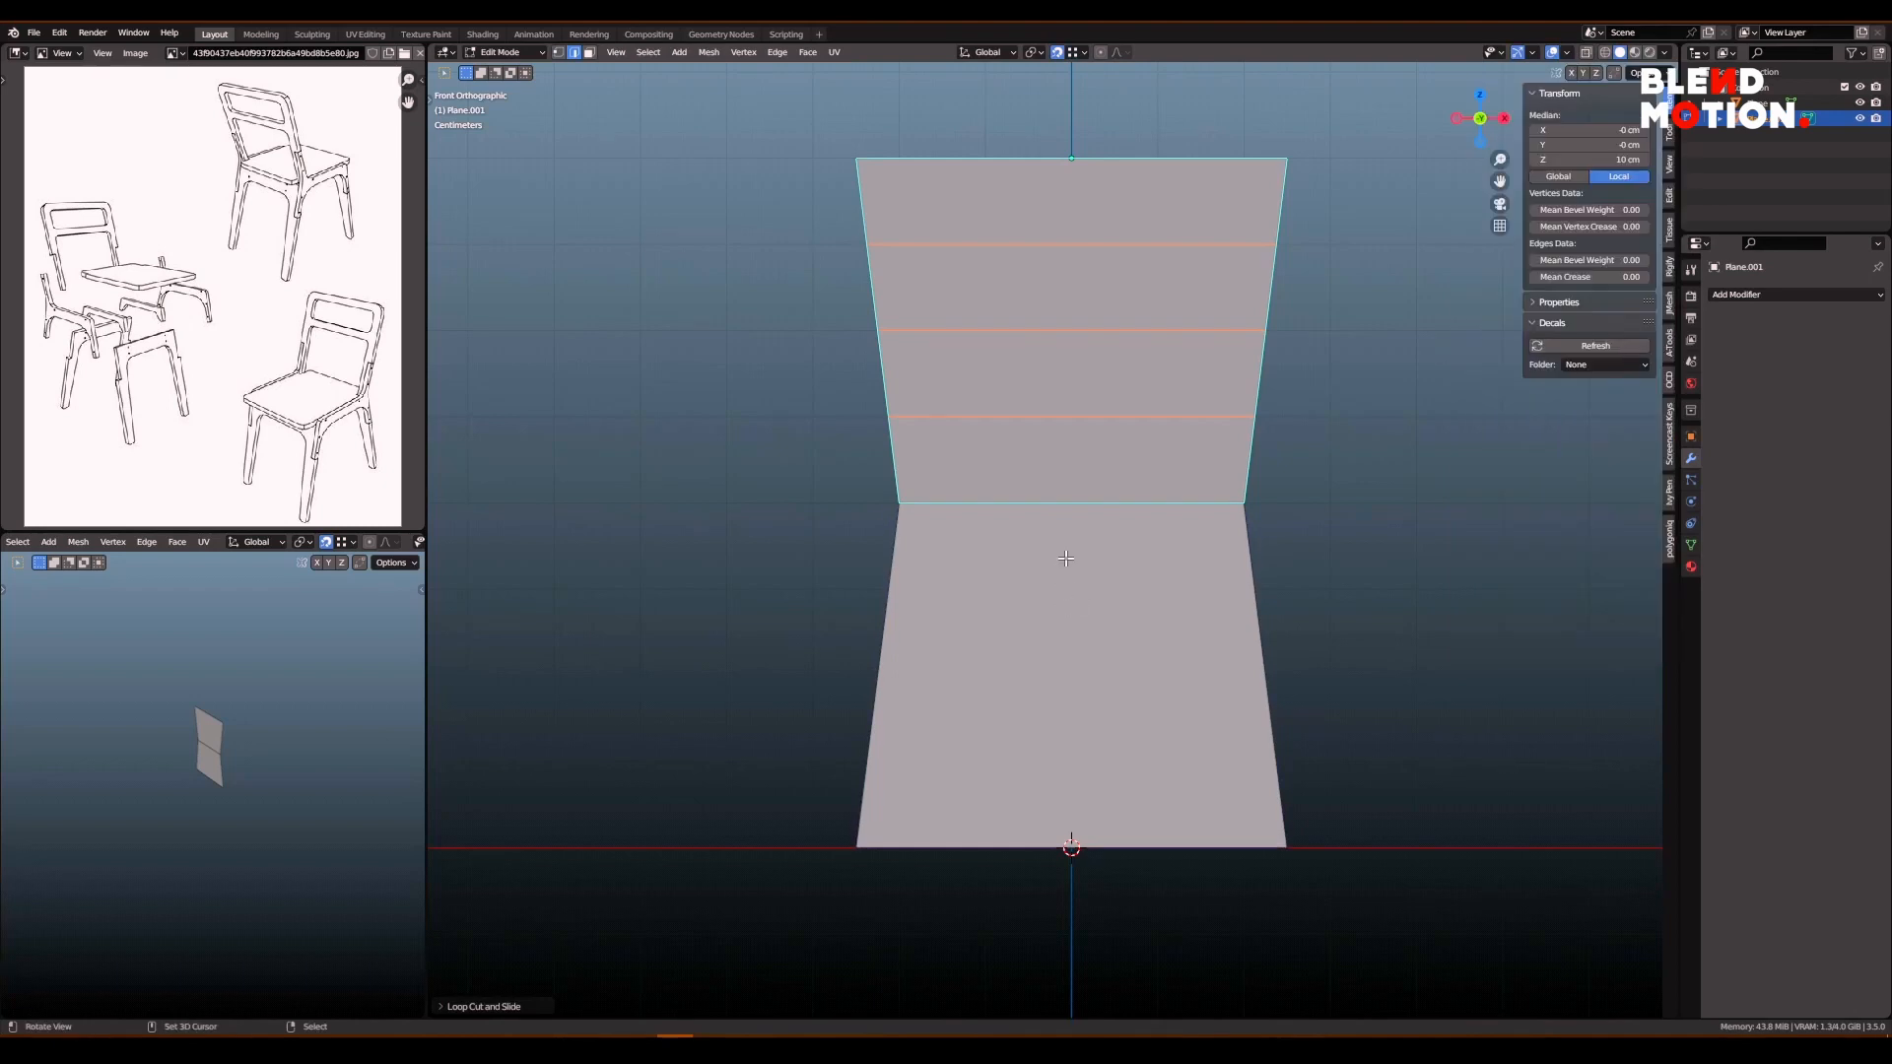
- Extrude the lower plane's top edge up to the upper plane's first division and snap its corners along X to that plane's sides
key(Tab)
right_click(997, 558)
key(Tab)
click(1110, 559)
scroll(1082, 465, up, 1)
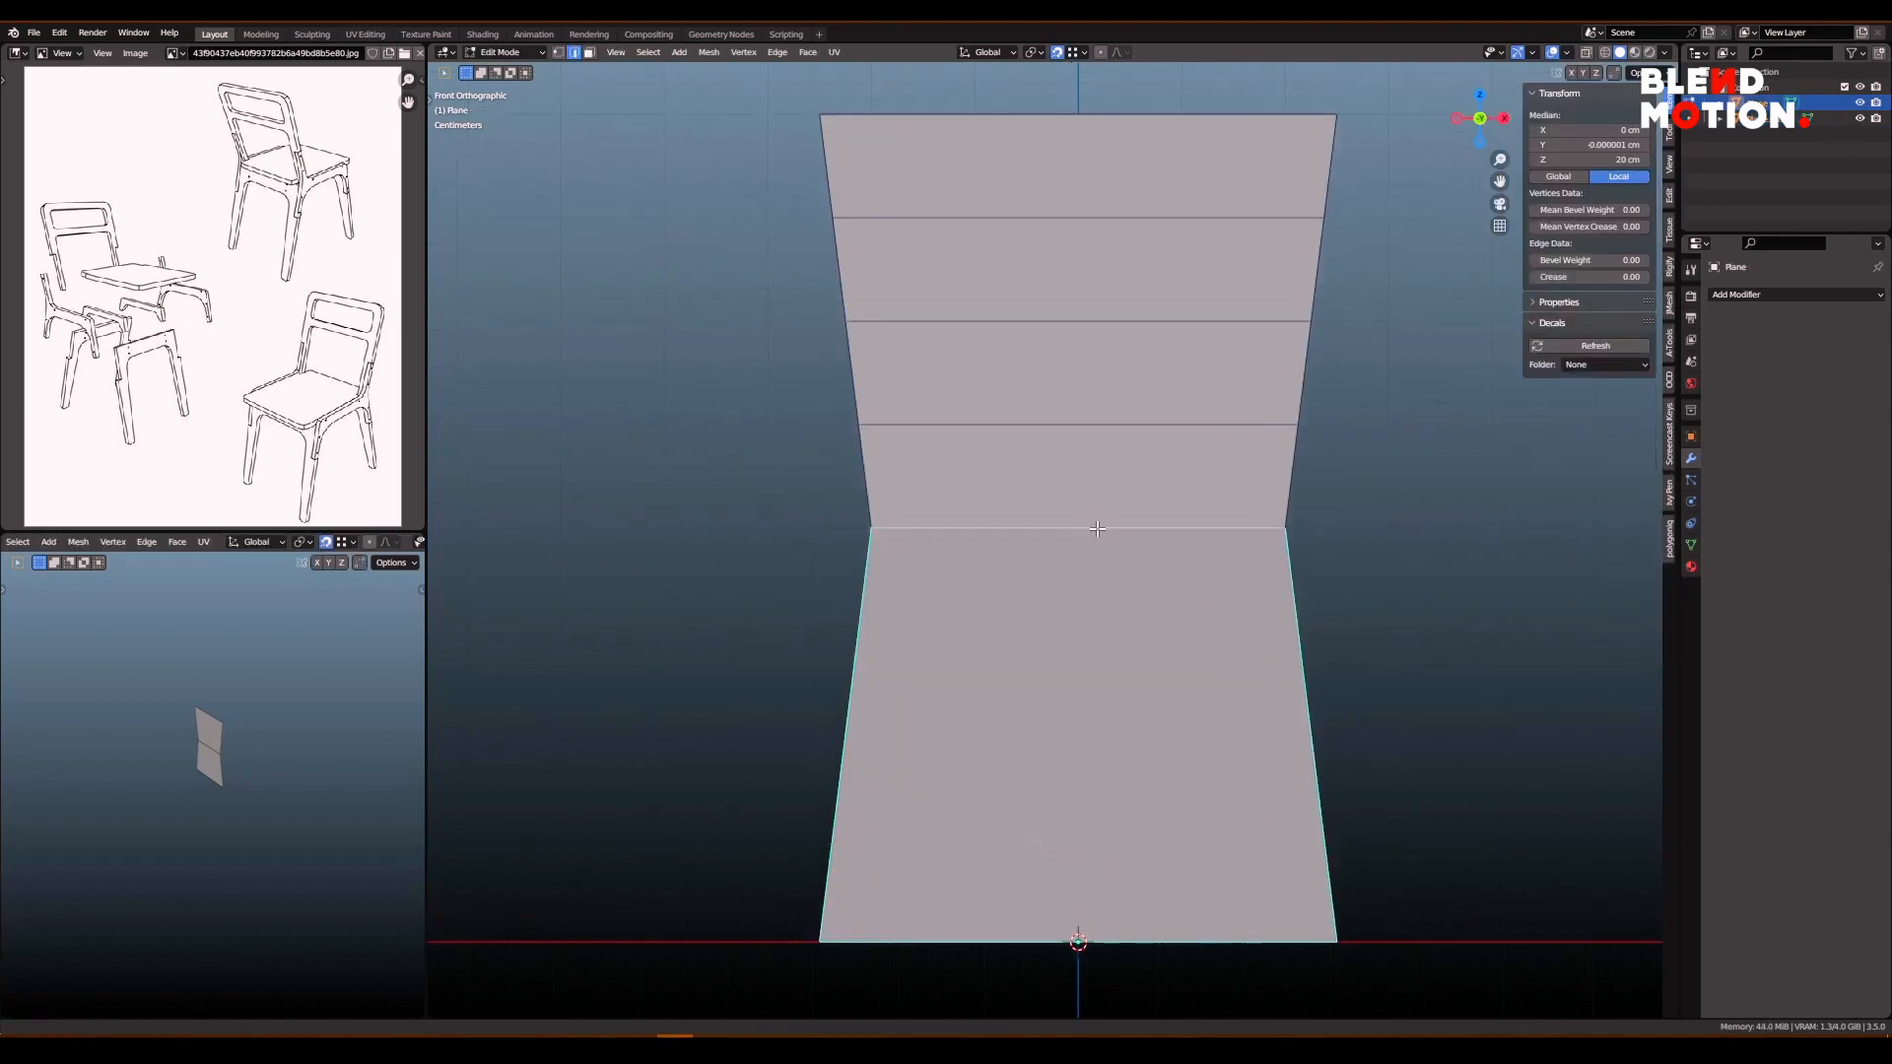
right_click(1271, 451)
key(g)
key(x)
click(1297, 448)
right_click(845, 450)
key(g)
key(x)
click(843, 449)
scroll(1039, 561, down, 2)
shift+middle_drag(1039, 561, 1003, 474)
scroll(1089, 521, up, 2)
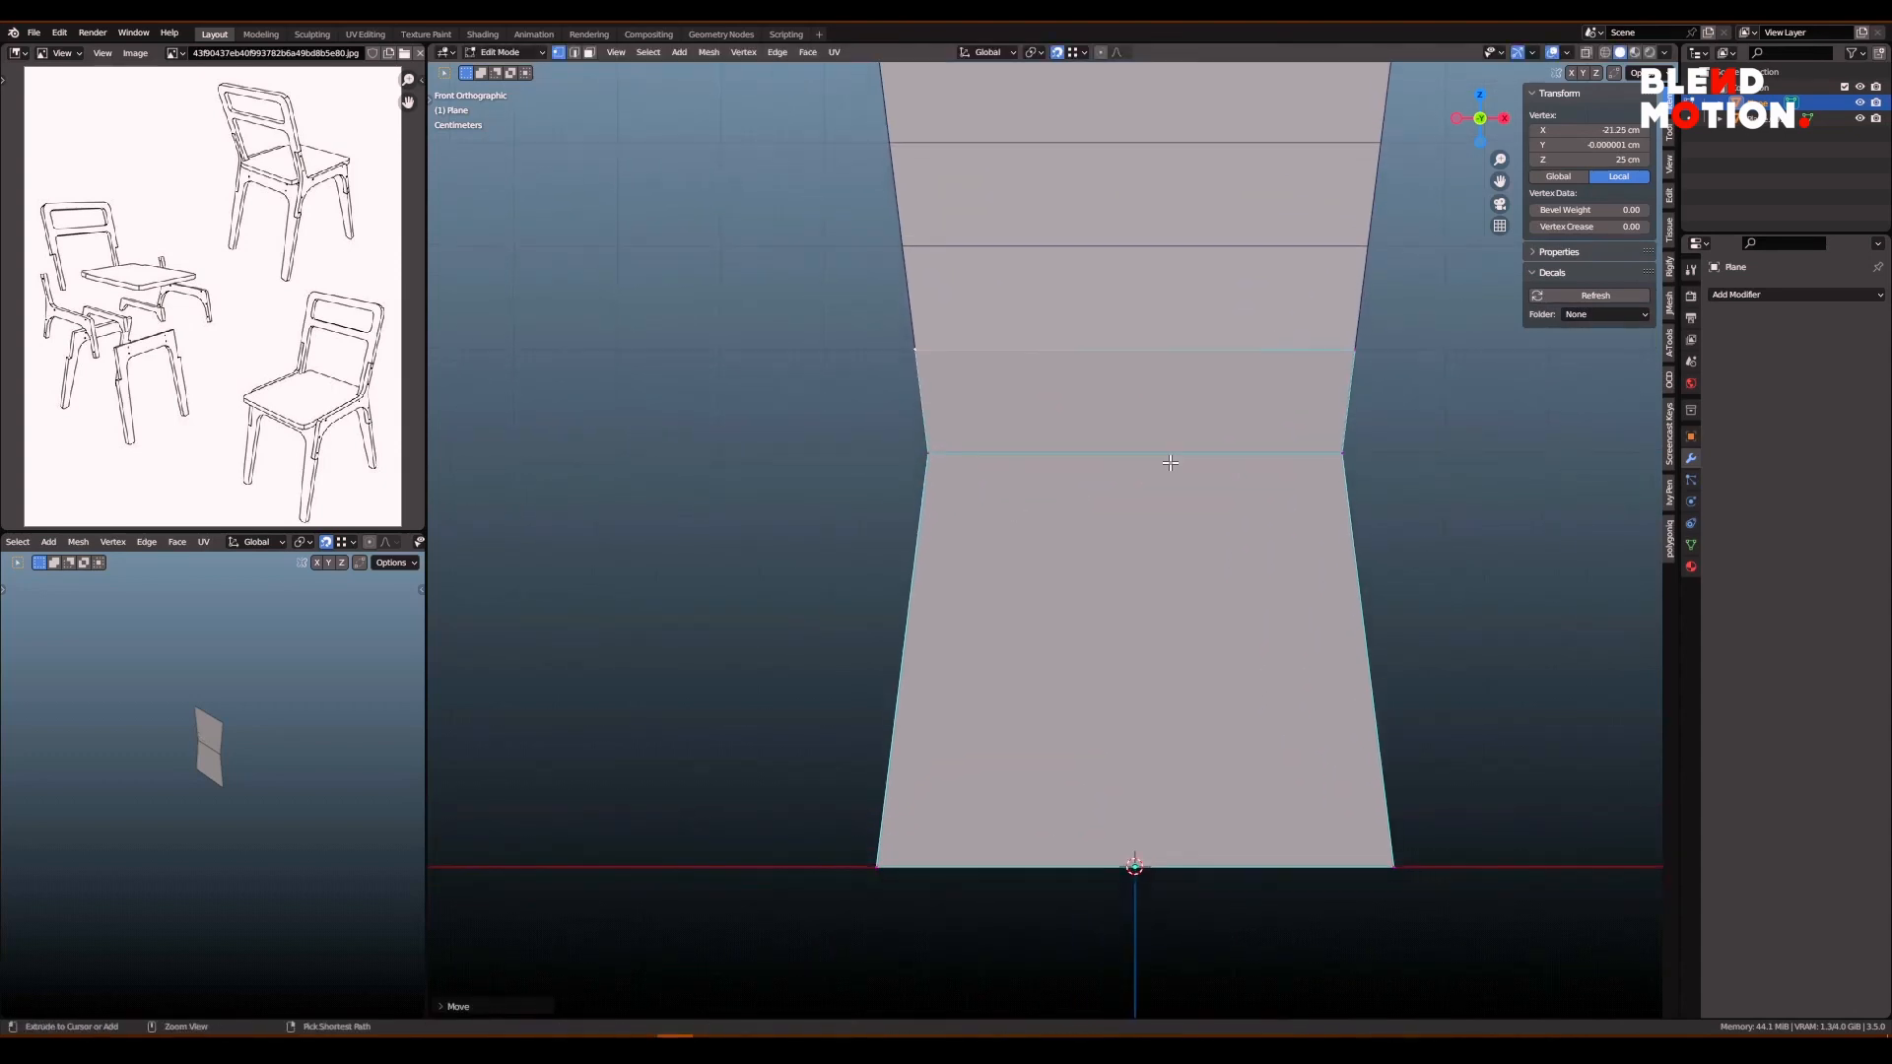
click(1166, 457)
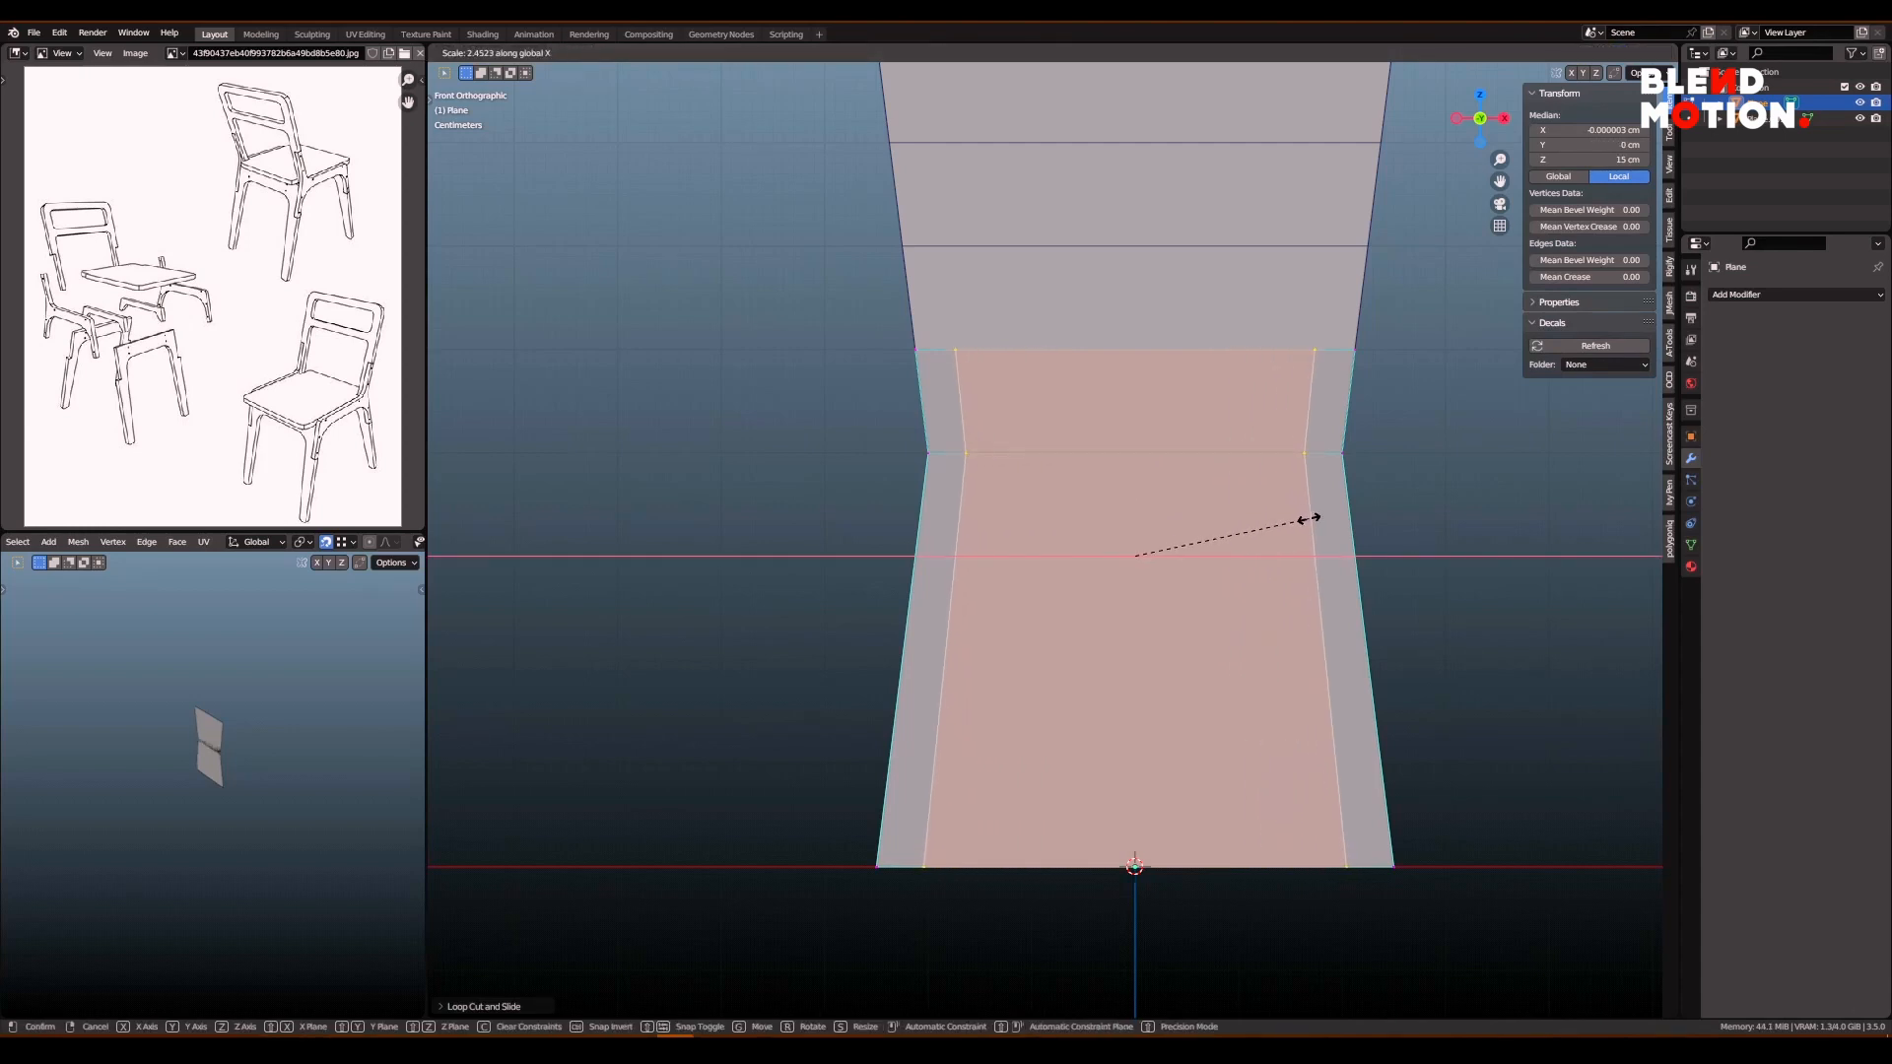
click(1251, 519)
shift+middle_drag(1194, 586, 1195, 572)
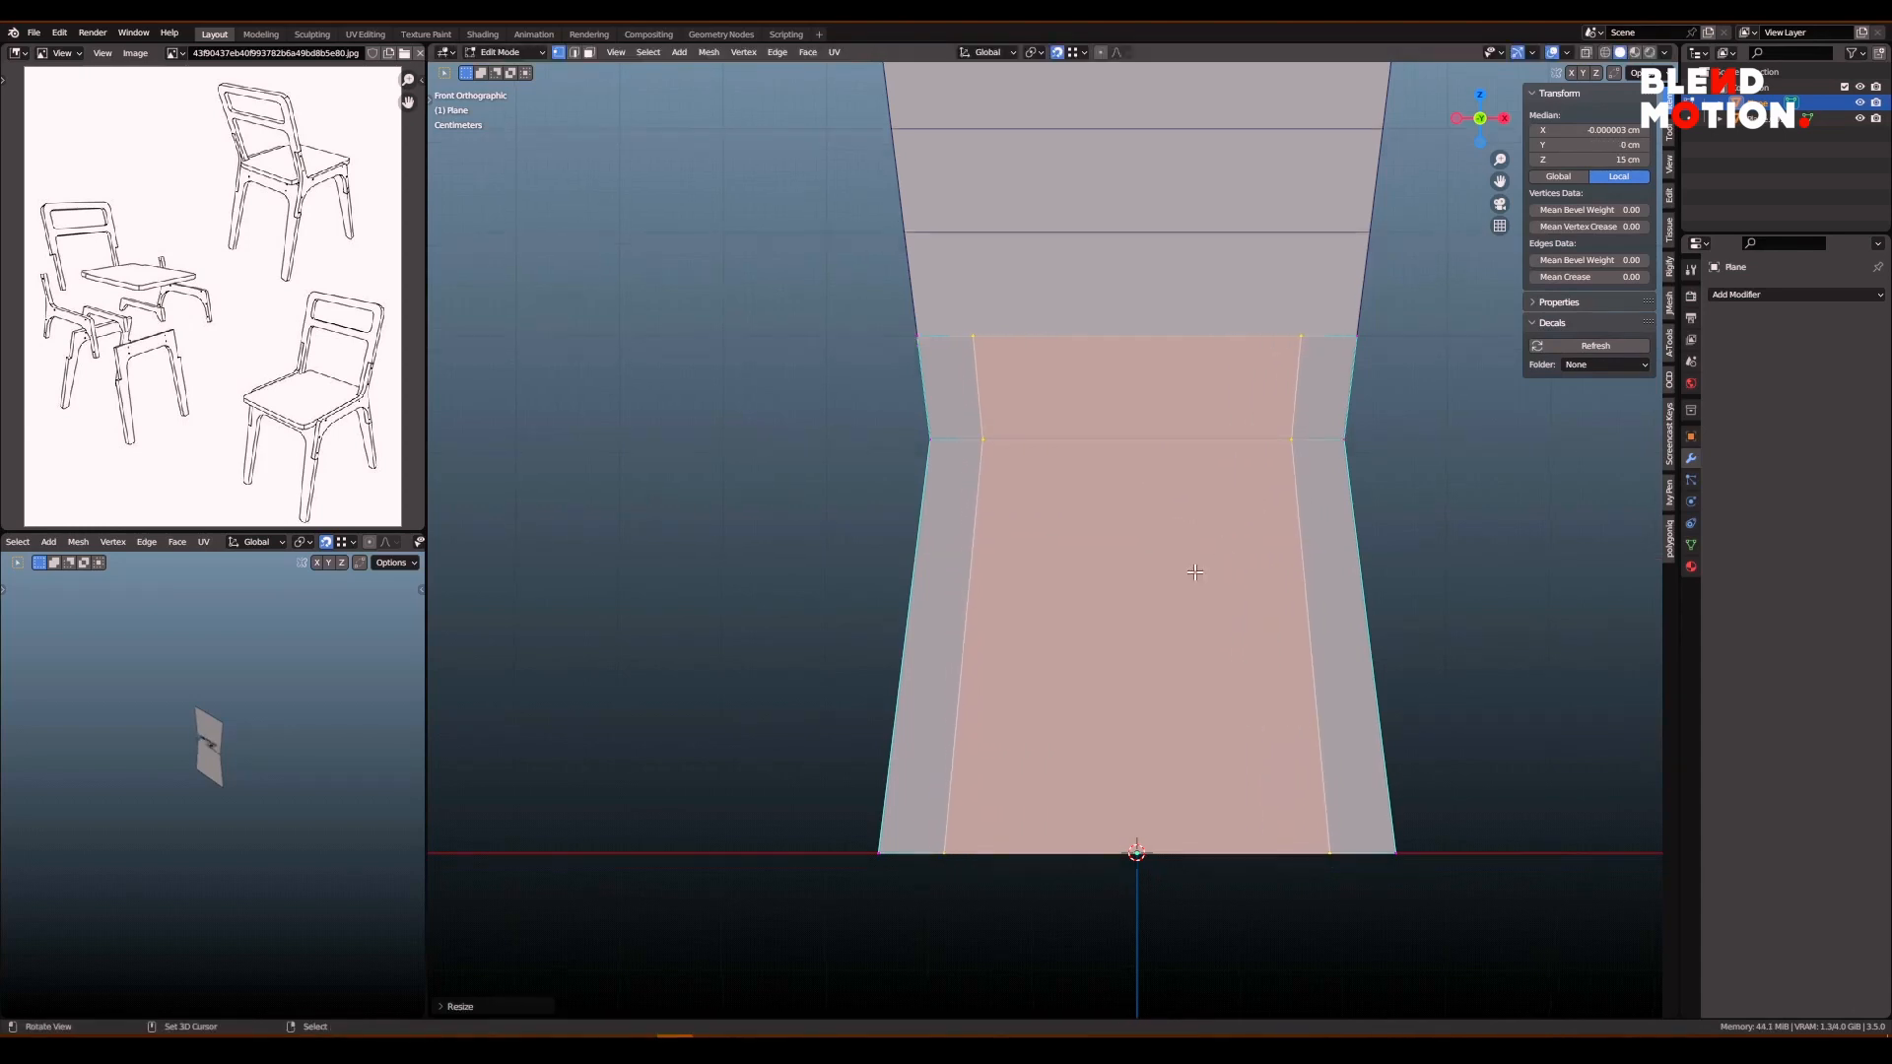
click(936, 856)
shift+click(1332, 854)
key(s)
key(Escape)
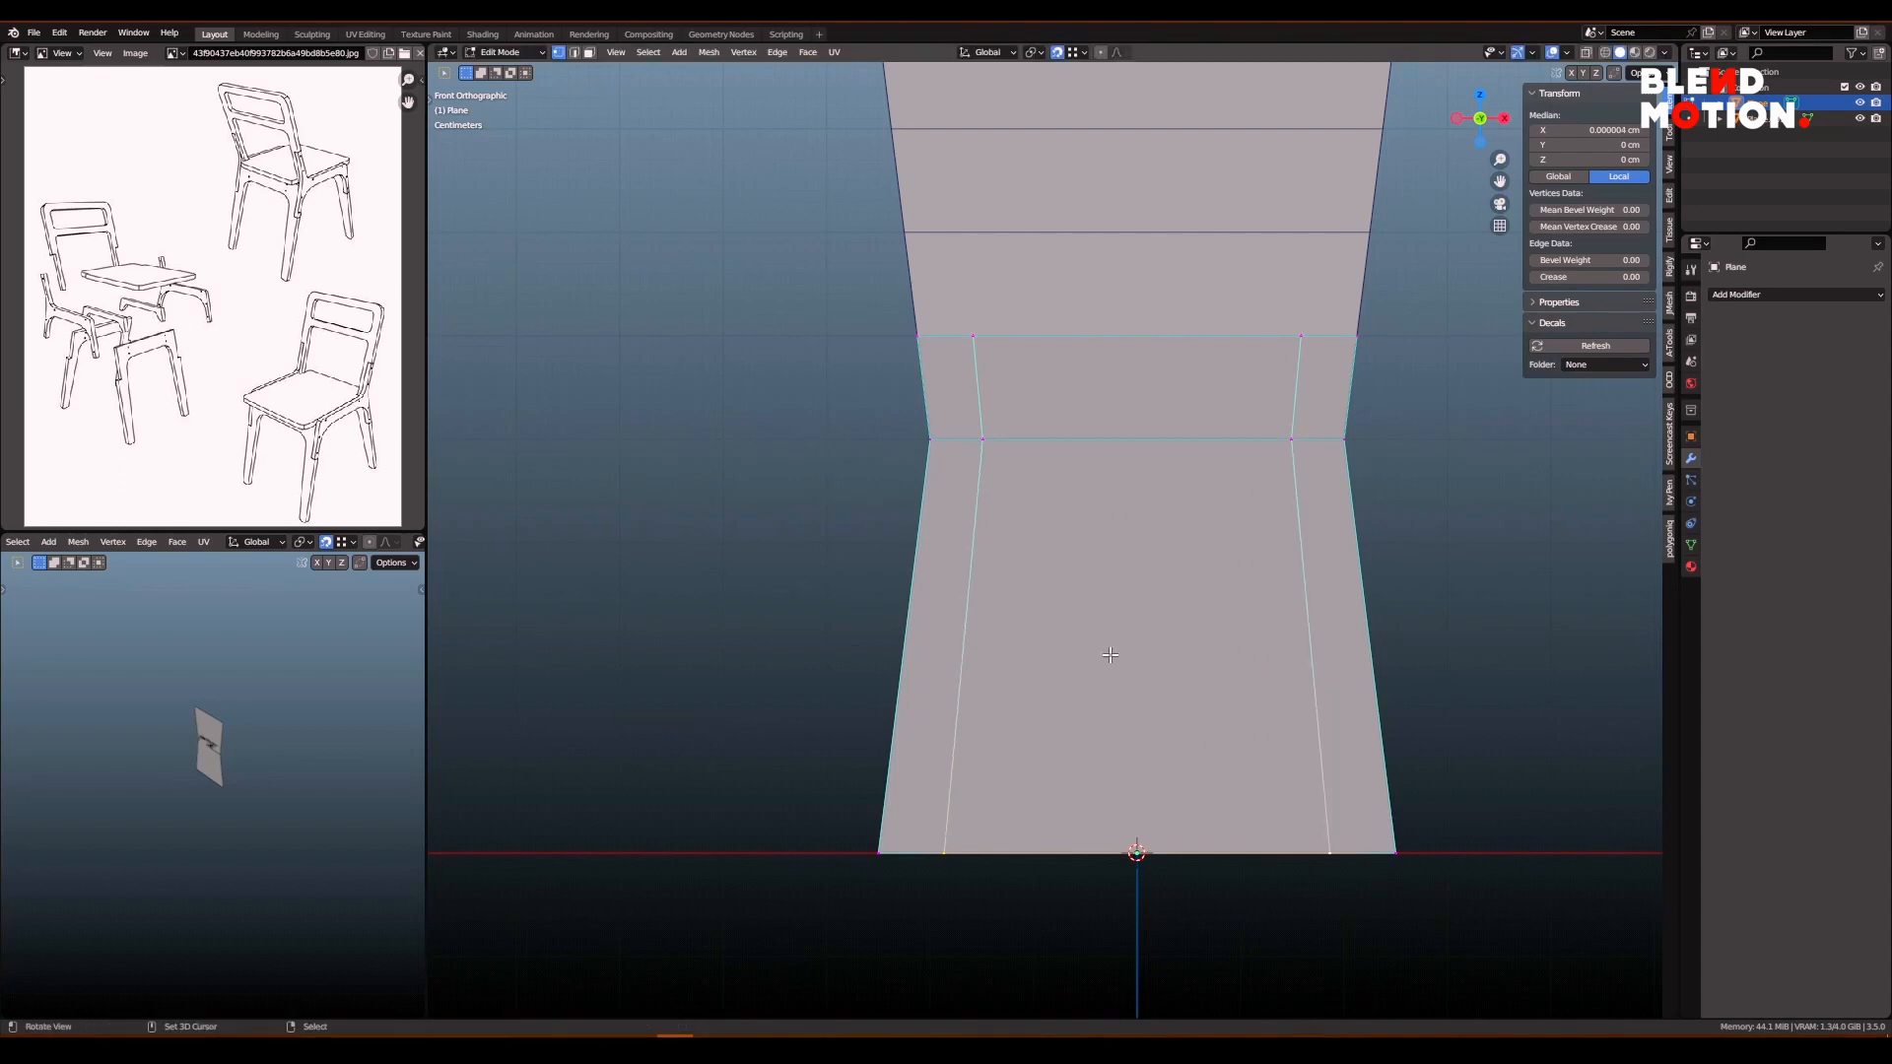
key(2)
alt+click(973, 506)
scroll(1222, 498, down, 2)
key(x)
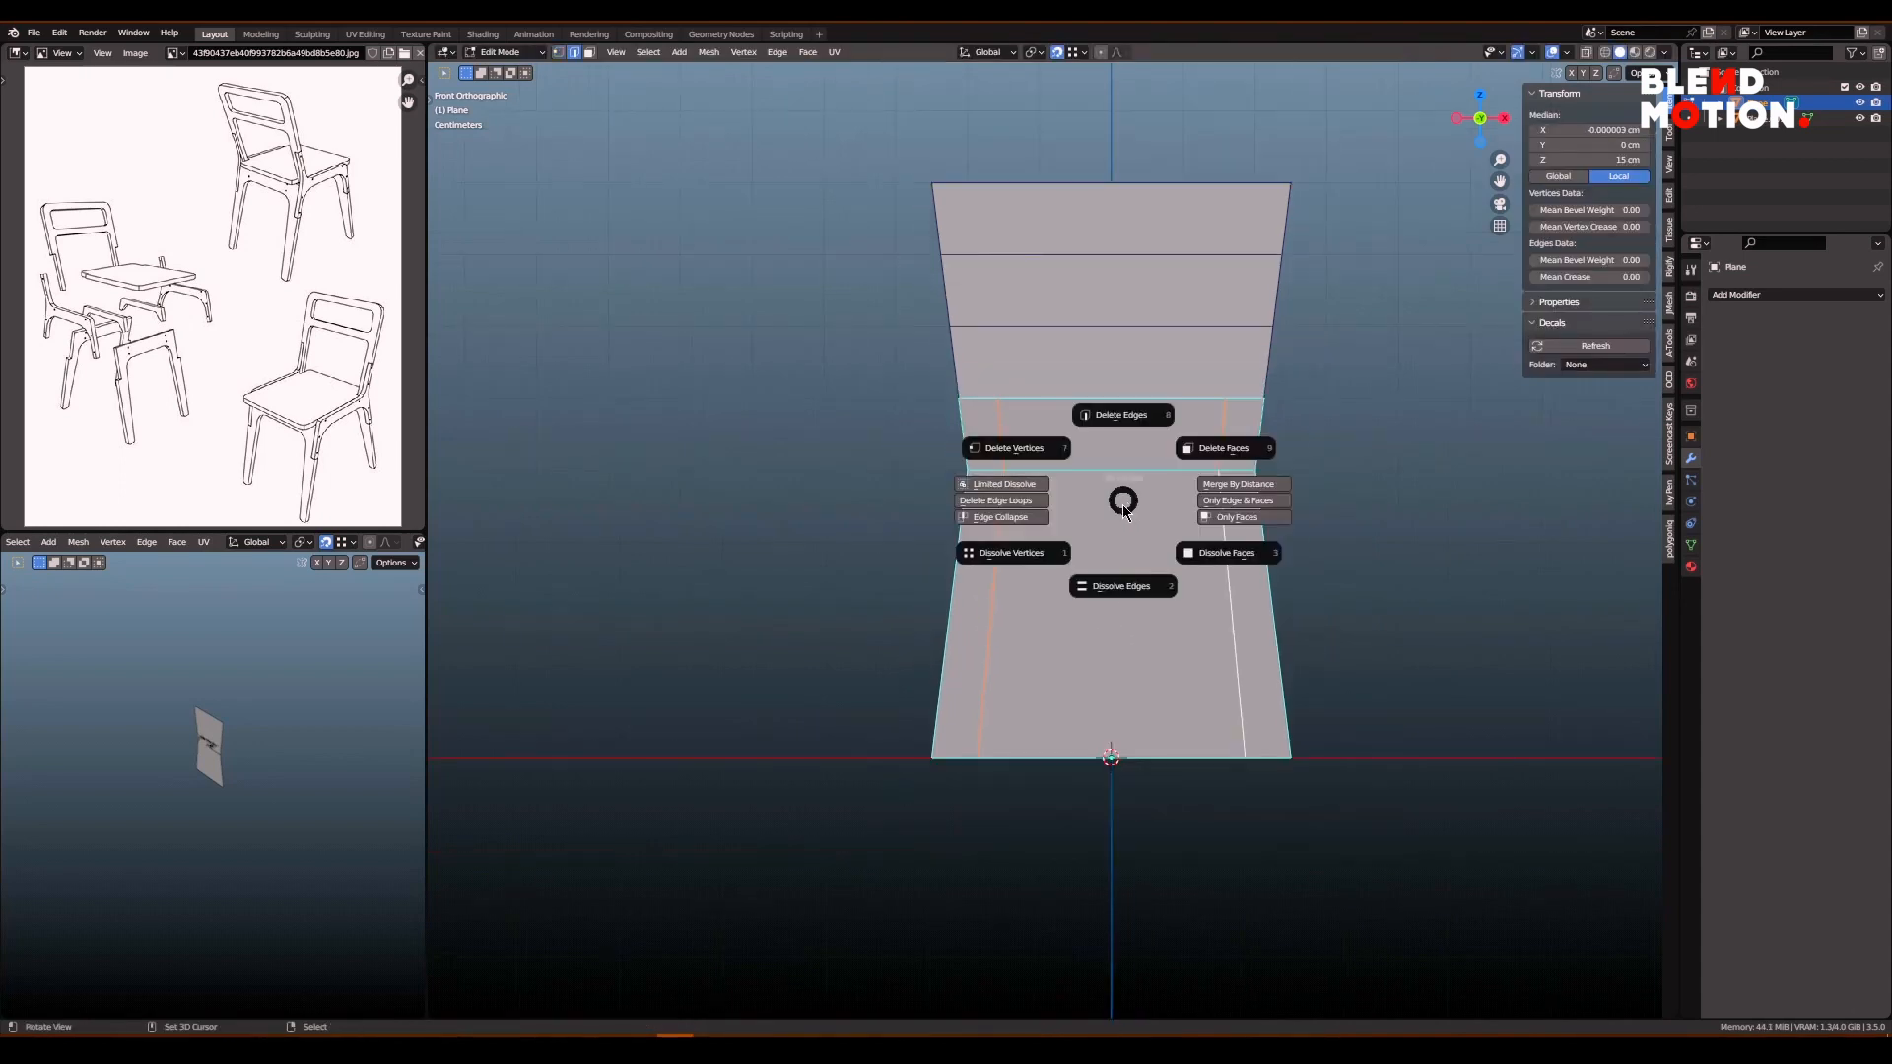
click(1124, 586)
- Duplicate the lower plane and rotate the copy 90° about Z around the 3D cursor
scroll(199, 308, up, 2)
middle_drag(82, 355, 207, 295)
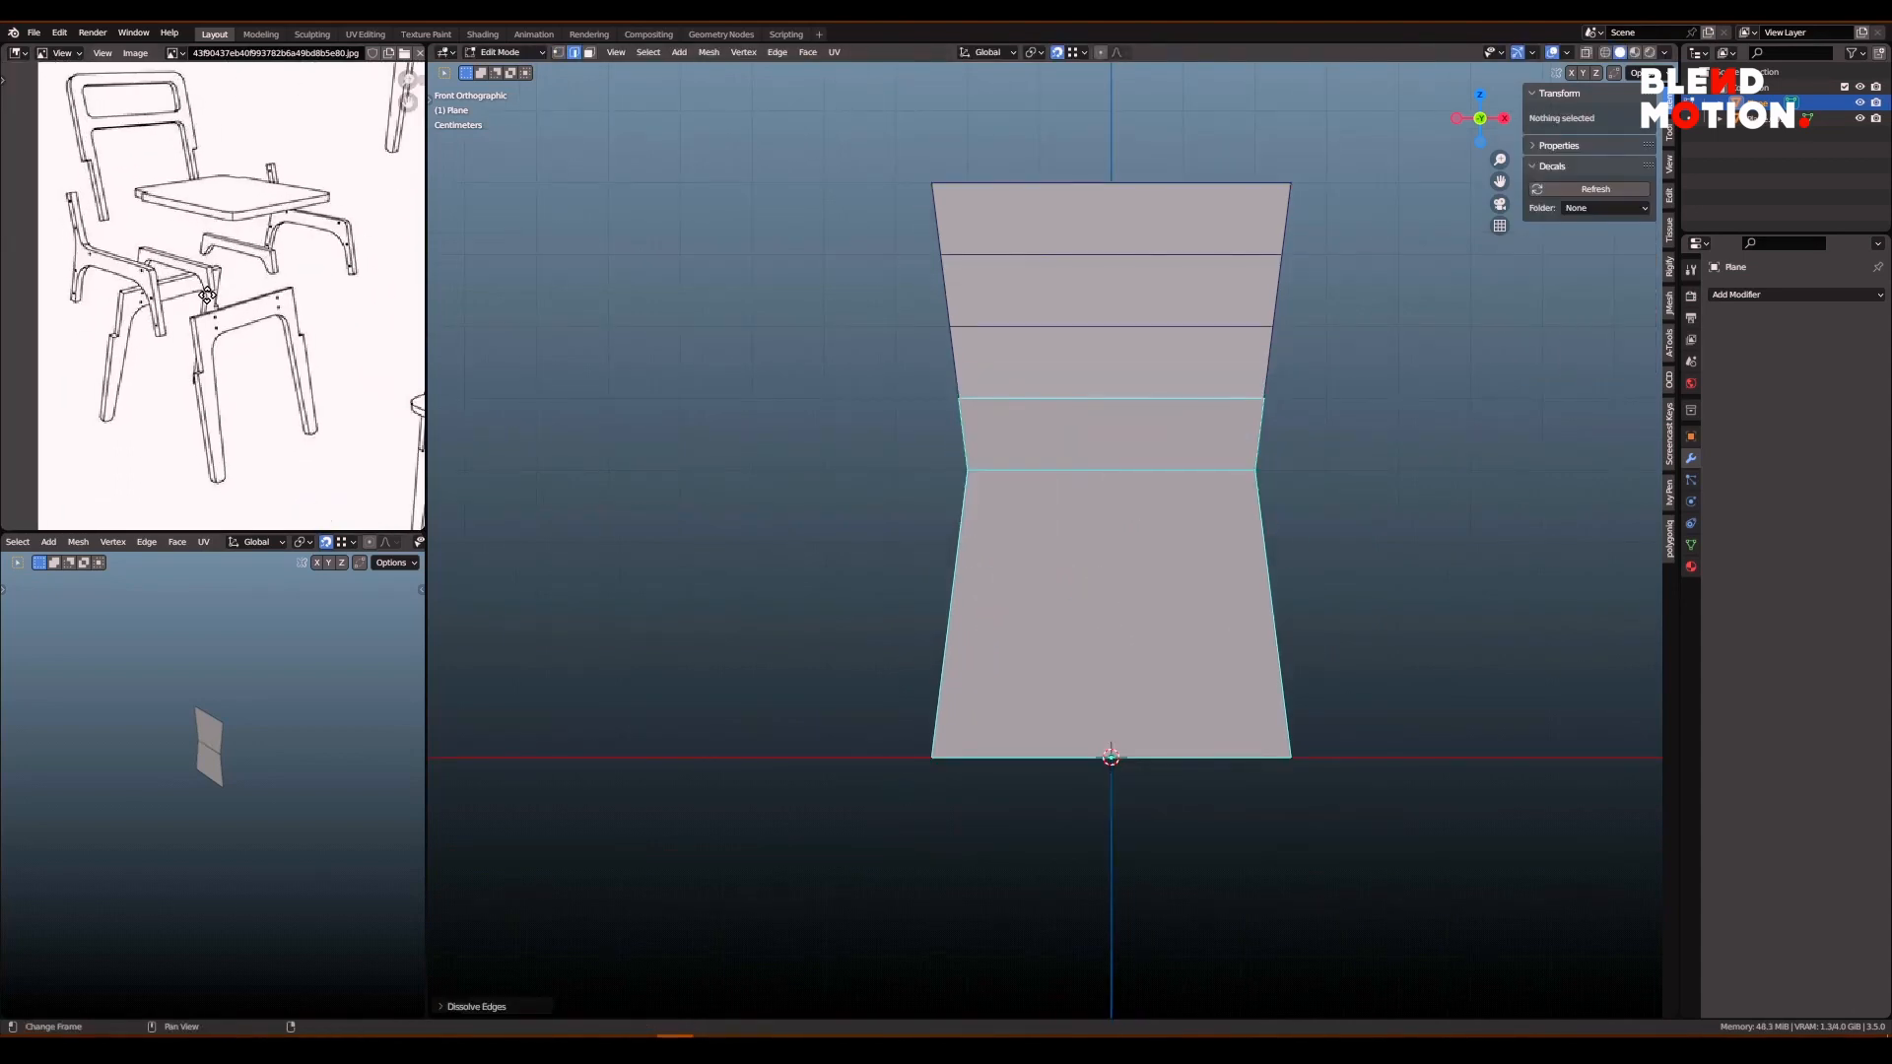
scroll(1163, 489, down, 1)
key(ctrl+Tab)
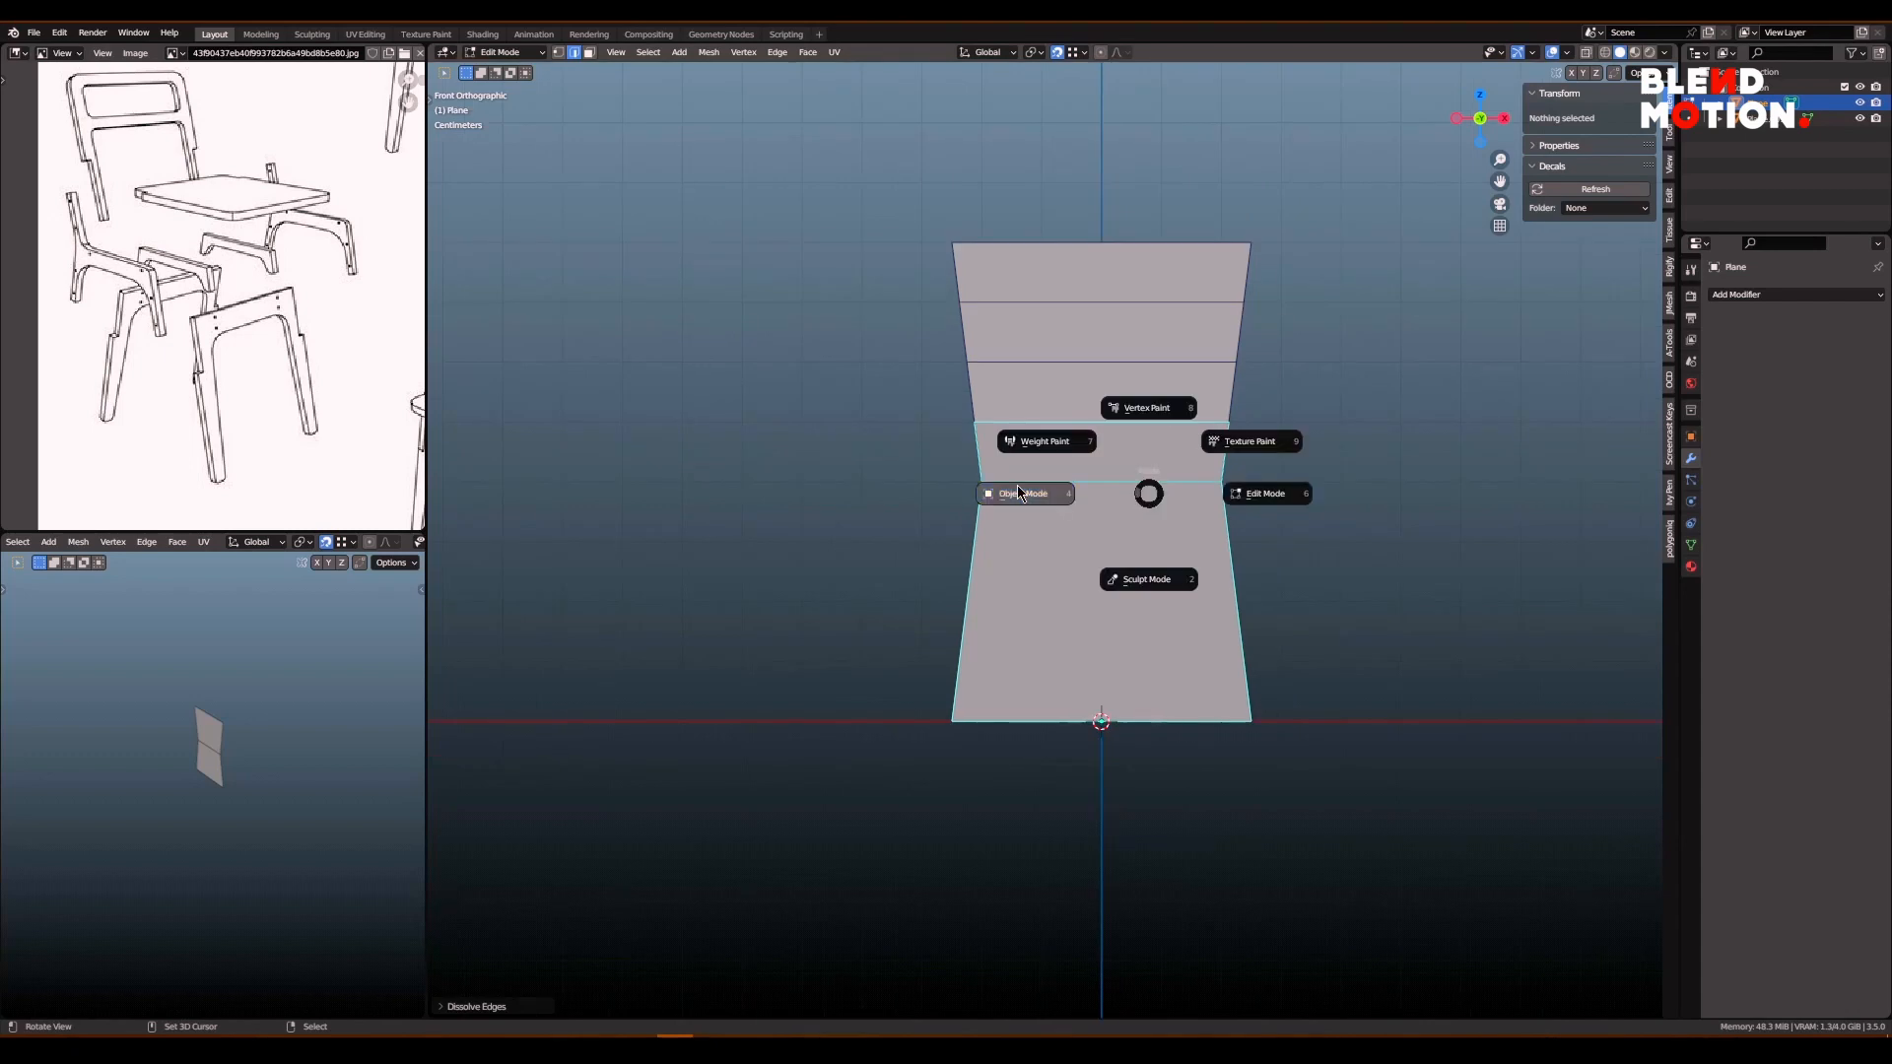
click(1020, 493)
middle_drag(1020, 493, 1084, 495)
key(period)
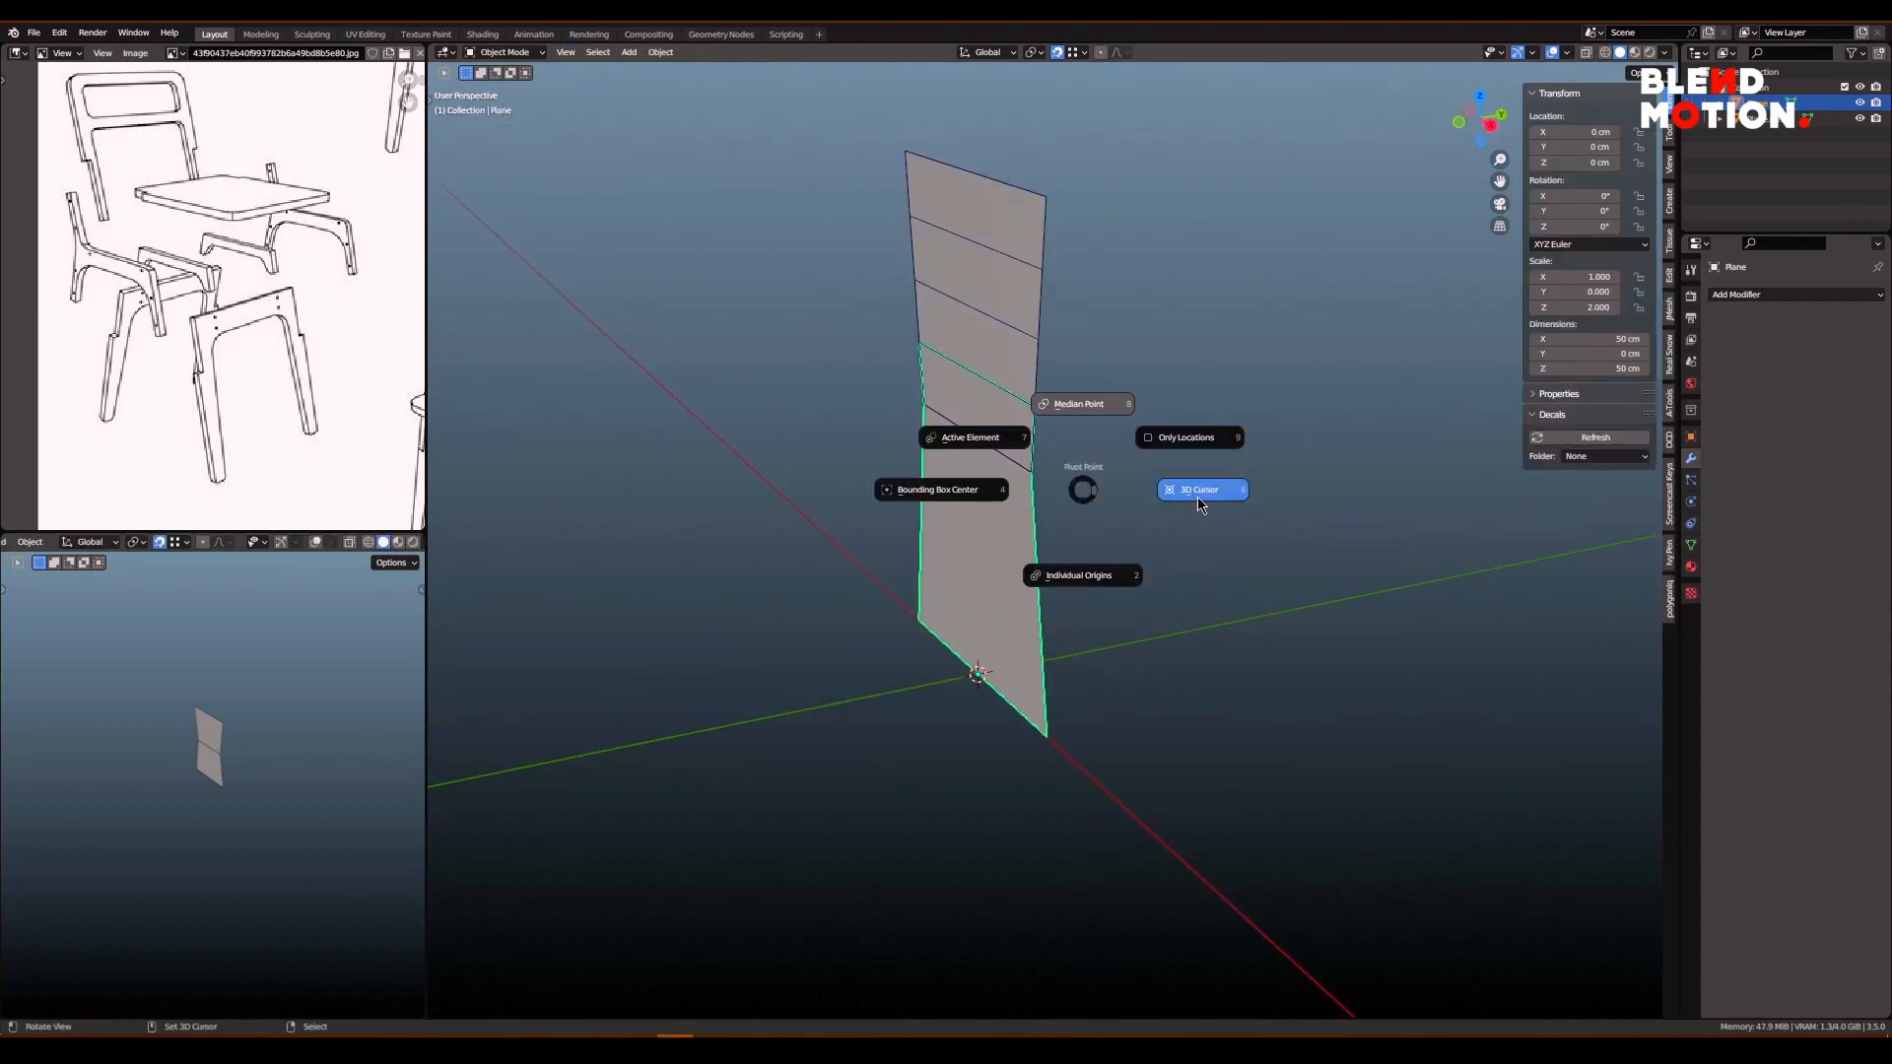
click(1199, 498)
key(shift+d)
text(rz90)
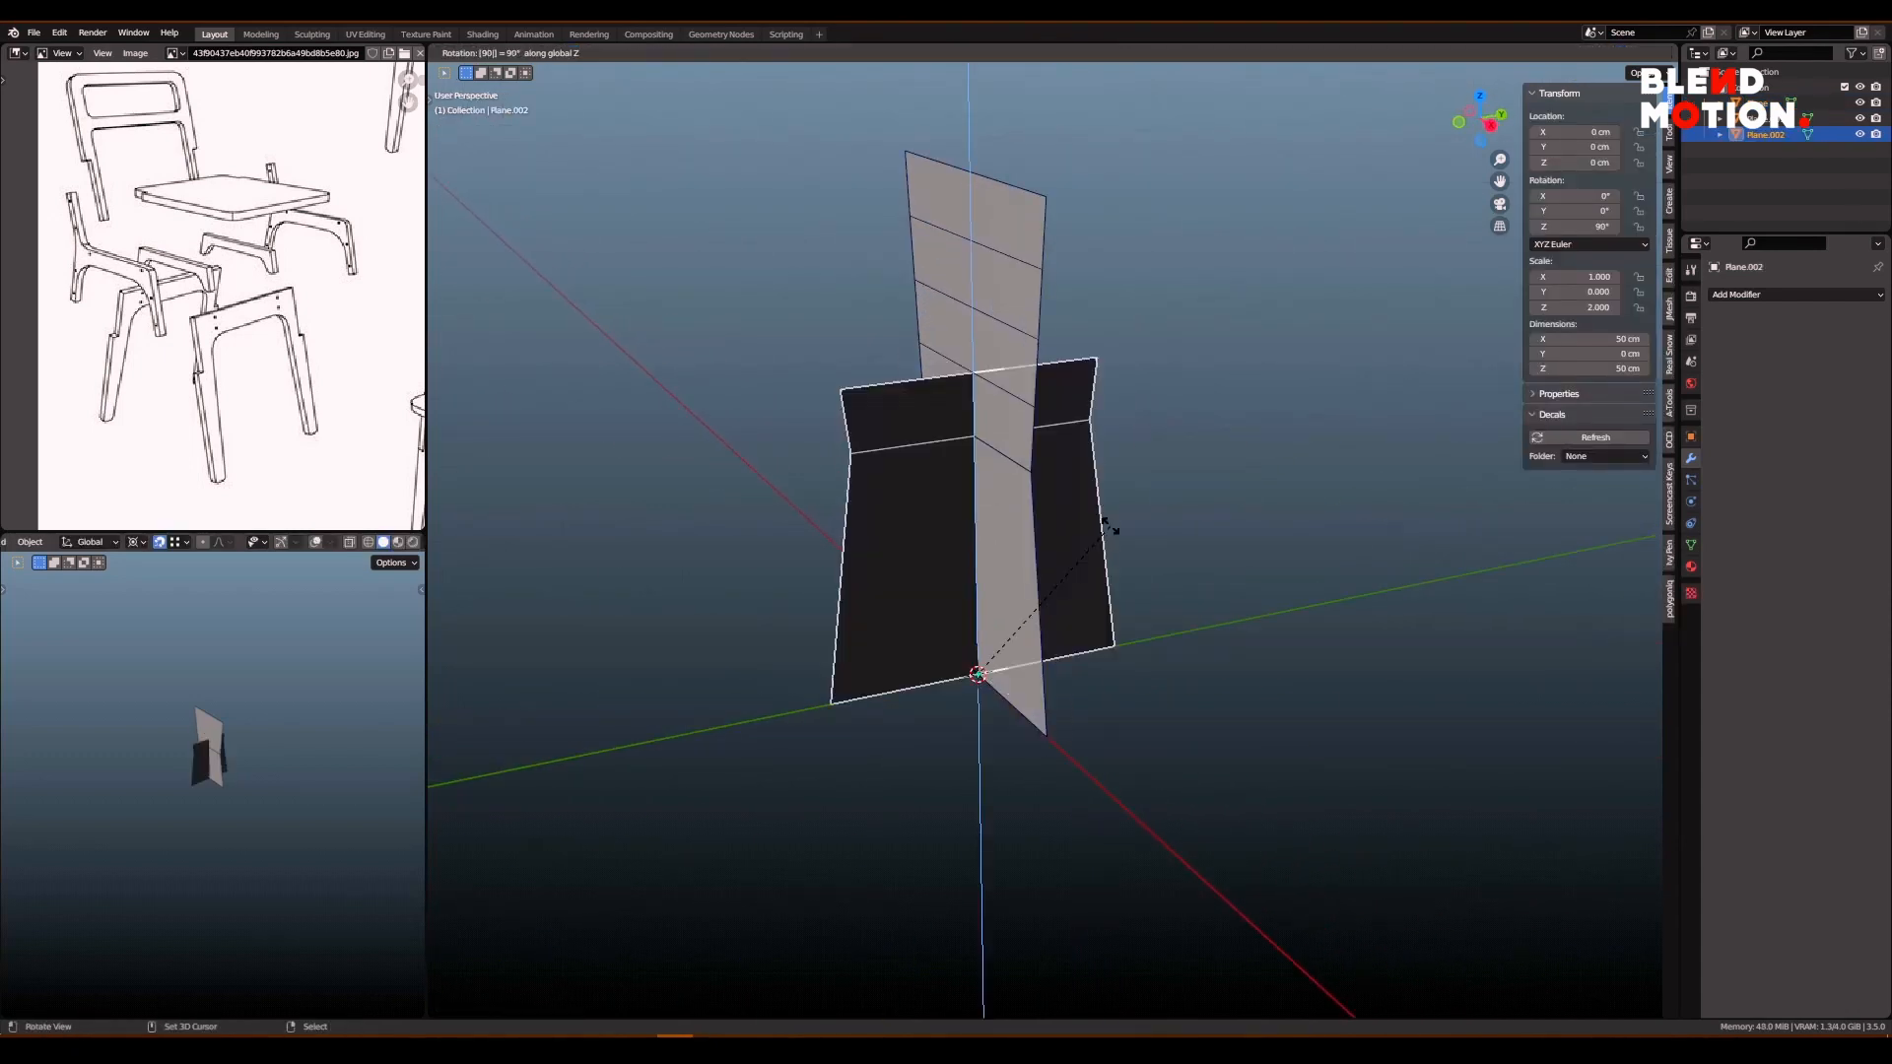
- Snap the rotated copy's two bottom corners along Y into line with its middle corners, making the lower sides vertical
mouse_move(1110, 535)
middle_down()
mouse_move(1055, 539)
mouse_move(1104, 548)
middle_up()
click(1084, 538)
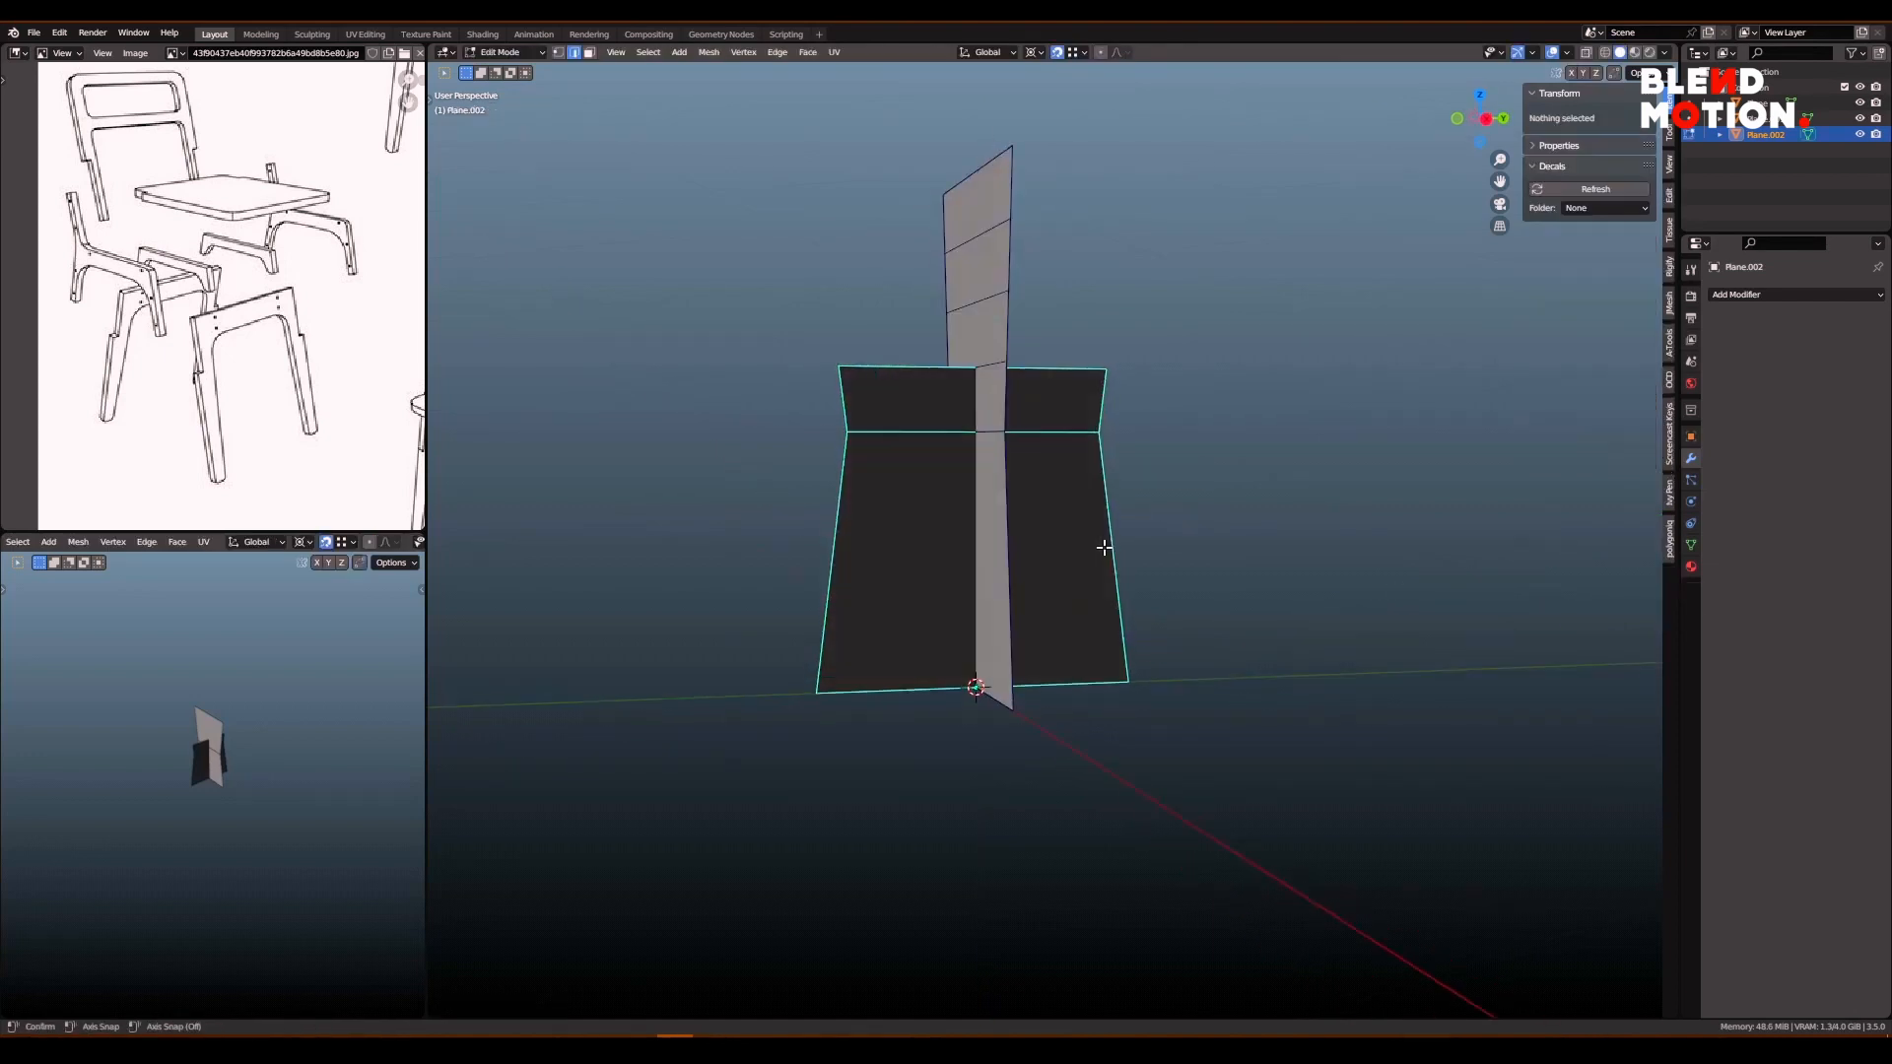
right_click(819, 691)
drag(821, 687, 828, 701)
key(g)
key(y)
click(853, 425)
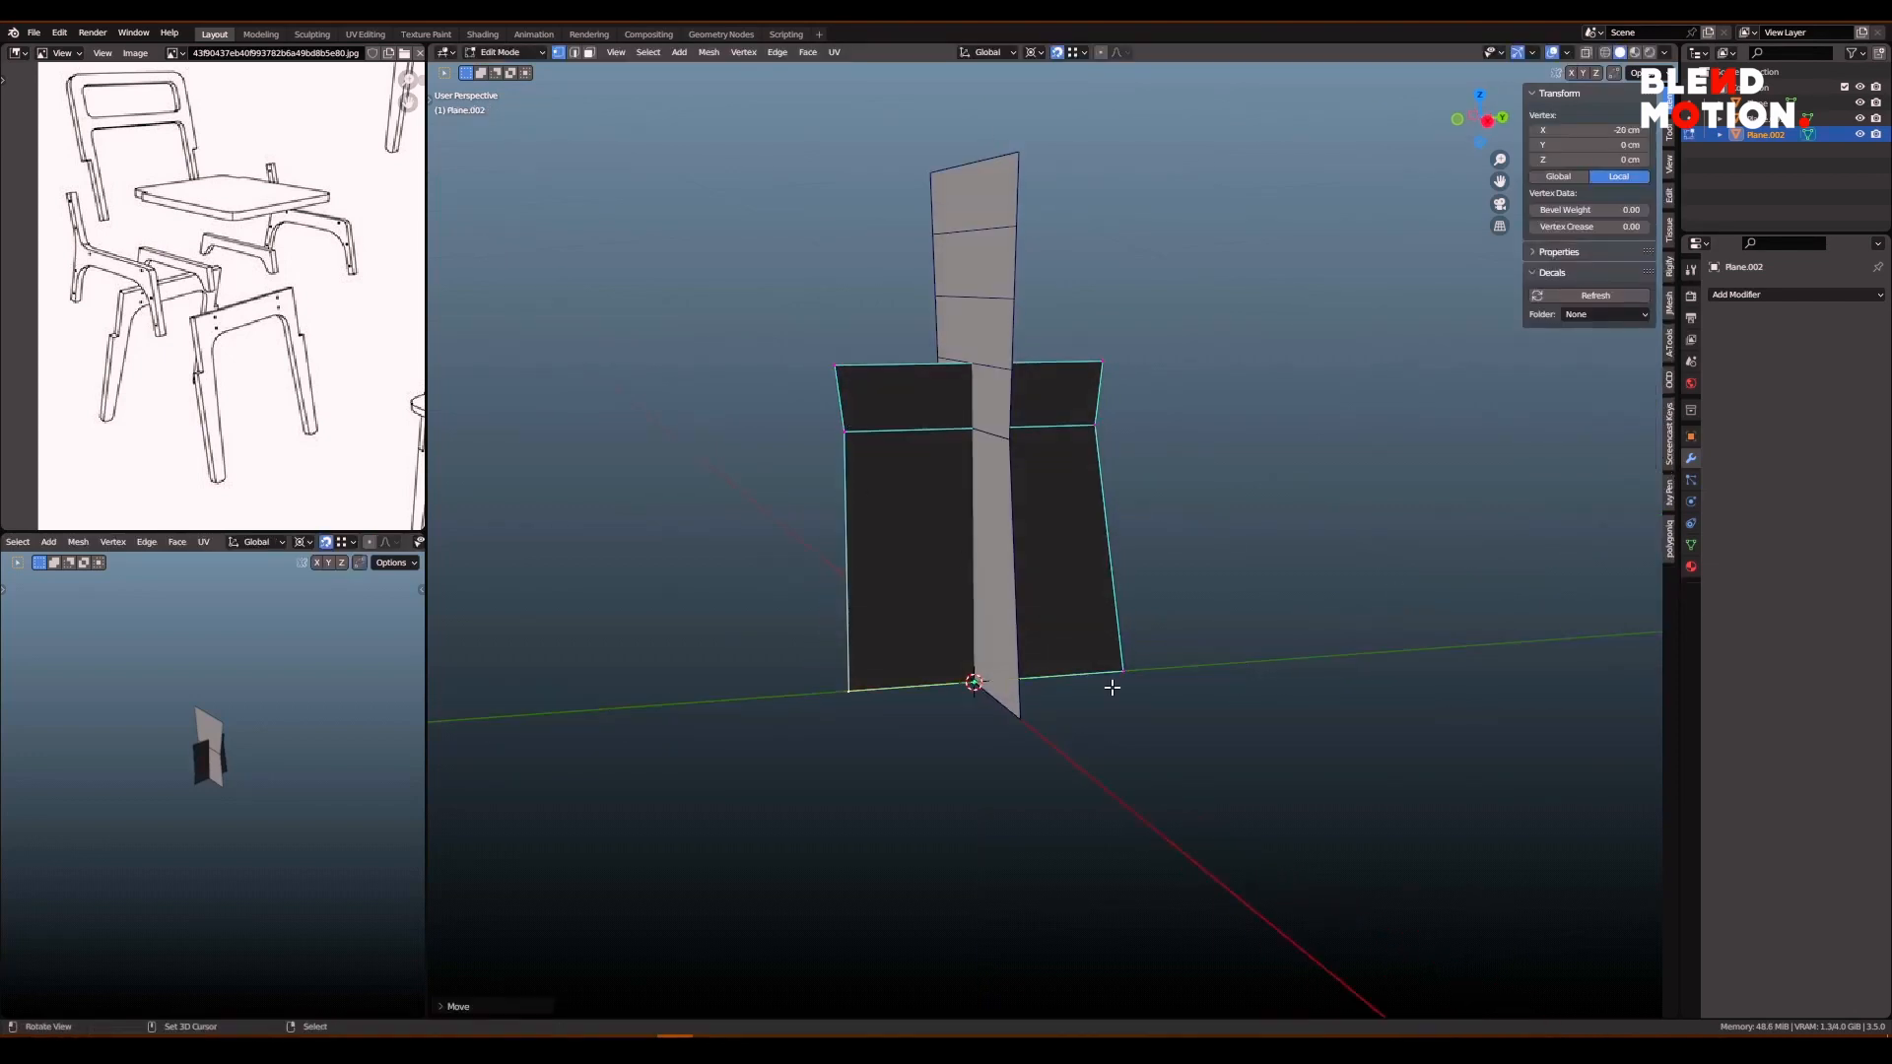
key(g)
key(y)
click(1085, 414)
- Delete the flared strip above the rotated copy's middle edge
key(a)
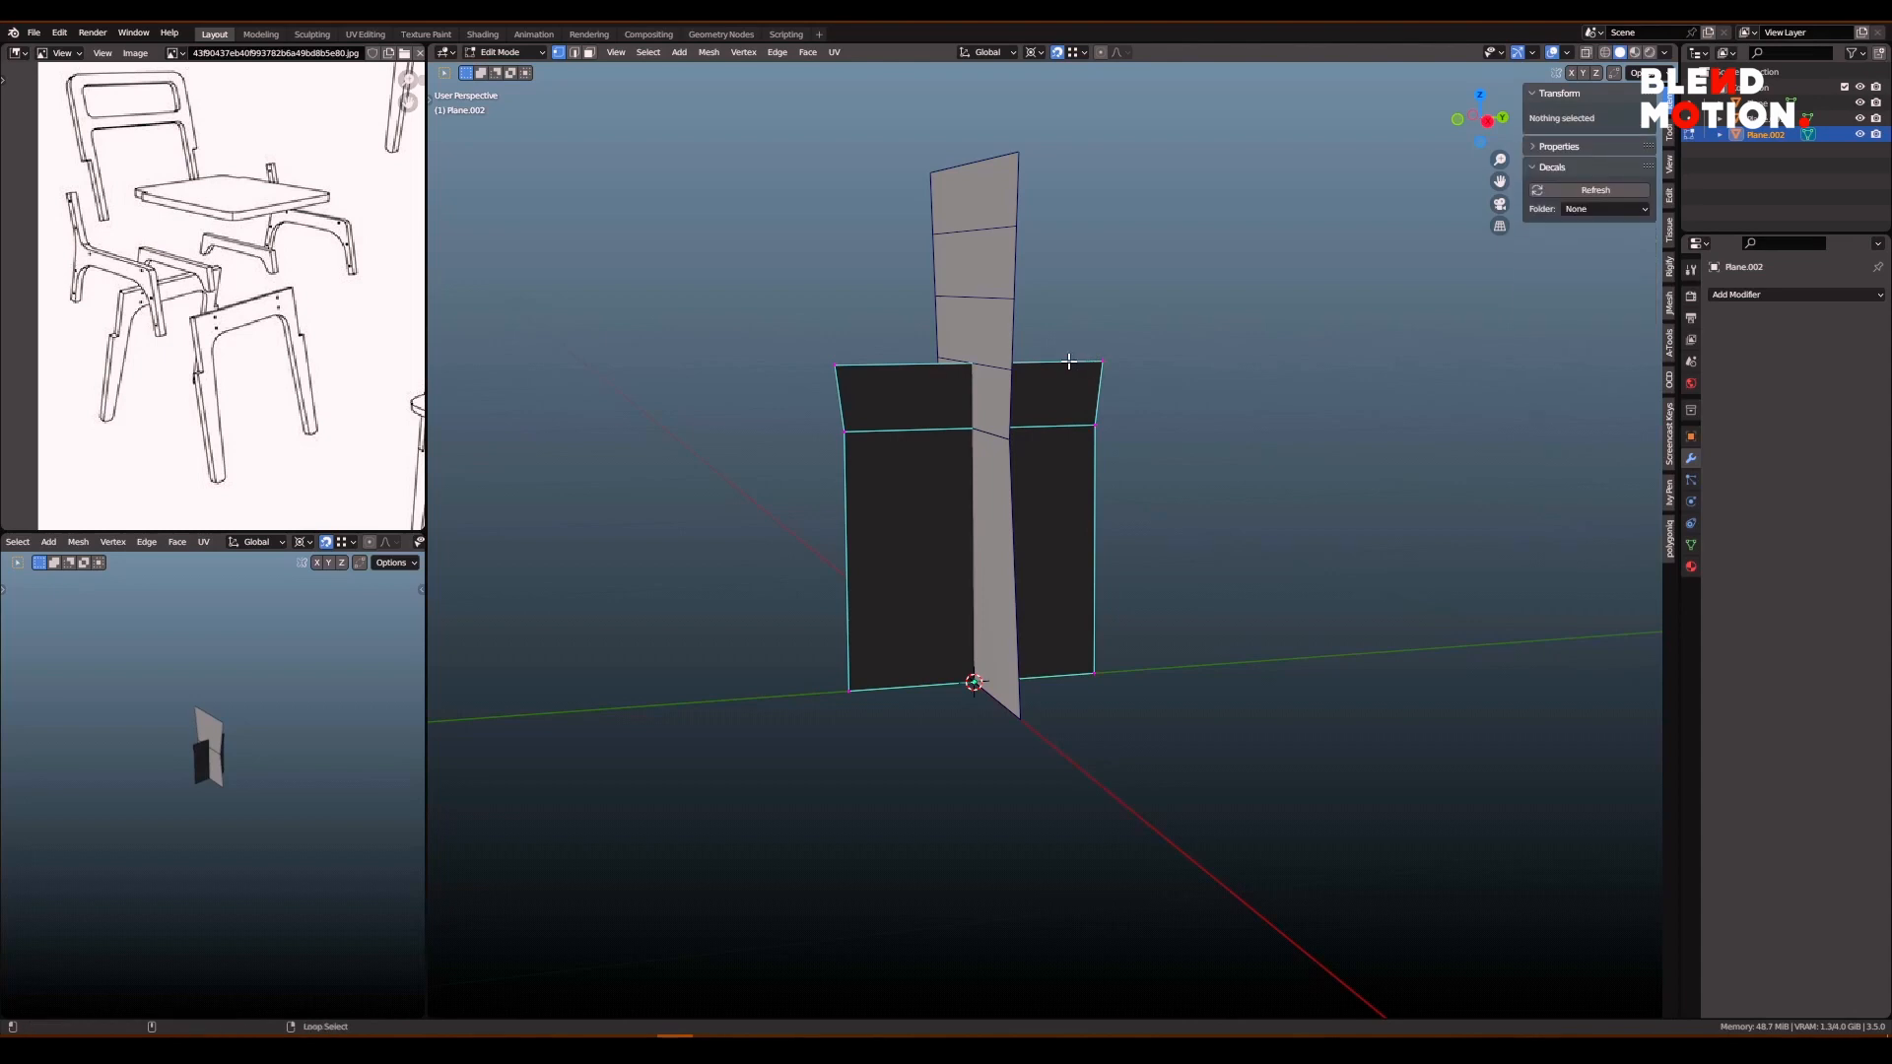
alt+right_click(1067, 366)
key(x)
click(982, 369)
- Isolate the side plane in left view and merge all its vertices by distance
ctrl+drag(837, 678, 986, 556)
key(grave)
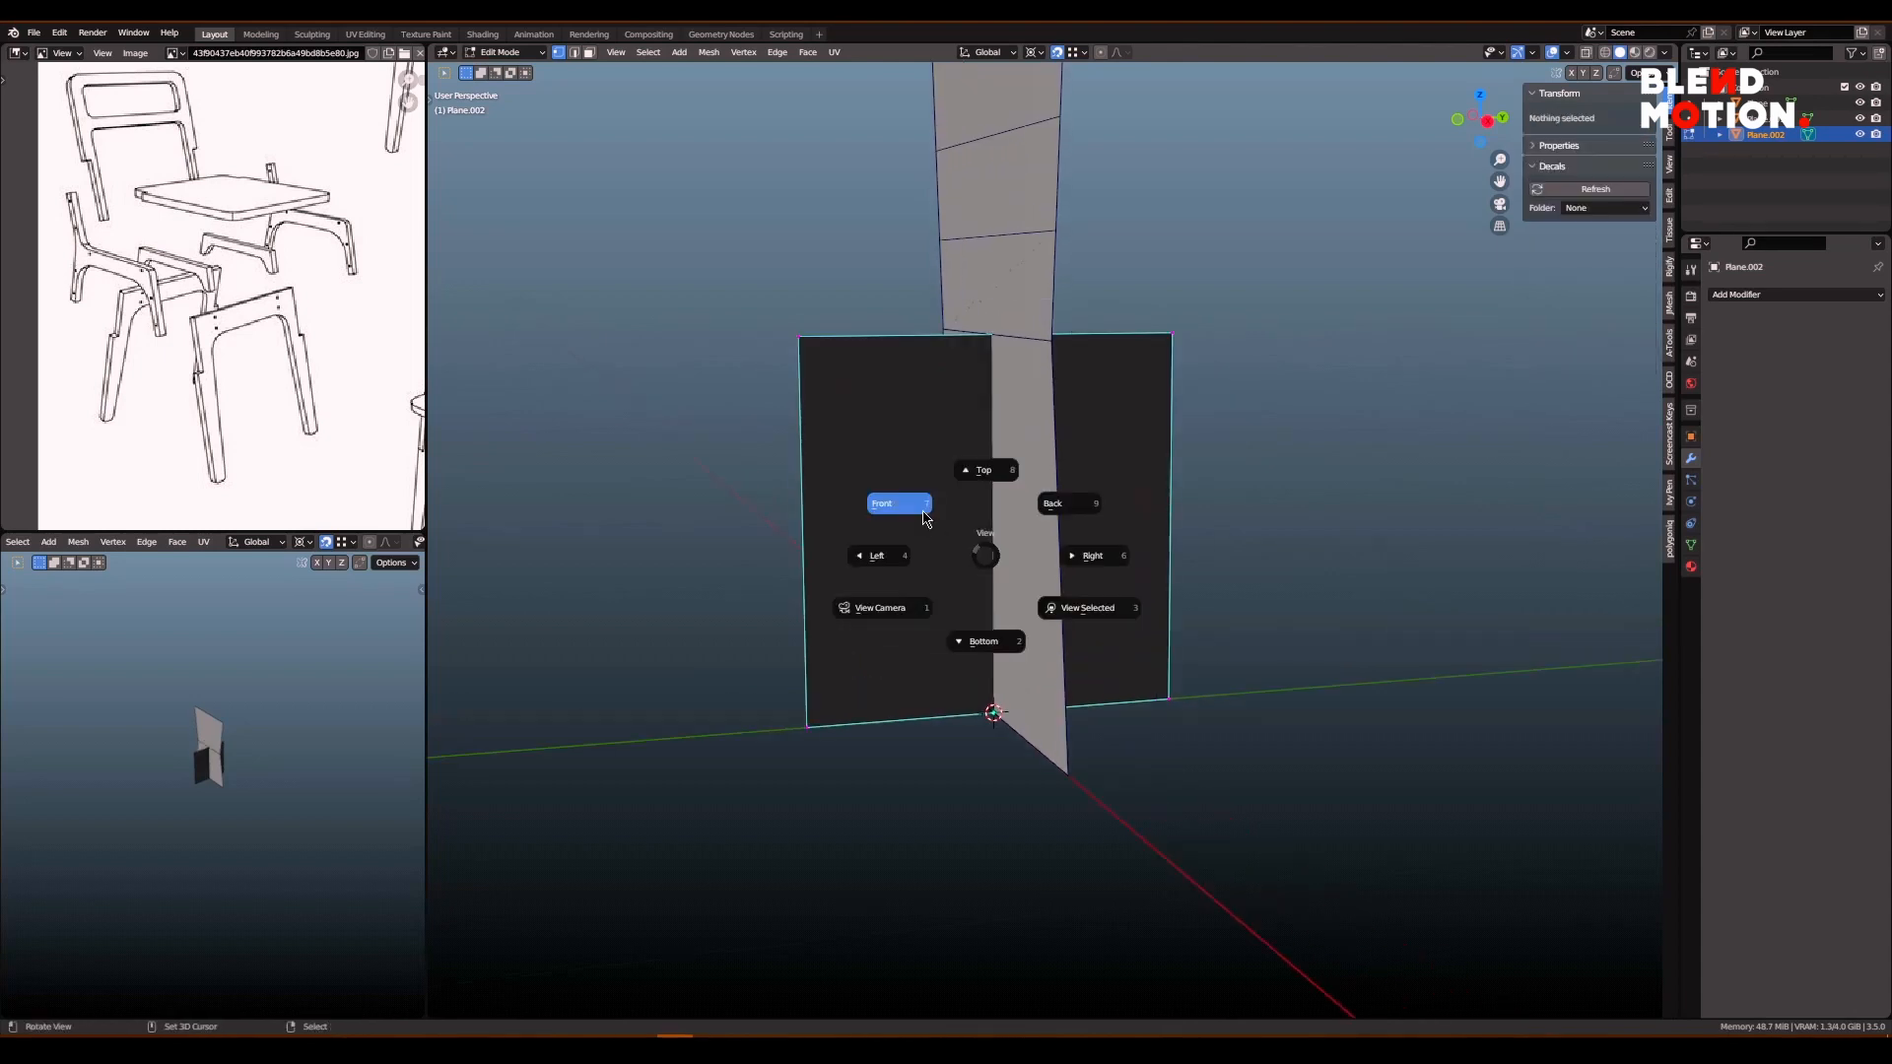
click(908, 540)
key(slash)
key(a)
key(m)
click(1238, 468)
- Return to Object Mode and apply the side plane's scale
key(Tab)
click(1060, 483)
key(ctrl+a)
click(1301, 439)
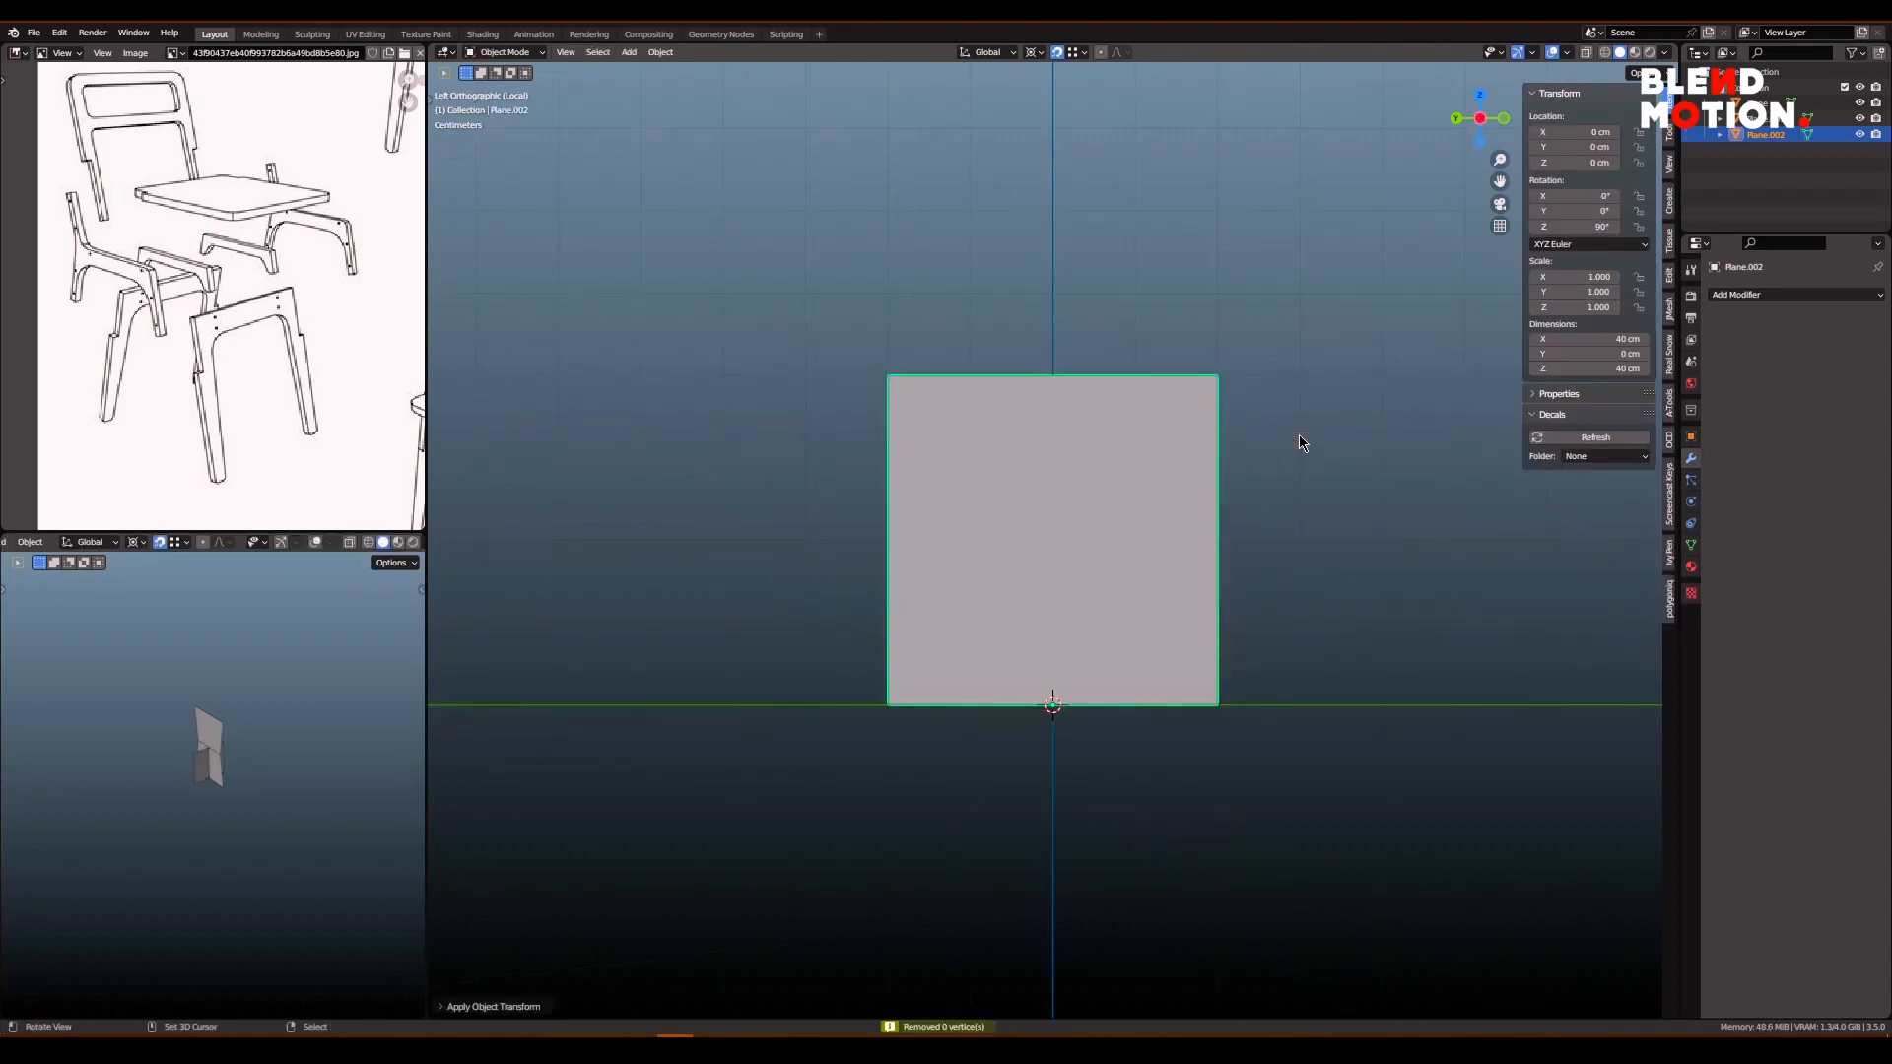
- Apply the side plane's rotation and enter Edit Mode
key(ctrl+a)
click(1250, 366)
scroll(1108, 463, up, 2)
shift+drag(1106, 461, 1109, 485)
key(Tab)
click(1174, 492)
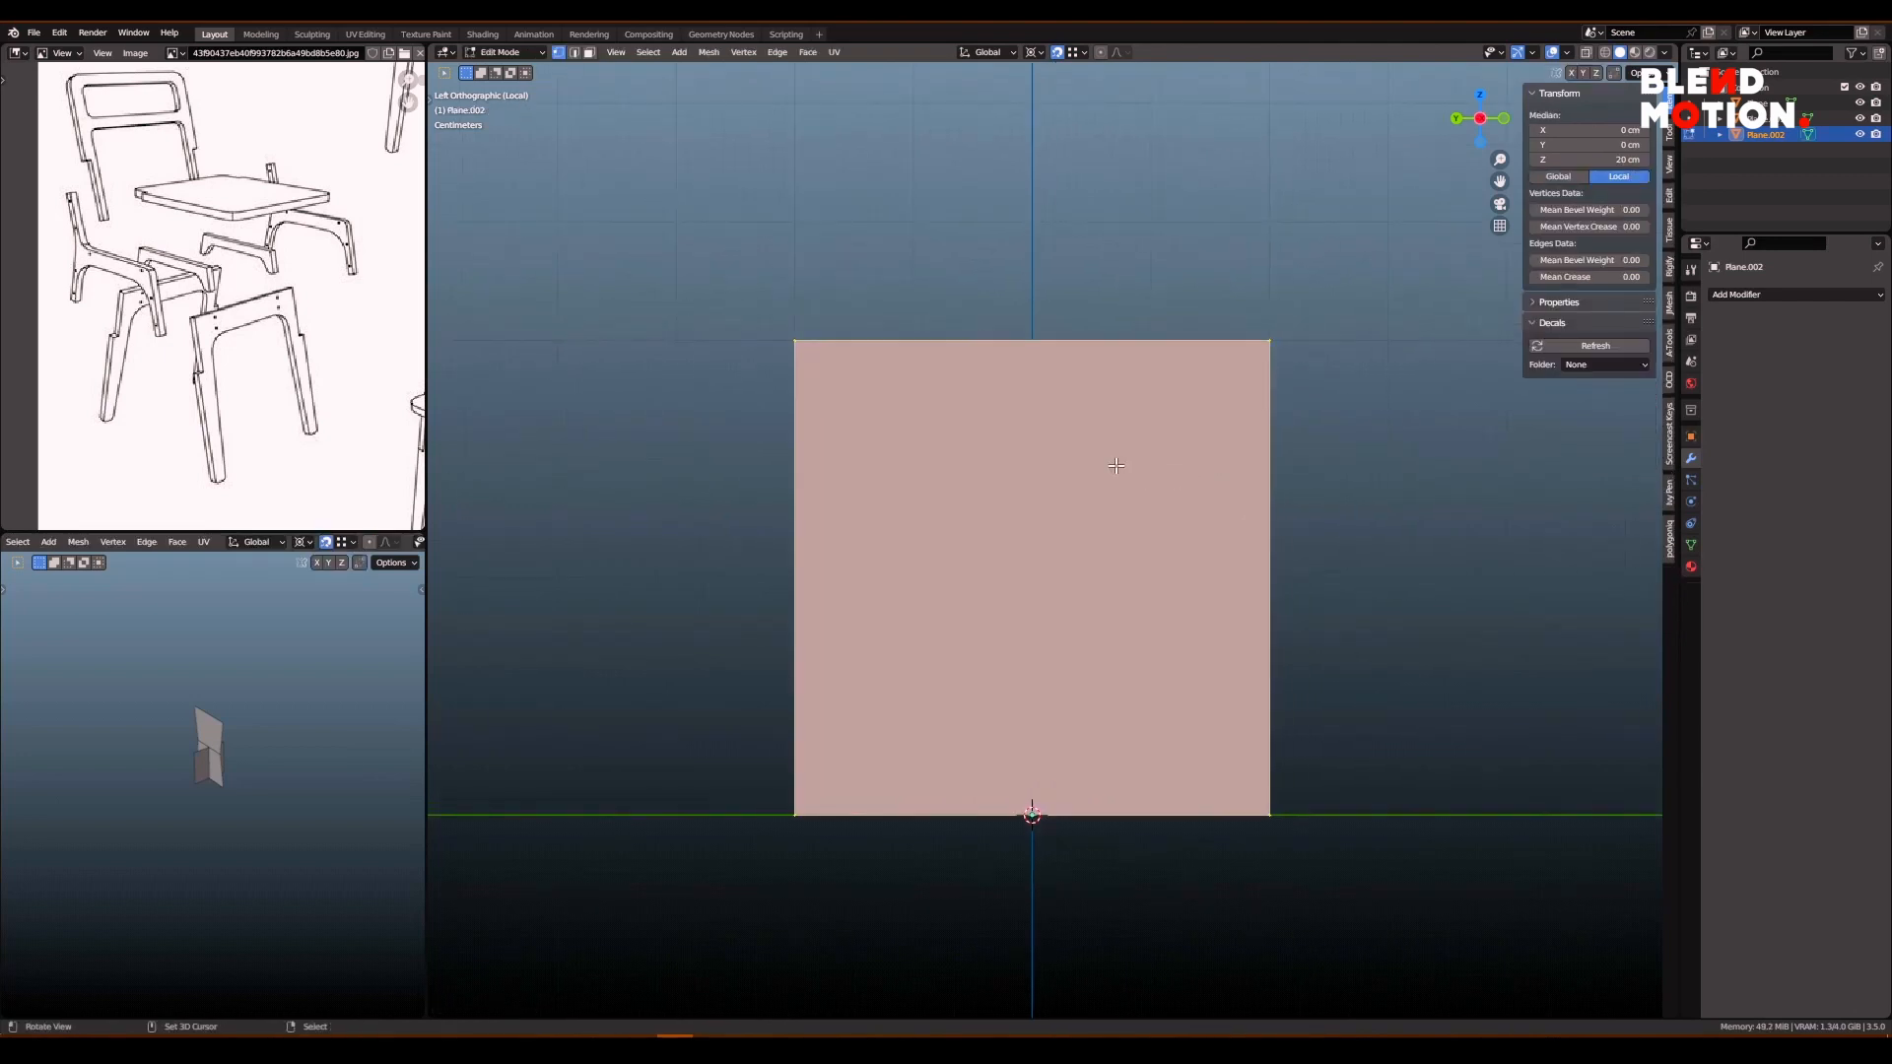
- Add three evenly spaced vertical loop cuts to the side plane and spread them along Y by a factor of about 1.6
scroll(1037, 348, up, 1)
click(1037, 349)
right_click(1037, 348)
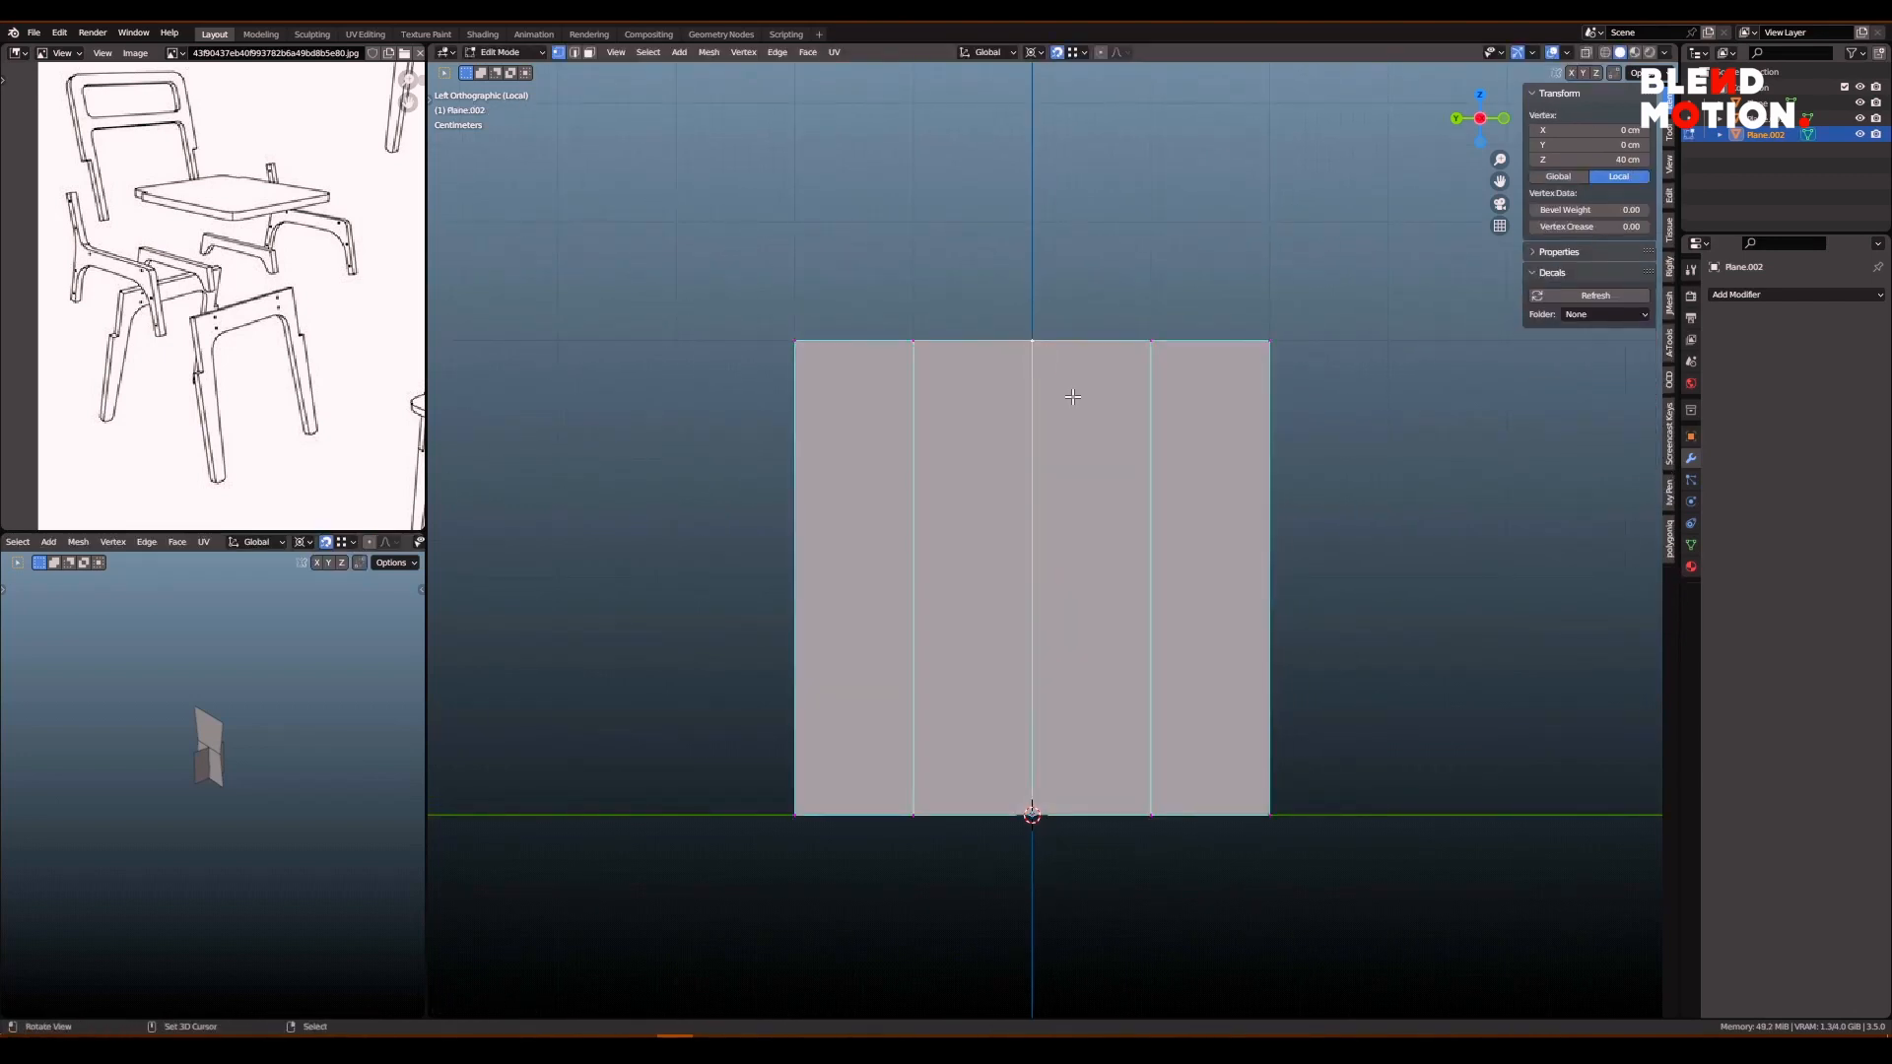
key(s)
key(y)
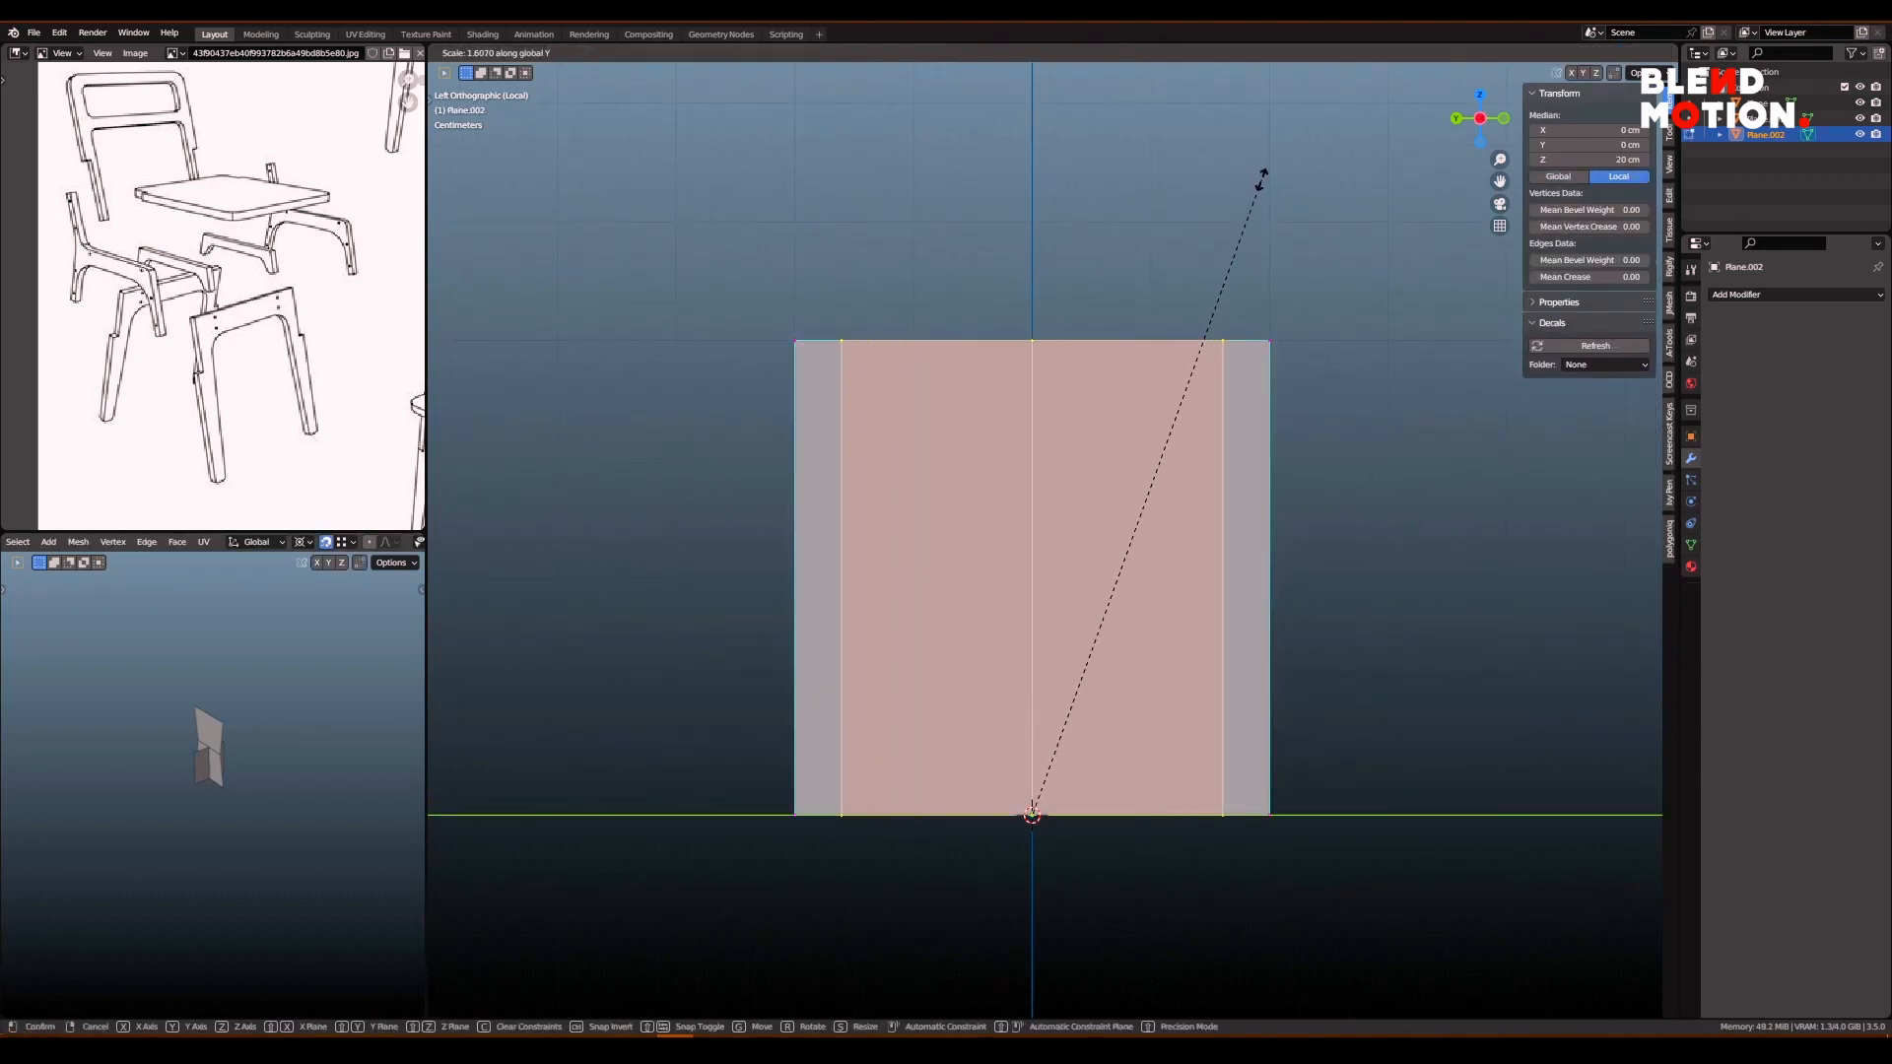
click(1263, 181)
- Set the pivot to Median Point and scale the top vertices of the two outer vertical cuts together by 0.8
click(848, 335)
shift+click(1223, 340)
key(s)
right_click(1327, 352)
key(period)
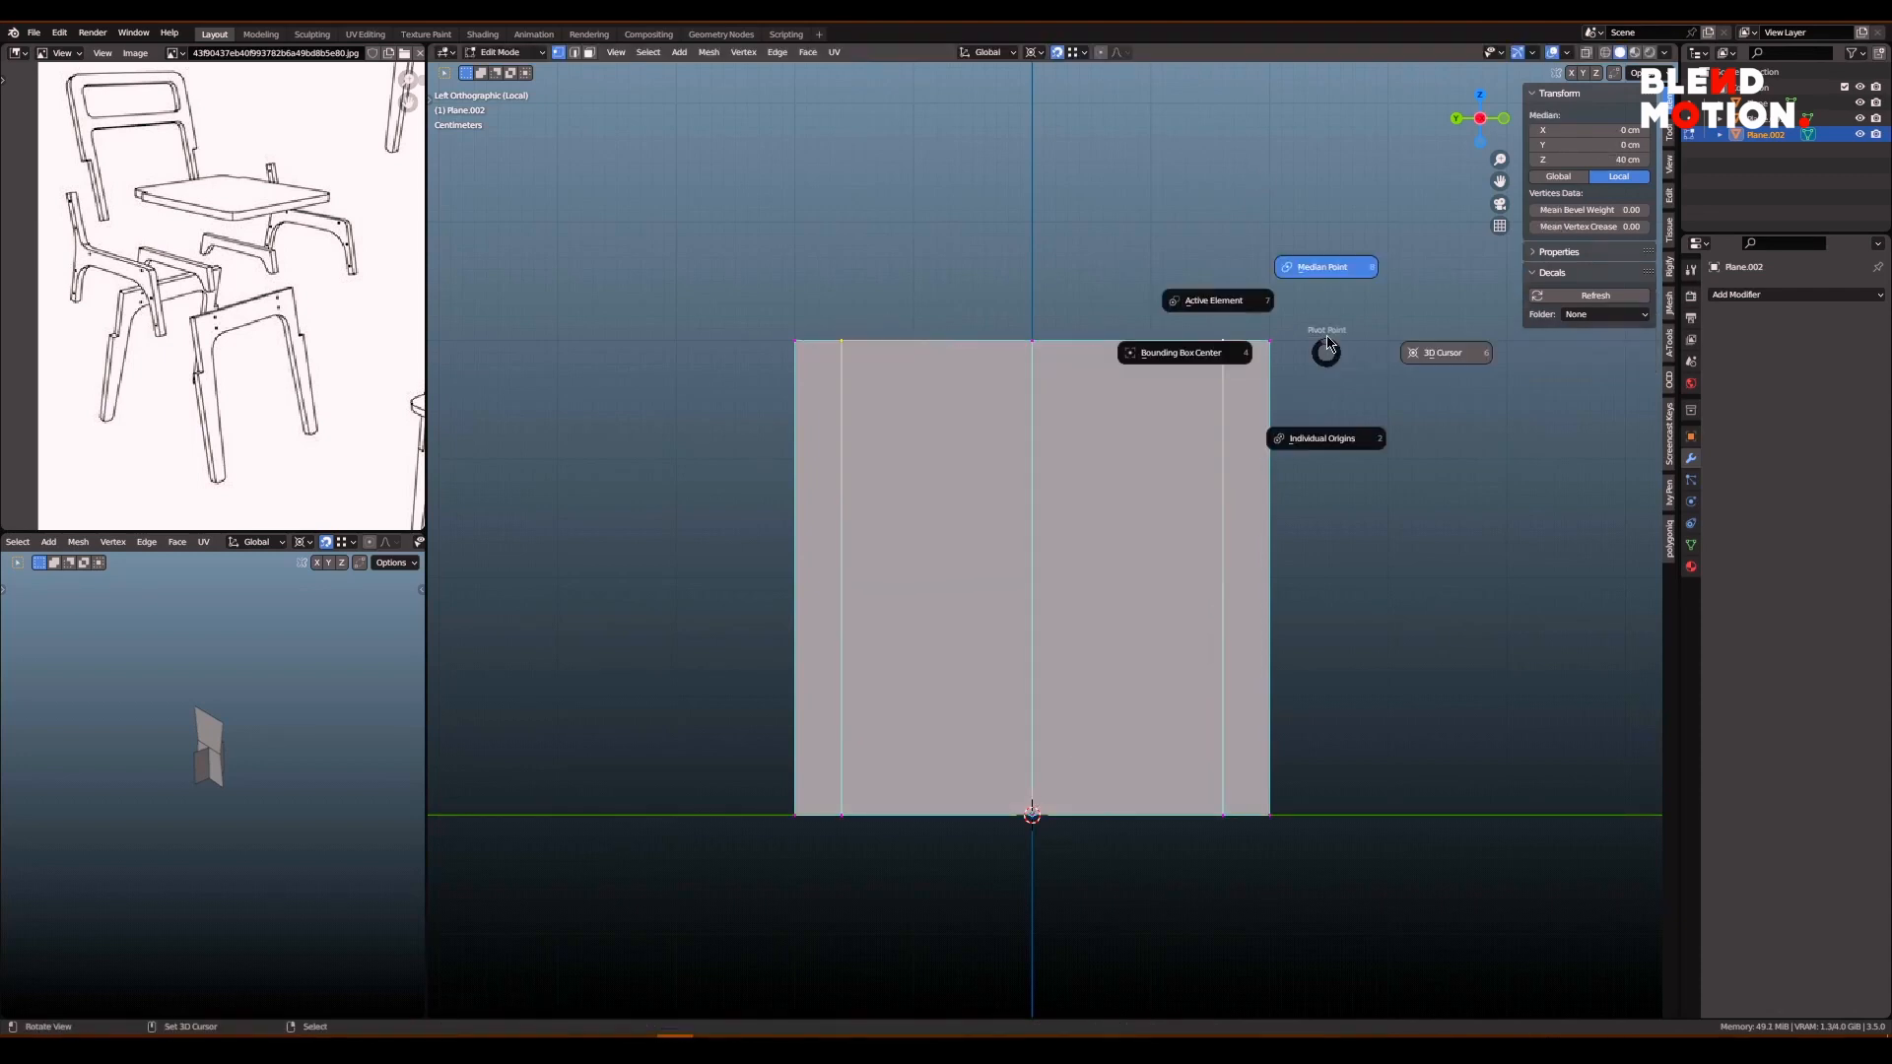
click(1328, 276)
key(s)
text(.)
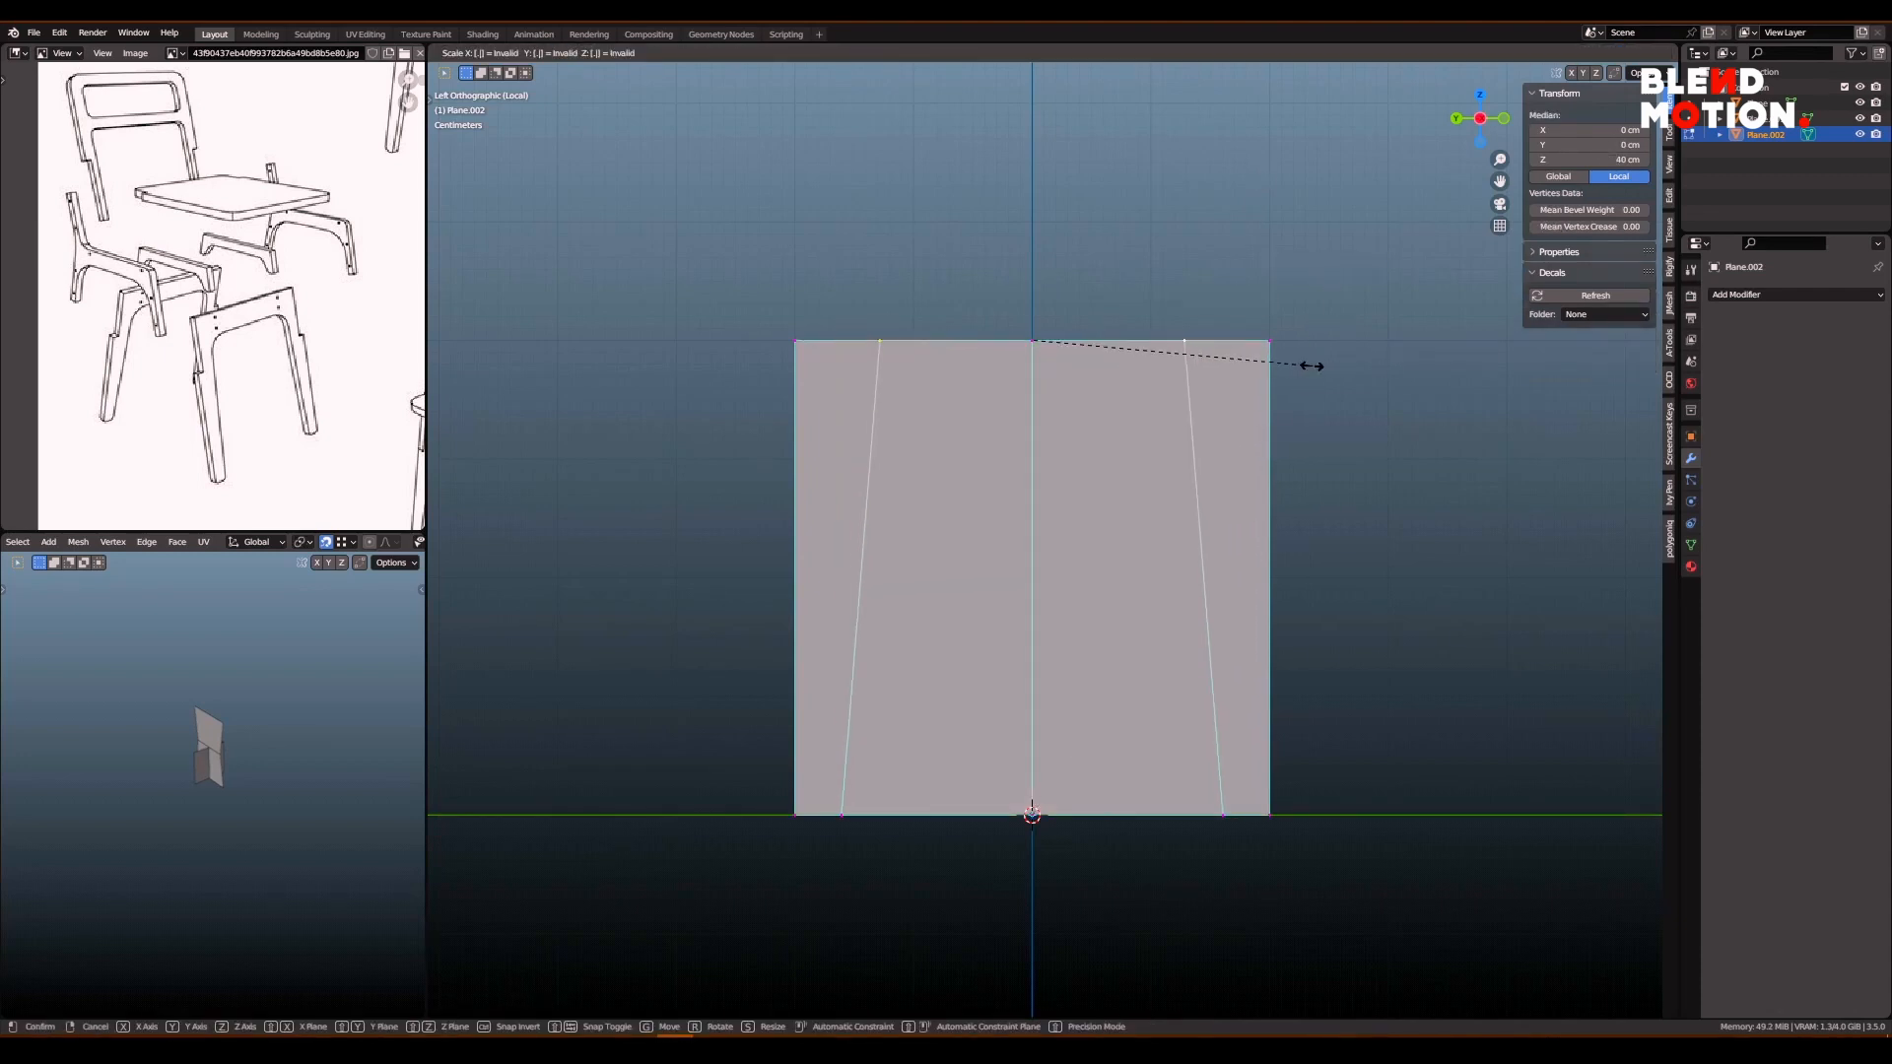
text(8)
key(Return)
- Add horizontal loop cuts at heights of 20, 30, 35 and 32.5 cm, and dissolve the 35 cm loop
click(1236, 527)
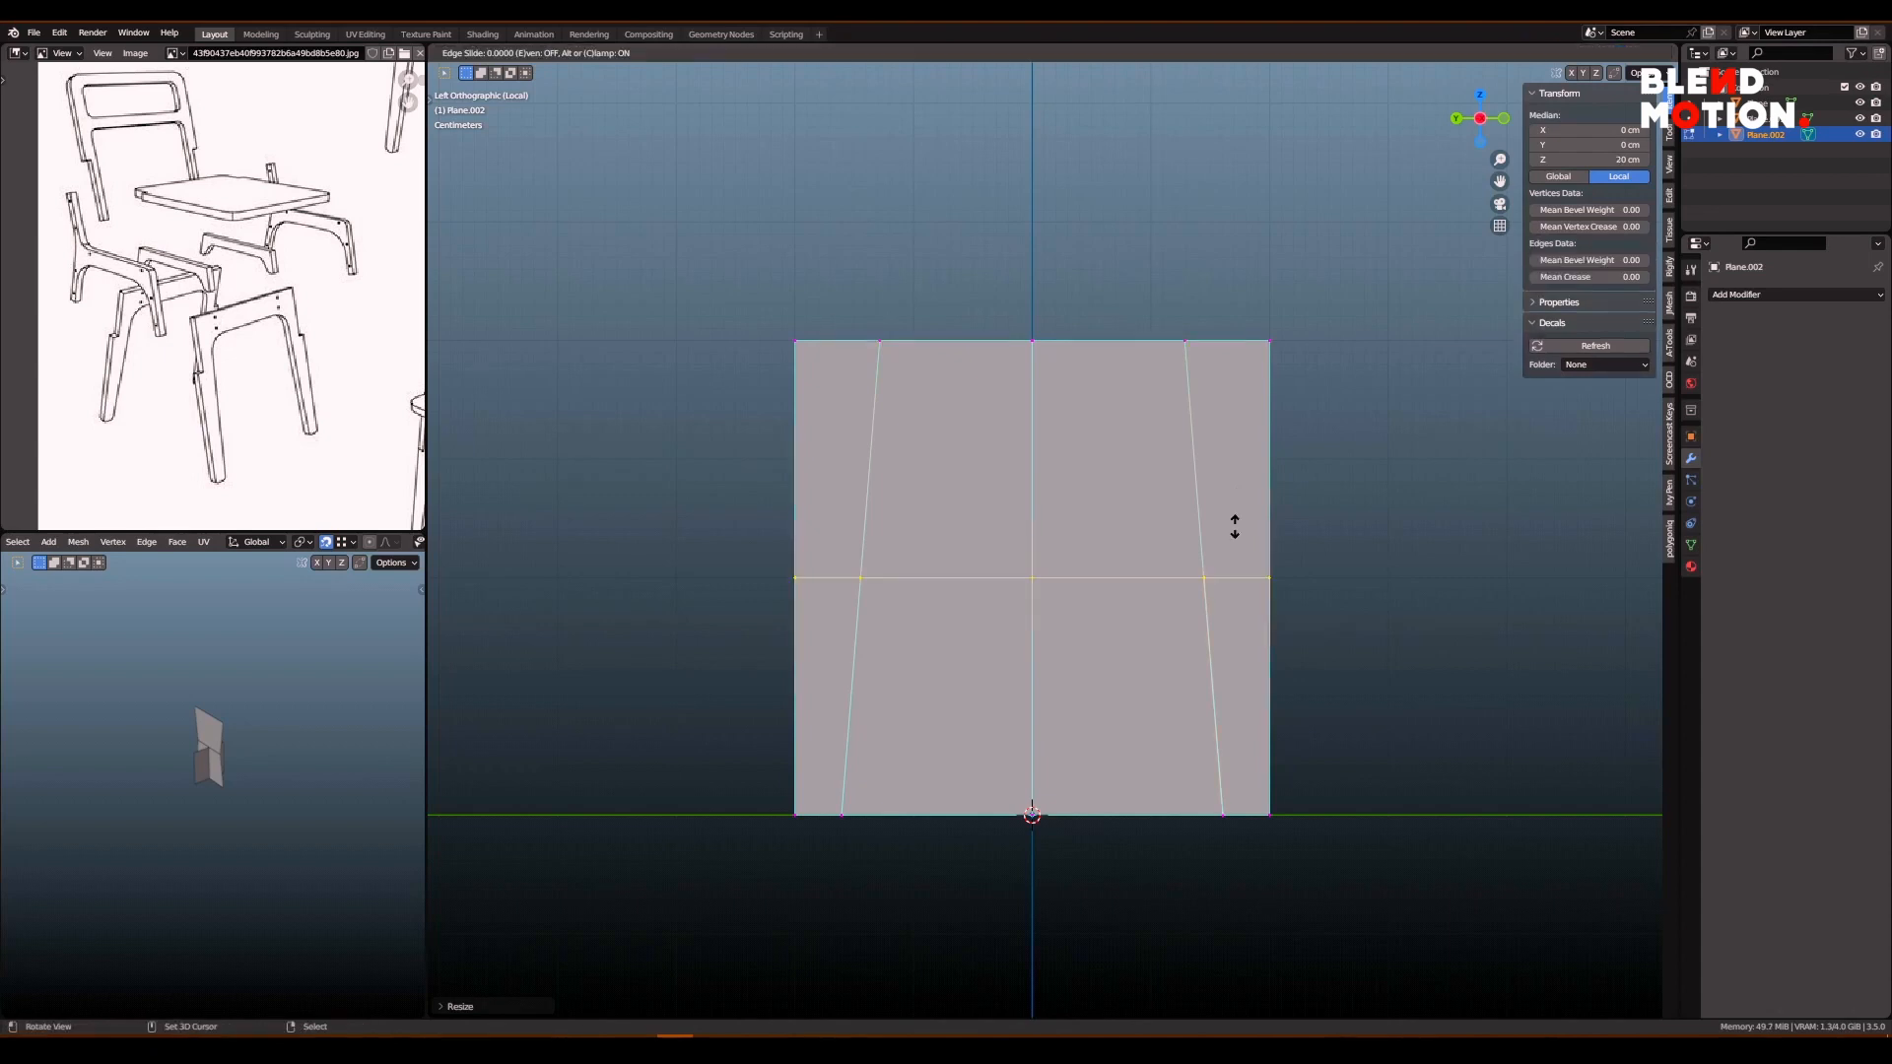
click(1281, 402)
scroll(1275, 384, up, 2)
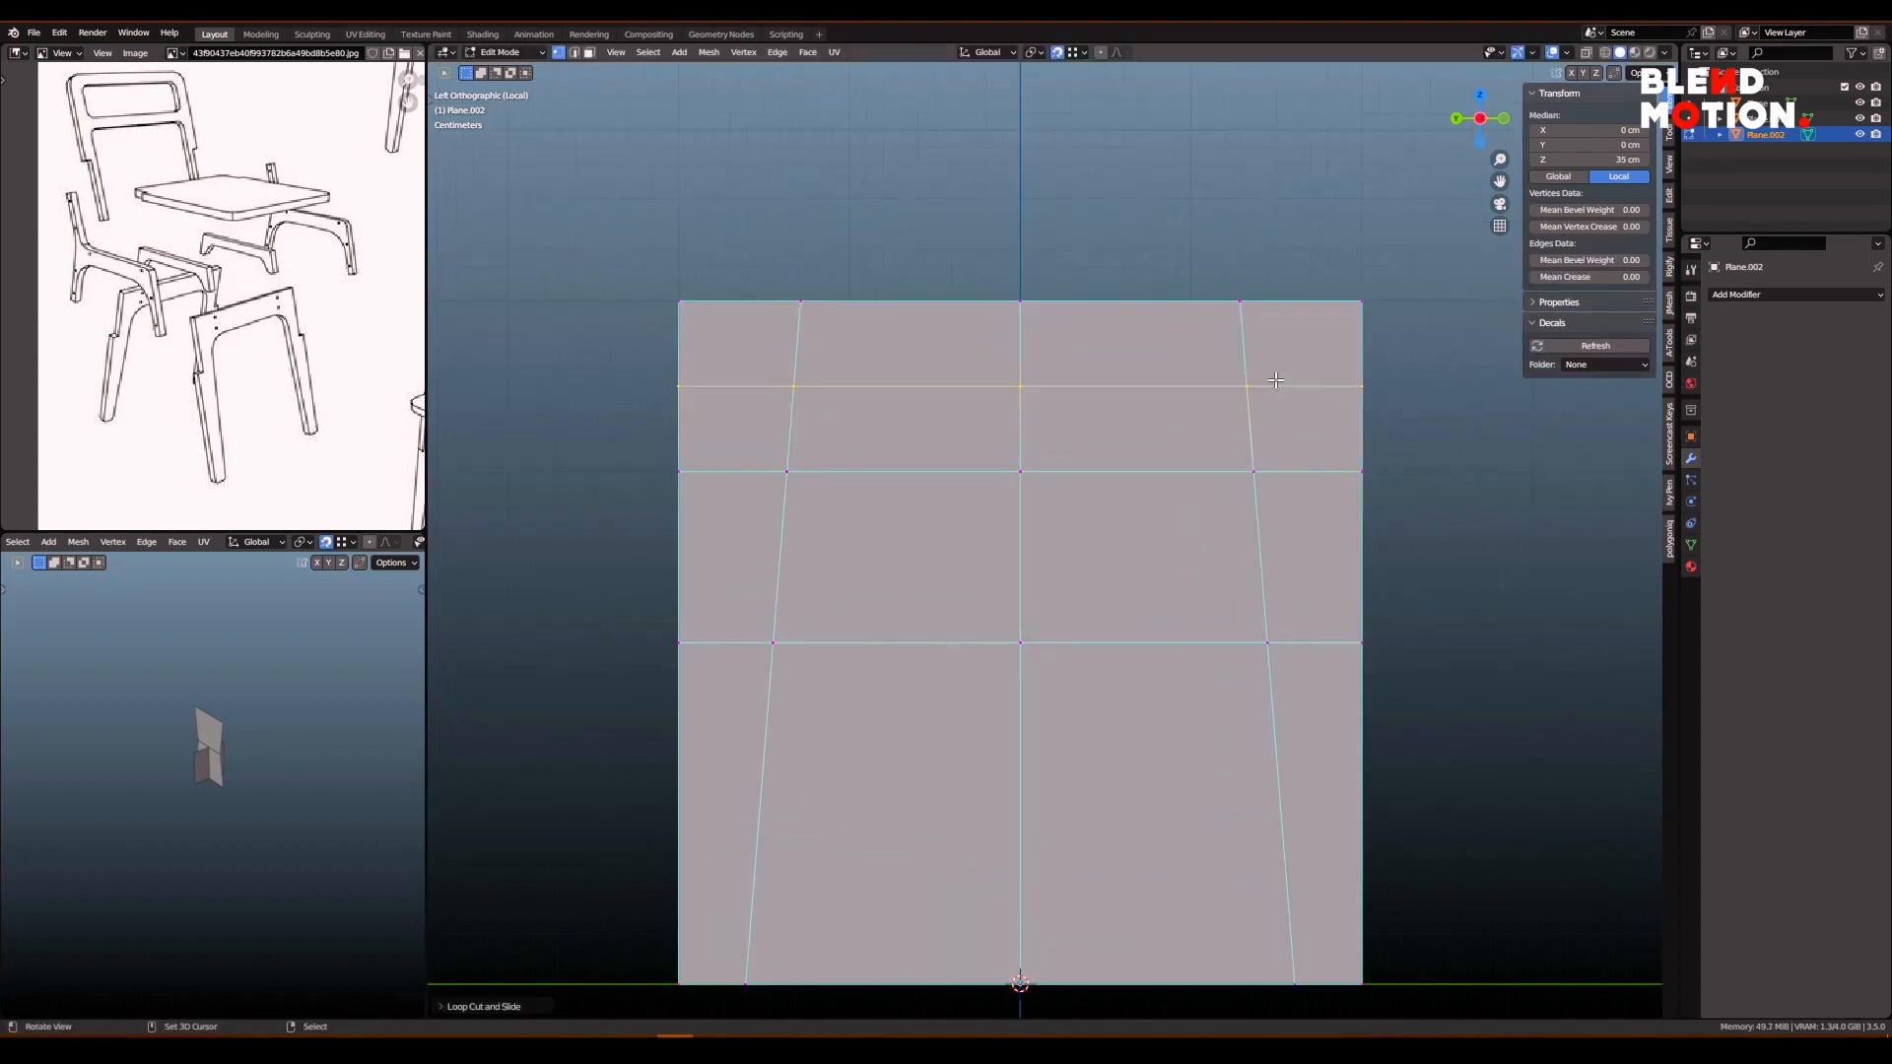
key(alt+a)
alt+right_click(1183, 384)
scroll(1180, 394, down, 1)
key(x)
click(1178, 418)
shift+middle_drag(1178, 418, 1186, 329)
scroll(1187, 330, up, 1)
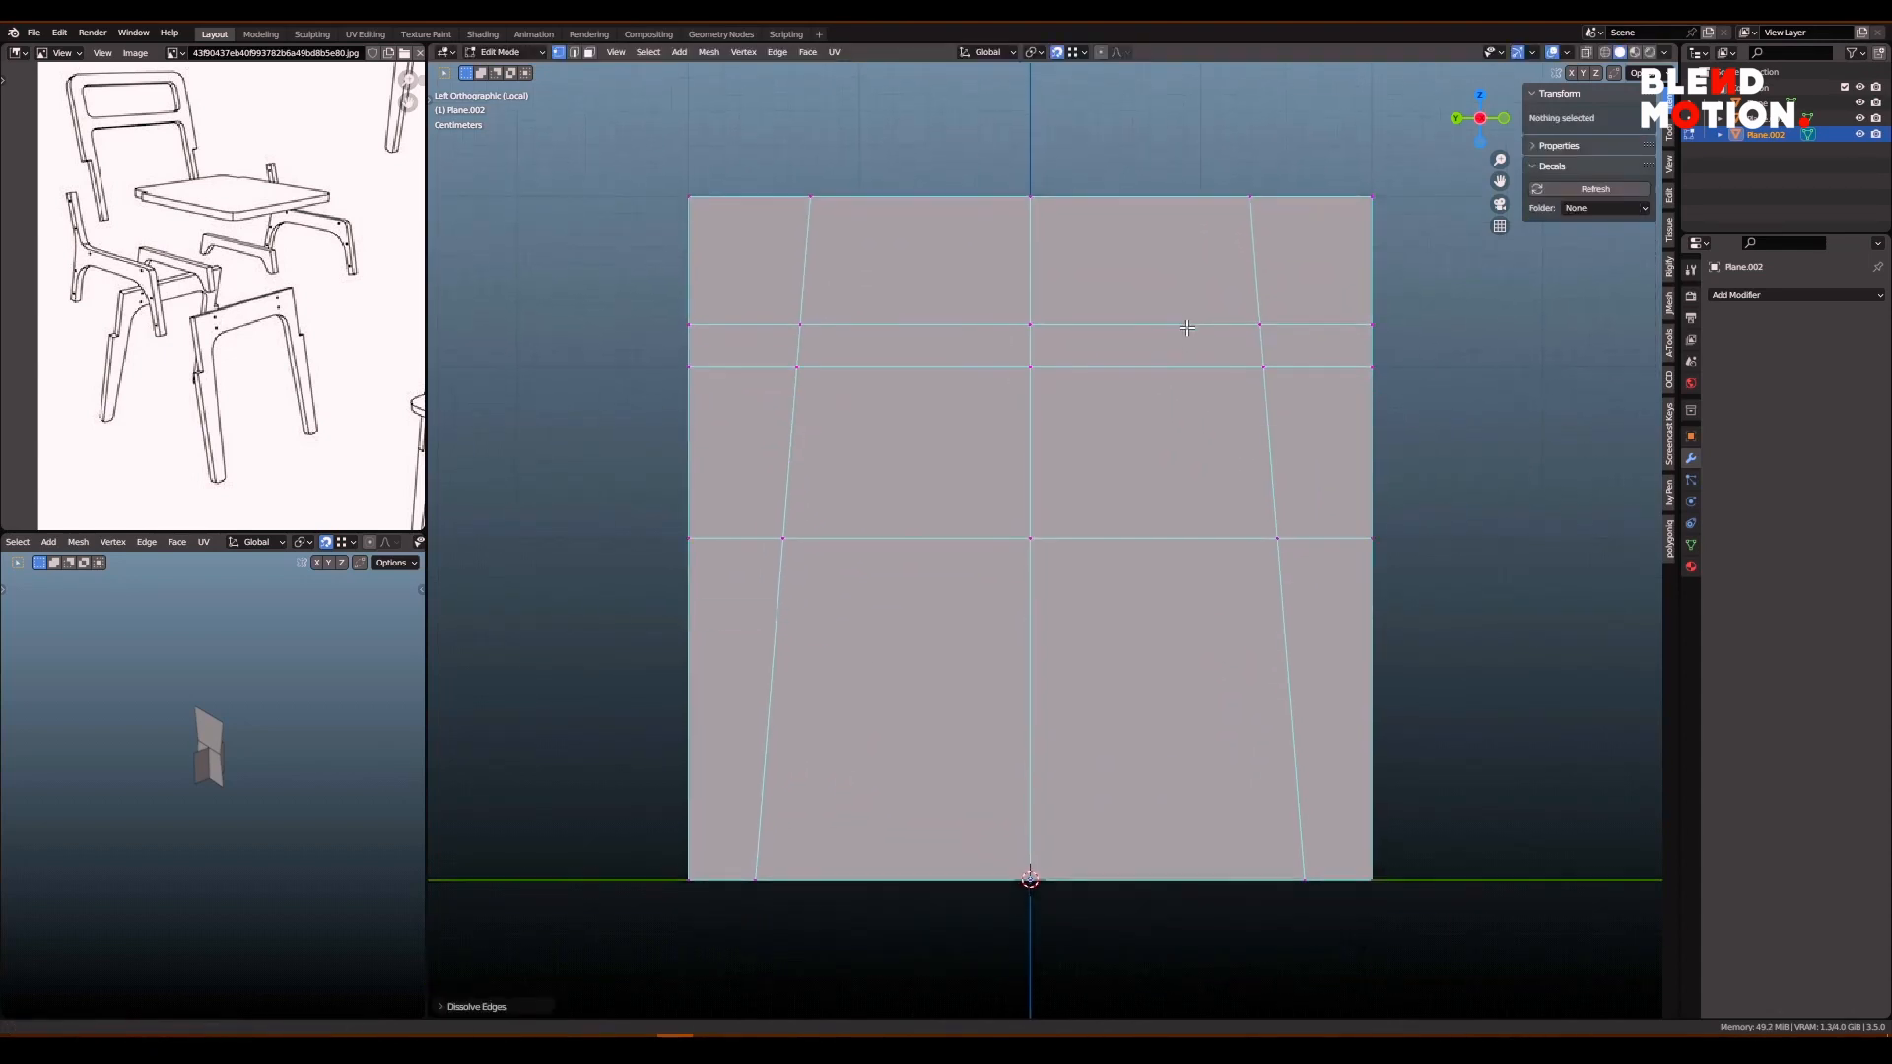
- Delete the center-line vertices below the upper crossbar to open the space between the two tapered legs
scroll(1183, 340, down, 1)
key(c)
drag(1039, 814, 1040, 406)
right_click(1094, 581)
key(x)
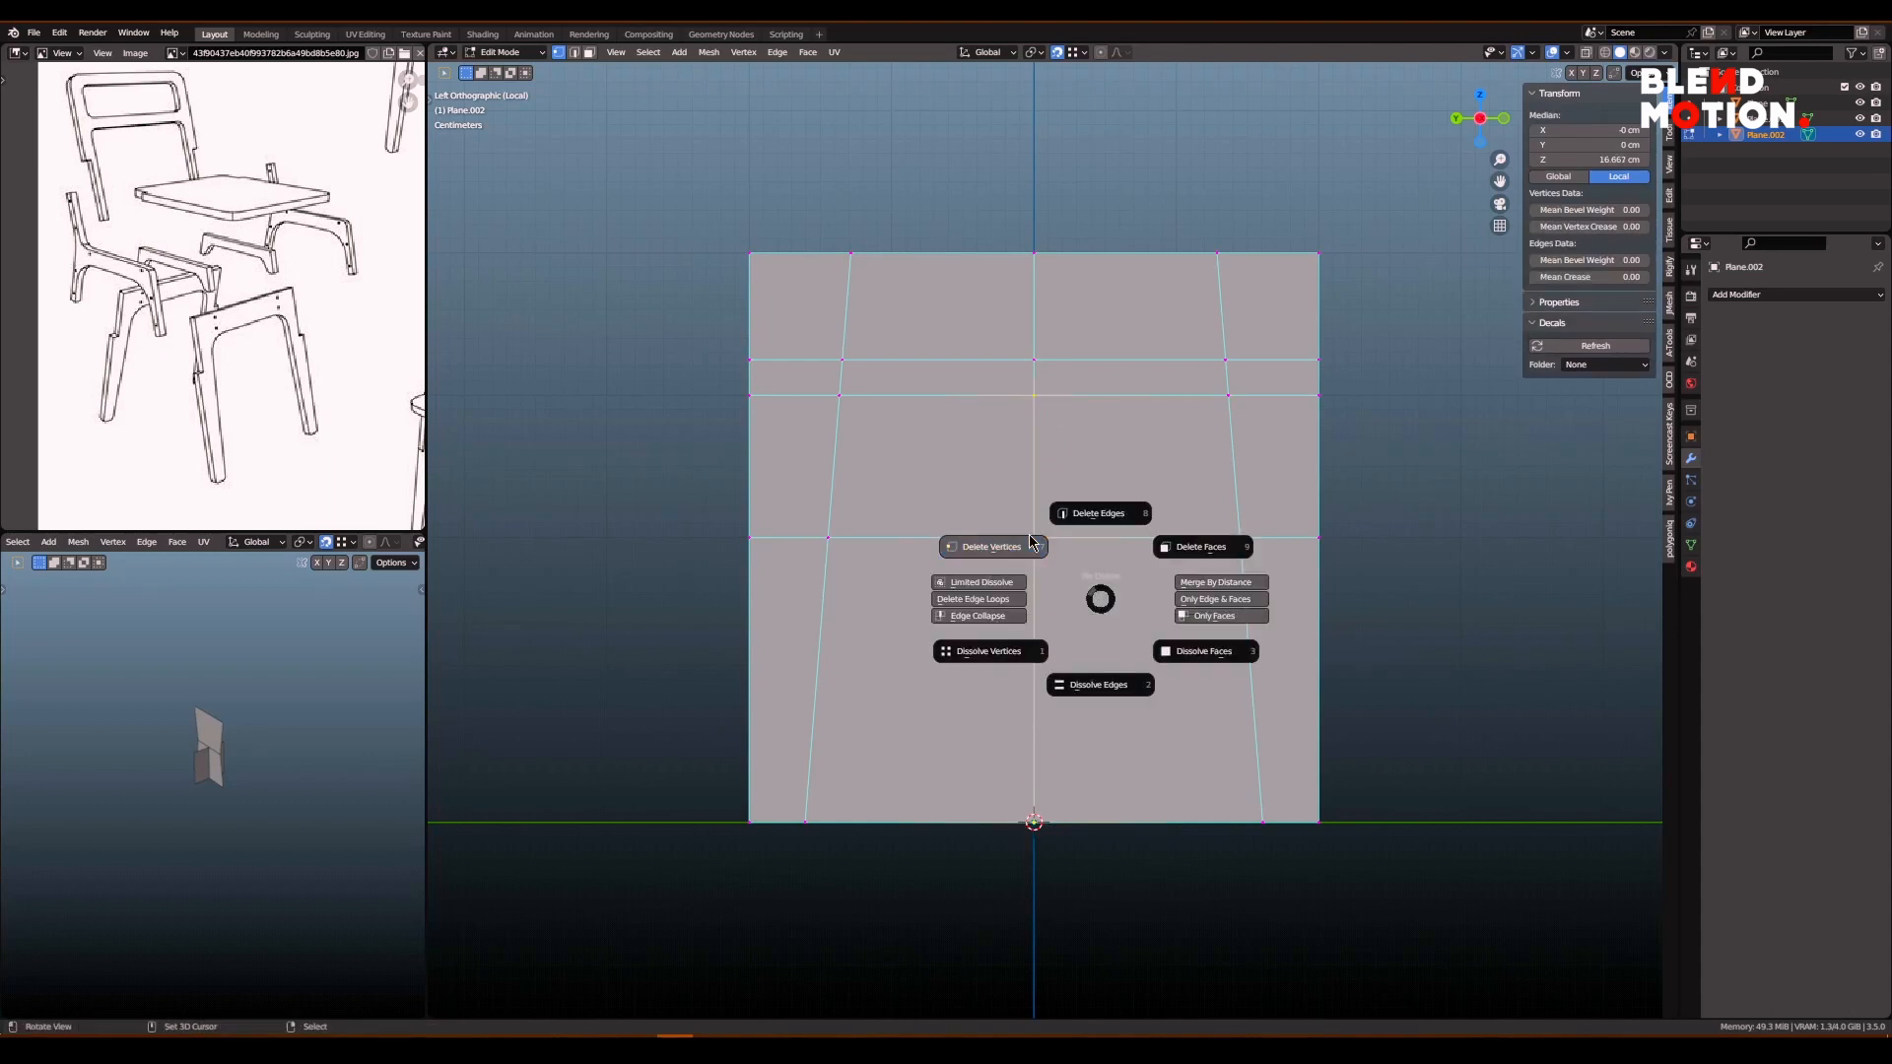
click(1031, 545)
shift+middle_drag(1065, 440, 1130, 456)
scroll(1143, 429, up, 2)
scroll(1074, 493, down, 2)
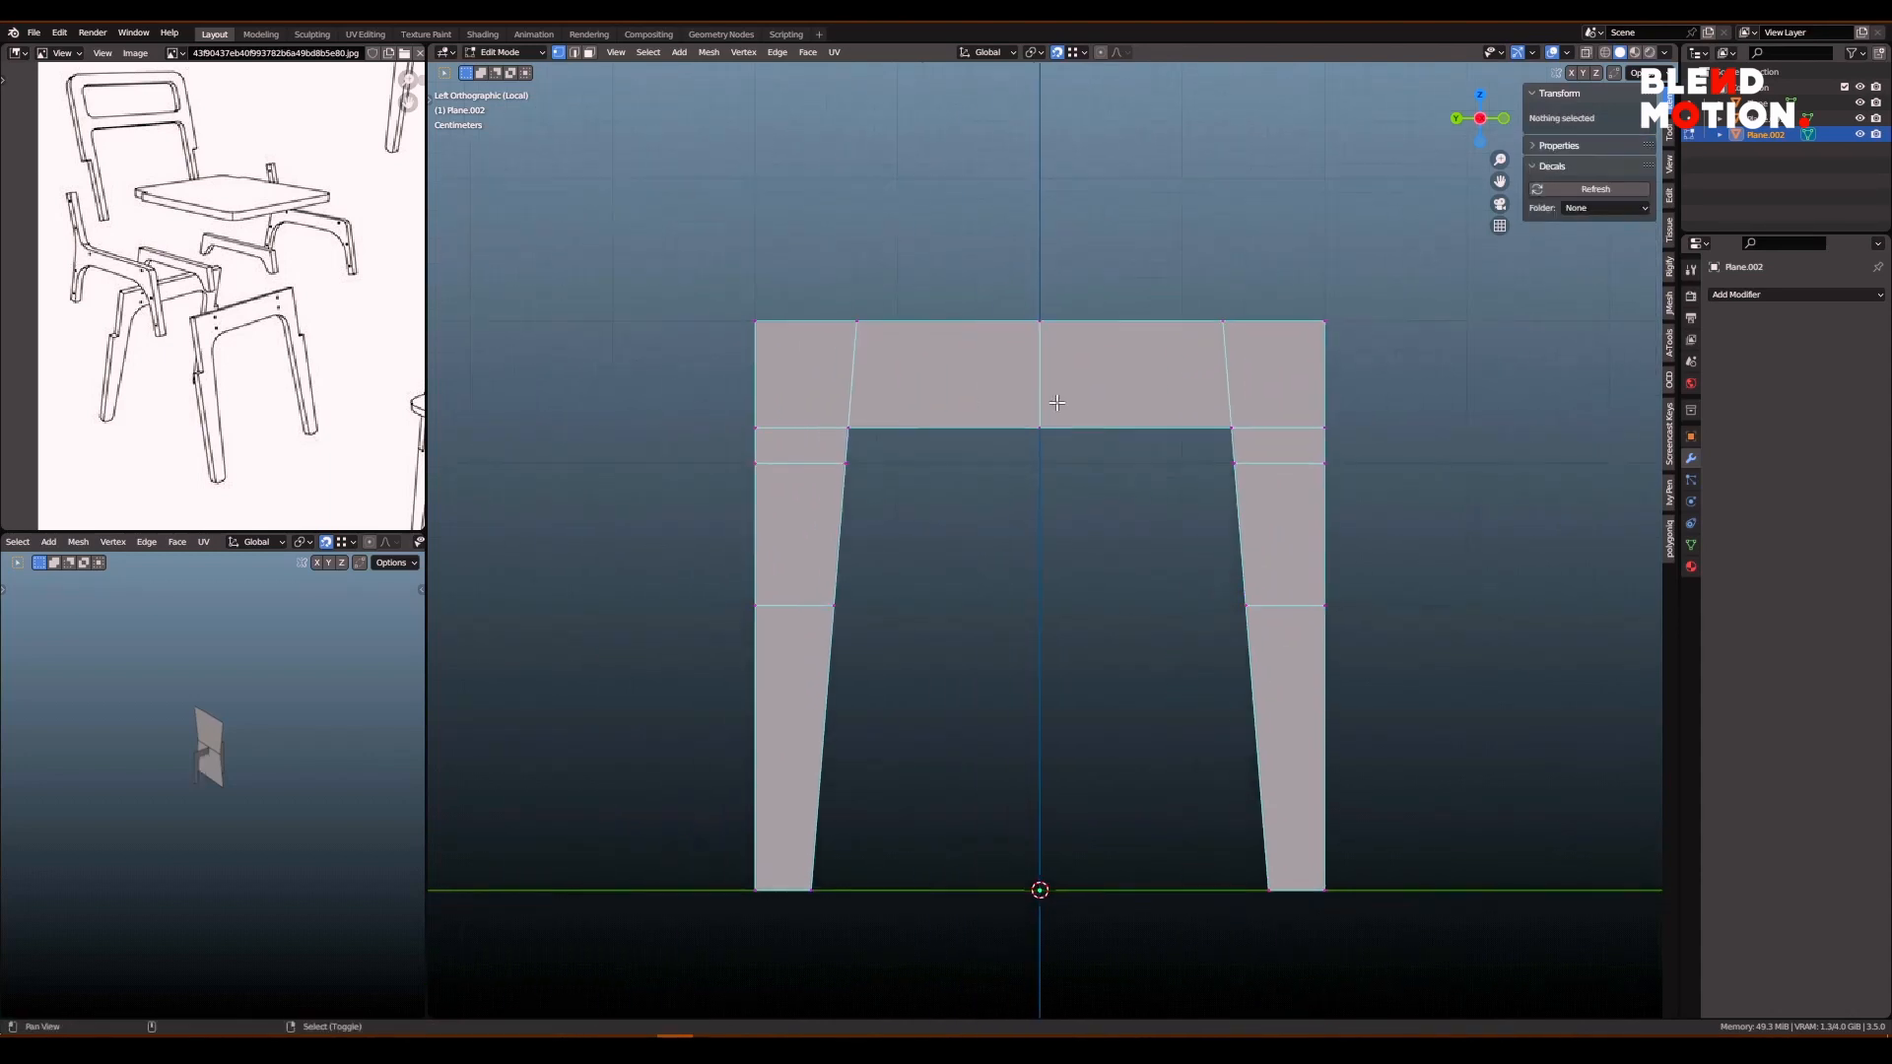
- Delete the frame's negative-Y half, keeping one leg and half of the crossbar
alt+right_click(1042, 394)
key(x)
click(988, 485)
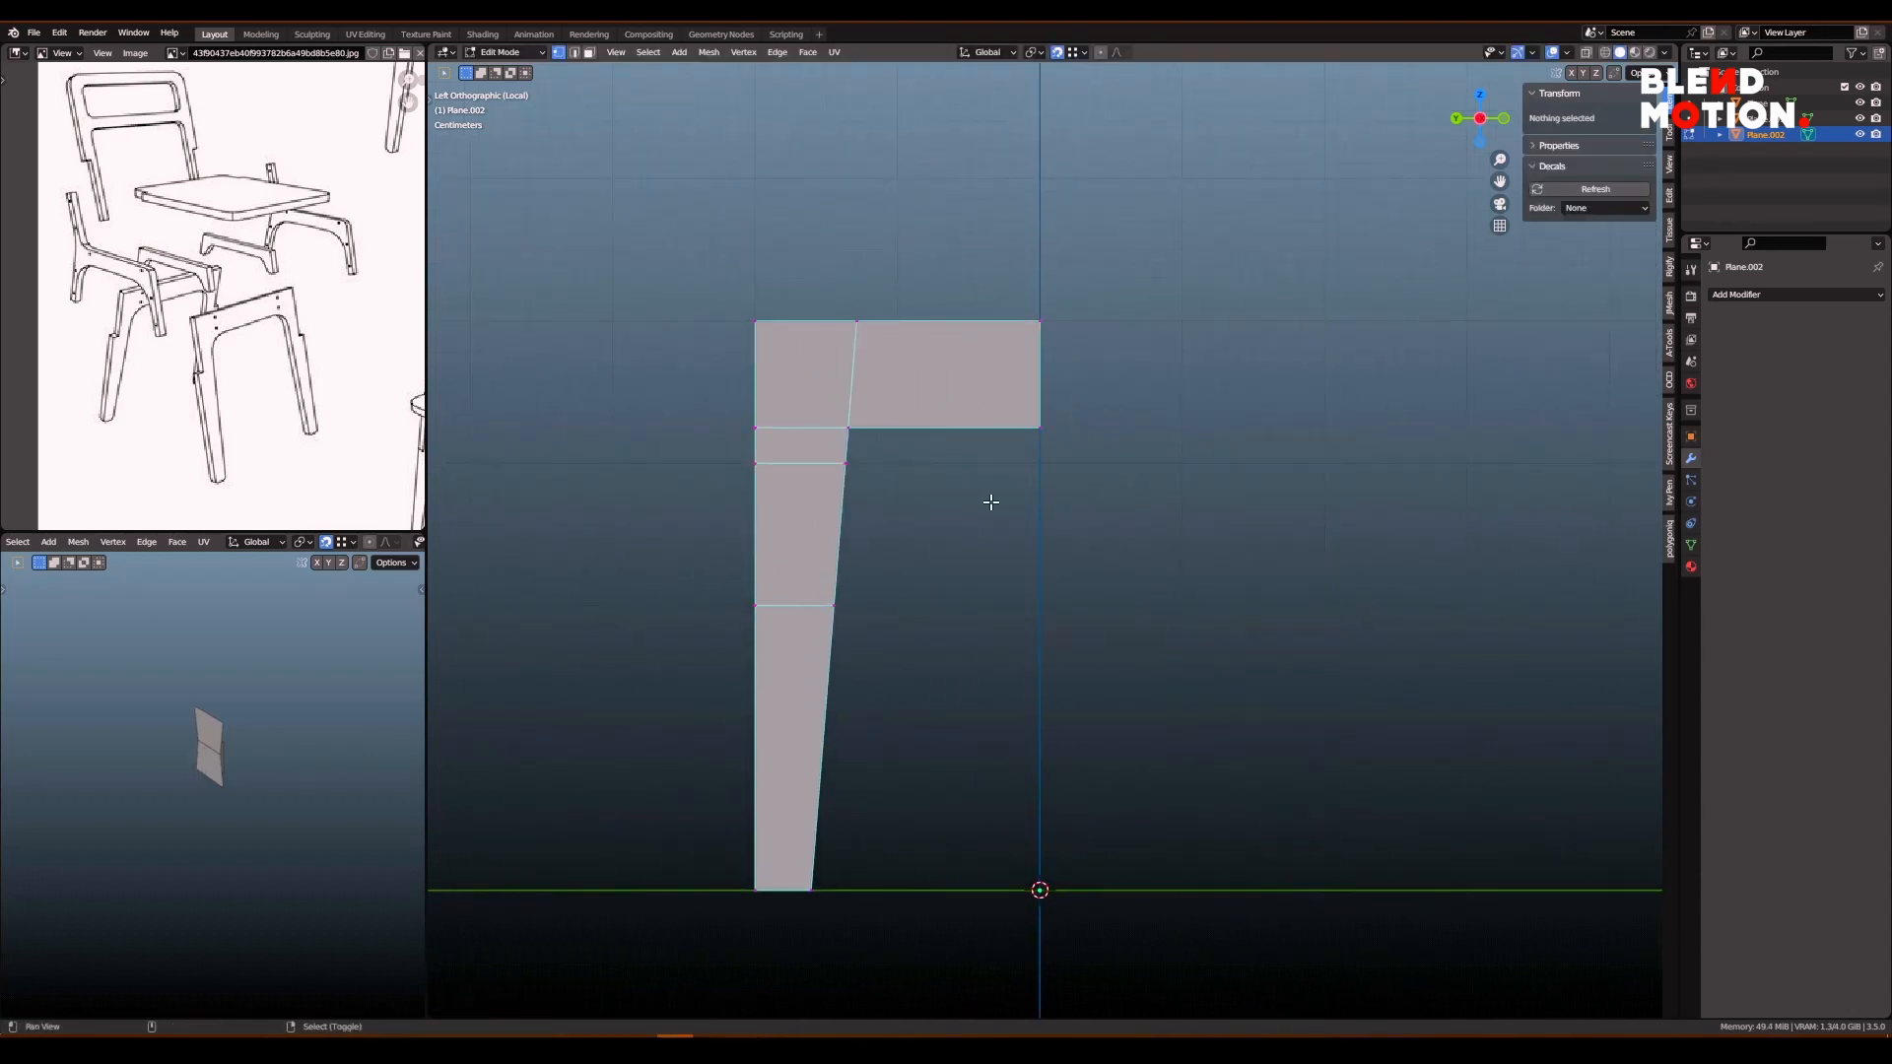
- Add a vertical loop cut to the crossbar and slide it close to the leg
shift+middle_drag(989, 499, 1149, 549)
scroll(1124, 539, up, 4)
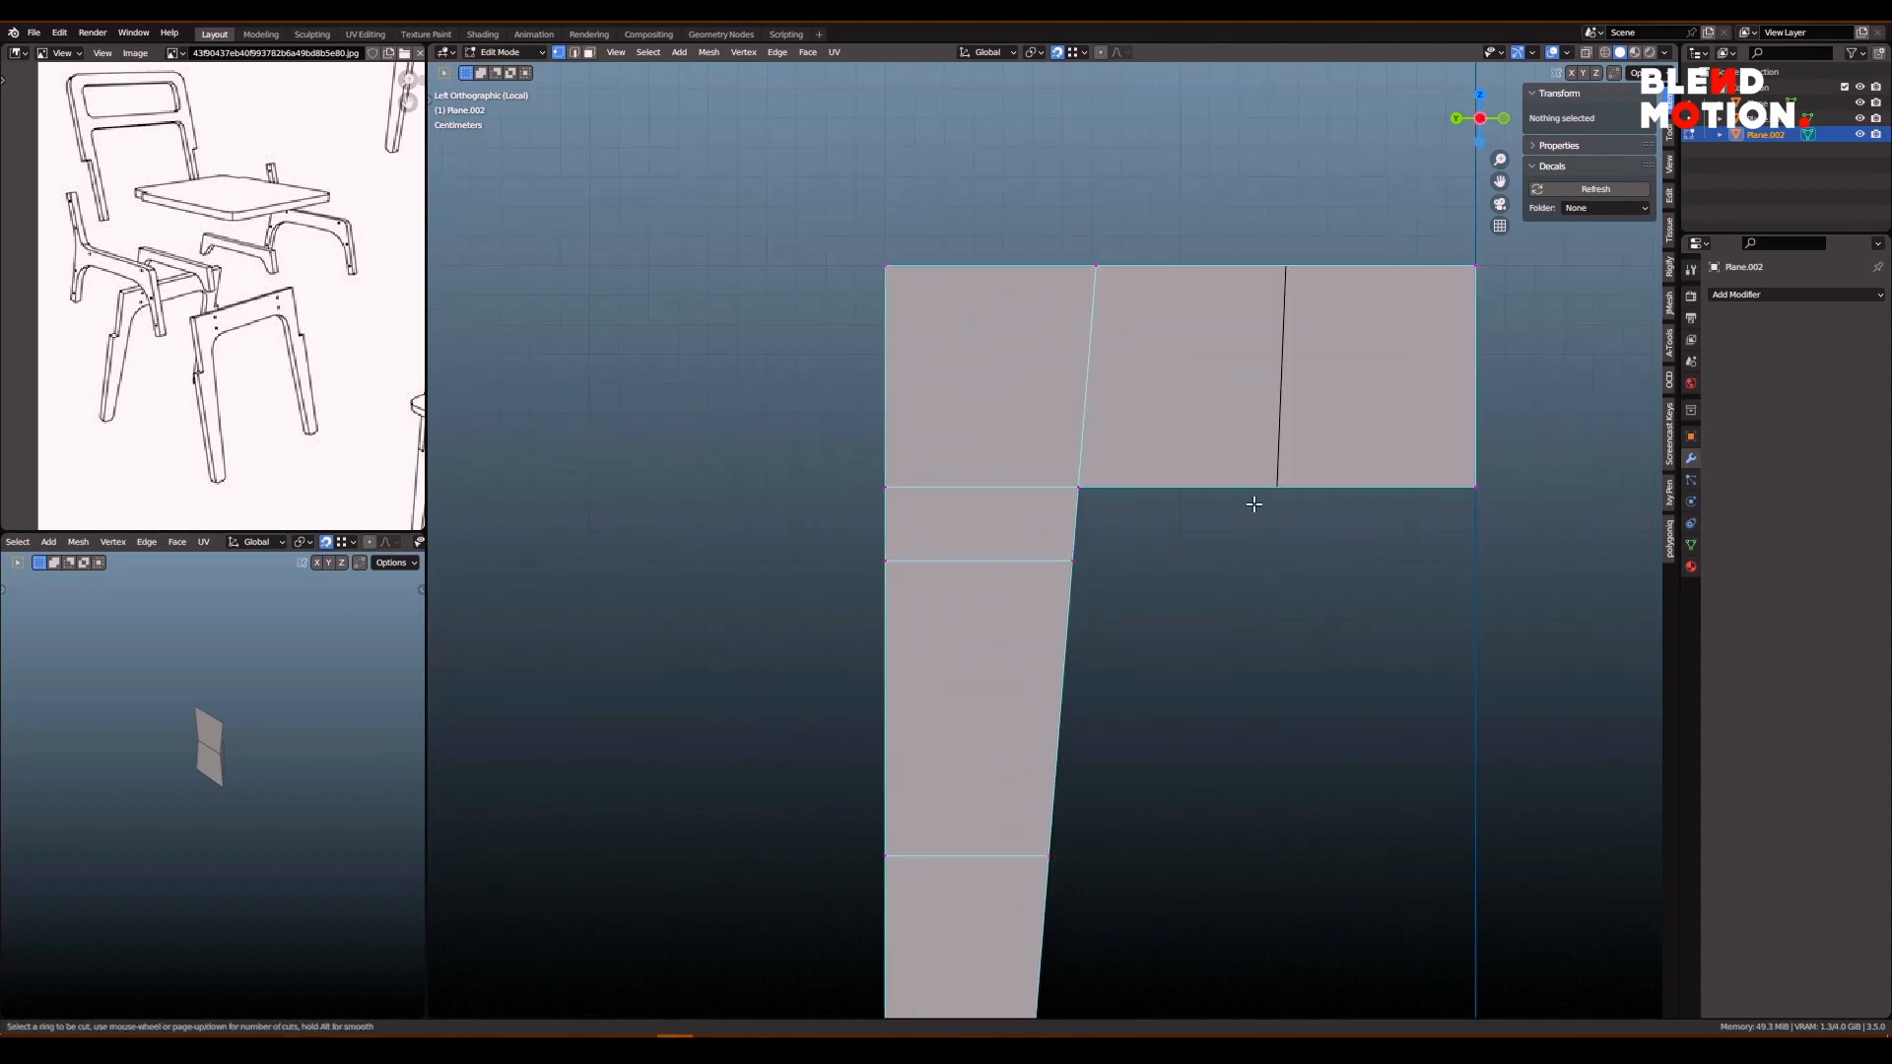
click(1253, 504)
click(1135, 524)
scroll(1073, 541, up, 2)
- Bevel the inner corner vertex between leg and crossbar into a multi-segment rounded corner about 2.7 cm wide
click(1021, 531)
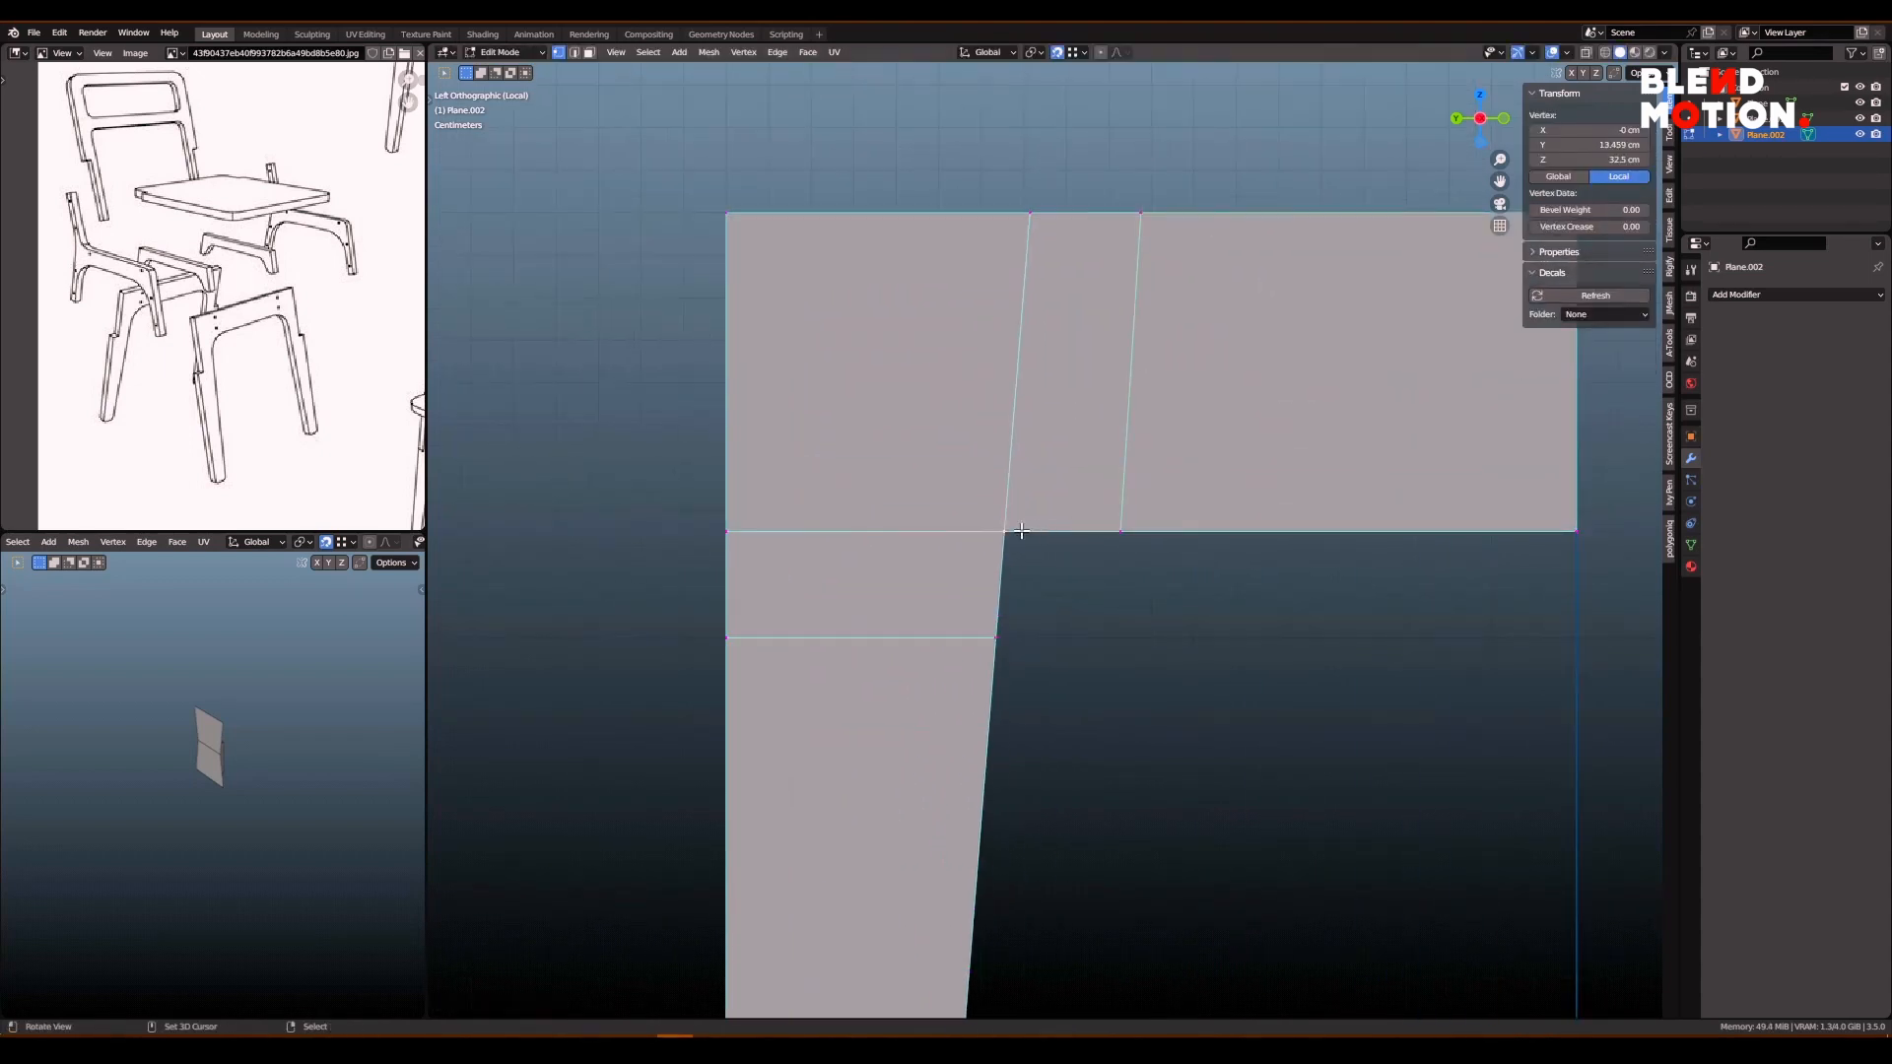
scroll(1077, 597, up, 1)
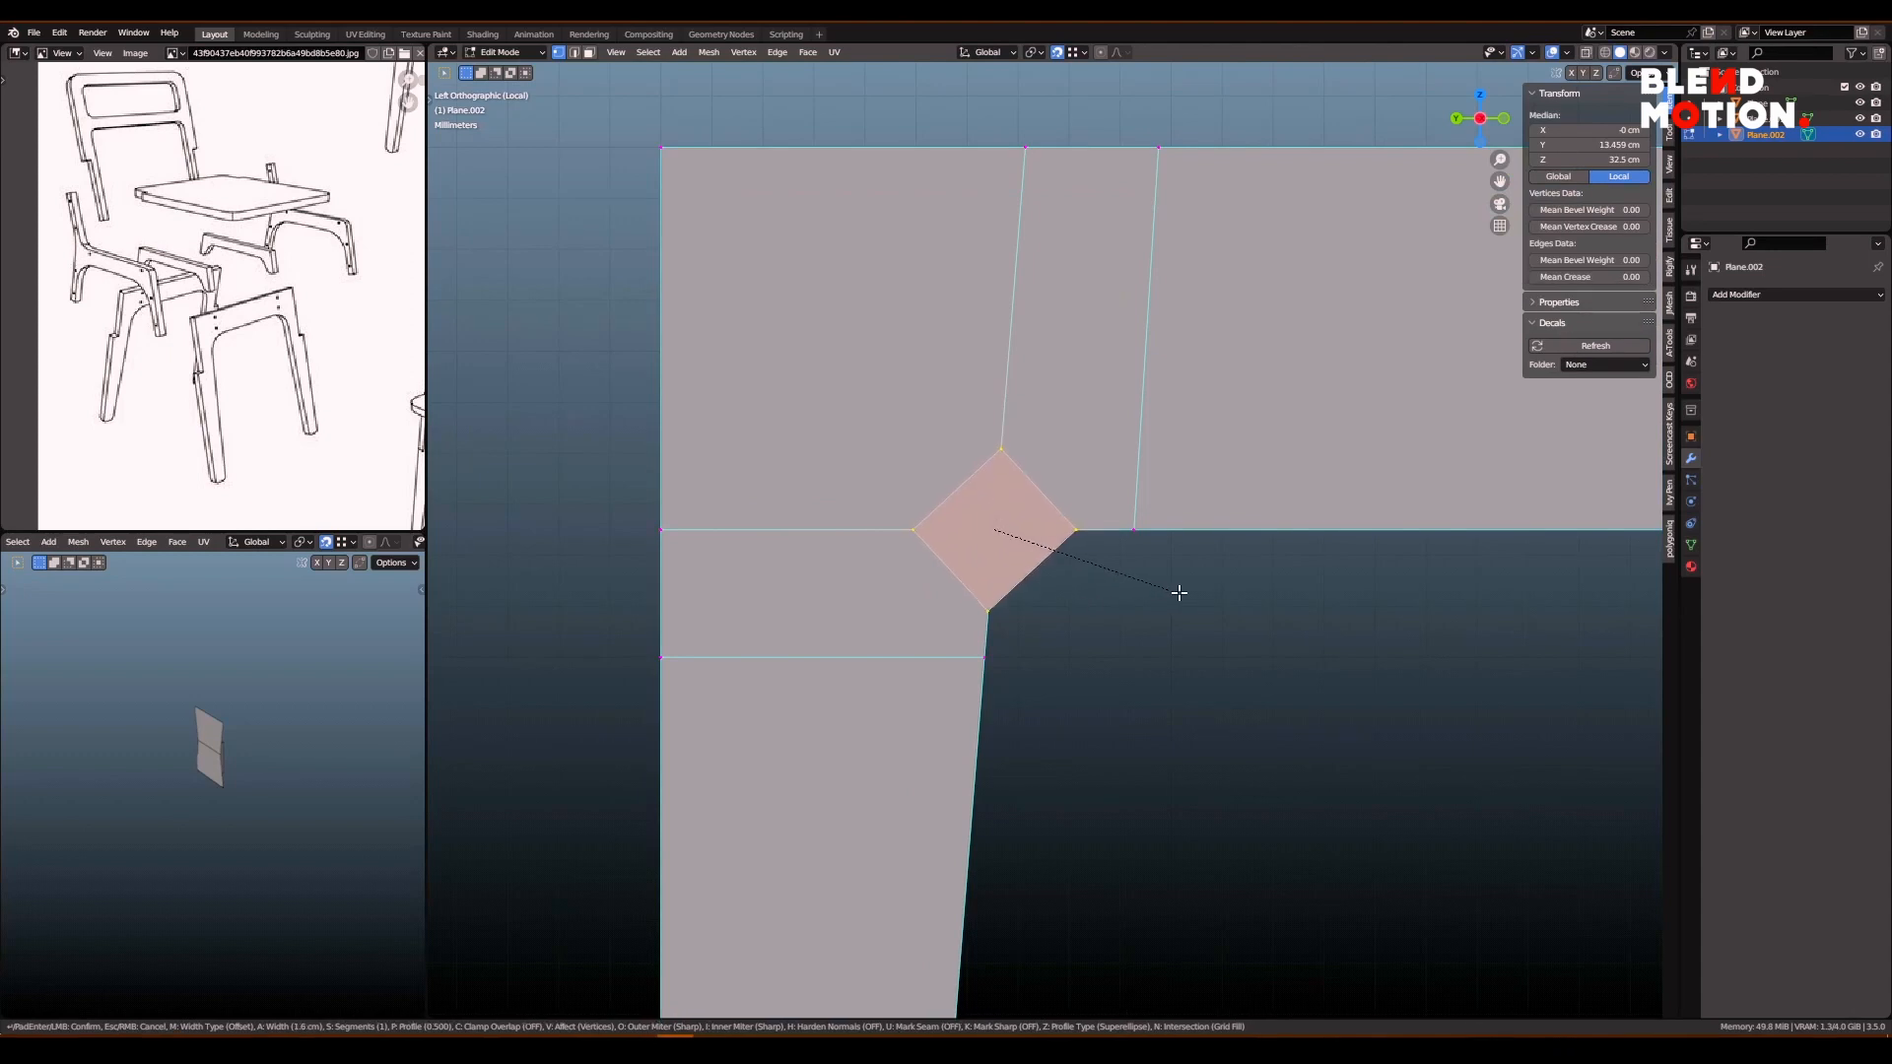
scroll(1197, 587, up, 1)
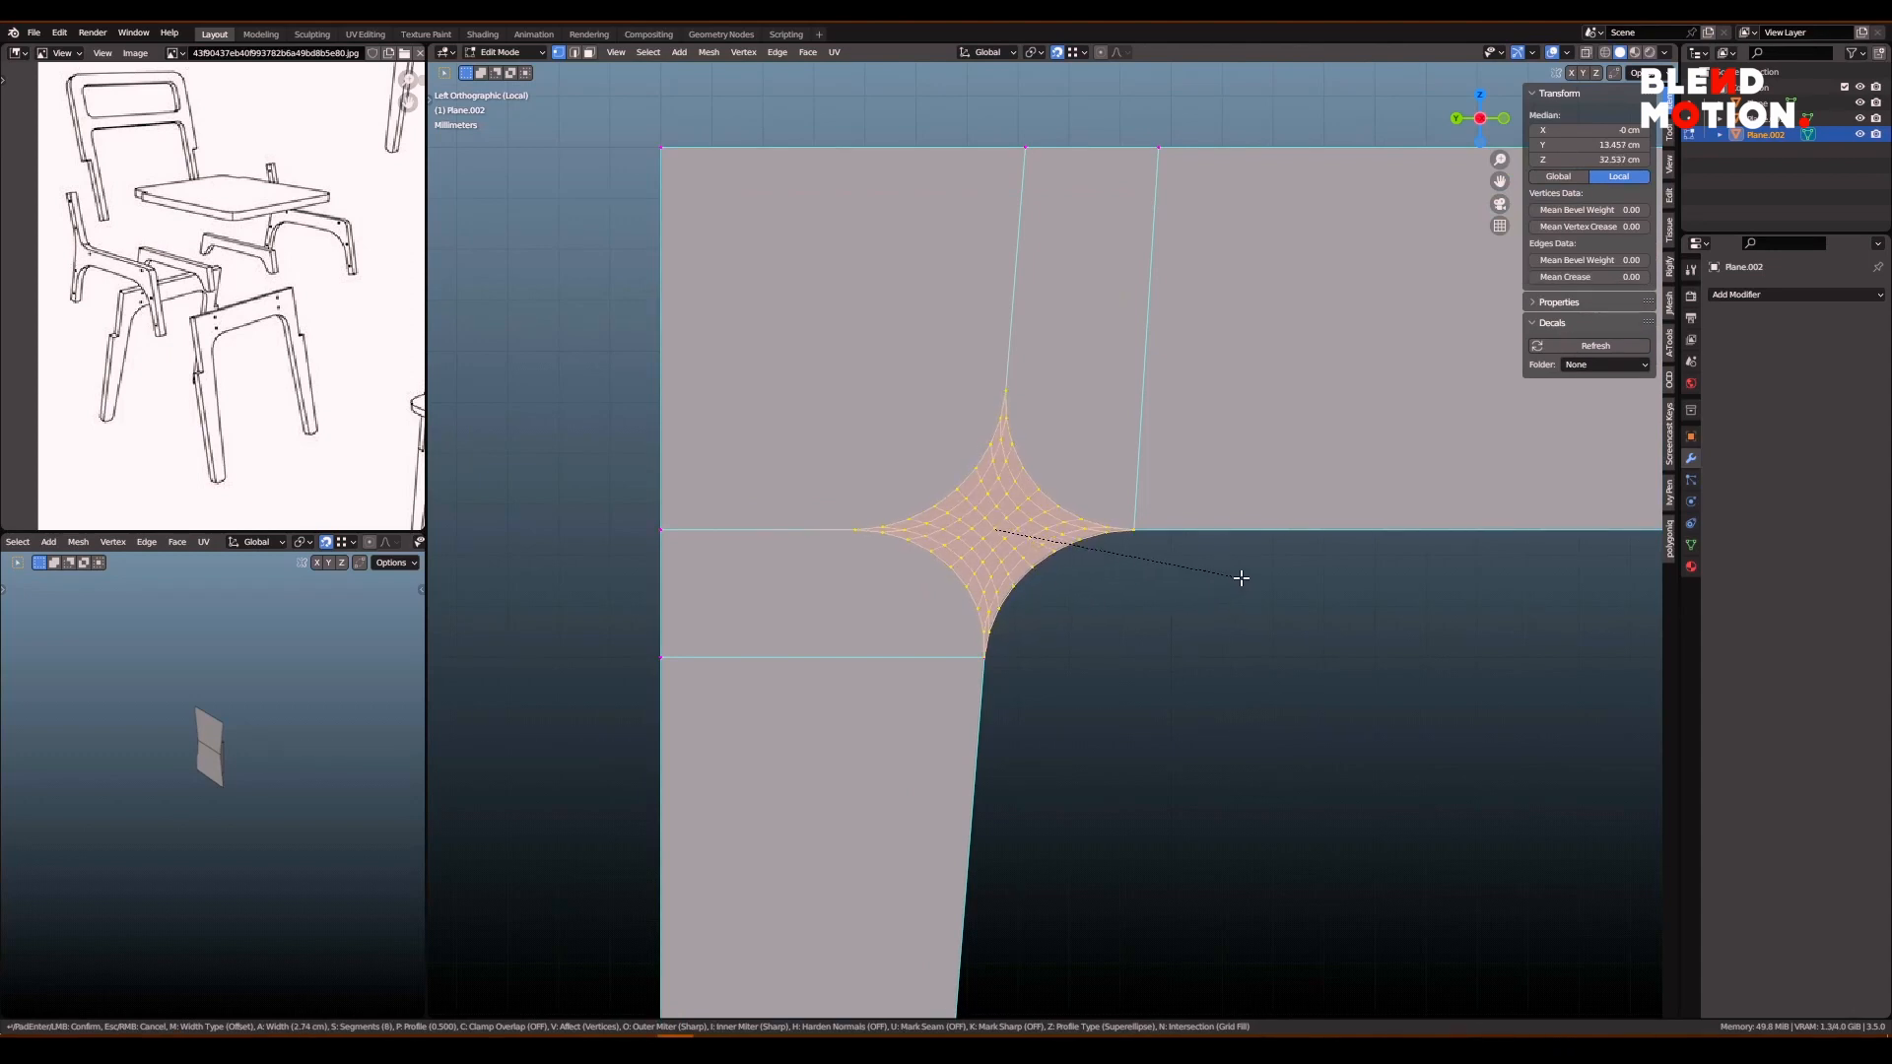
click(1242, 578)
scroll(1068, 570, up, 4)
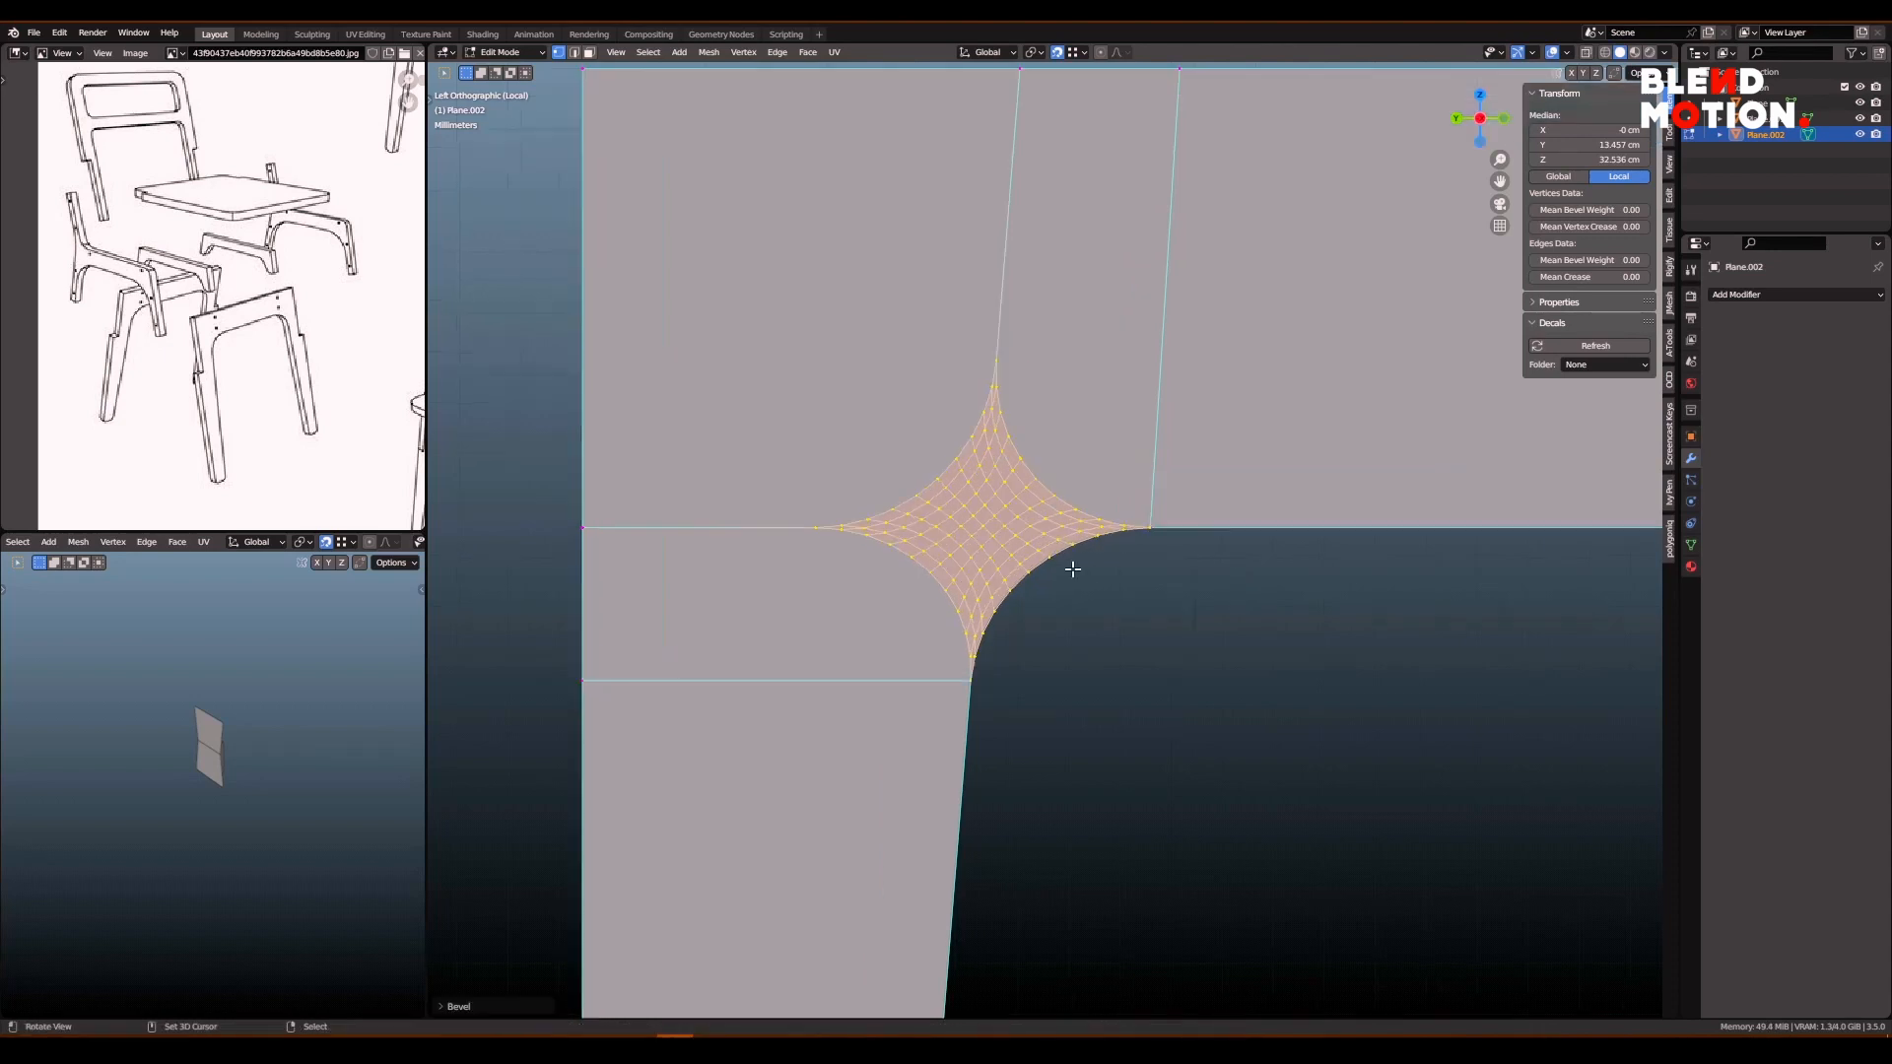
- Dissolve the curved inner loops of the bevel grid, leaving only diagonal strips between the two boundary arcs
key(2)
scroll(1061, 571, down, 1)
shift+middle_drag(1060, 570, 1125, 525)
key(alt+a)
alt+right_click(1056, 532)
alt+shift+right_click(1029, 505)
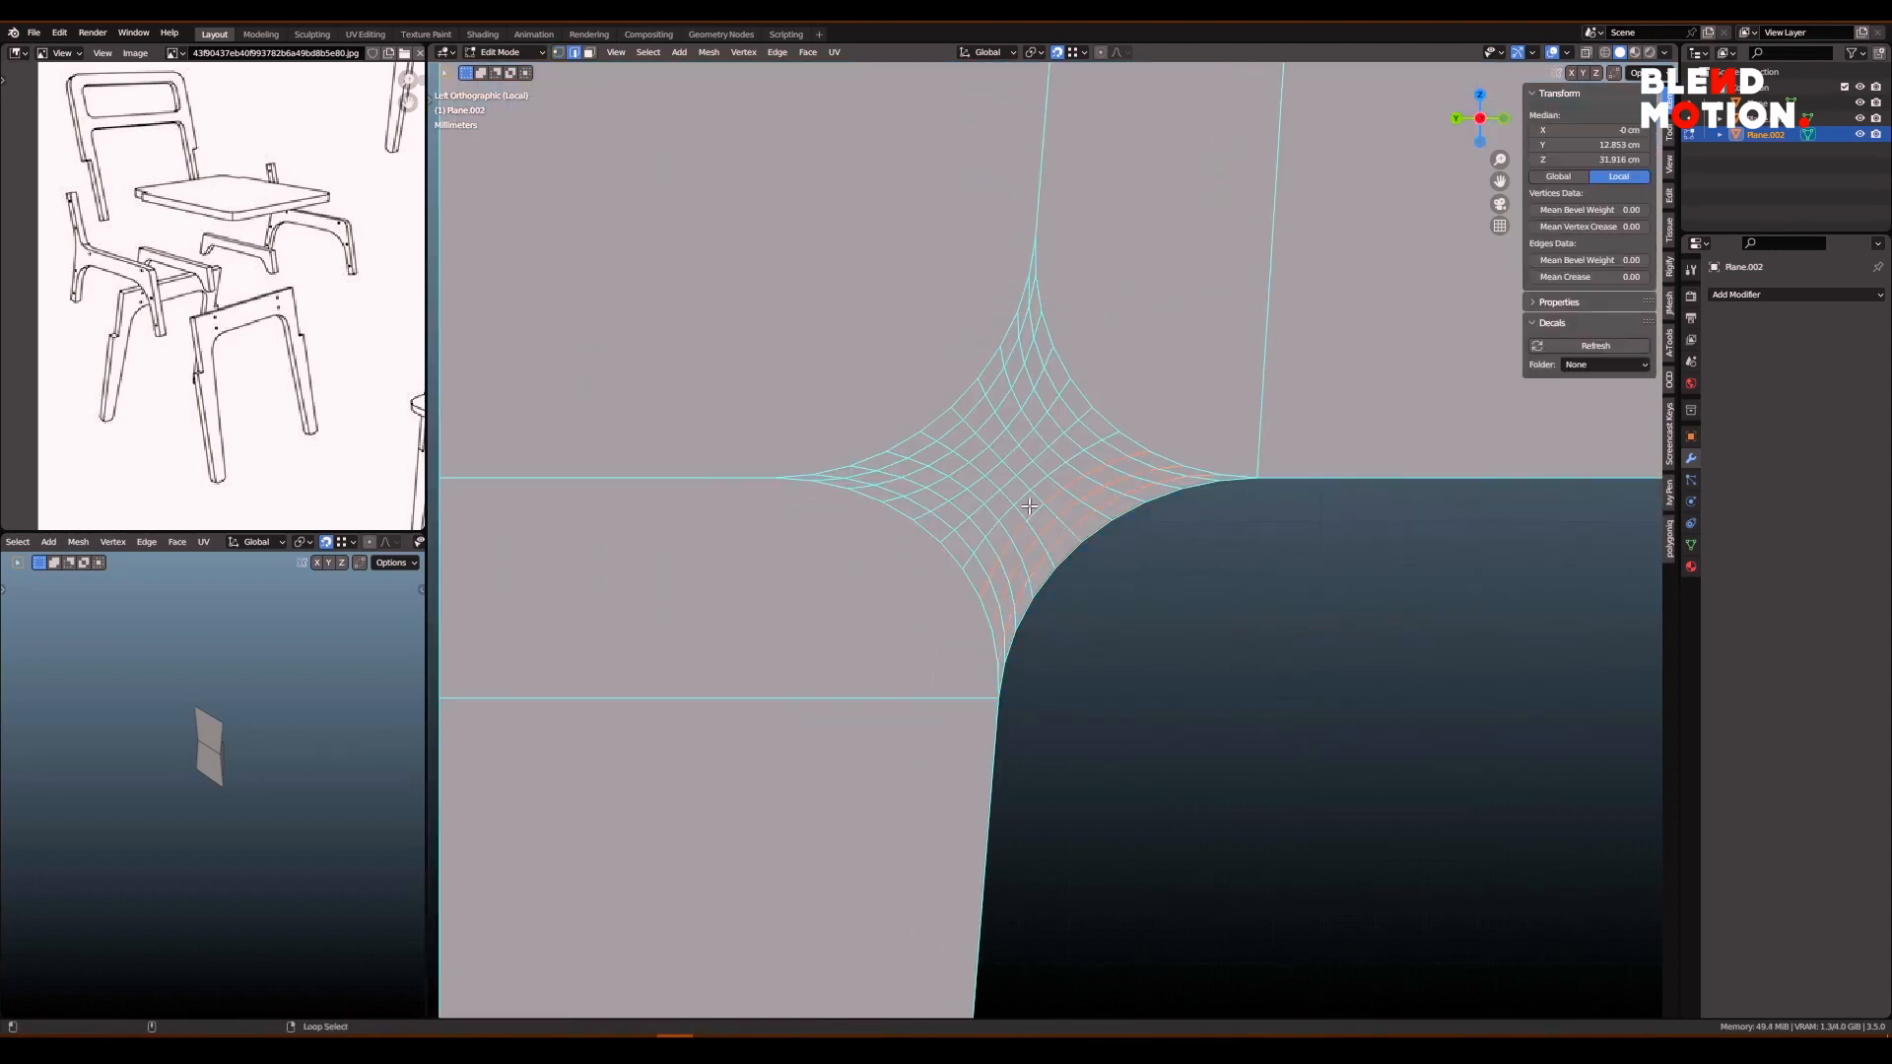
key(g)
click(991, 470)
key(x)
click(1145, 537)
scroll(1145, 535, down, 3)
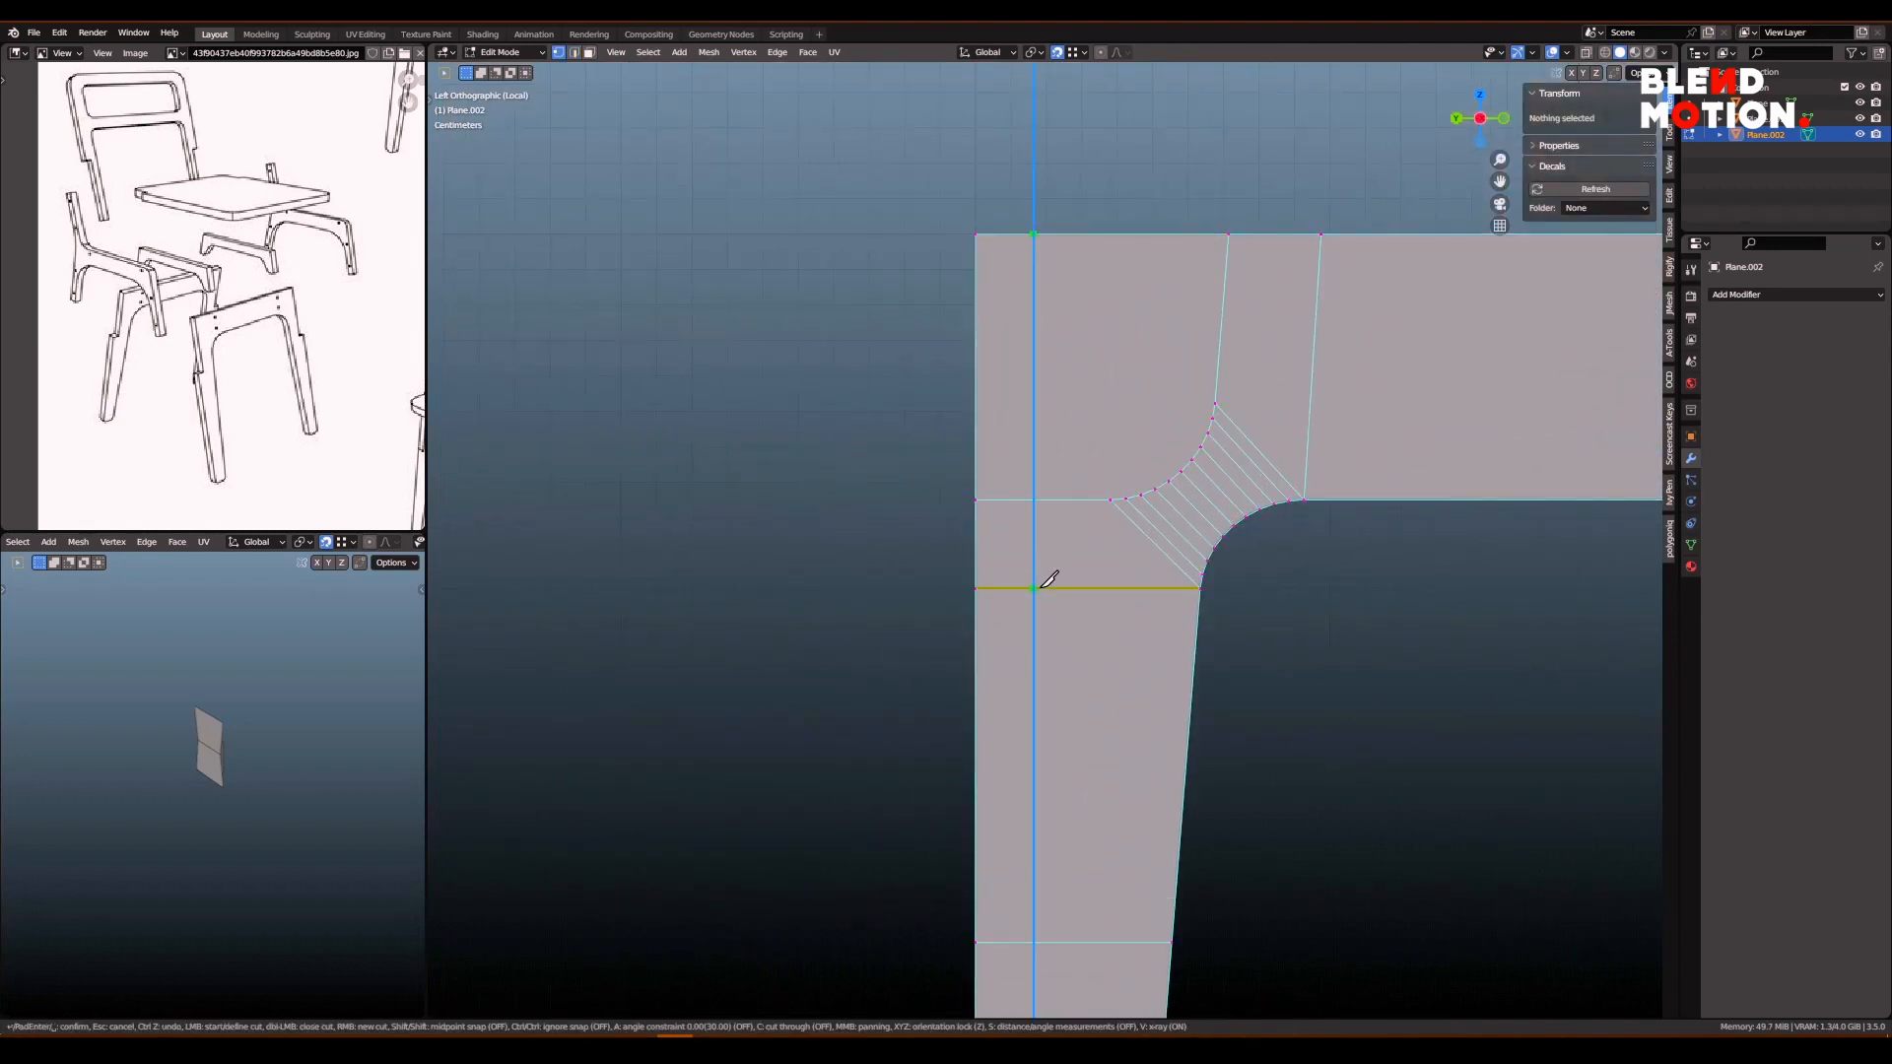
- Knife a vertical line about 1.6 cm inside the leg's outer edge down to 20 cm height, and add a centered cross loop below the 30 cm edge
key(Return)
scroll(1045, 769, down, 3)
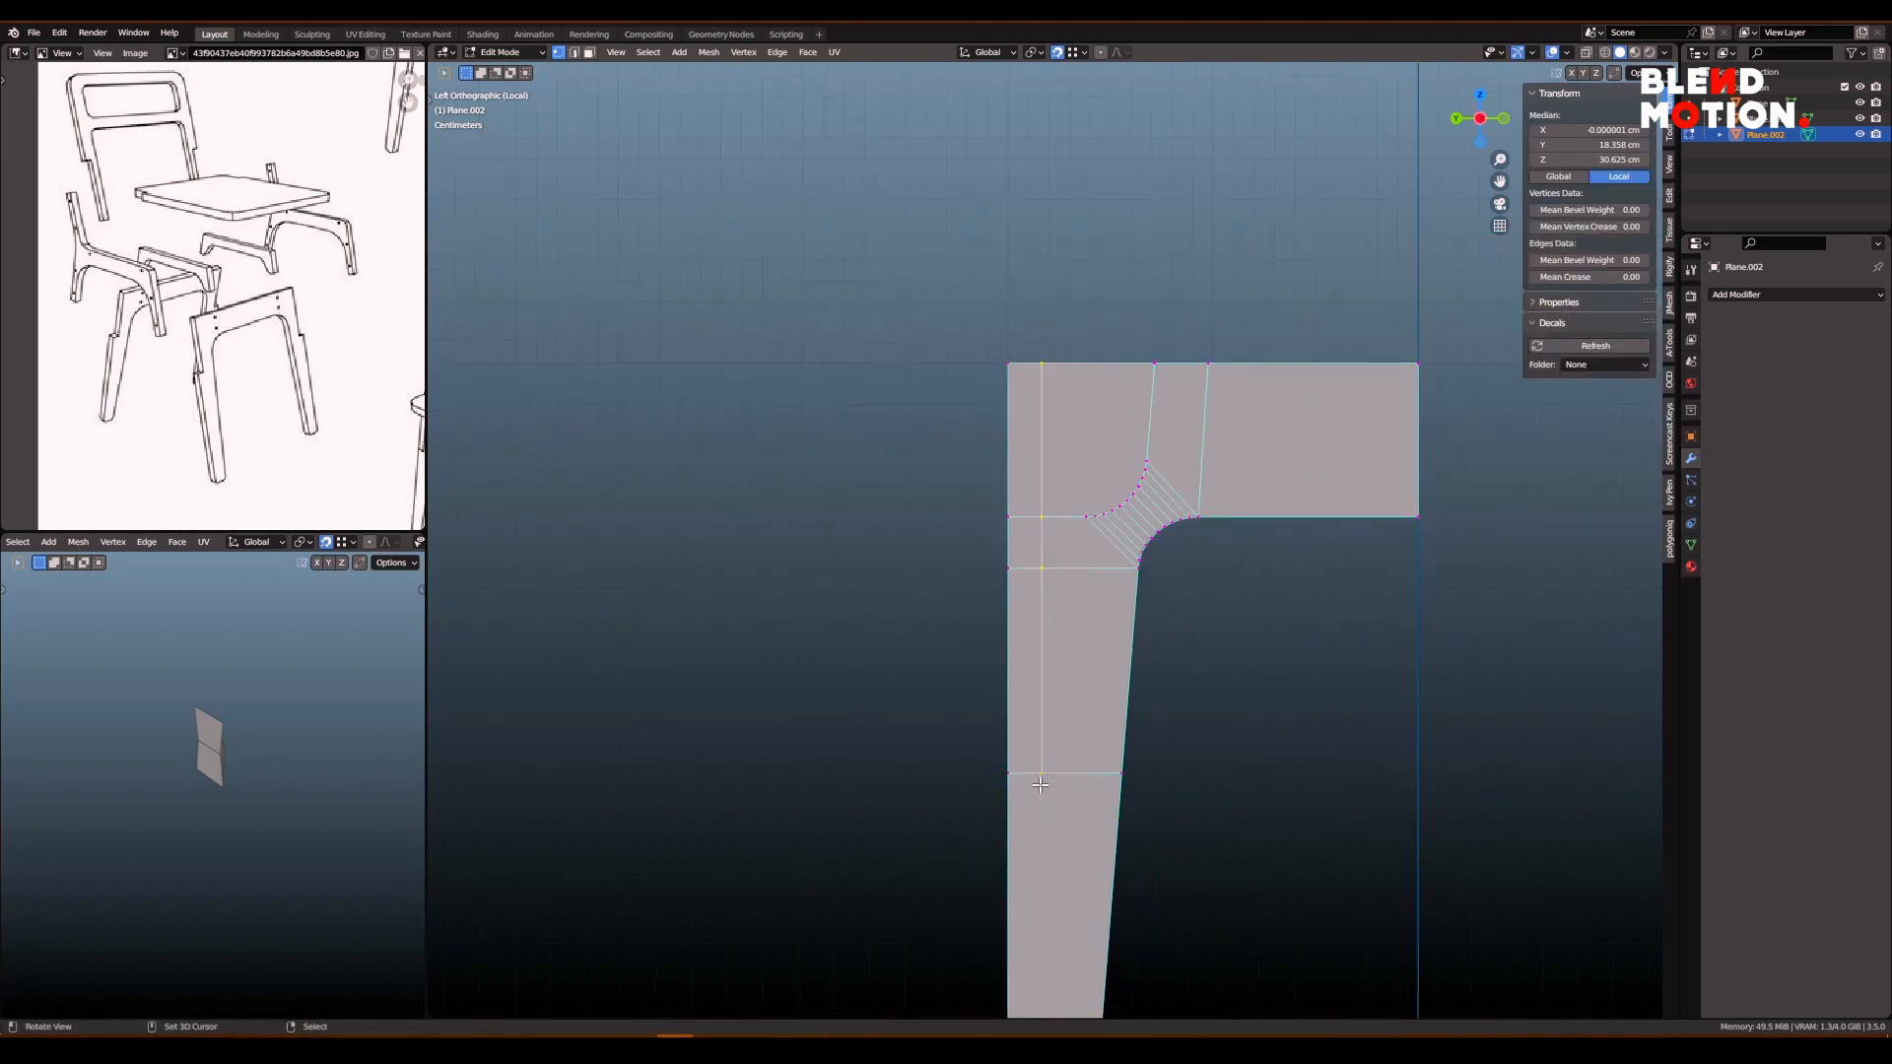
shift+middle_drag(1056, 759, 1023, 650)
scroll(1011, 581, up, 2)
key(ctrl+r)
click(1011, 580)
right_click(1011, 579)
shift+middle_drag(1012, 579, 1046, 659)
key(alt+a)
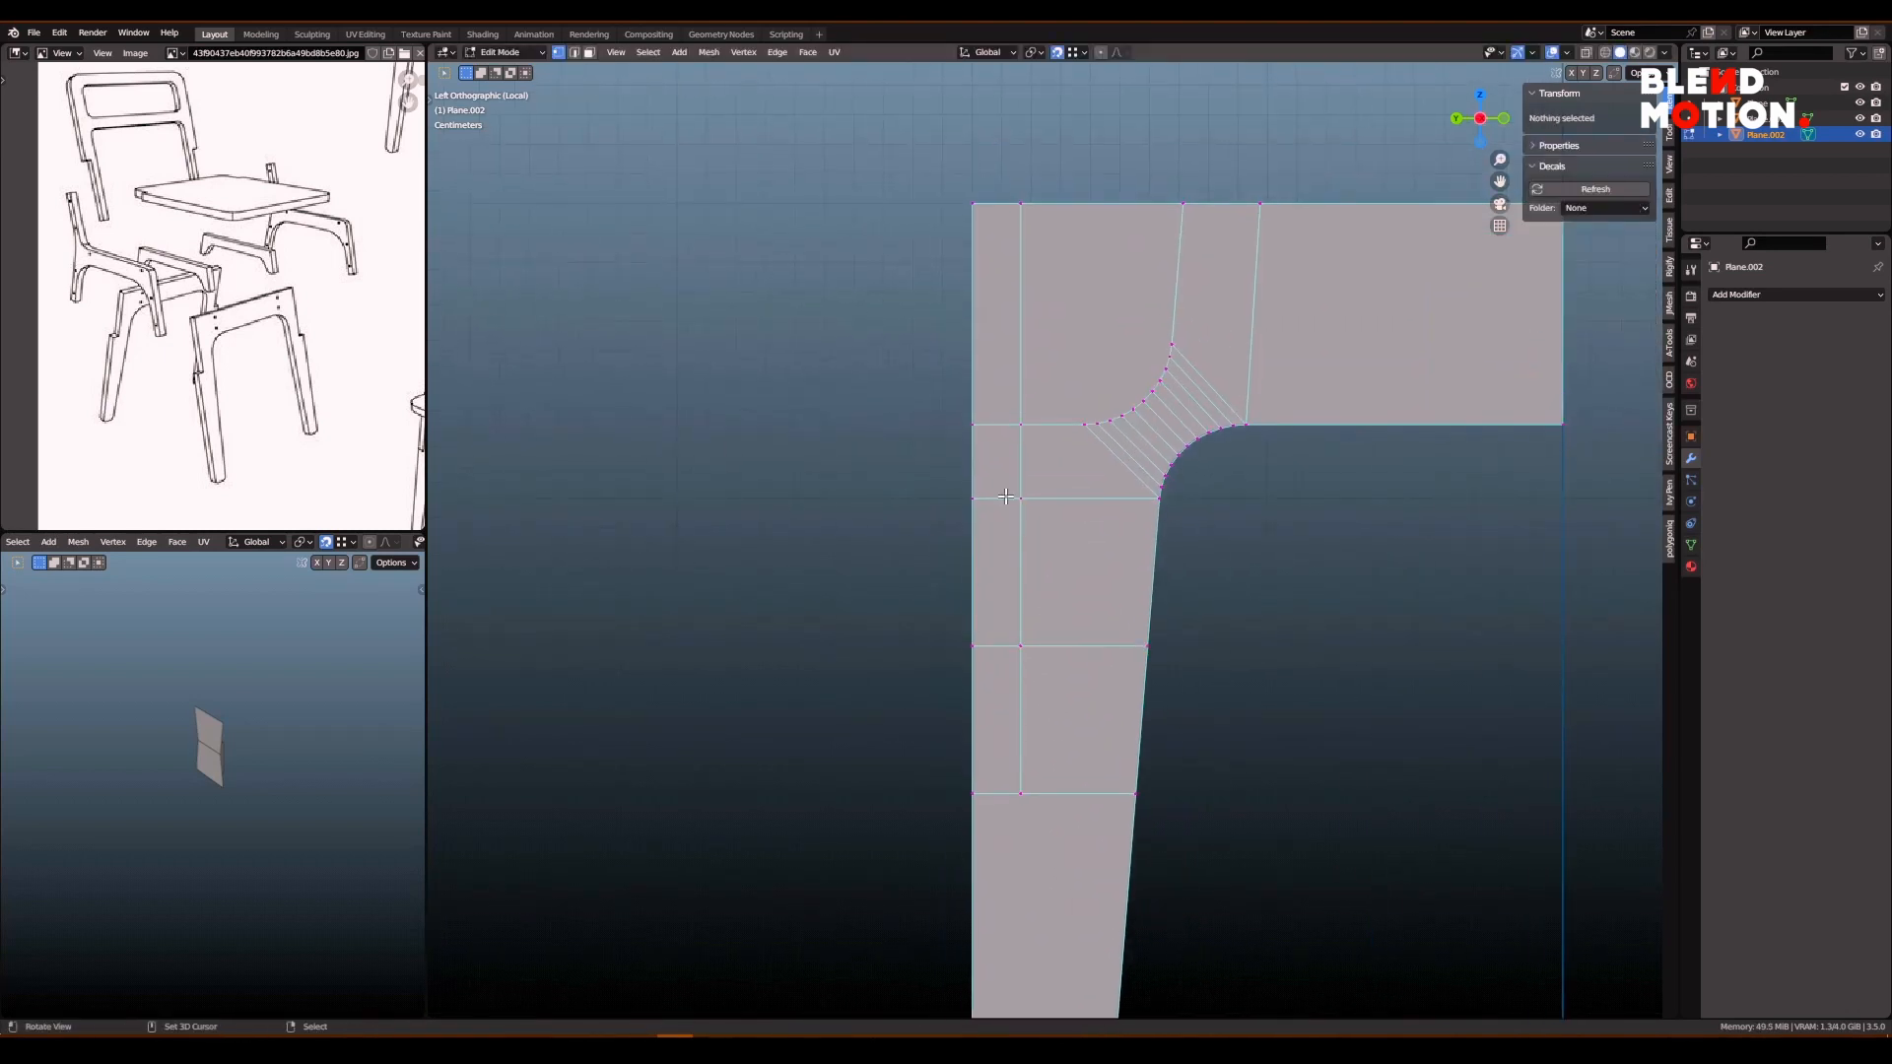
- Delete the outer-edge vertices of the upper leg to form a stepped notch above the new cross loop
key(c)
drag(972, 205, 972, 515)
right_click(921, 541)
key(x)
click(859, 490)
scroll(859, 488, down, 4)
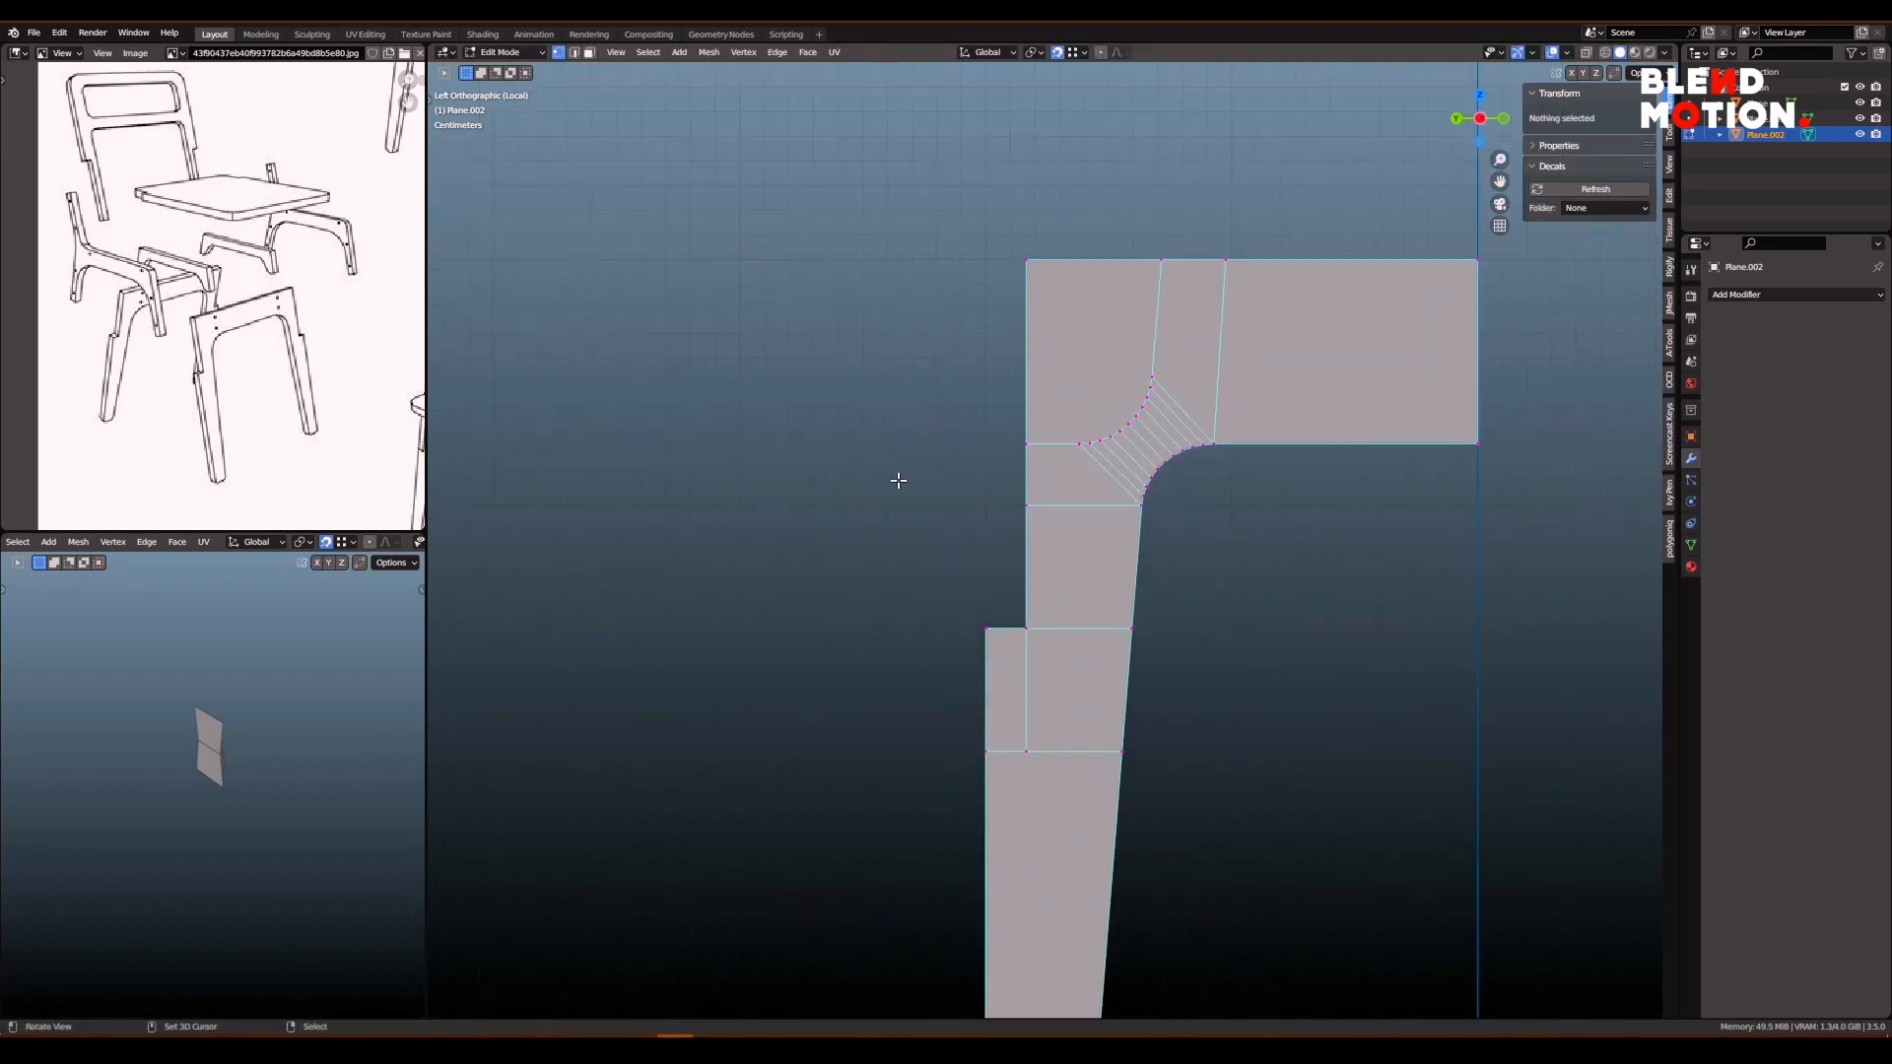
- Return to Object Mode, add a new plane and set its X and Y dimensions to 1.8 cm
key(Tab)
click(1149, 550)
shift+middle_drag(1148, 550, 917, 360)
key(shift+a)
click(1096, 375)
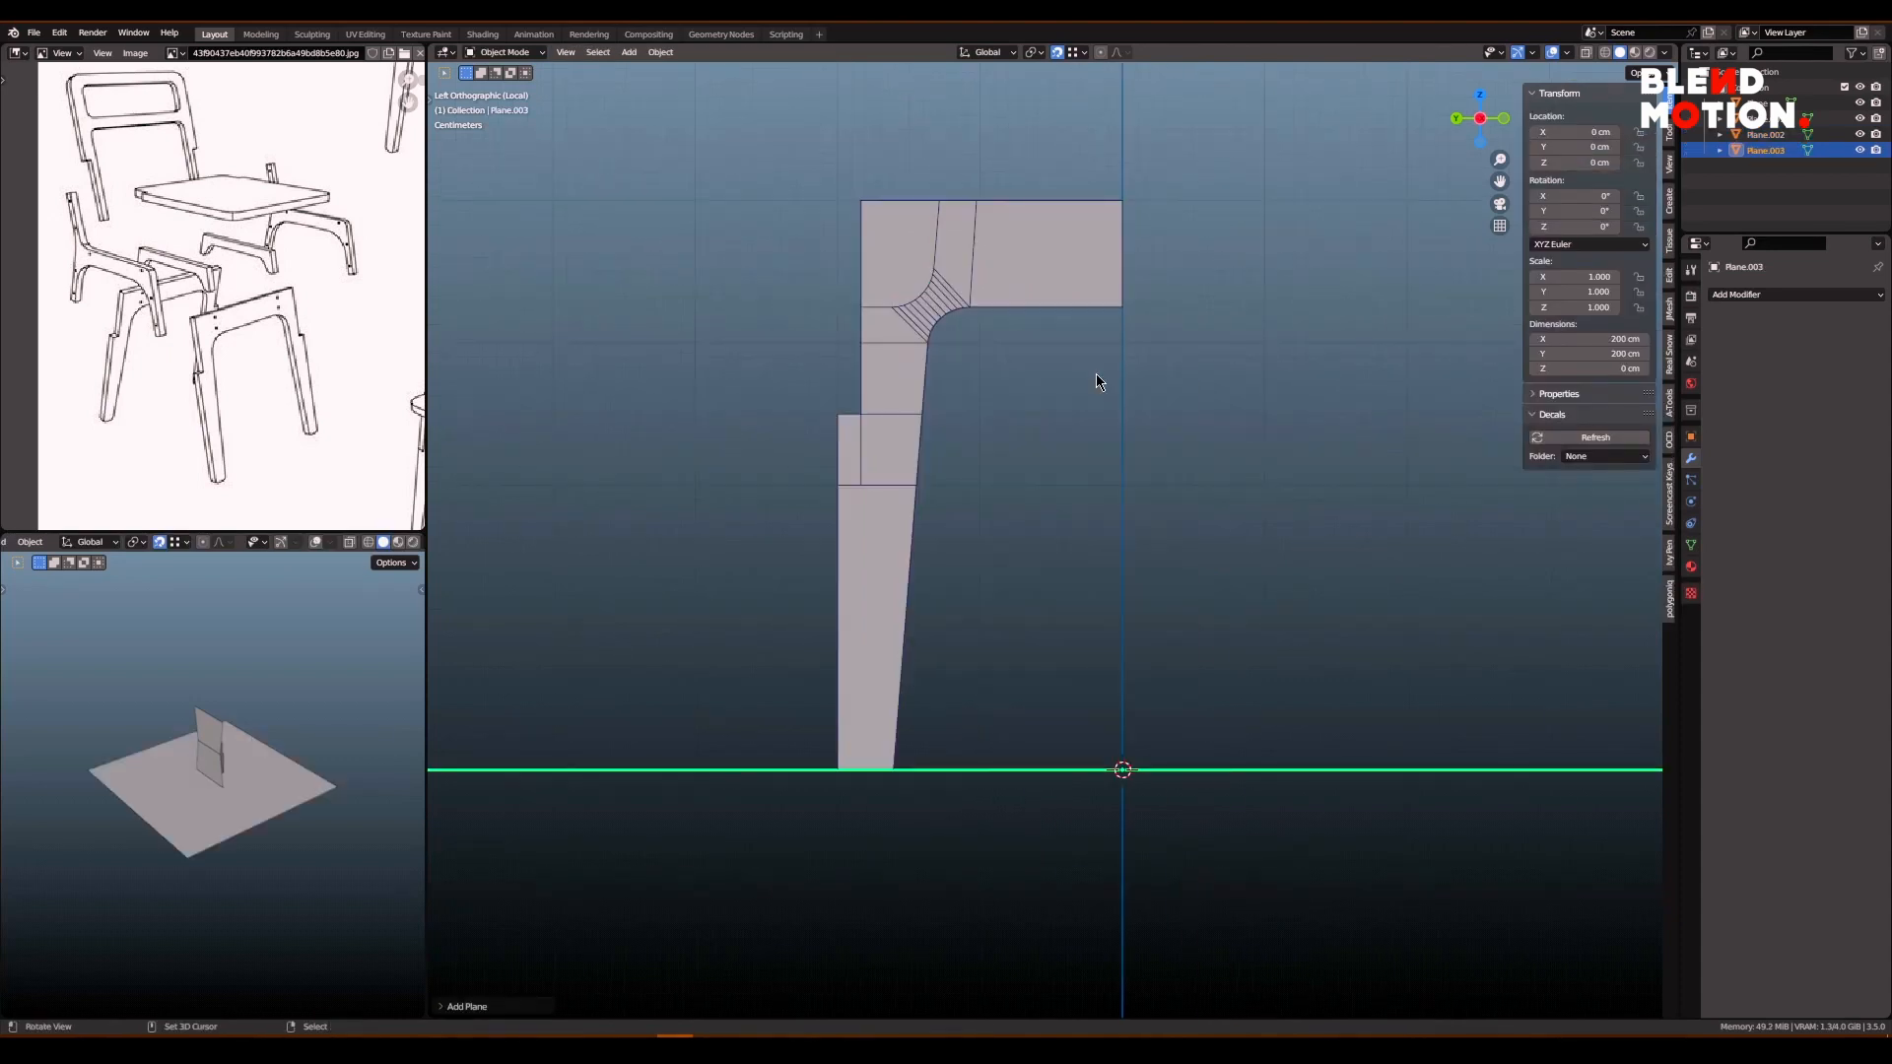
click(1607, 337)
text(1.8)
key(Return)
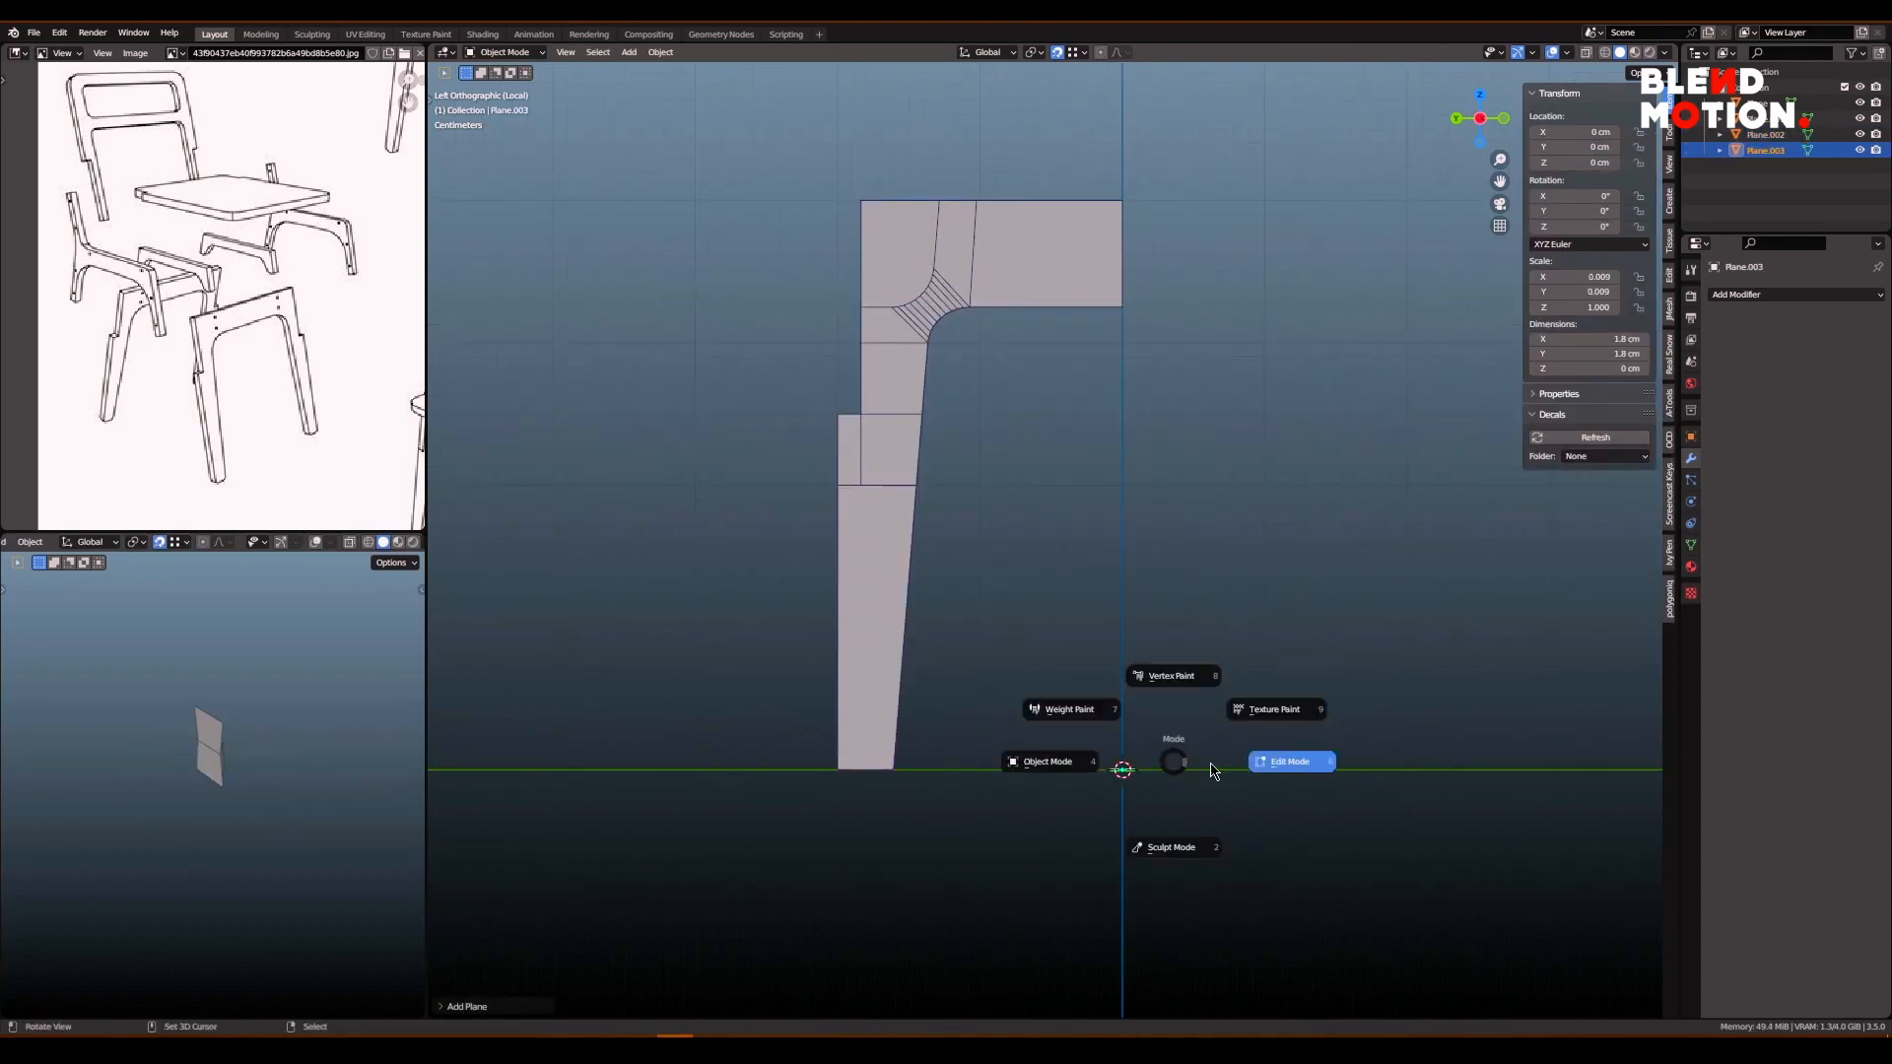
- Extrude the small plane upward 20 cm into a thin board and reduce its X and Y dimensions to 1.5 cm
click(1211, 771)
key(e)
click(1098, 662)
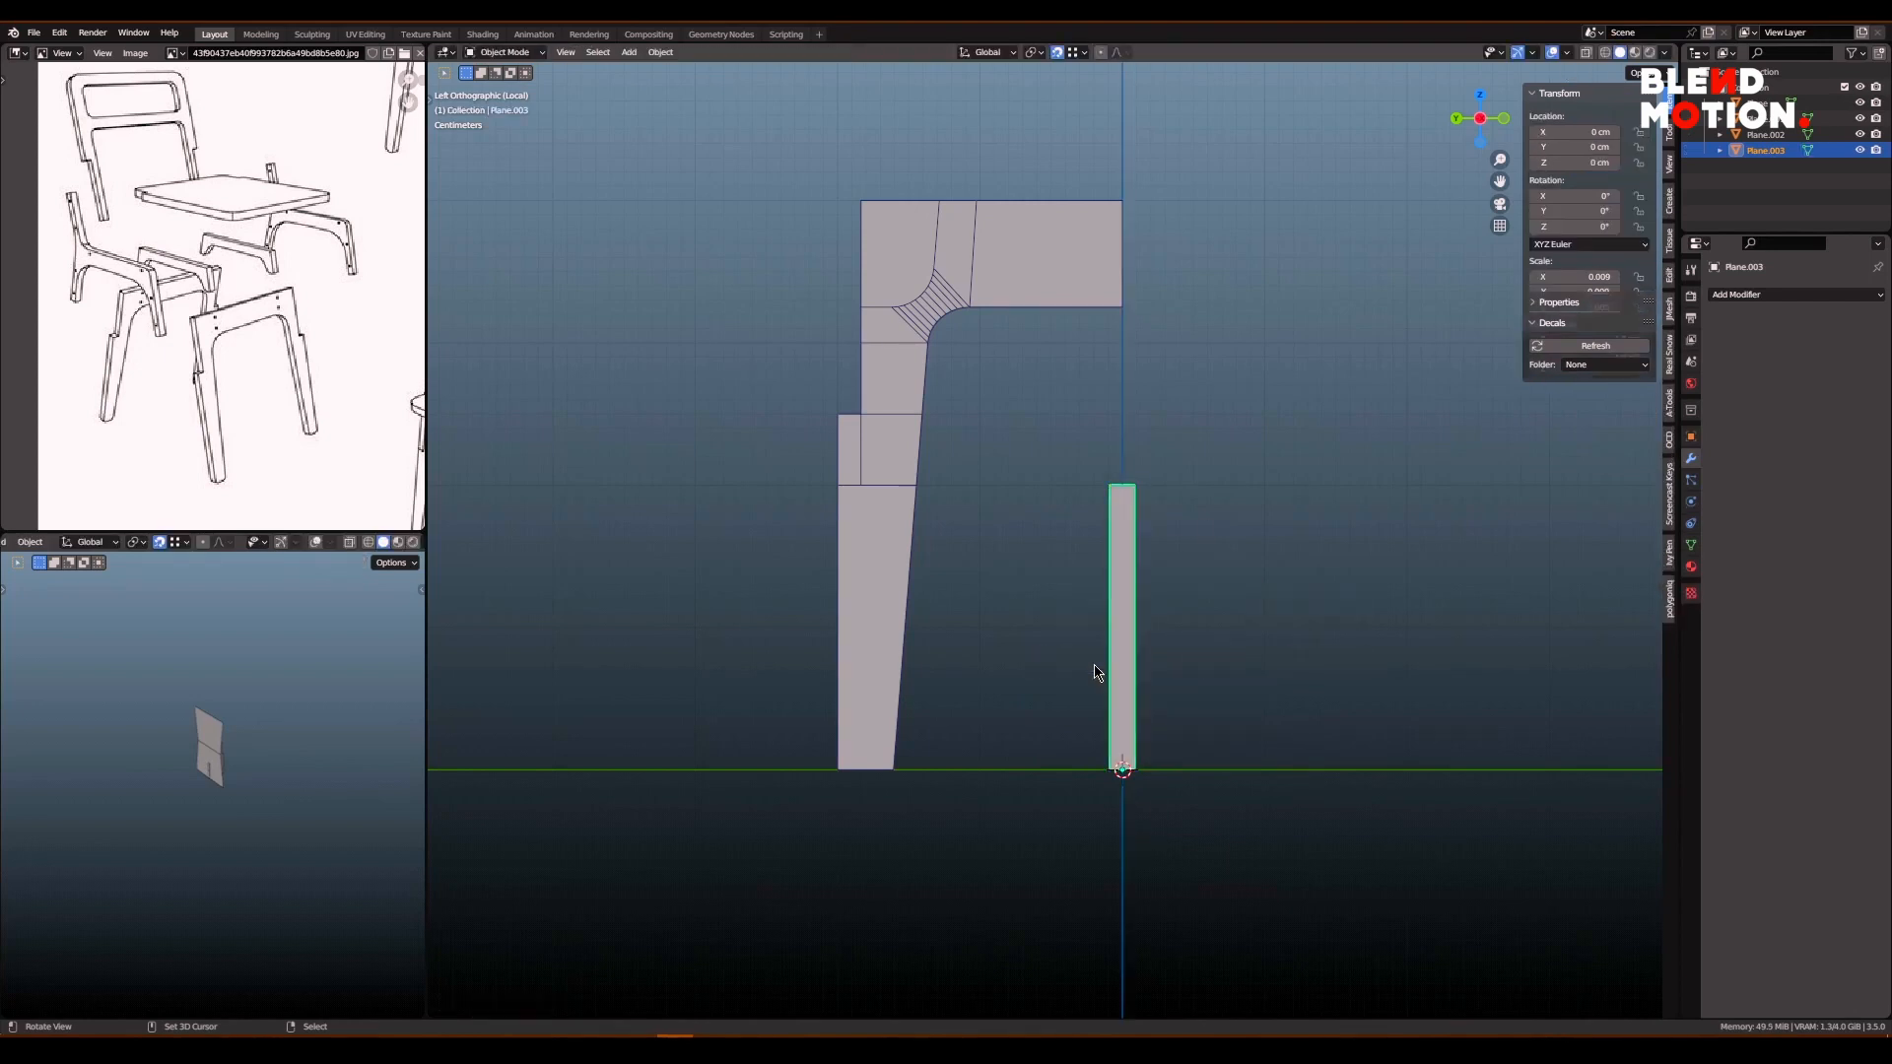
scroll(1143, 682, up, 1)
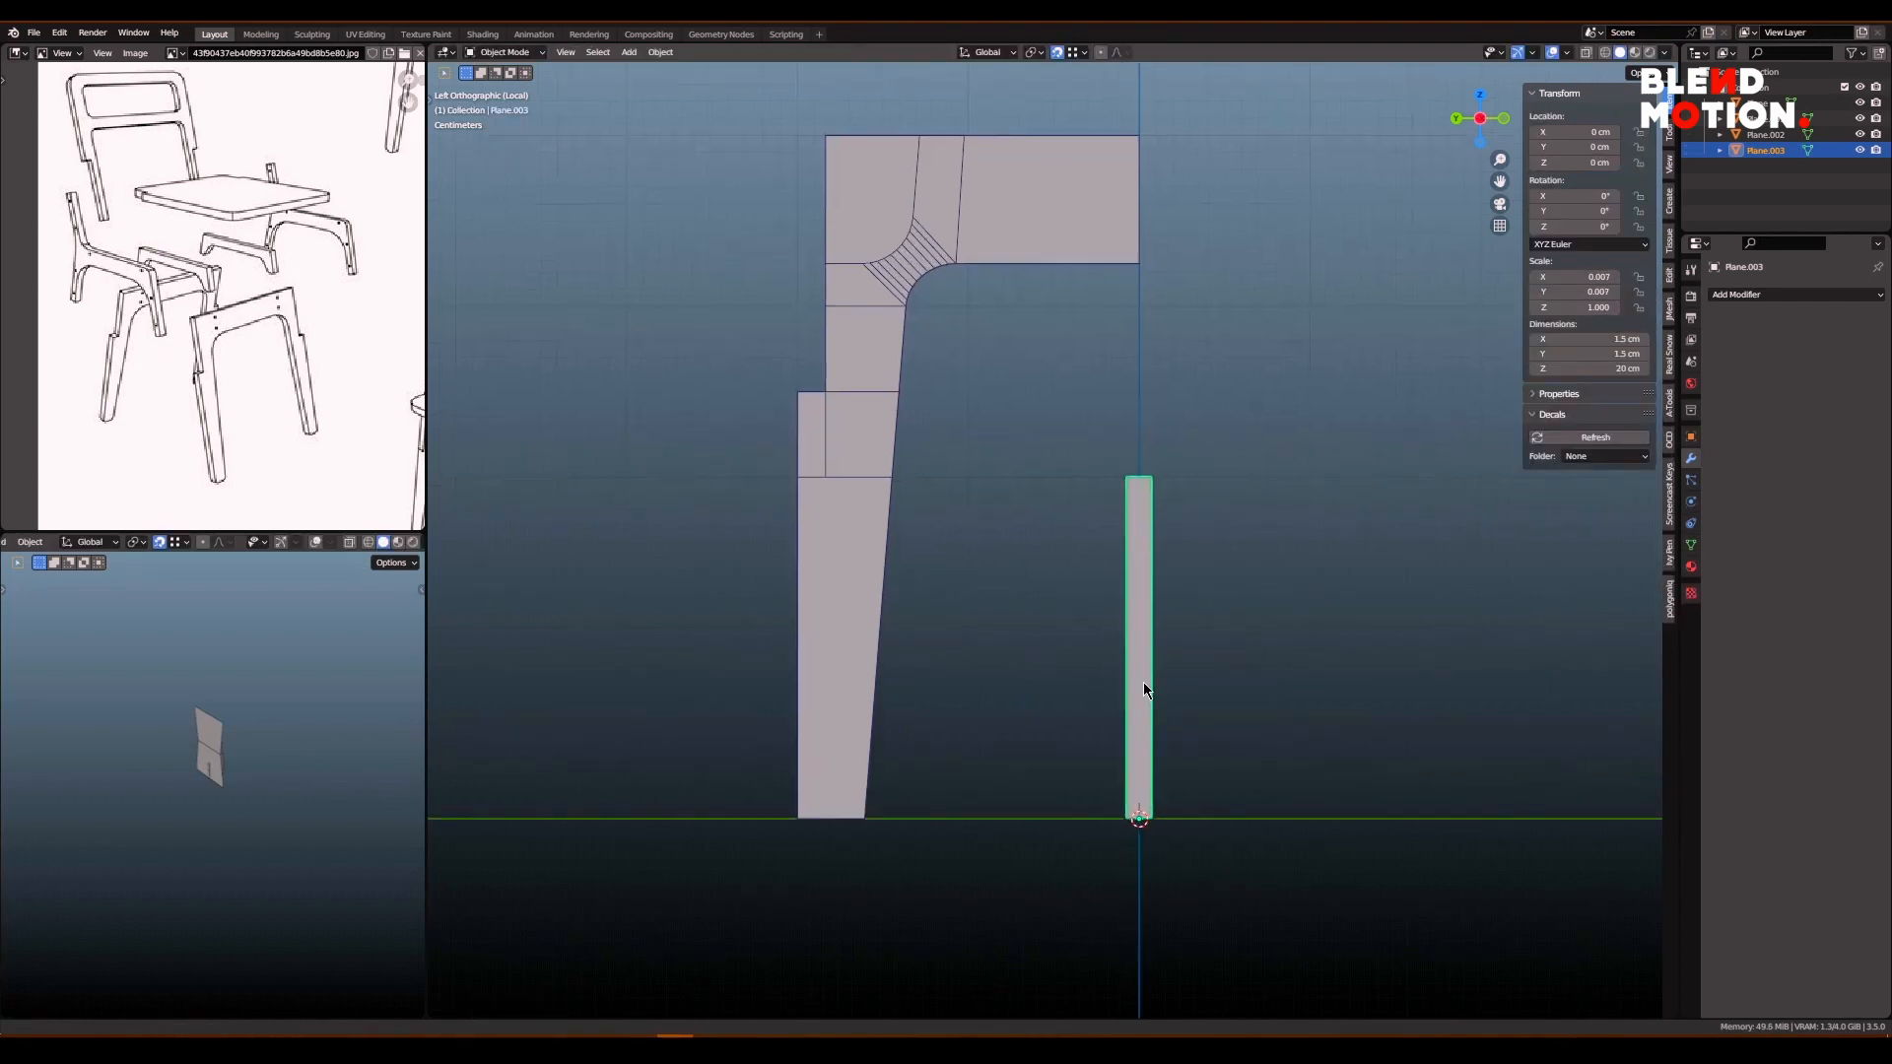
- Move the thin board onto the leg notch's ledge and align it along Y with the leg's outer edge
key(g)
click(829, 402)
scroll(832, 433, up, 1)
shift+middle_drag(833, 453, 1094, 635)
scroll(1090, 598, up, 5)
key(g)
key(y)
click(989, 586)
scroll(1103, 595, down, 3)
scroll(1111, 597, down, 1)
- Move the leg notch's vertical edge vertices along Y to meet the thin board's inner face
click(1031, 561)
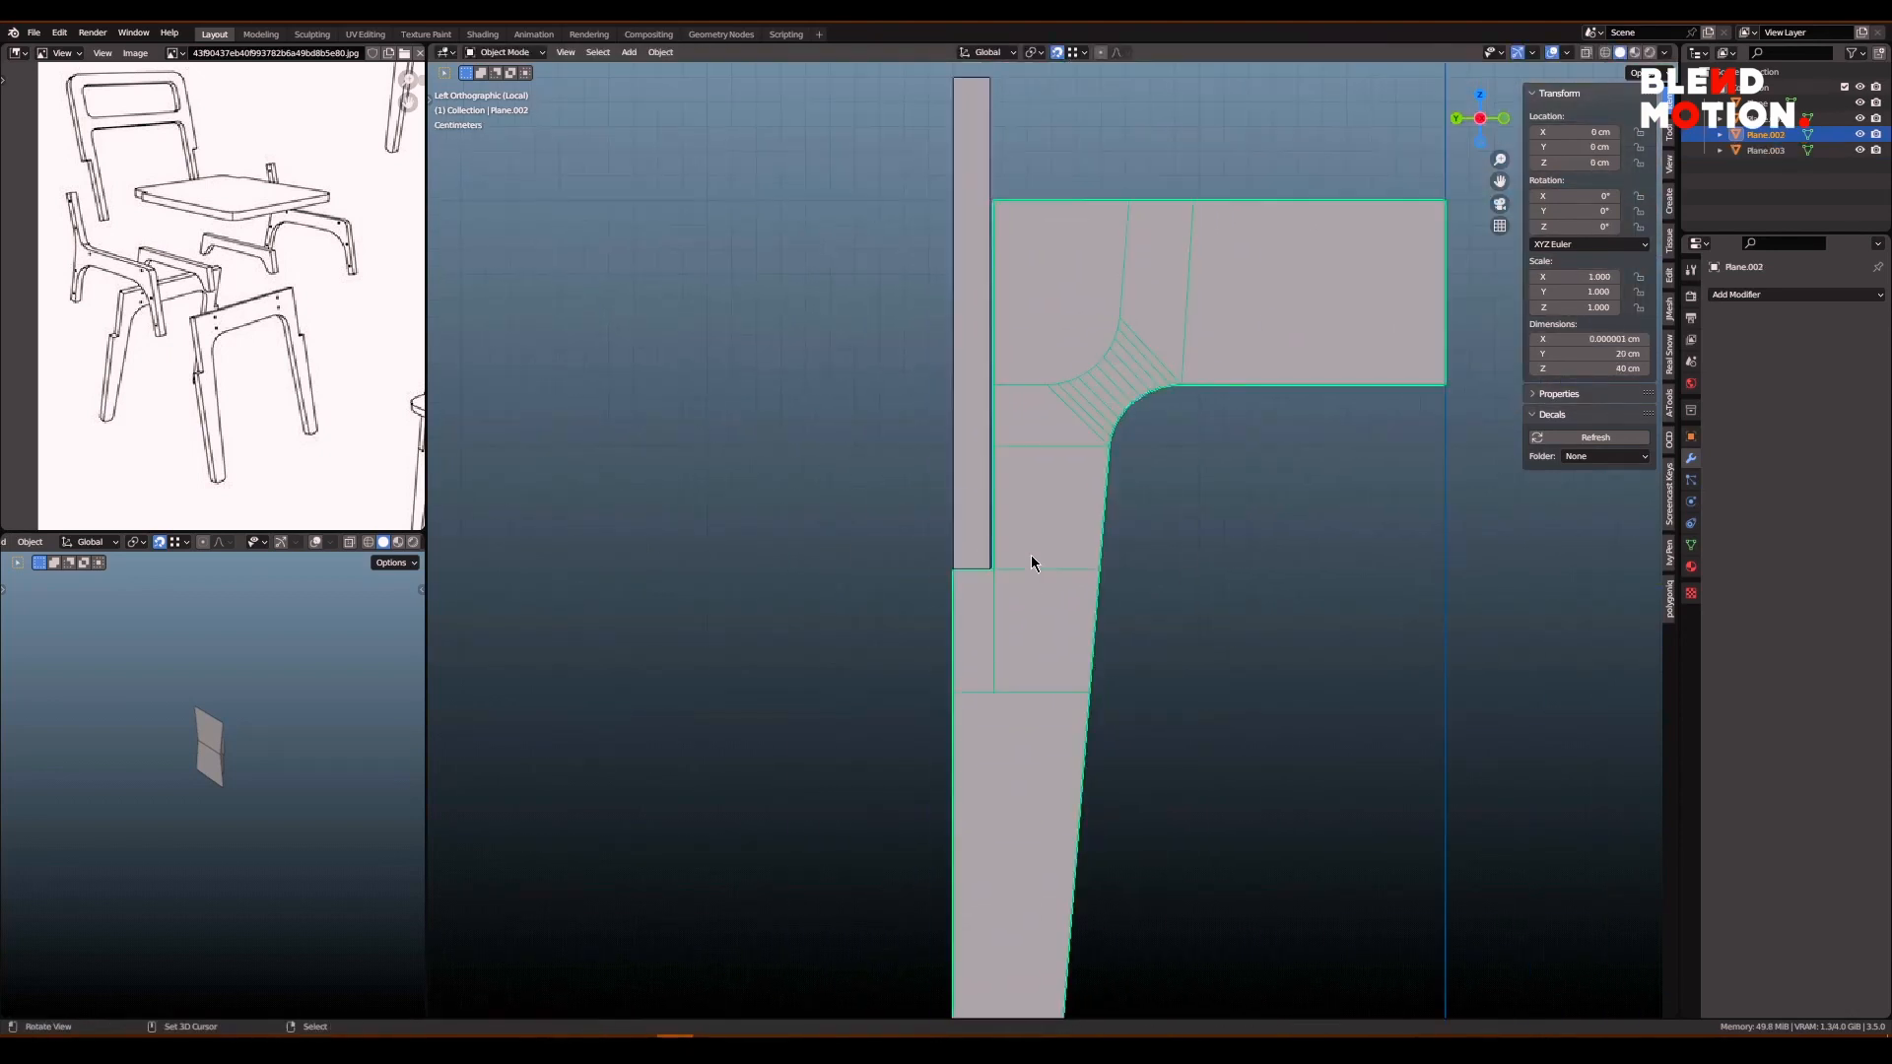
key(Tab)
scroll(1038, 577, down, 1)
drag(999, 452, 1032, 714)
scroll(1056, 544, up, 4)
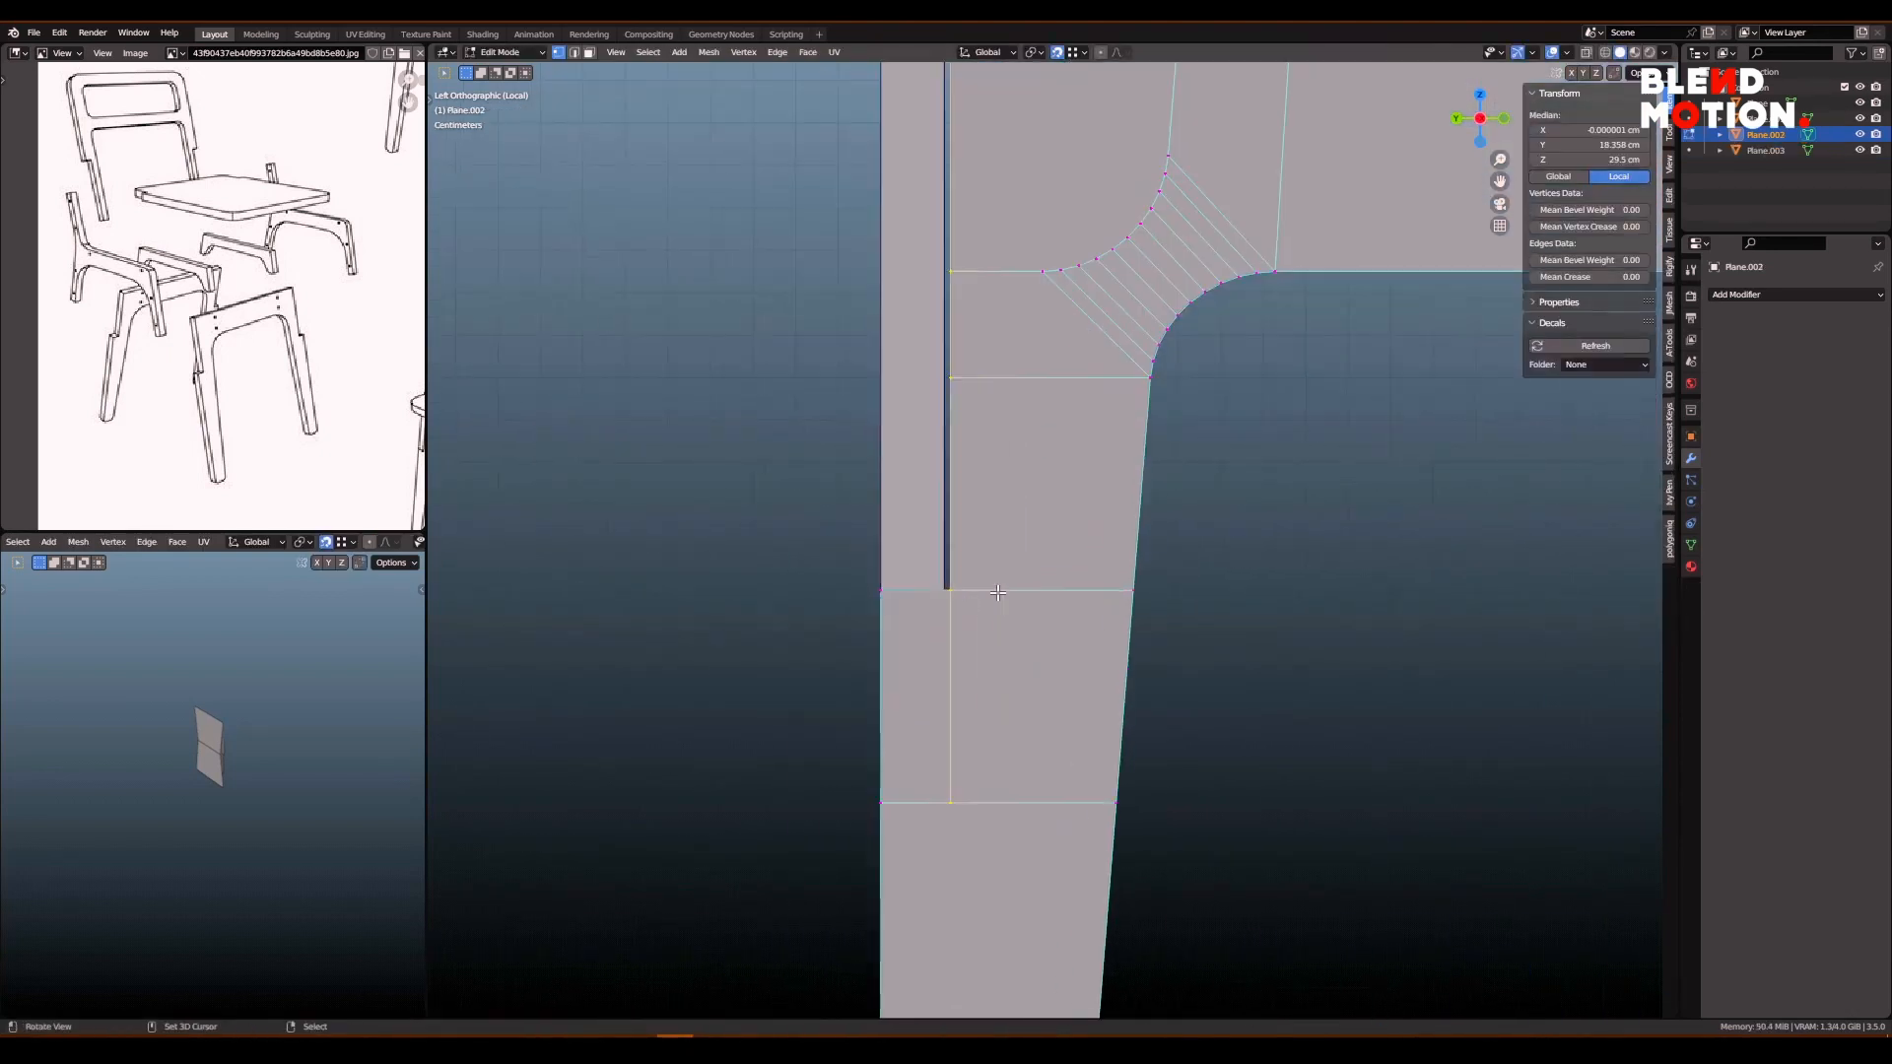
scroll(1055, 552, up, 1)
shift+middle_drag(946, 591, 1056, 565)
key(g)
key(y)
click(1054, 562)
scroll(1057, 564, down, 6)
scroll(1056, 564, up, 4)
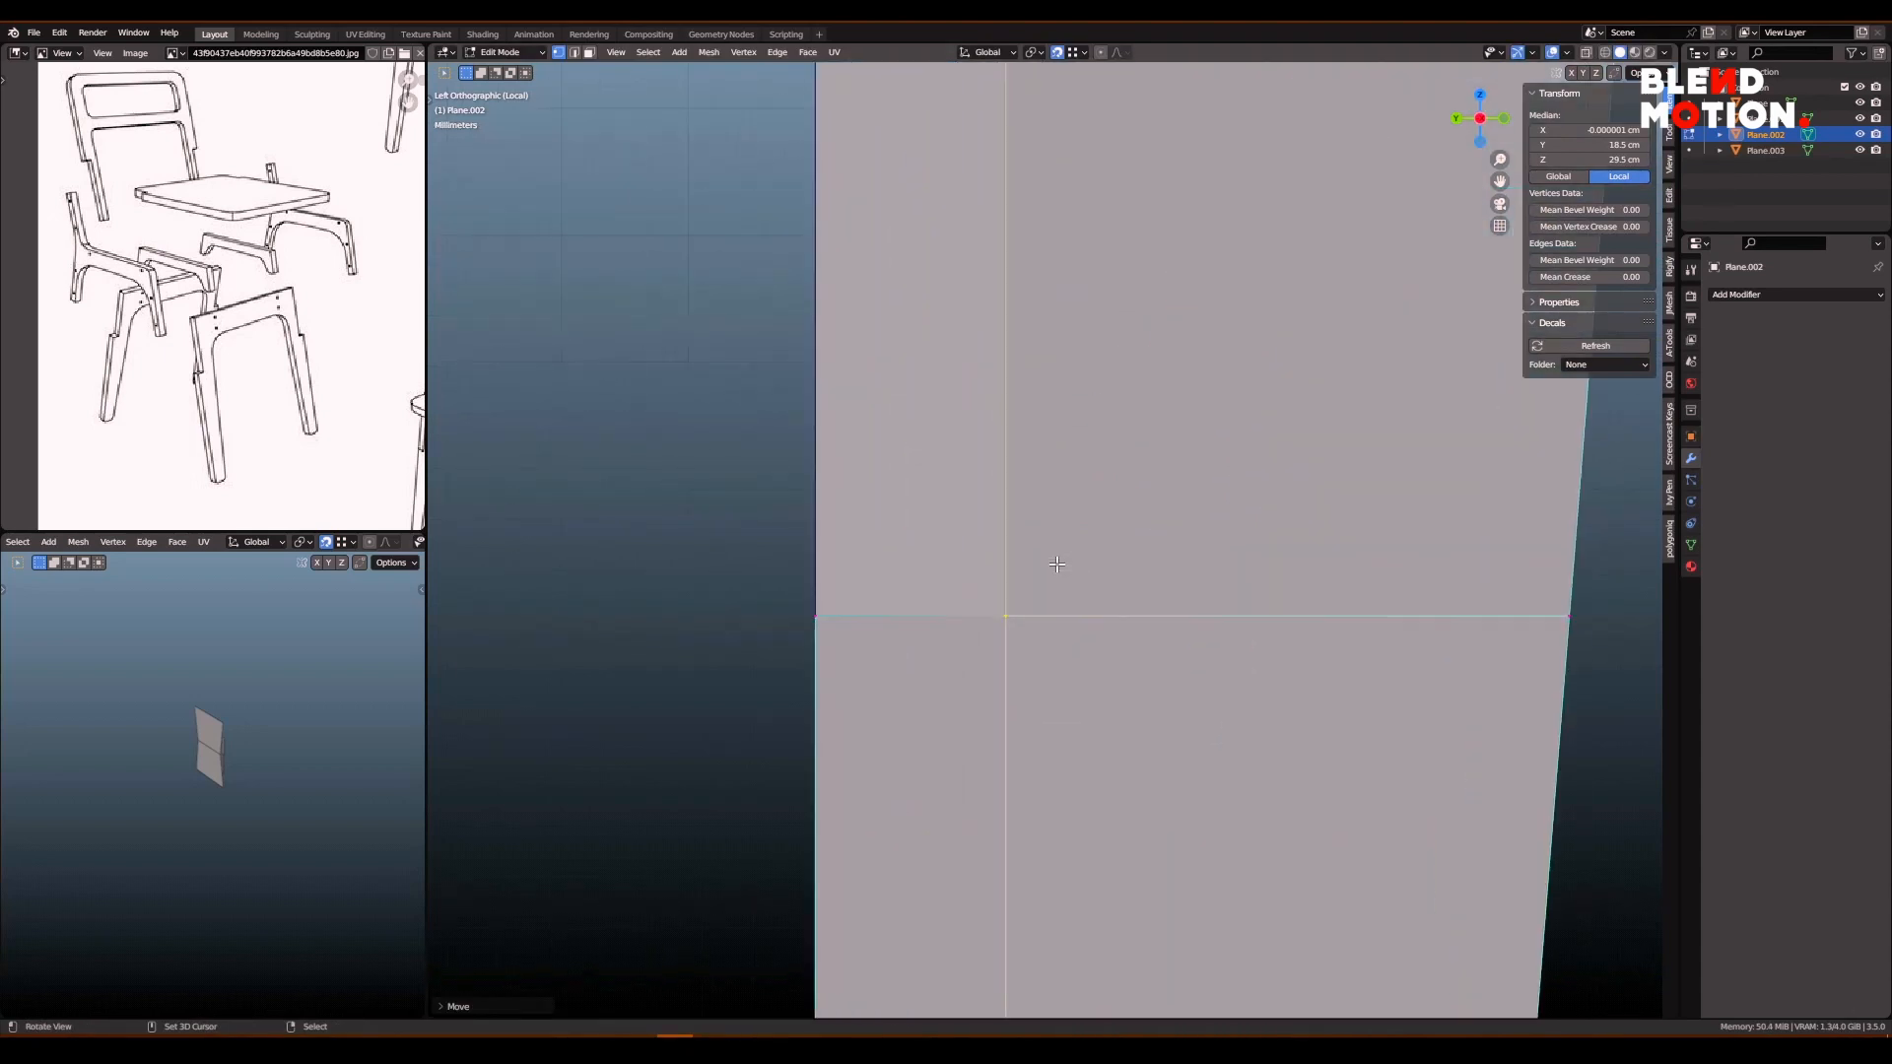
scroll(1074, 572, down, 7)
scroll(1086, 580, up, 1)
scroll(1084, 587, up, 1)
- Return to Object Mode and hide the thin guide board
key(Tab)
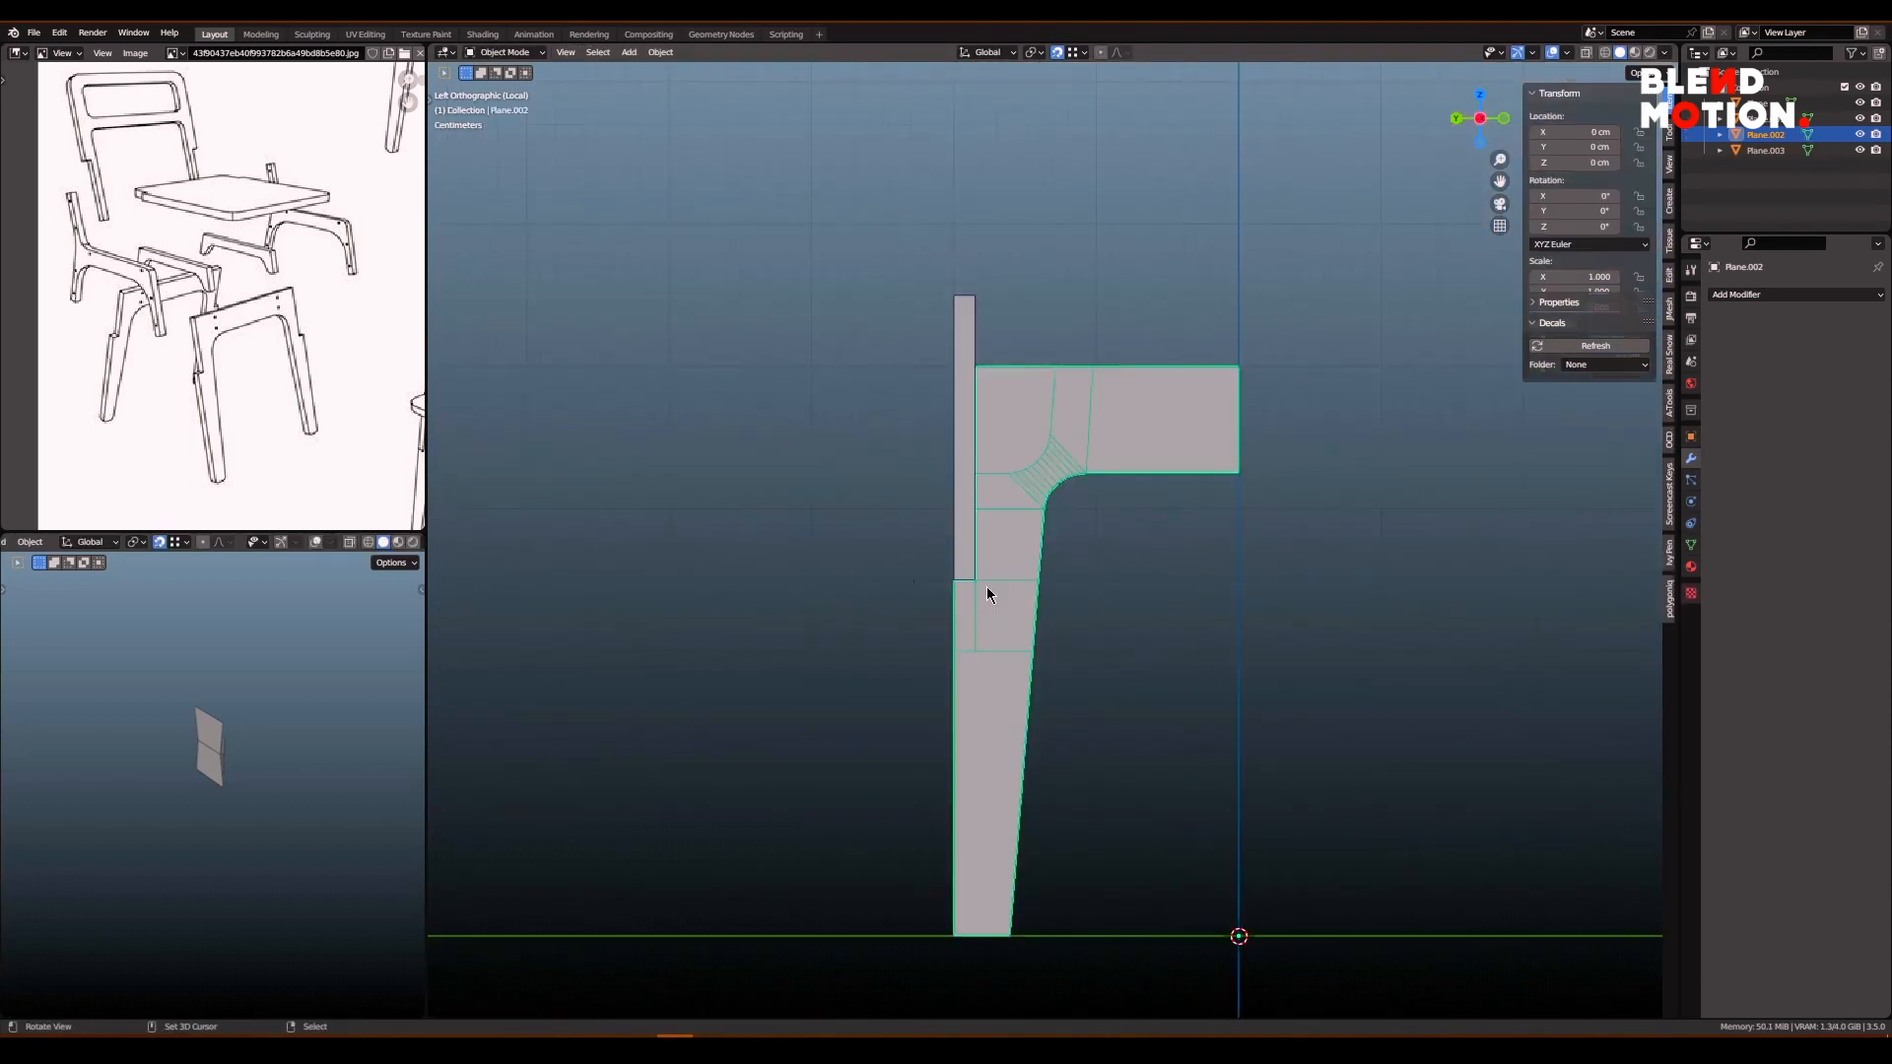
click(977, 575)
key(h)
scroll(1102, 621, down, 1)
- Add a Mirror modifier to the leg frame and mirror it on the Y axis only
click(1052, 498)
key(space)
mouse_move(1073, 727)
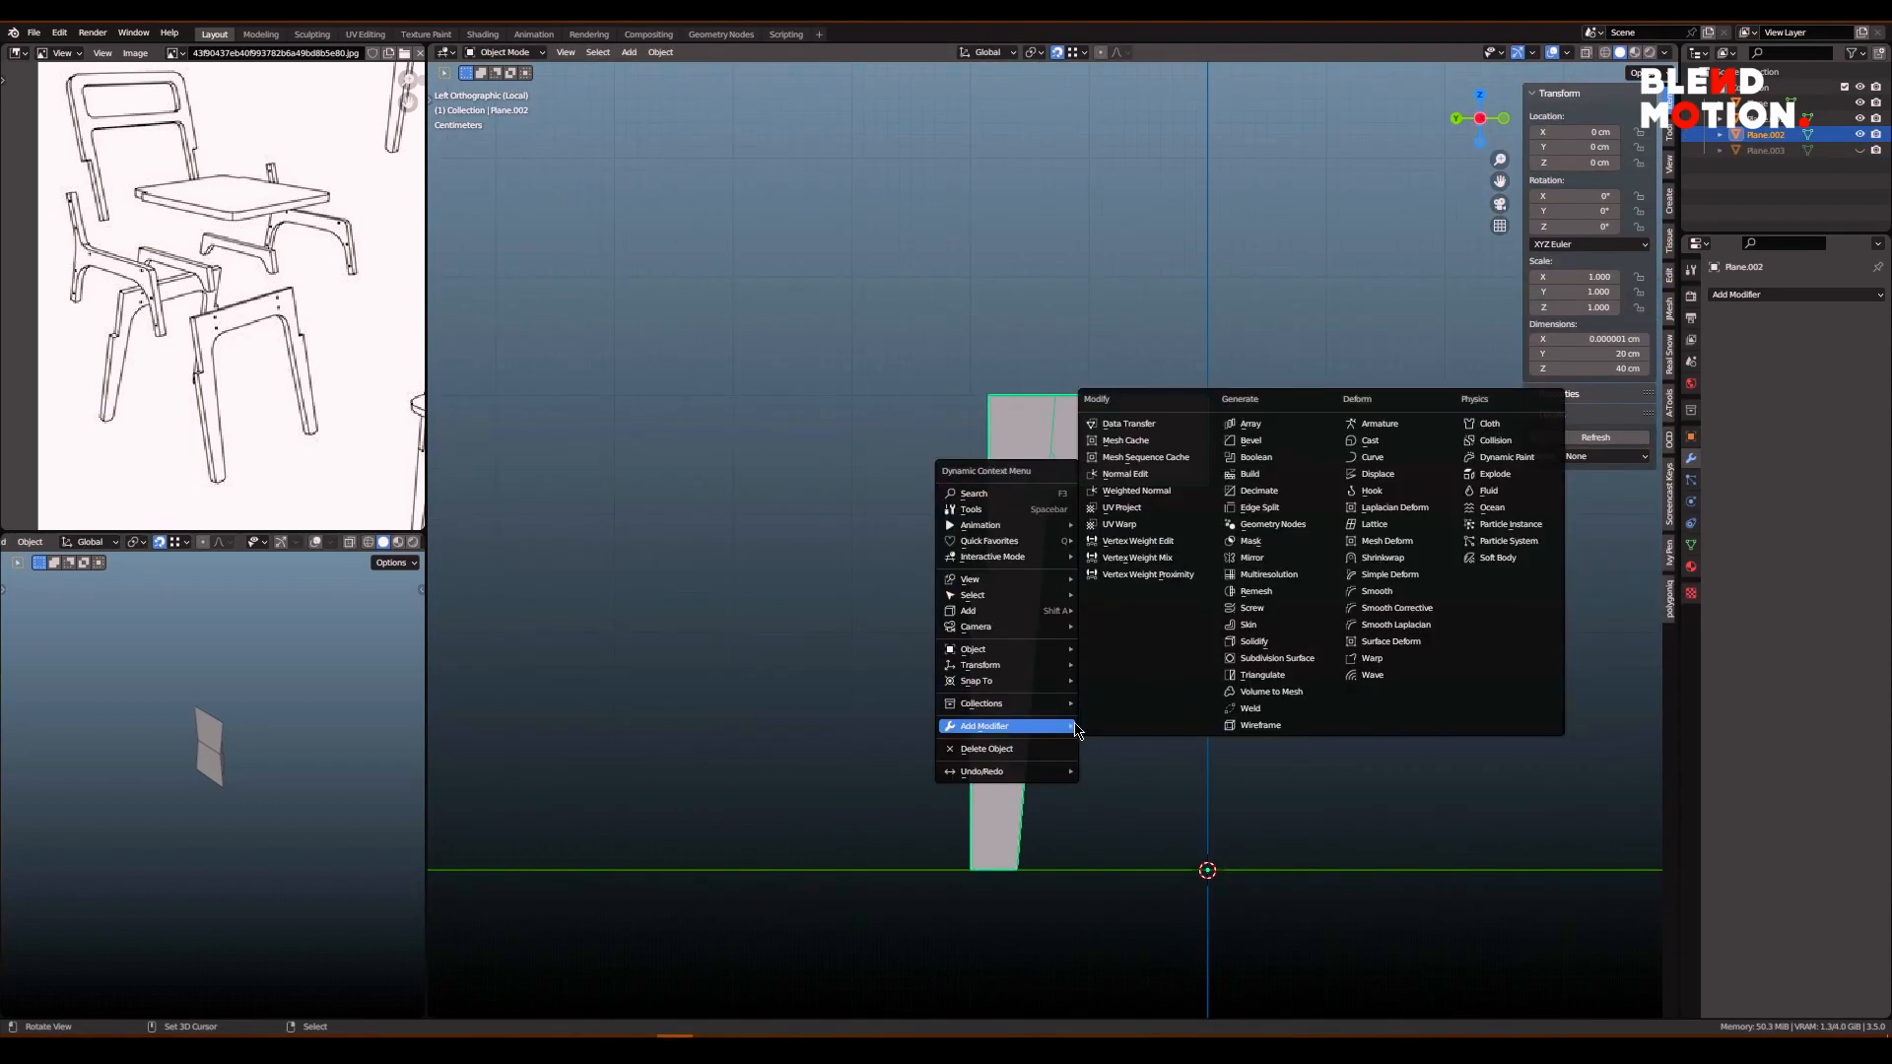
click(1275, 565)
shift+middle_drag(1275, 566, 1204, 563)
click(1818, 378)
click(1792, 378)
scroll(1123, 561, up, 1)
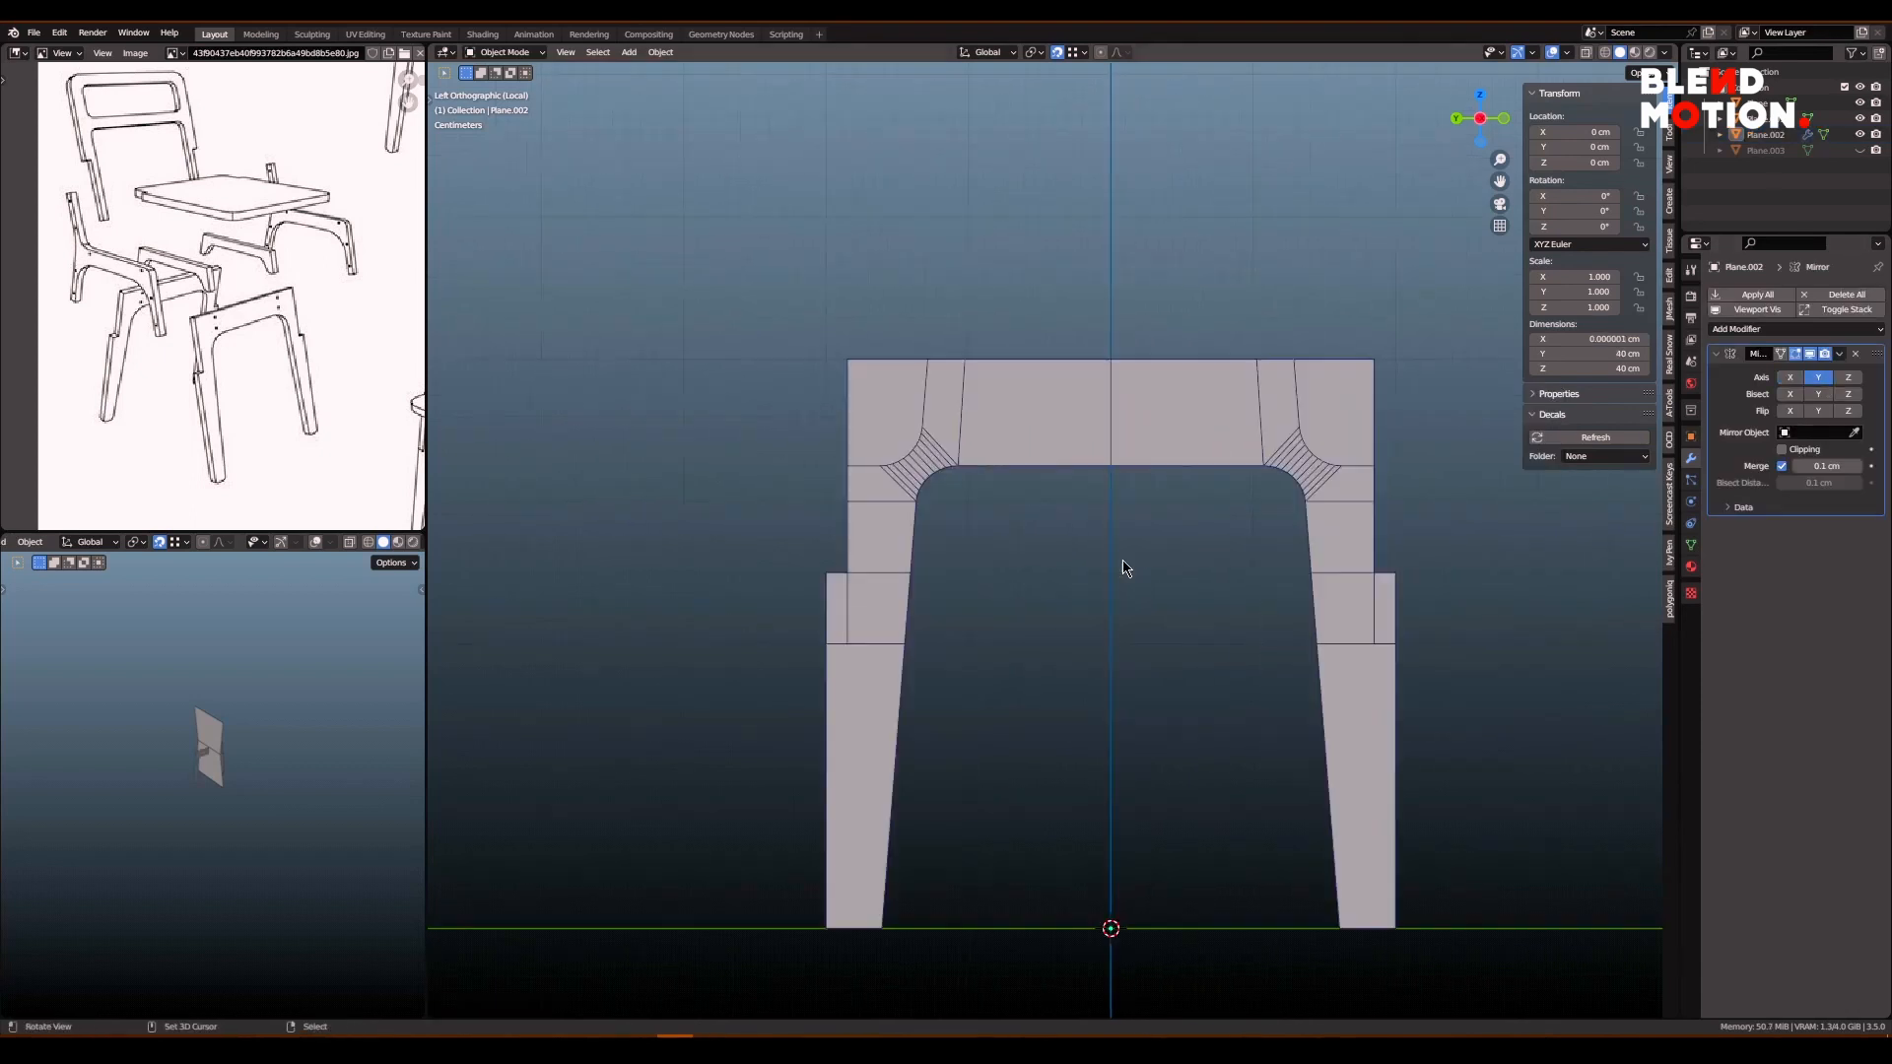
scroll(1064, 542, down, 1)
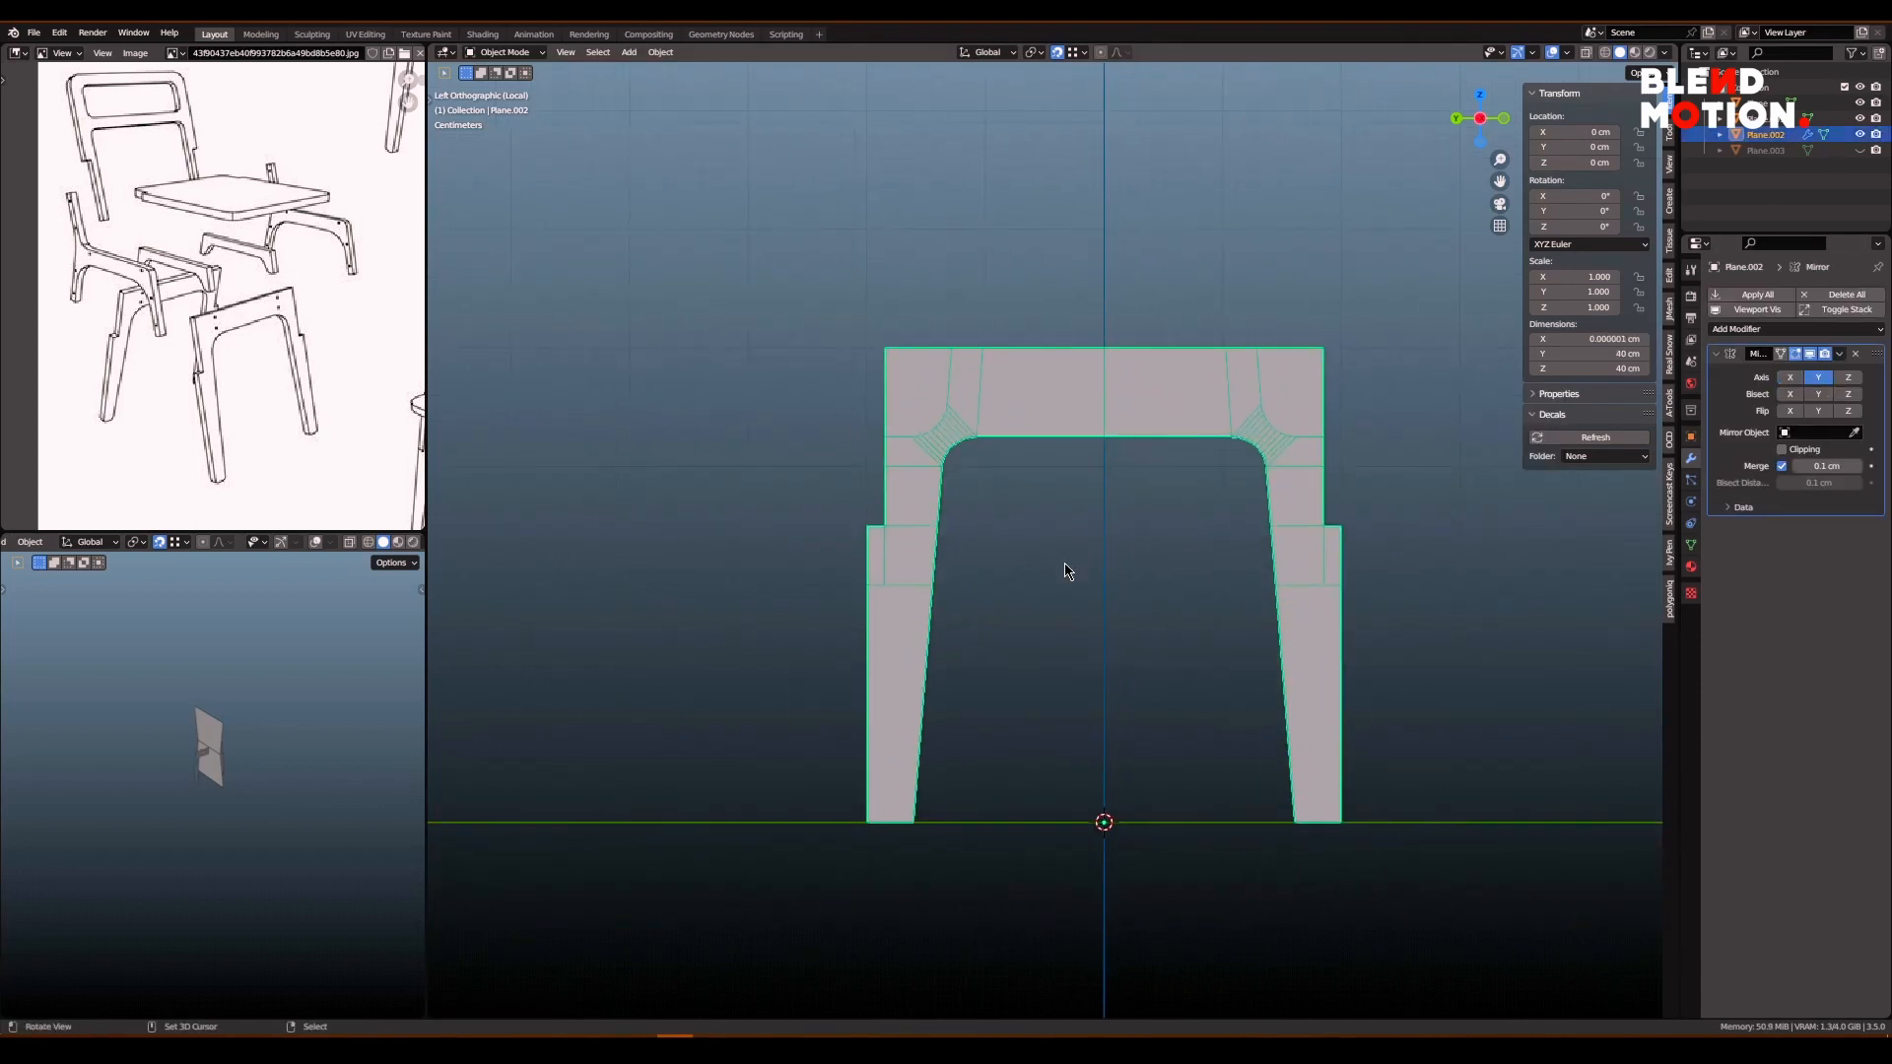
- Enable clipping in the leg frame's Mirror modifier and enter Edit Mode on the frame
key(g)
right_click(966, 617)
key(ctrl+Tab)
click(1102, 619)
- Move the whole leg frame mesh -1.25 cm along Y towards the mirror plane and return to Object Mode
key(a)
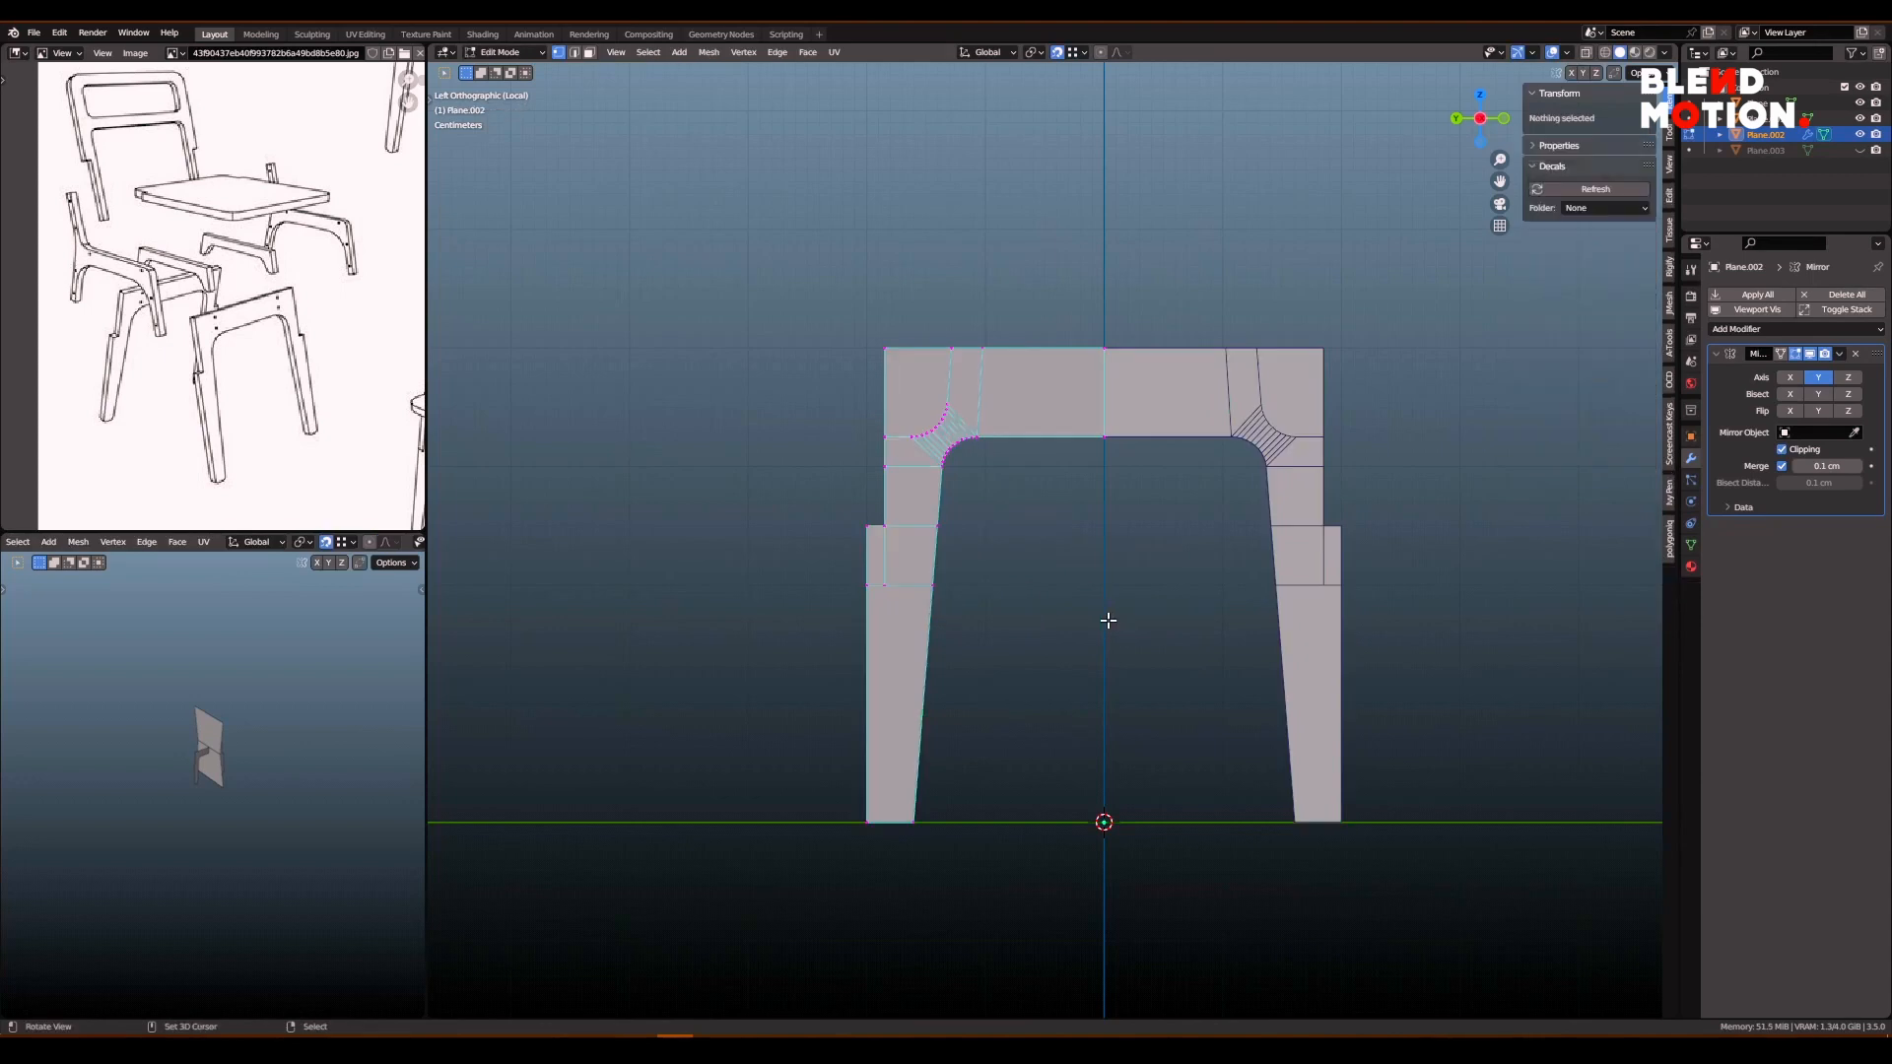
key(a)
key(g)
text(y)
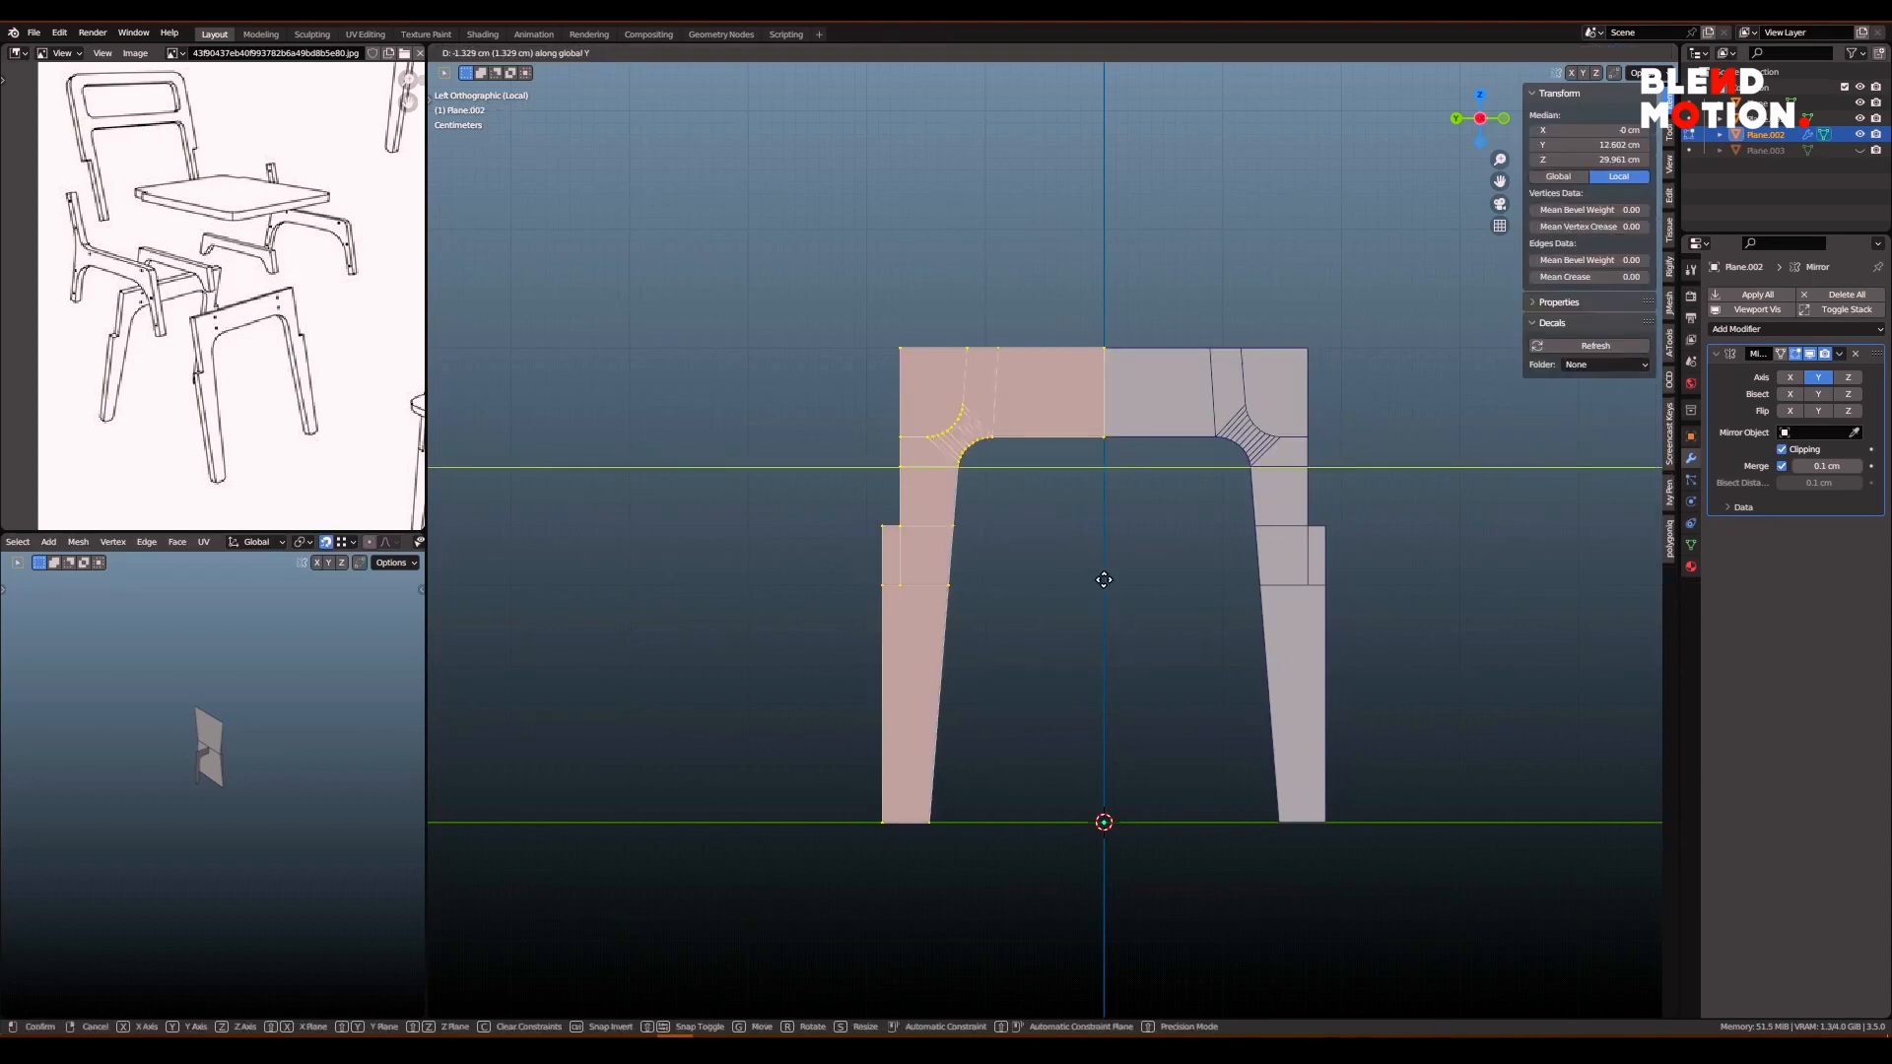
text(1.25)
key(minus)
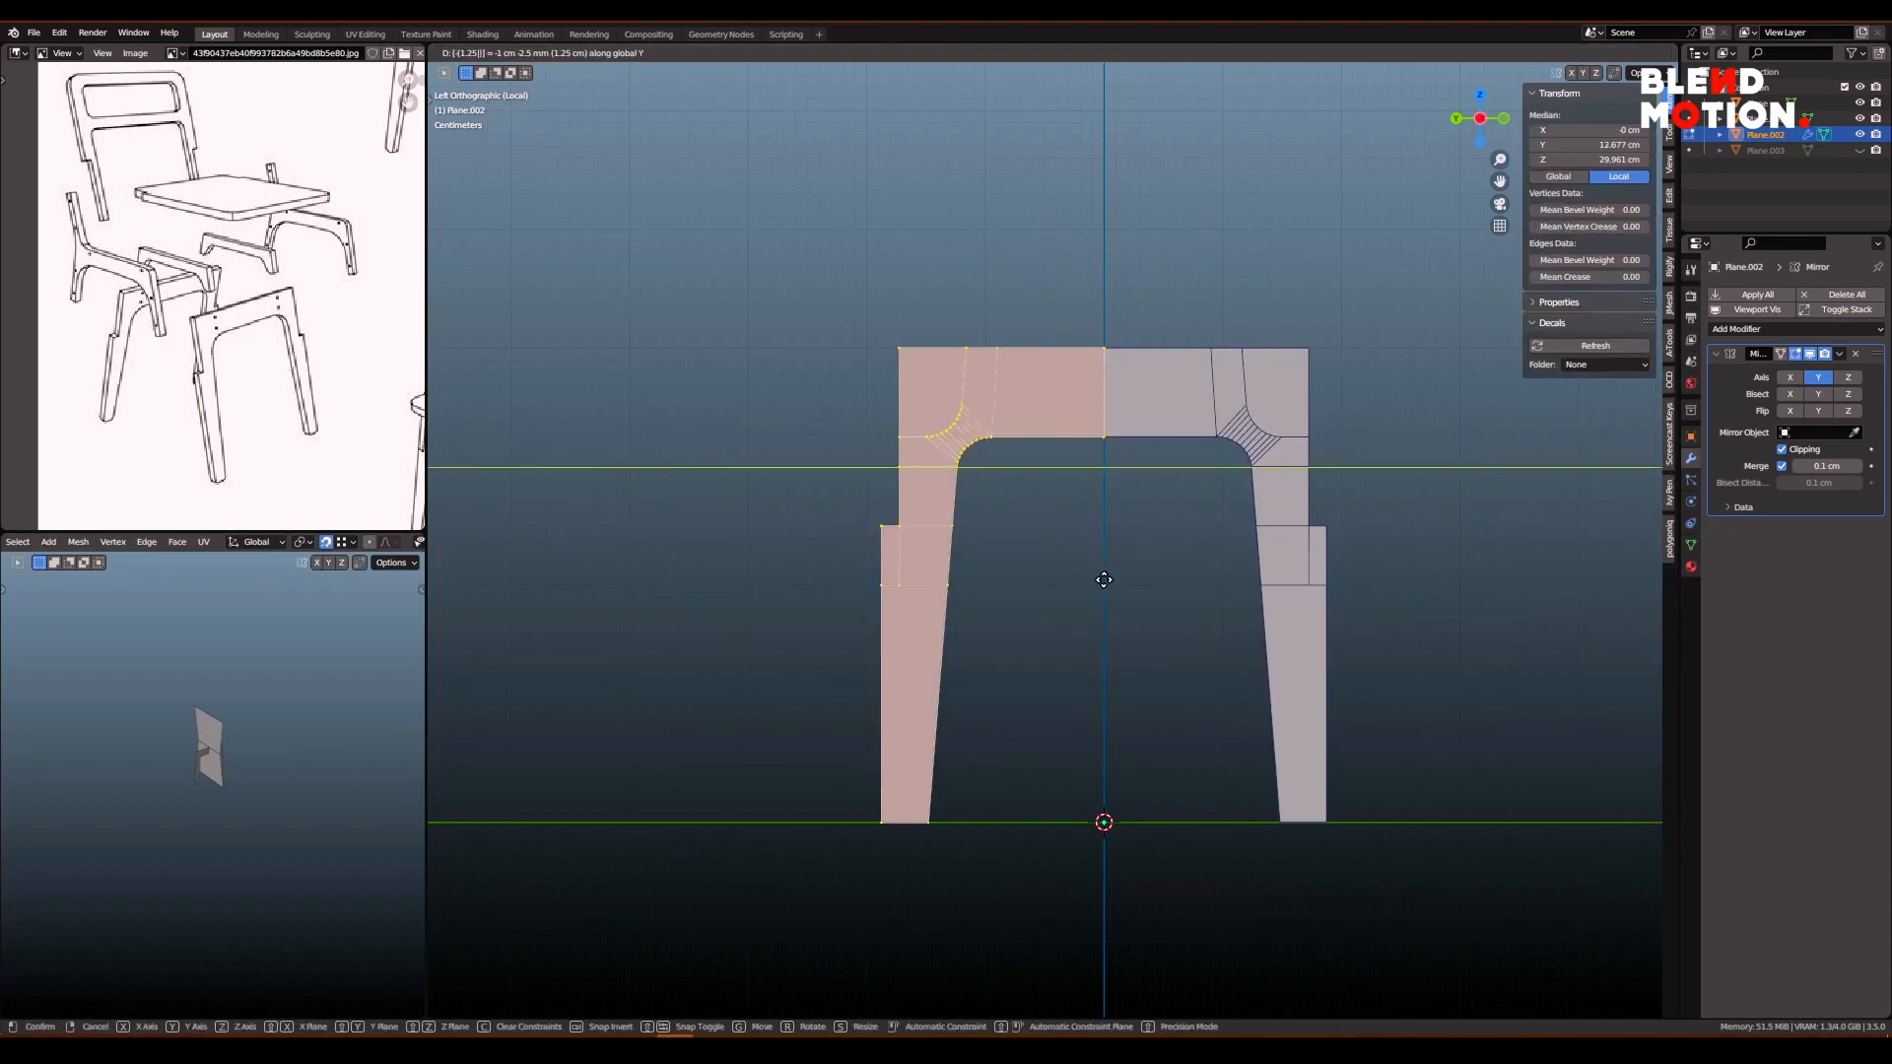
key(Return)
key(ctrl+Tab)
click(999, 588)
scroll(1000, 587, down, 1)
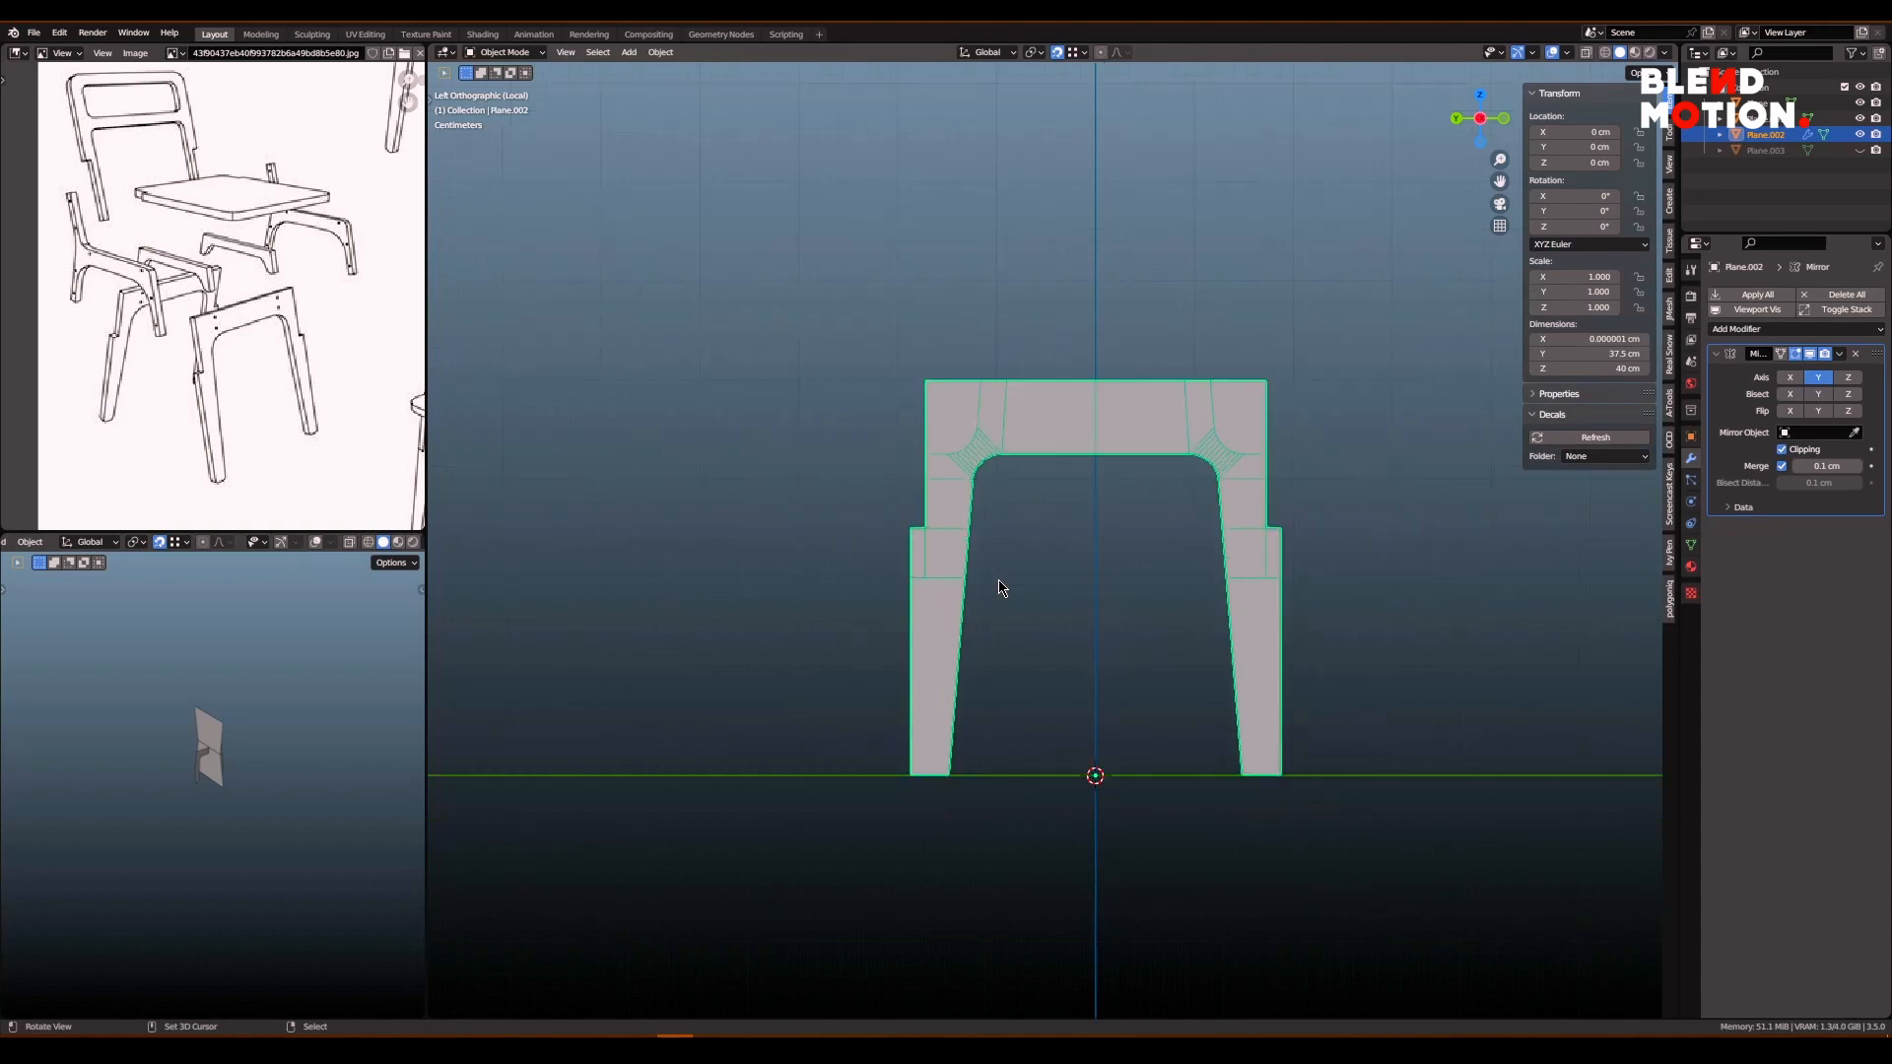
- Lower the leg frame's top edge vertices by 1.25 cm along Z in Edit Mode and return to Object Mode
scroll(1002, 587, up, 2)
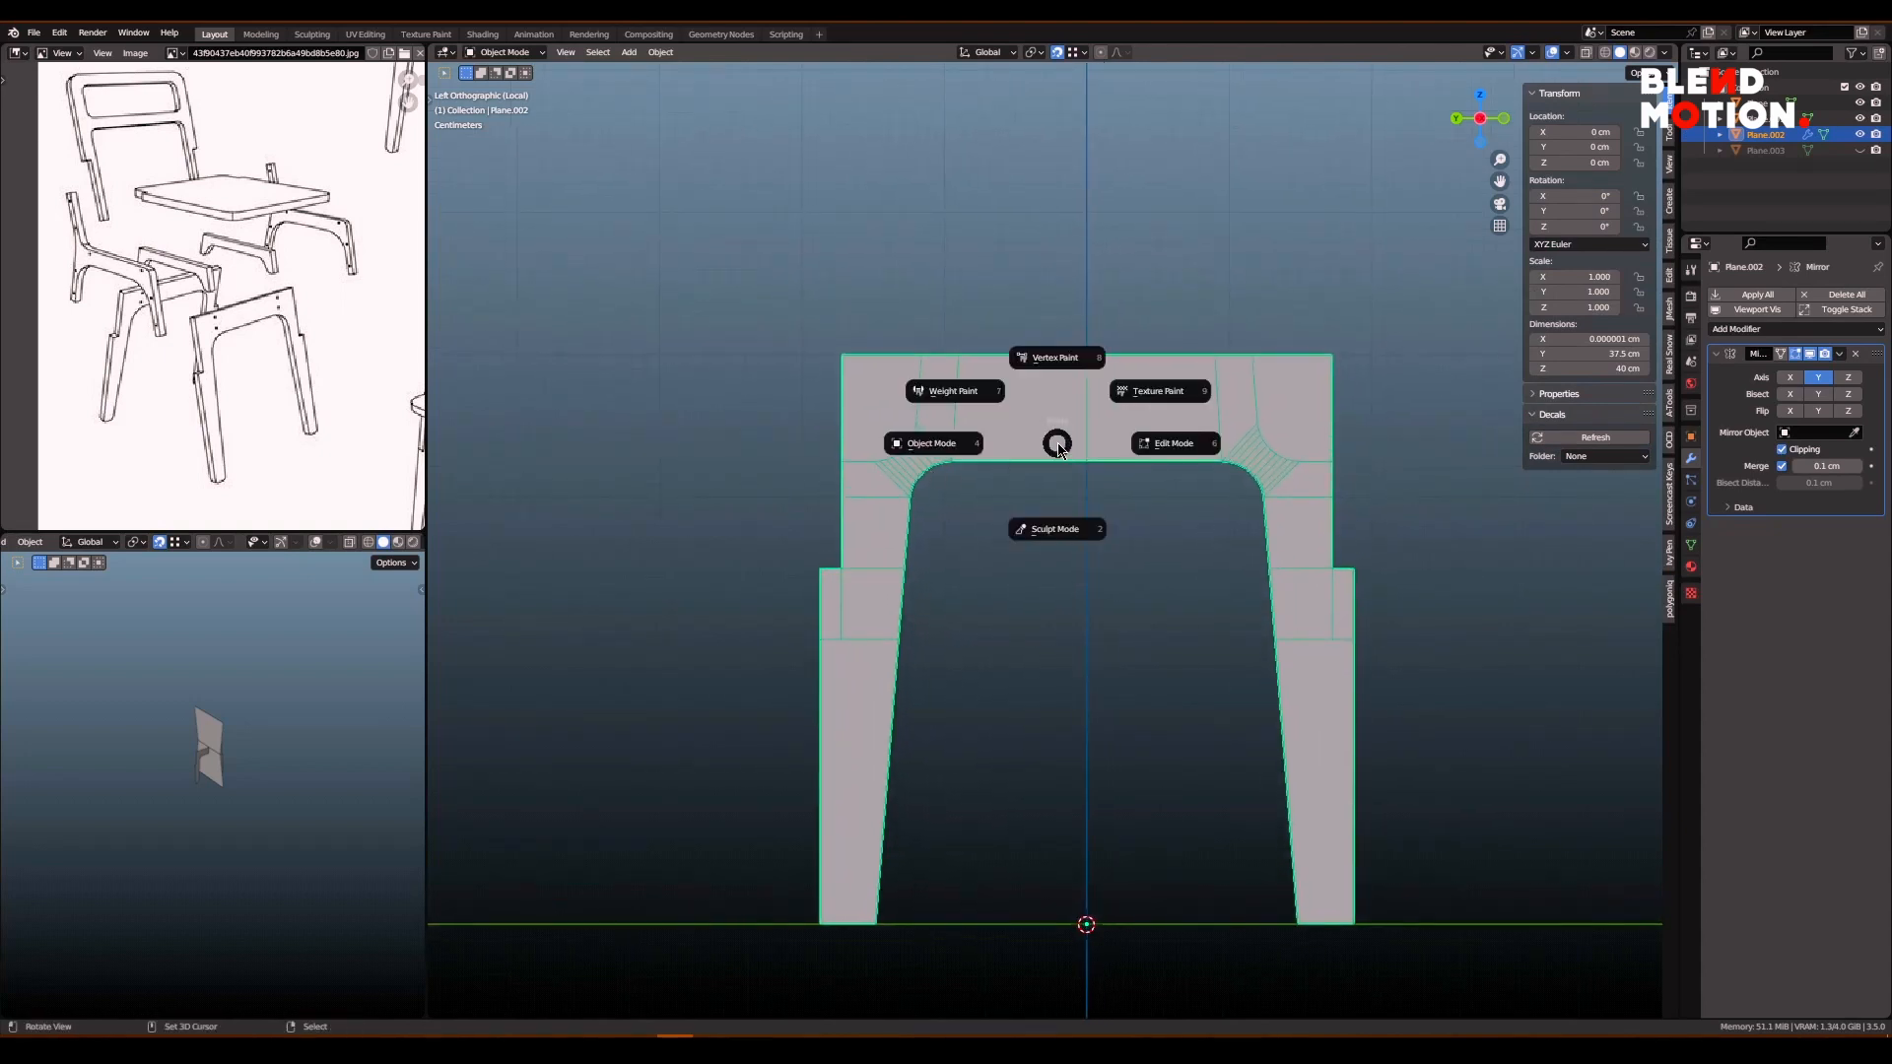
click(1155, 440)
text(gz)
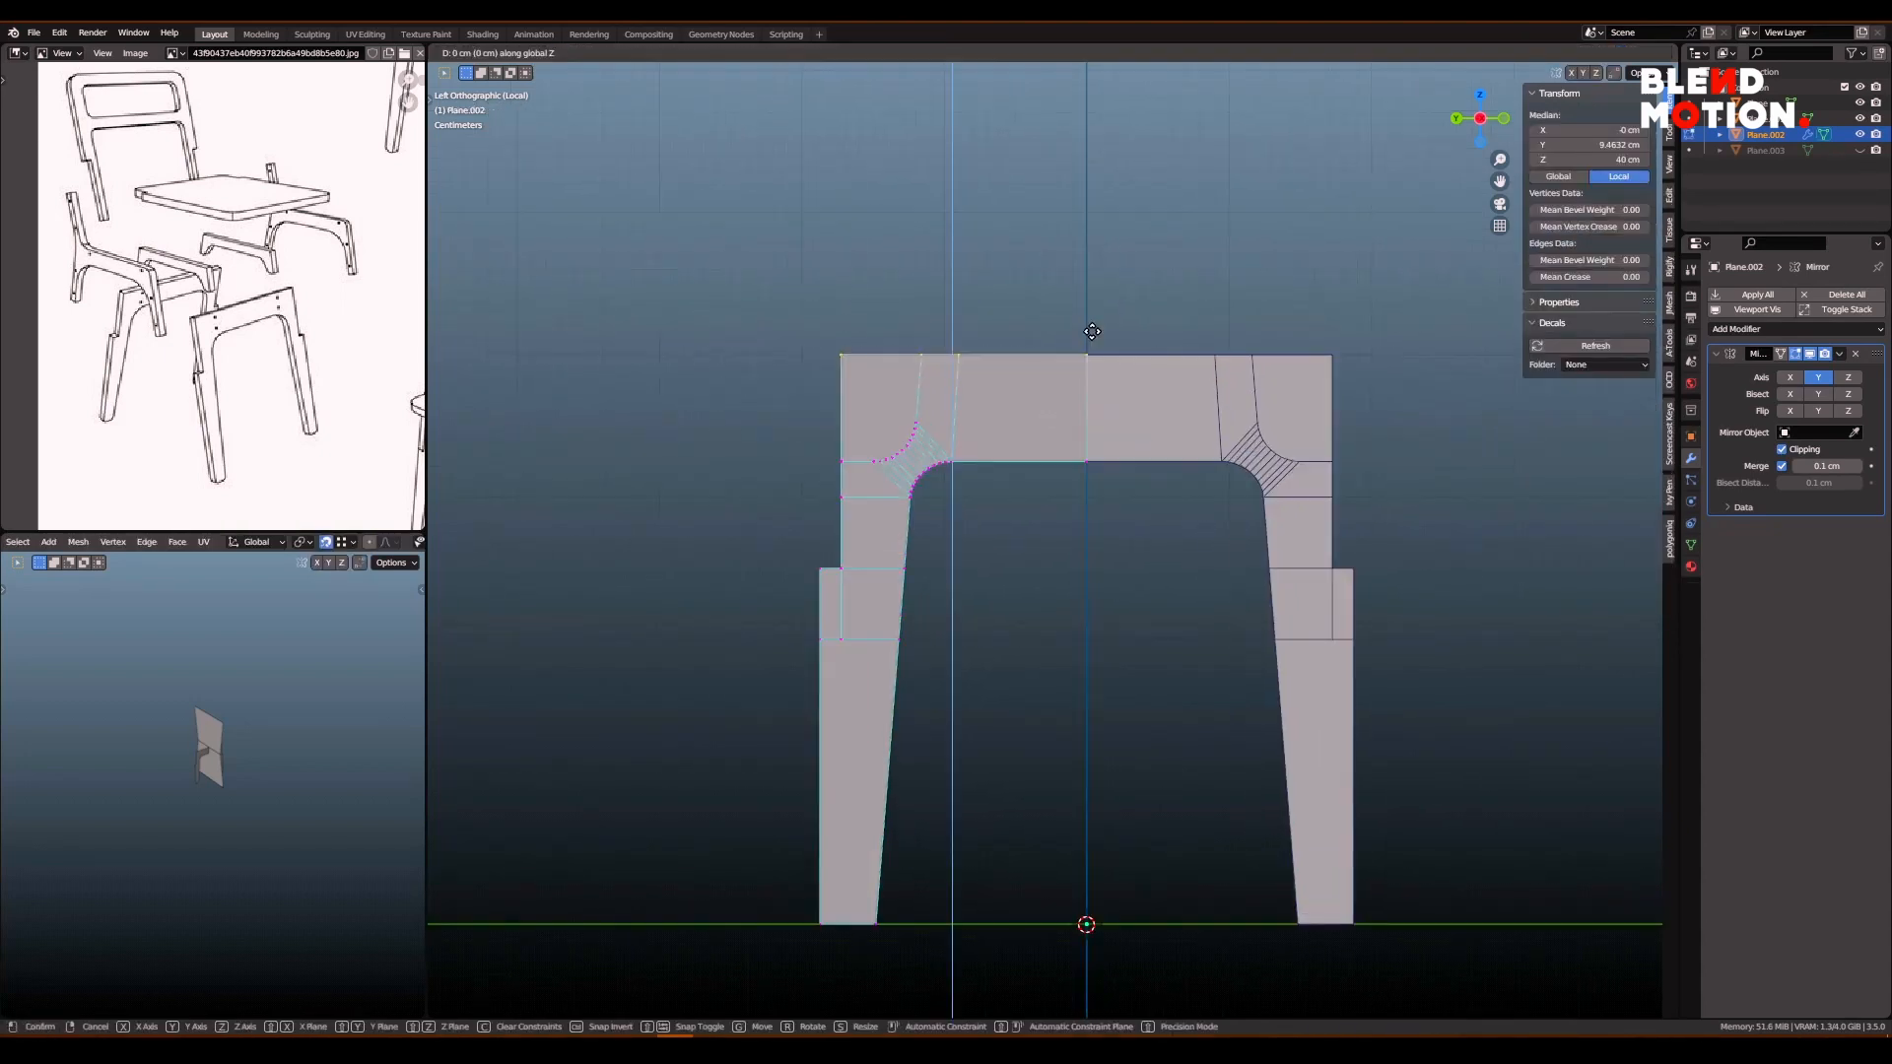
text(-)
key(Return)
scroll(1072, 498, down, 1)
key(ctrl+Tab)
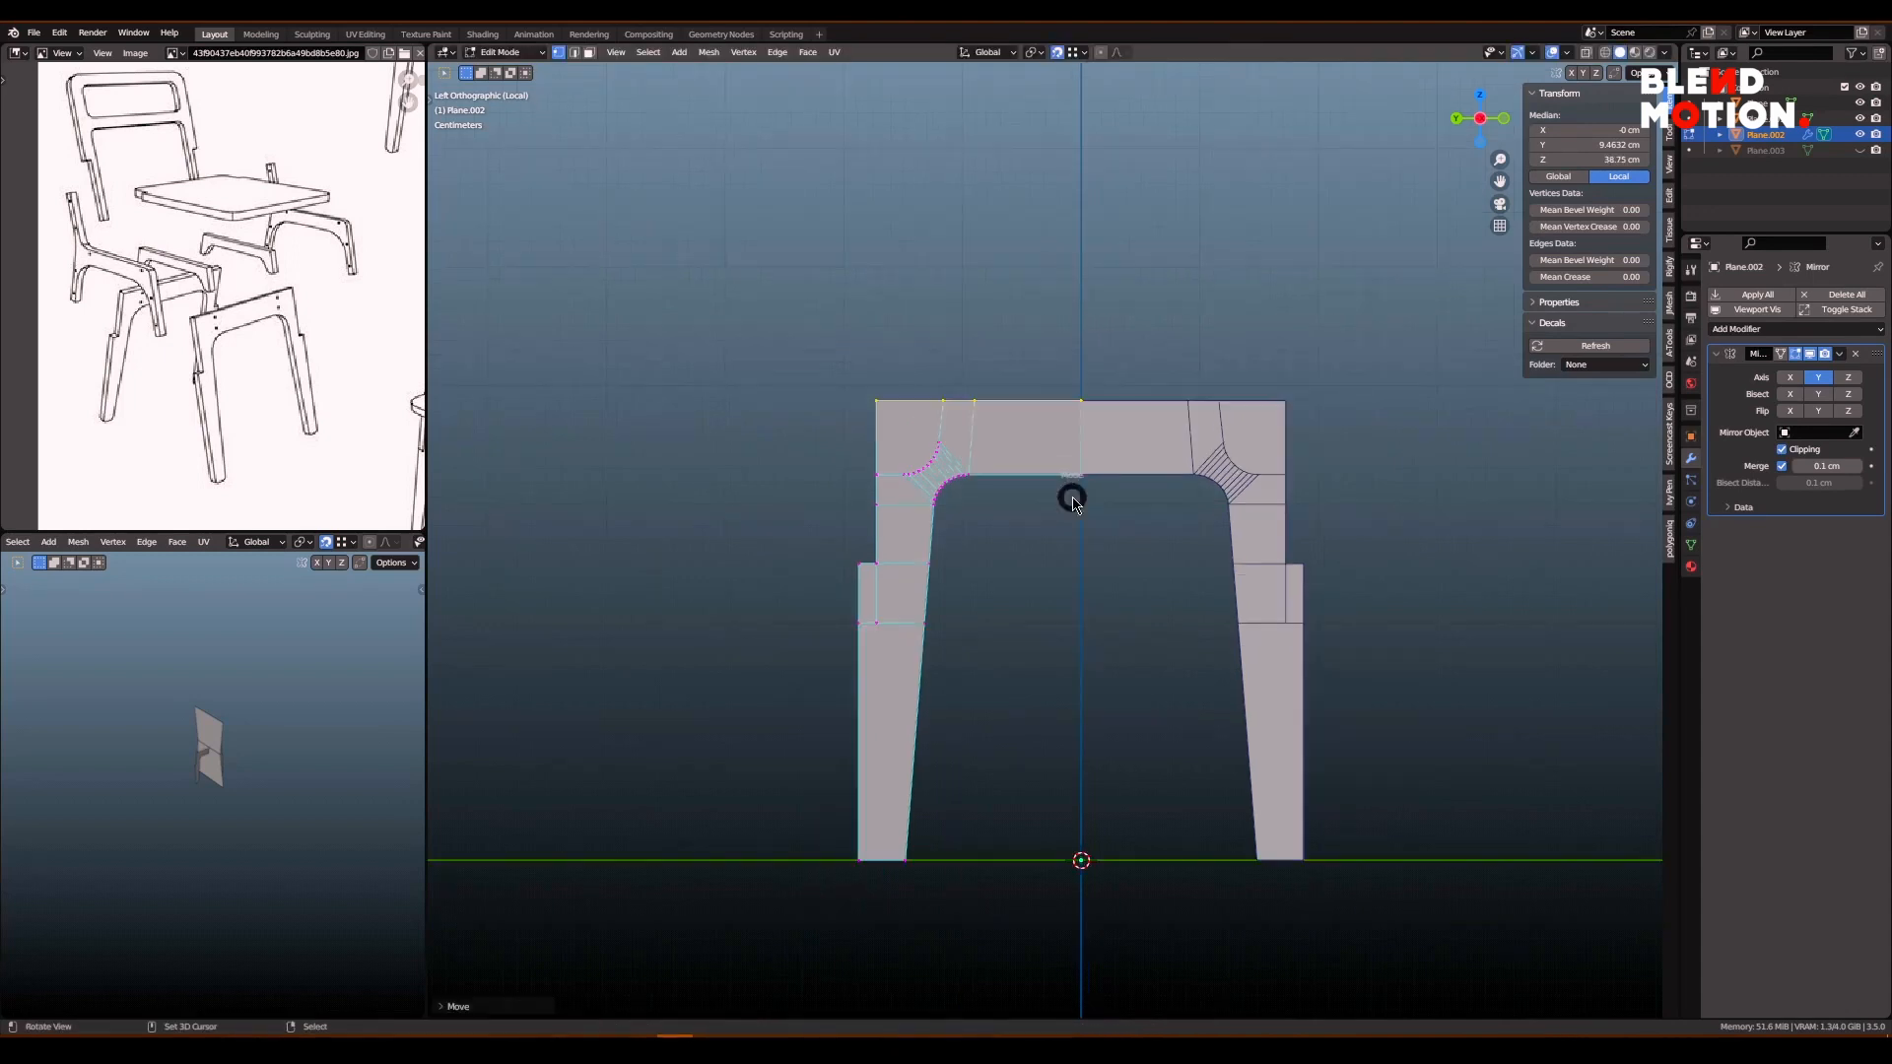
click(971, 506)
- Extrude all faces of the flat leg frame to one side to give it thickness
scroll(972, 506, down, 3)
scroll(1027, 537, up, 2)
middle_drag(972, 507, 1072, 609)
scroll(1035, 552, up, 1)
key(Tab)
shift+middle_drag(1071, 609, 1068, 419)
key(a)
key(a)
text(e1)
key(Return)
- Select all broad faces on one side of the leg frame half and extrude them 0.75 cm
key(3)
click(1077, 428)
scroll(1067, 419, up, 2)
key(c)
click(996, 307)
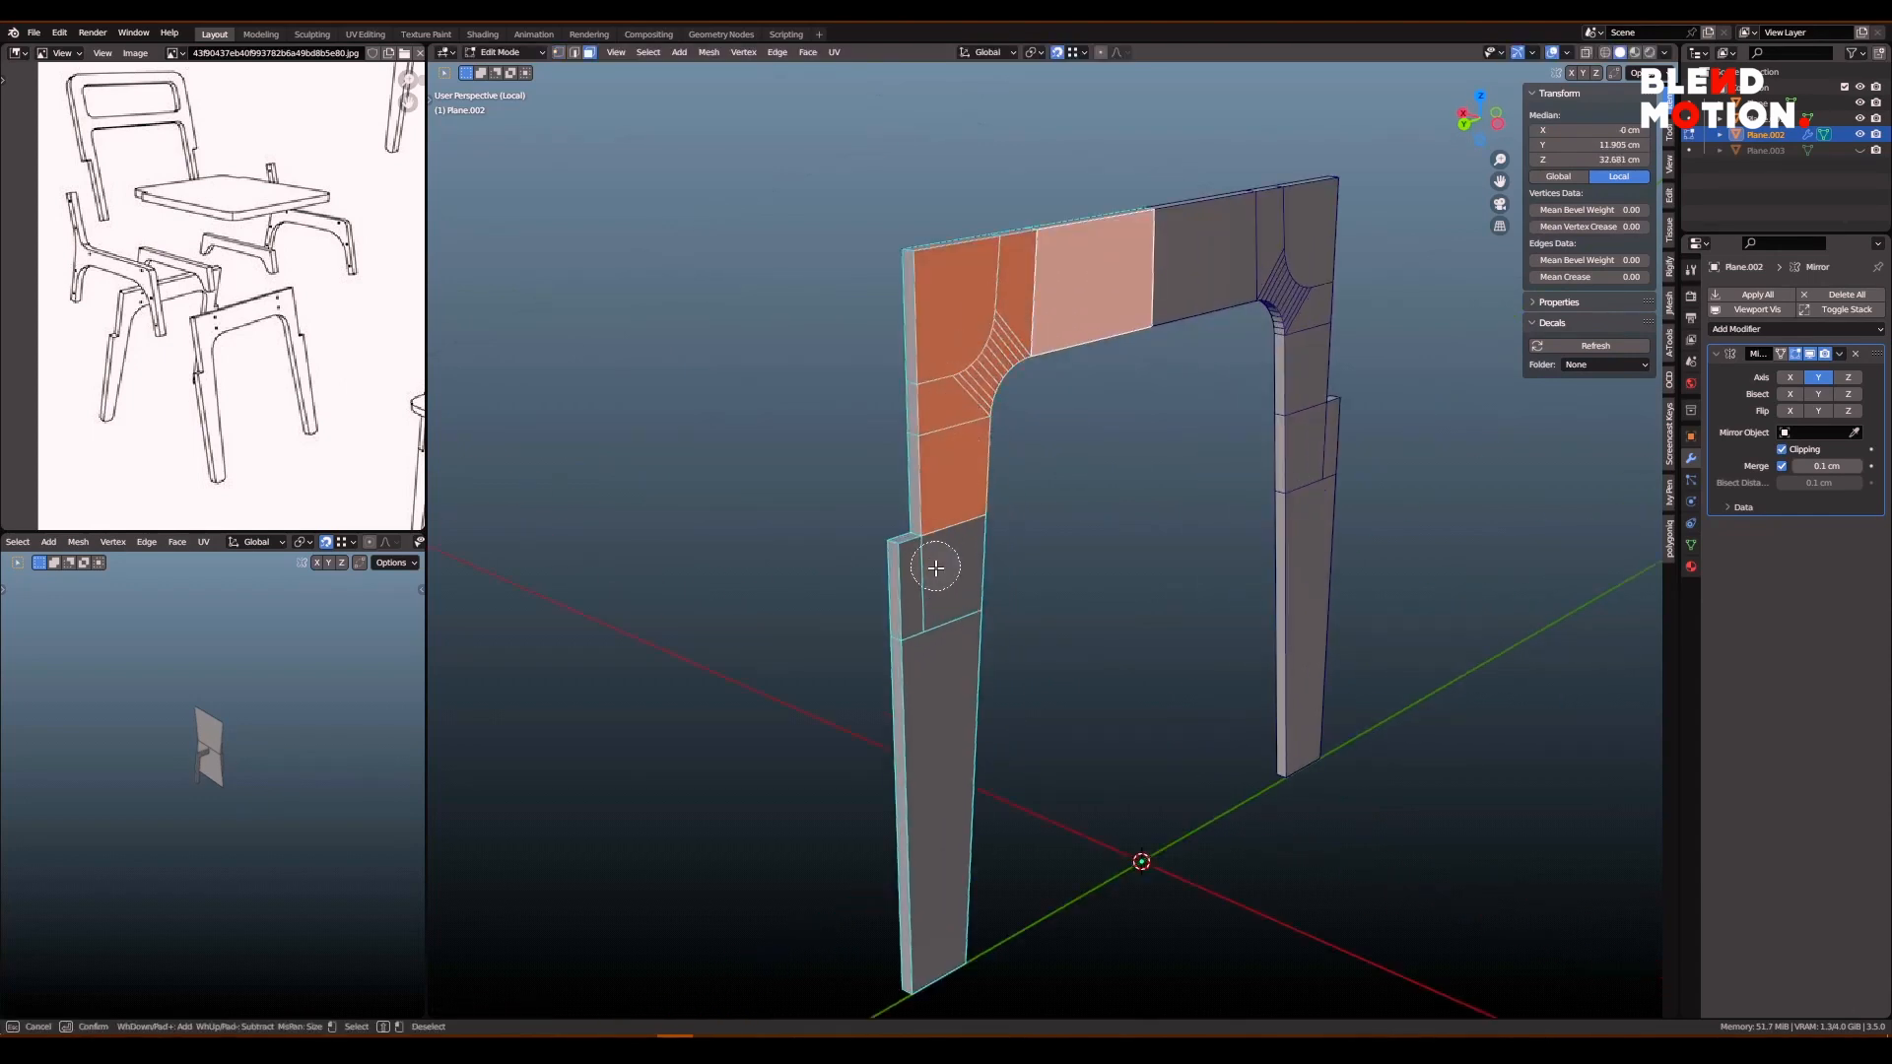
drag(936, 569, 942, 690)
key(Escape)
scroll(1118, 528, down, 2)
text(e)
mouse_move(1085, 532)
middle_down()
mouse_move(1133, 528)
mouse_move(984, 515)
middle_up()
text(.75)
- In a see-through left view, move the vertices of the frame's inner edge and rounded corner outward along Y
key(grave)
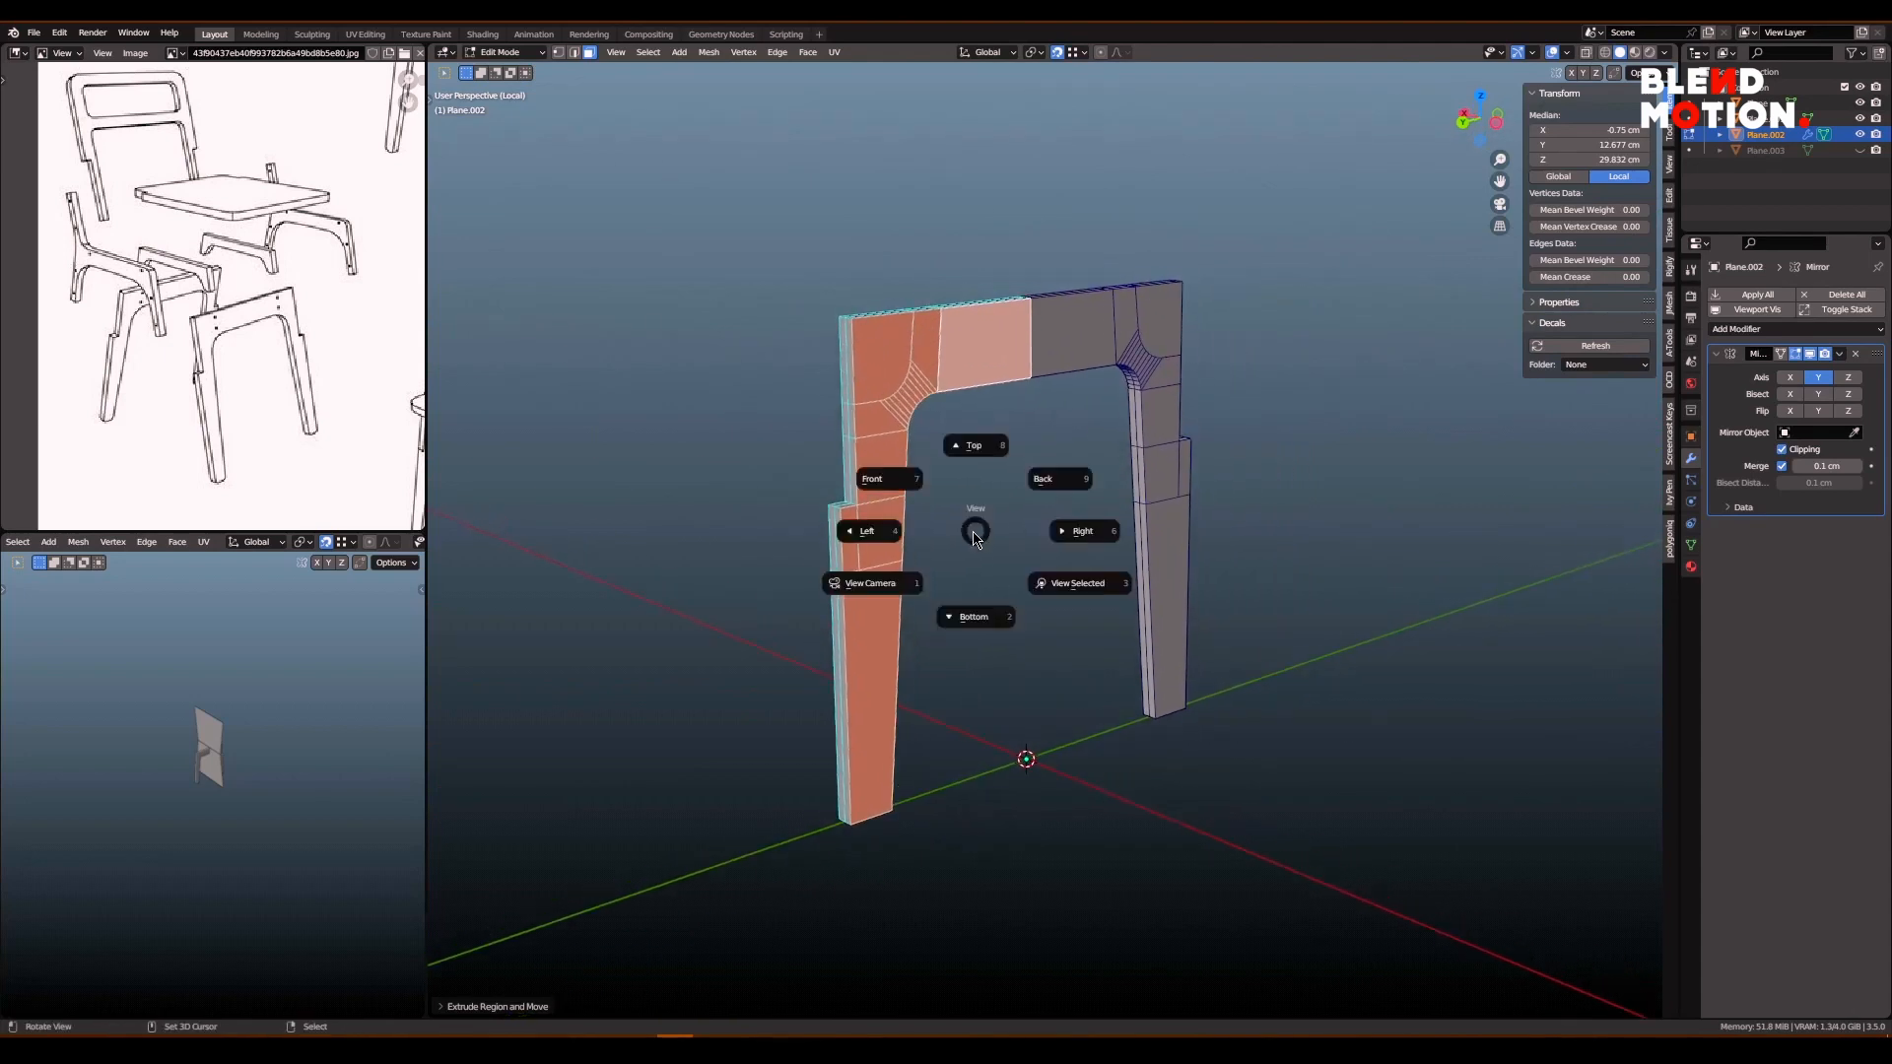
key(4)
key(alt+z)
key(1)
key(alt+a)
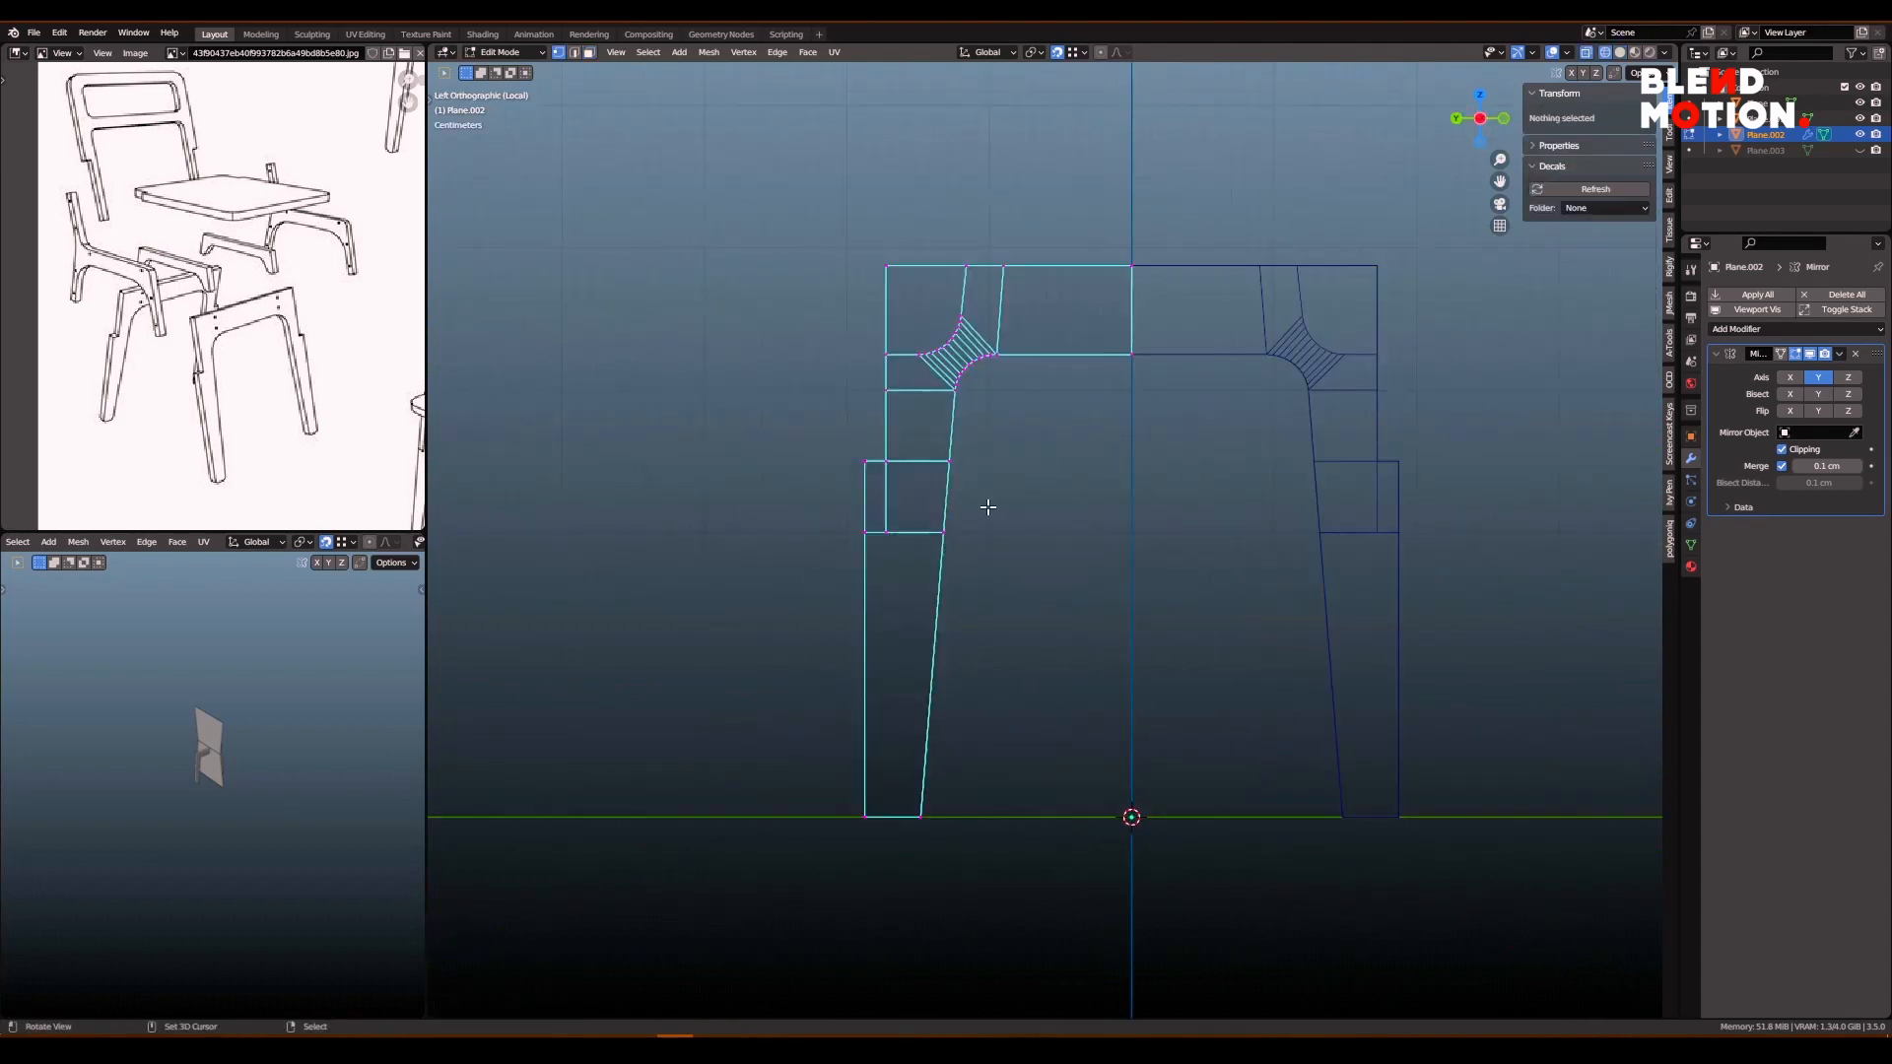
scroll(988, 506, down, 1)
alt+click(1014, 651)
key(g)
key(y)
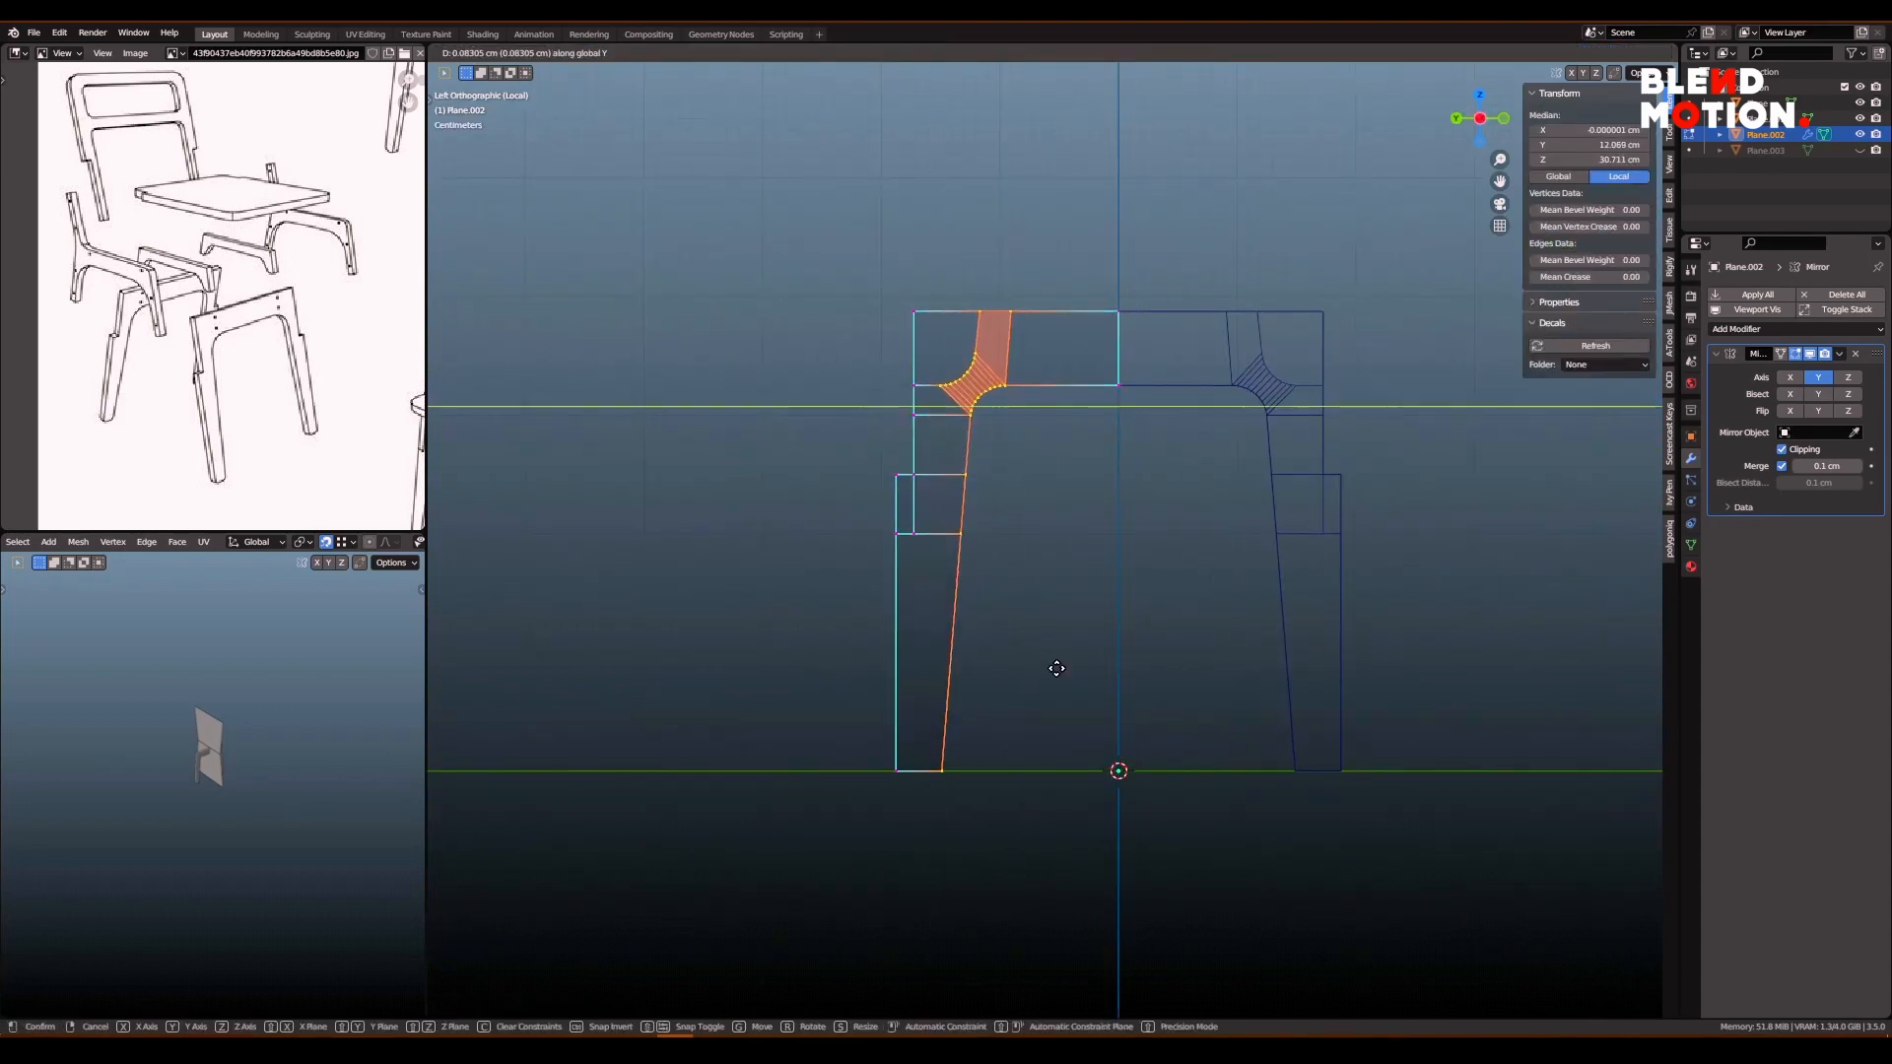
key(Return)
- Return to Object Mode with solid display and leave the isolated local view
scroll(1043, 641, down, 4)
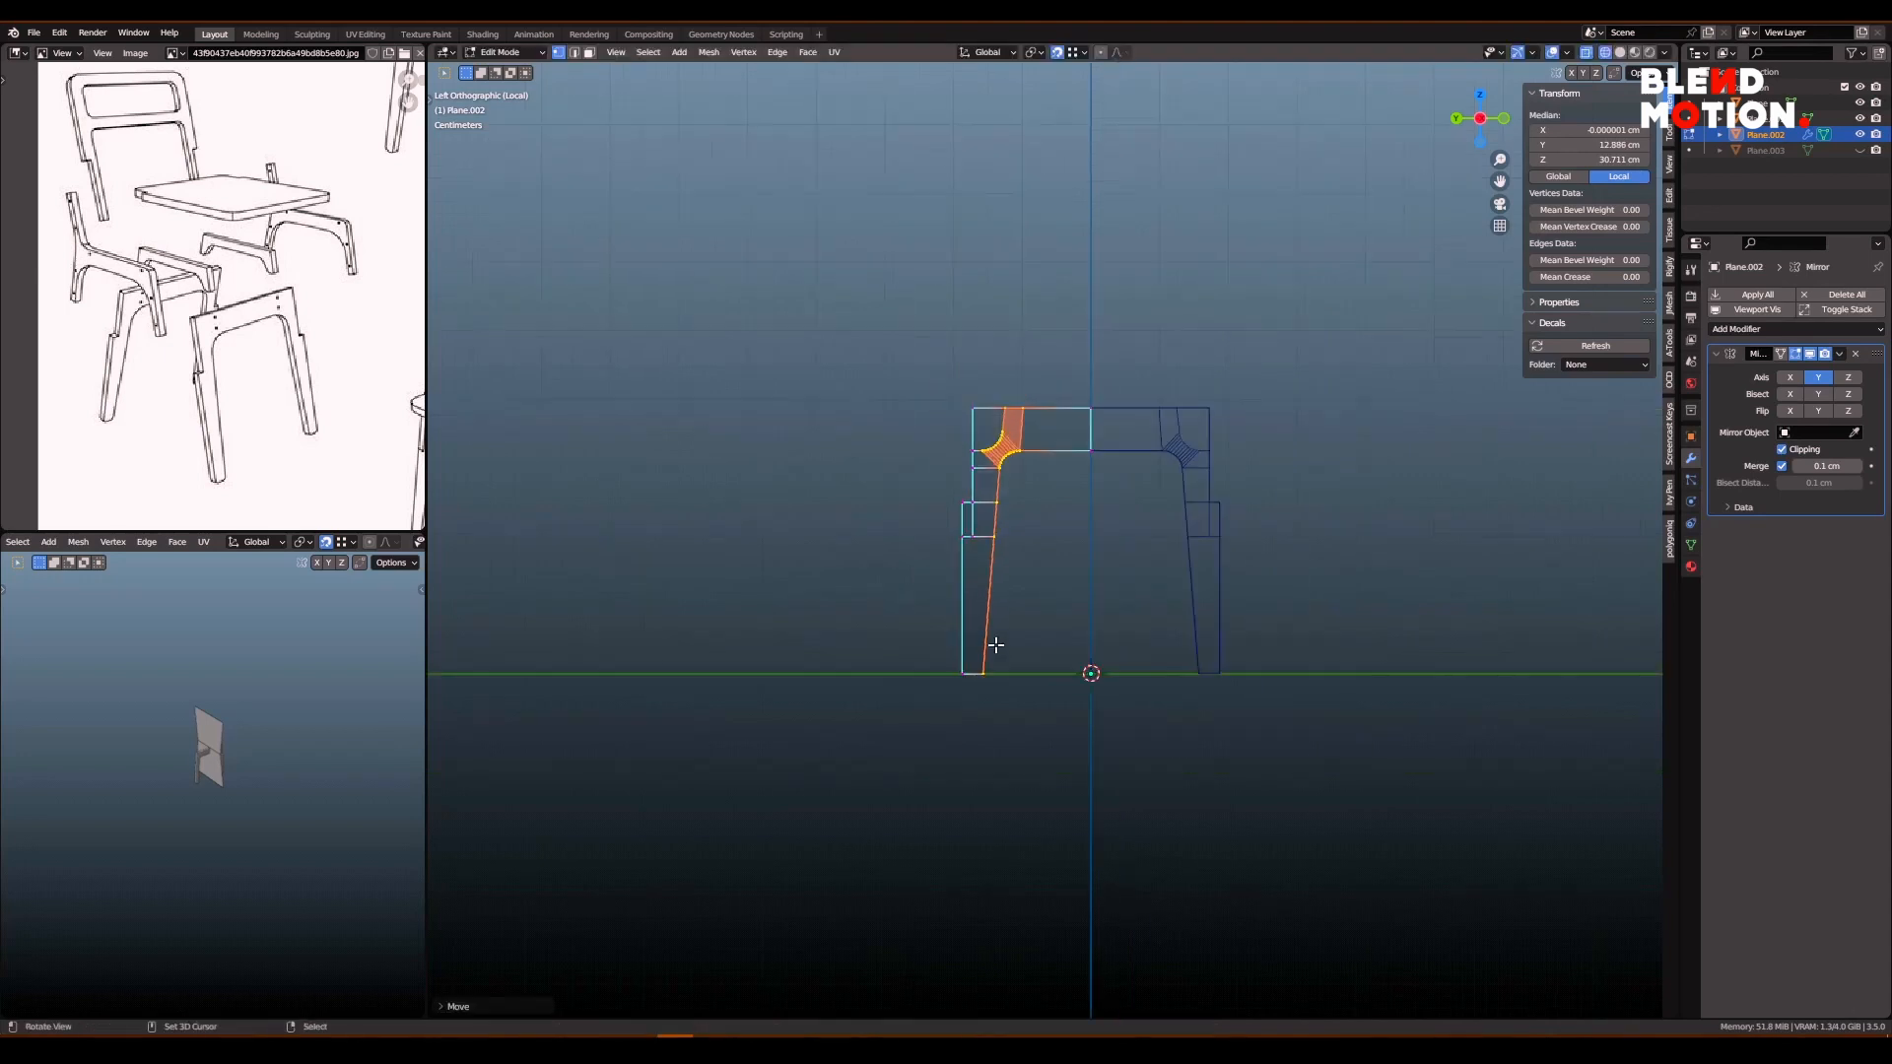
scroll(1064, 636, up, 5)
middle_drag(1035, 595, 1060, 438)
key(2)
scroll(1065, 634, down, 2)
click(960, 617)
scroll(999, 615, down, 2)
scroll(1043, 589, down, 2)
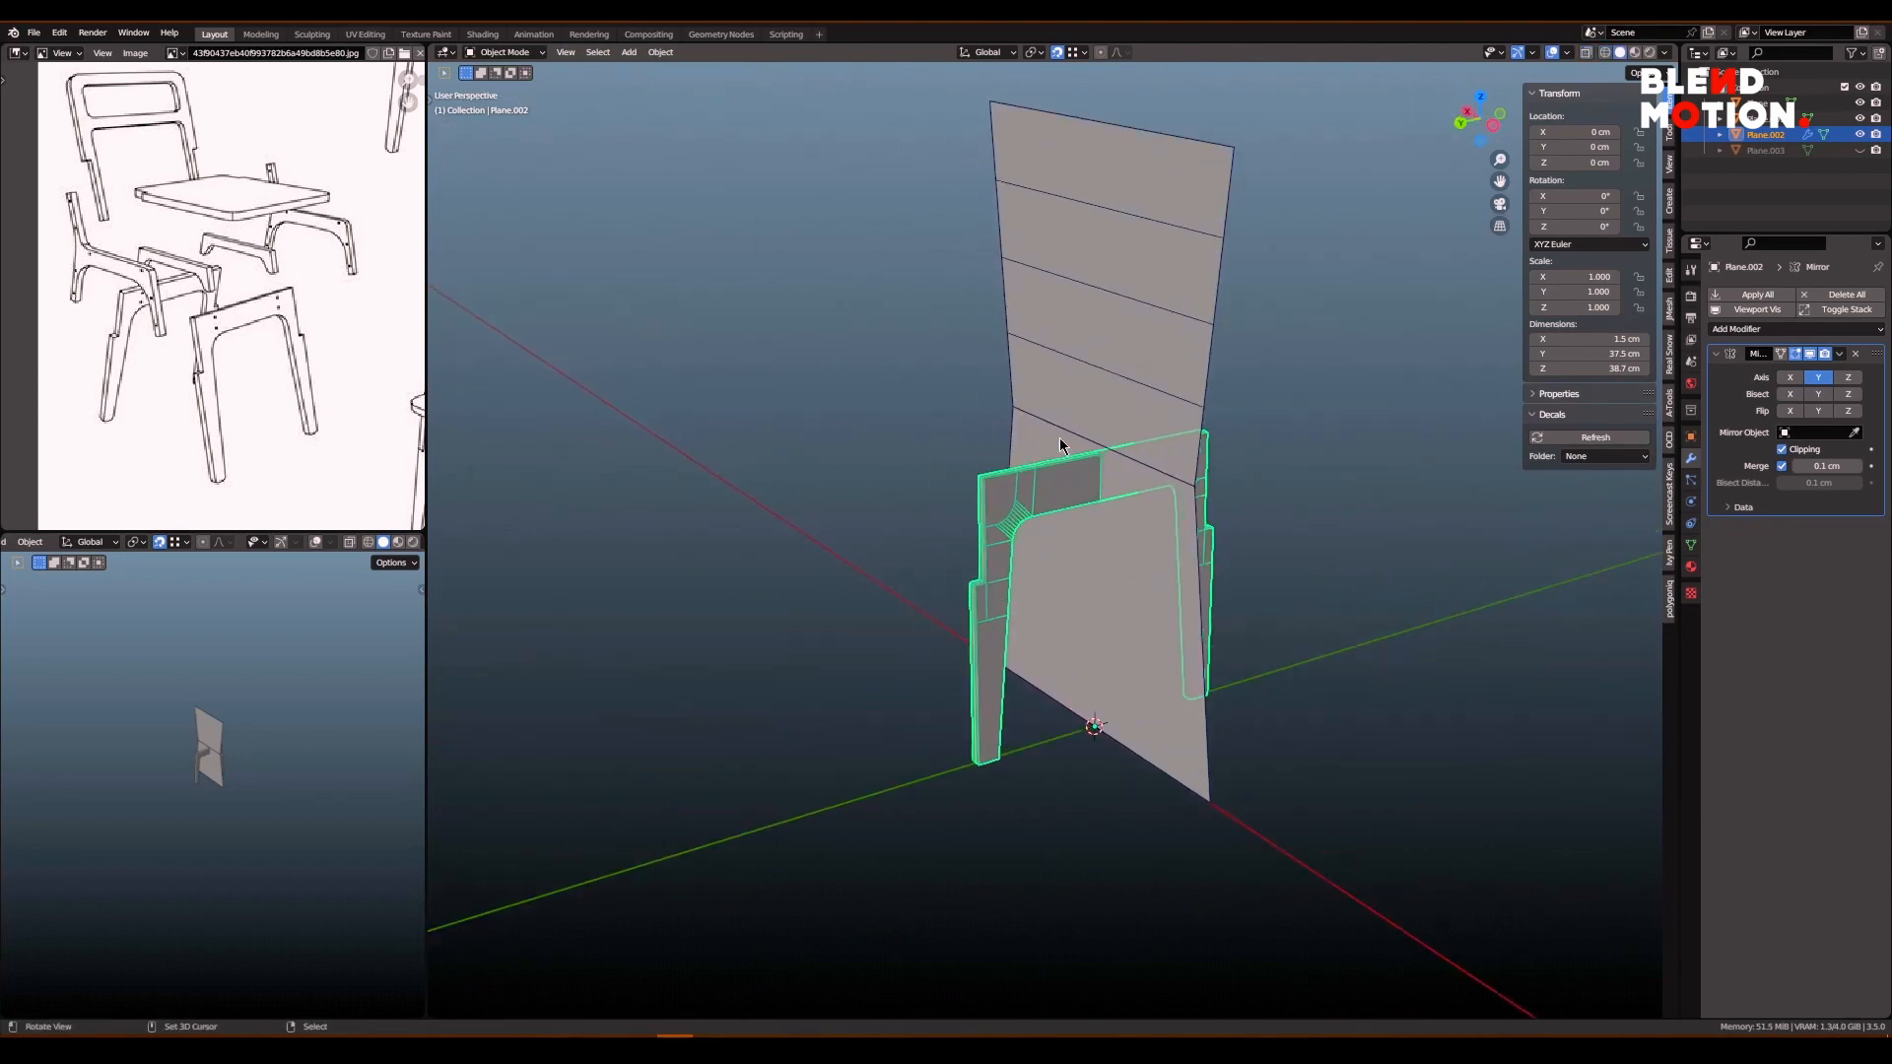
- Select the upper plane above the leg frame in the left view and hide it
click(1060, 438)
click(1195, 762)
alt+middle_drag(1194, 761, 1172, 653)
click(1098, 268)
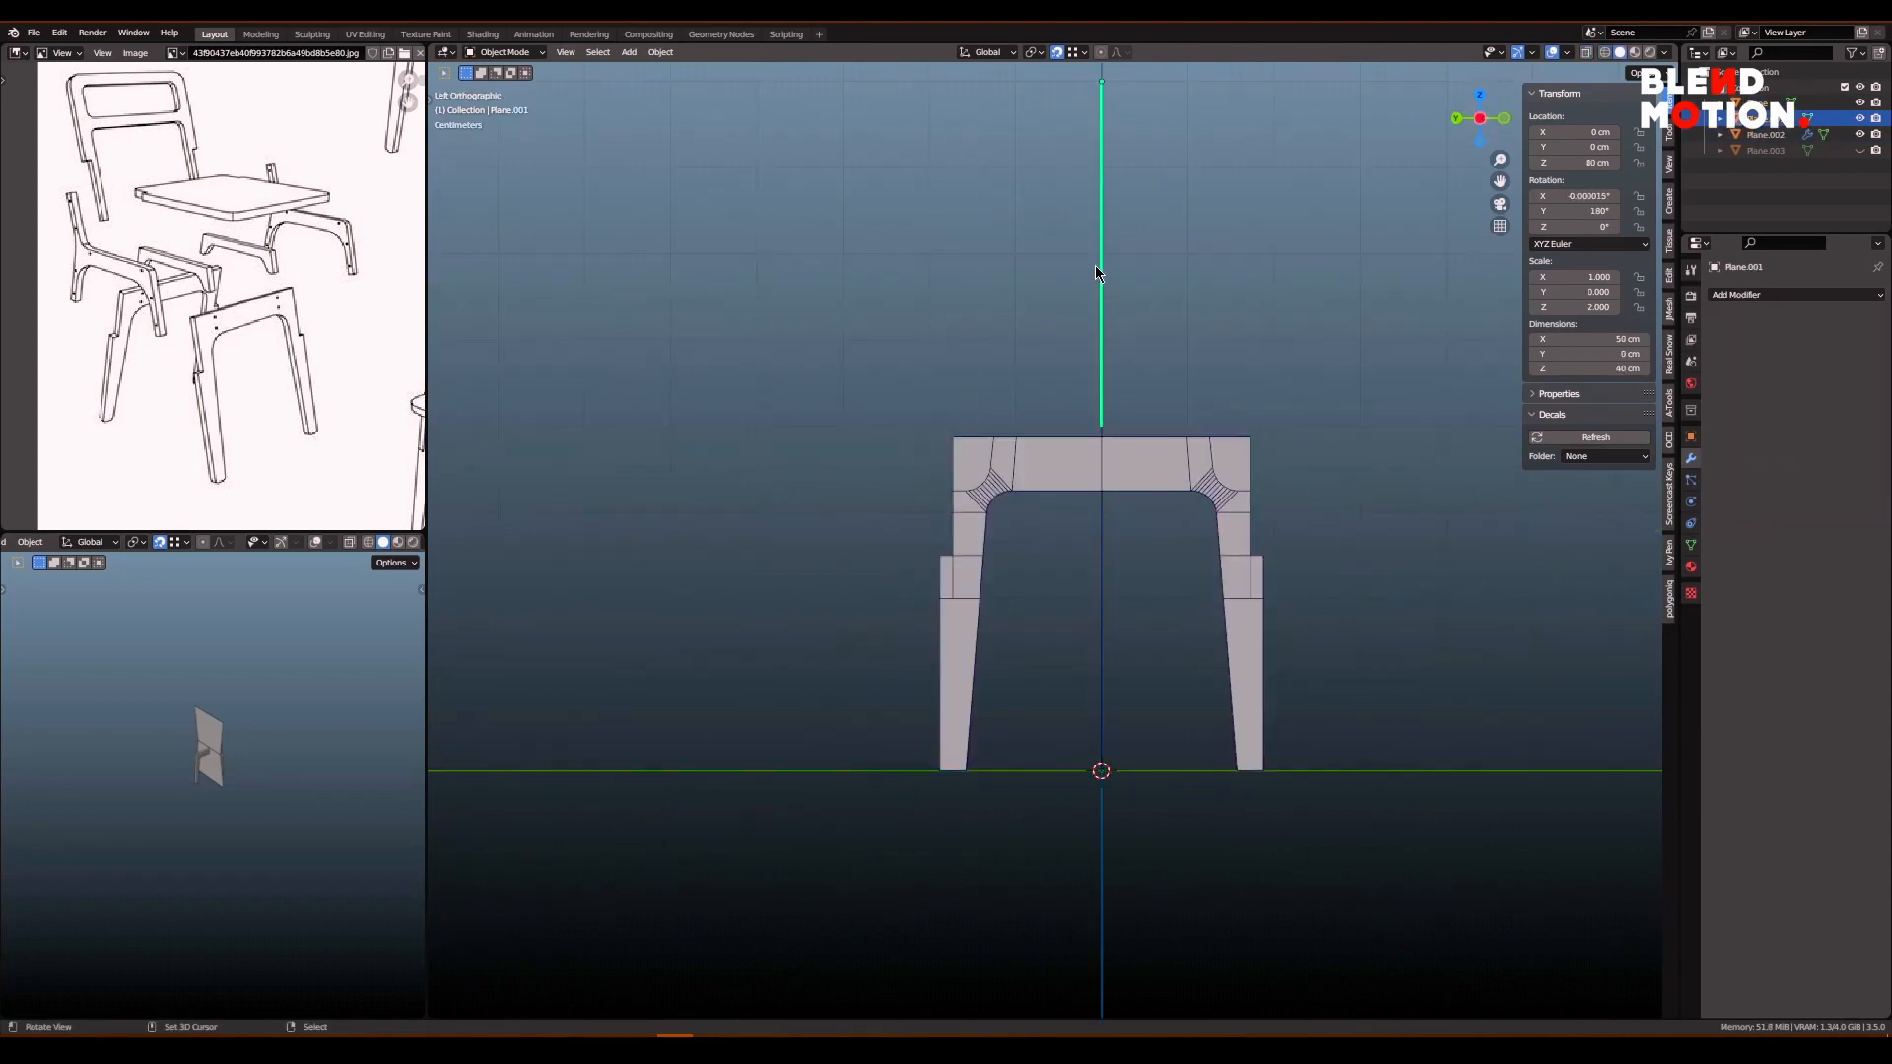
key(h)
- Add a horizontal loop cut to the lower plane in front view and slide it onto the leg frame's notch edge
click(1102, 376)
alt+middle_drag(1103, 377, 1061, 344)
scroll(1132, 595, up, 2)
key(ctrl+Tab)
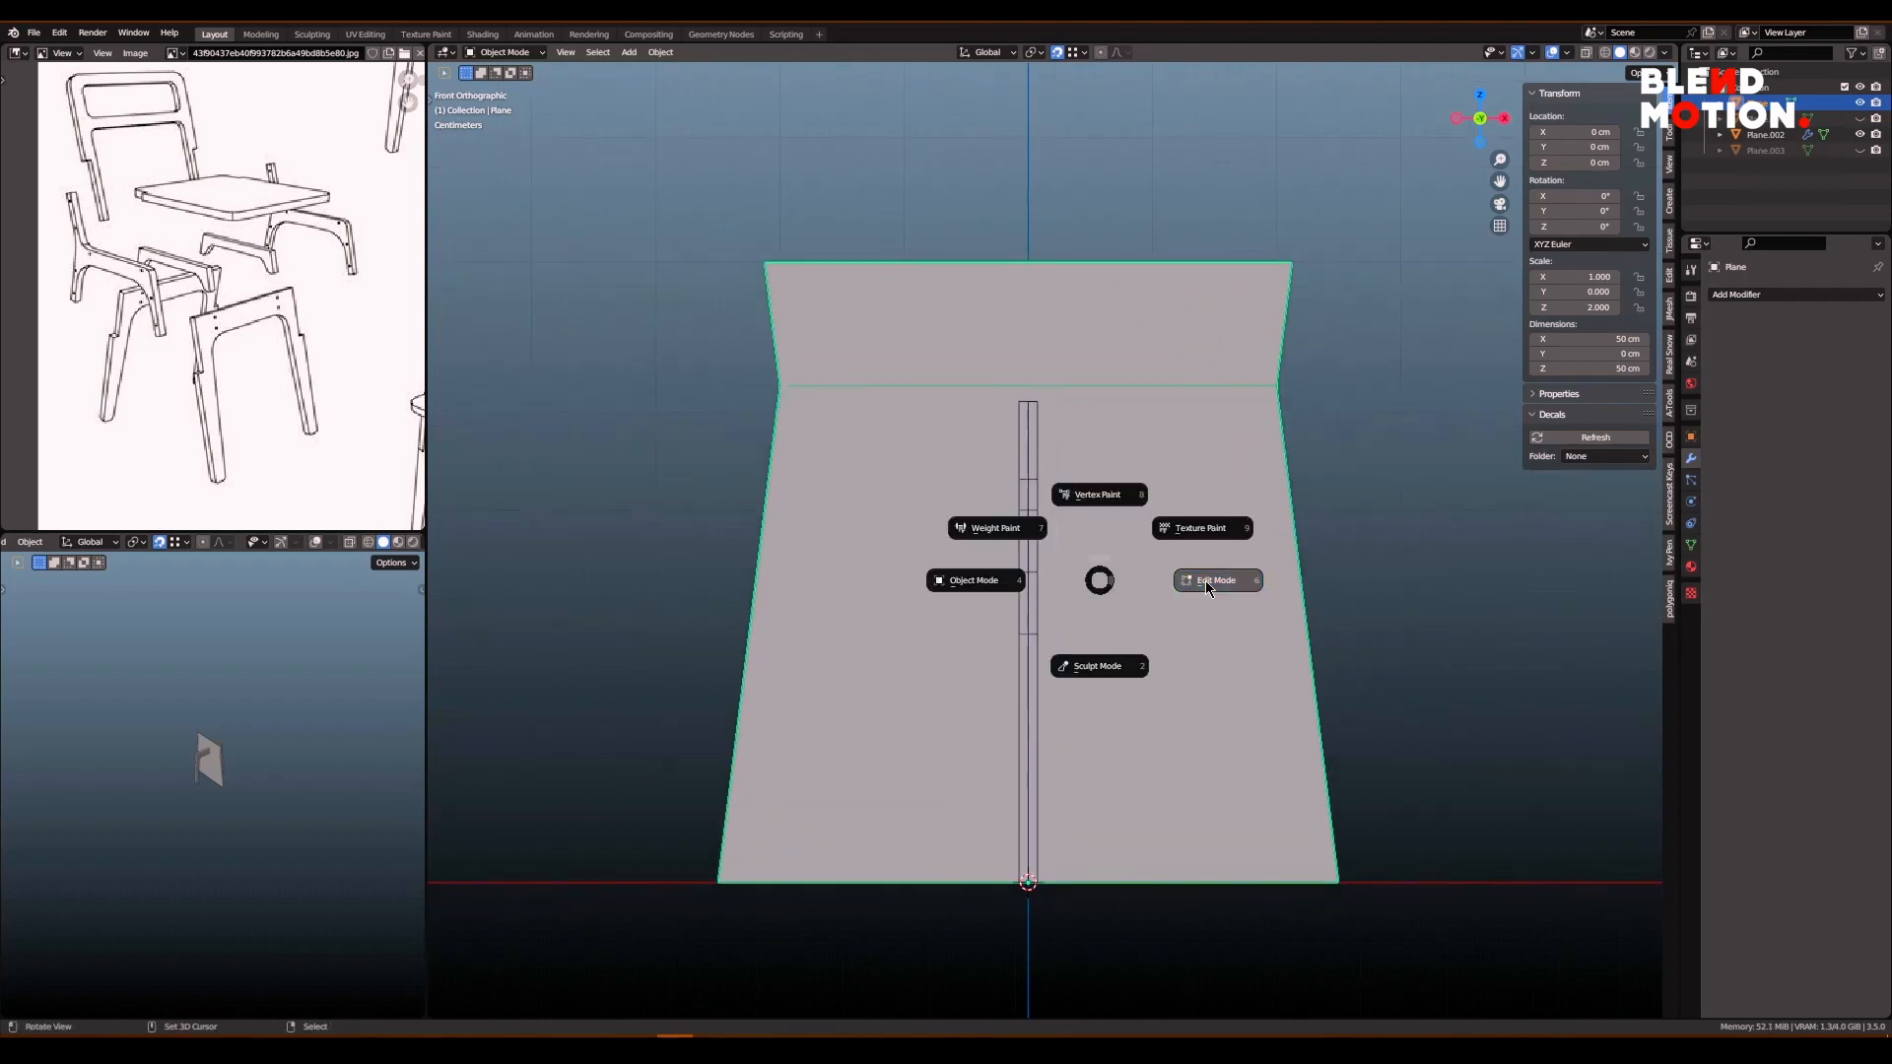
click(1156, 578)
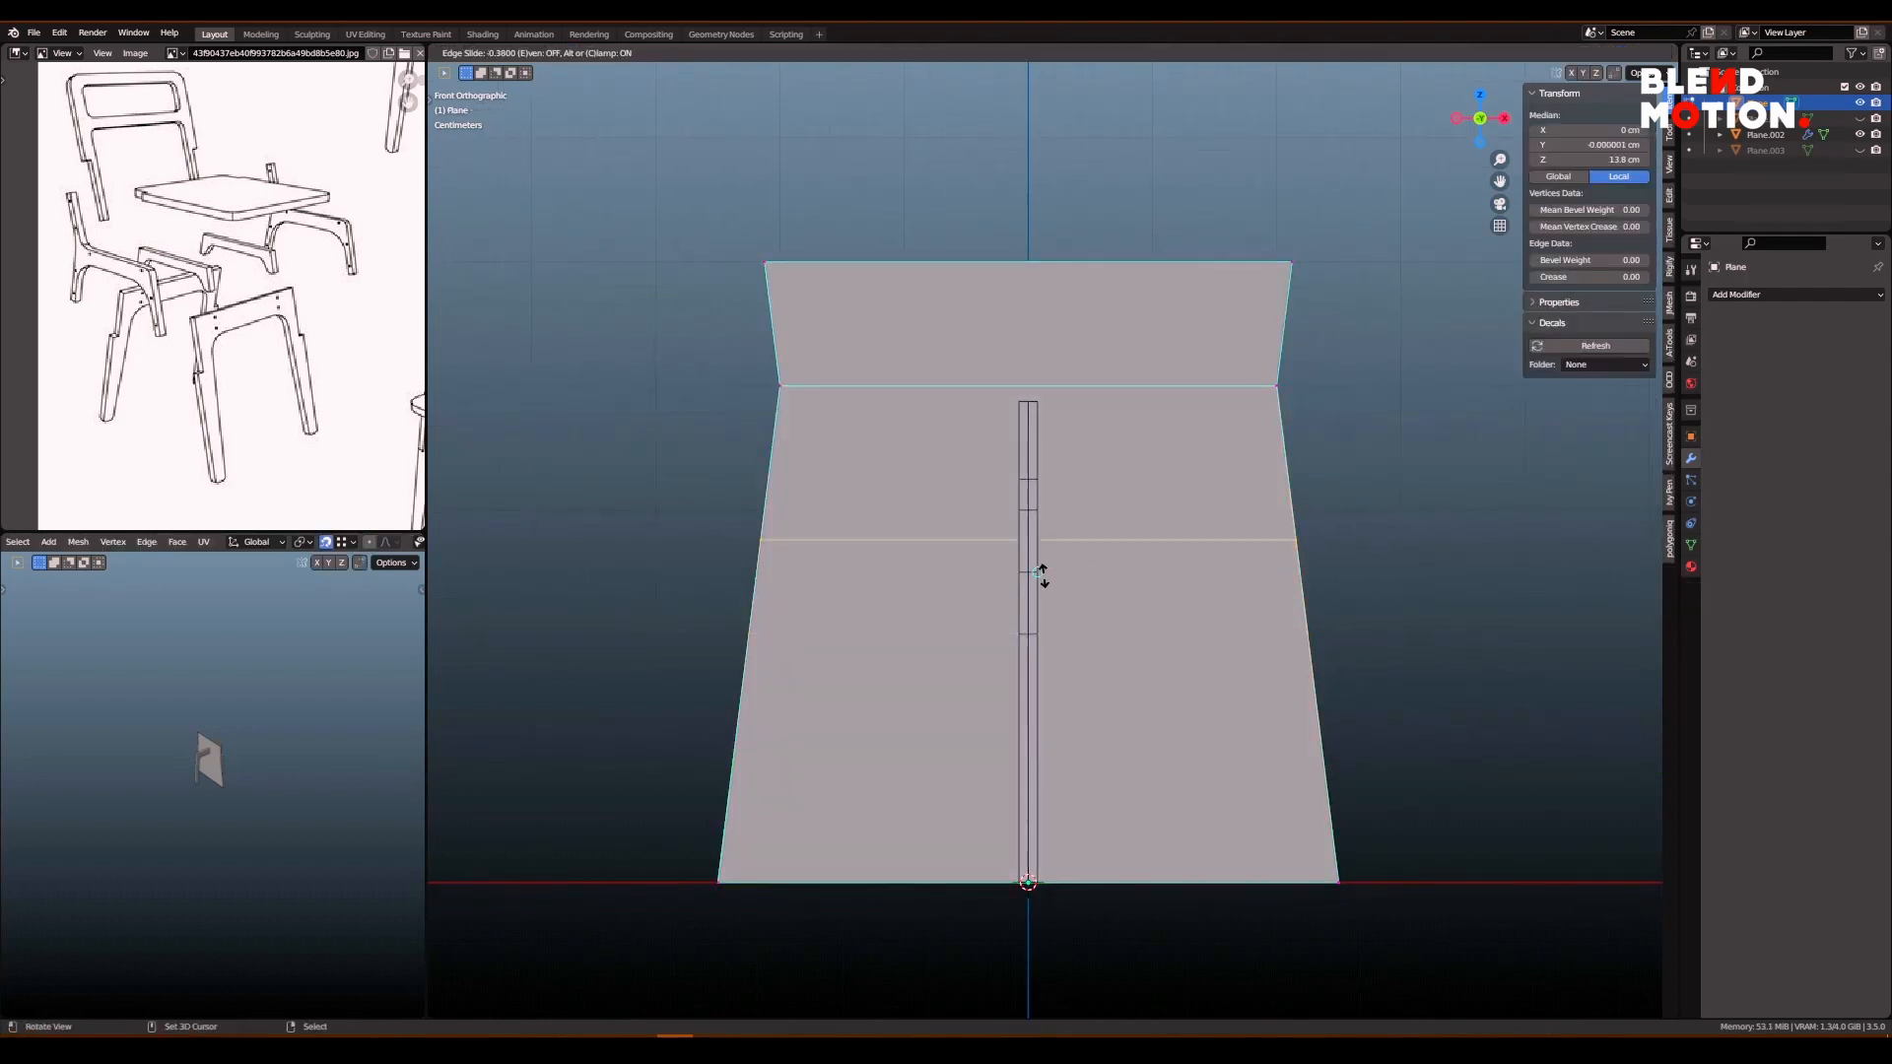
scroll(1043, 576, up, 7)
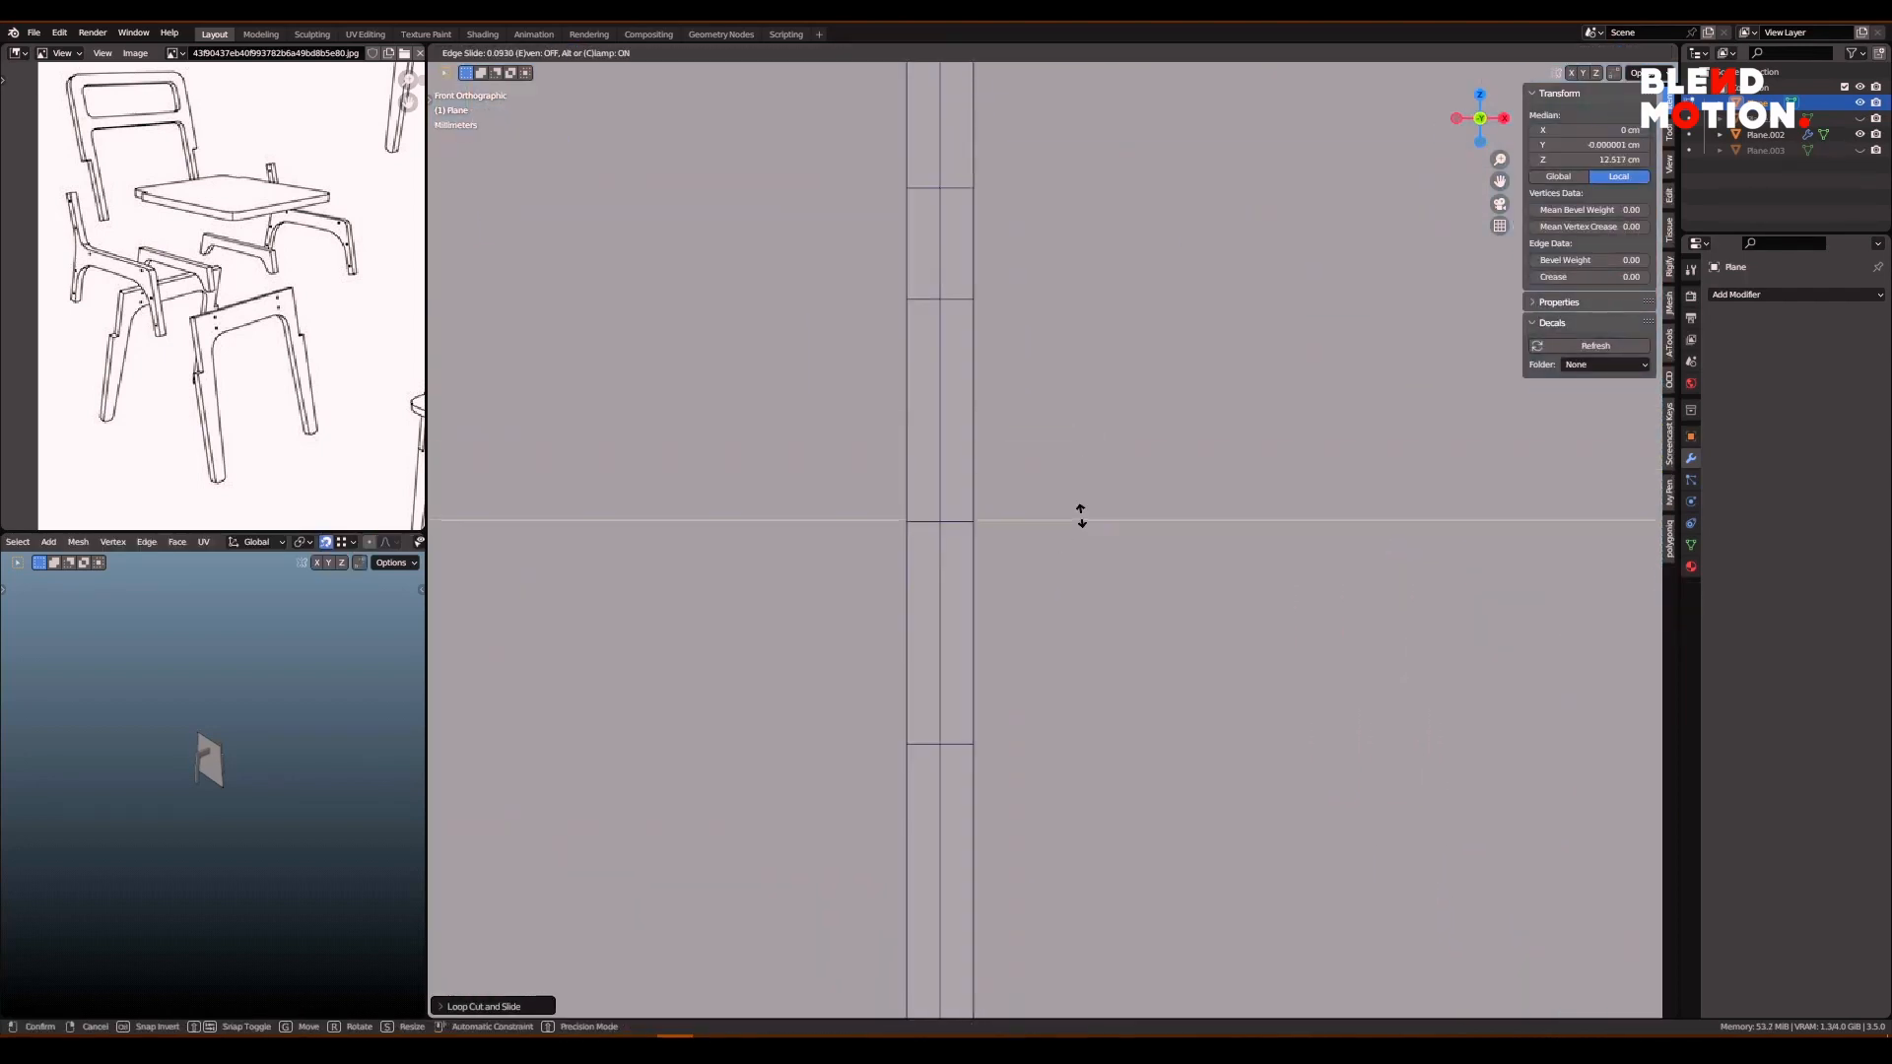
click(1082, 523)
- Return to Object Mode, unhide and select the thin guide board, and switch the front view to wireframe
middle_drag(1081, 523, 1063, 506)
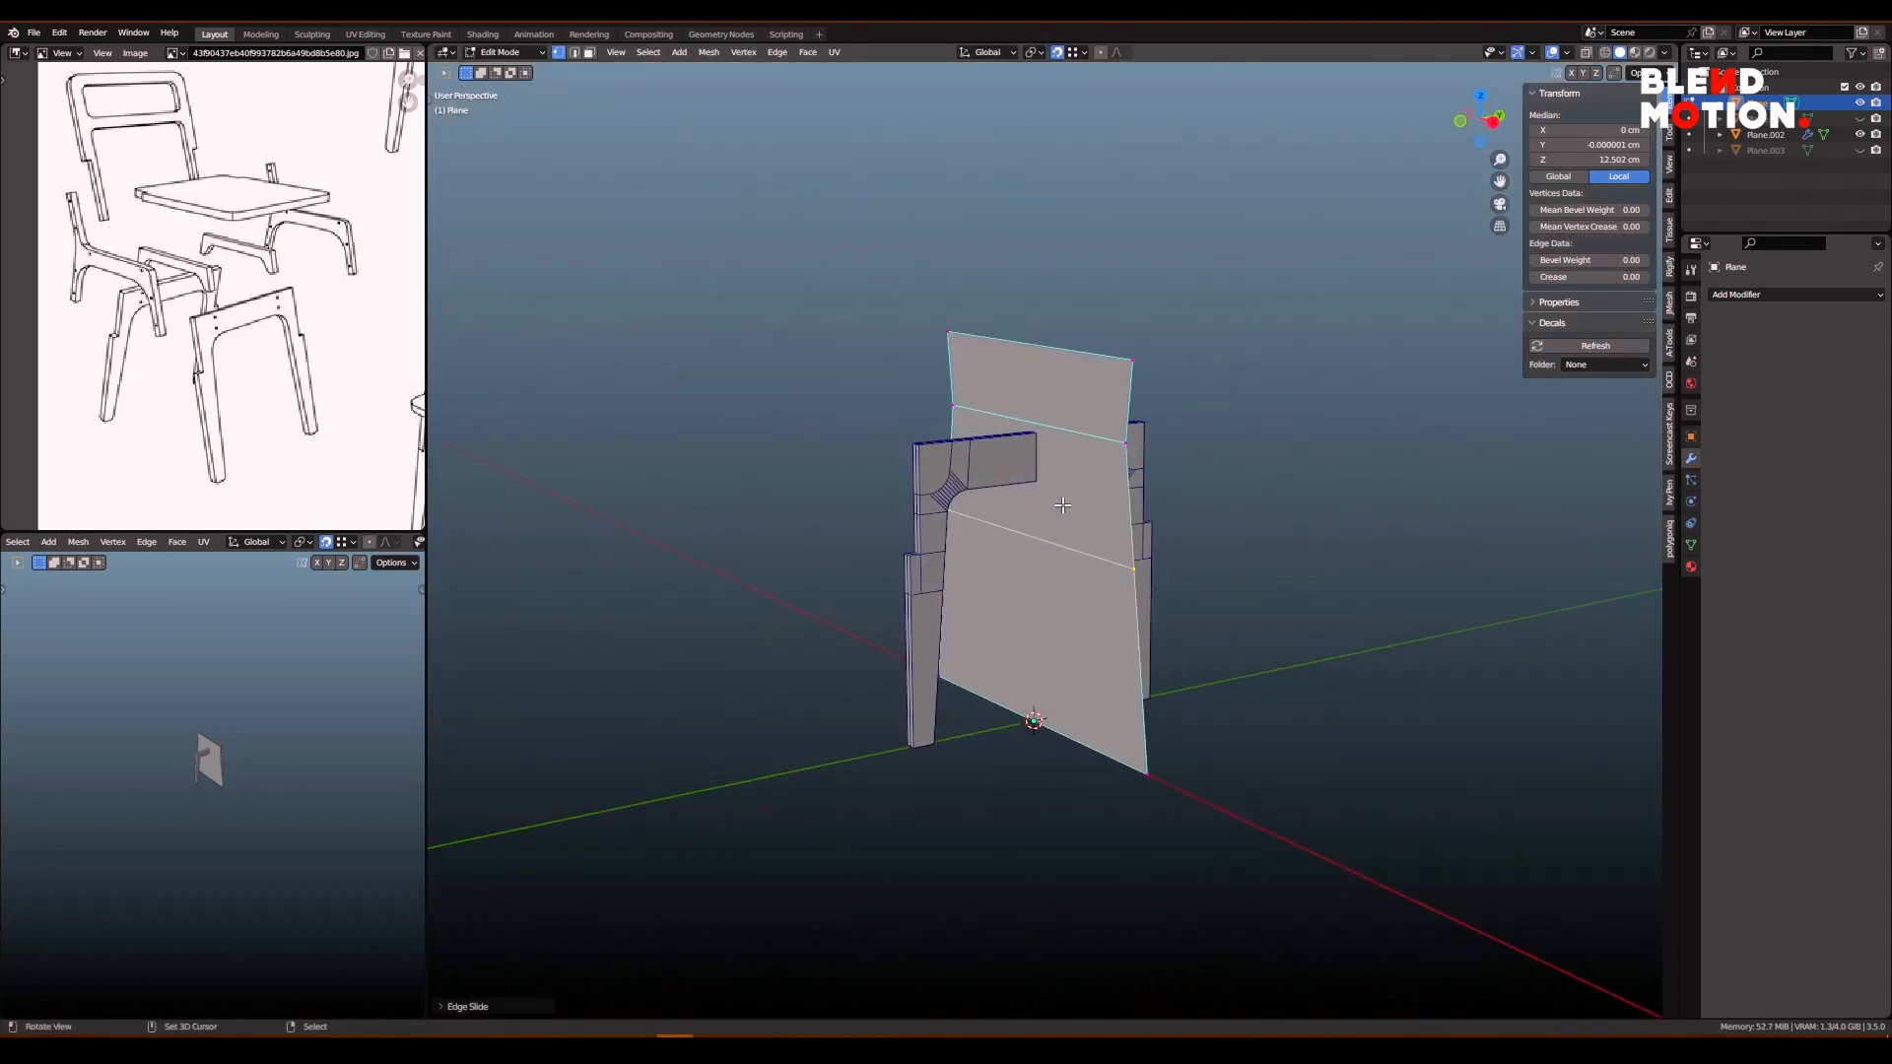
scroll(1062, 505, up, 1)
mouse_move(1062, 505)
middle_down()
mouse_move(1111, 516)
mouse_move(1075, 506)
middle_up()
key(KP_1)
scroll(1057, 493, up, 2)
scroll(1057, 489, down, 1)
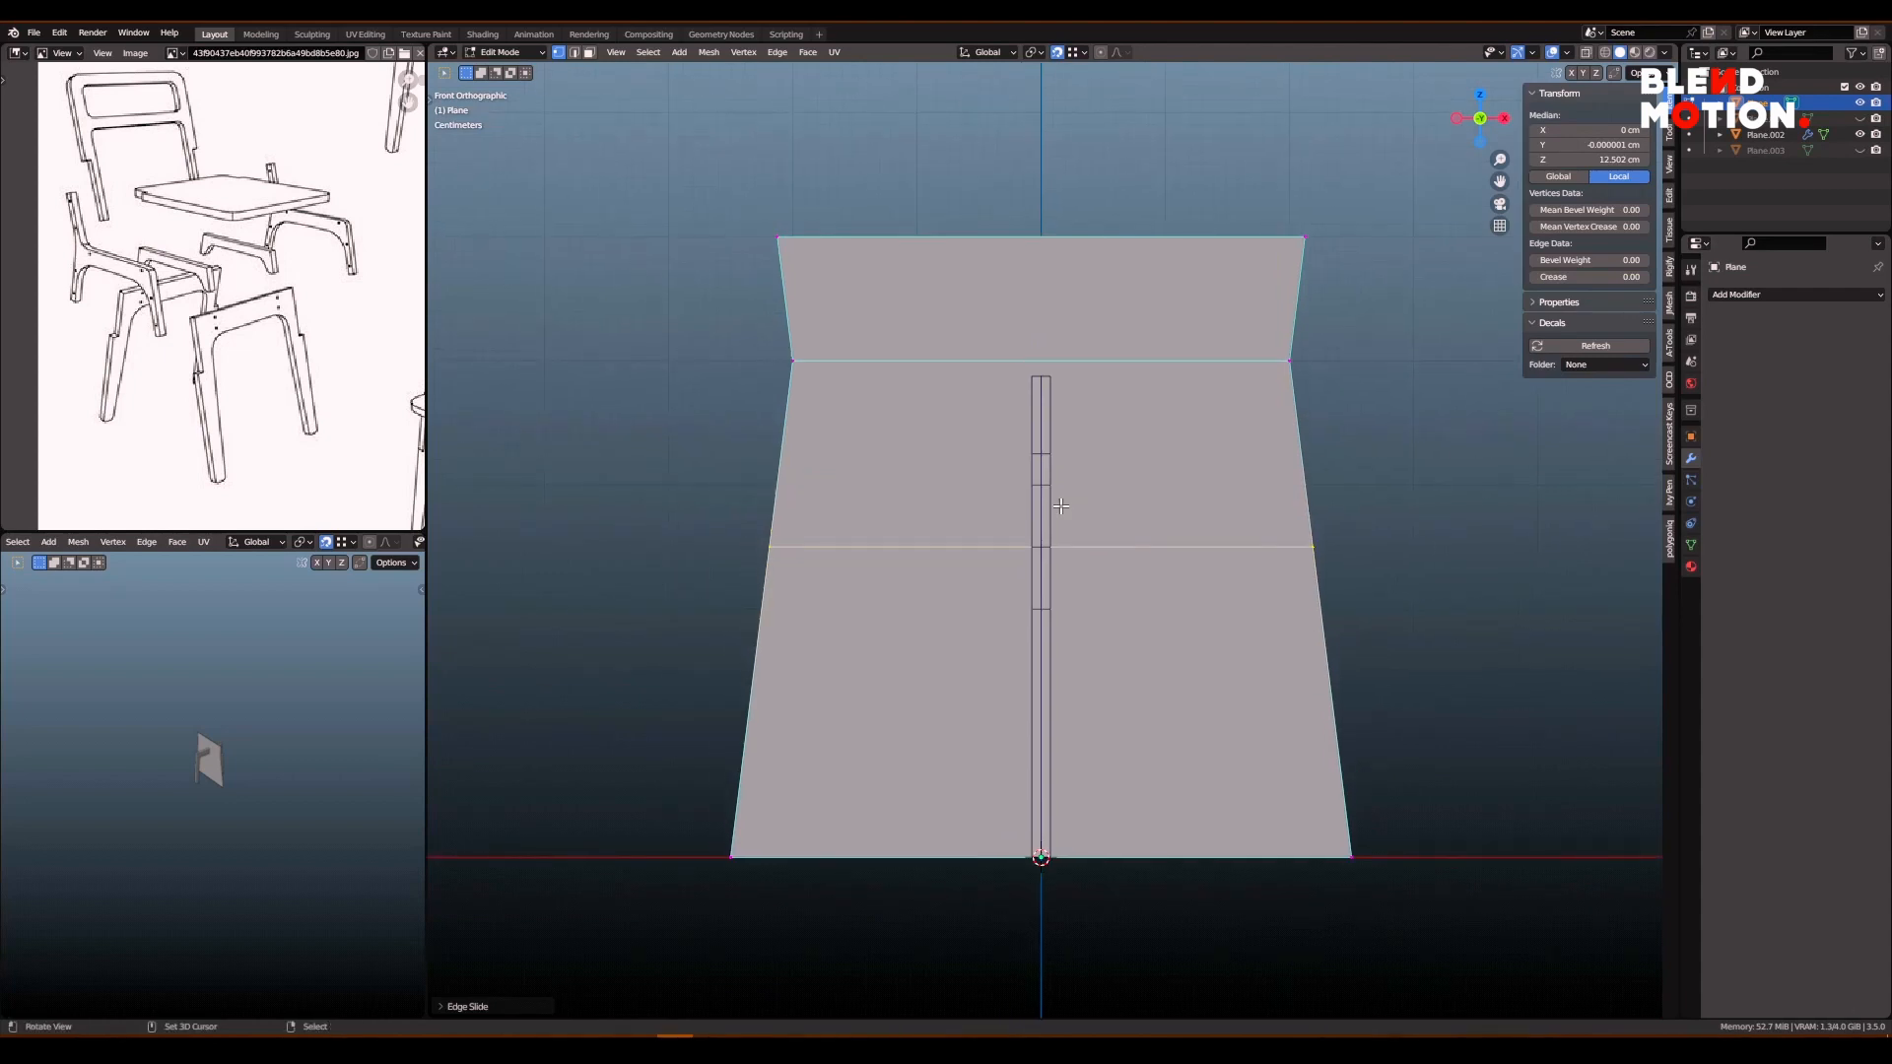
key(ctrl+Tab)
click(1054, 522)
click(1860, 151)
click(1766, 151)
key(shift+z)
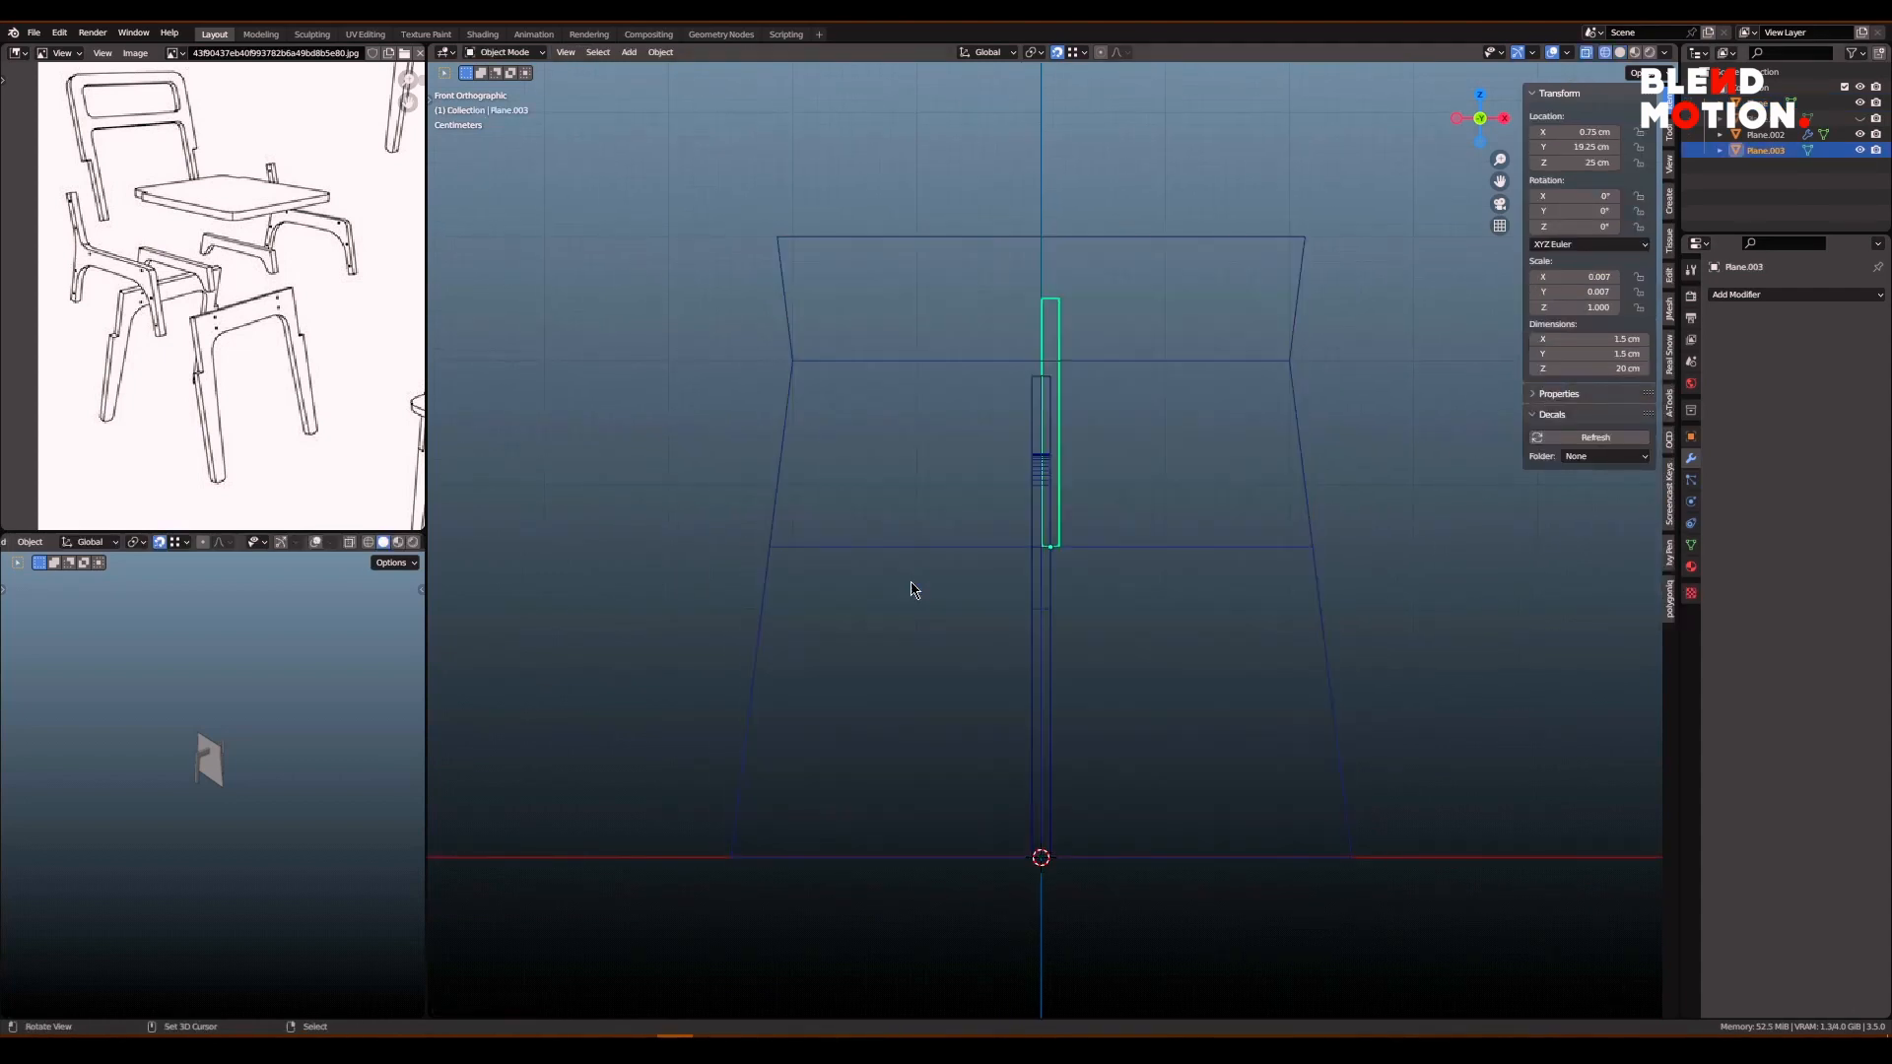
- Move the thin guide board along X to the lower plane's slanted outer edge at the new loop cut
scroll(913, 585, up, 1)
shift+middle_drag(1064, 550, 1094, 550)
key(g)
key(x)
click(746, 548)
shift+middle_drag(808, 464, 932, 494)
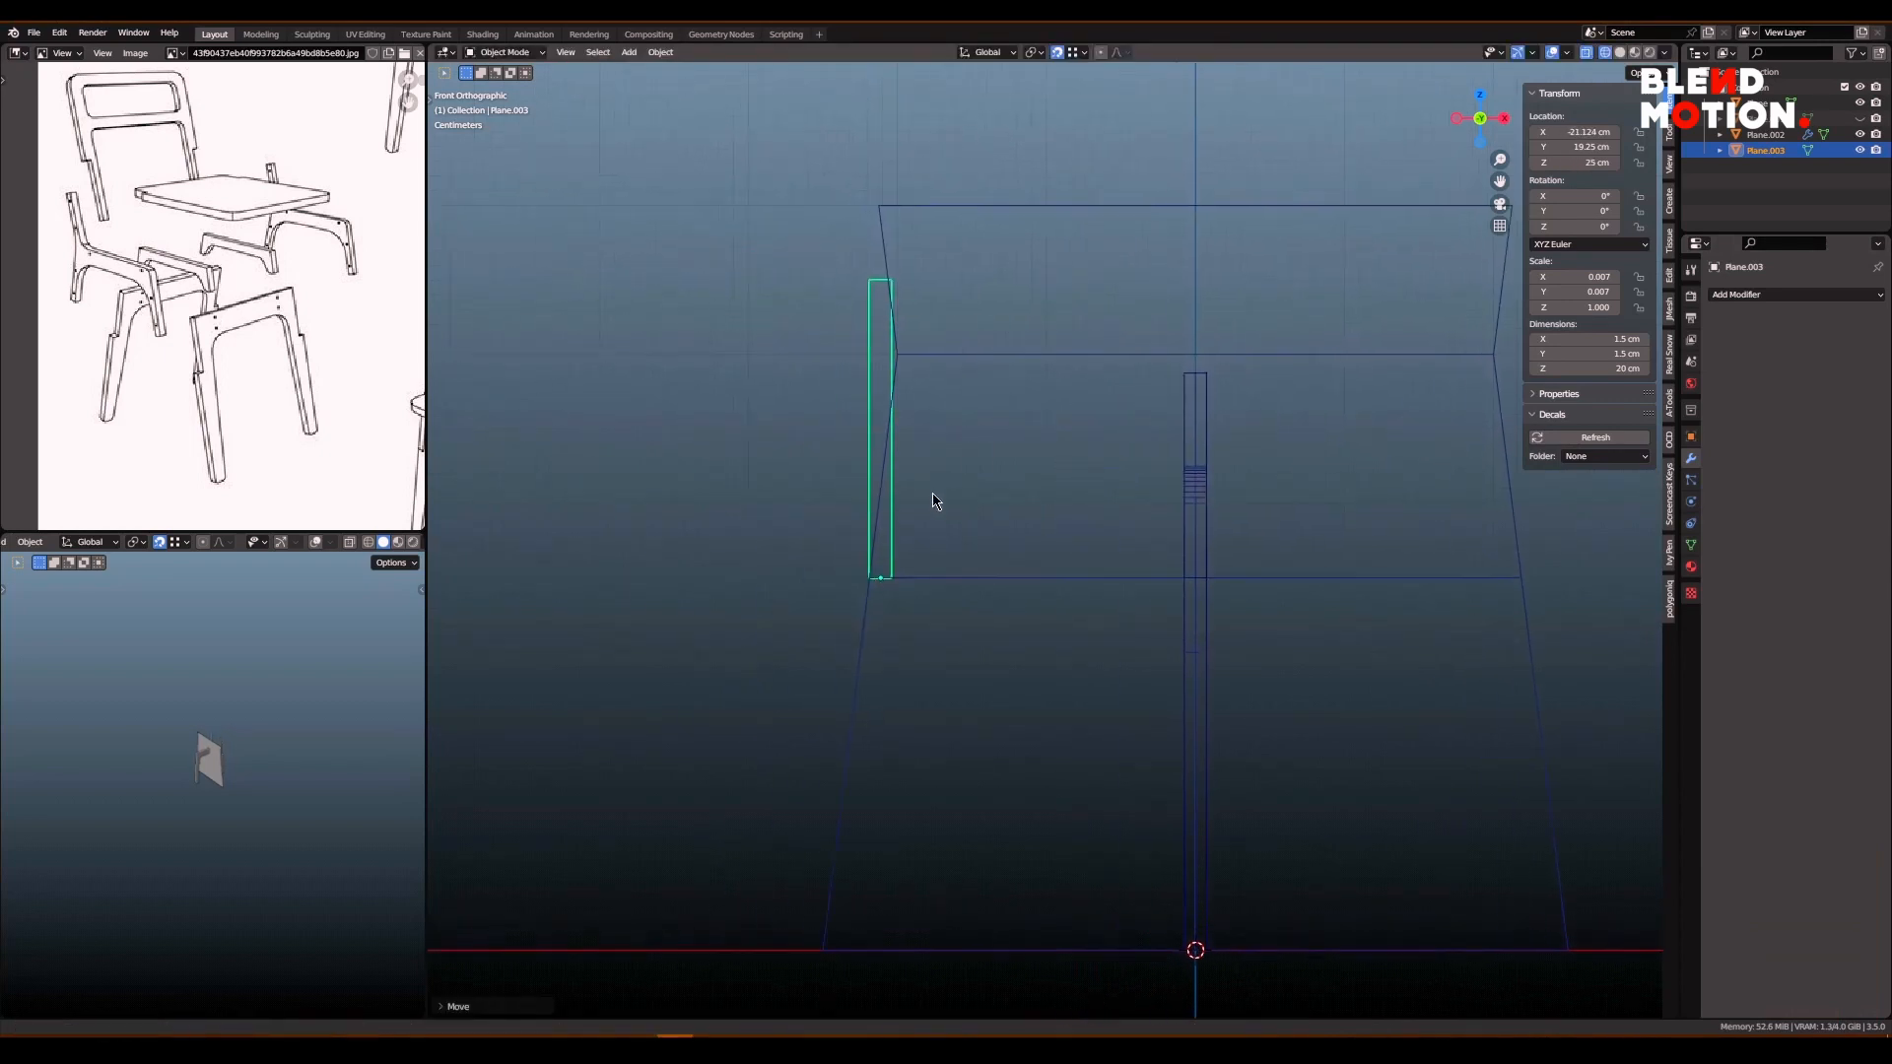
- Lower the guide board's top vertices along Z to the plane's upper crease line
scroll(930, 416, up, 2)
mouse_move(930, 416)
shift+middle_down()
mouse_move(896, 396)
mouse_move(912, 372)
mouse_move(900, 397)
shift+middle_up()
key(ctrl+Tab)
click(946, 345)
key(g)
key(z)
click(887, 325)
- Try shifting the guide board's top vertices along X onto the plane's crease corner
scroll(900, 396, up, 1)
key(g)
key(x)
click(957, 382)
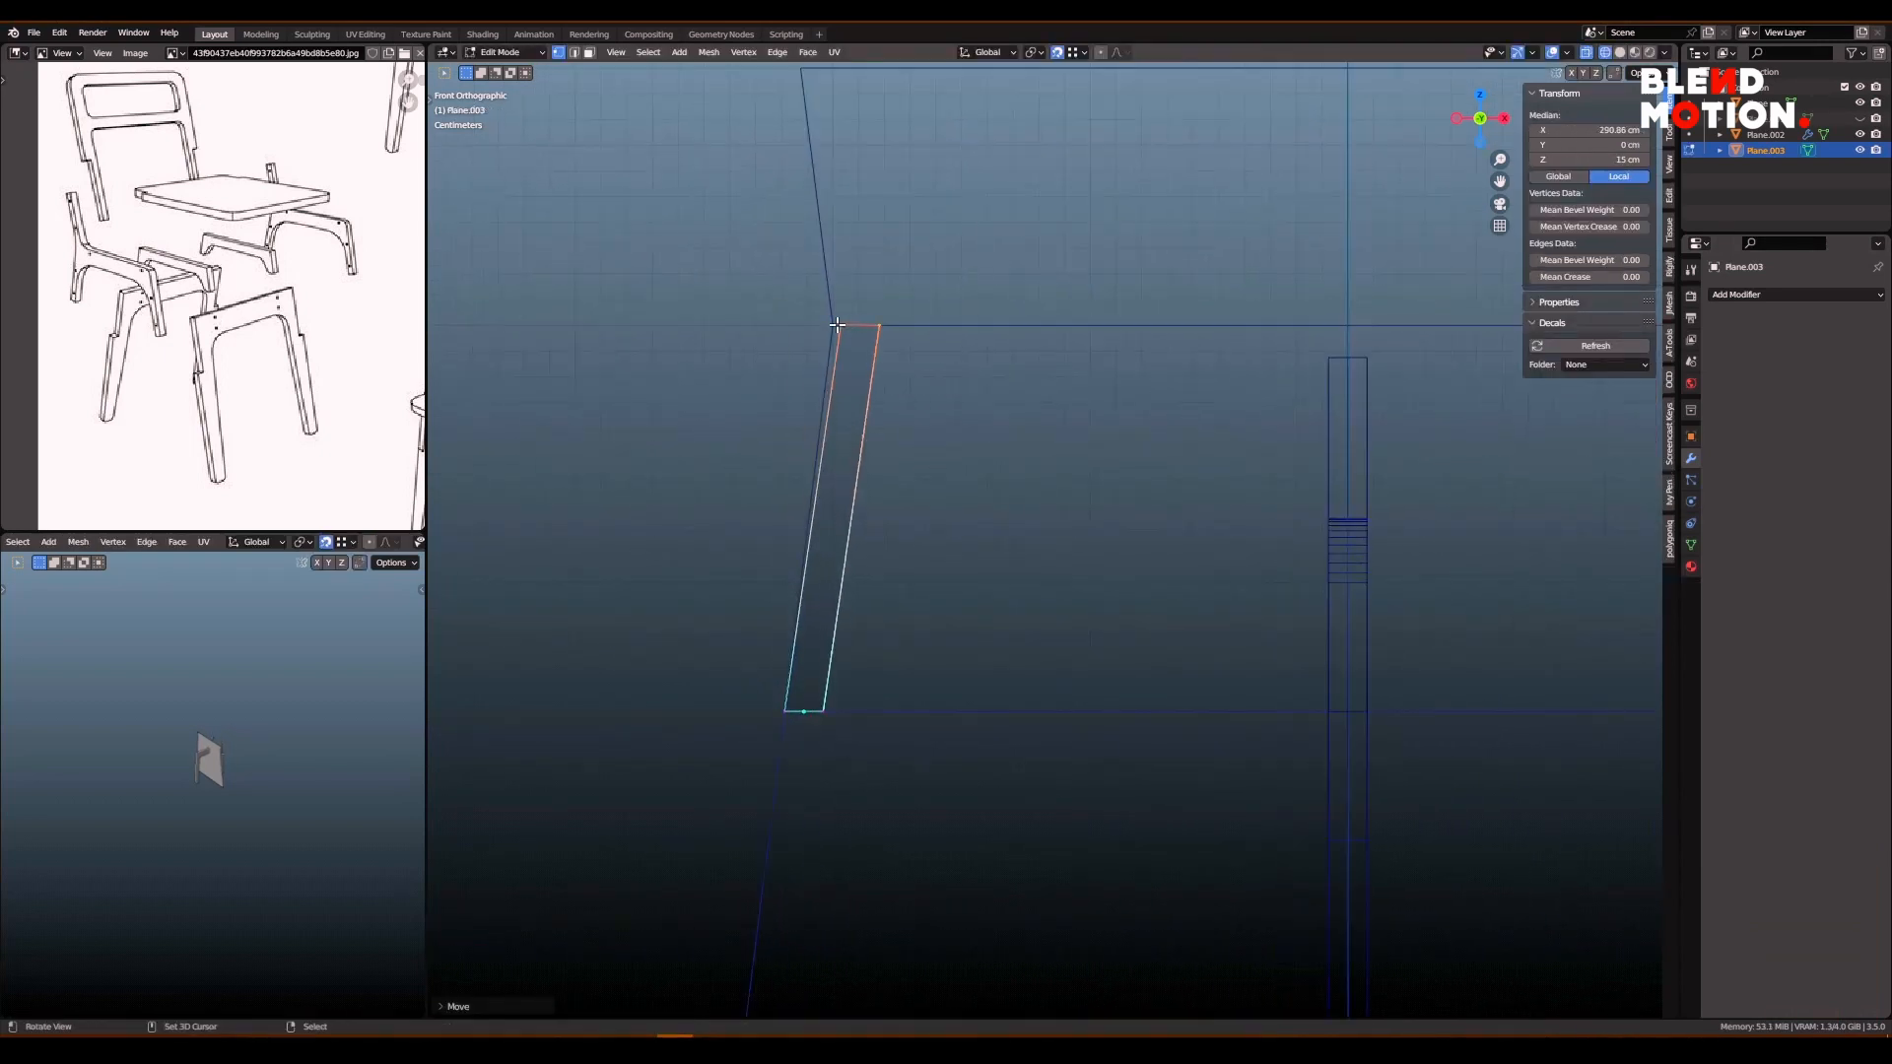
scroll(955, 396, down, 4)
shift+middle_drag(1057, 454, 946, 358)
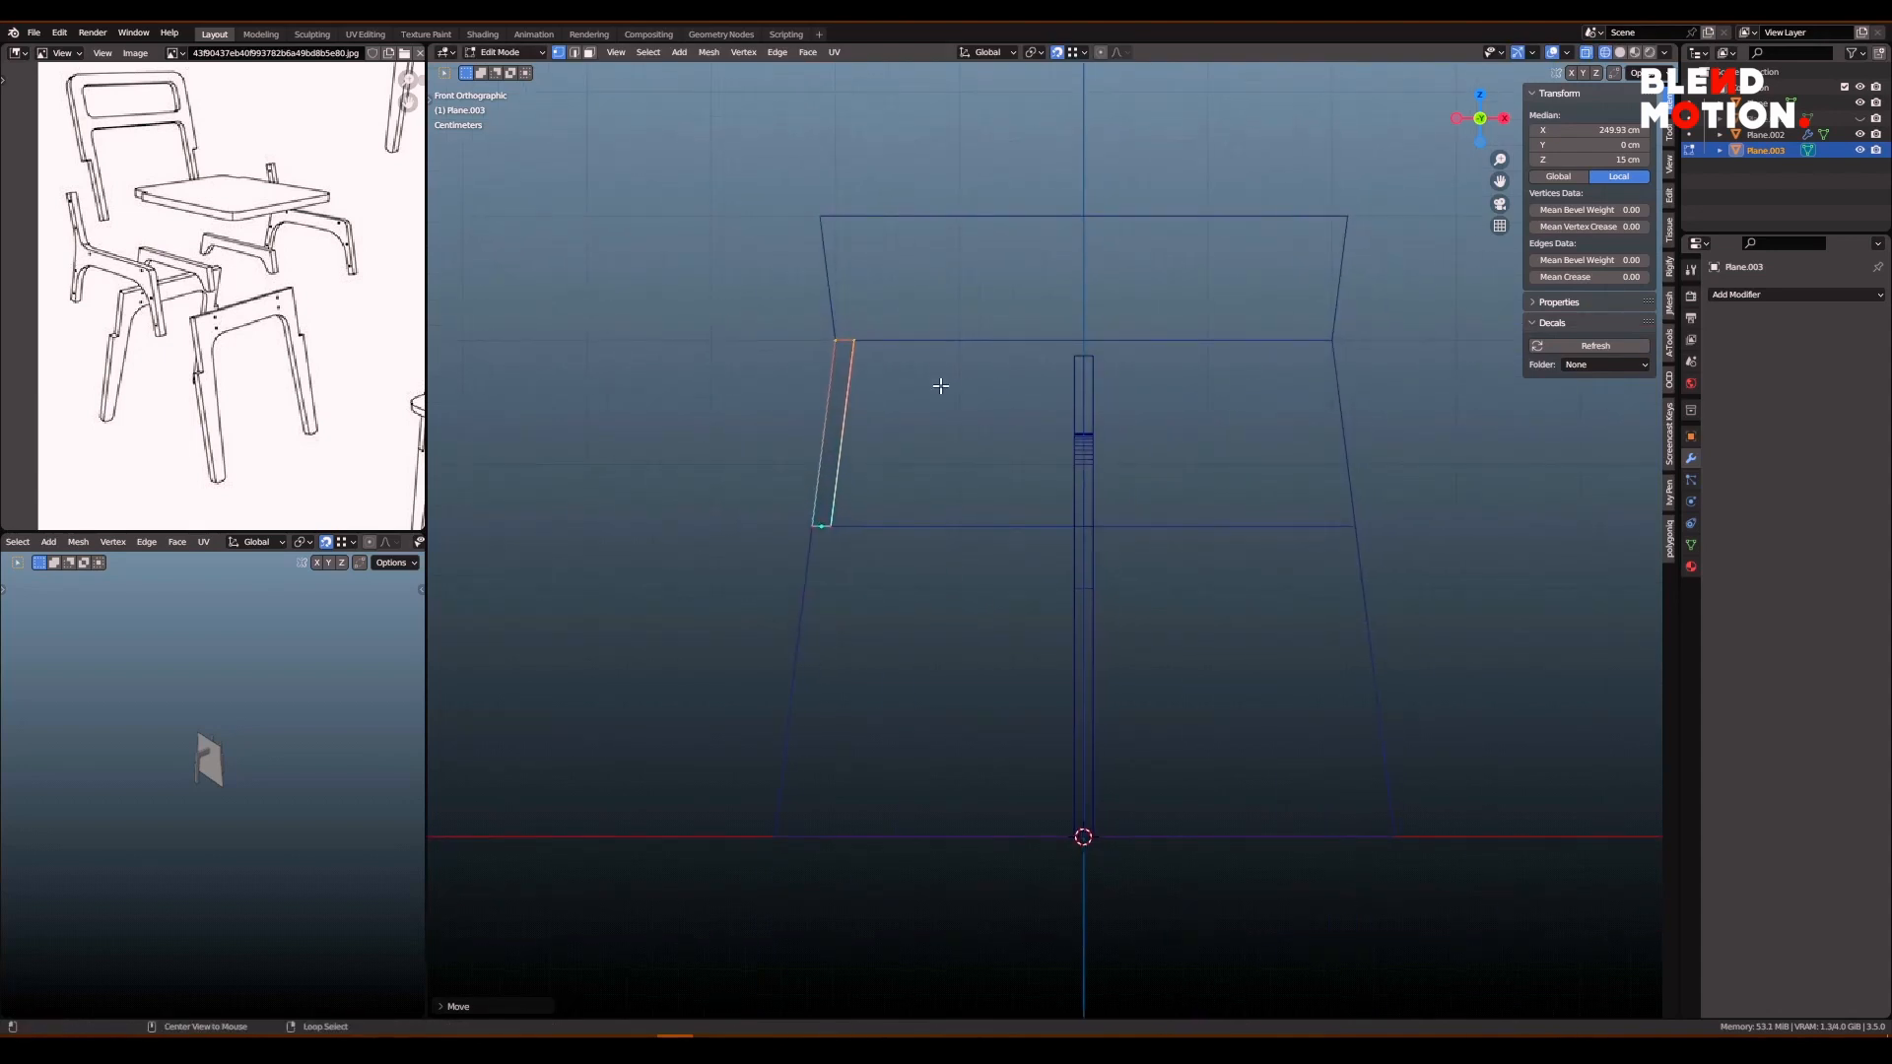
- Duplicate the straight guide board in Object Mode and place the copy beyond the plane's opposite side
key(ctrl+Tab)
click(857, 413)
key(shift+d)
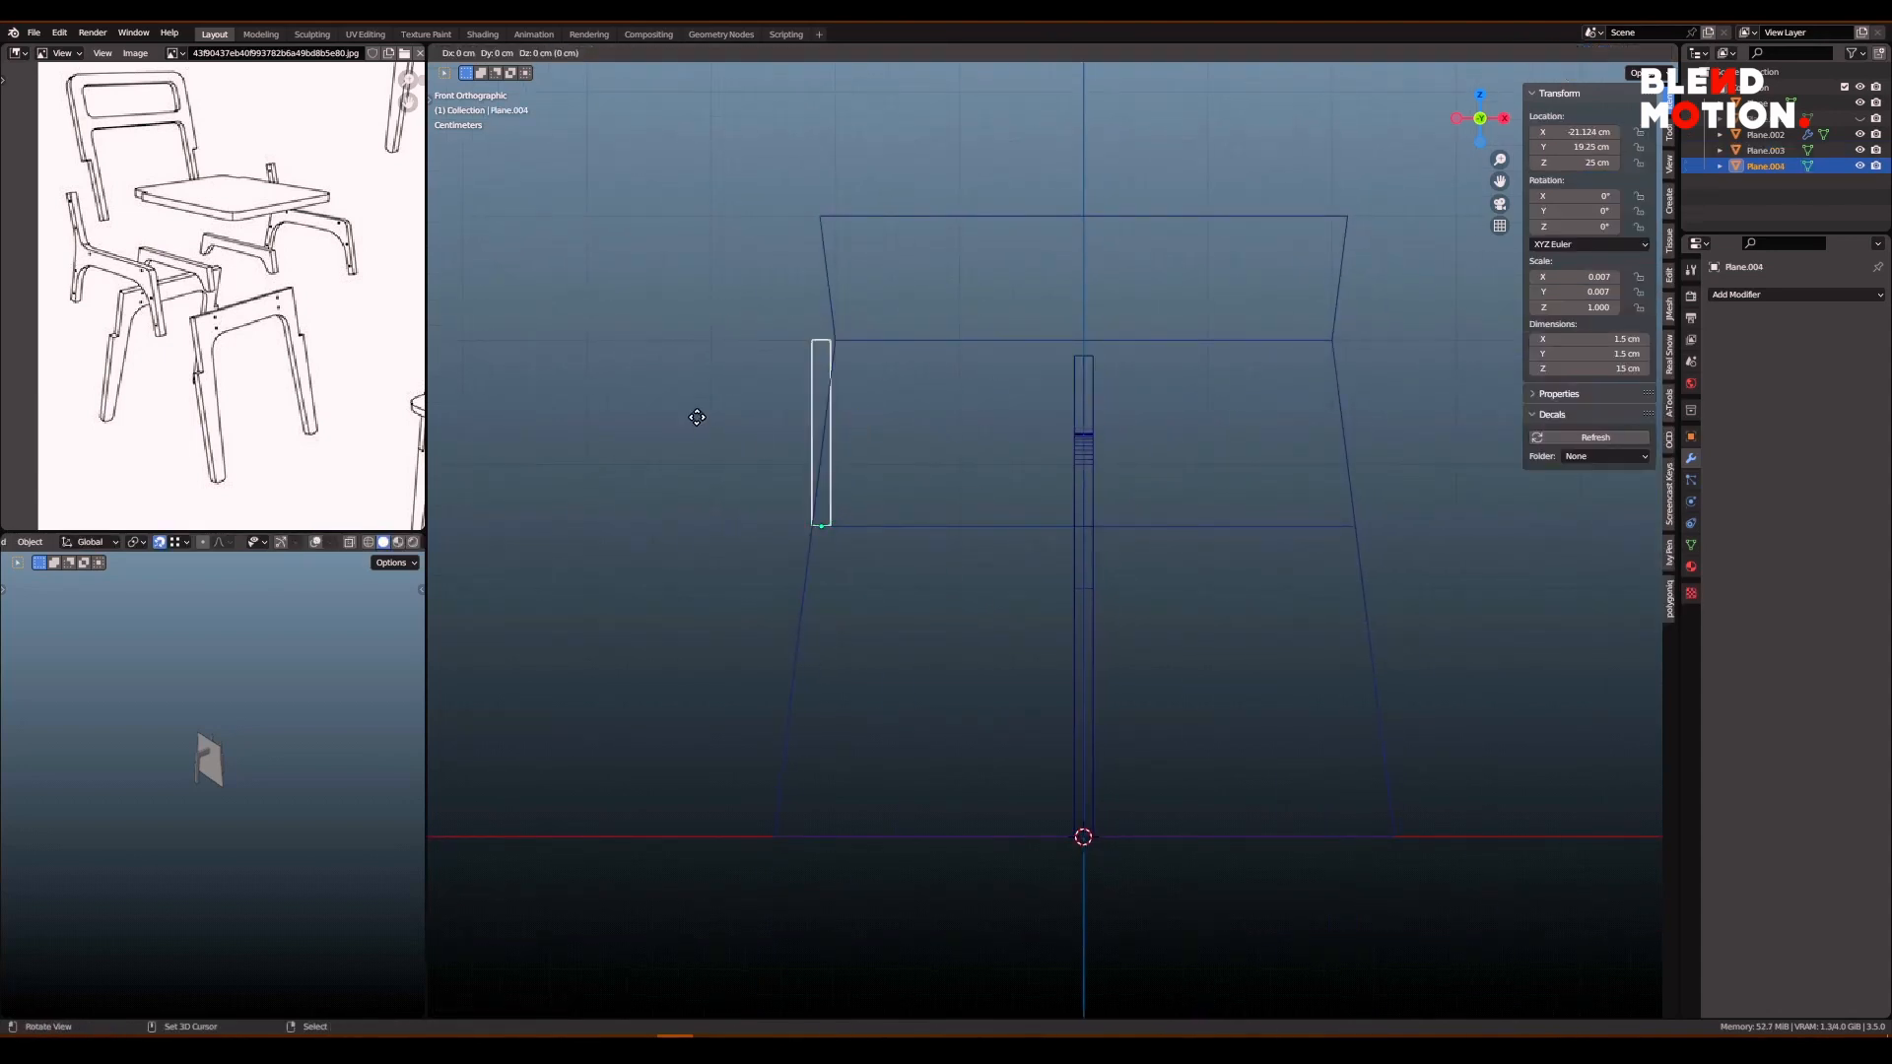
click(1335, 425)
- Duplicate the board copy along X and align the new one with the plane's opposite slanted edge at the loop cut
scroll(1364, 473, up, 2)
shift+middle_drag(1364, 473, 1216, 501)
key(shift+d)
key(x)
click(1246, 519)
scroll(1222, 505, up, 2)
key(g)
key(x)
click(1286, 547)
- Shift the new copy's top vertices along X to the plane's crease corner and return to Object Mode
shift+middle_drag(1264, 300, 1259, 497)
key(Tab)
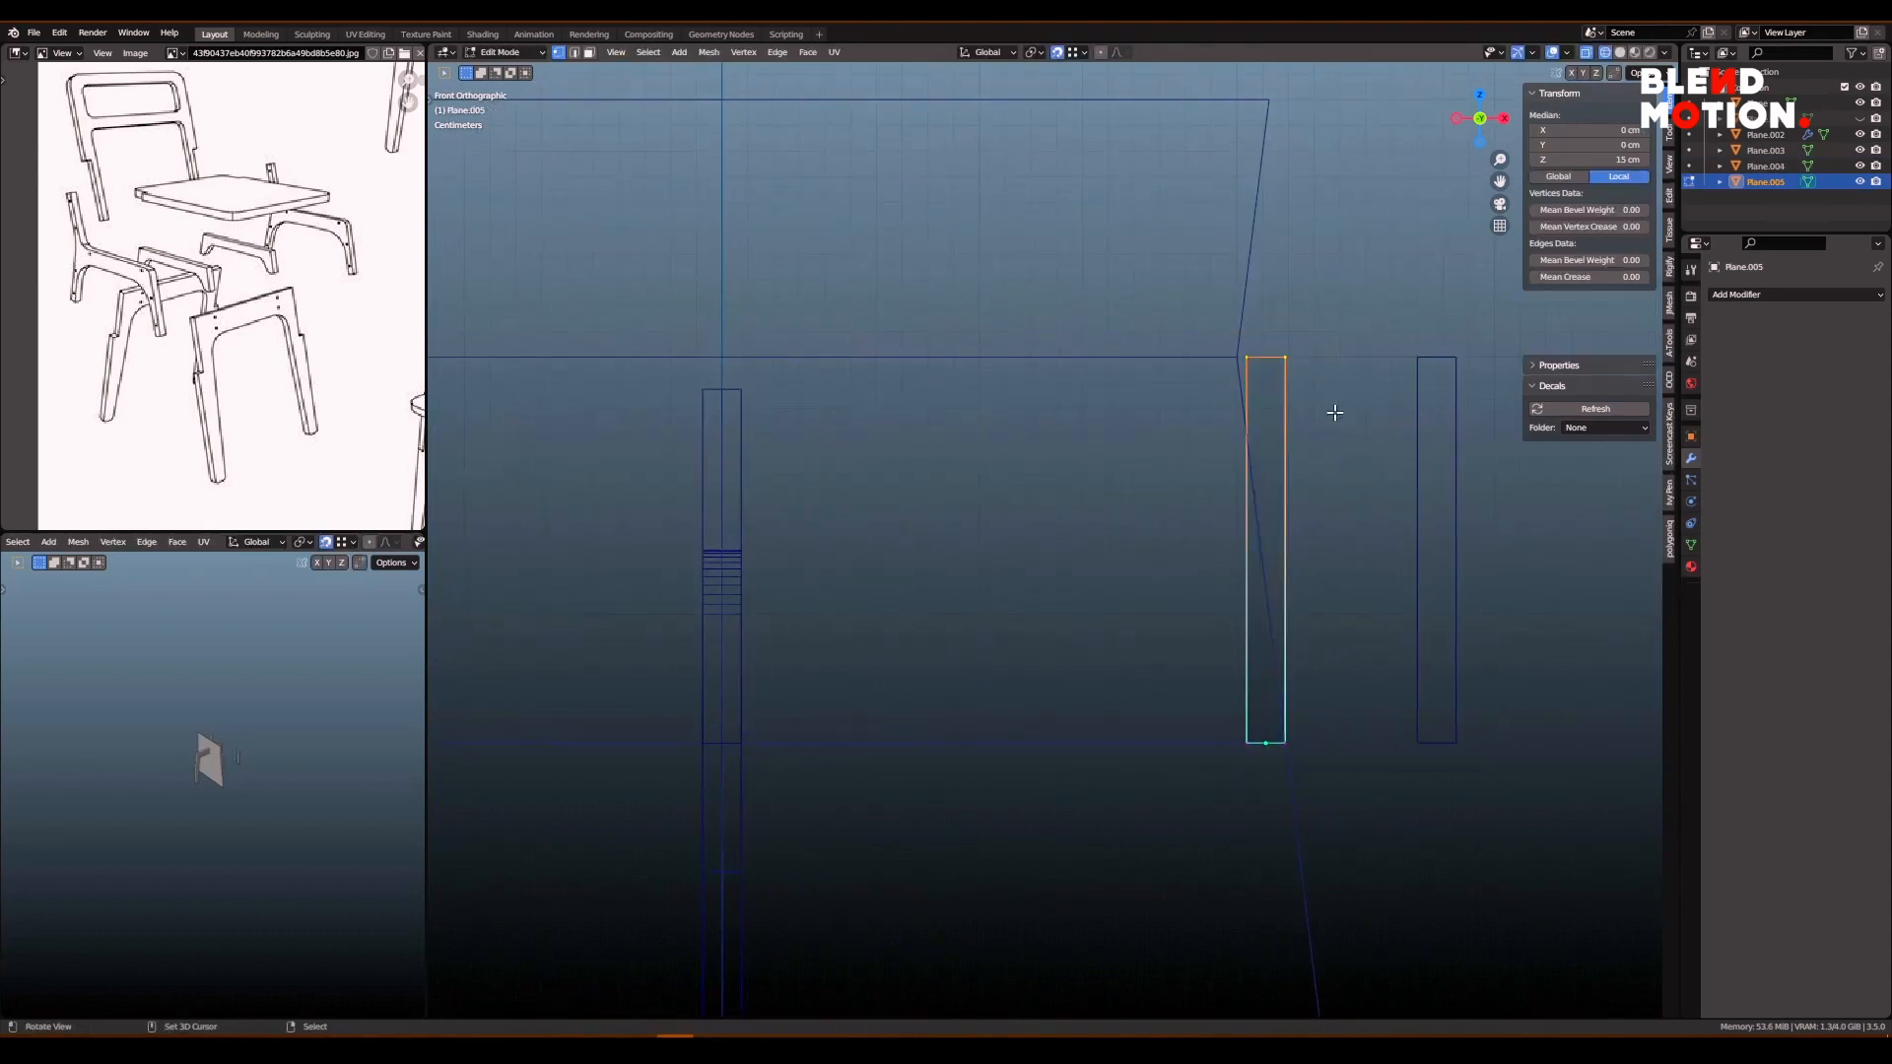
key(g)
key(x)
click(1232, 352)
scroll(887, 442, down, 3)
shift+middle_drag(823, 444, 1281, 445)
key(ctrl+Tab)
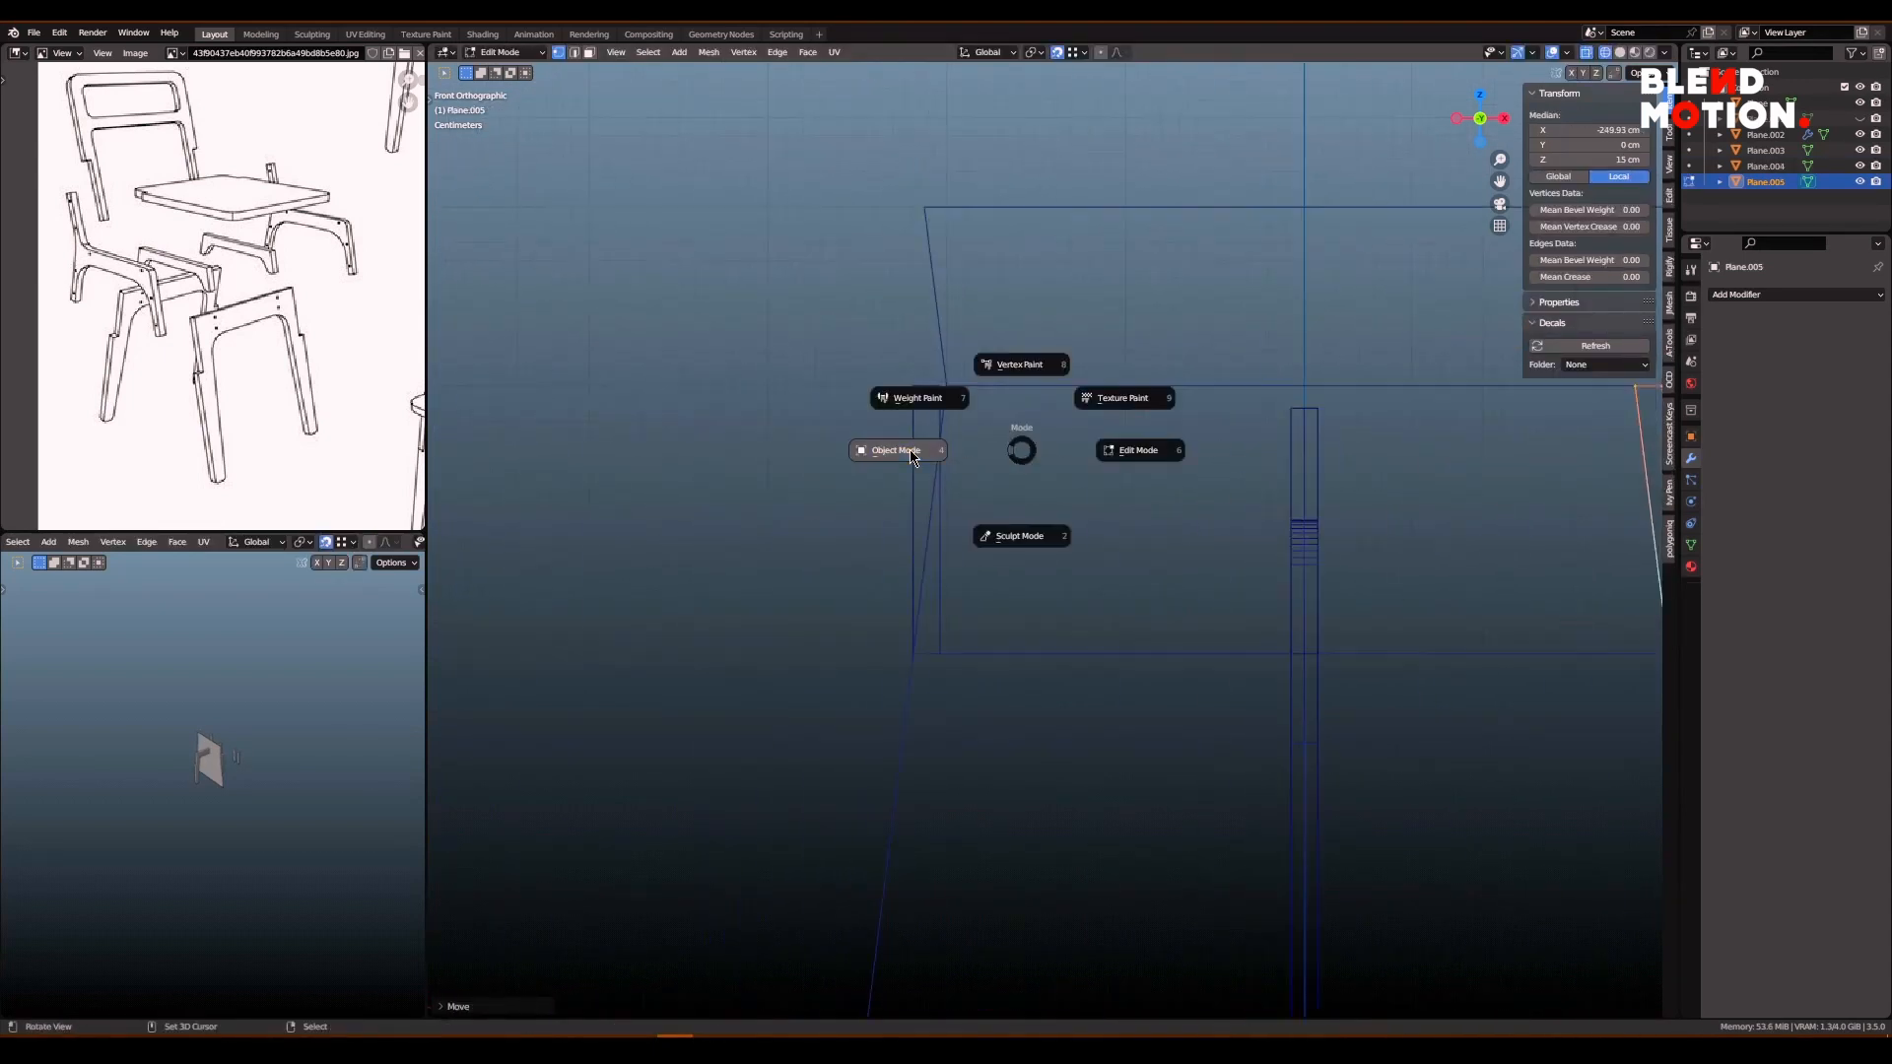
click(907, 449)
- Slant the original guide board by moving its top vertices along X to the crease corner, and return to Object Mode
right_click(919, 387)
key(ctrl+Tab)
click(1040, 383)
key(g)
key(x)
click(1062, 373)
key(g)
key(x)
click(1070, 399)
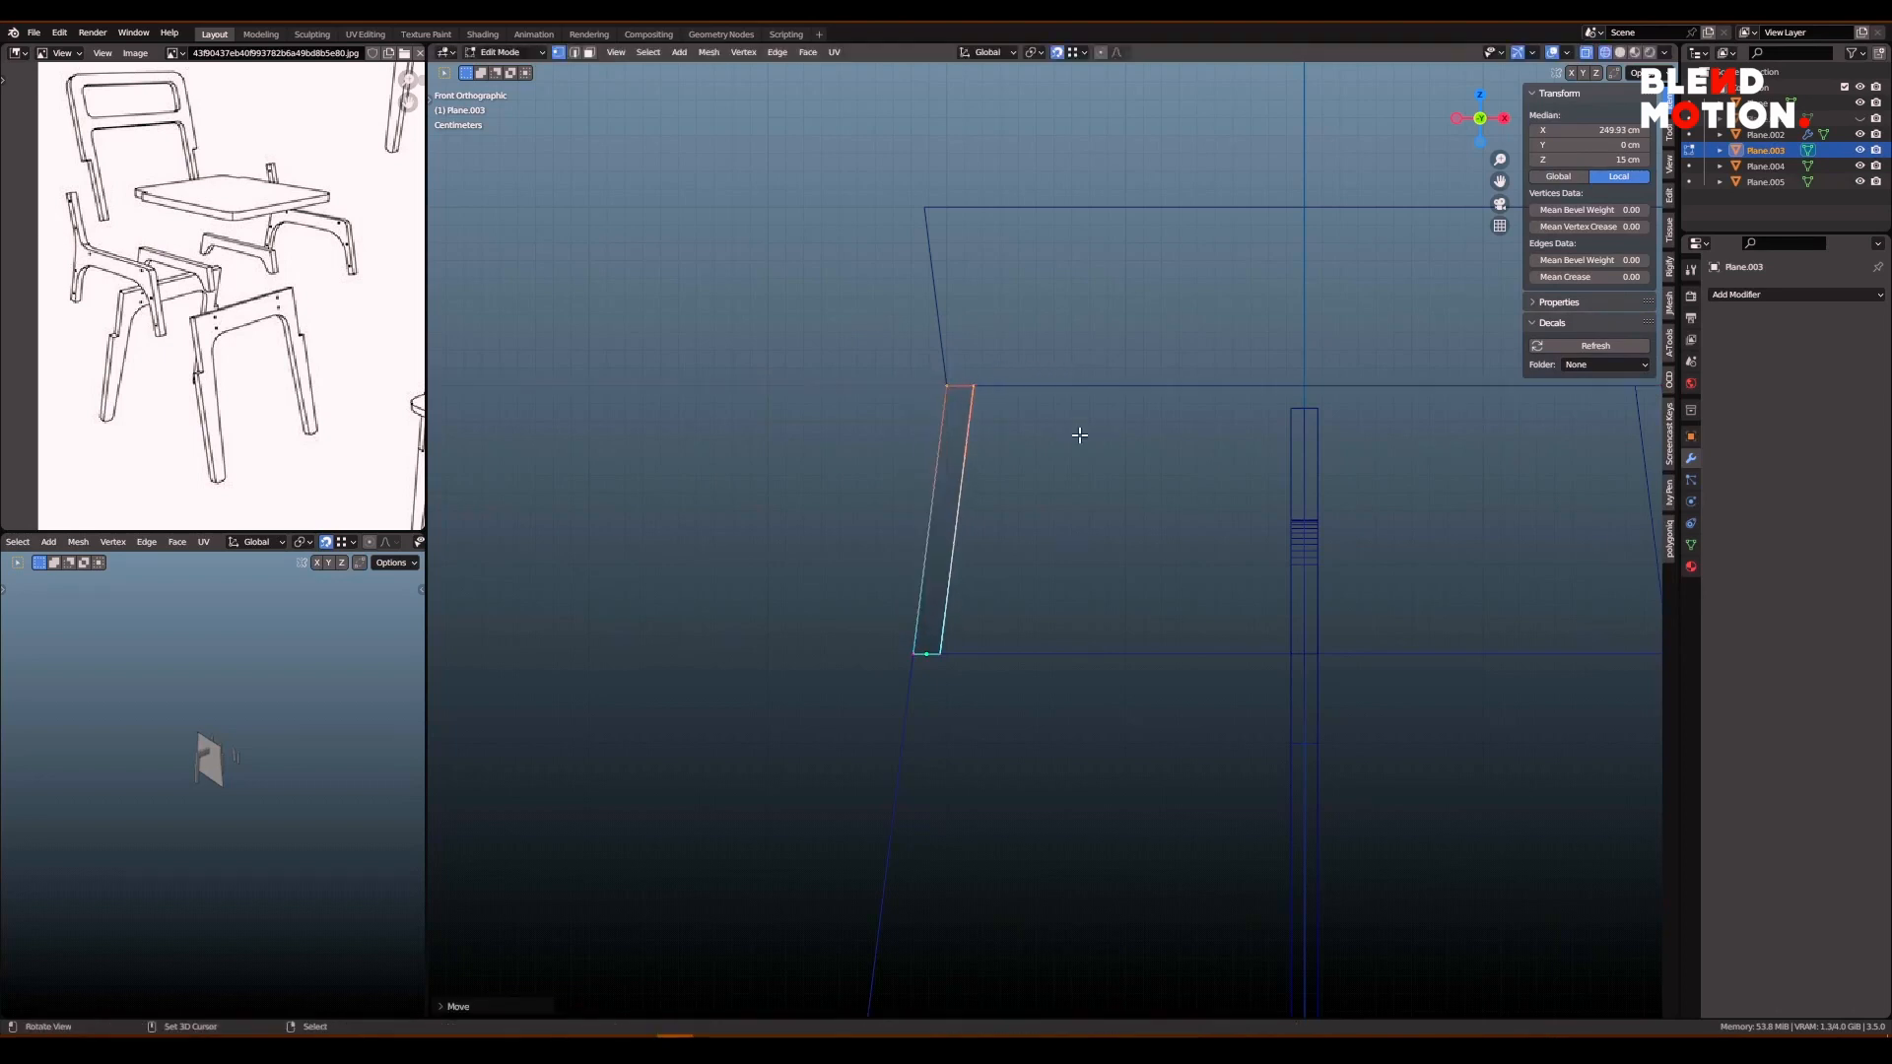
scroll(1104, 446, down, 3)
shift+middle_drag(1143, 462, 967, 457)
scroll(937, 523, up, 1)
shift+middle_drag(912, 525, 1073, 528)
key(ctrl+Tab)
click(905, 458)
- Add a centred horizontal loop cut between the plane's notch line and crease, and a vertical loop cut down its middle
right_click(916, 414)
key(ctrl+Tab)
click(1020, 477)
middle_click(877, 501)
key(ctrl+r)
click(874, 502)
right_click(875, 503)
scroll(875, 503, up, 1)
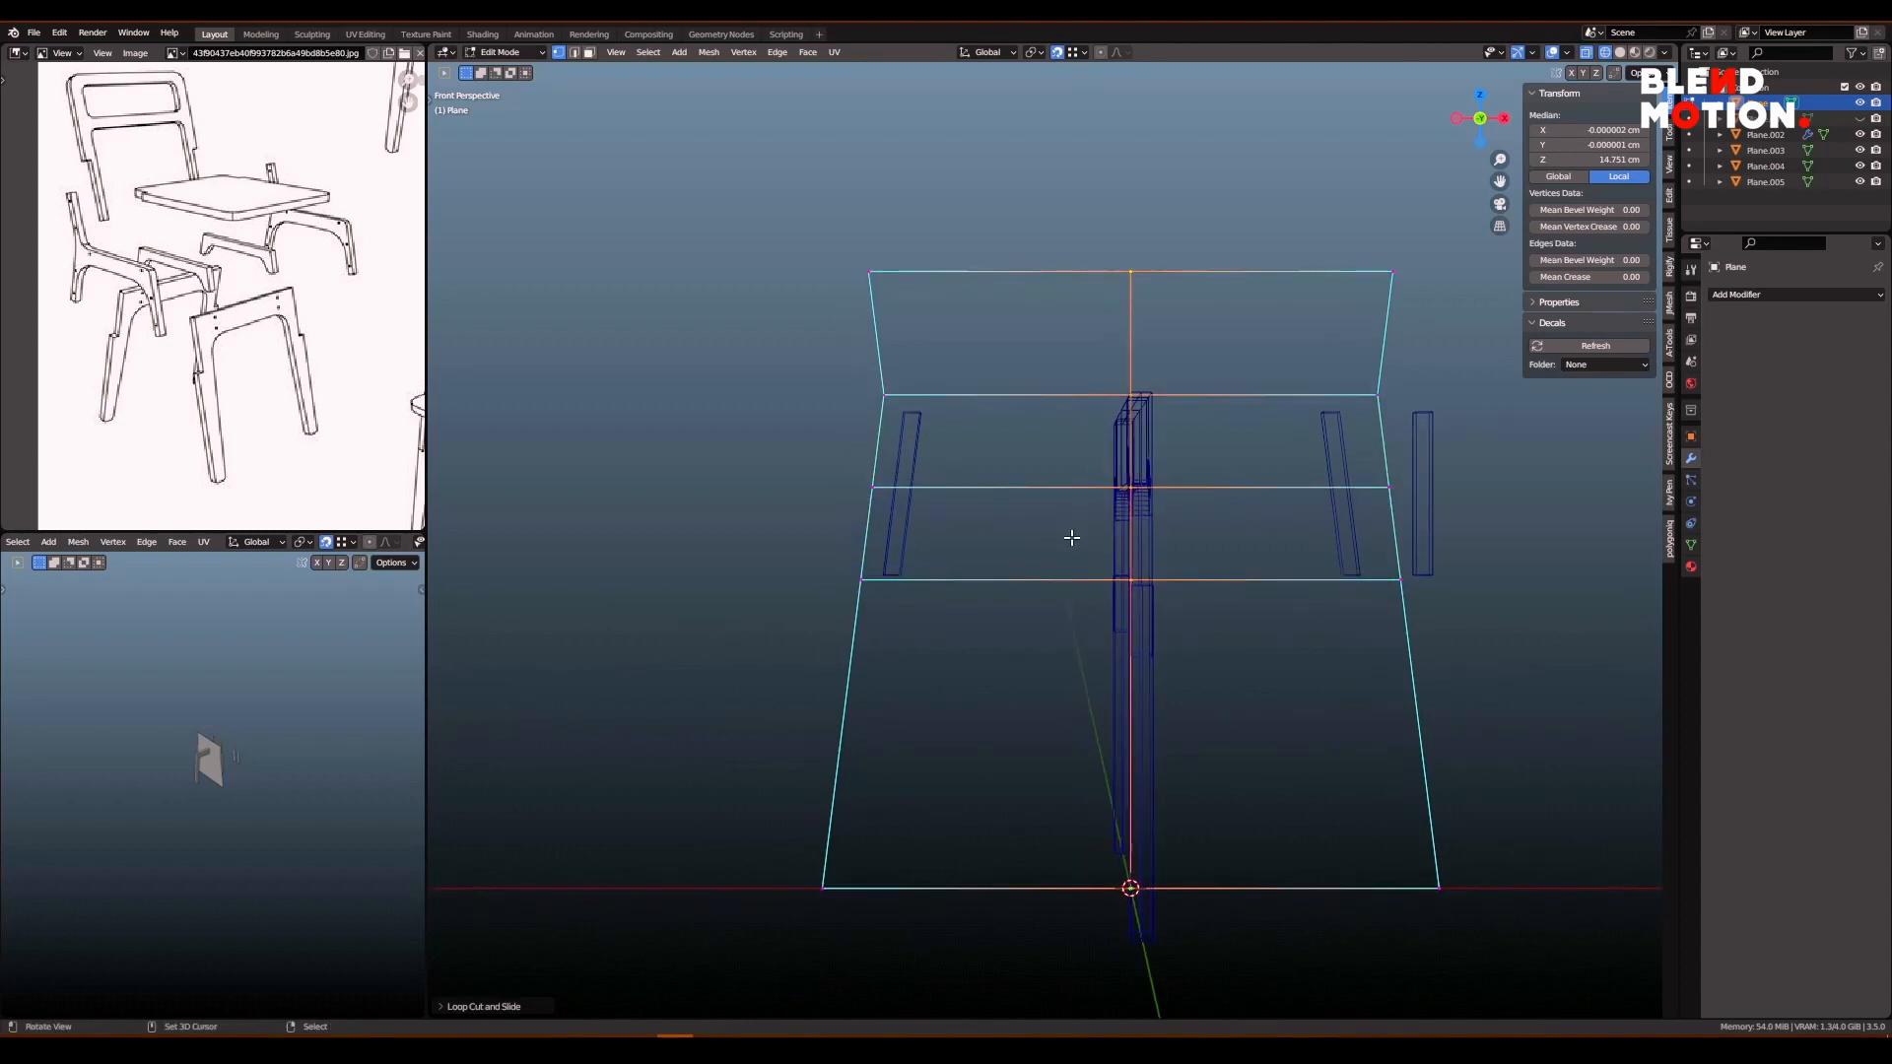
- Rip the plane along its vertical centre loop and delete the vertices of the positive X half
key(v)
key(l)
key(x)
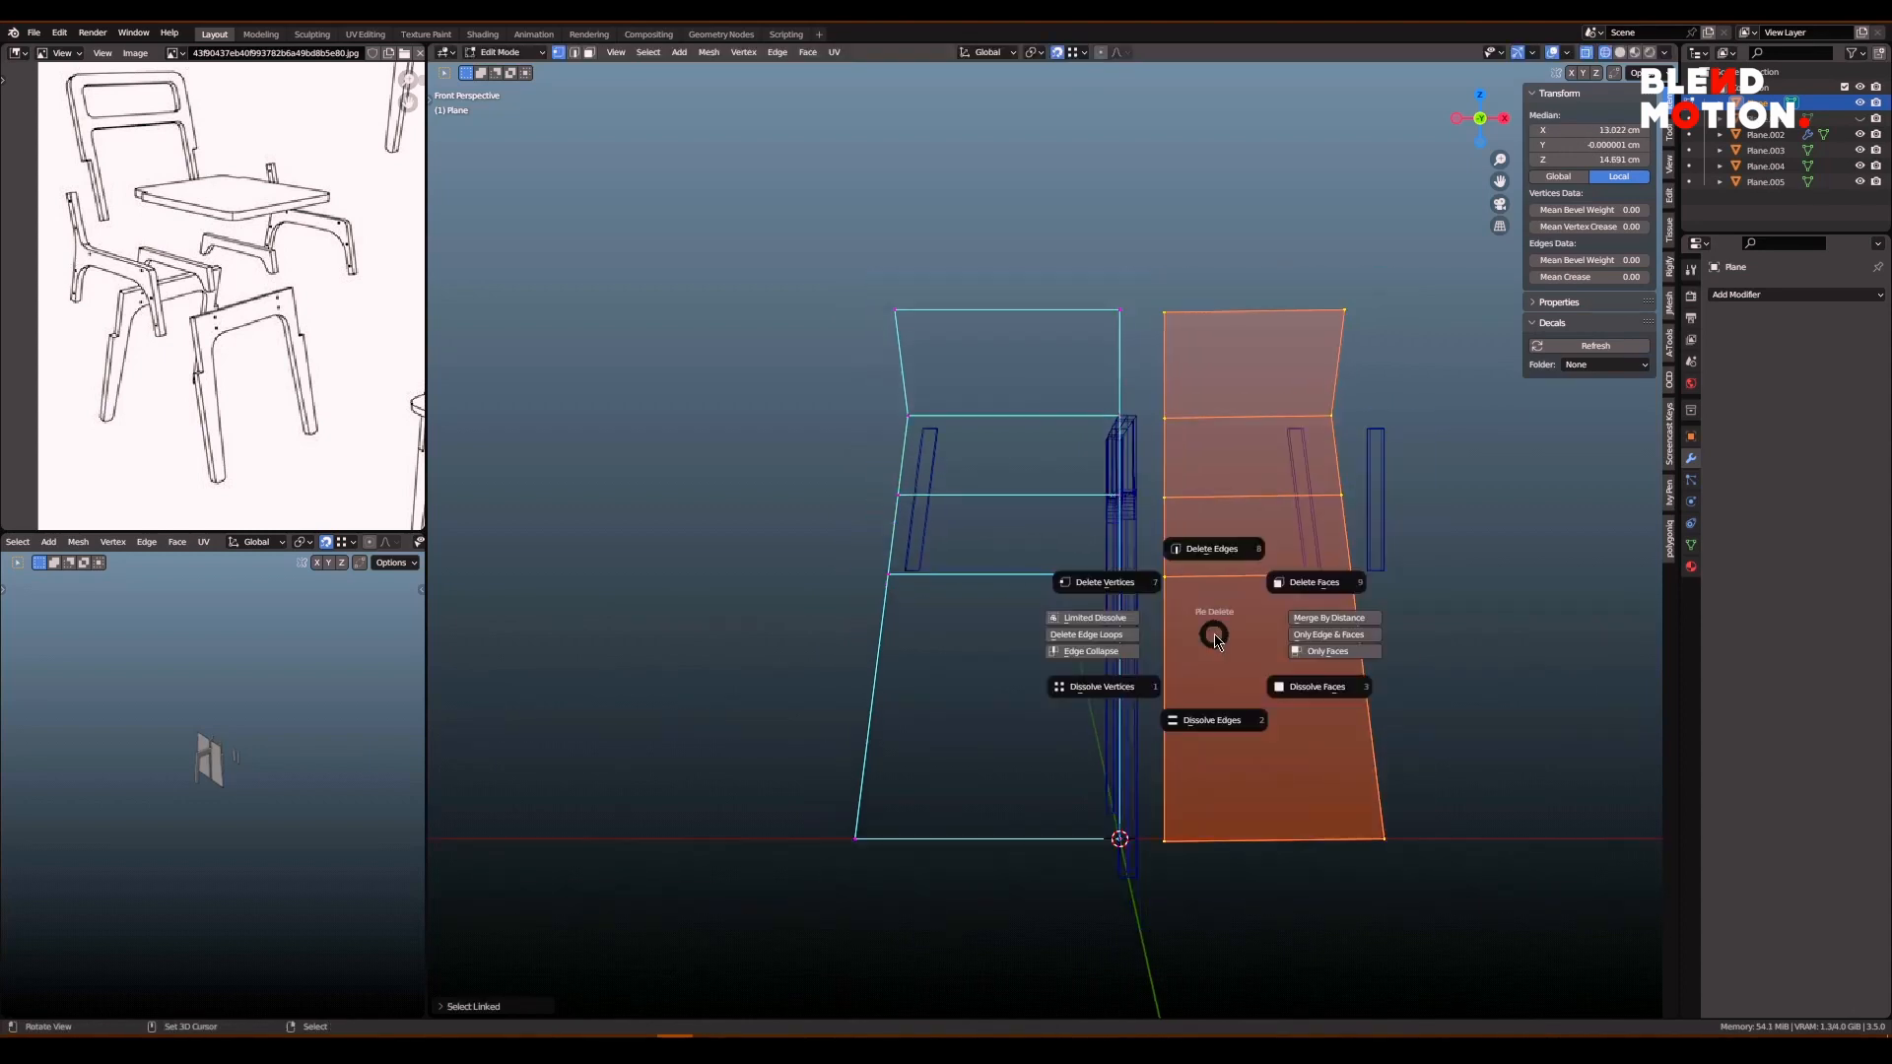
click(1099, 583)
- Add a vertical loop cut near the remaining half's outer edge and slide it to the guide board's inner side
scroll(988, 582, up, 2)
key(KP_3)
shift+middle_drag(989, 583, 1062, 513)
key(KP_1)
scroll(1016, 579, up, 1)
scroll(1016, 578, down, 1)
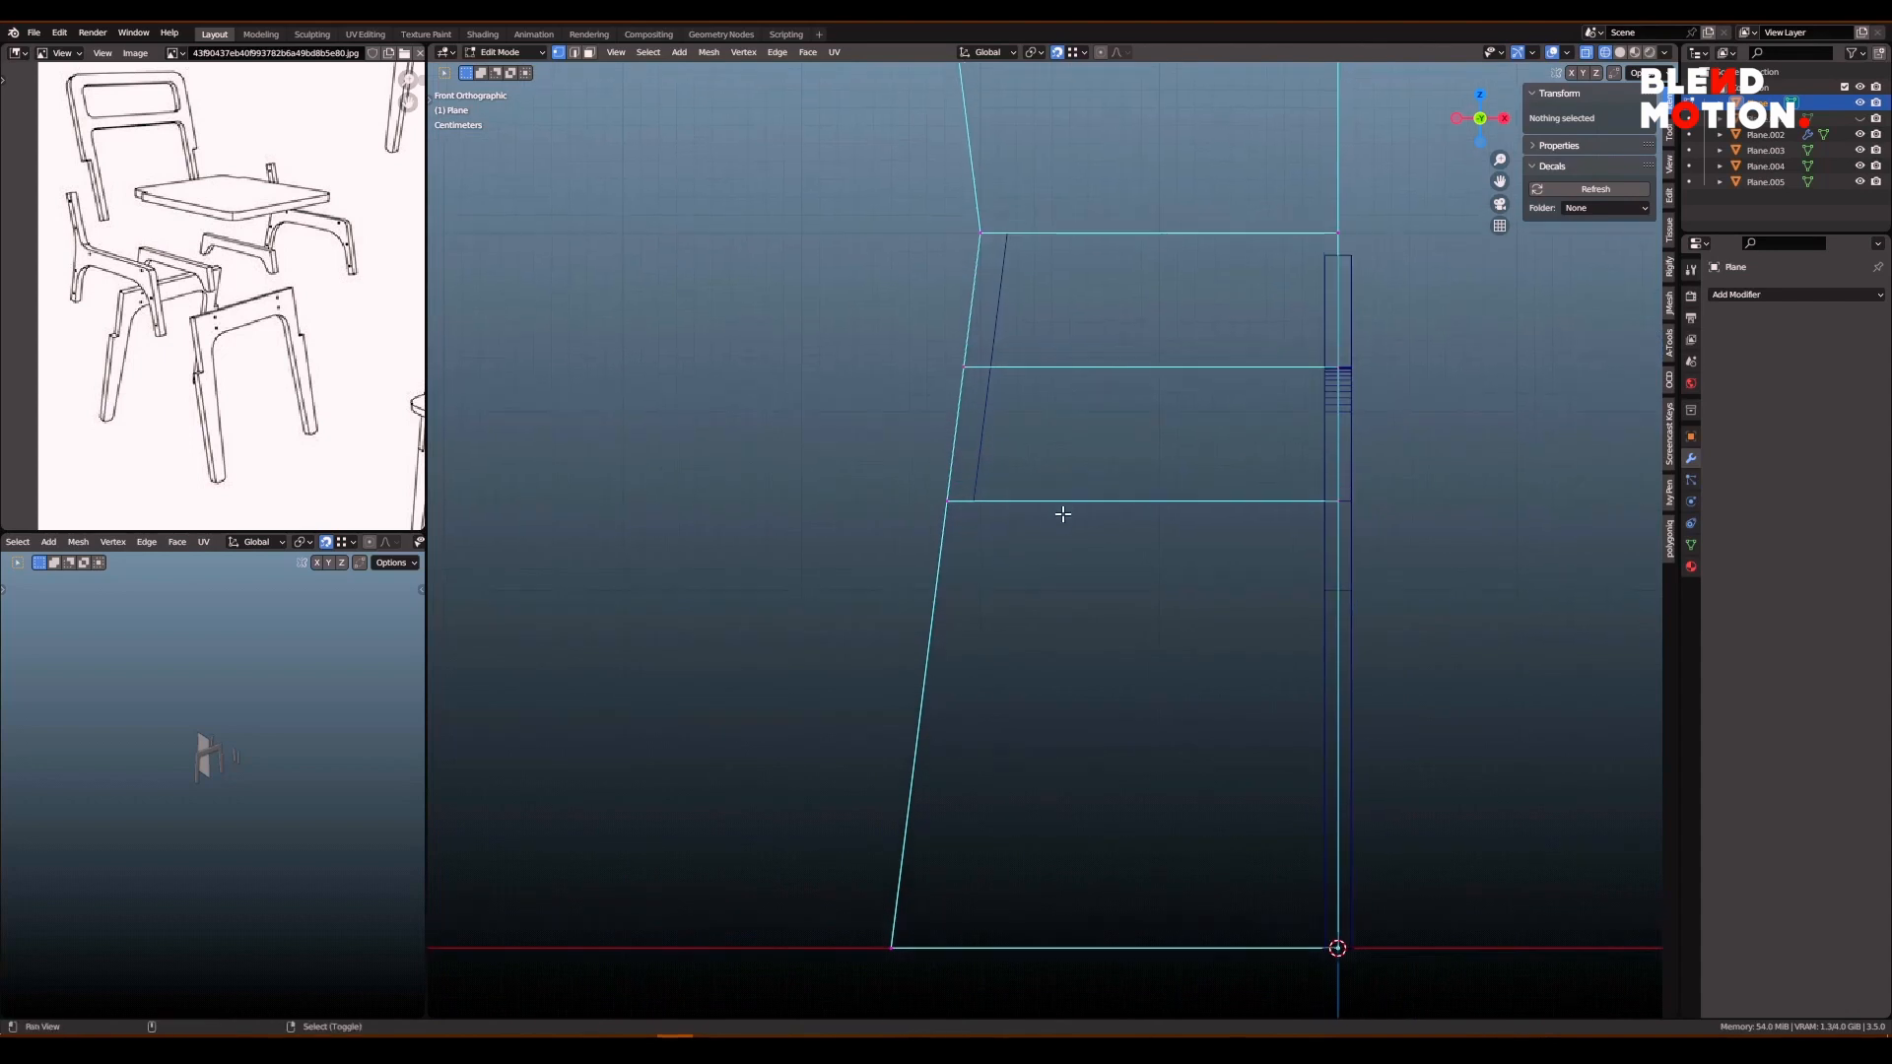
click(1126, 464)
click(974, 473)
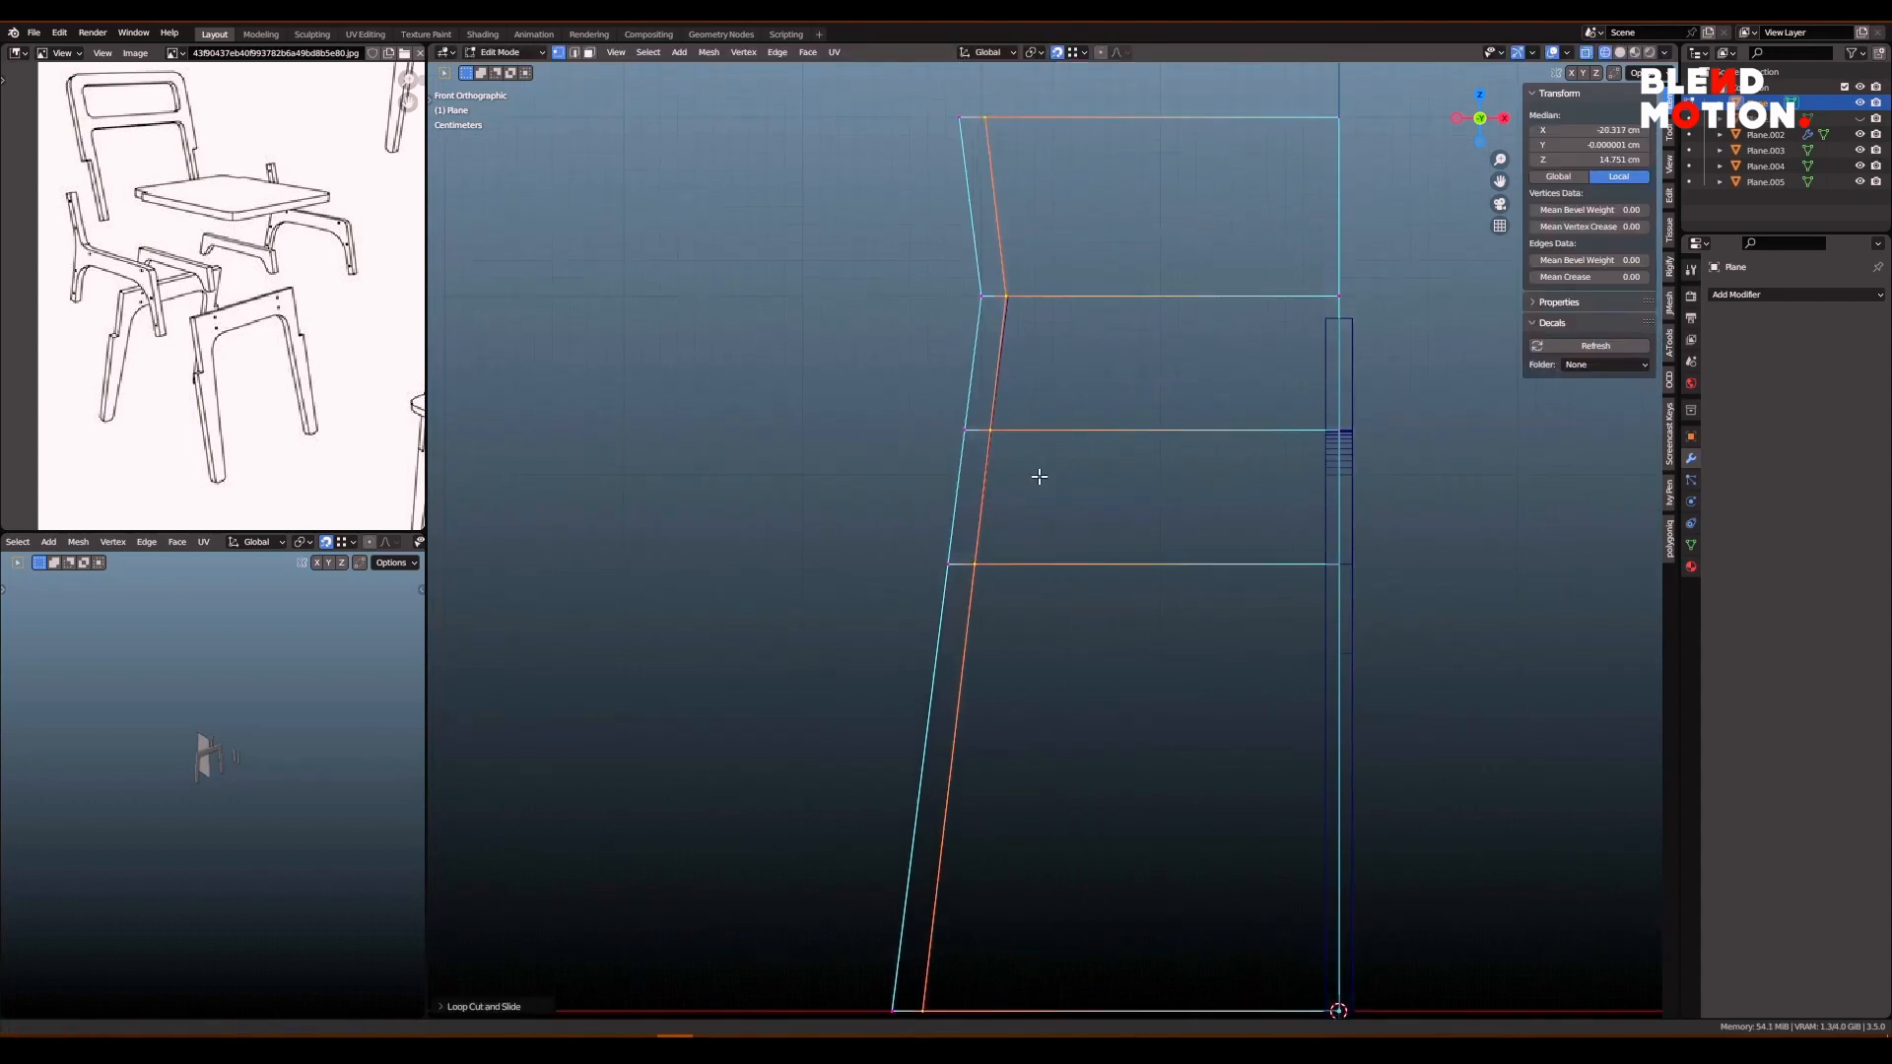
- Move the inner vertical loop's crease vertex and middle vertex onto the guide board's inner side
scroll(985, 473, up, 2)
click(1071, 312)
key(g)
click(1086, 311)
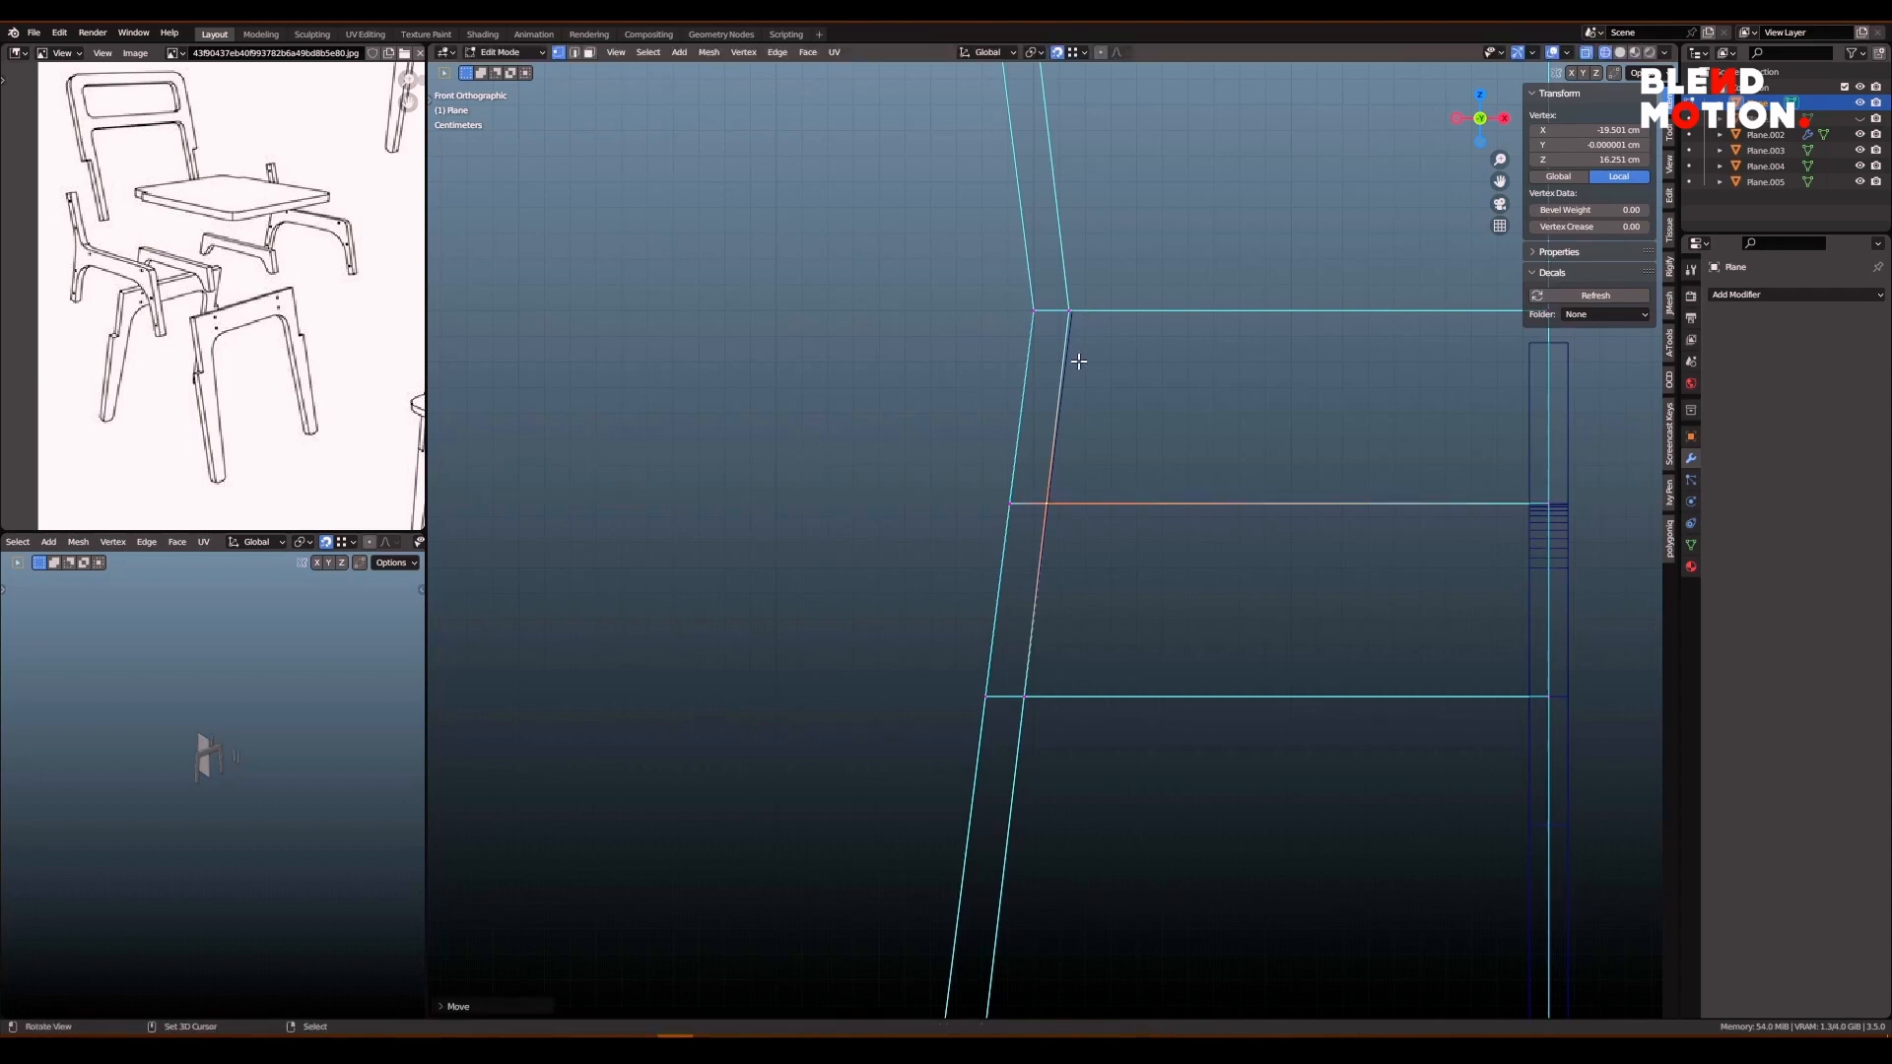
right_click(1051, 502)
scroll(1069, 512, up, 4)
key(g)
key(x)
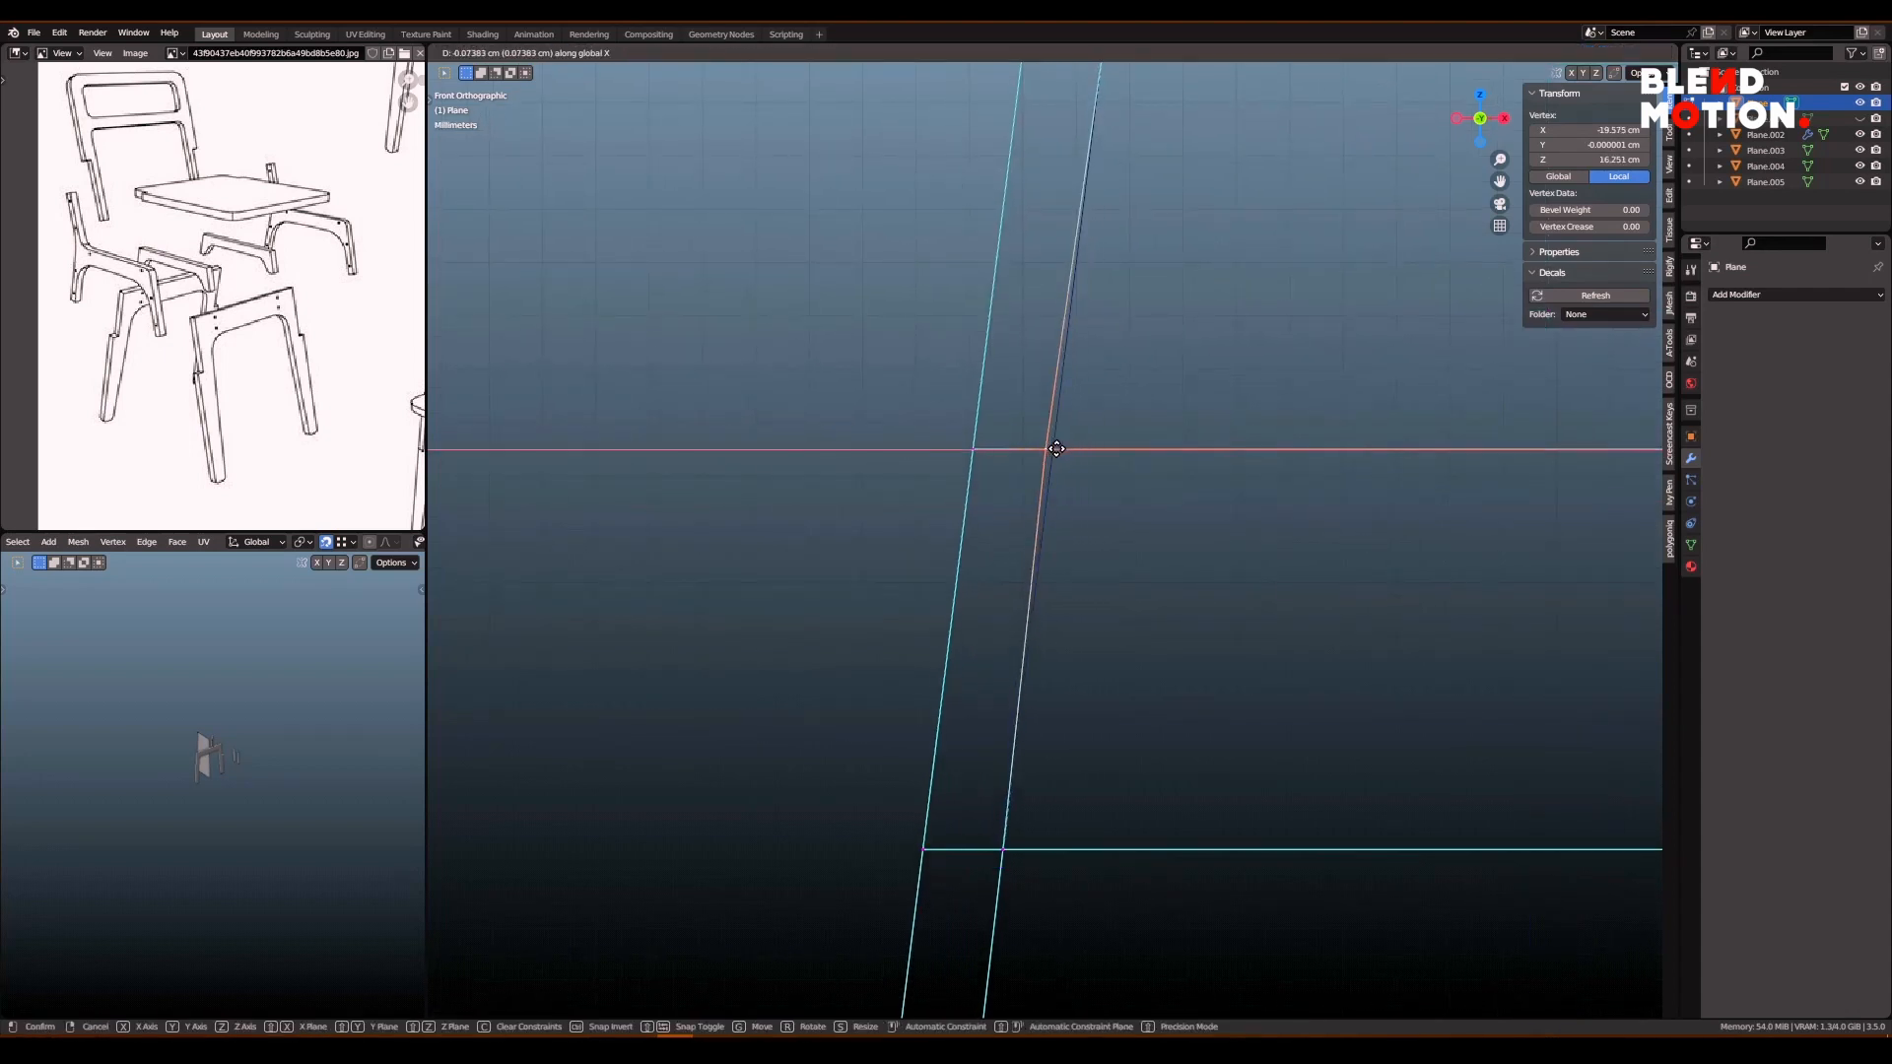
click(1058, 441)
- Add a horizontal loop cut across the slanted guide board at the height of the plane's middle line
key(Tab)
right_click(1069, 368)
key(Tab)
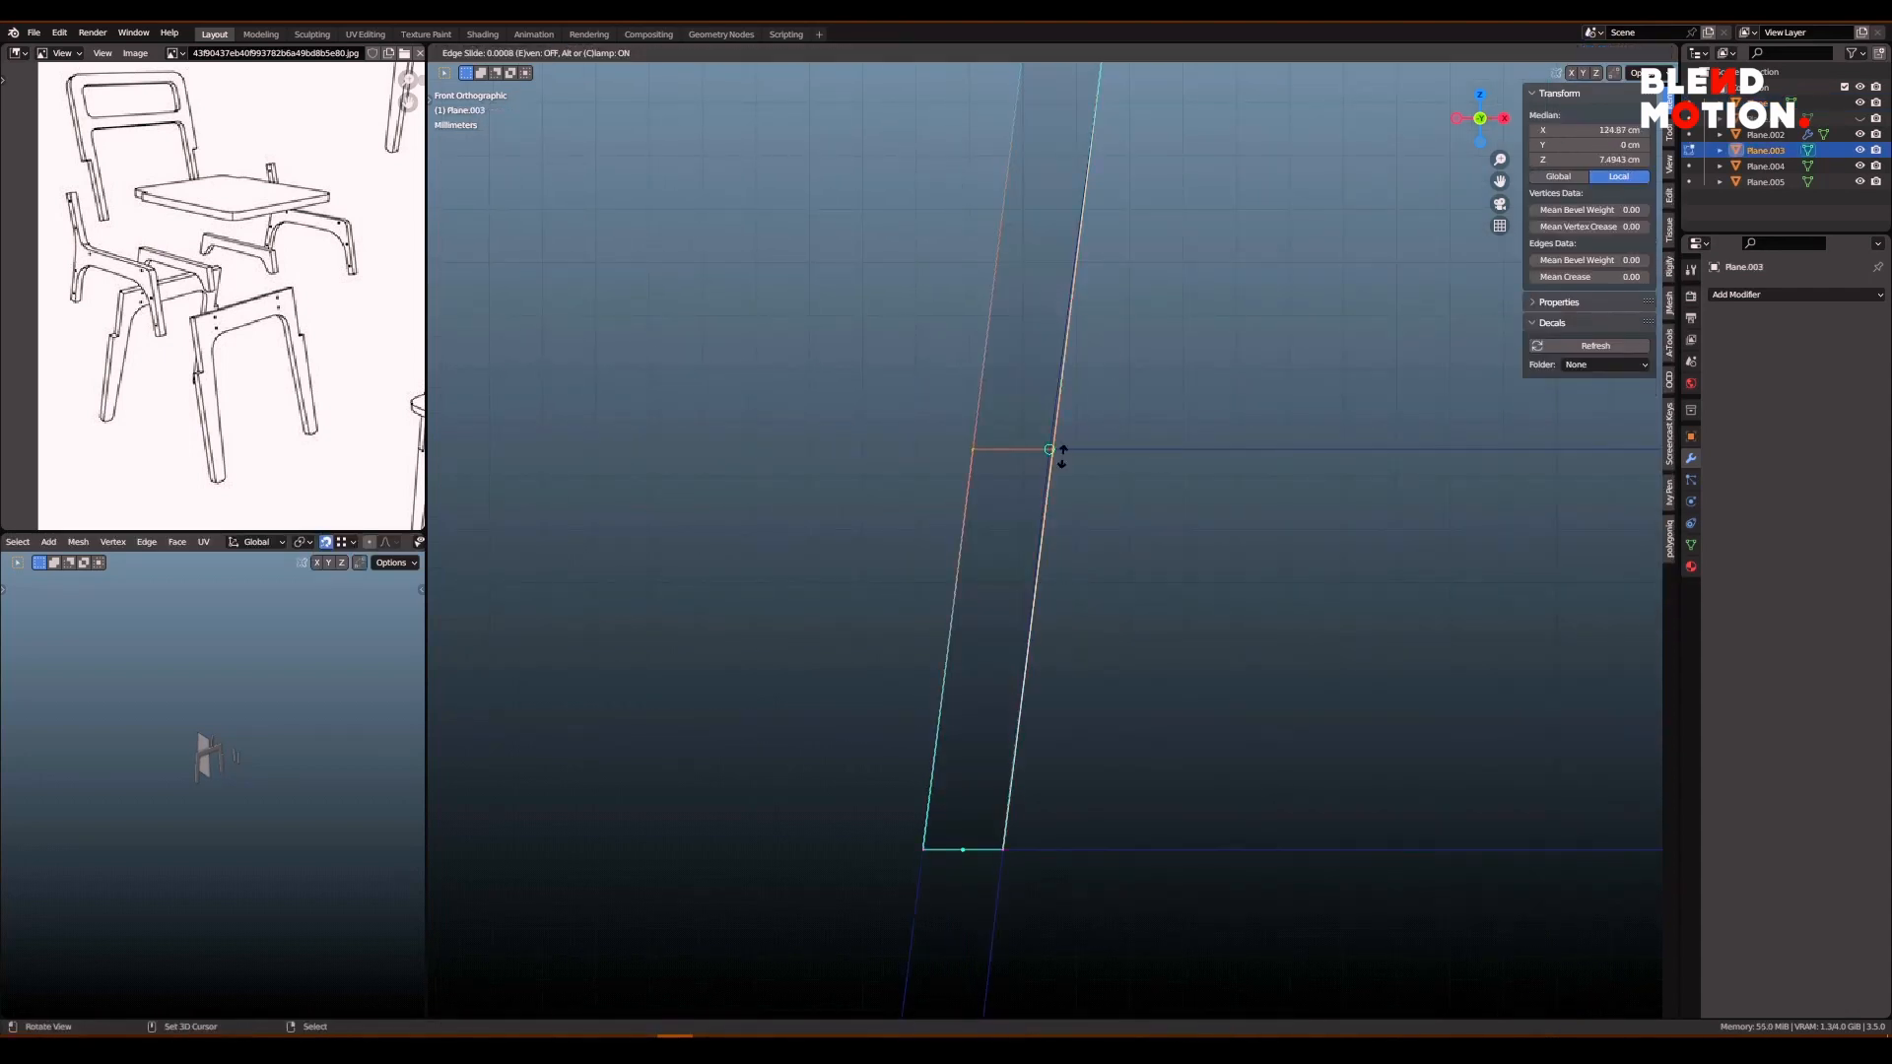
key(Tab)
- Align the inner loop's middle vertex and notch-line vertex along X with the guide board's inner side
right_click(1100, 449)
key(Tab)
key(g)
key(x)
click(1058, 450)
scroll(1219, 519, down, 2)
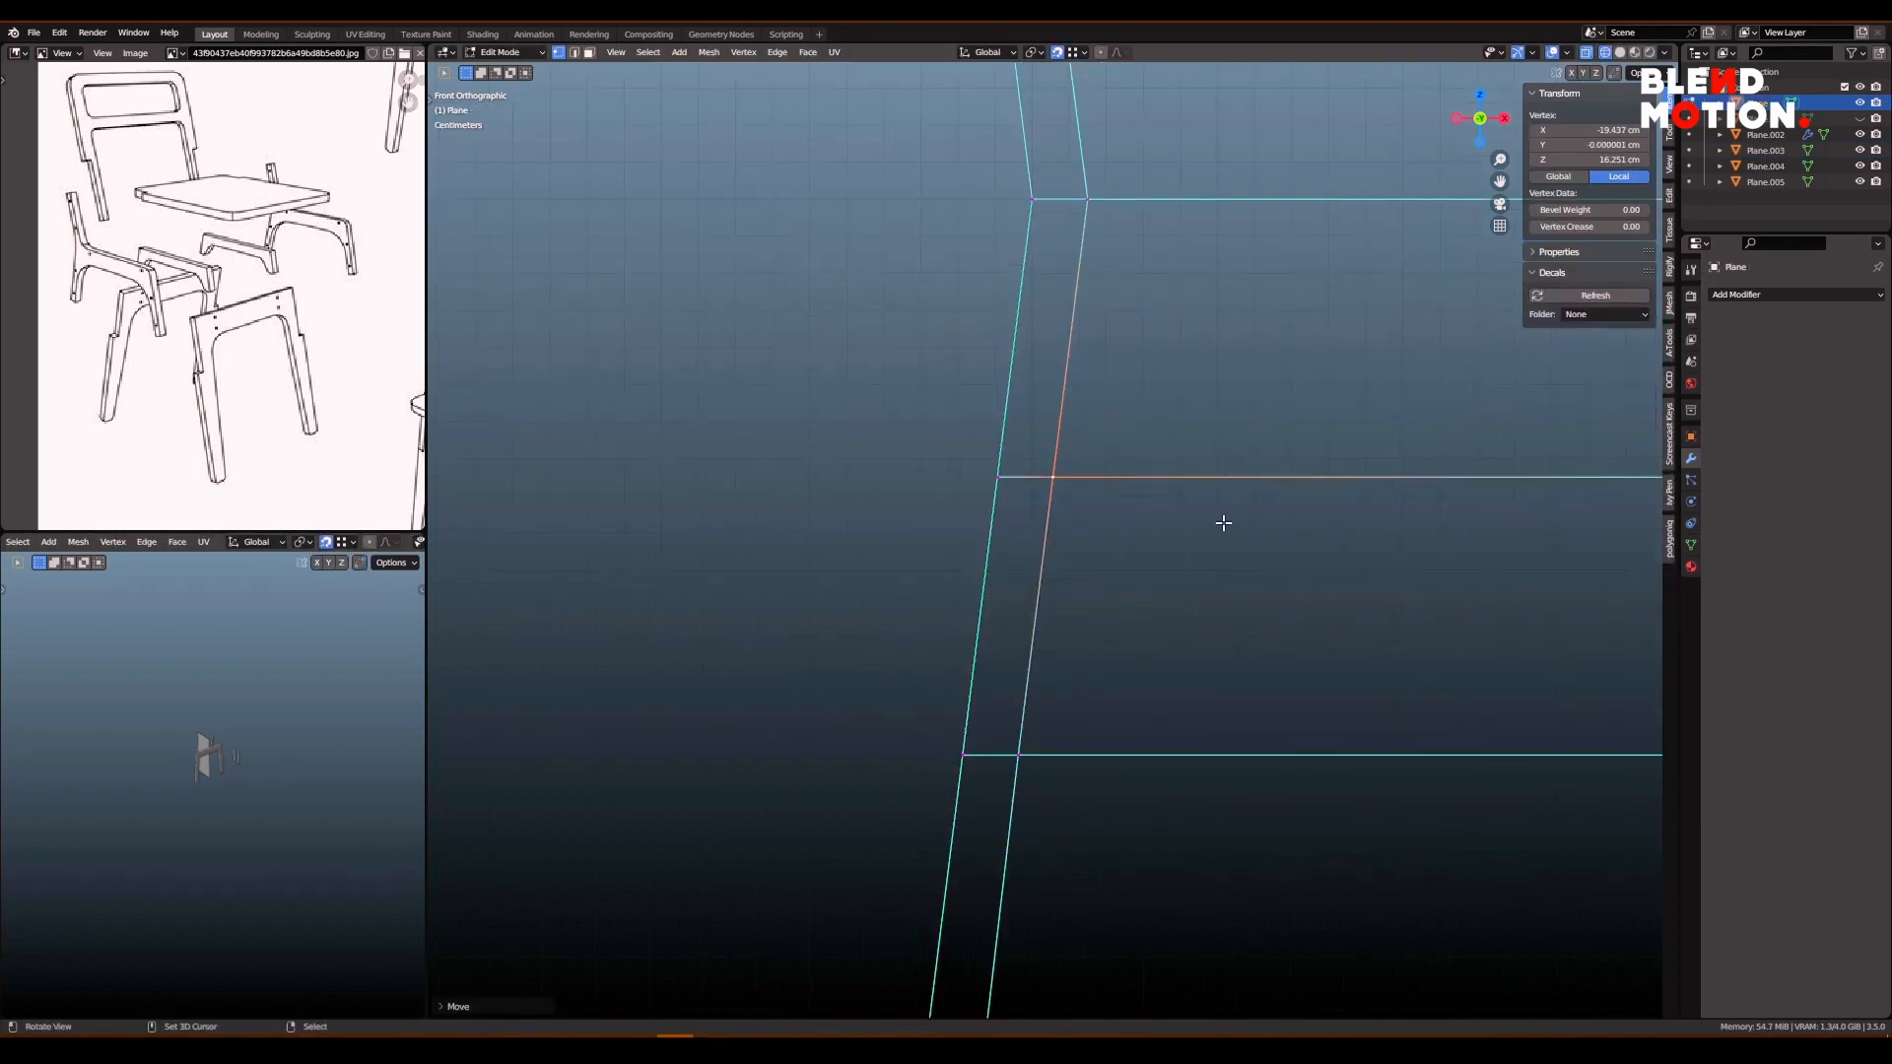
shift+middle_drag(1225, 524, 1245, 426)
right_click(1094, 656)
key(g)
key(x)
click(1099, 656)
- Add a horizontal loop cut halfway between the crease and middle line, and a centred vertical loop cut through the wide panel
scroll(1204, 630, down, 5)
scroll(1204, 630, up, 1)
shift+middle_drag(1187, 557, 1094, 541)
click(1061, 425)
right_click(1062, 434)
scroll(1094, 541, up, 1)
key(ctrl+r)
click(1213, 478)
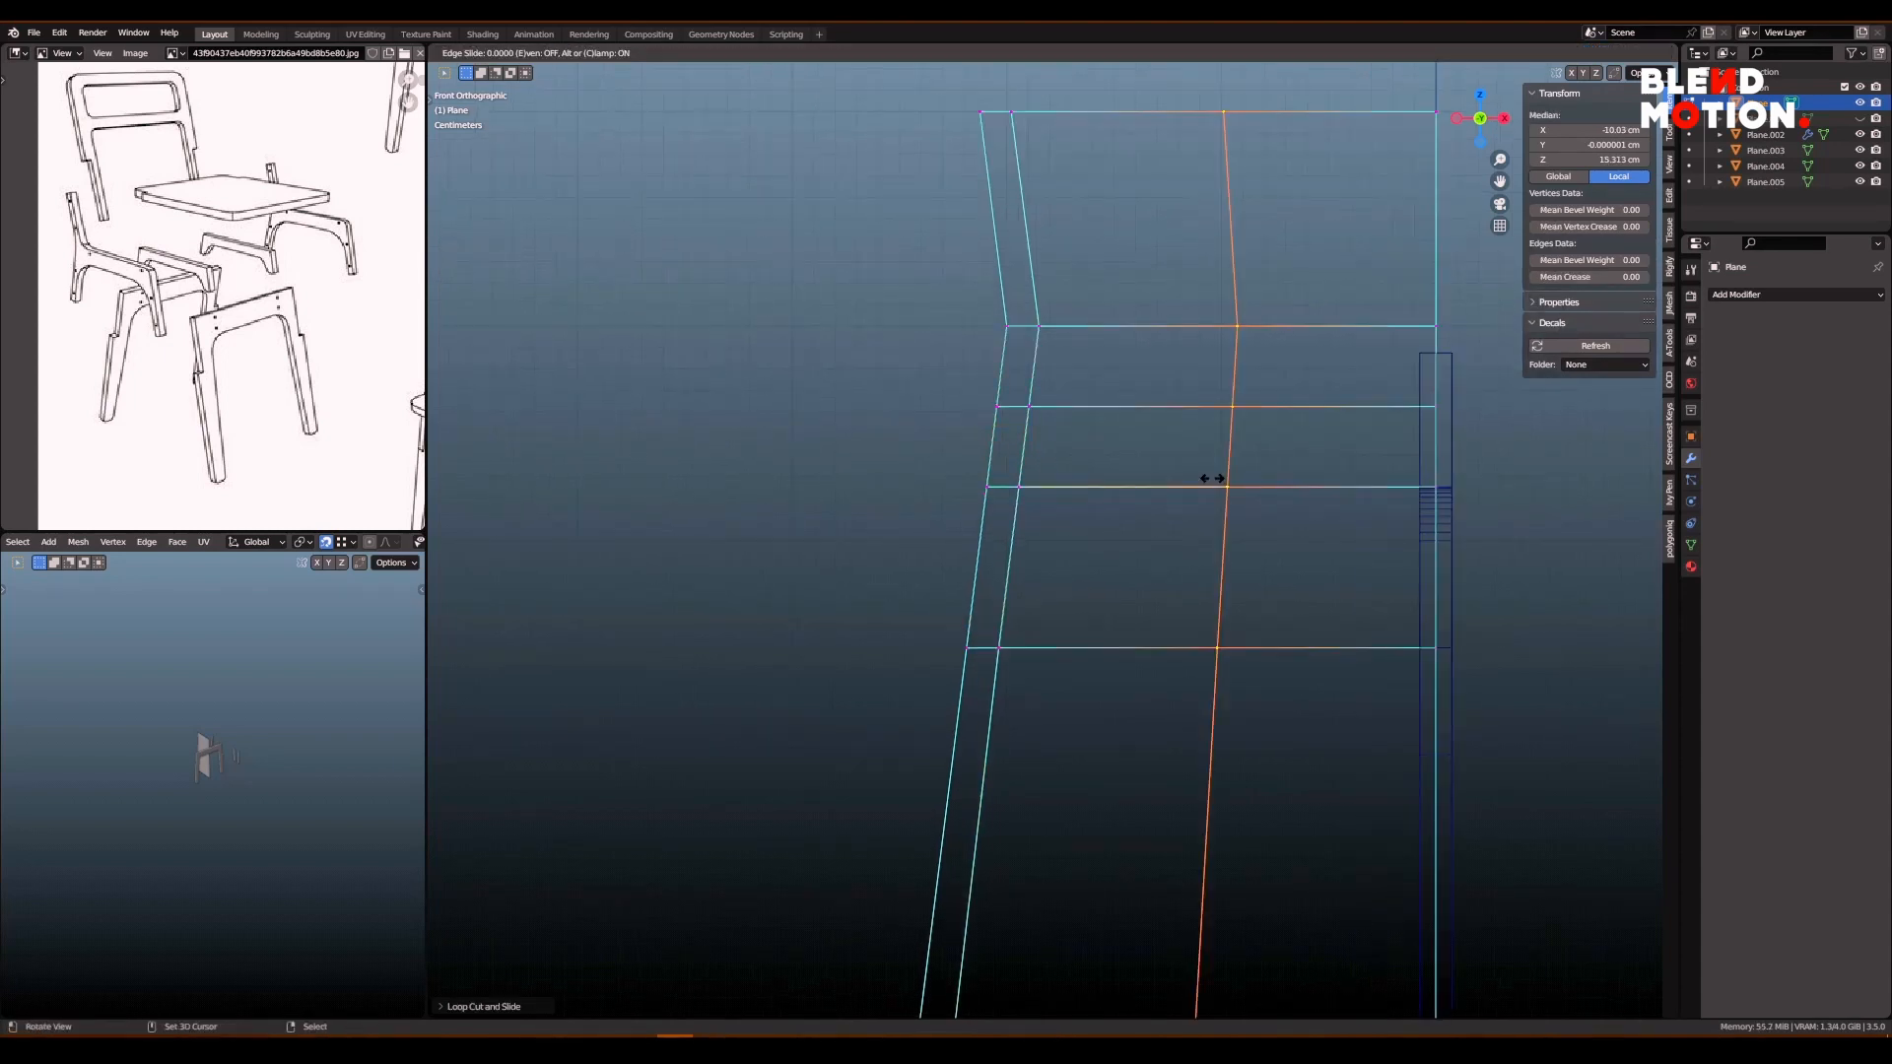
- Delete the plane's bottom row of vertices and the two notch-line vertices inward of the side strip
scroll(1124, 521, up, 1)
right_click(1017, 489)
scroll(1133, 577, down, 3)
shift+middle_drag(1192, 612, 1203, 553)
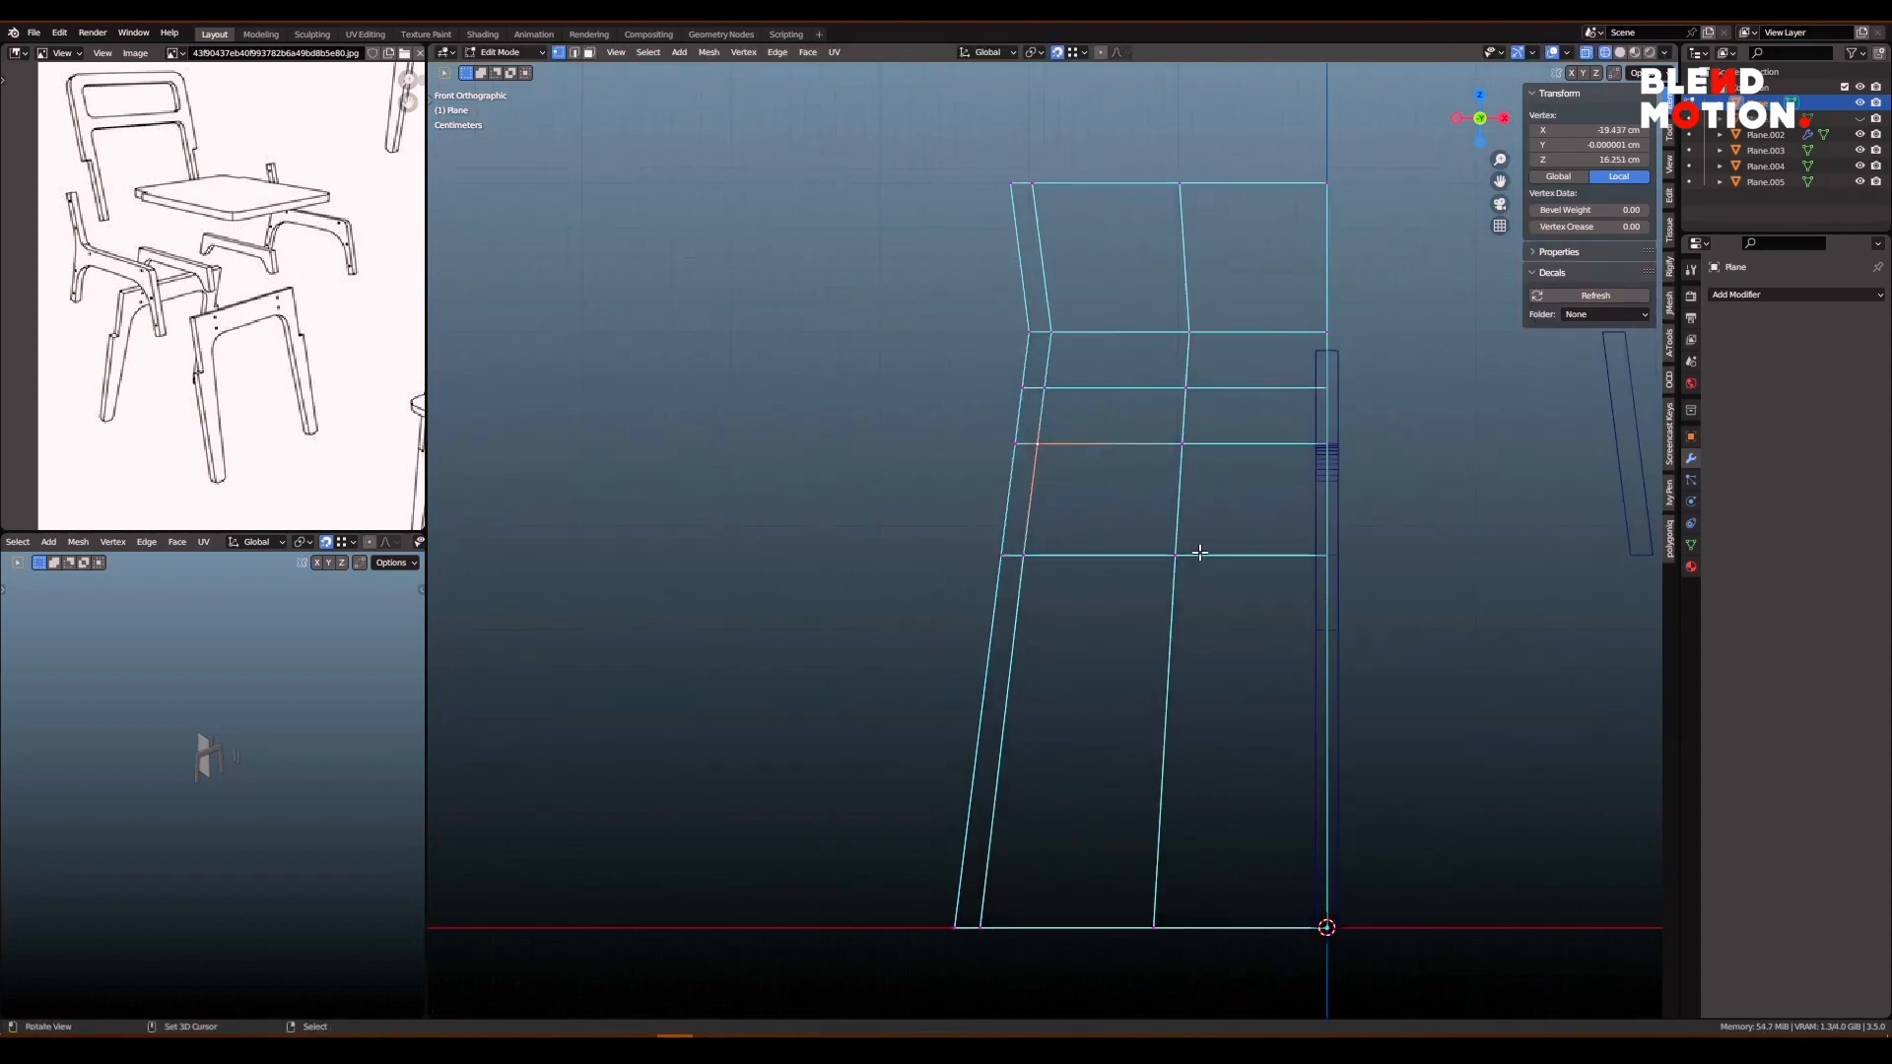
key(alt+a)
key(b)
drag(879, 872, 1340, 951)
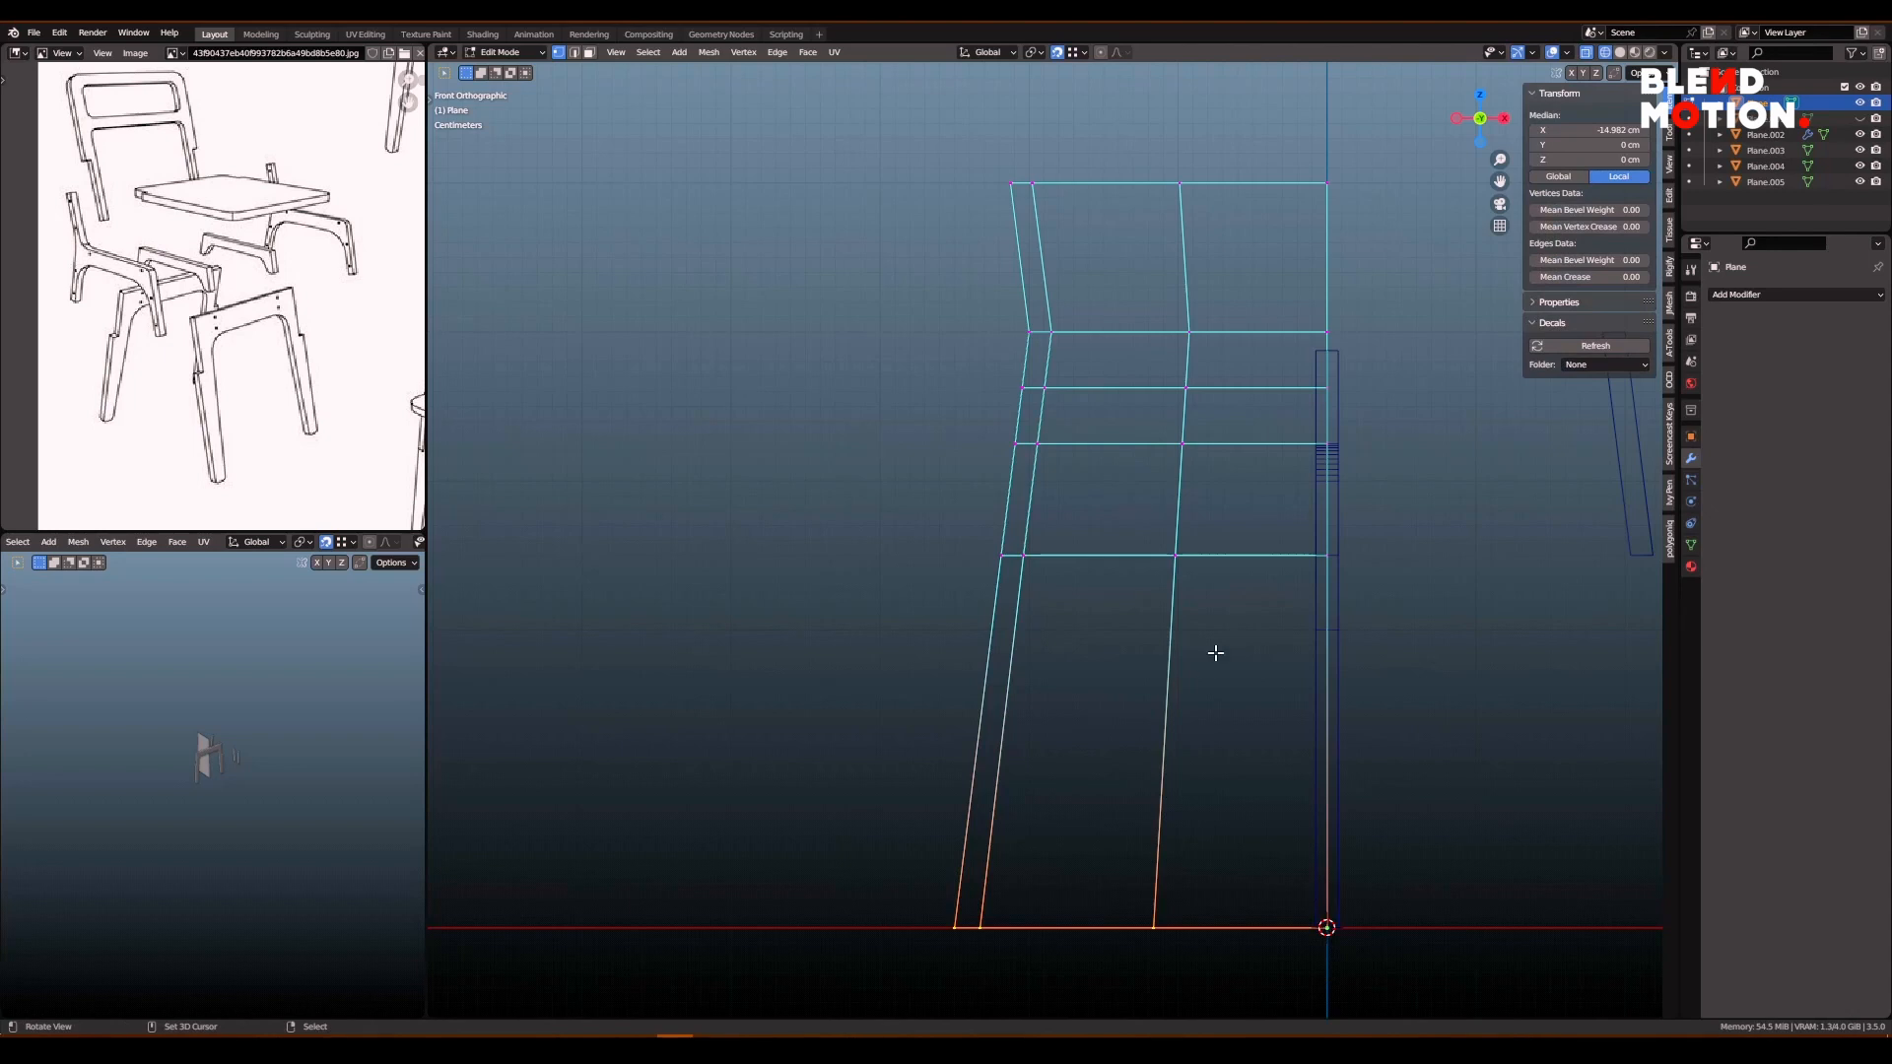
drag(1189, 566, 1309, 559)
right_click(1242, 656)
key(x)
click(1250, 650)
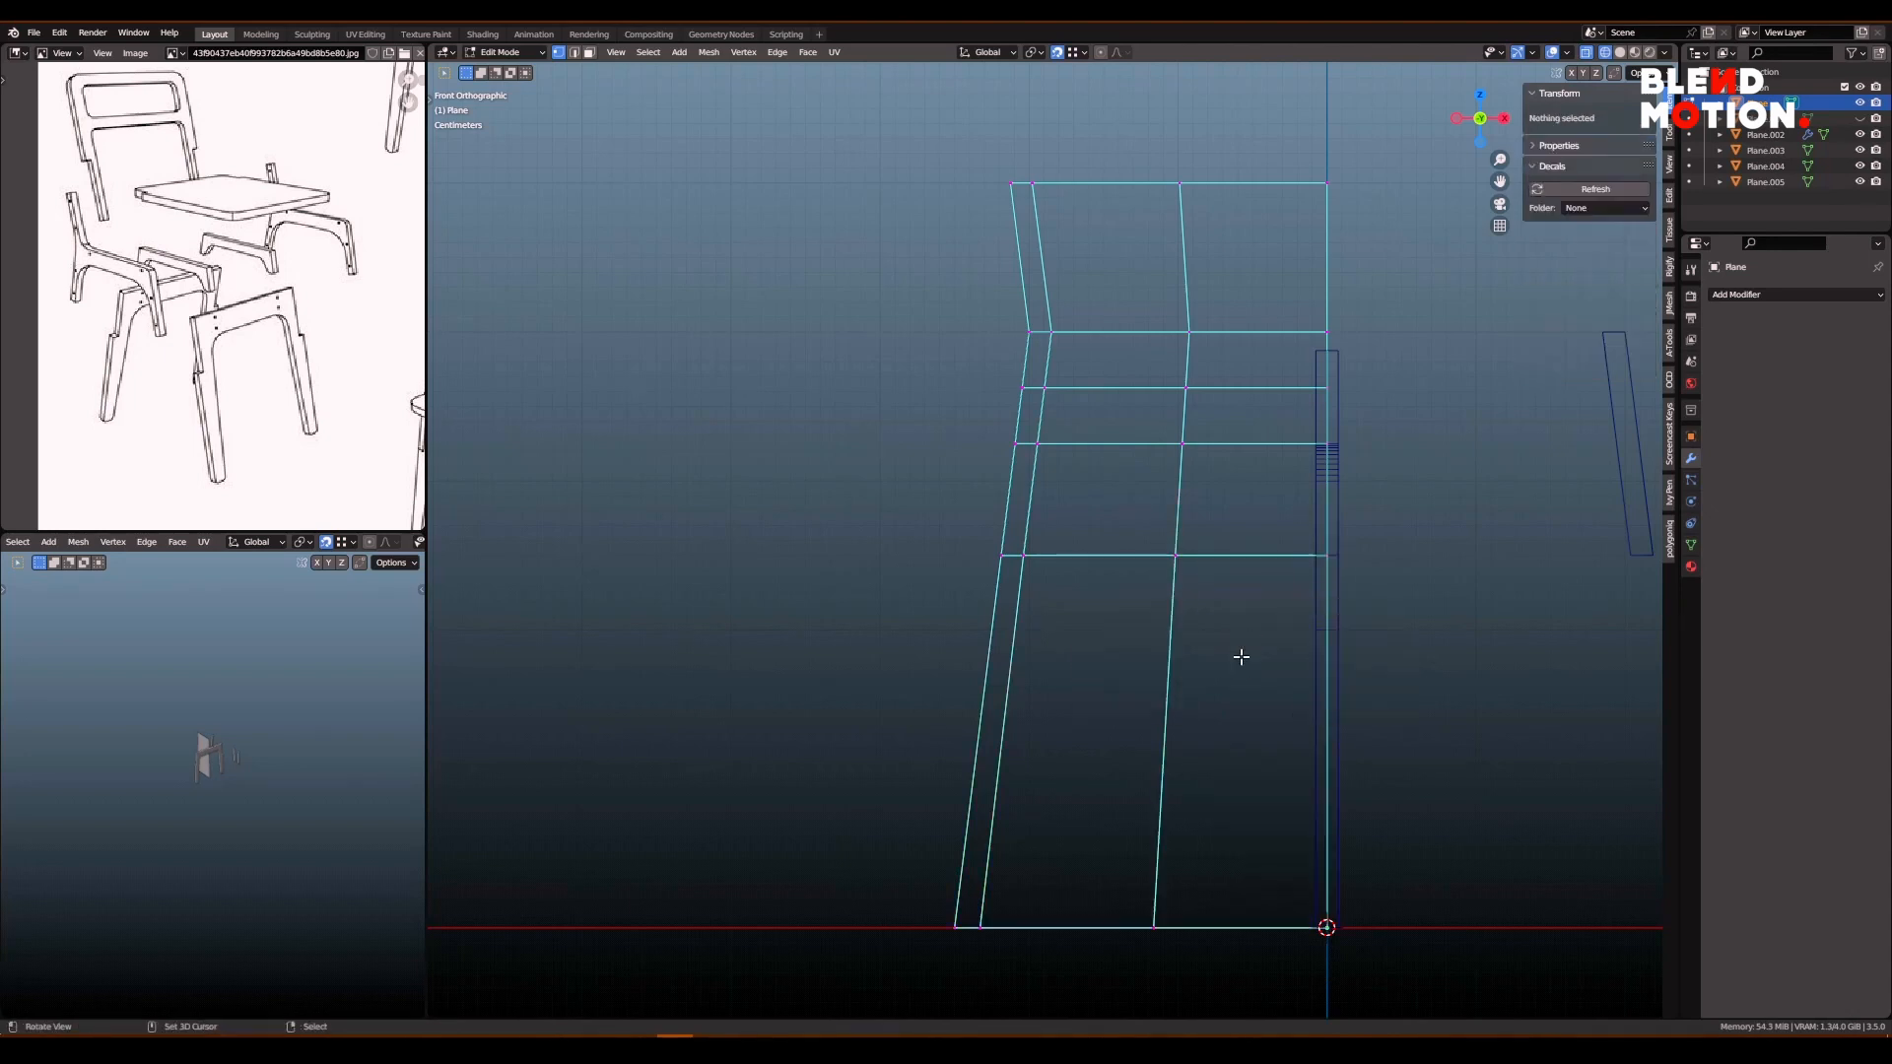
key(ctrl+z)
key(x)
click(1167, 604)
- Select the inner corner vertex where the side strip meets the rail's lower edge, and apply the object's transform
scroll(1167, 604, up, 2)
shift+middle_drag(1166, 604, 1203, 676)
right_click(1067, 474)
scroll(1164, 552, up, 1)
shift+middle_drag(1166, 567, 1123, 575)
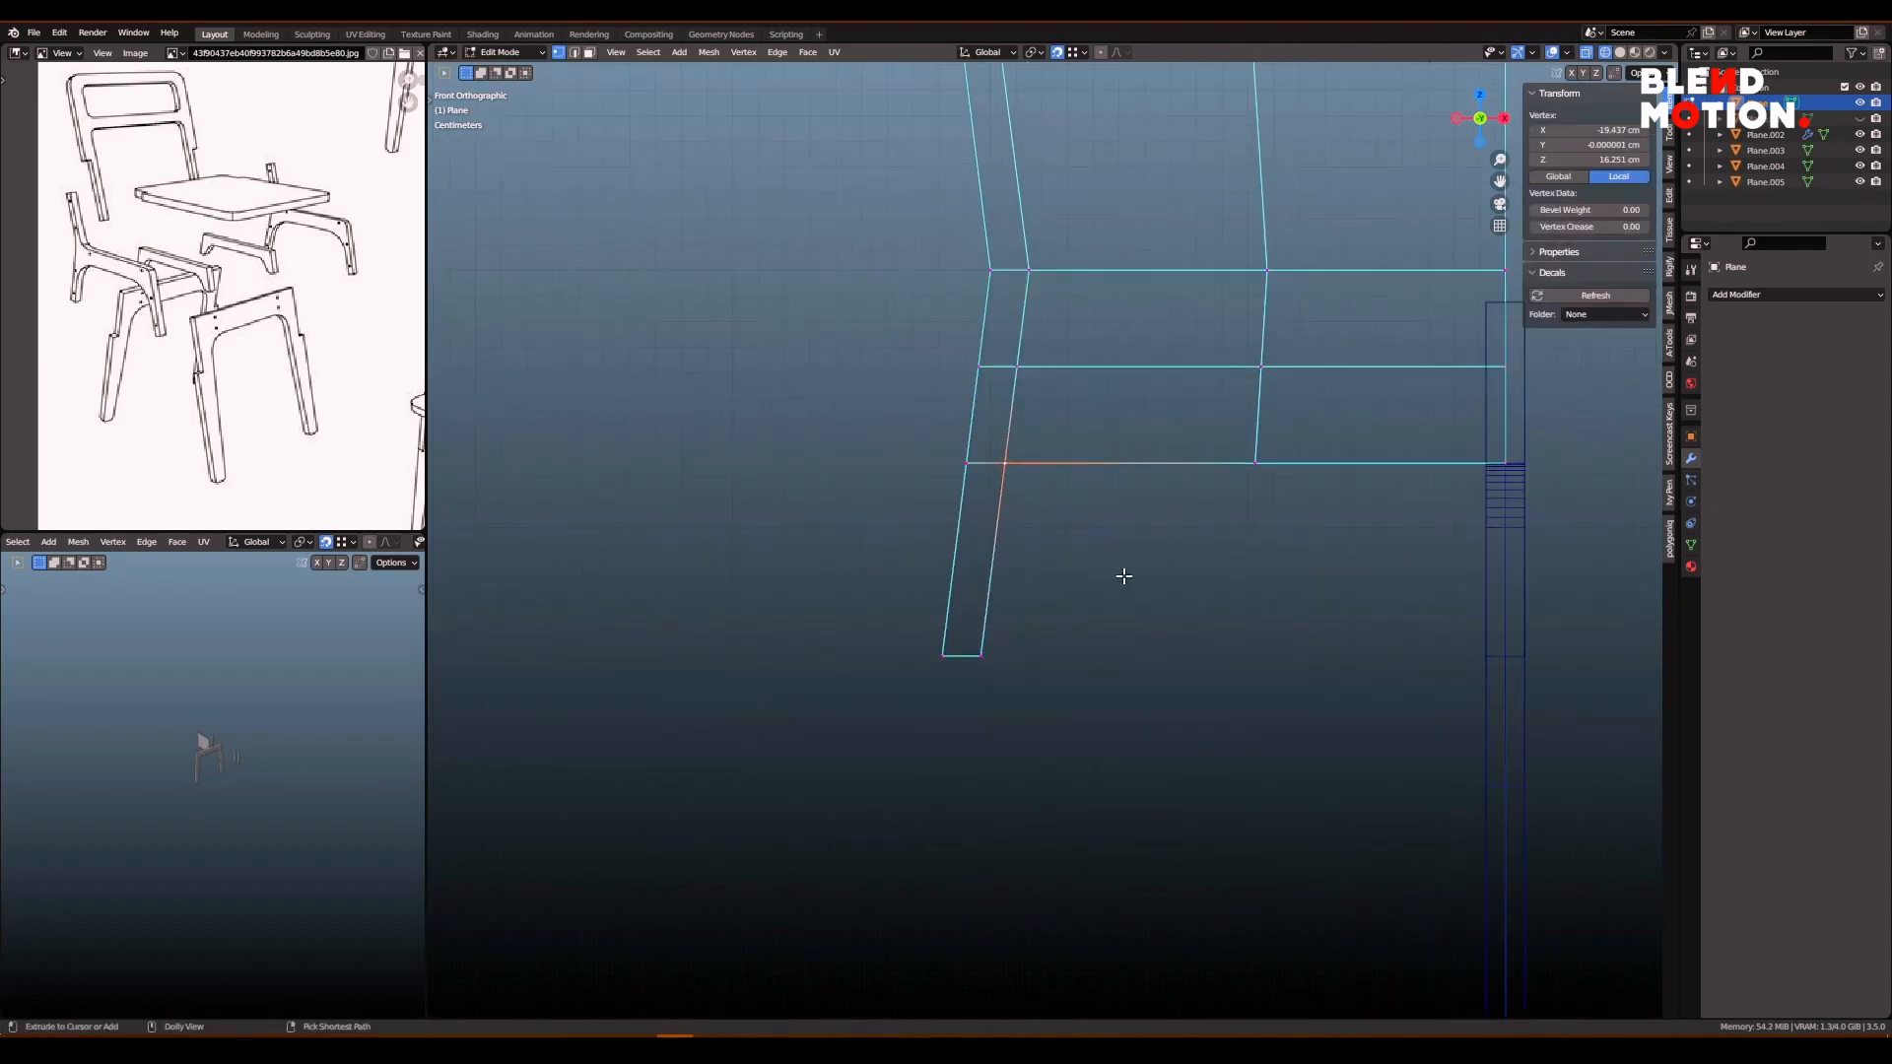
key(ctrl+shift+b)
right_click(1200, 562)
key(Tab)
key(ctrl+a)
click(1271, 557)
shift+middle_drag(1270, 556, 1183, 571)
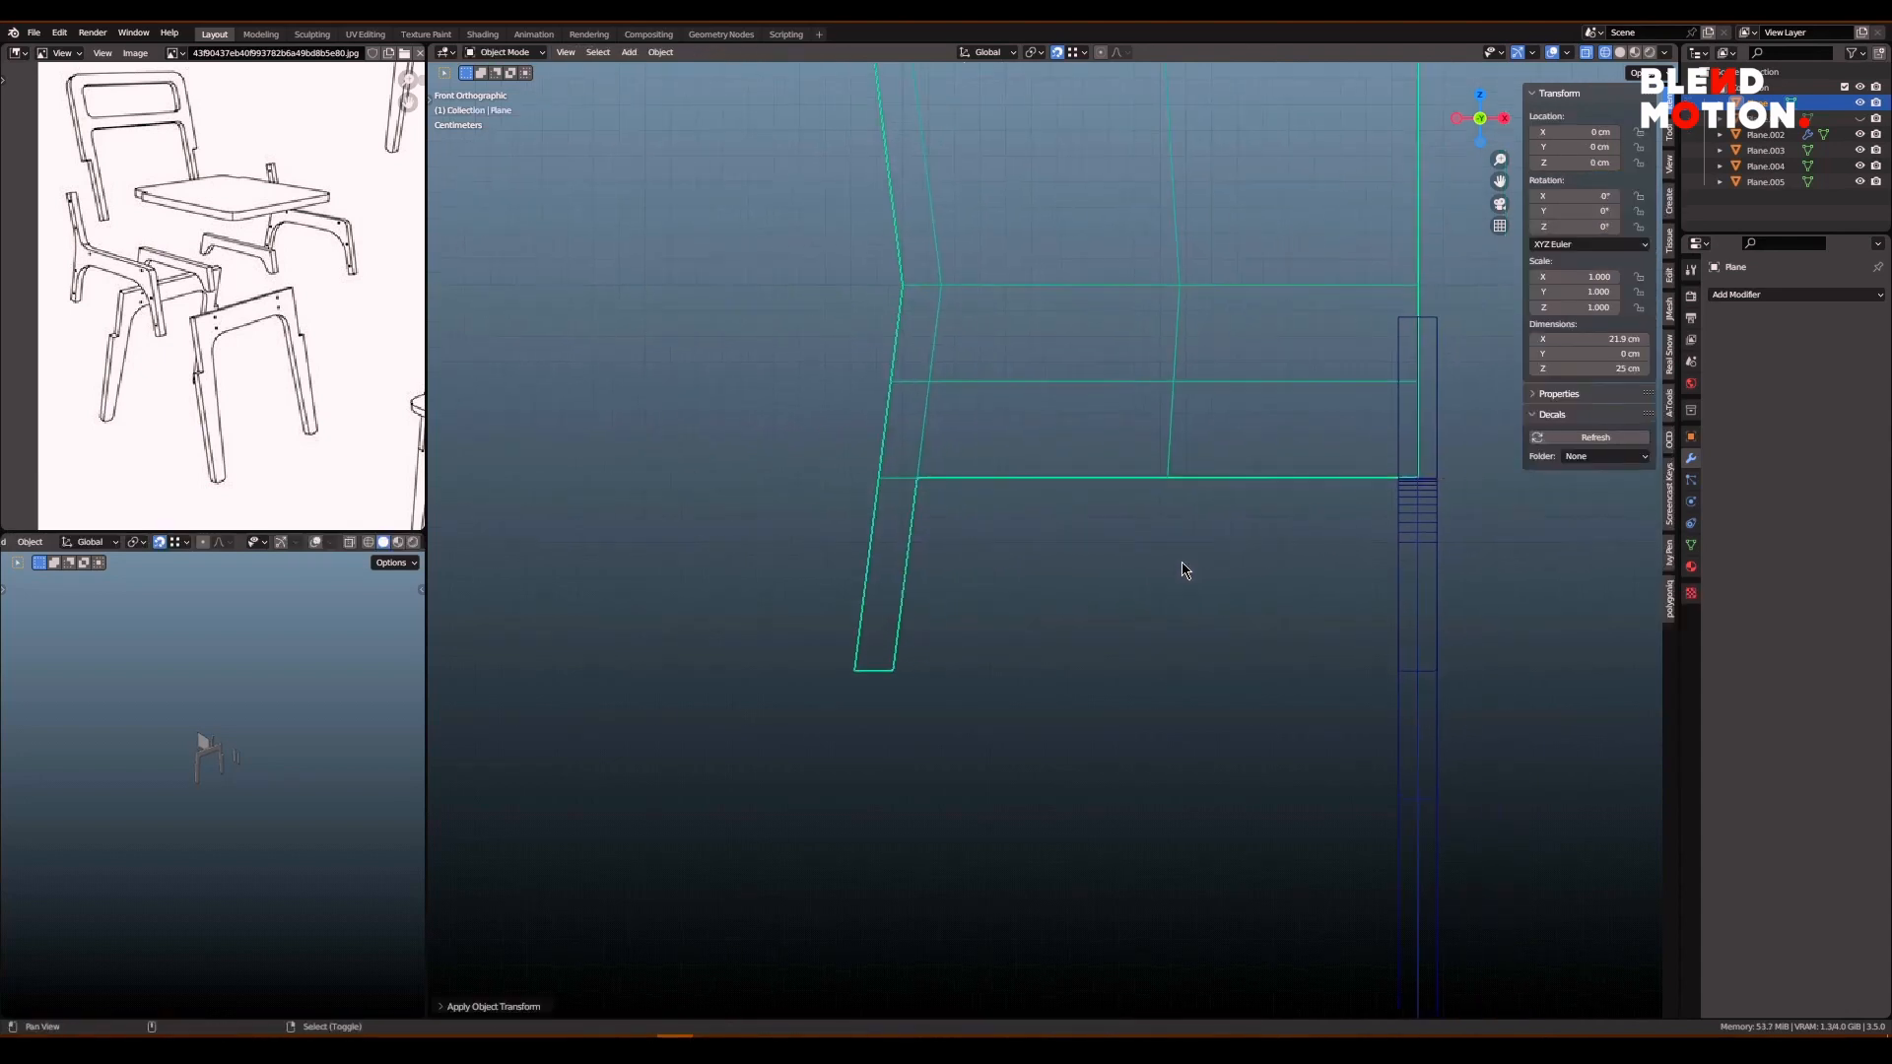
- Vertex-bevel the selected lower inner corner with 10 segments to round it
key(Tab)
key(ctrl+shift+b)
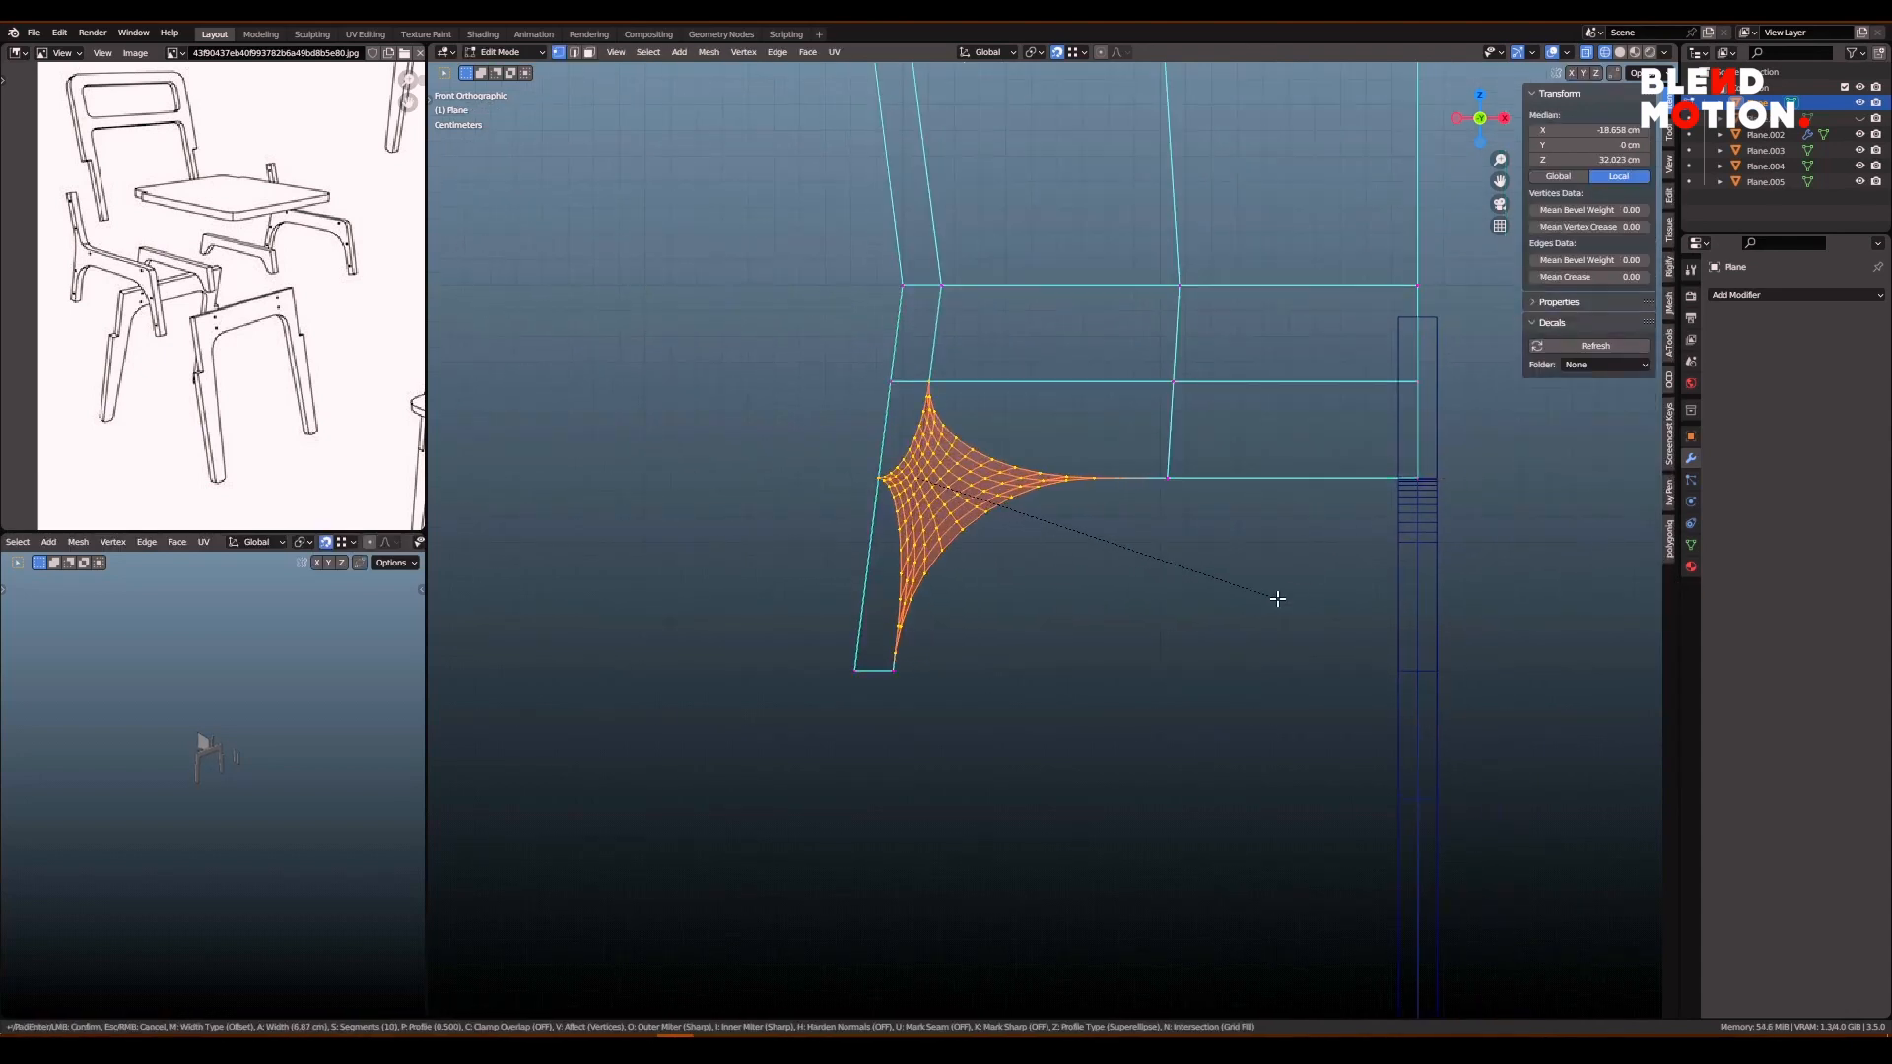
click(1239, 596)
- Dissolve the inner edge loops of the lower corner's bevel grid, keeping only one set of radiating edges
scroll(912, 554, up, 5)
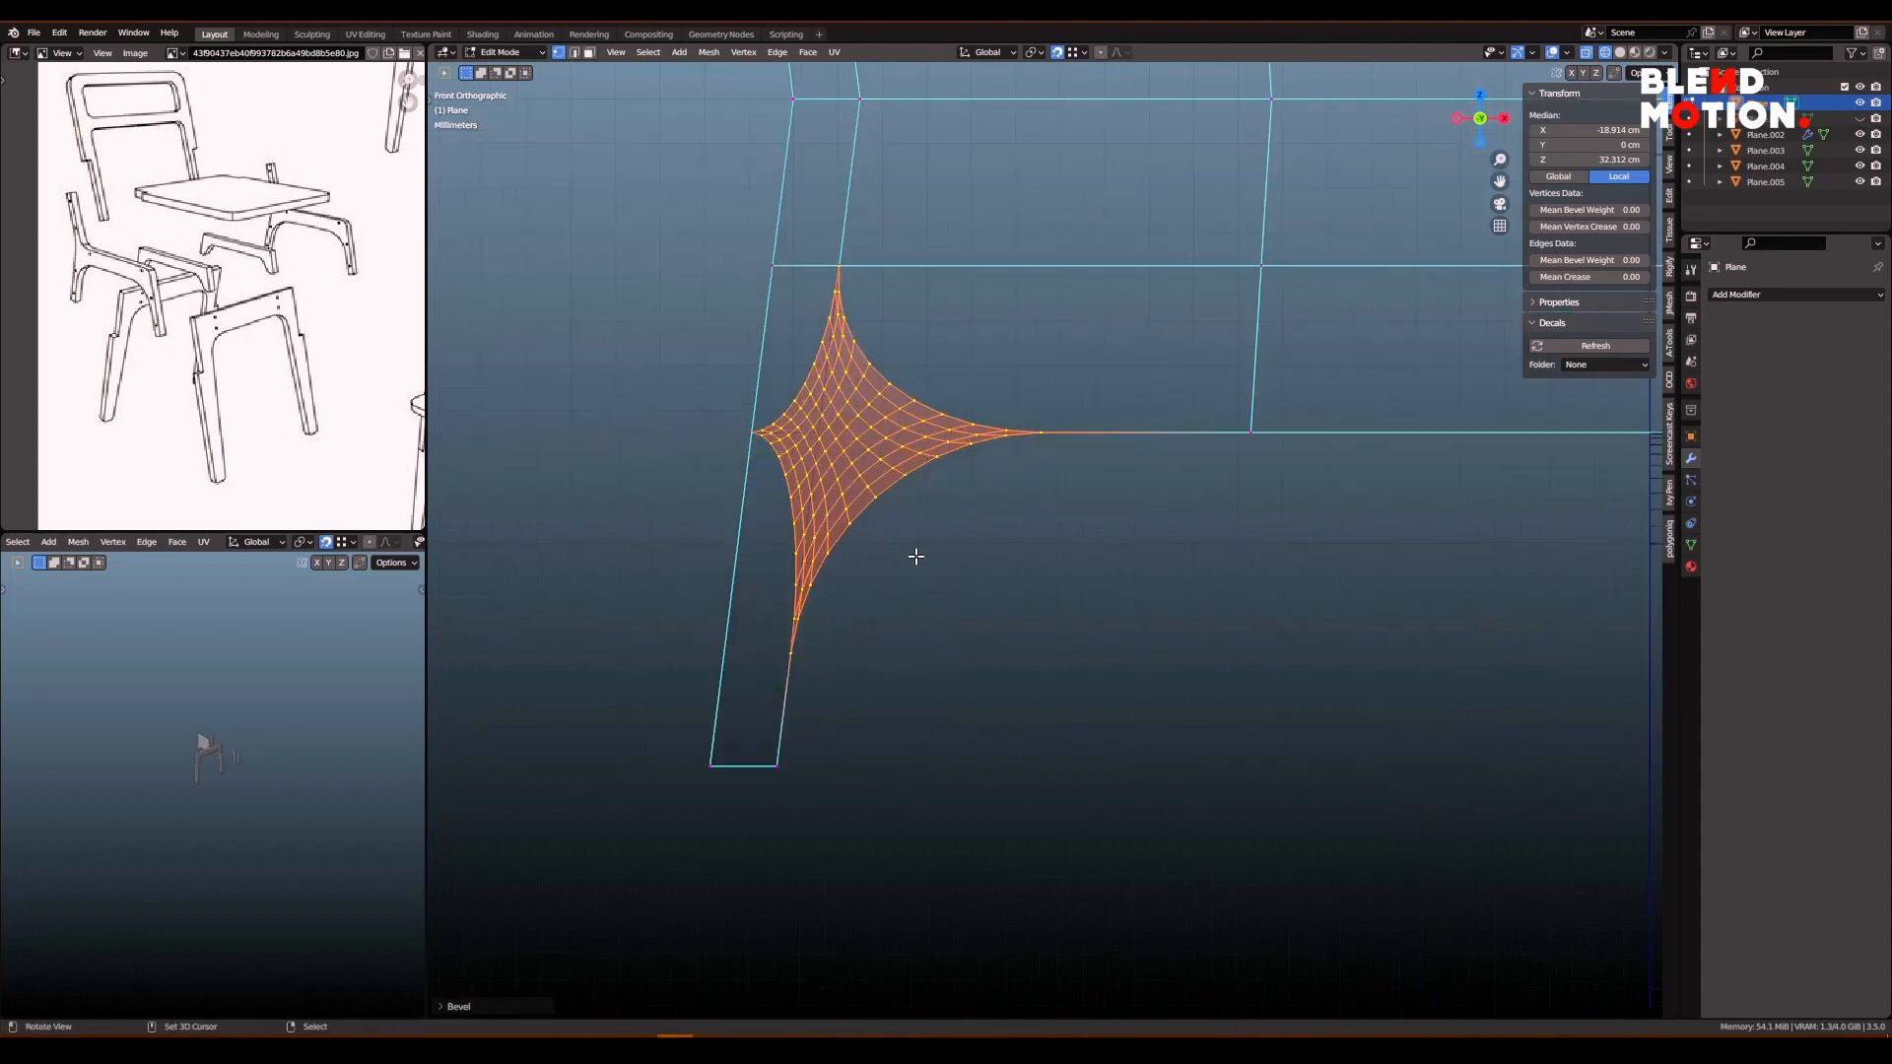
alt+click(1077, 463)
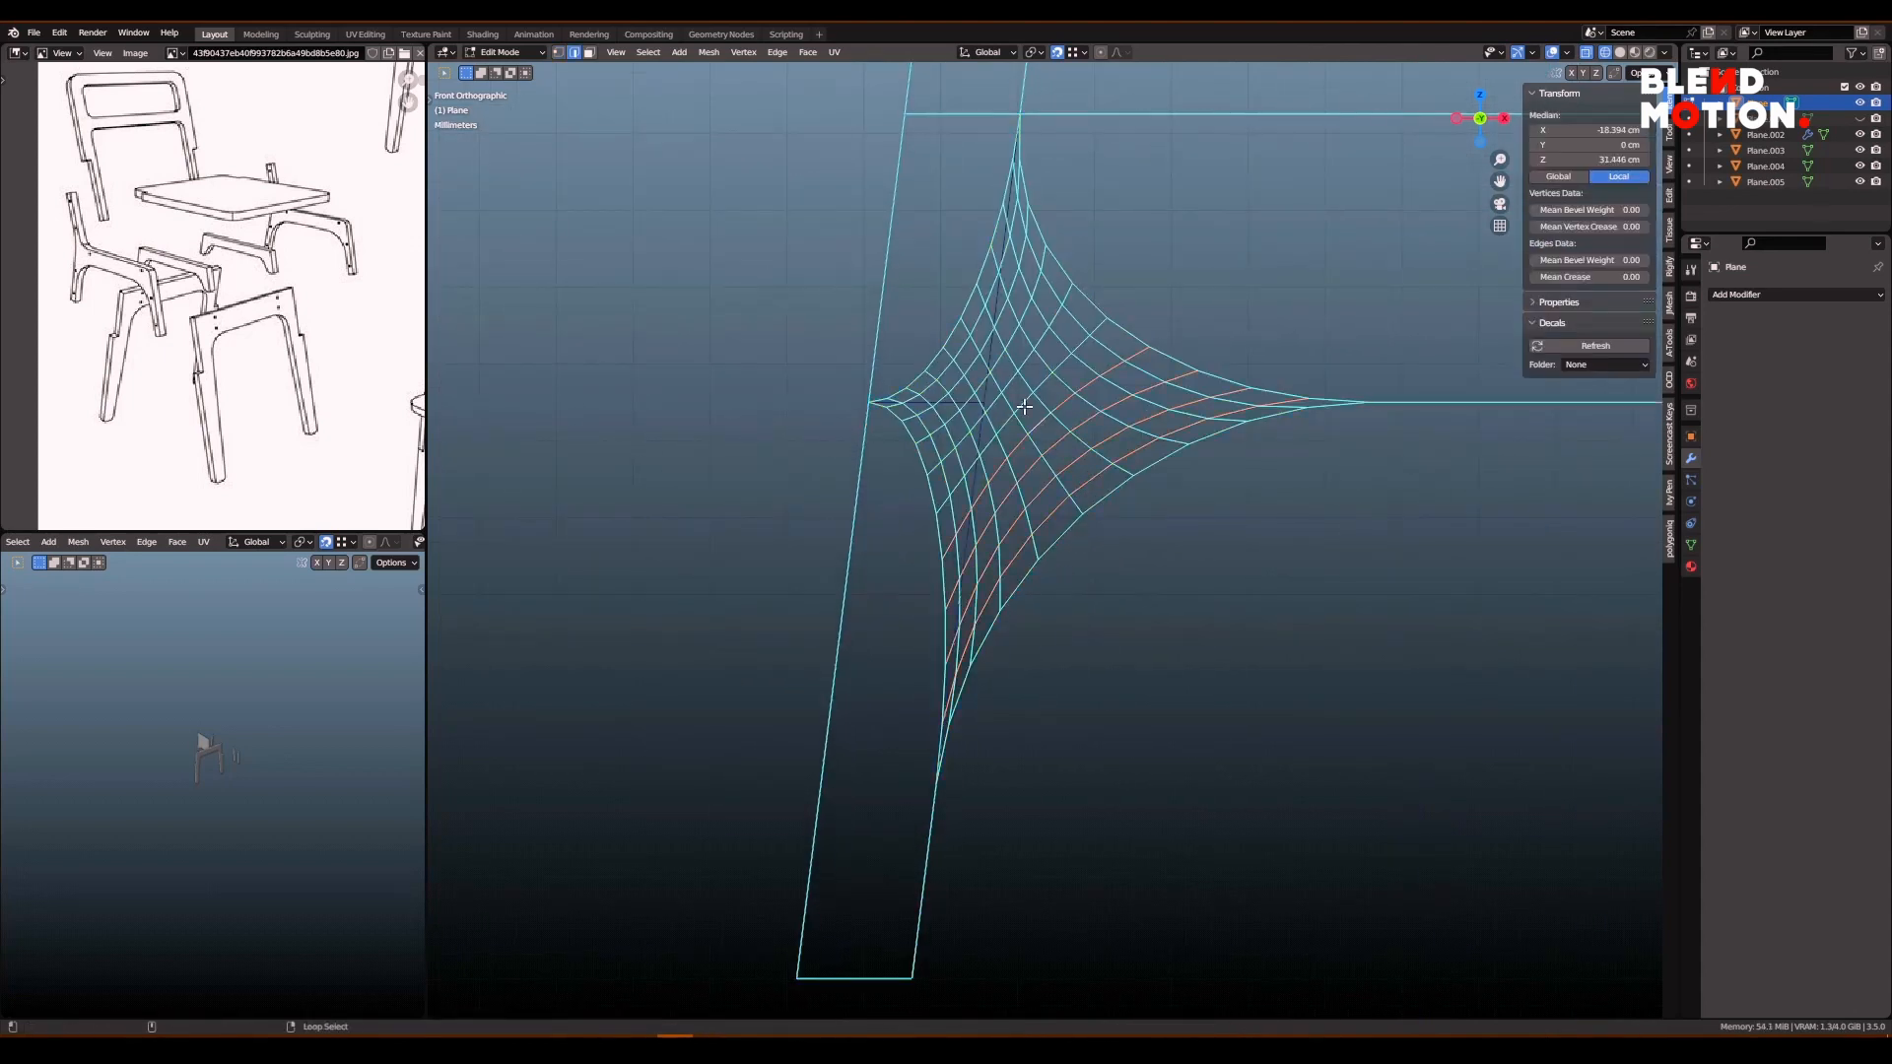
scroll(1103, 363, down, 2)
key(x)
click(1120, 451)
scroll(1074, 445, up, 1)
- Merge the lower bevel's outermost vertex with the neighbouring vertex on the plane's outer edge
key(1)
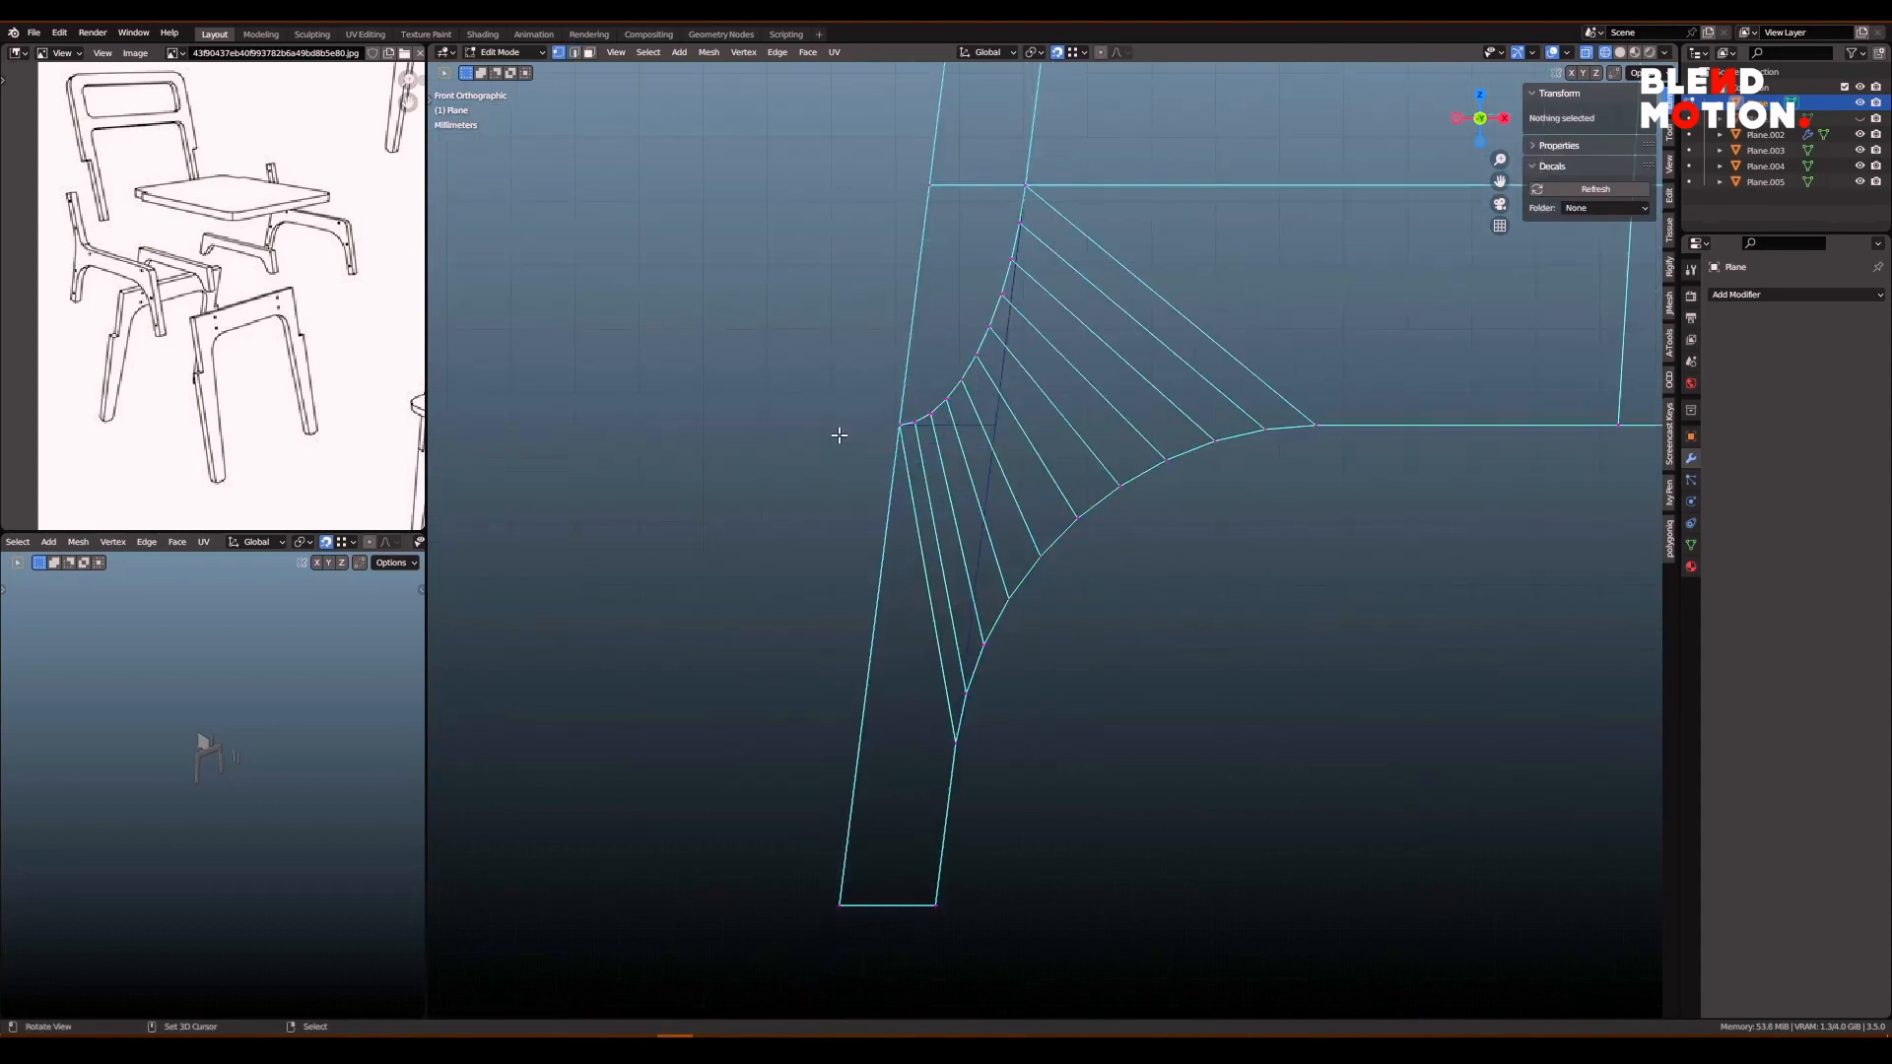
right_click(890, 419)
shift+right_click(918, 440)
key(m)
click(960, 485)
scroll(1025, 537, down, 5)
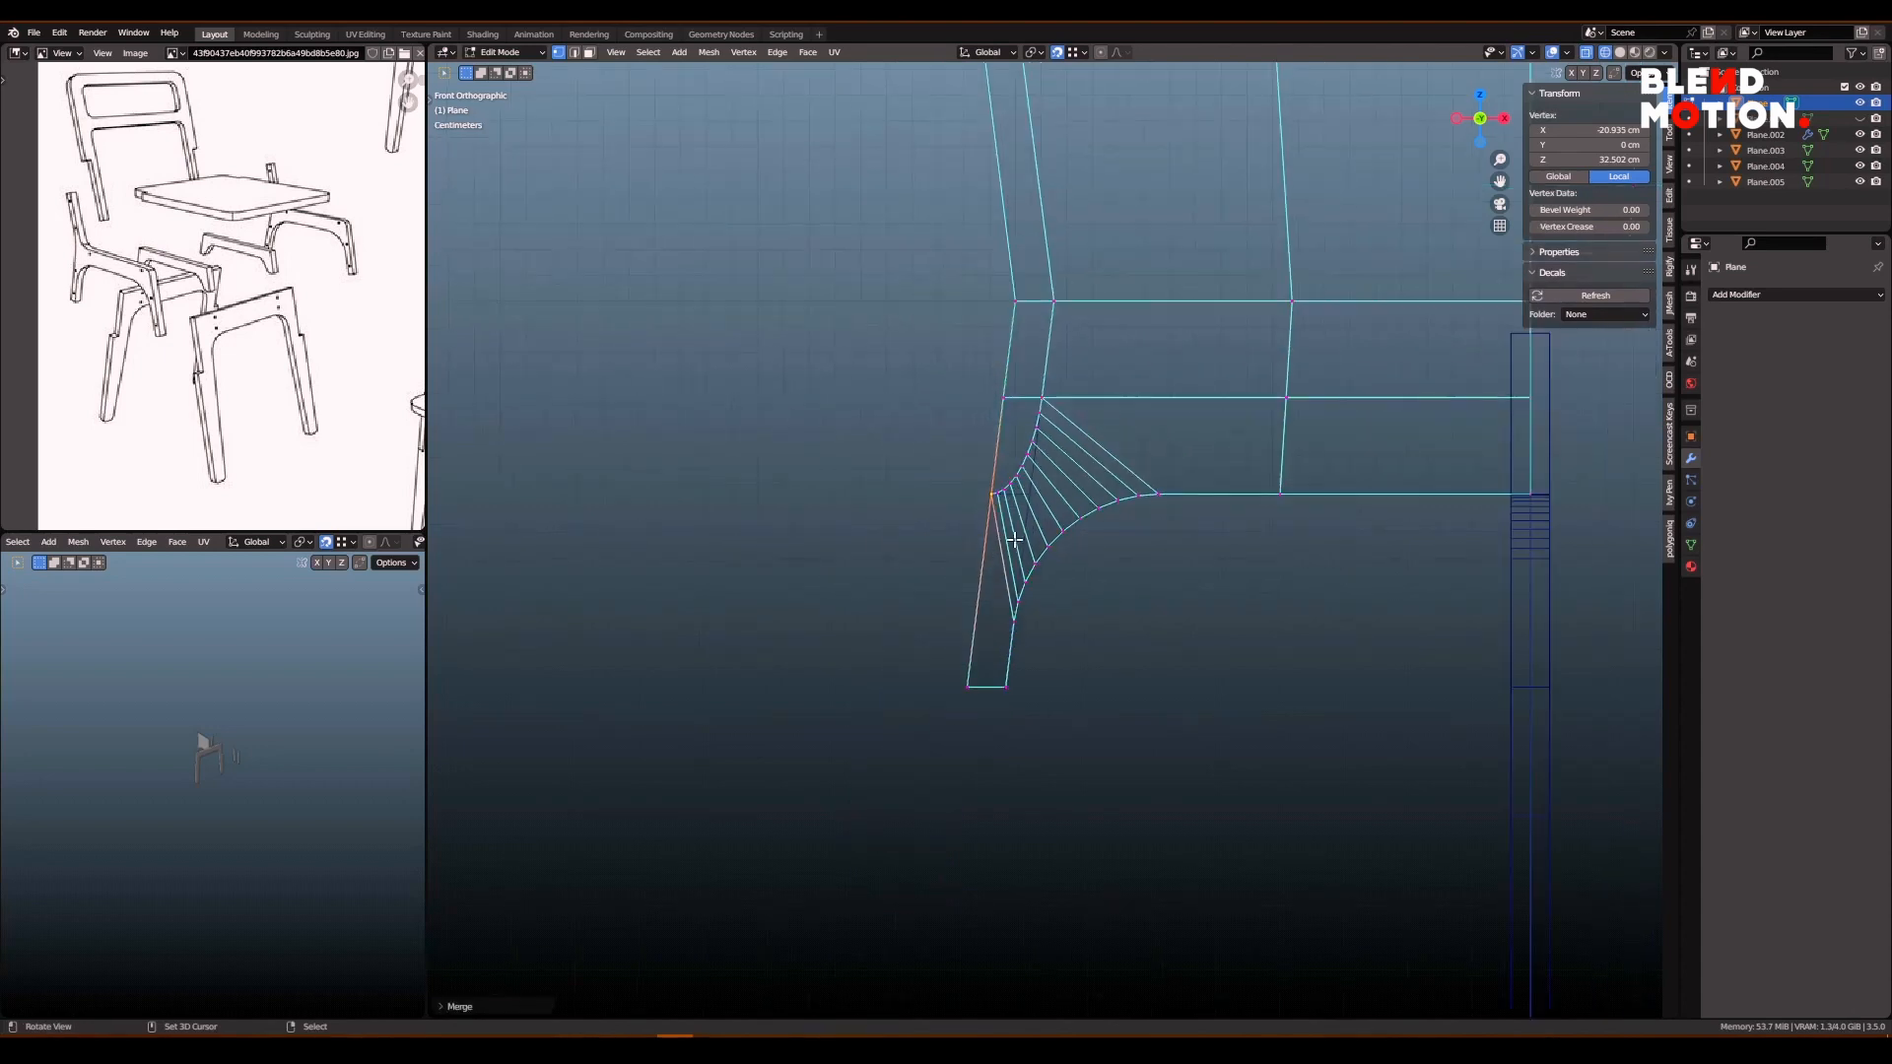
- Delete the two top-edge vertices inward of the side strip to remove the panel above the rail
shift+middle_drag(1143, 540, 948, 653)
scroll(951, 645, down, 1)
key(alt+a)
key(b)
drag(1023, 202, 1310, 281)
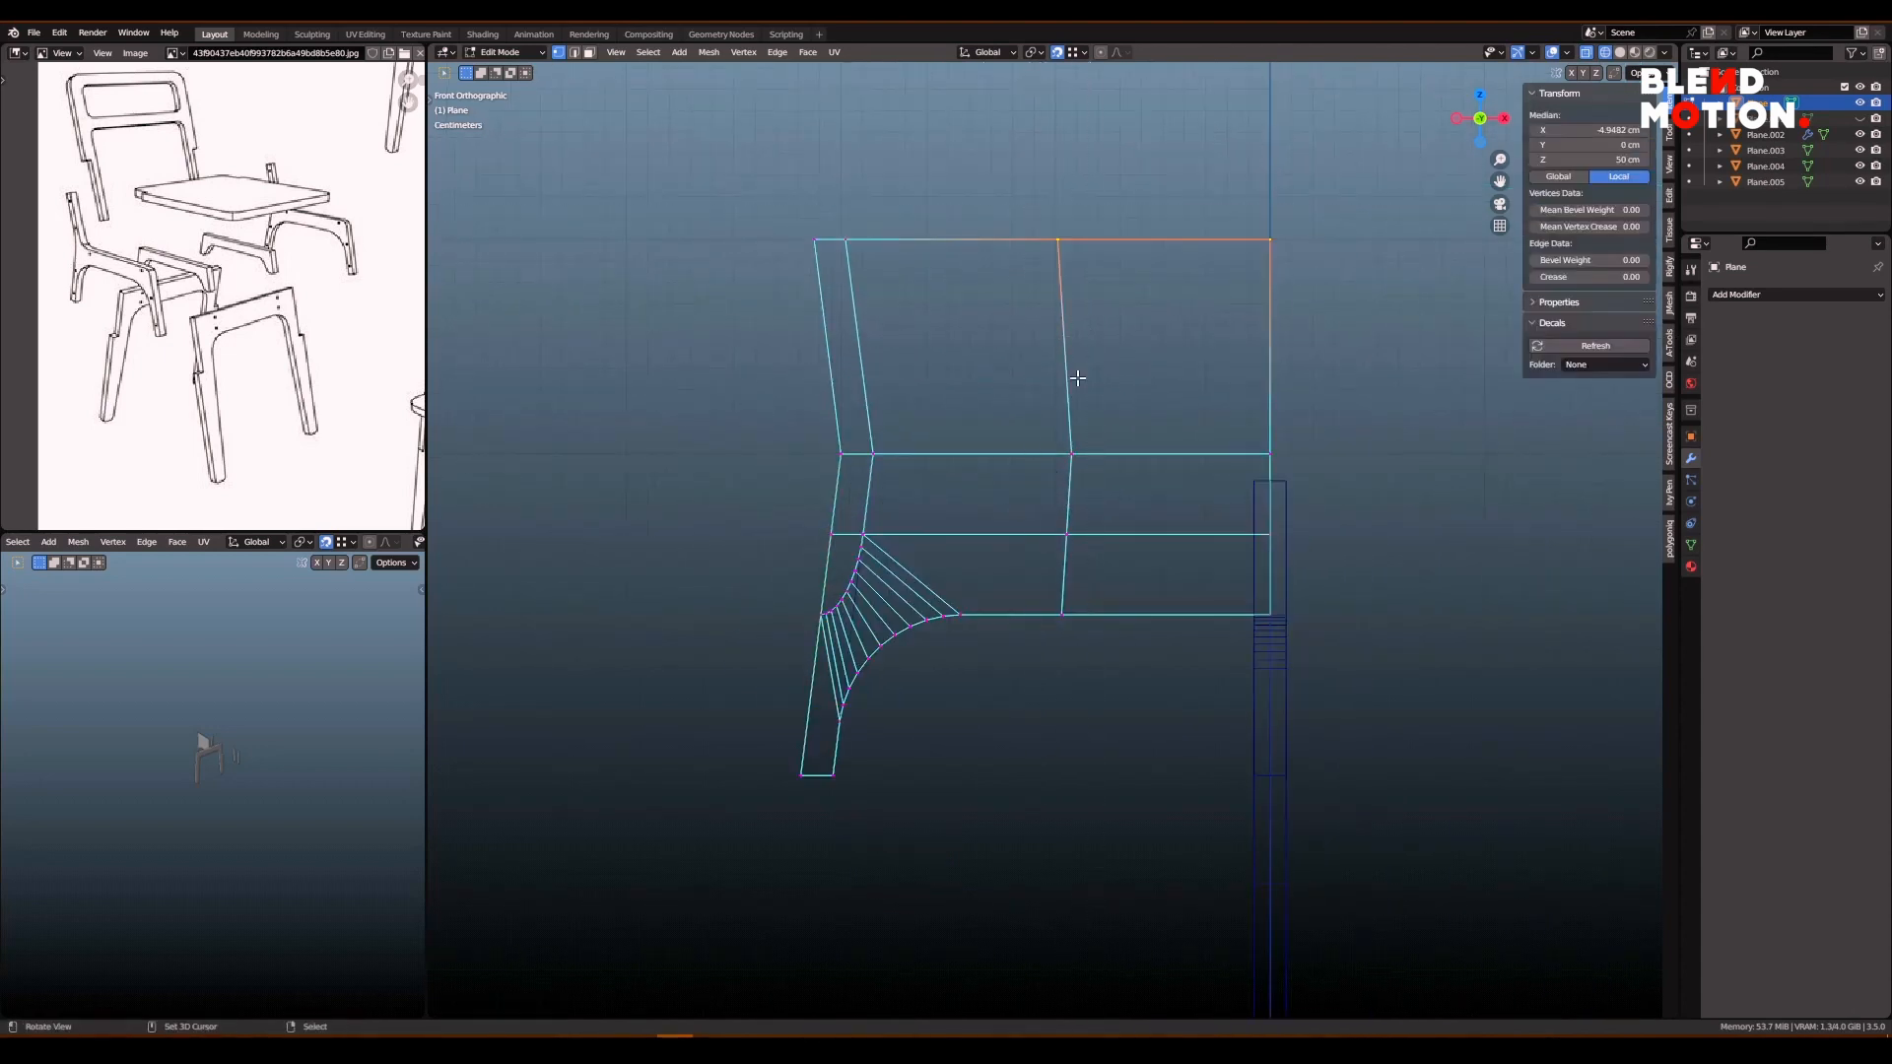
key(x)
click(971, 382)
- Vertex-bevel the inner corner where the side strip meets the rail's upper edge
right_click(886, 444)
scroll(828, 399, up, 2)
key(ctrl+shift+b)
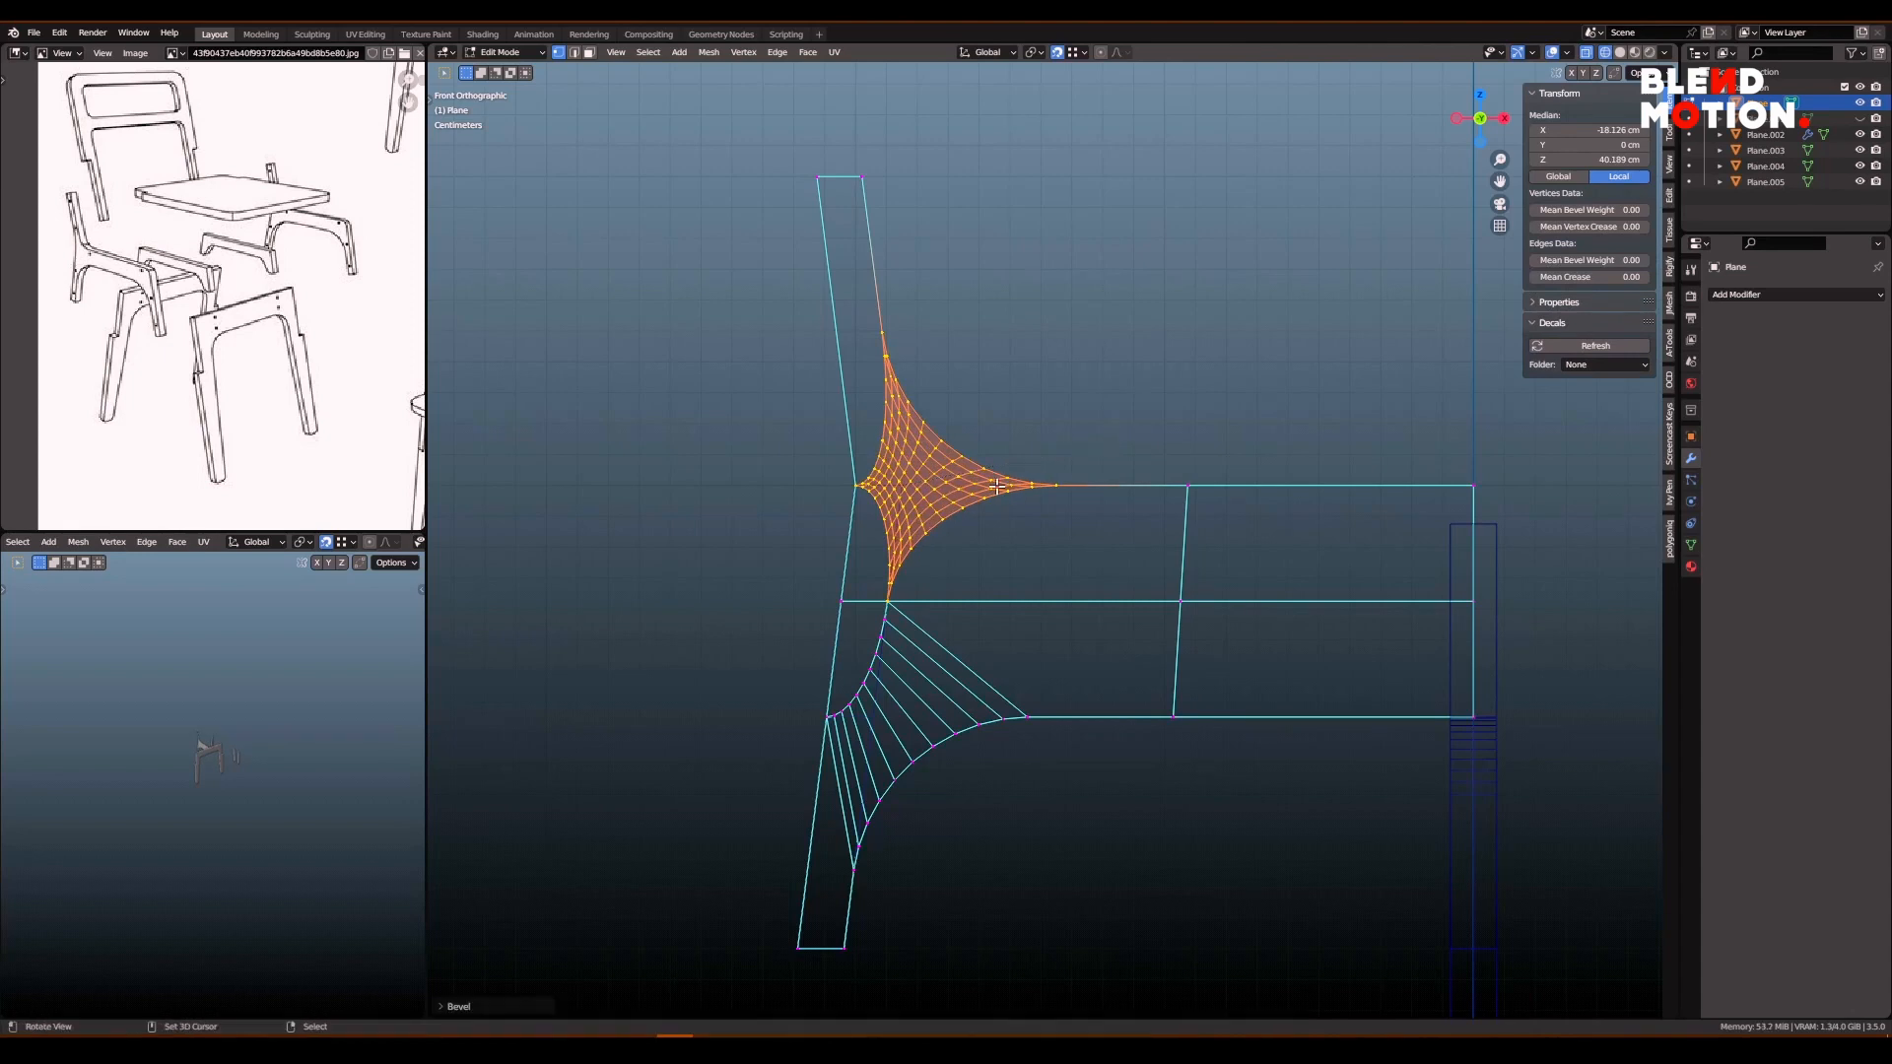
- Dissolve the inner edge loops of the upper corner's bevel grid
scroll(997, 485, up, 3)
shift+middle_drag(997, 486, 1188, 536)
scroll(1044, 522, up, 1)
key(2)
key(alt+a)
alt+right_click(1048, 434)
alt+shift+right_click(1064, 423)
scroll(1064, 423, up, 2)
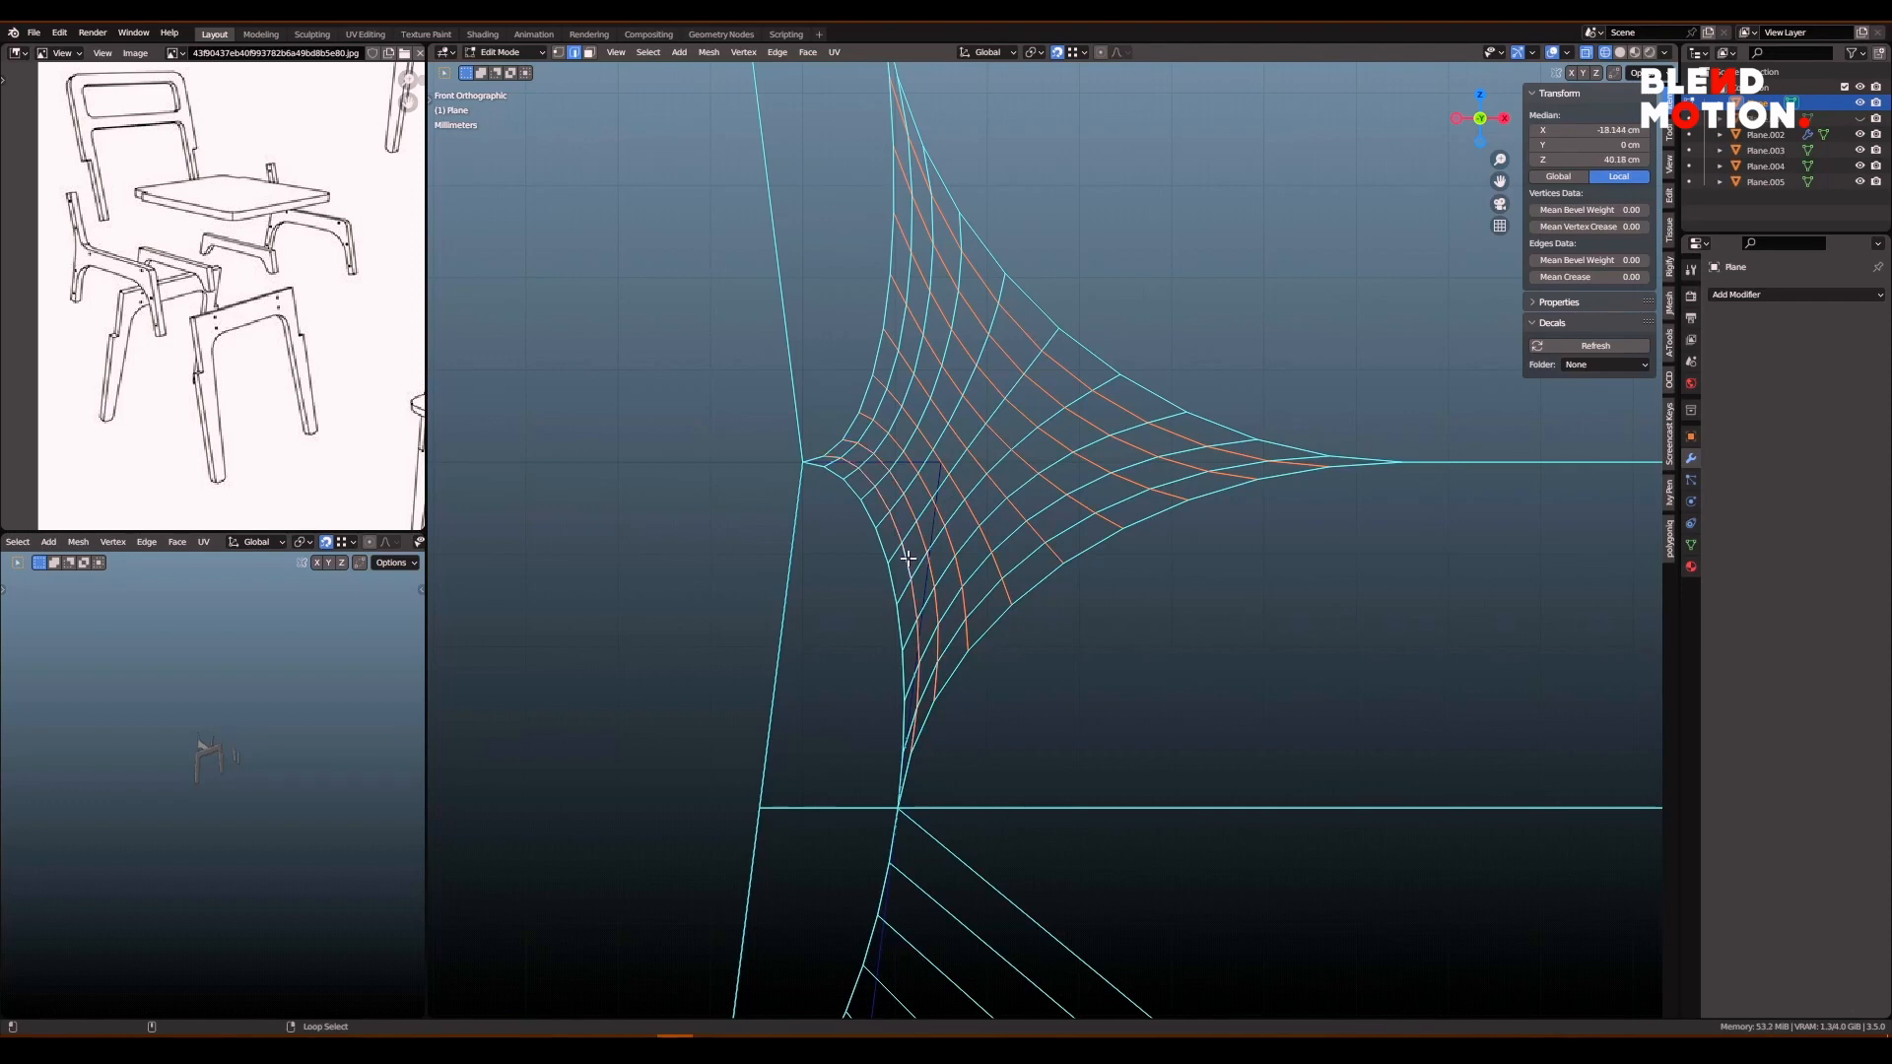
key(ctrl+x)
- Merge at centre the overlapping vertices where the two corner bevels meet on the rail's centre line
scroll(1056, 549, down, 6)
shift+middle_drag(1059, 638, 1045, 538)
scroll(1044, 538, up, 2)
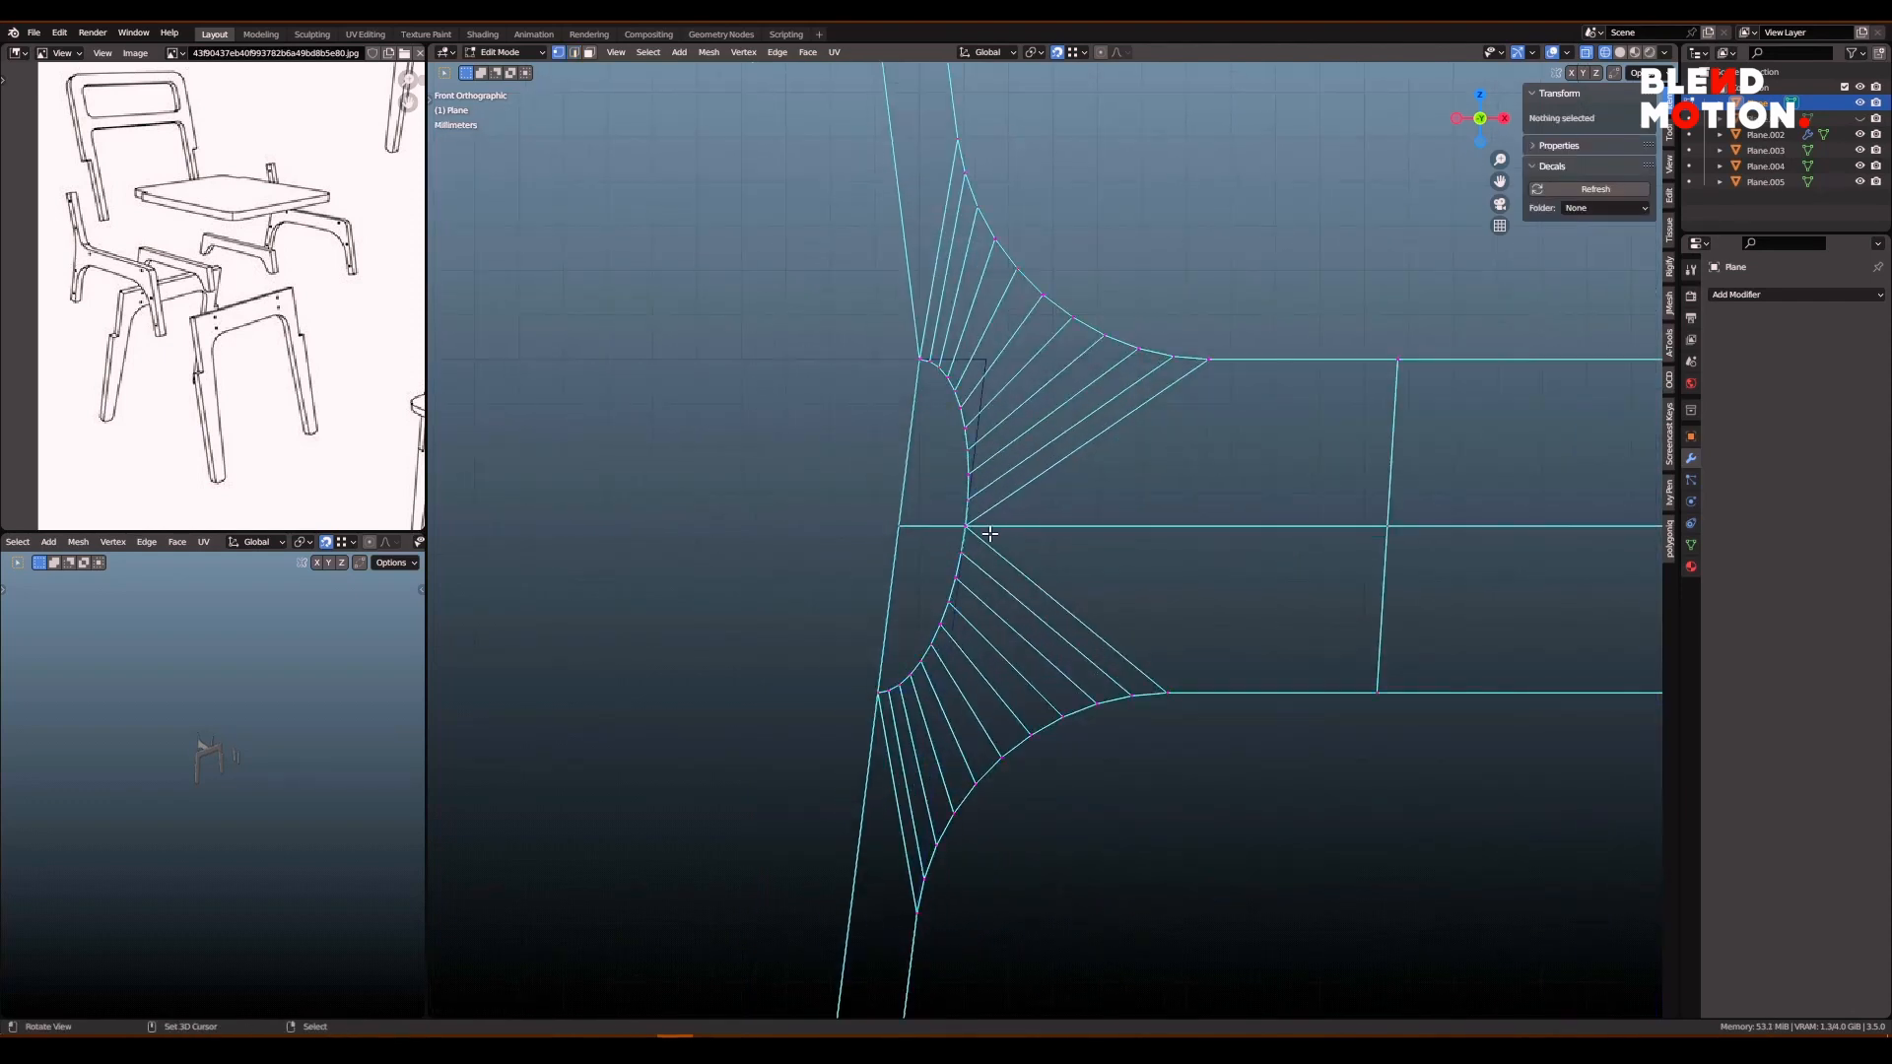
key(c)
click(976, 529)
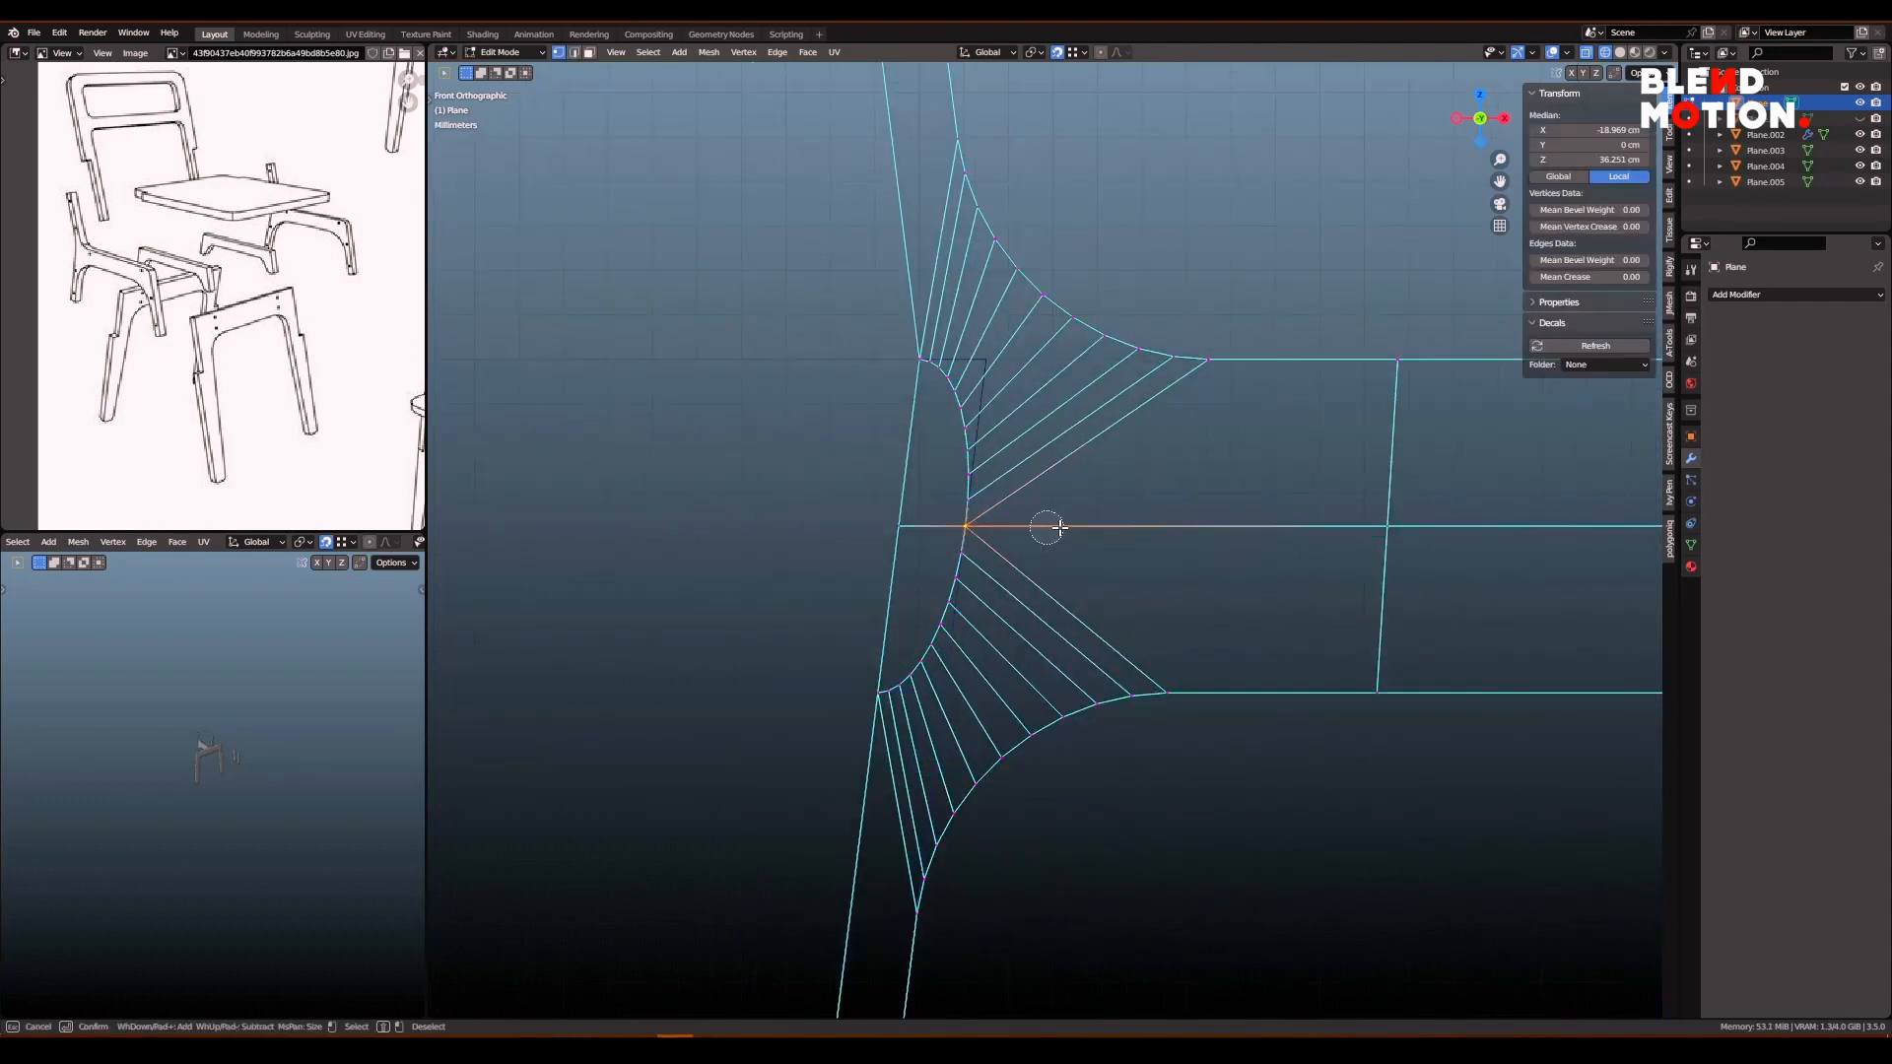
key(Escape)
key(alt+a)
key(ctrl+z)
key(m)
key(c)
- Add a Mirror modifier across the X axis to the plane and return to Object Mode
scroll(1133, 537, down, 4)
shift+middle_drag(1225, 582, 1109, 562)
click(1796, 294)
click(1557, 471)
scroll(1253, 500, down, 1)
shift+middle_drag(1254, 500, 1121, 479)
key(ctrl+Tab)
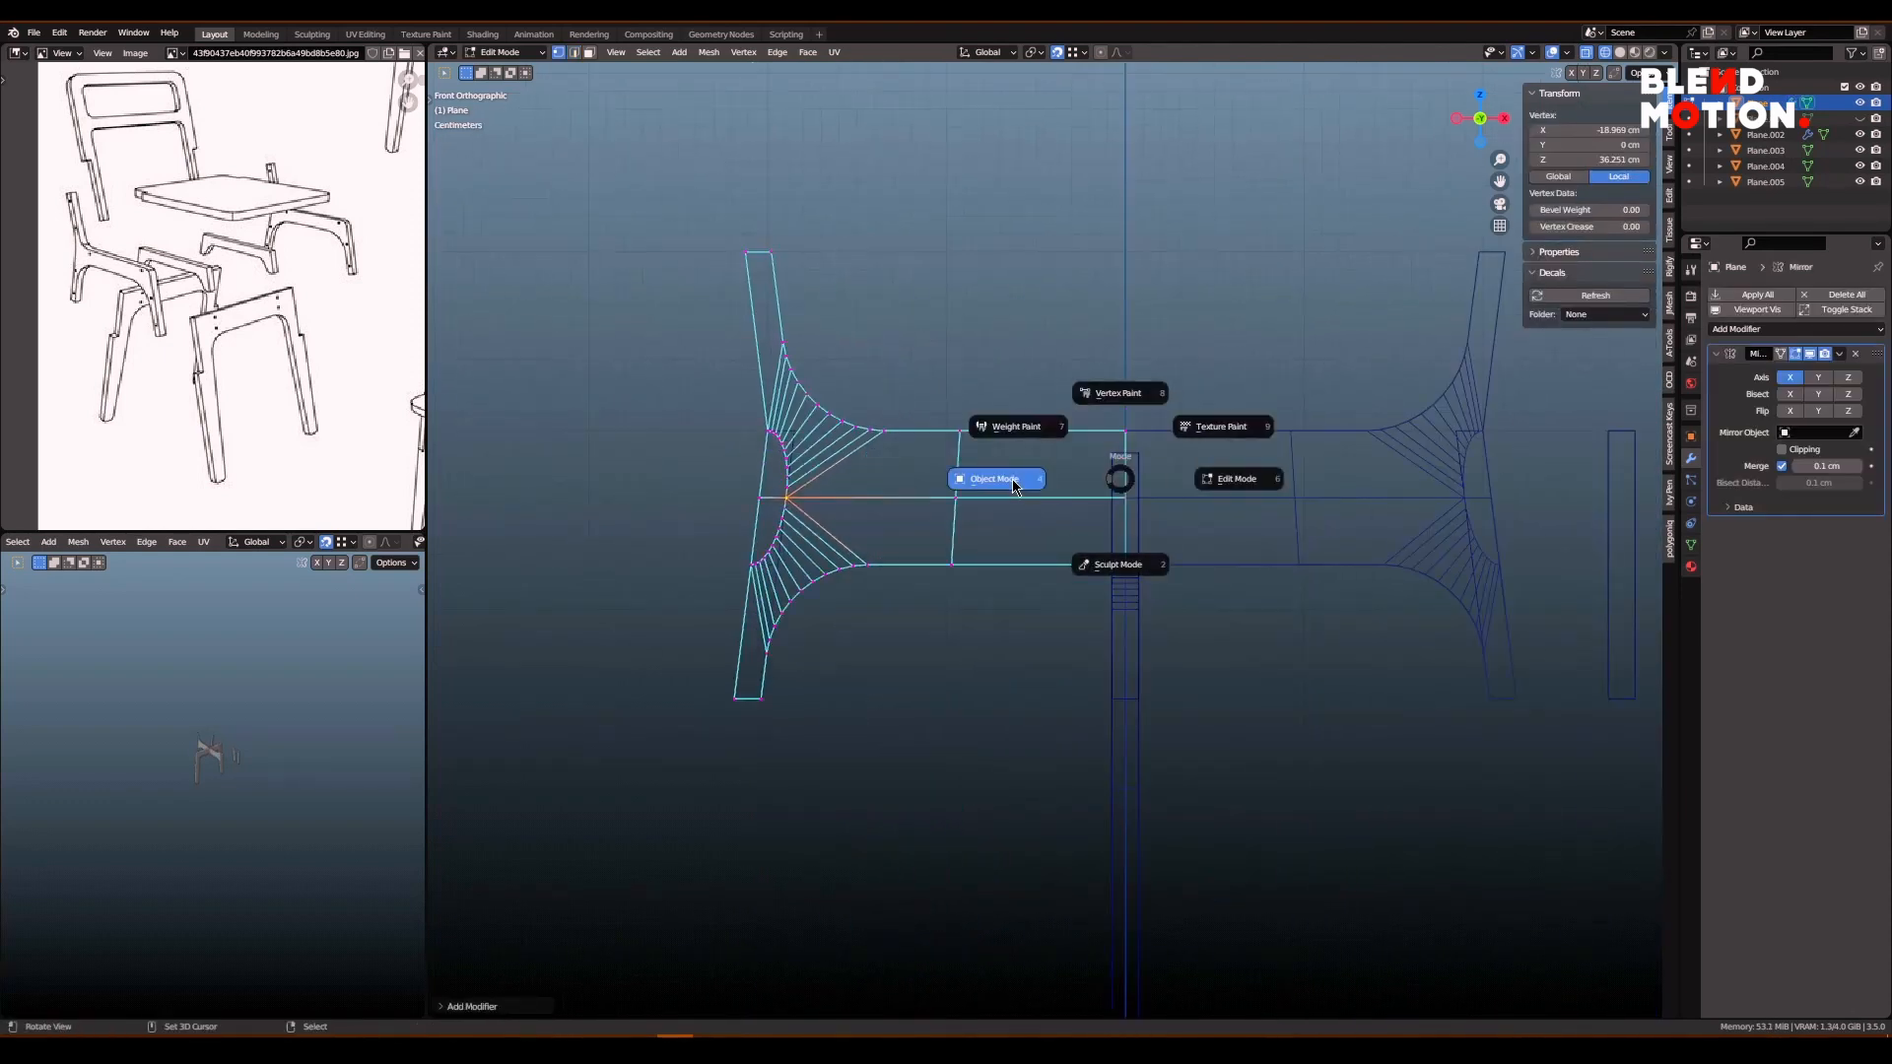
click(1015, 485)
scroll(1407, 578, down, 1)
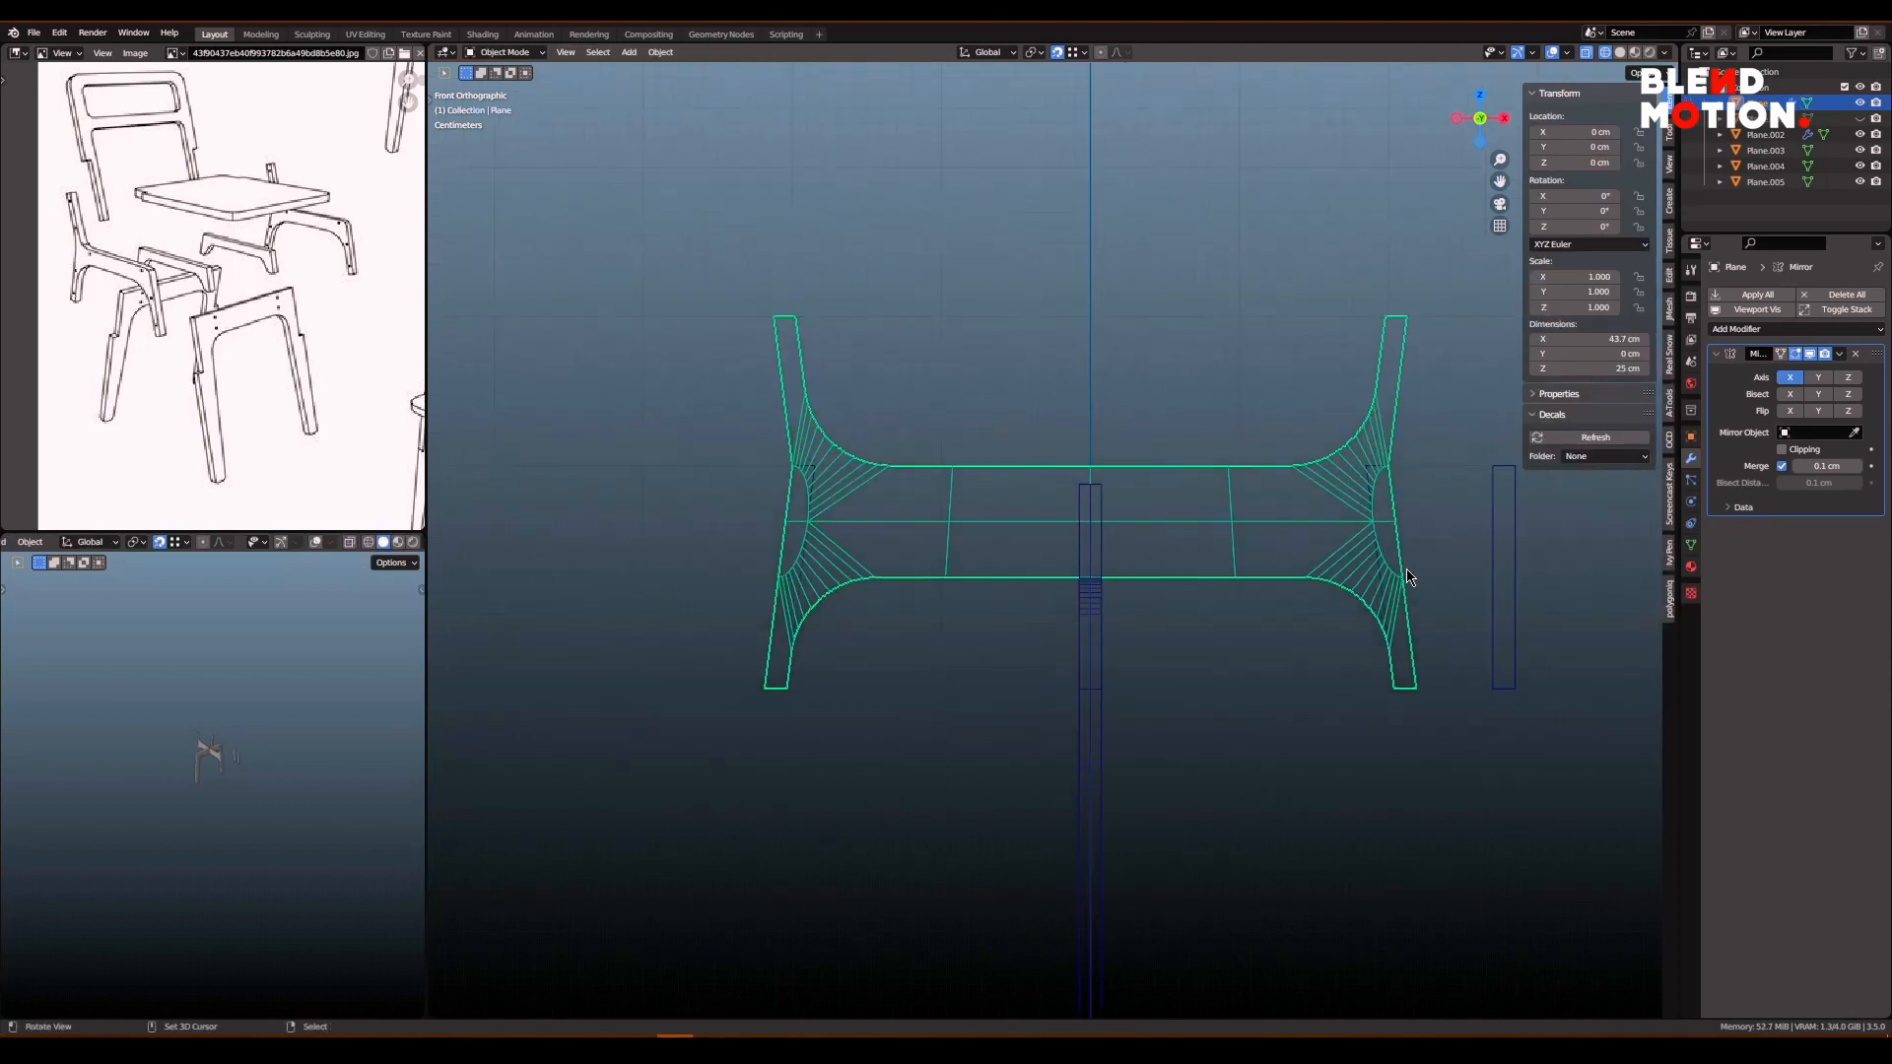
- Duplicate the straight guide board and place its outer bottom corner on the frame's outer crease corner
click(1382, 552)
click(816, 474)
shift+middle_drag(909, 480, 932, 552)
click(1540, 538)
scroll(1543, 592, down, 1)
key(shift+d)
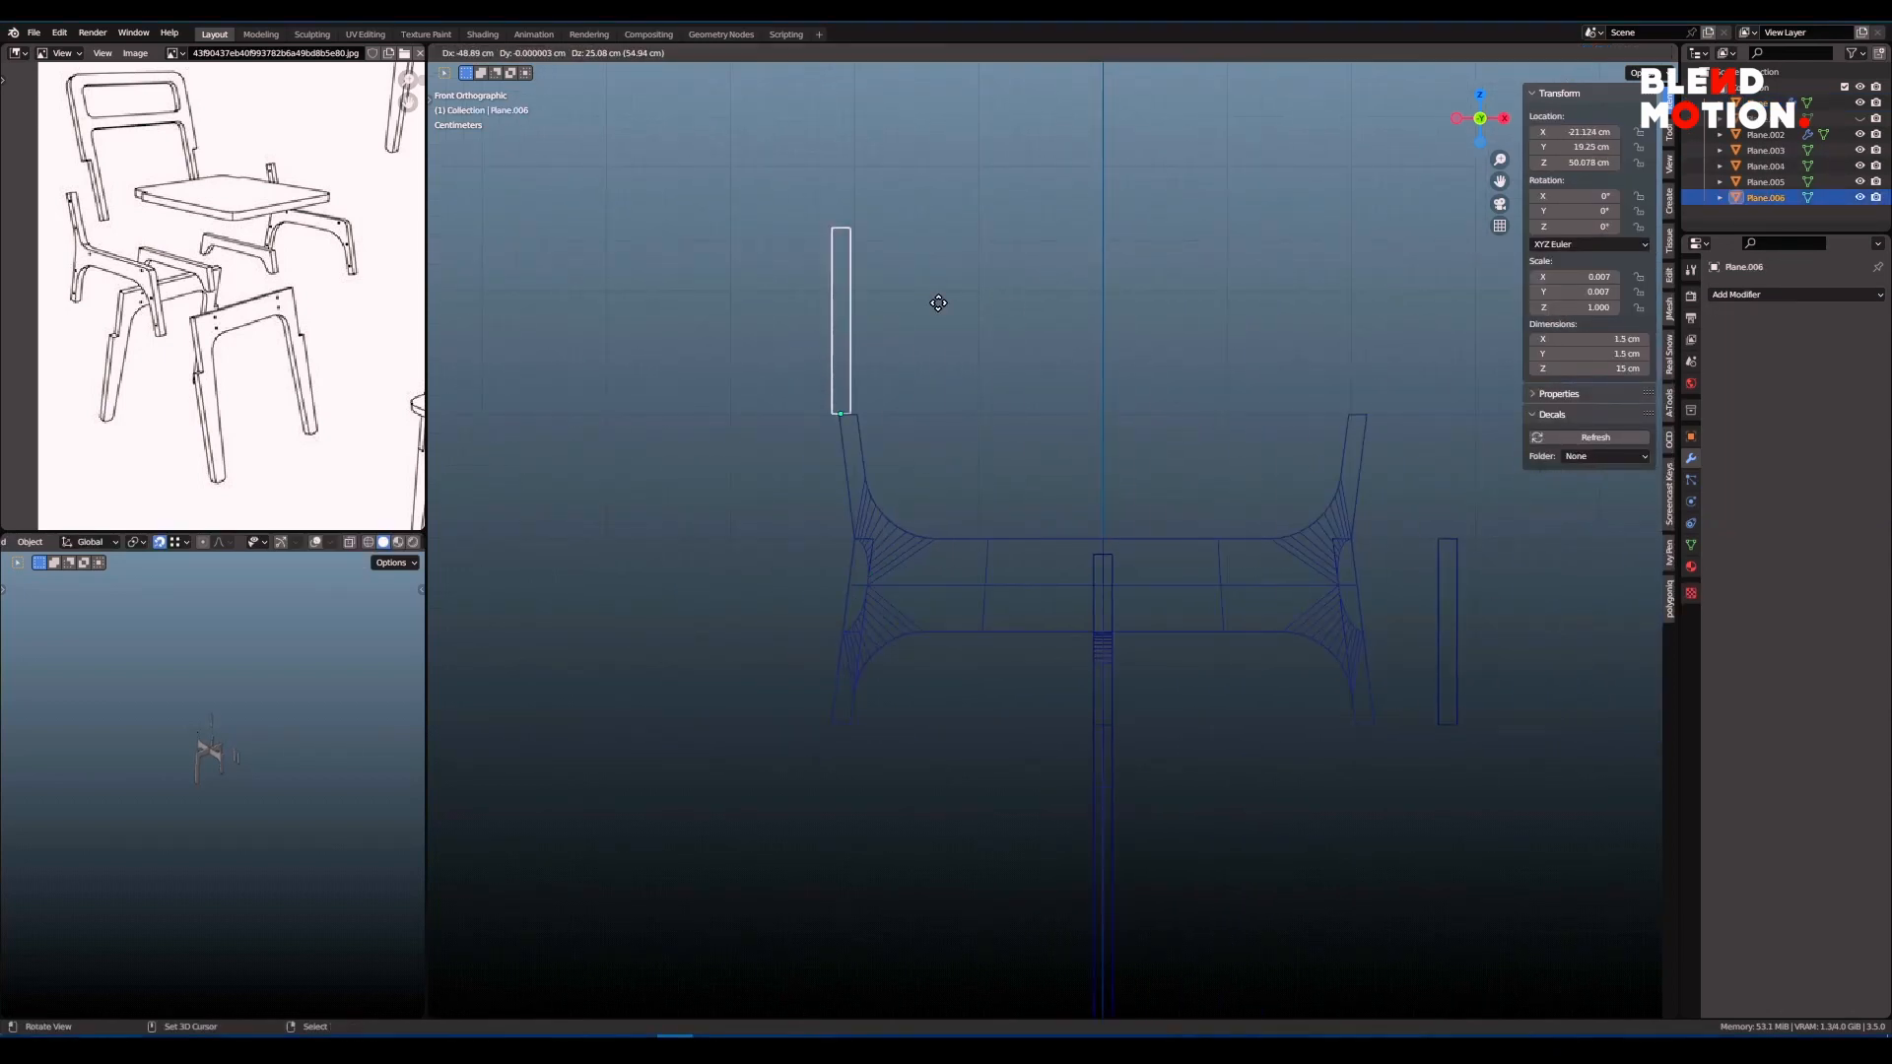
click(984, 427)
scroll(1049, 494, up, 6)
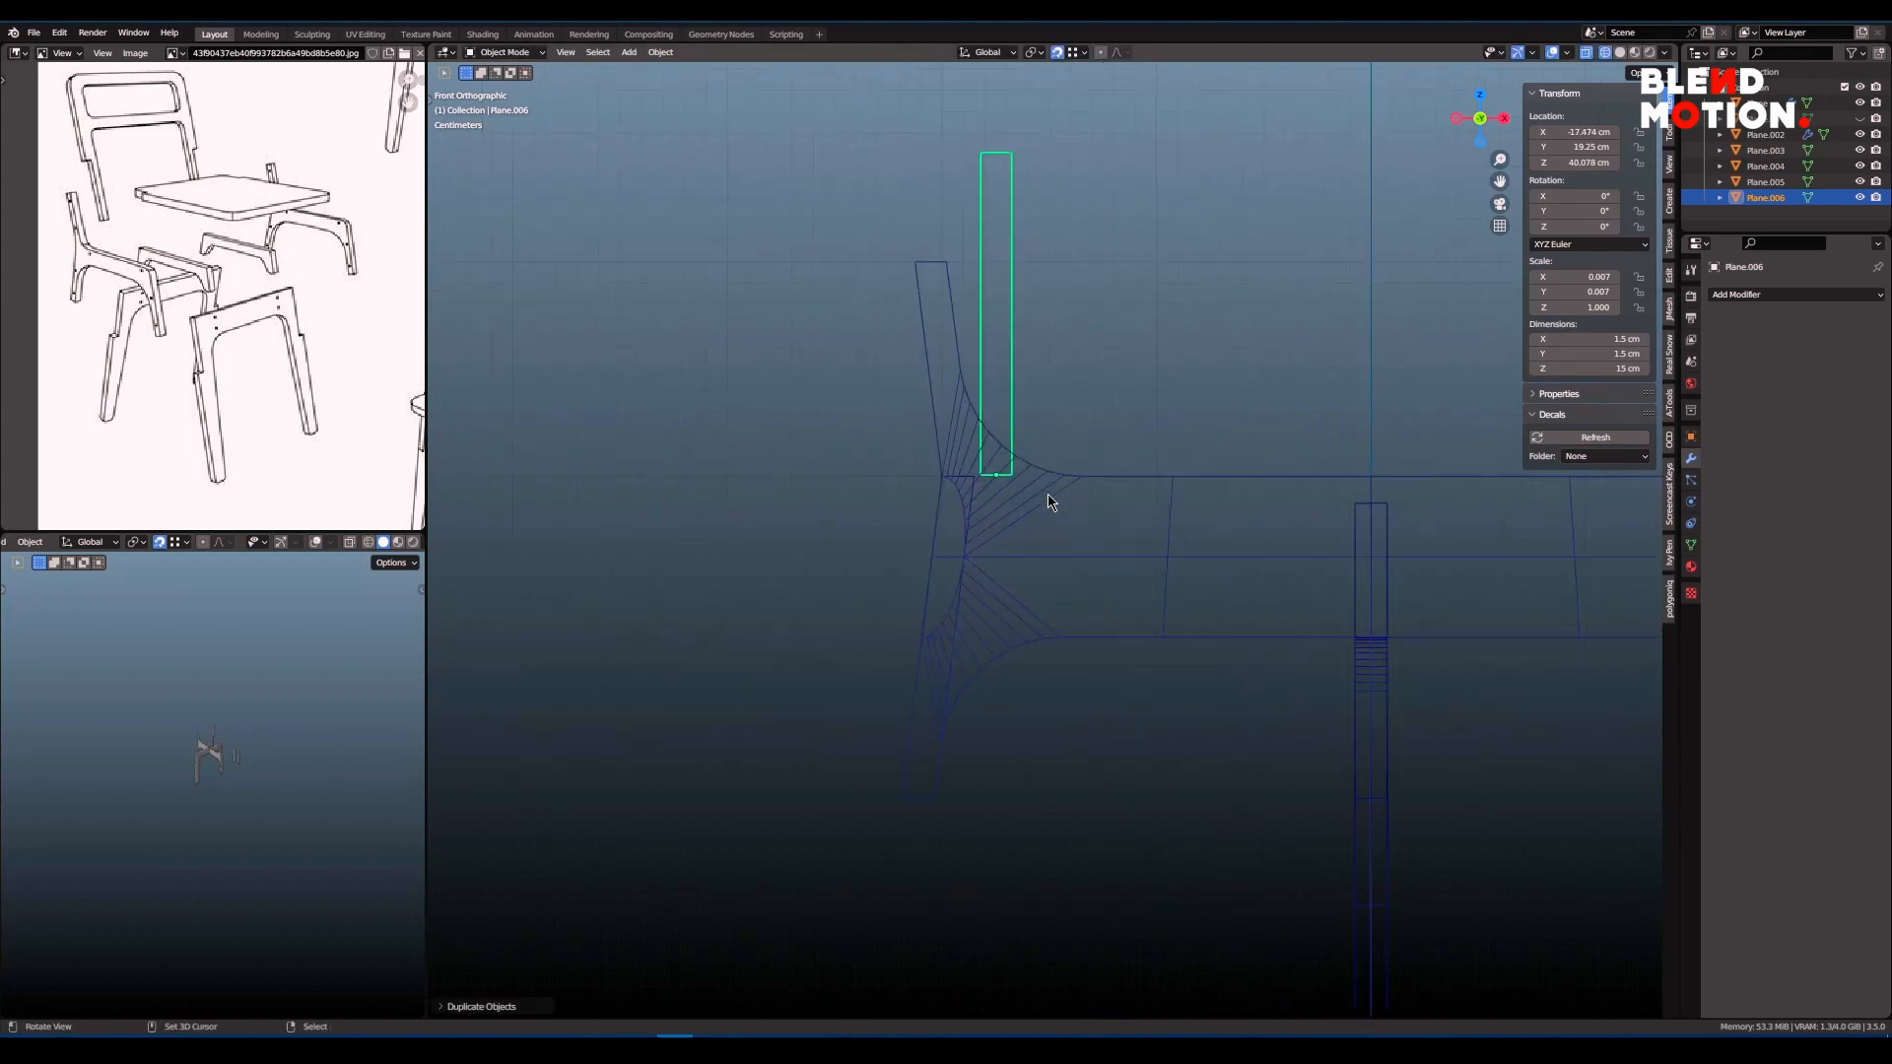
key(g)
click(949, 473)
- Lower the duplicated board's top vertices along Z to the height of the frame's top edge
scroll(1091, 457, down, 2)
shift+middle_drag(1066, 251, 1105, 459)
key(Tab)
key(g)
key(z)
click(972, 361)
- Try slanting the duplicated board by shifting its top vertices to the frame's upper end
scroll(1111, 370, down, 4)
scroll(1101, 454, up, 5)
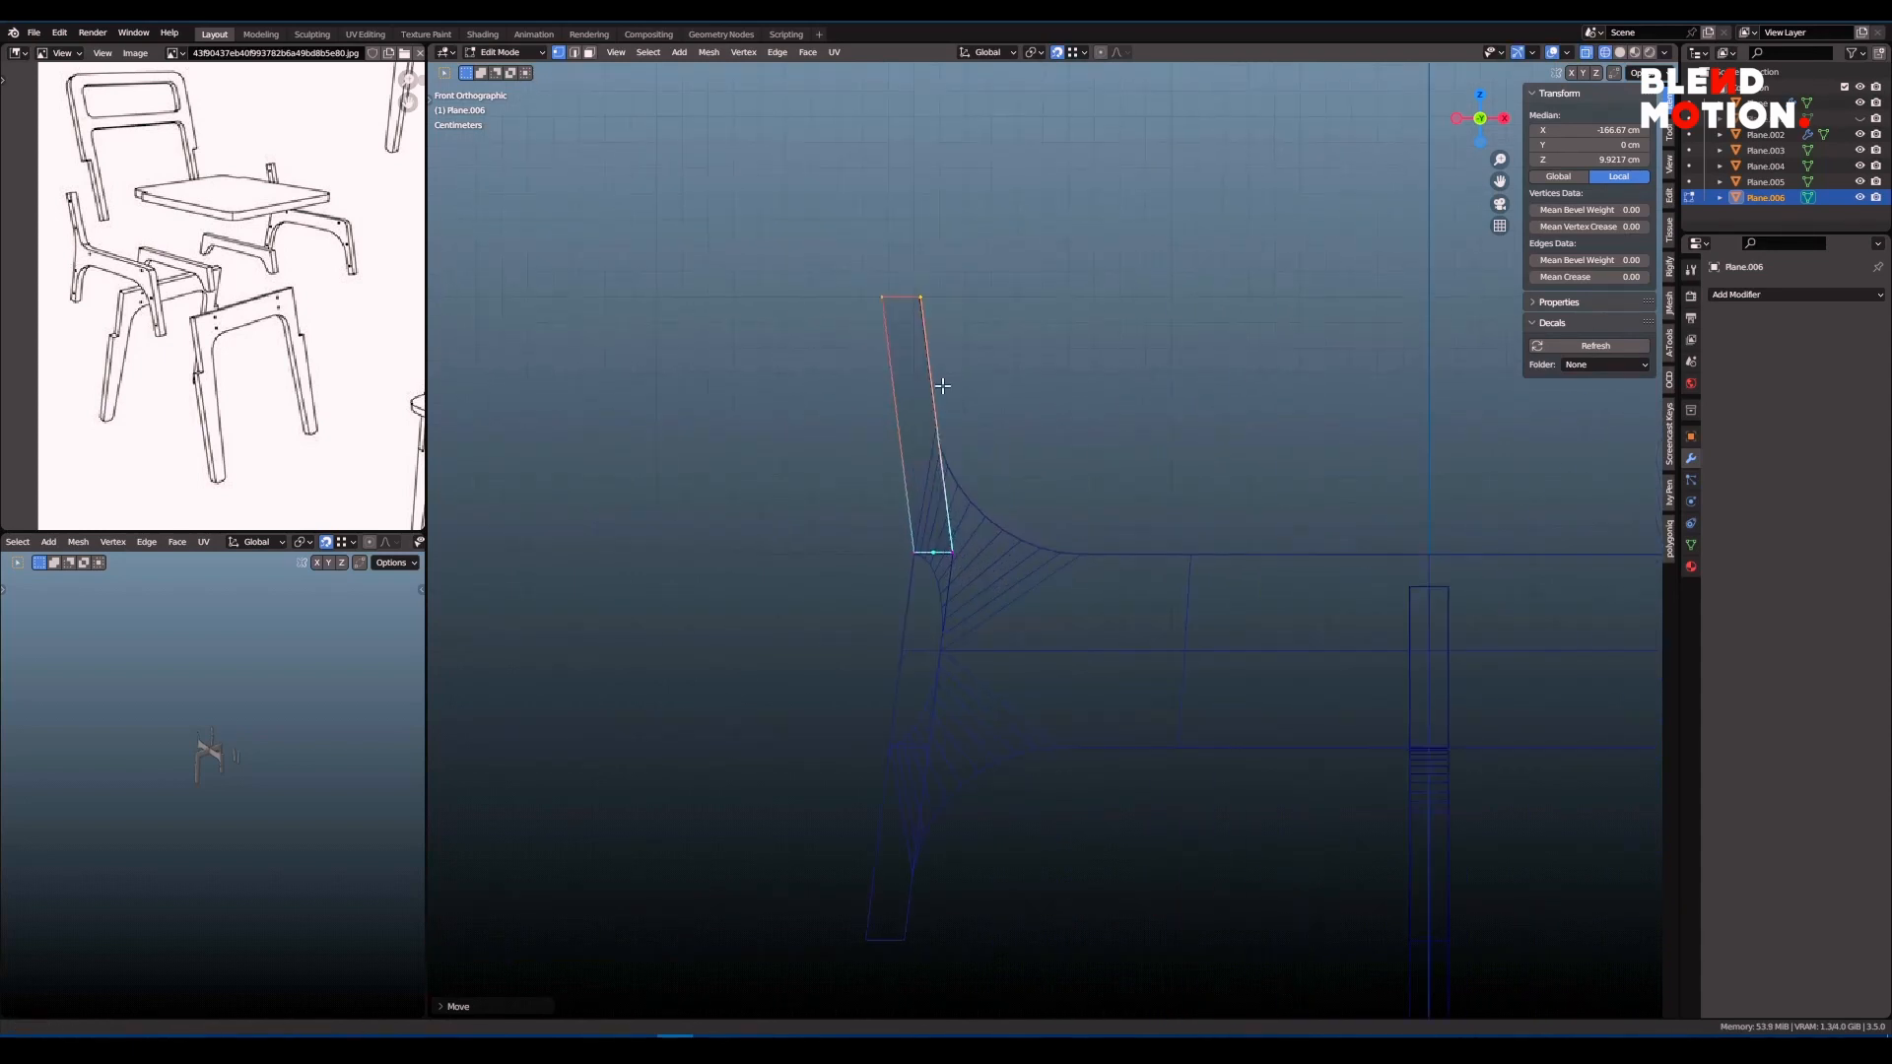
click(946, 459)
- Snap the 3D cursor to the straight board's outer bottom vertex and make the cursor the pivot point
shift+middle_drag(949, 715, 976, 588)
key(Tab)
right_click(951, 577)
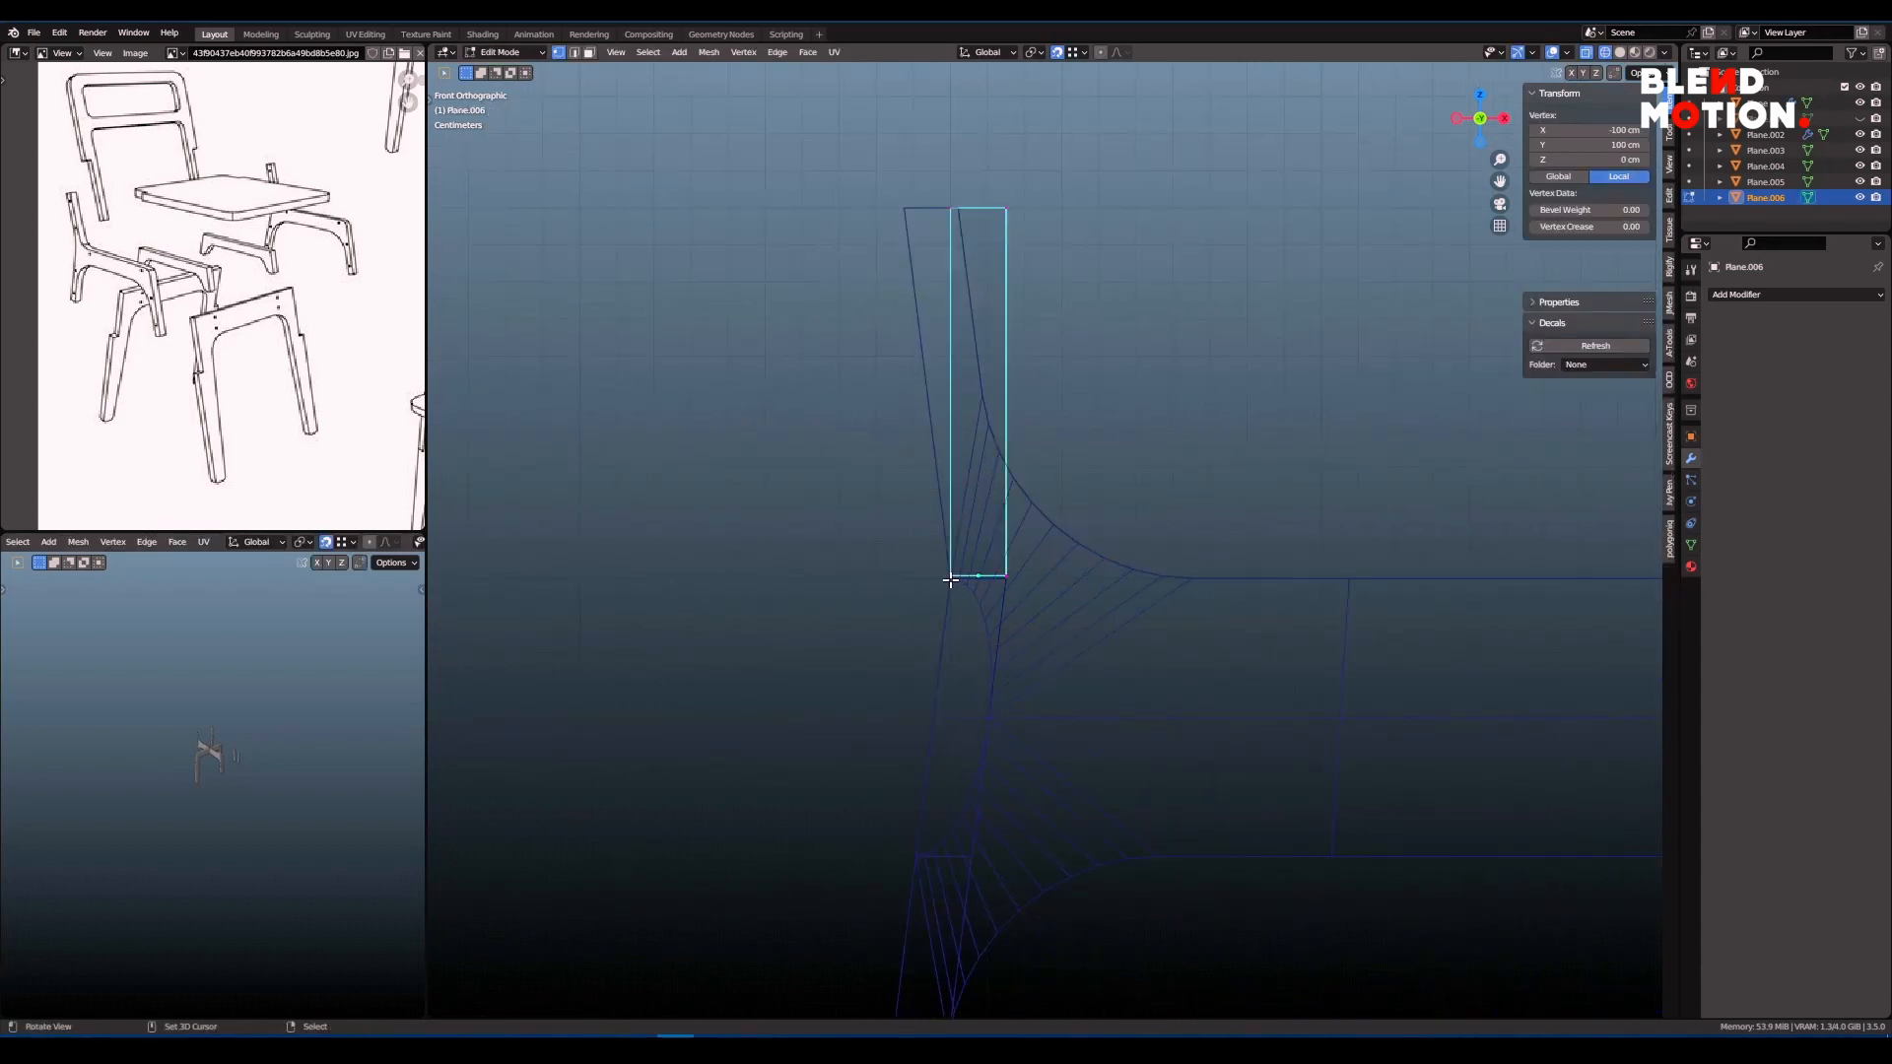
key(space)
click(1054, 153)
text(cur)
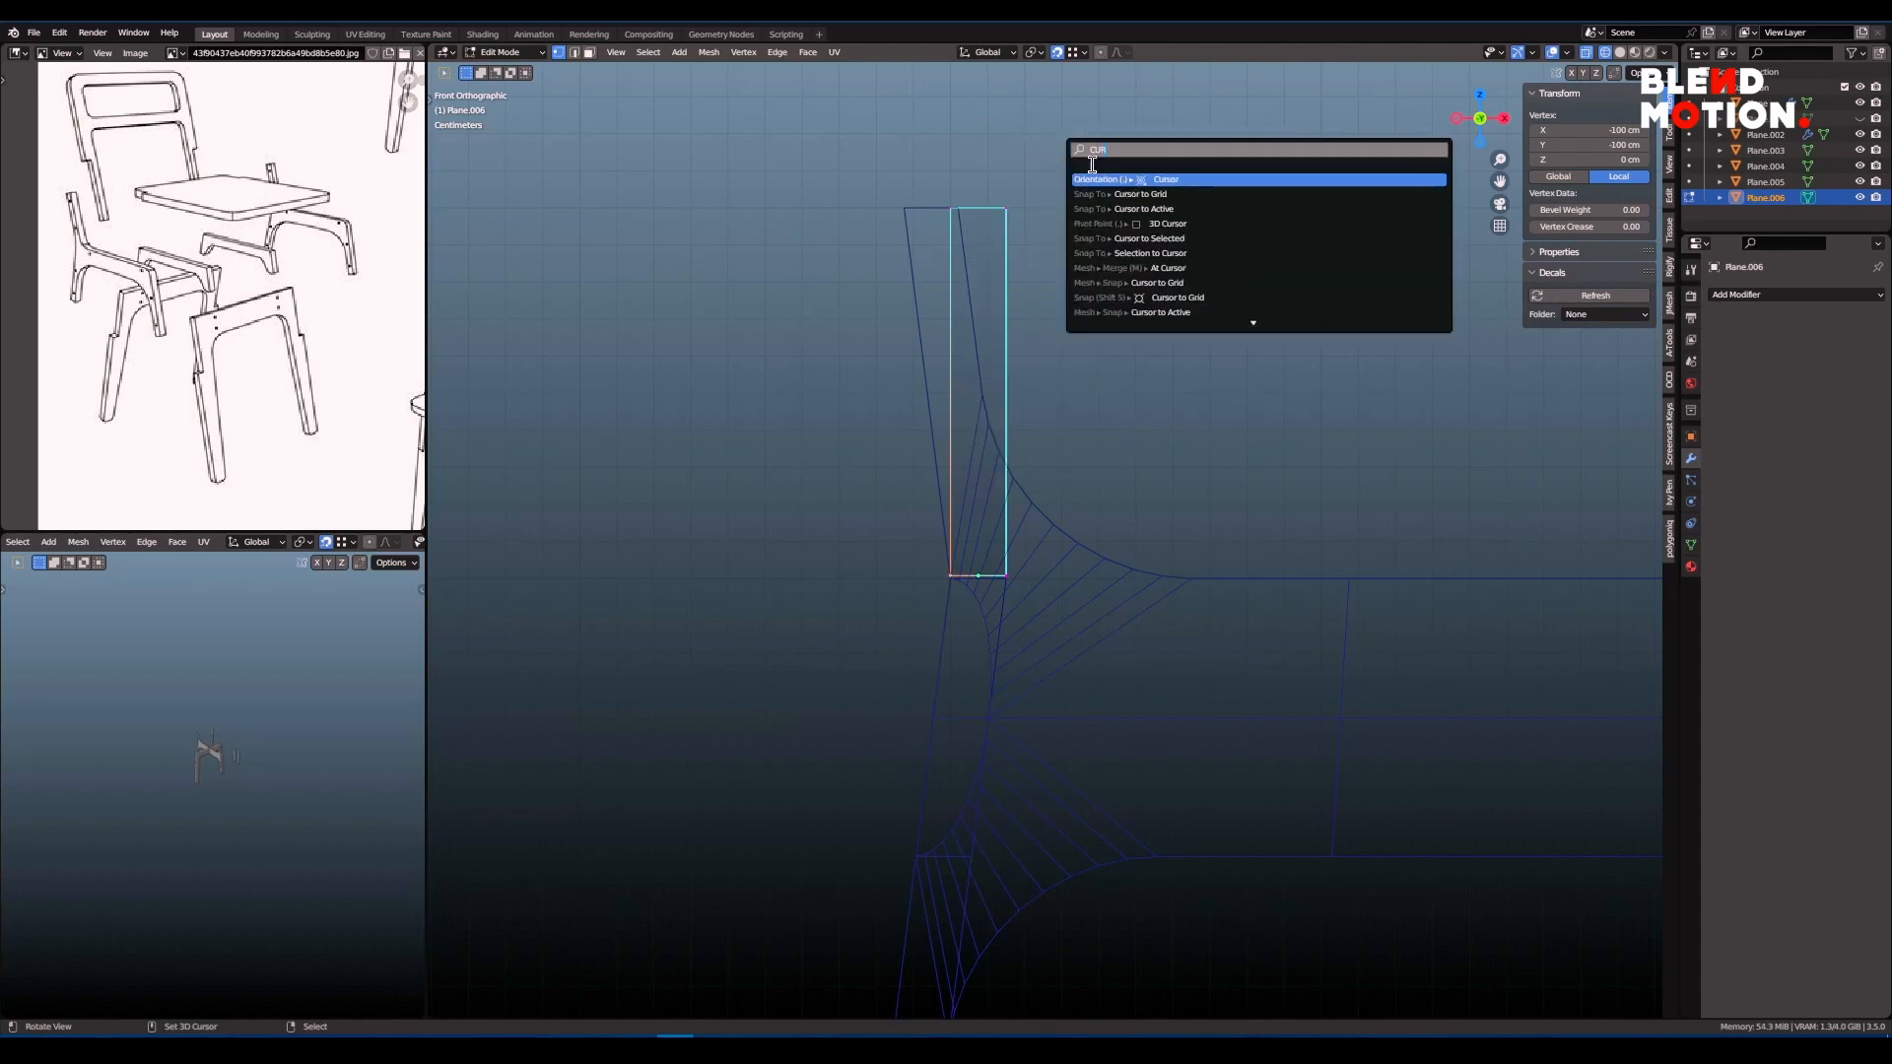
click(1091, 239)
key(Tab)
click(981, 482)
shift+middle_drag(1114, 486, 1124, 549)
key(period)
click(1229, 541)
- Try rotating the duplicated board by -7.4° about the 3D cursor, and undo the rotation
text(r-7)
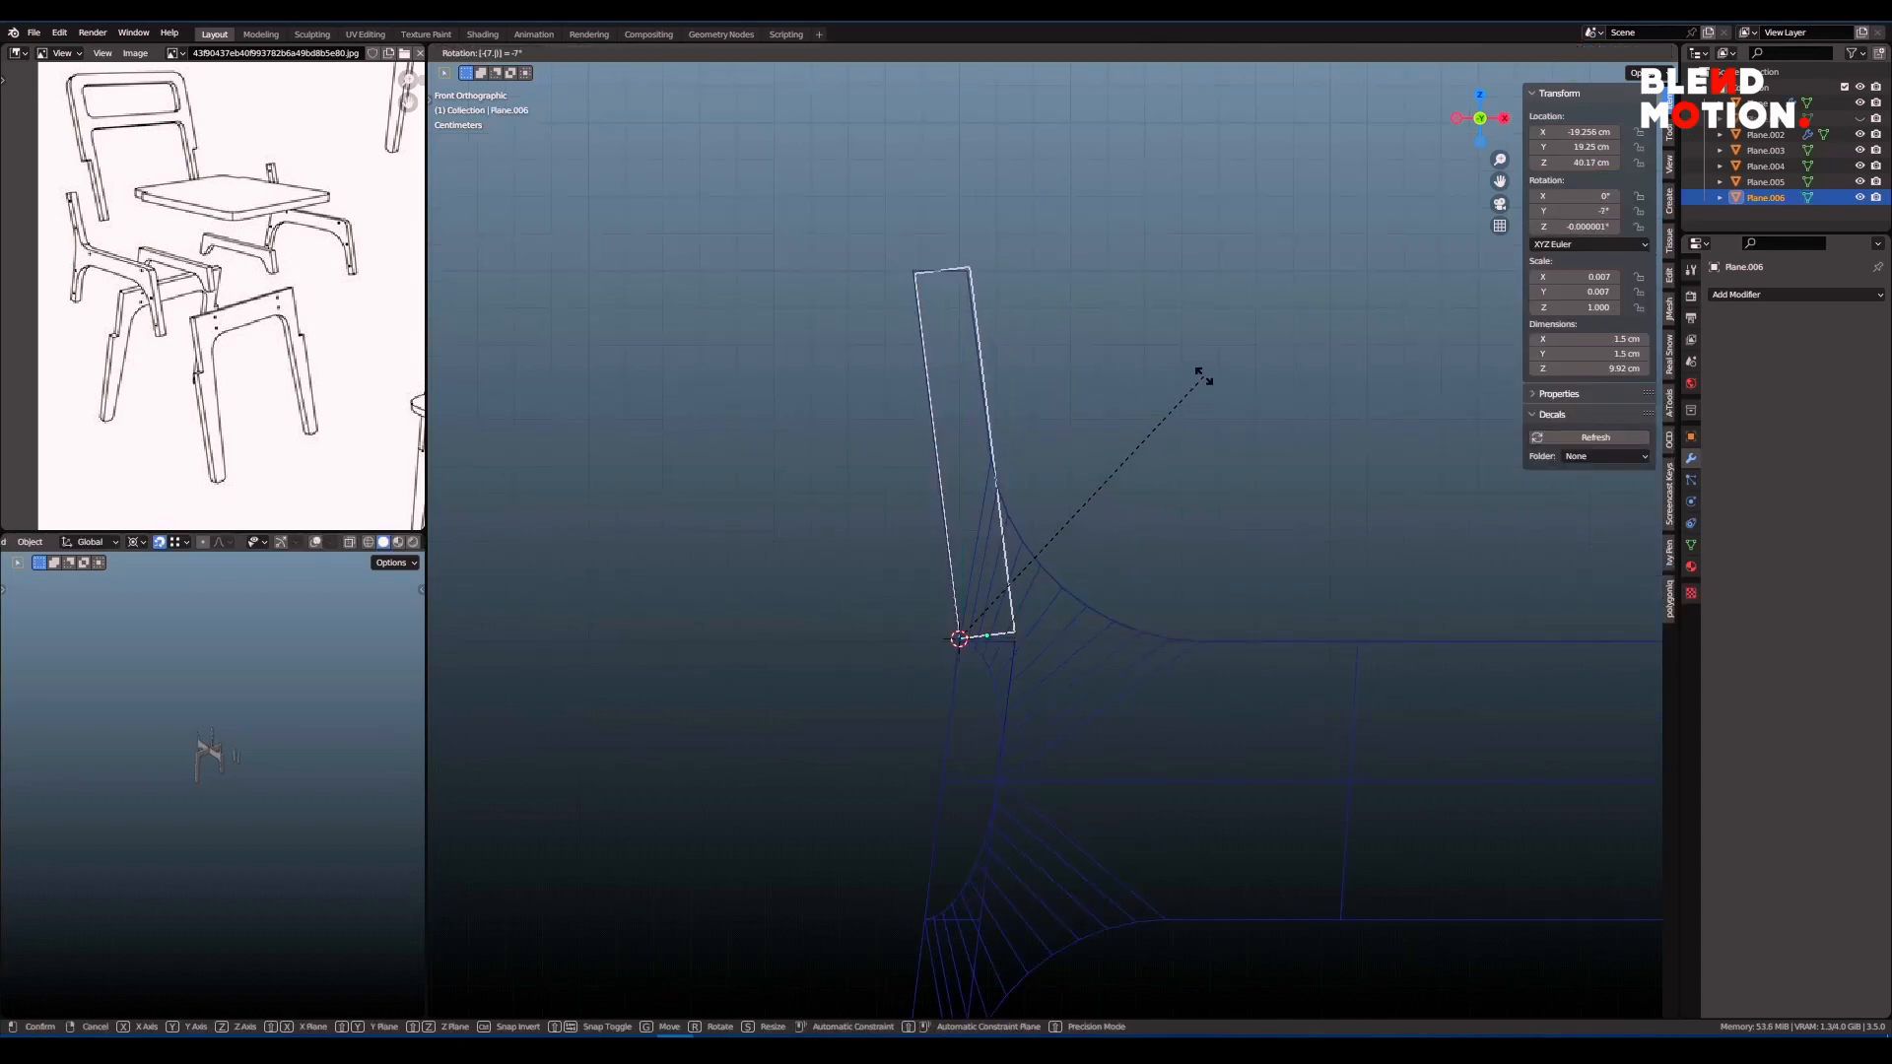
key(Return)
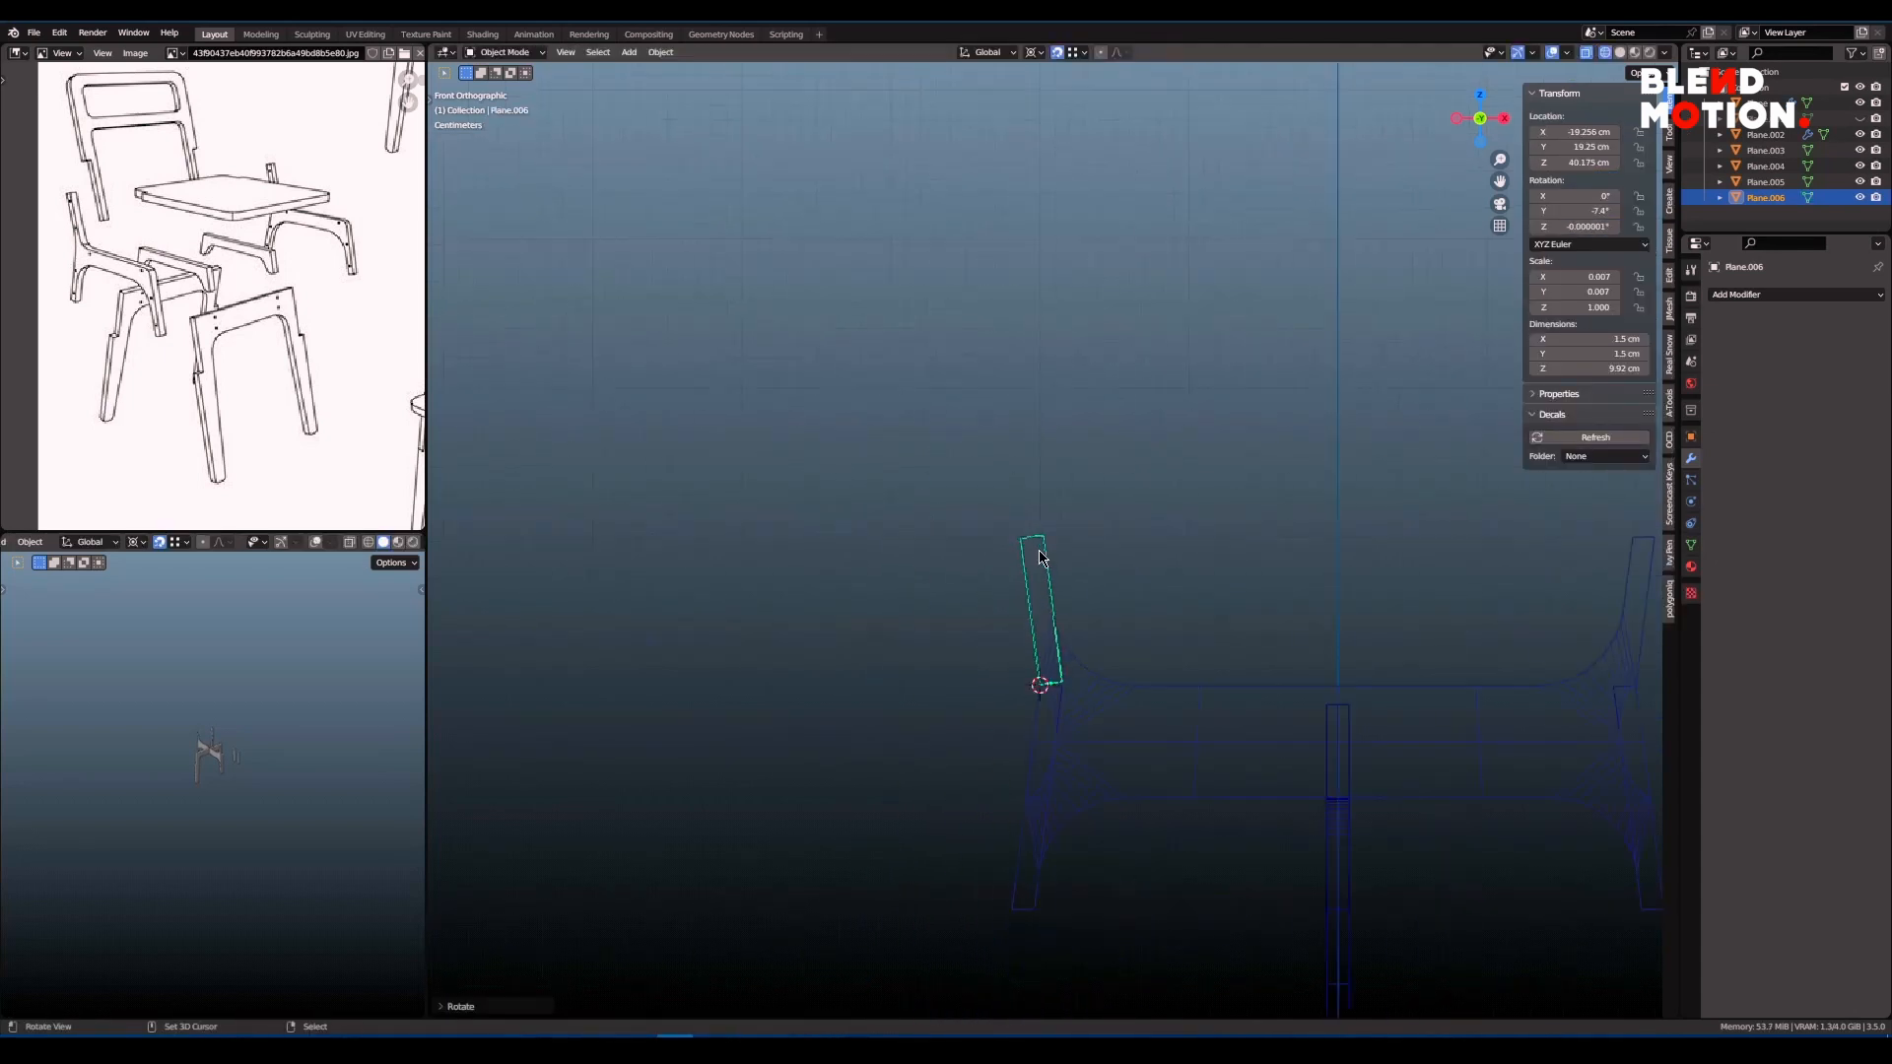
scroll(1039, 552, down, 1)
shift+middle_drag(1039, 552, 1022, 332)
key(ctrl+z)
scroll(1019, 398, down, 2)
shift+middle_drag(1019, 398, 984, 479)
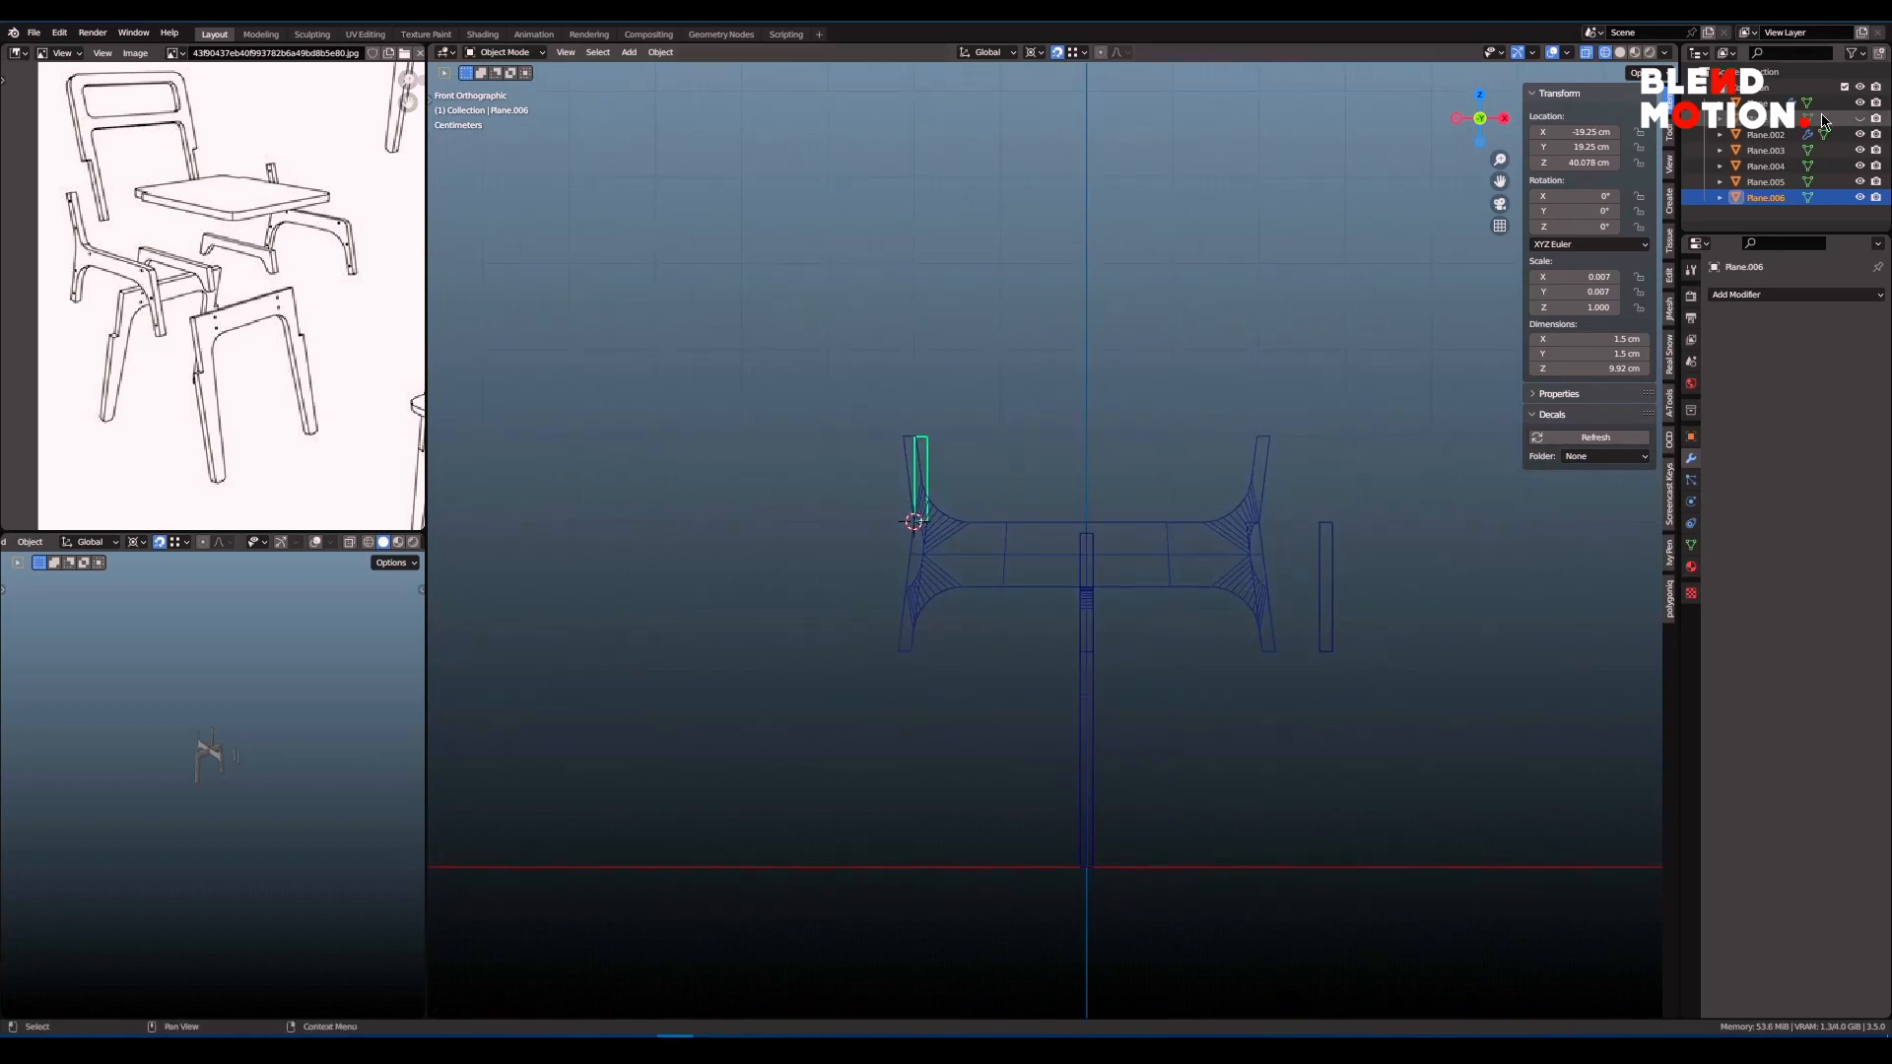
- Unhide the backrest plane, isolate the cross frame in local view with solid shading, and open its mesh for editing
click(1859, 118)
right_click(1285, 382)
right_click(1005, 560)
scroll(1007, 561, down, 3)
key(KP_Divide)
mouse_move(946, 574)
middle_down()
mouse_move(1022, 621)
mouse_move(1030, 558)
mouse_move(1008, 533)
mouse_move(1325, 562)
middle_up()
scroll(1022, 621, down, 2)
key(shift+z)
scroll(1033, 552, up, 2)
key(Tab)
click(1138, 540)
- Select all flat faces on one side of the cross frame and extrude them by 0.75 cm
text(8)
key(Return)
scroll(887, 552, up, 1)
key(3)
key(alt+a)
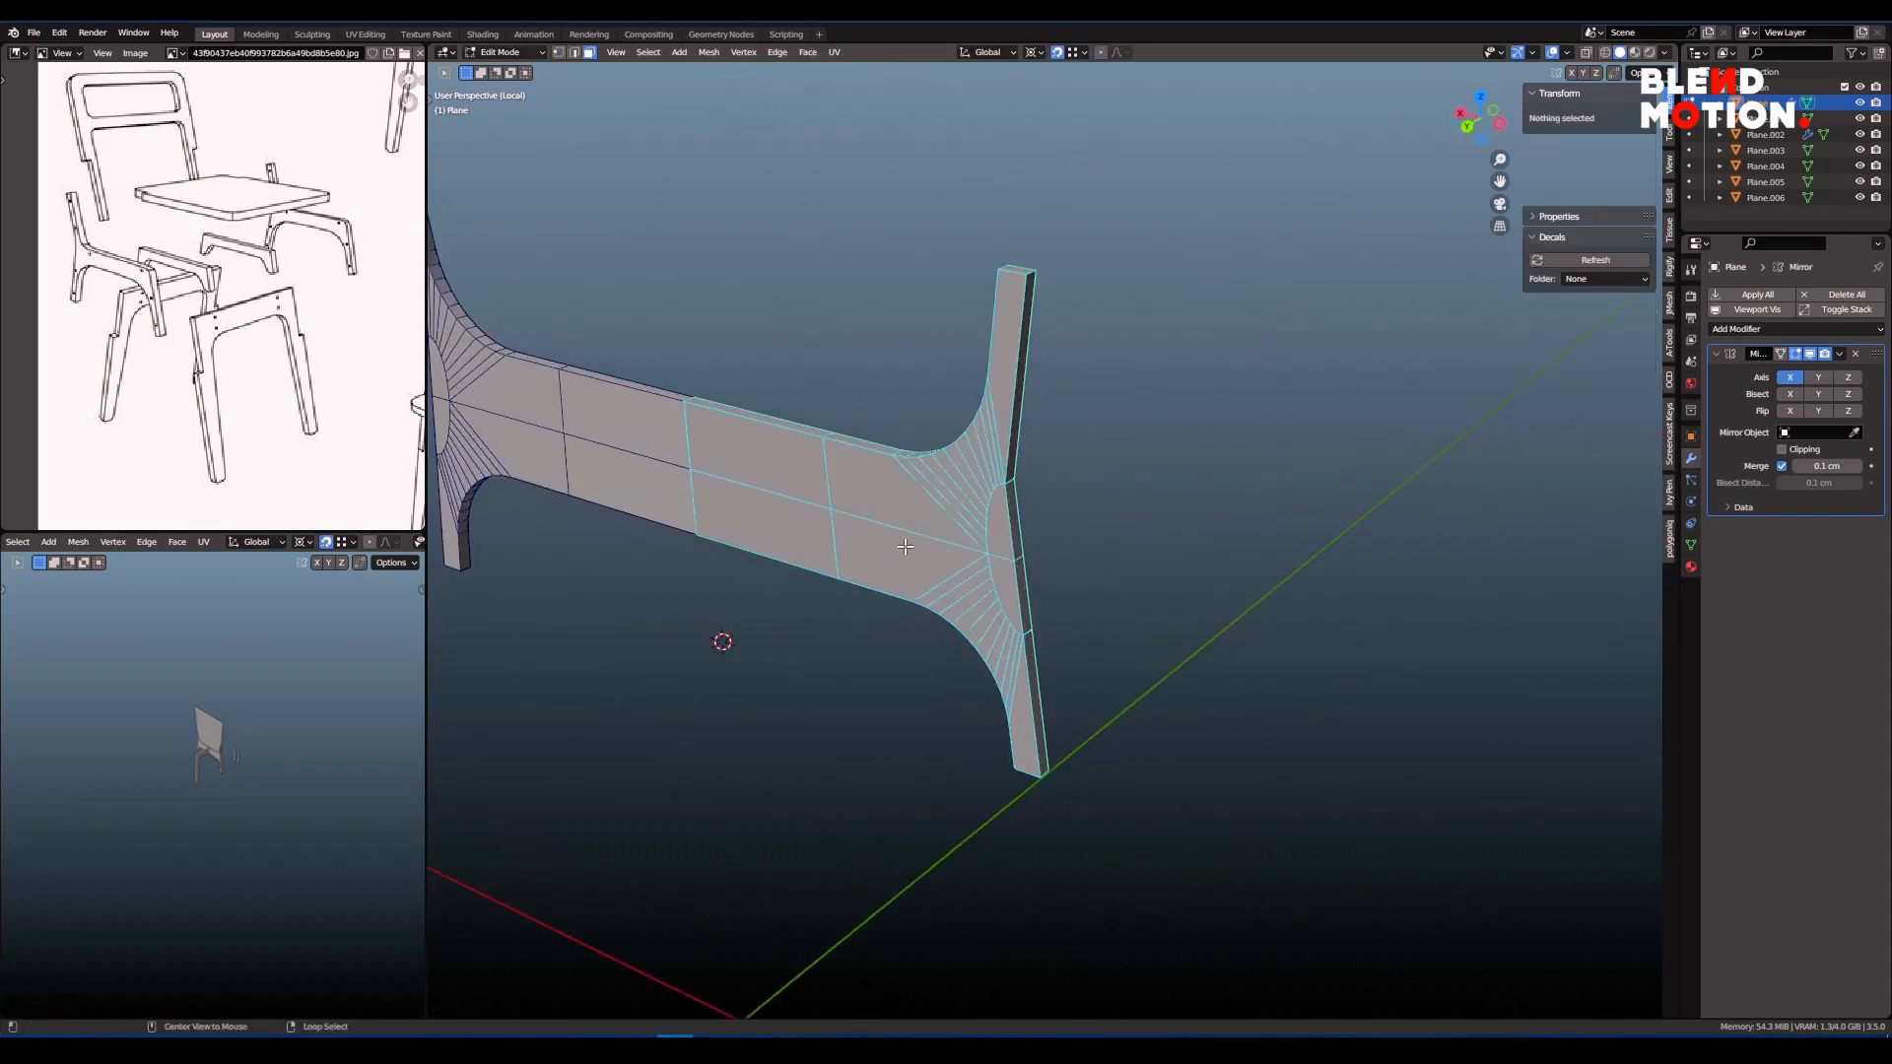
key(c)
drag(773, 524, 880, 505)
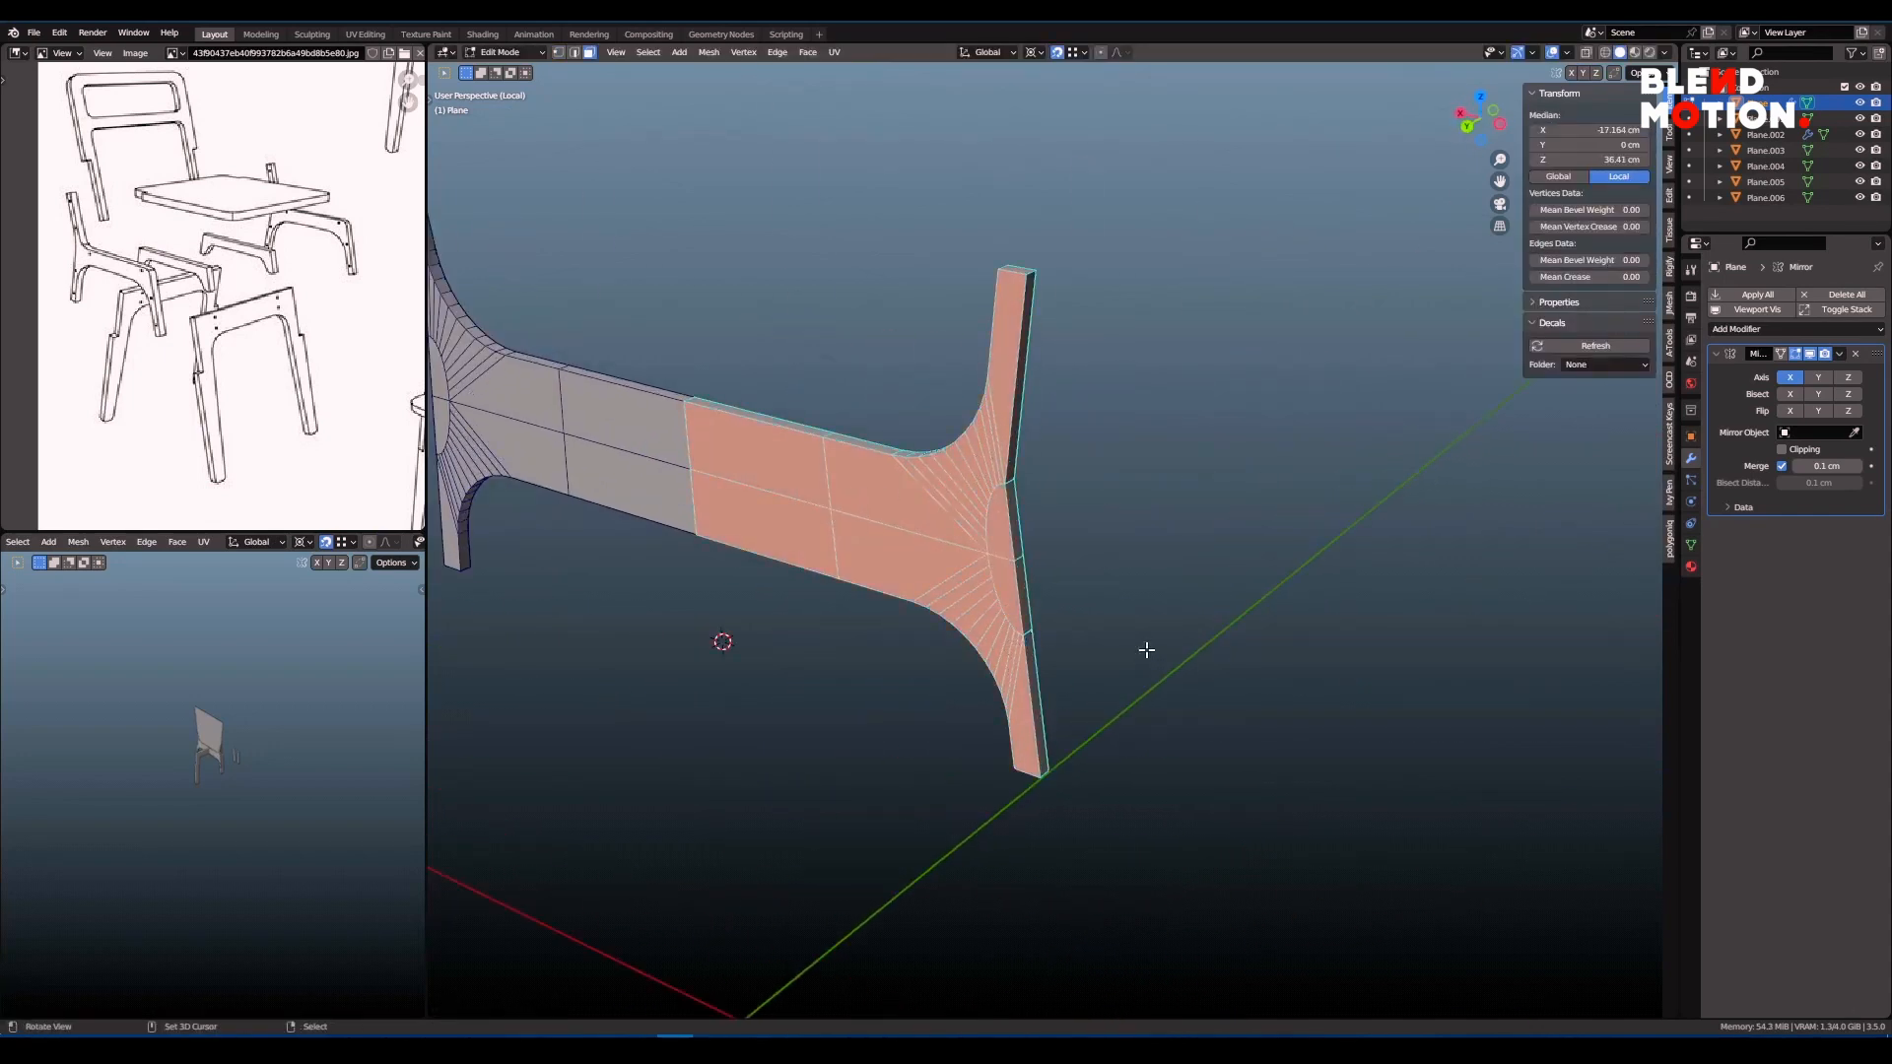
text(e)
middle_drag(1146, 650, 961, 591)
text(0.75)
key(Return)
scroll(961, 591, up, 1)
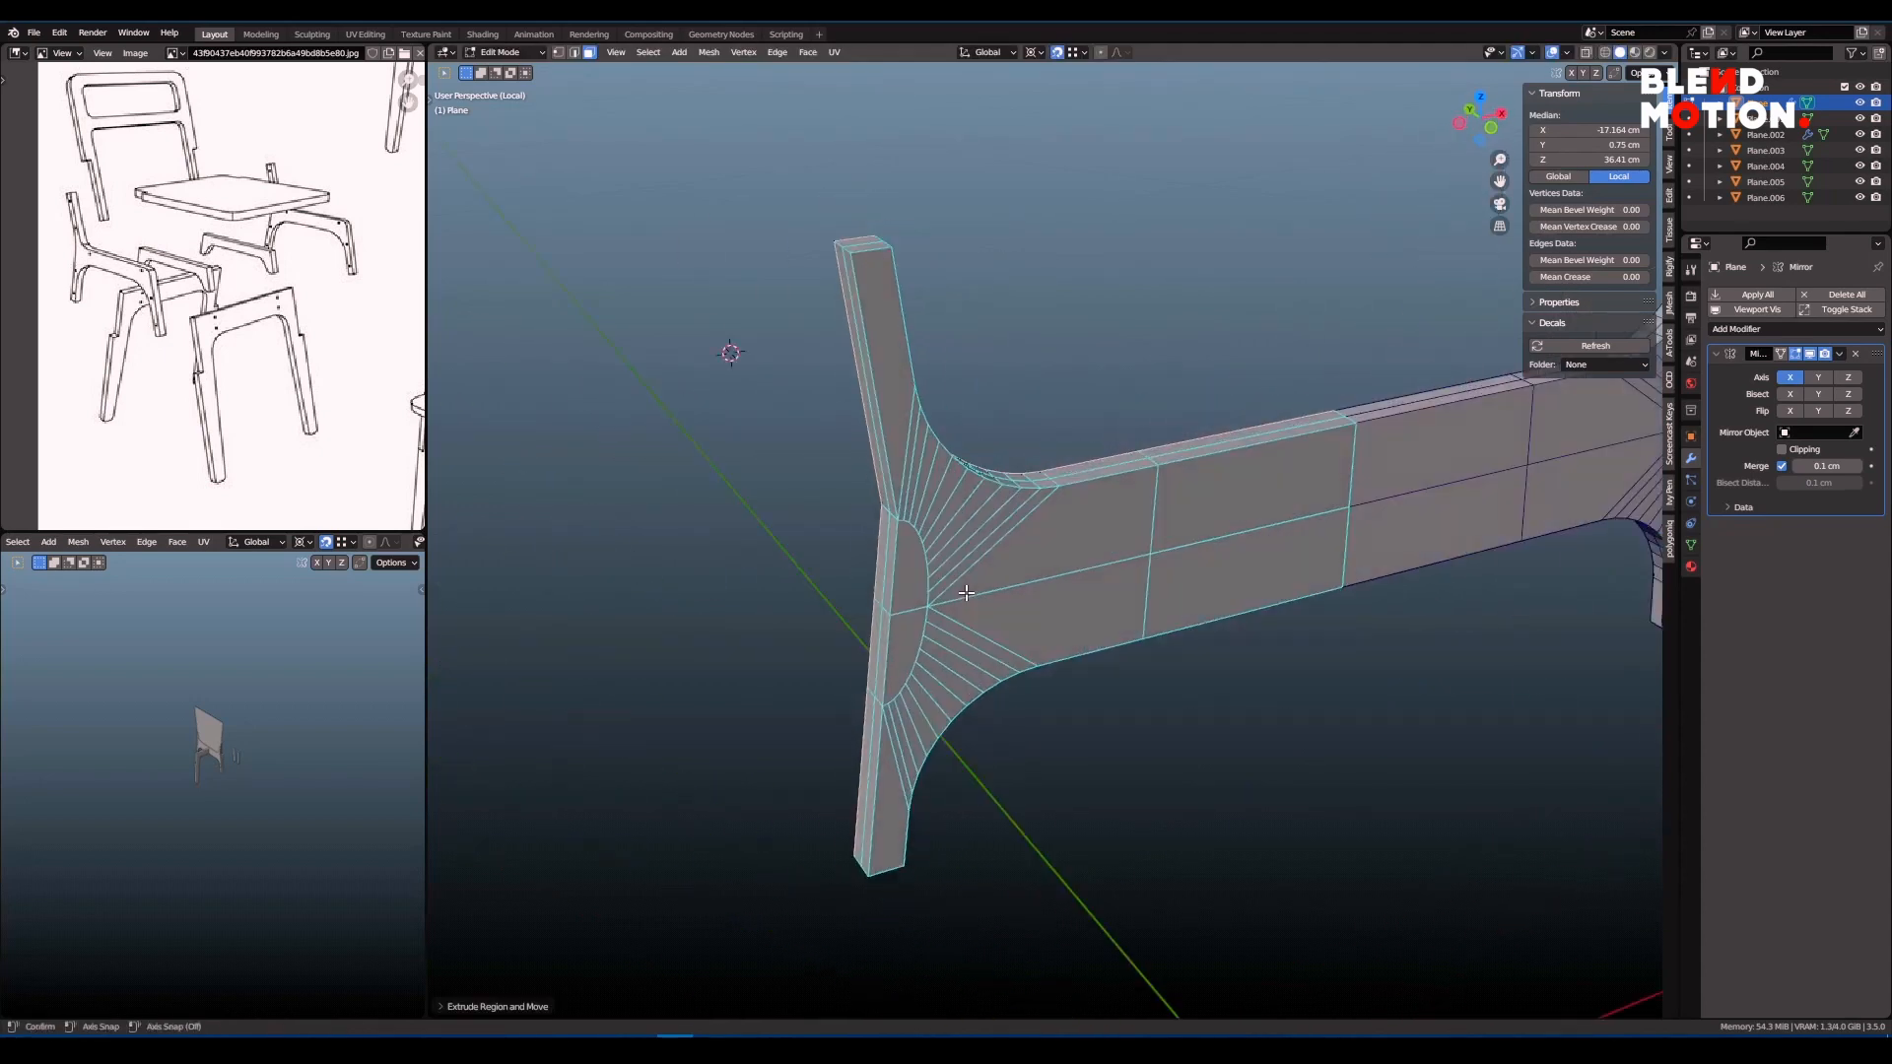
- Dissolve the fan of edges behind the upper rounded corner on the cross frame's other flat face
key(2)
key(alt+a)
drag(901, 461, 1036, 519)
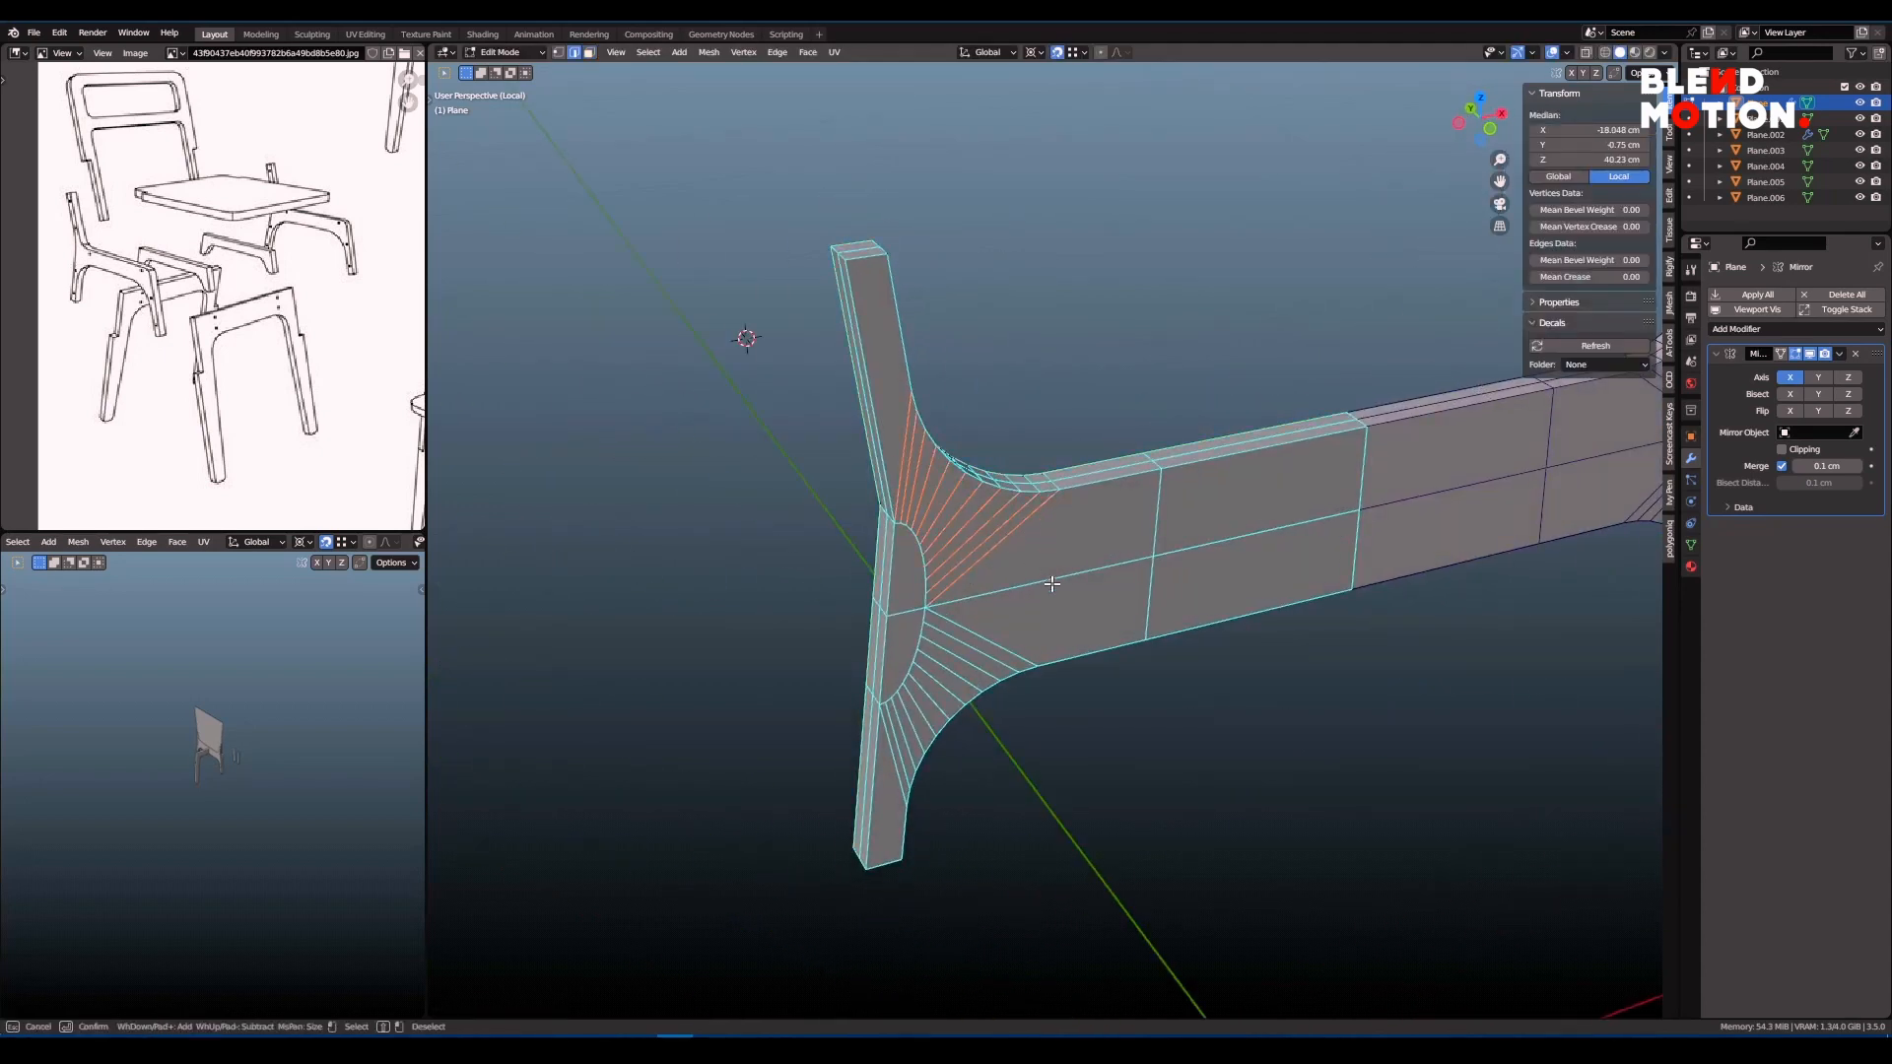
middle_drag(1070, 573, 1090, 528)
key(x)
click(1091, 573)
- Dissolve the fan of edges behind the lower rounded corner on the same face
shift+middle_drag(1052, 621, 1087, 478)
scroll(1087, 478, up, 1)
key(alt+a)
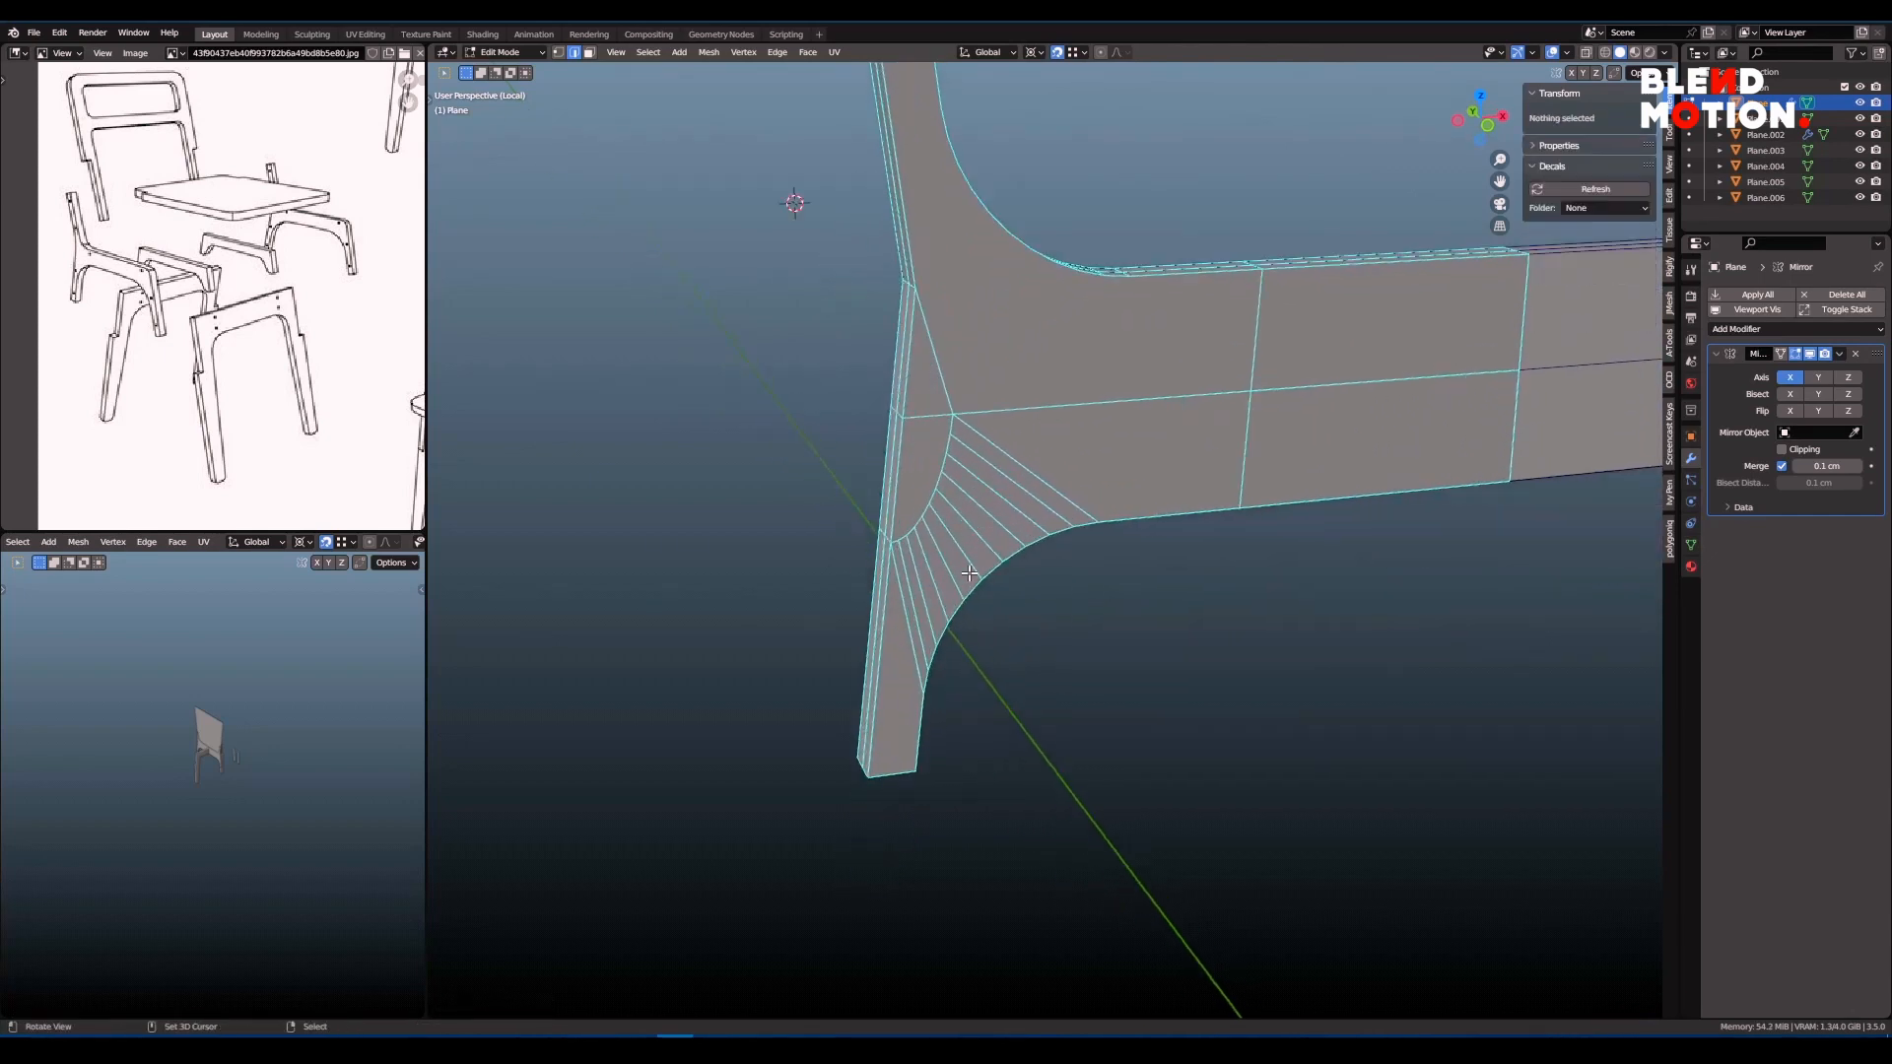
key(c)
drag(917, 601, 1059, 473)
key(x)
click(1091, 520)
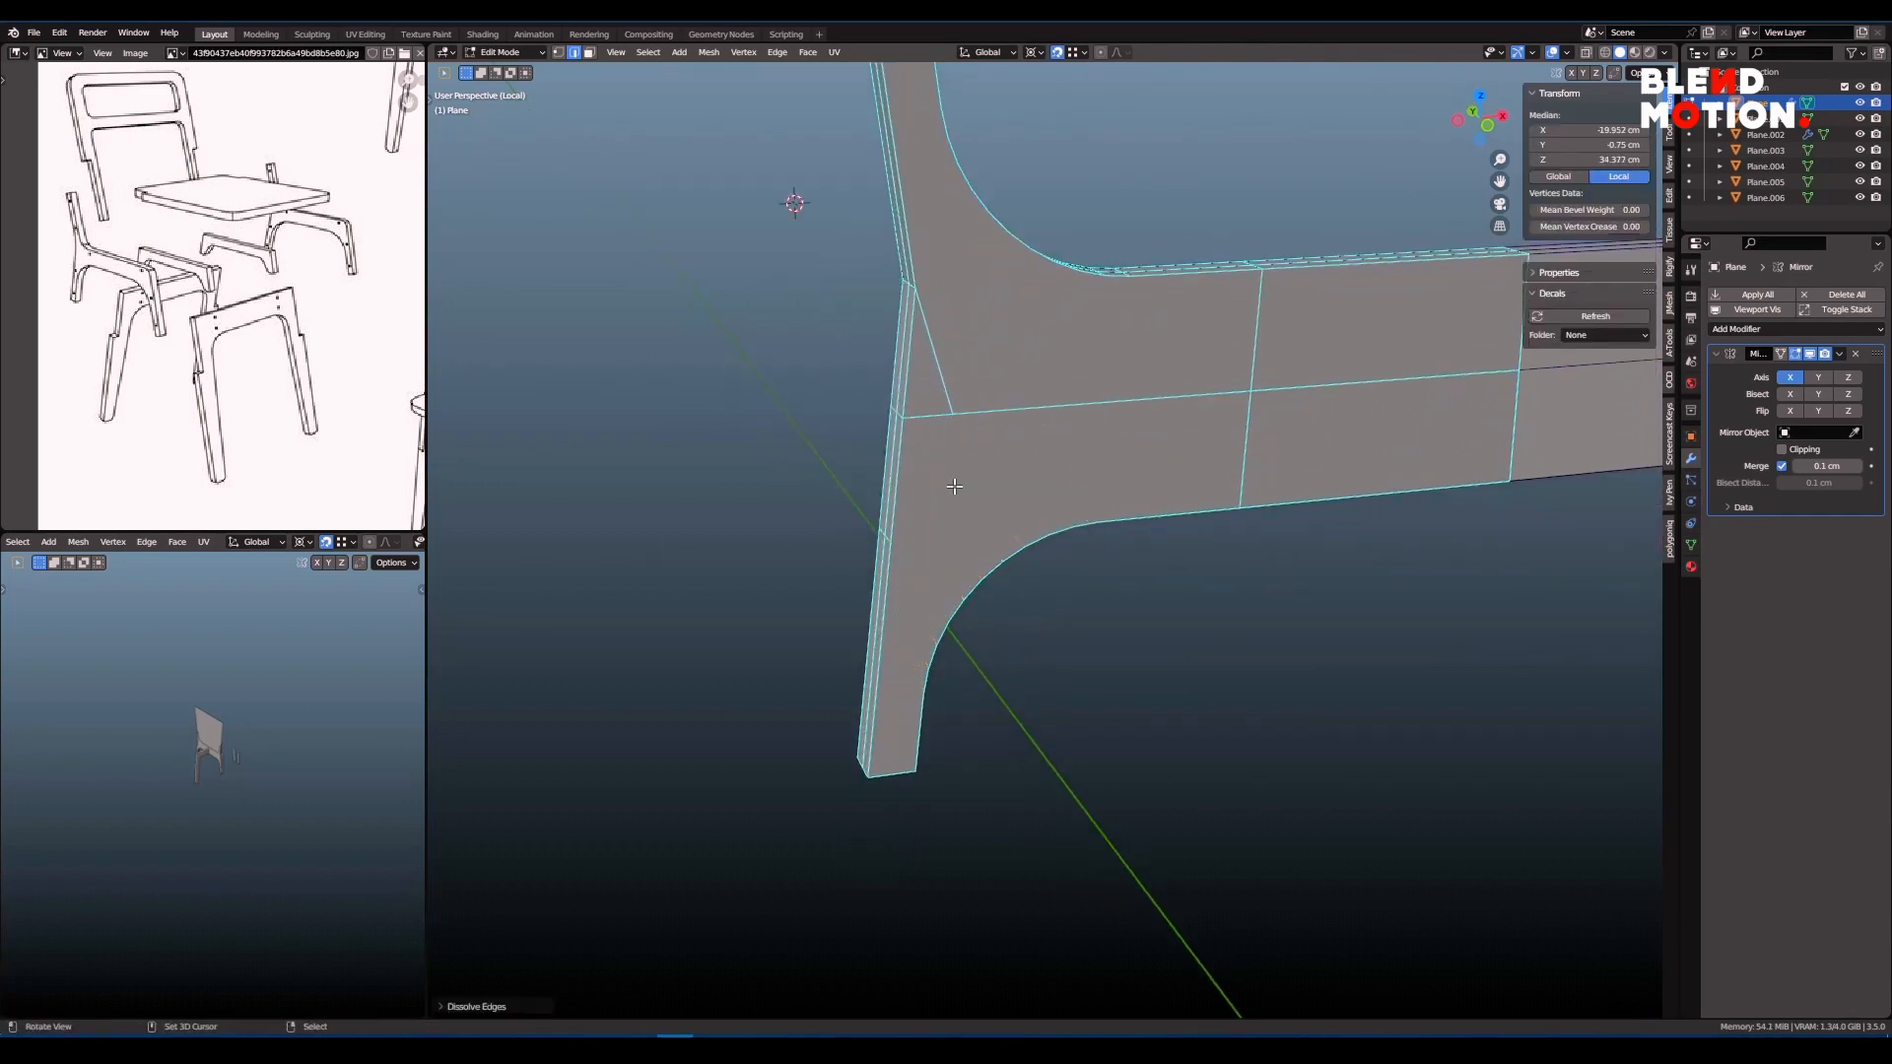
- Dissolve the upper and lower corner fan edges on the newly extruded face of the cross frame
mouse_move(1091, 520)
middle_down()
mouse_move(1003, 522)
mouse_move(1116, 536)
middle_up()
key(c)
click(976, 425)
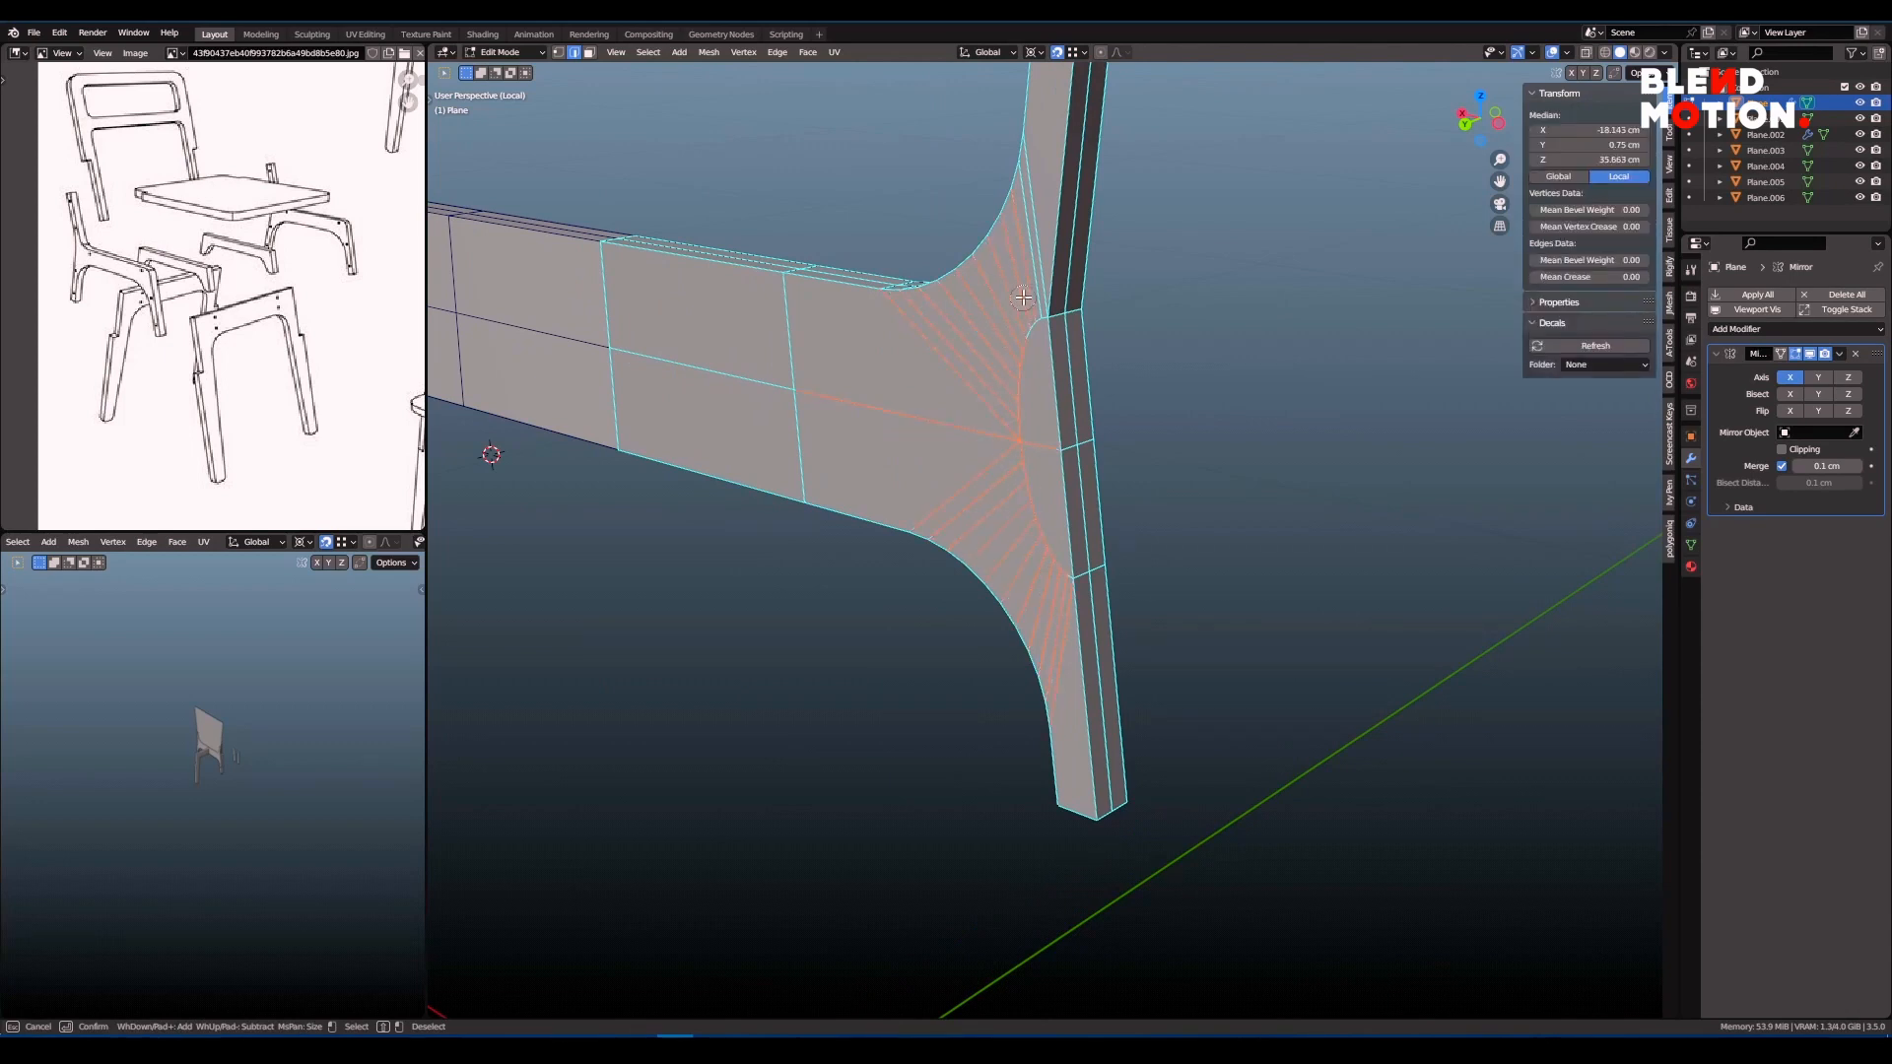
right_click(1097, 402)
key(x)
click(1140, 483)
key(ctrl+z)
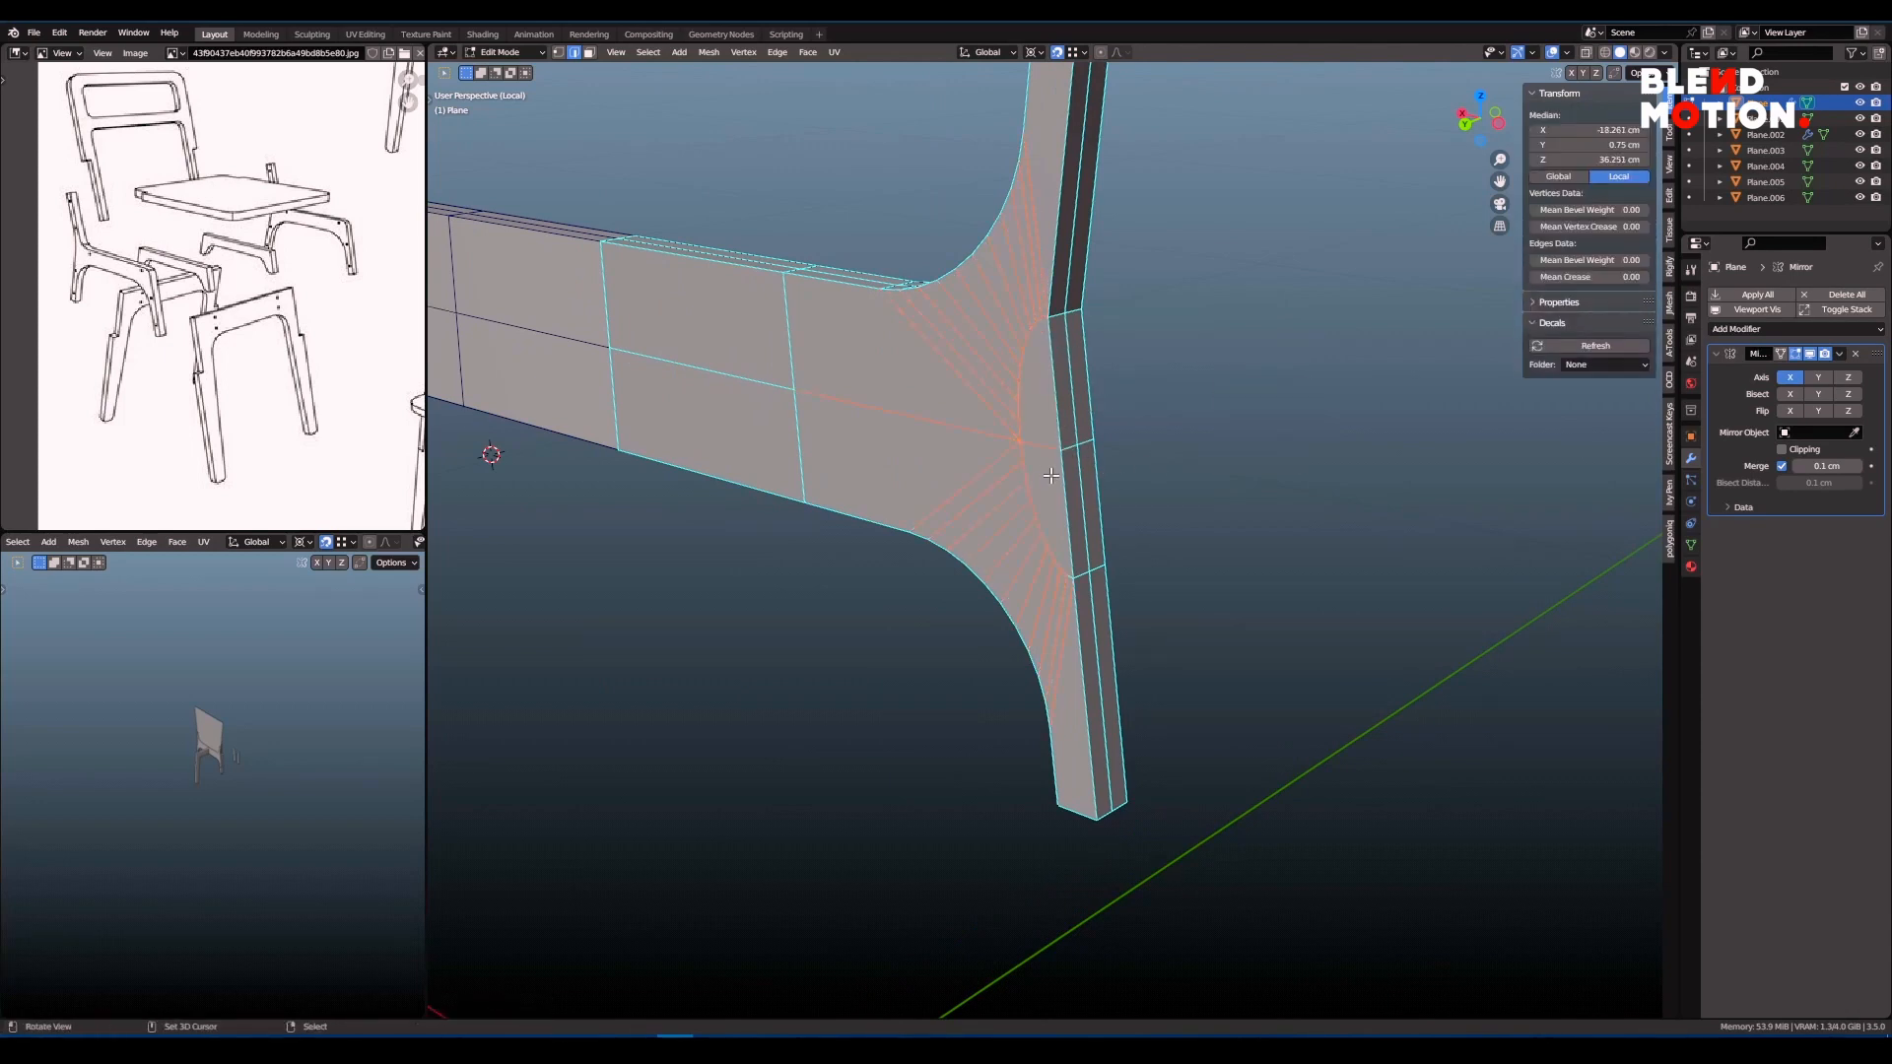
key(ctrl+shift+z)
- In wireframe front view, try beveling the cross frame's outer corner vertices where the upper arm meets the crossbar
scroll(1082, 448, down, 2)
middle_drag(1082, 448, 1057, 548)
key(grave)
click(989, 473)
key(1)
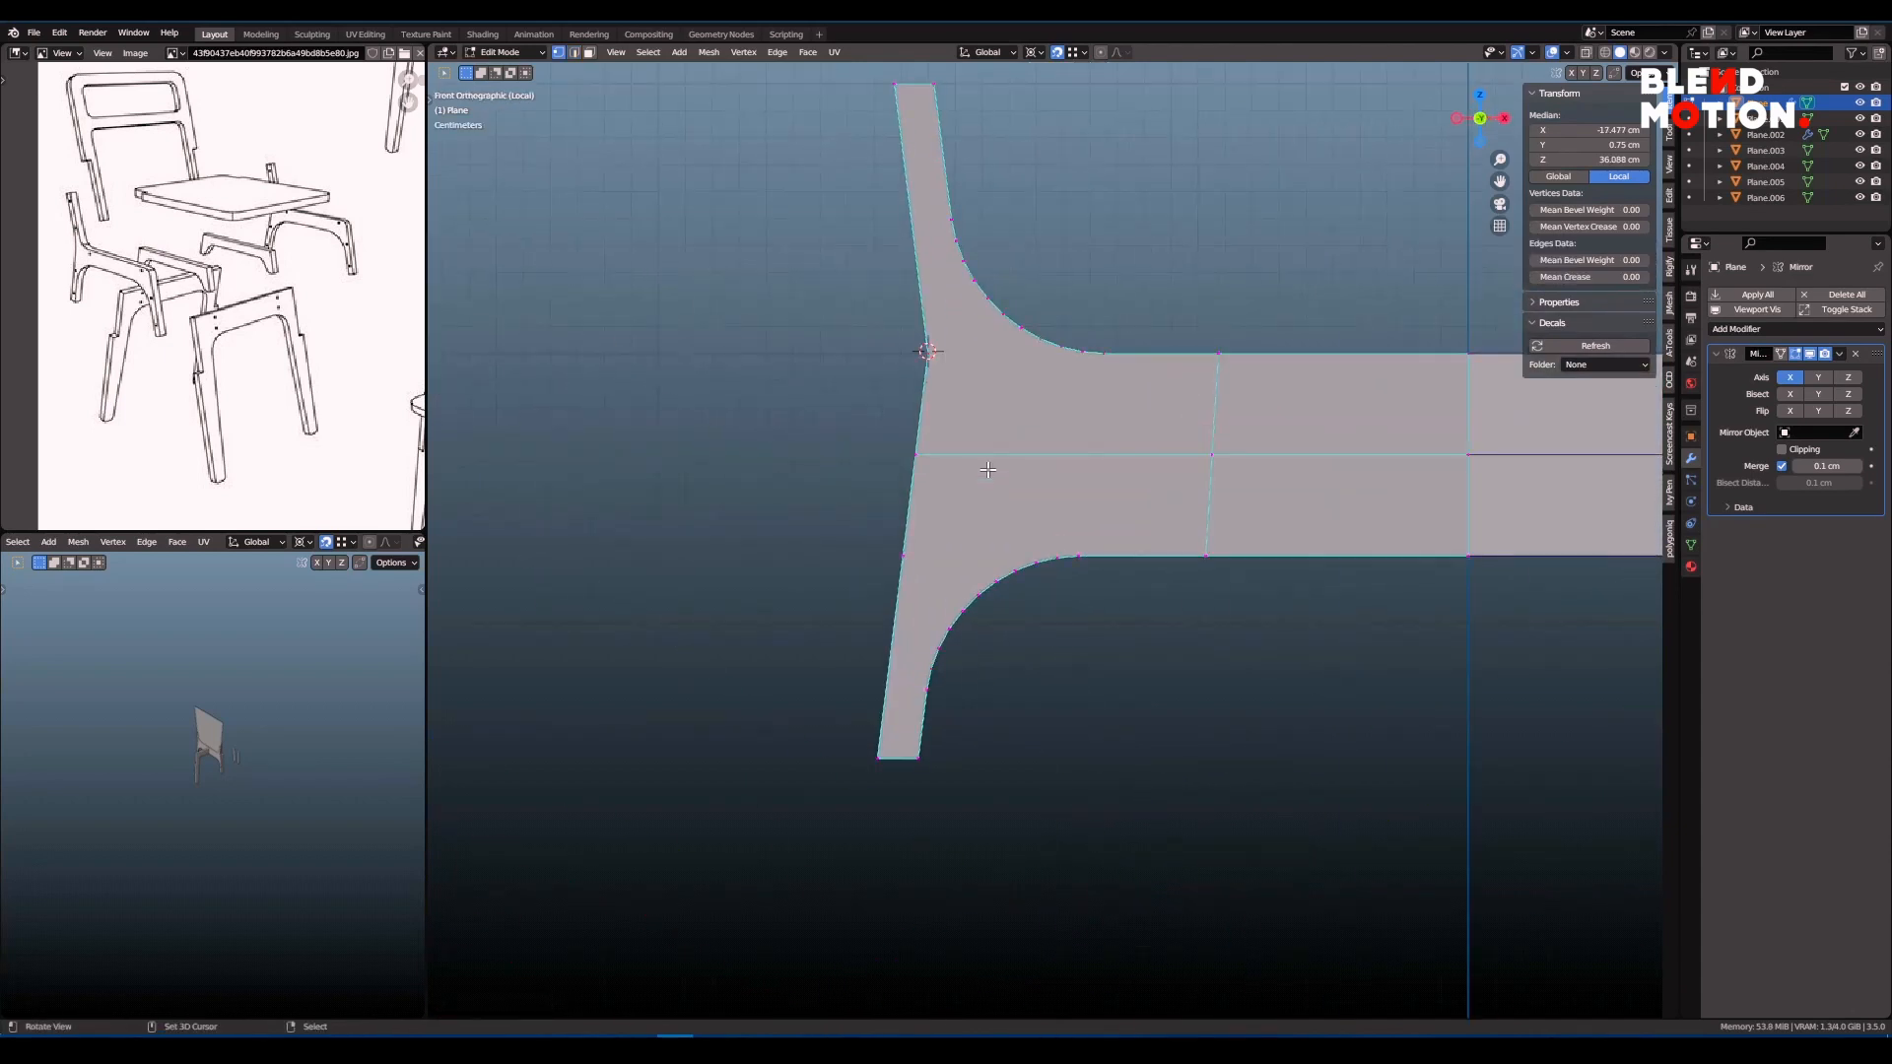
key(alt+z)
shift+middle_drag(932, 415, 1005, 499)
scroll(1005, 499, up, 3)
key(alt+a)
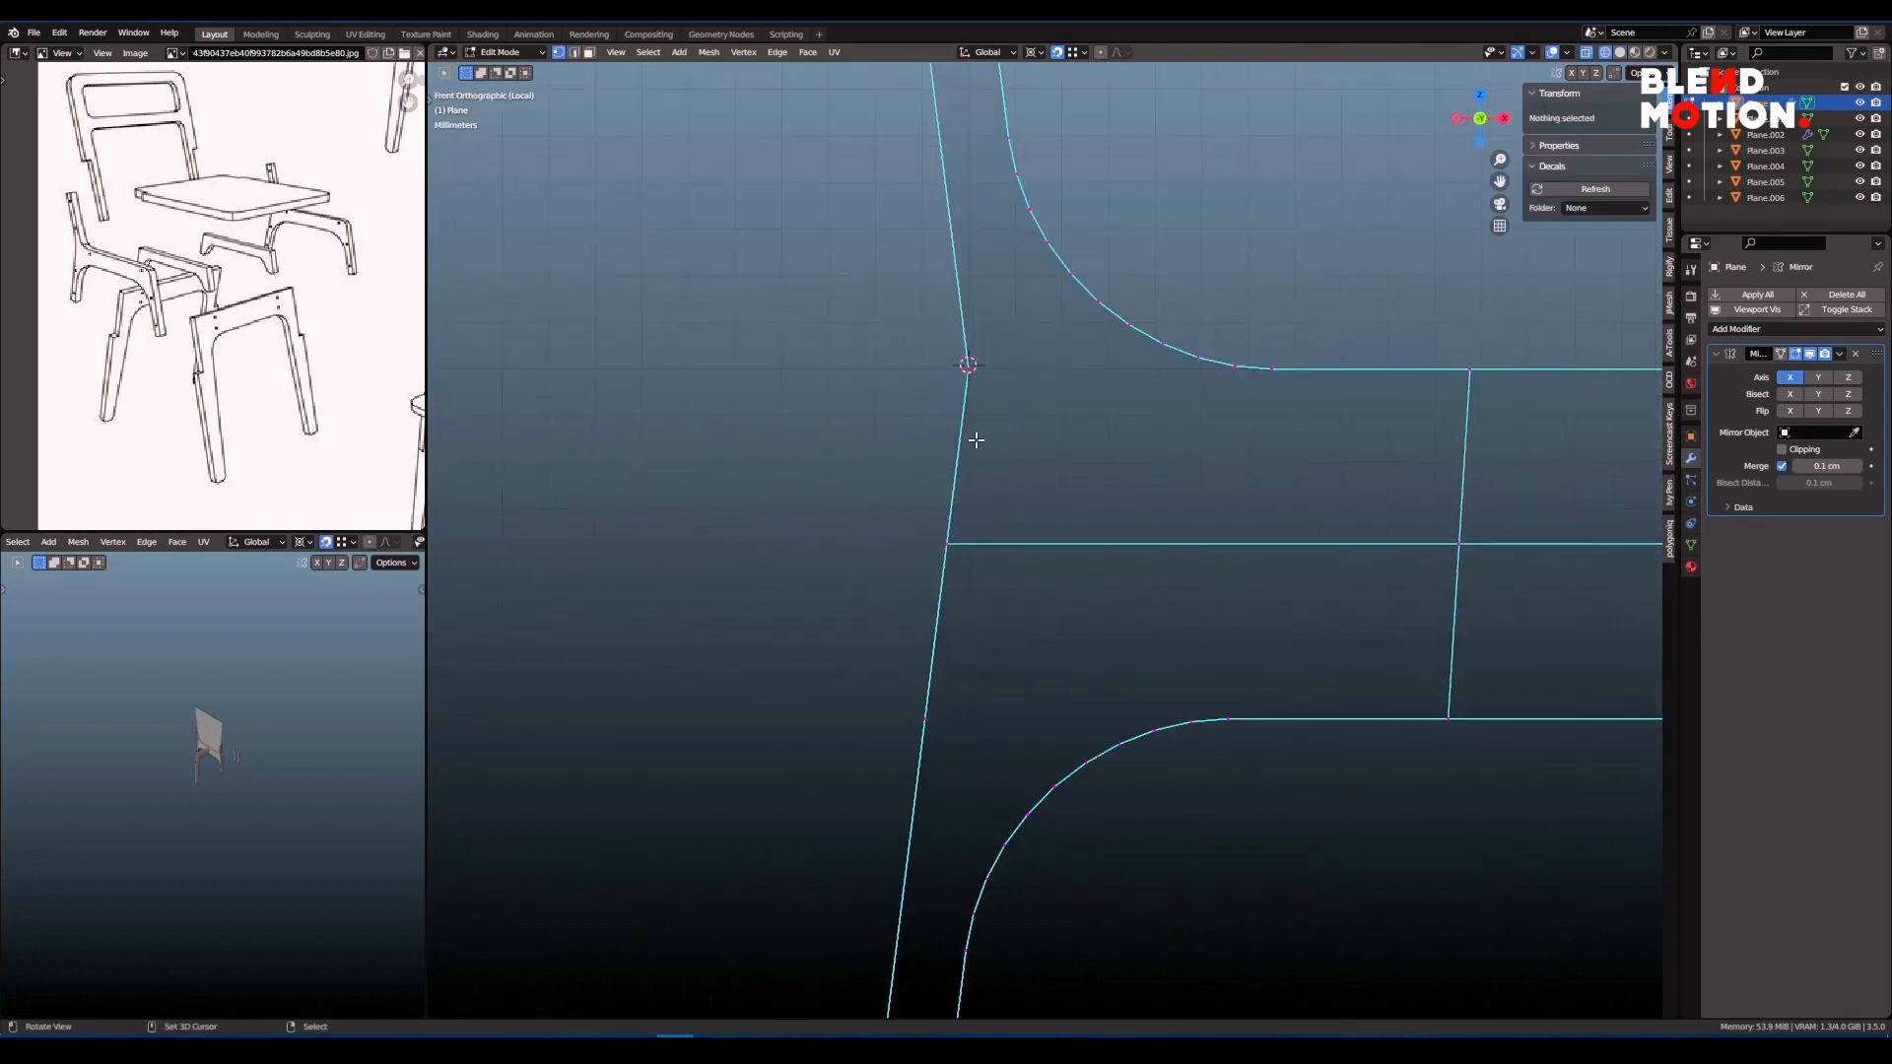
key(c)
click(968, 366)
right_click(1022, 381)
shift+middle_drag(1024, 362, 1052, 497)
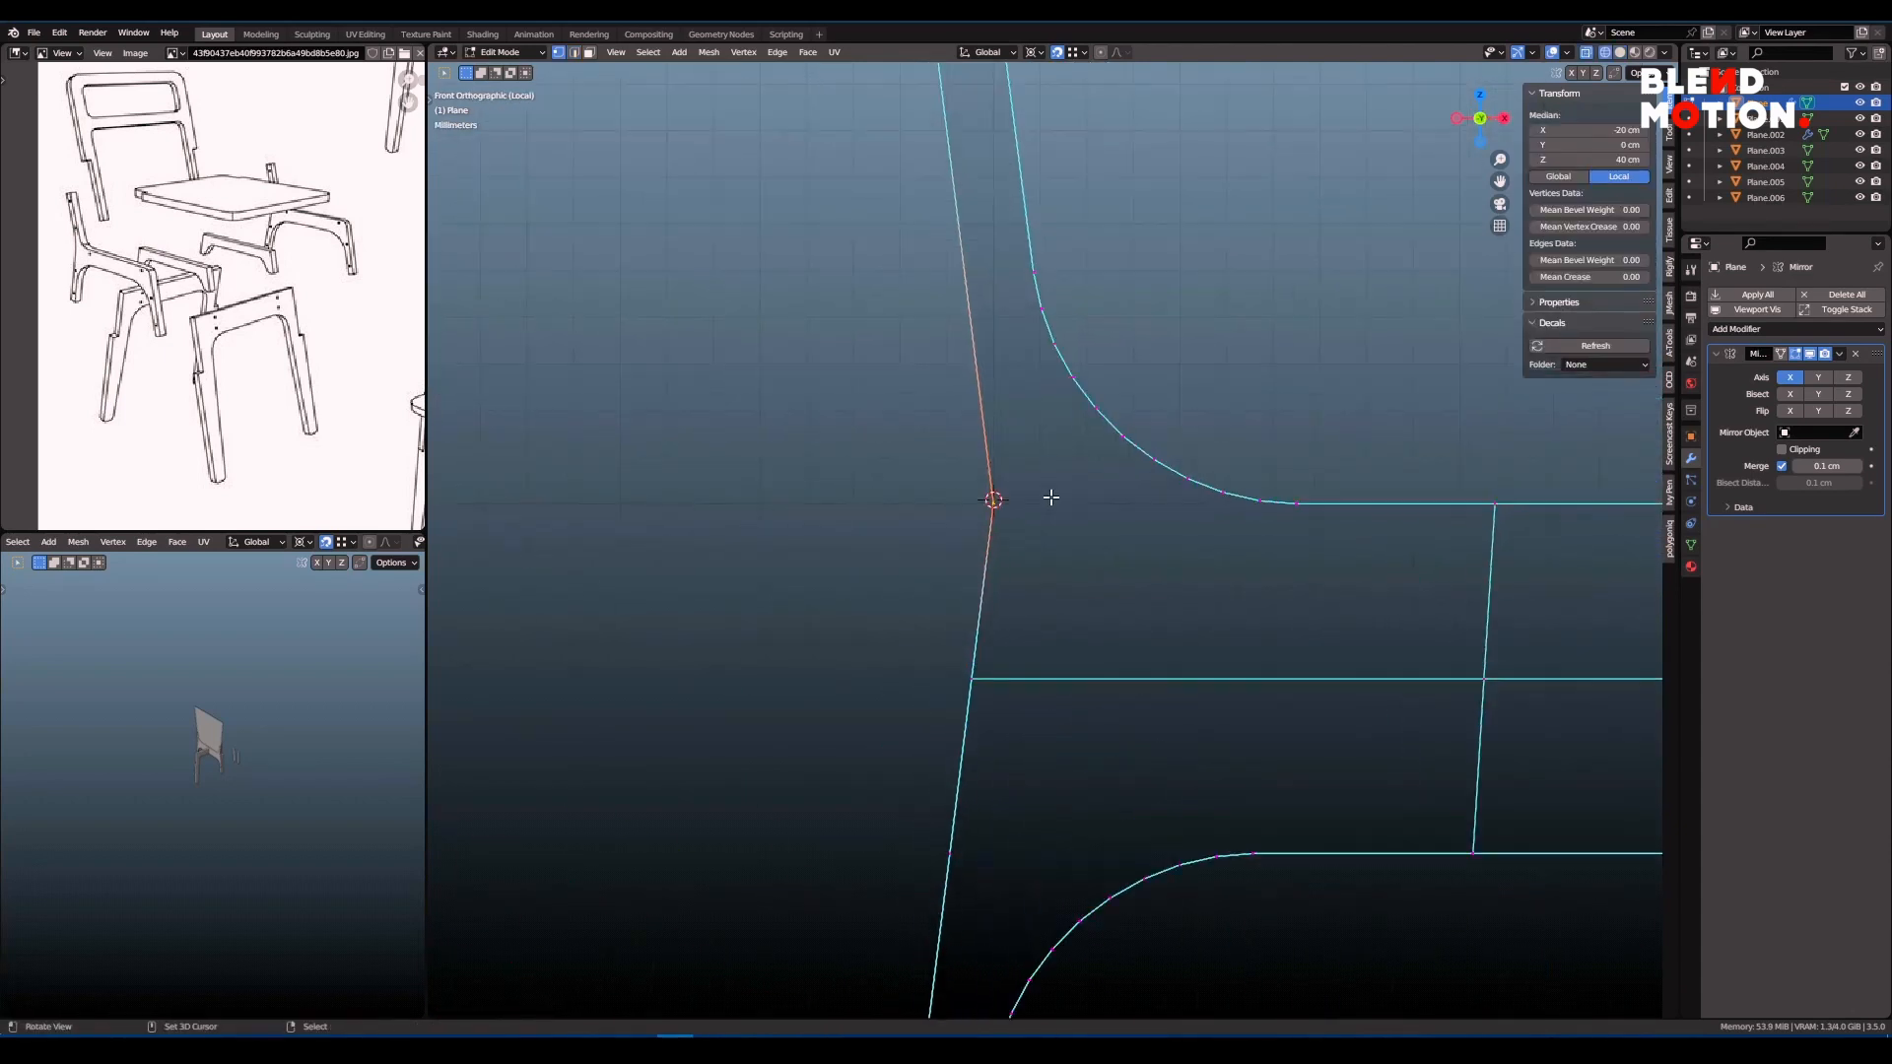
click(1206, 482)
scroll(1035, 505, down, 7)
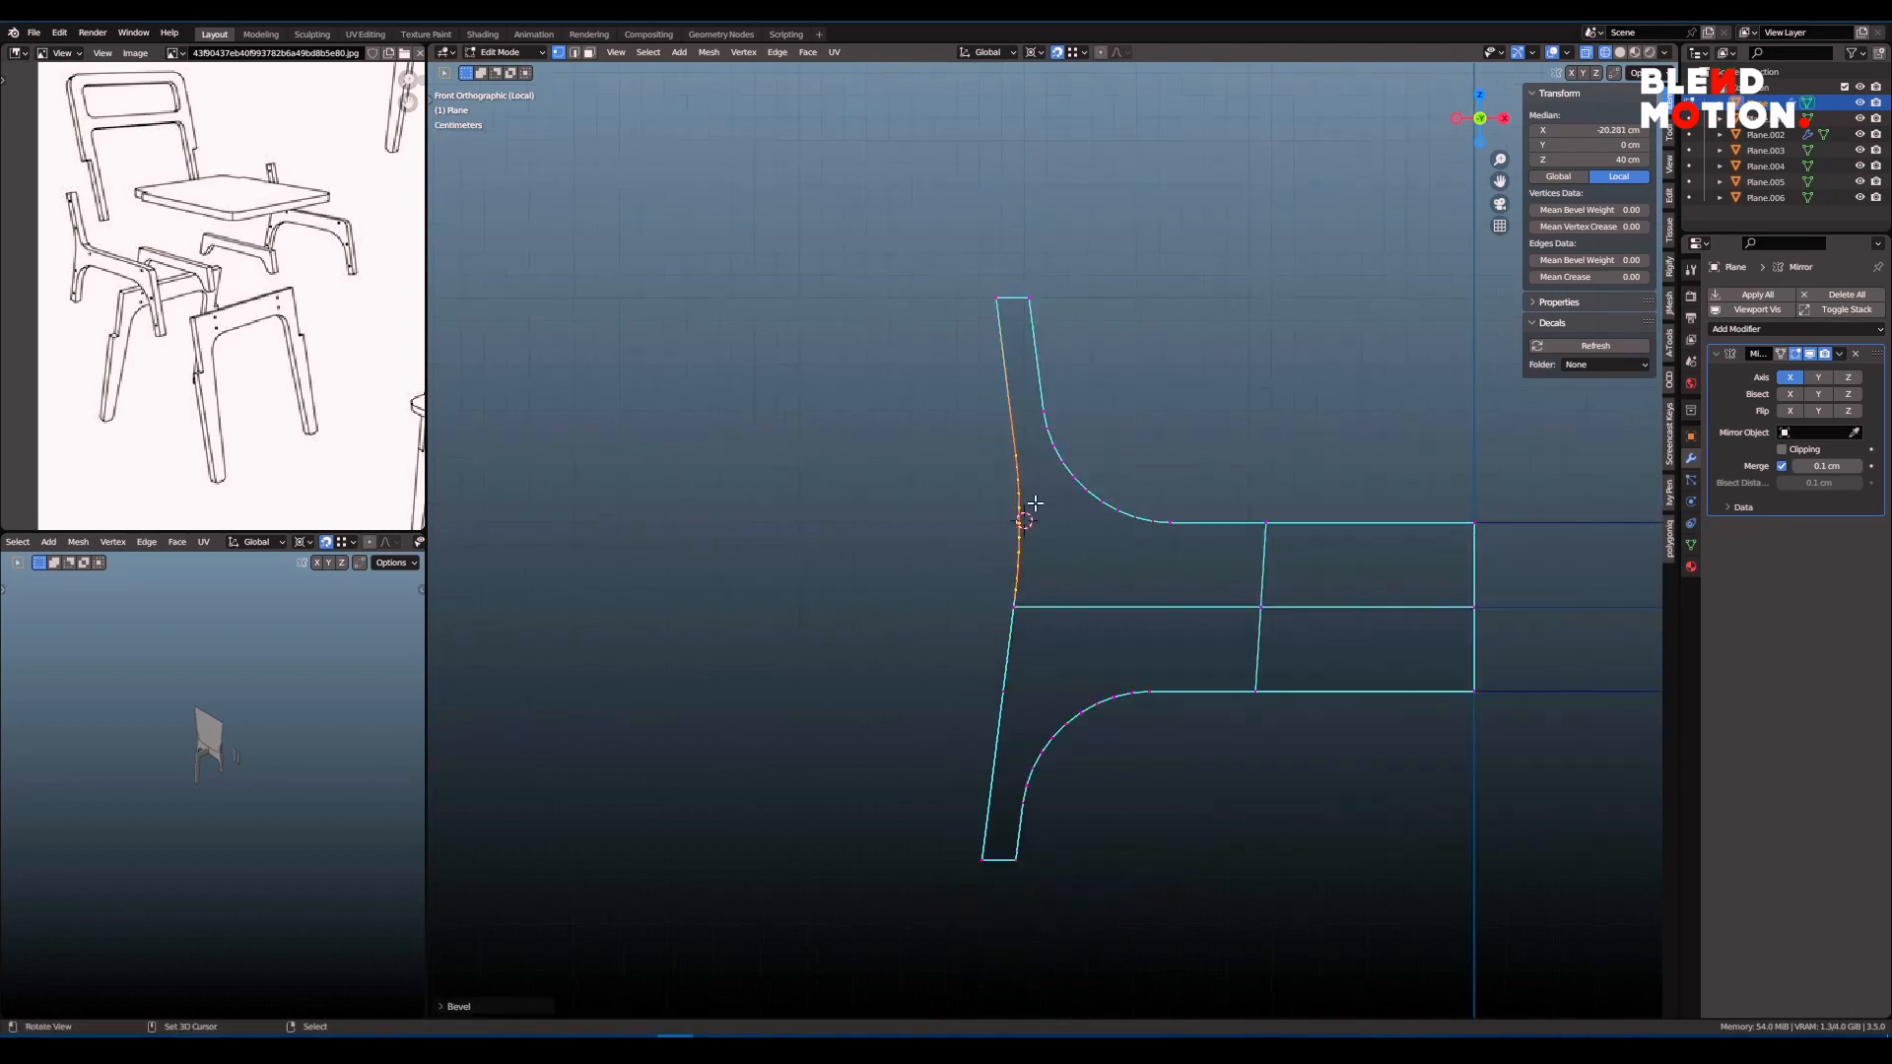
shift+middle_drag(1035, 505, 841, 471)
scroll(977, 505, up, 1)
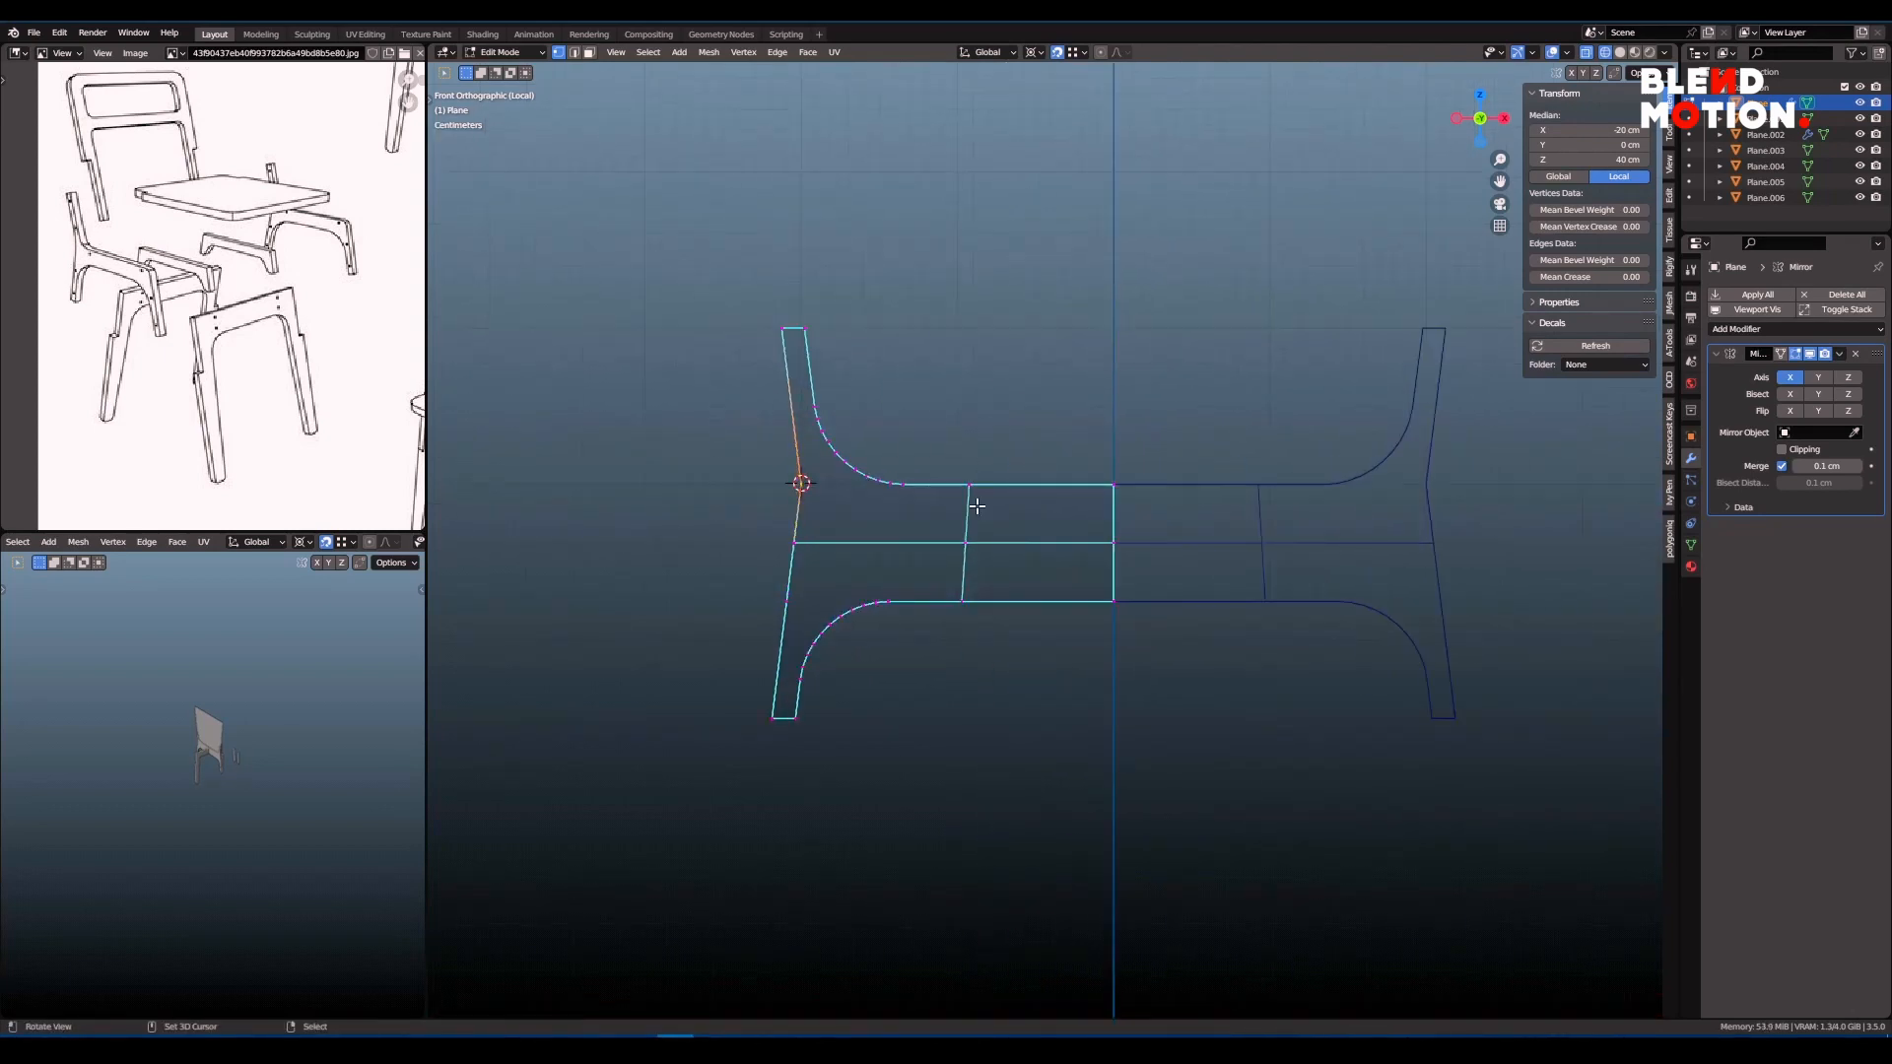
scroll(870, 499, up, 3)
scroll(871, 498, down, 3)
scroll(1059, 511, down, 1)
mouse_move(1162, 516)
shift+middle_down()
mouse_move(1059, 511)
mouse_move(1014, 532)
mouse_move(1077, 554)
mouse_move(989, 477)
mouse_move(1076, 504)
shift+middle_up()
- Leave the cross frame's local view and open the backrest plane for editing in front view
key(Tab)
key(shift+z)
key(KP_Divide)
scroll(1077, 537, up, 2)
click(1077, 532)
key(grave)
click(954, 475)
scroll(1058, 511, up, 2)
key(ctrl+Tab)
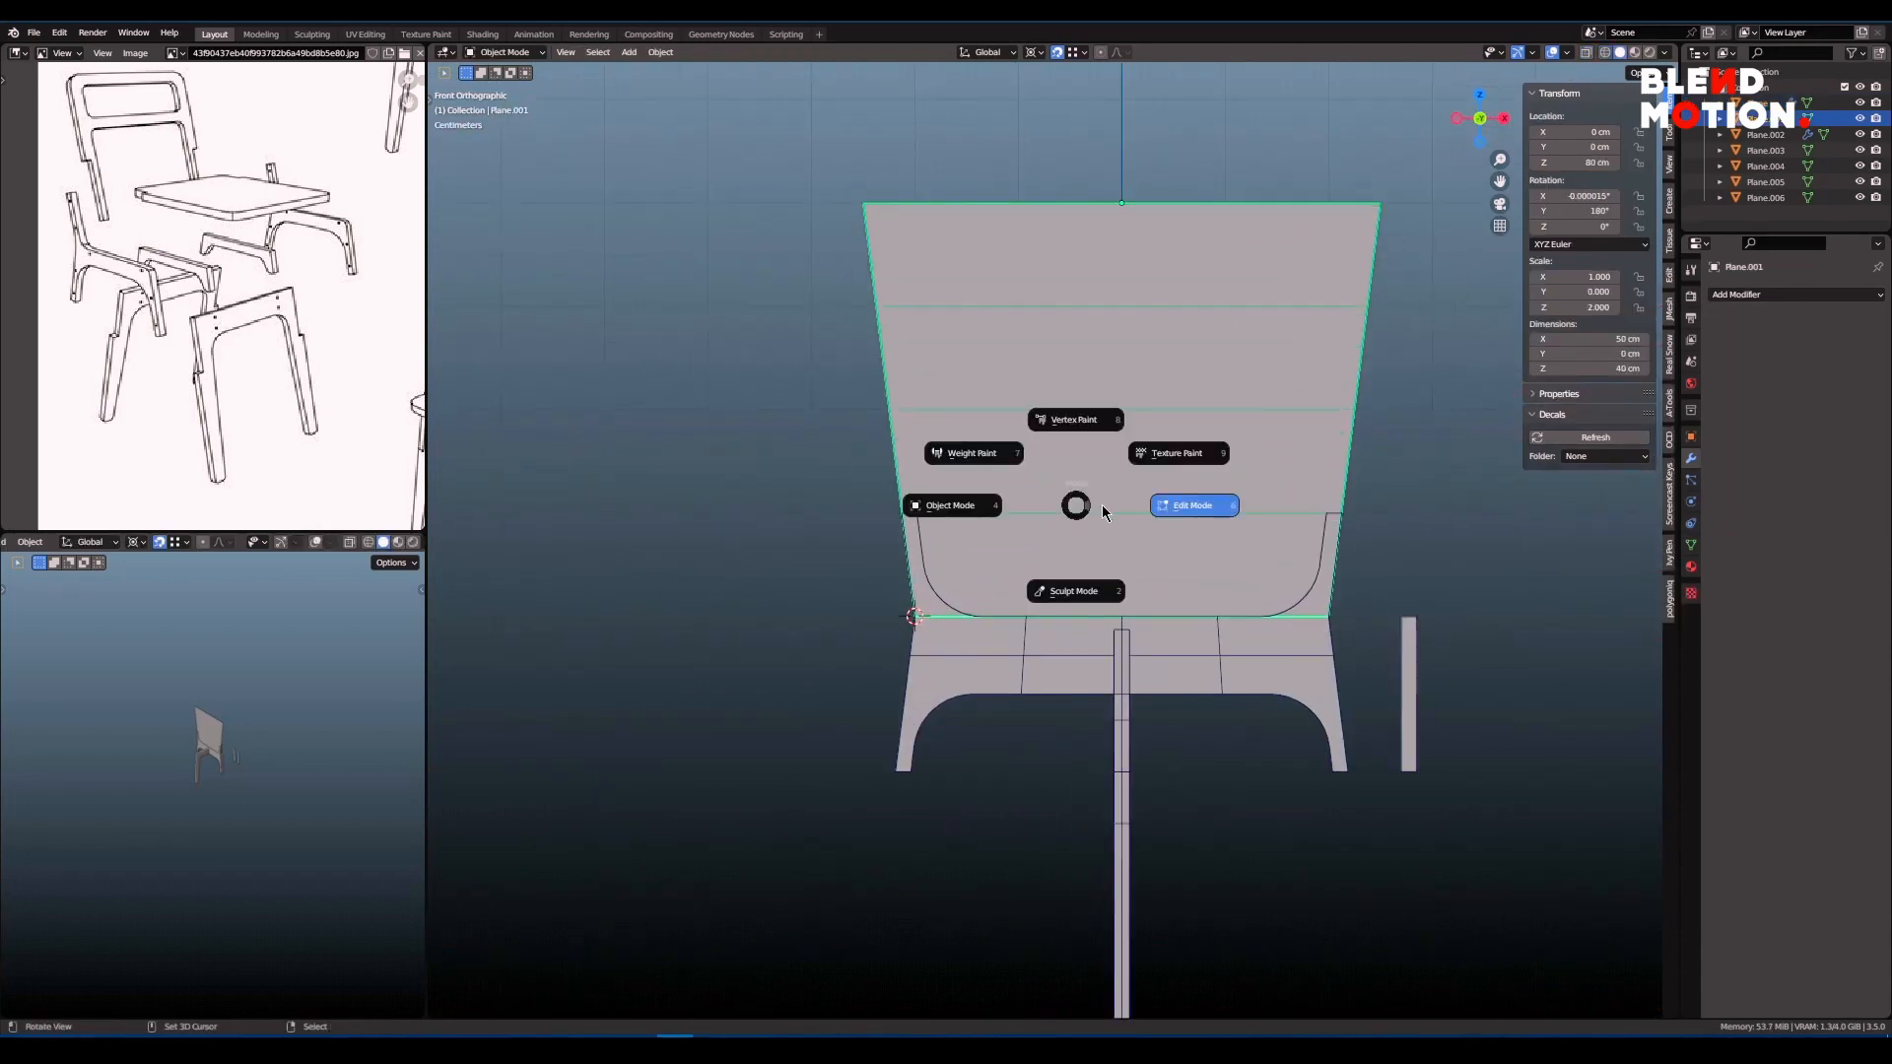
click(1101, 505)
- Dissolve the three inner horizontal edges of the backrest plane
click(1114, 323)
key(x)
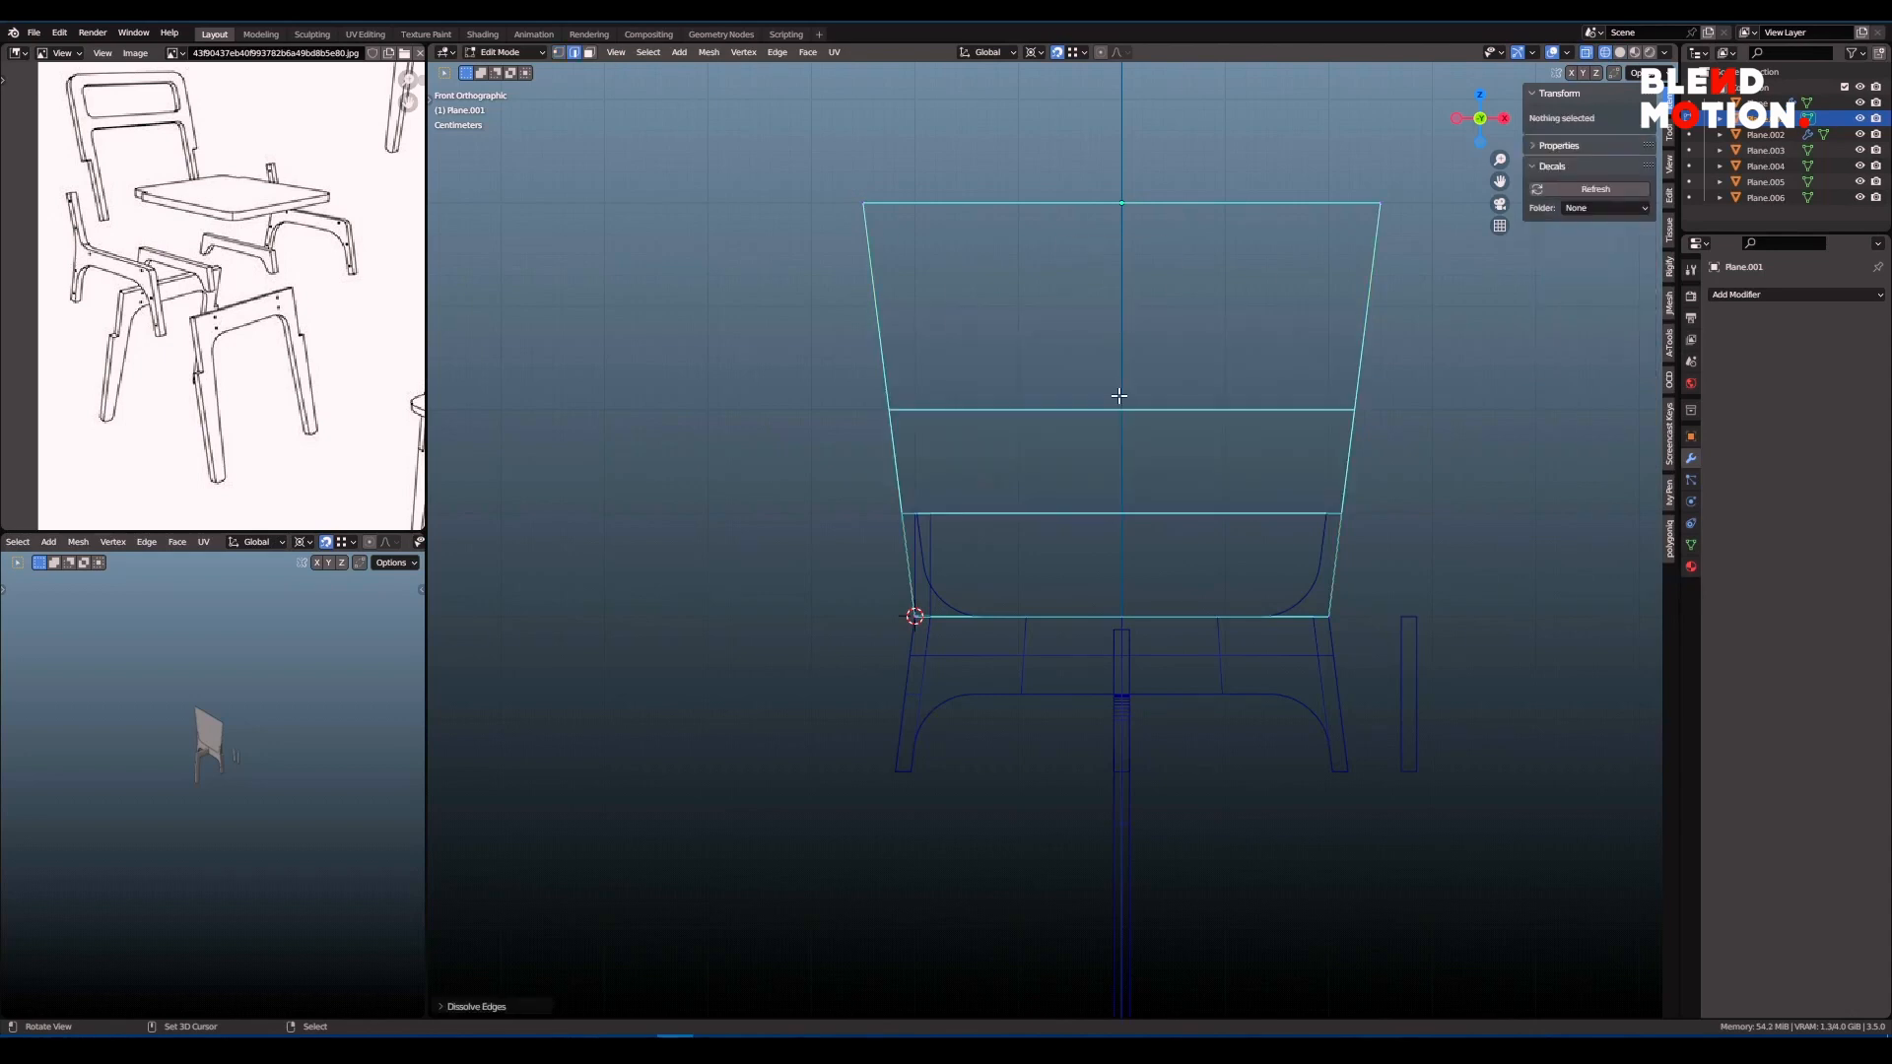
click(1117, 402)
key(x)
click(1106, 507)
key(x)
shift+middle_drag(1105, 599, 1077, 518)
- Move the backrest's upper outer corner along X until it is directly above the lower corner at the 3D cursor
key(1)
click(869, 122)
key(g)
key(x)
click(917, 538)
scroll(1072, 514, up, 1)
scroll(1180, 518, down, 1)
- Add a vertical loop cut through the middle of the backrest and straighten it onto the center line
key(ctrl+r)
click(1155, 573)
right_click(1151, 577)
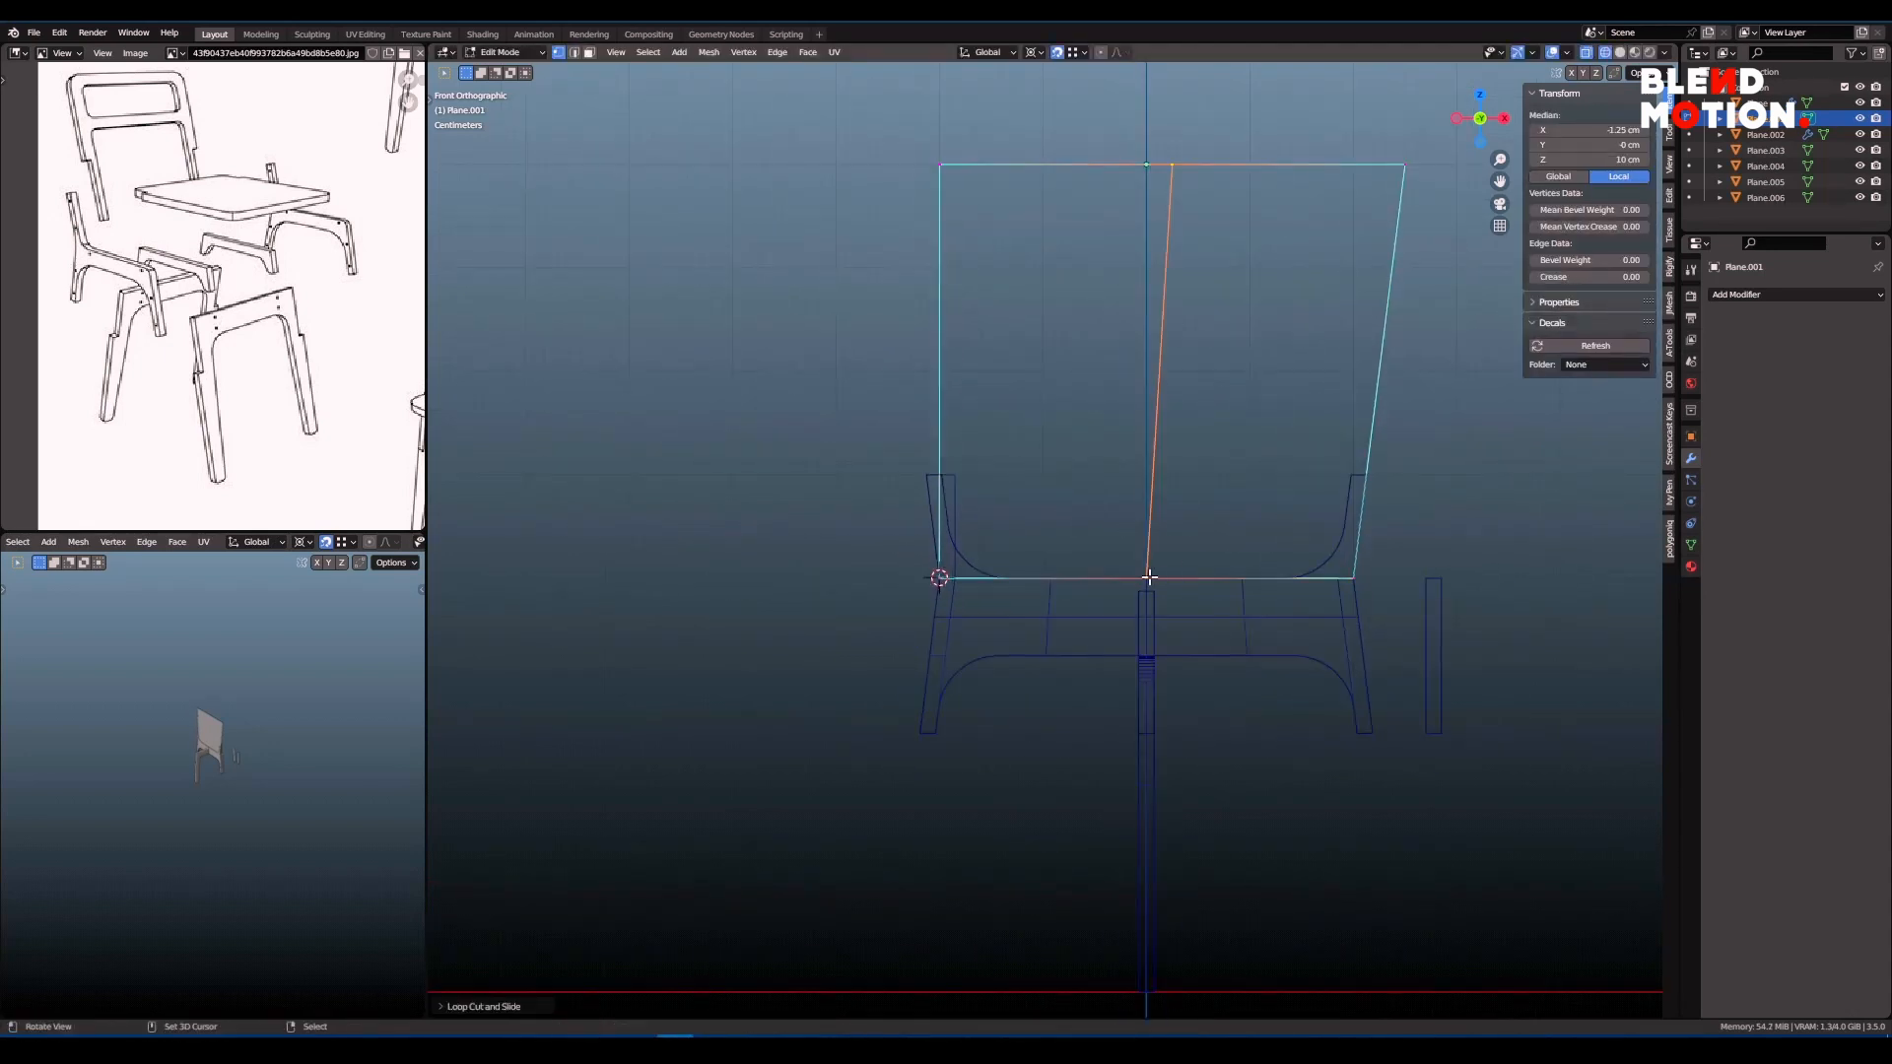
shift+right_click(1149, 578)
key(2)
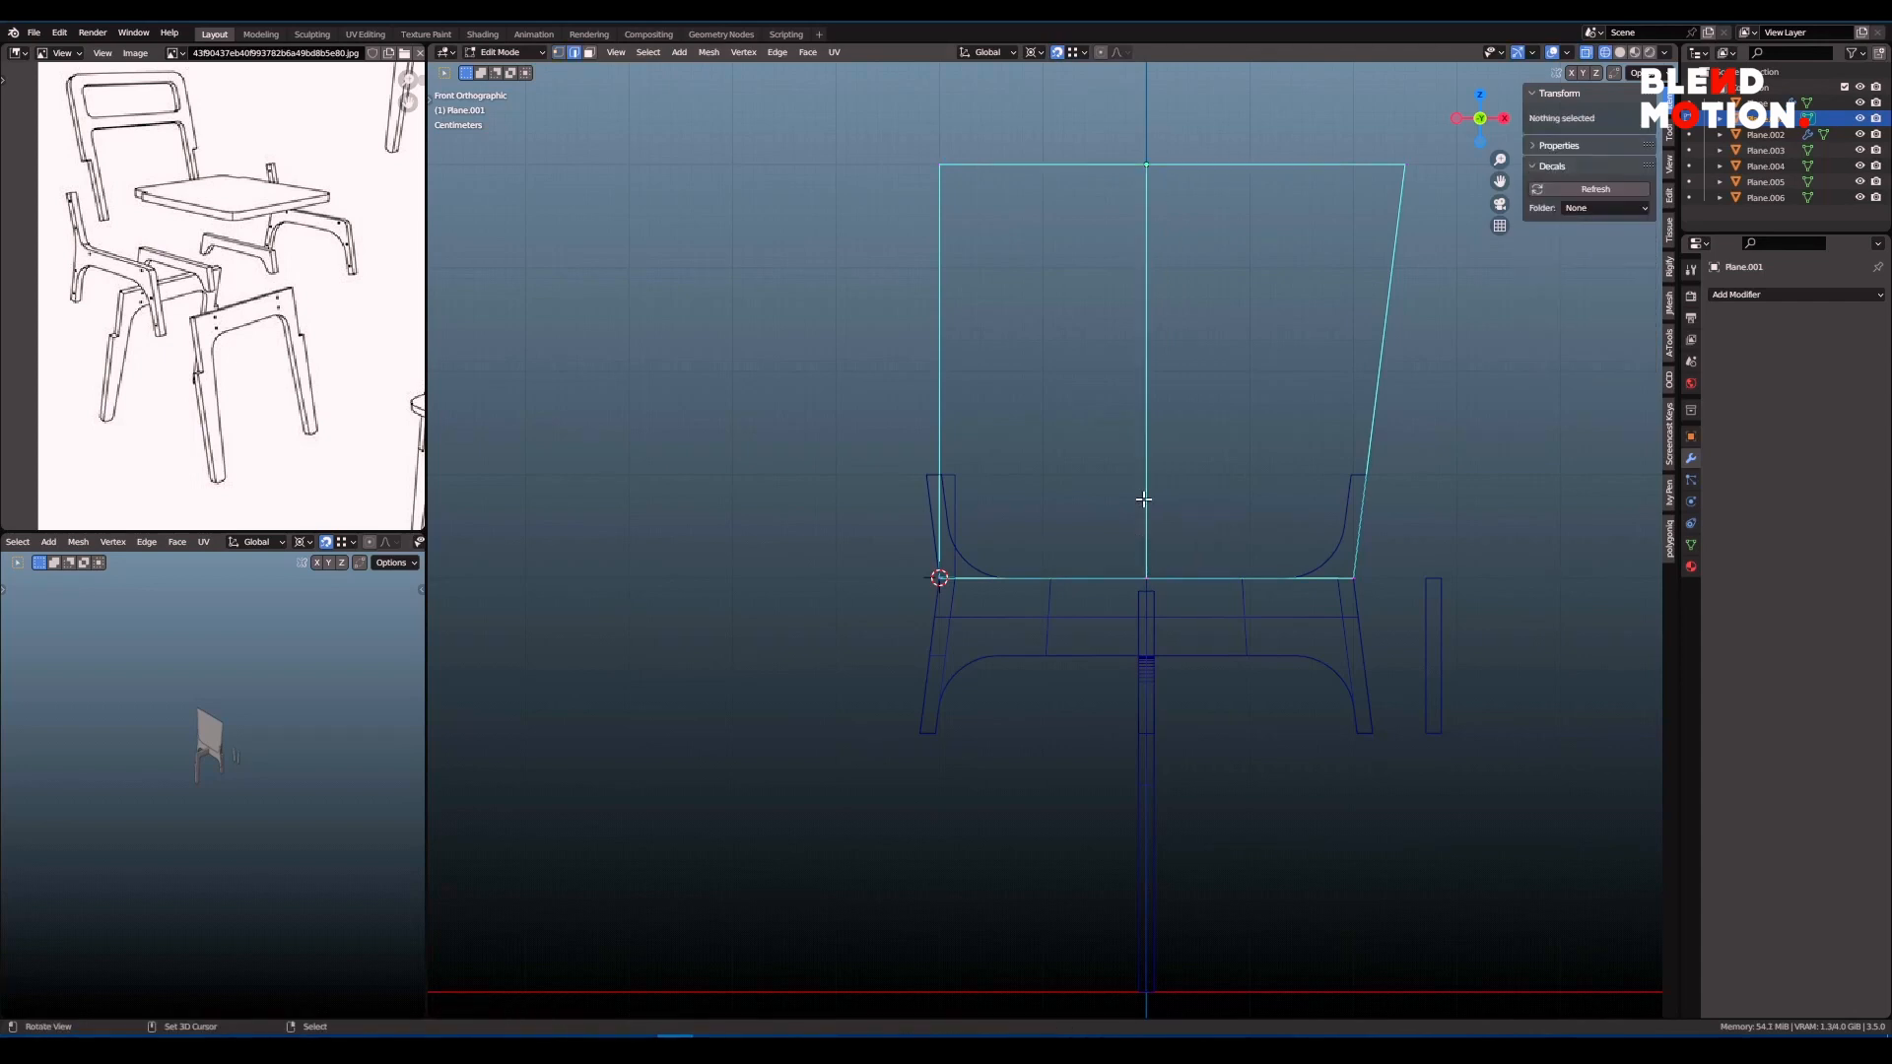
- Delete the half of the backrest with the slanted outer edge
click(1145, 498)
key(l)
key(x)
click(1079, 540)
scroll(1084, 538, up, 1)
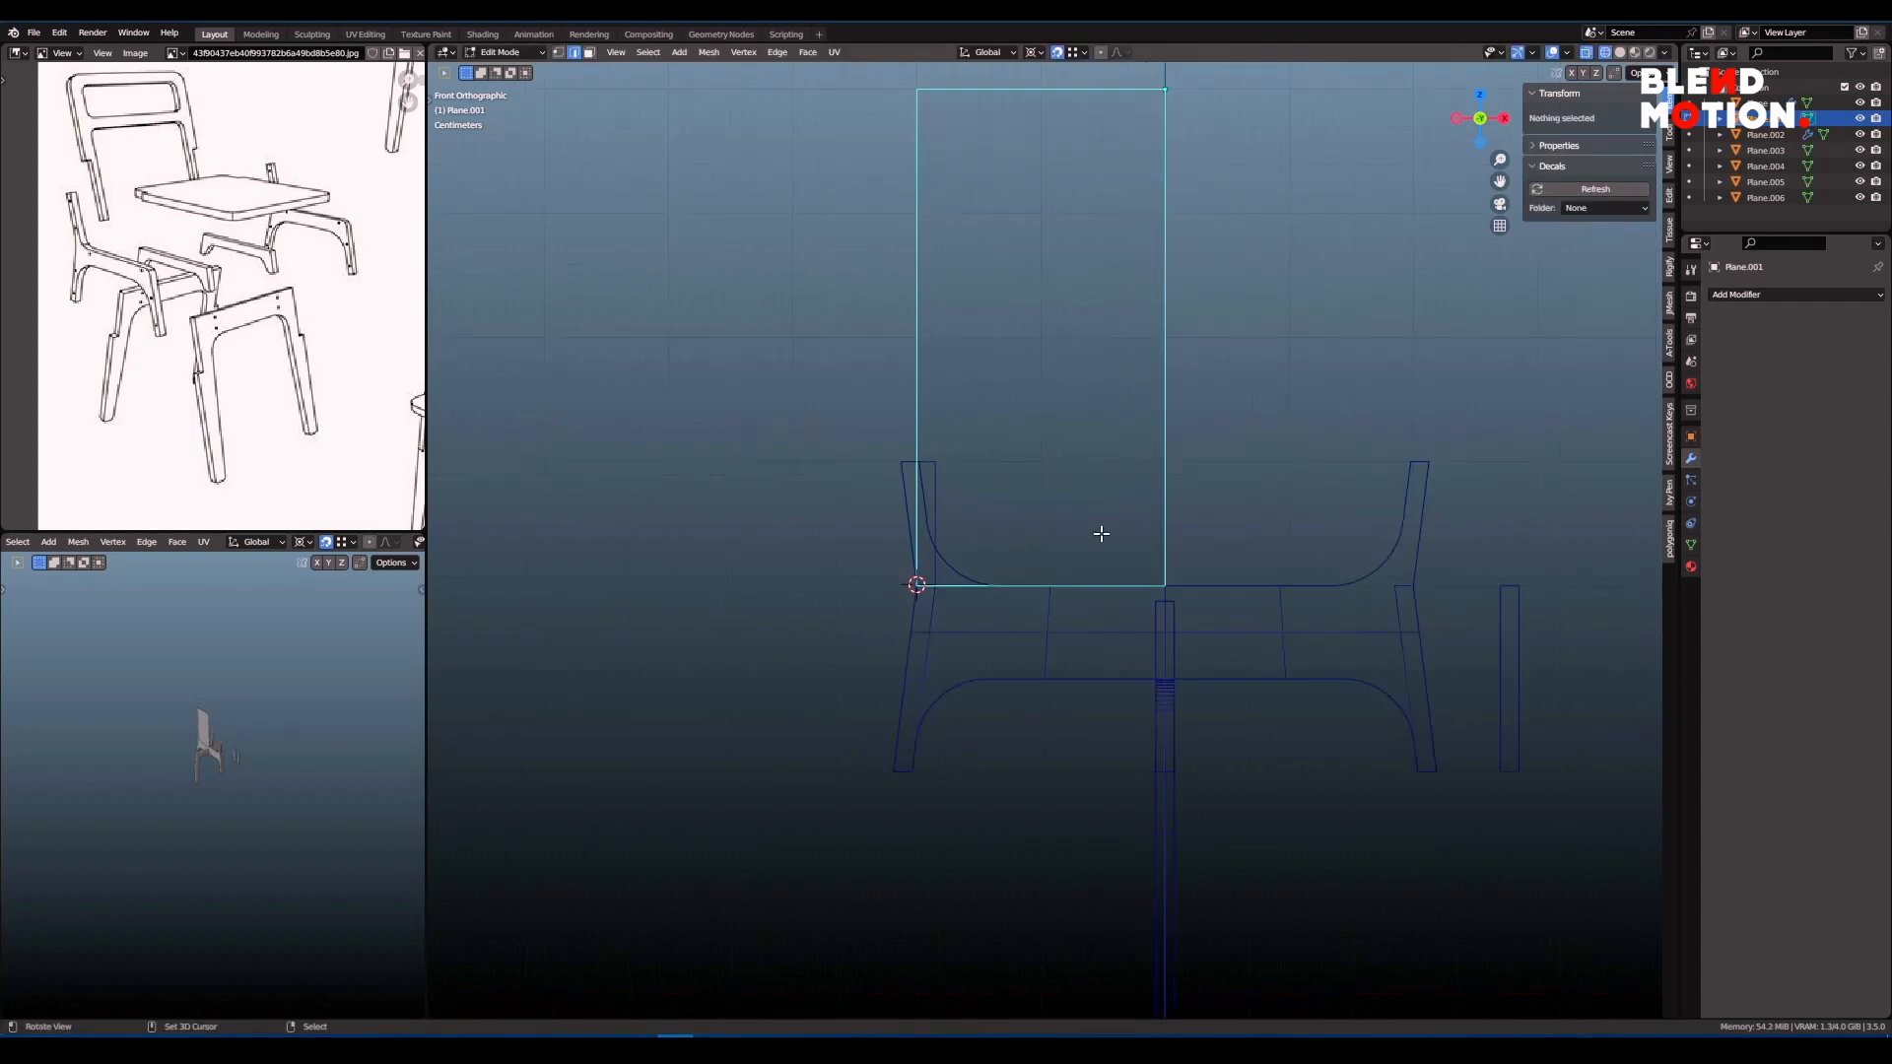
- Move the backrest's center edge along X toward the outer edge, leaving a vertical strip 1.5 cm wide
scroll(1126, 515, up, 1)
shift+middle_drag(1089, 543, 1216, 624)
alt+right_click(1222, 480)
scroll(1149, 507, up, 1)
key(g)
key(x)
click(1044, 541)
scroll(1209, 507, down, 5)
scroll(1087, 517, down, 1)
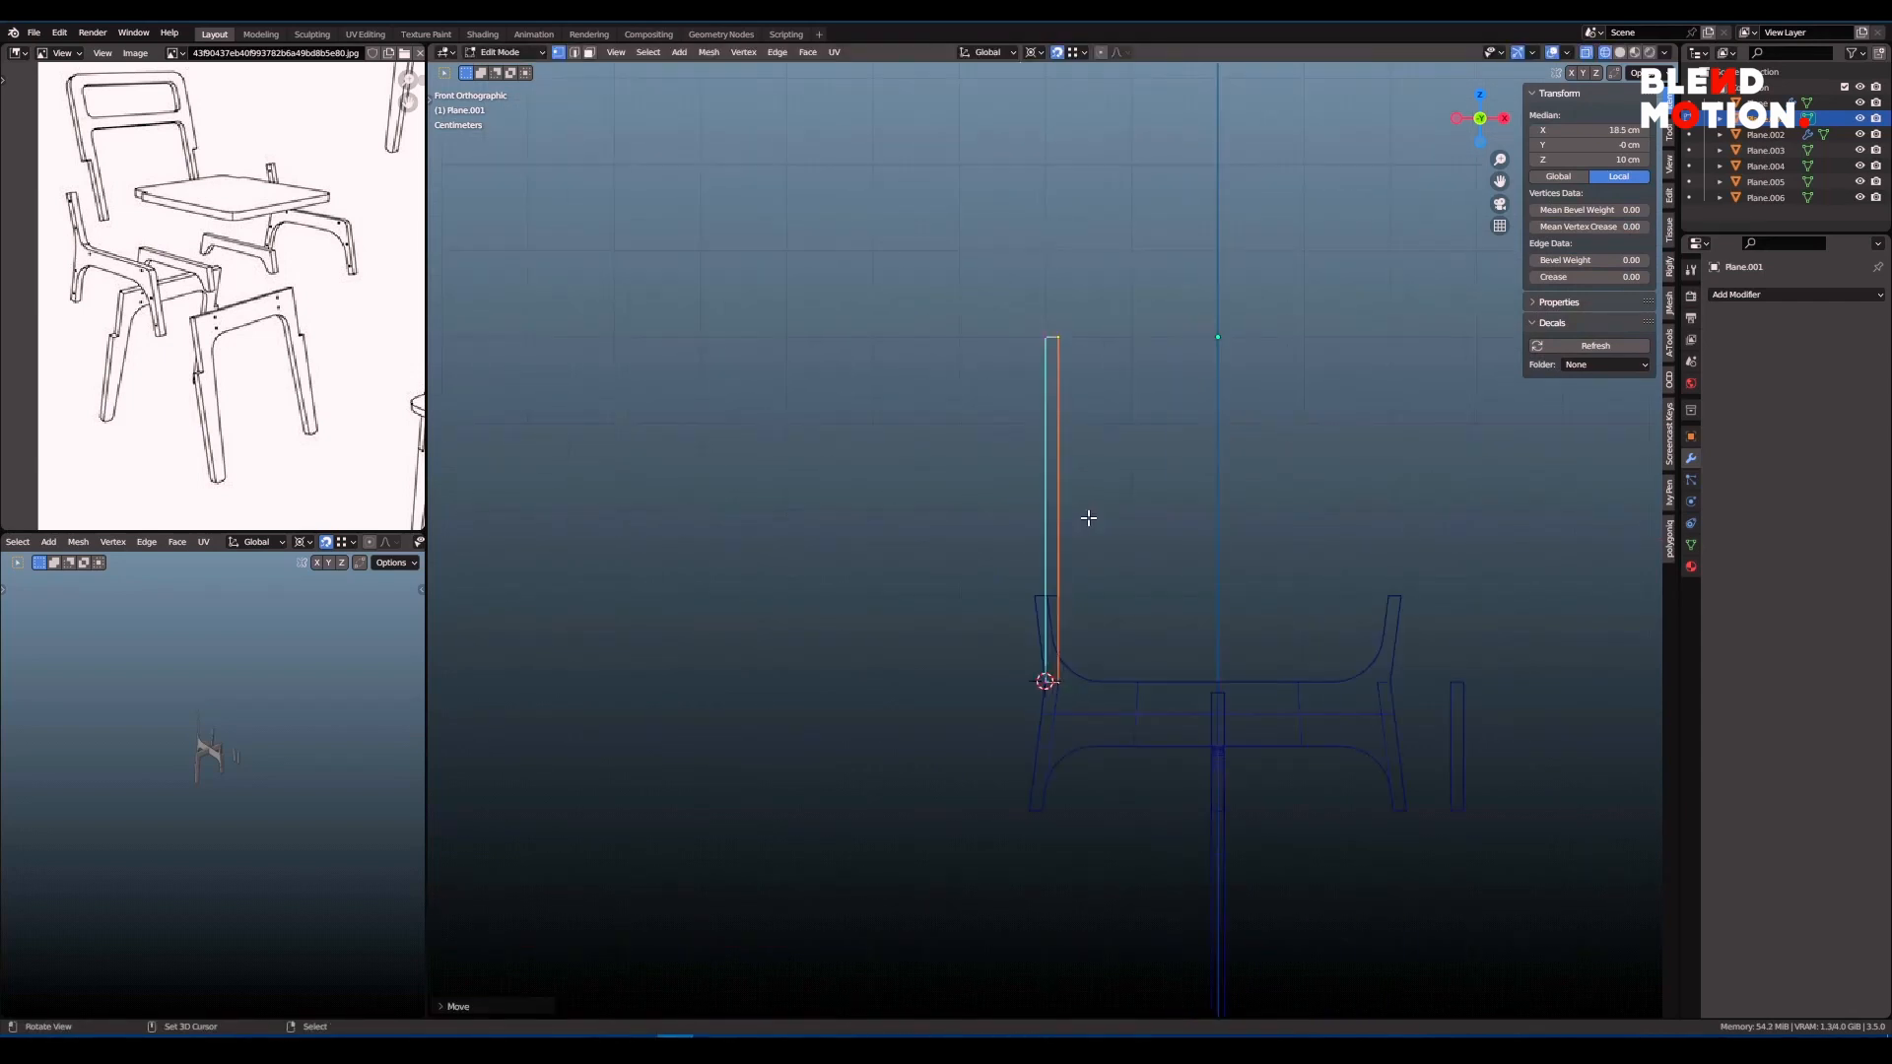
key(a)
middle_drag(1119, 504, 980, 516)
scroll(1090, 519, up, 1)
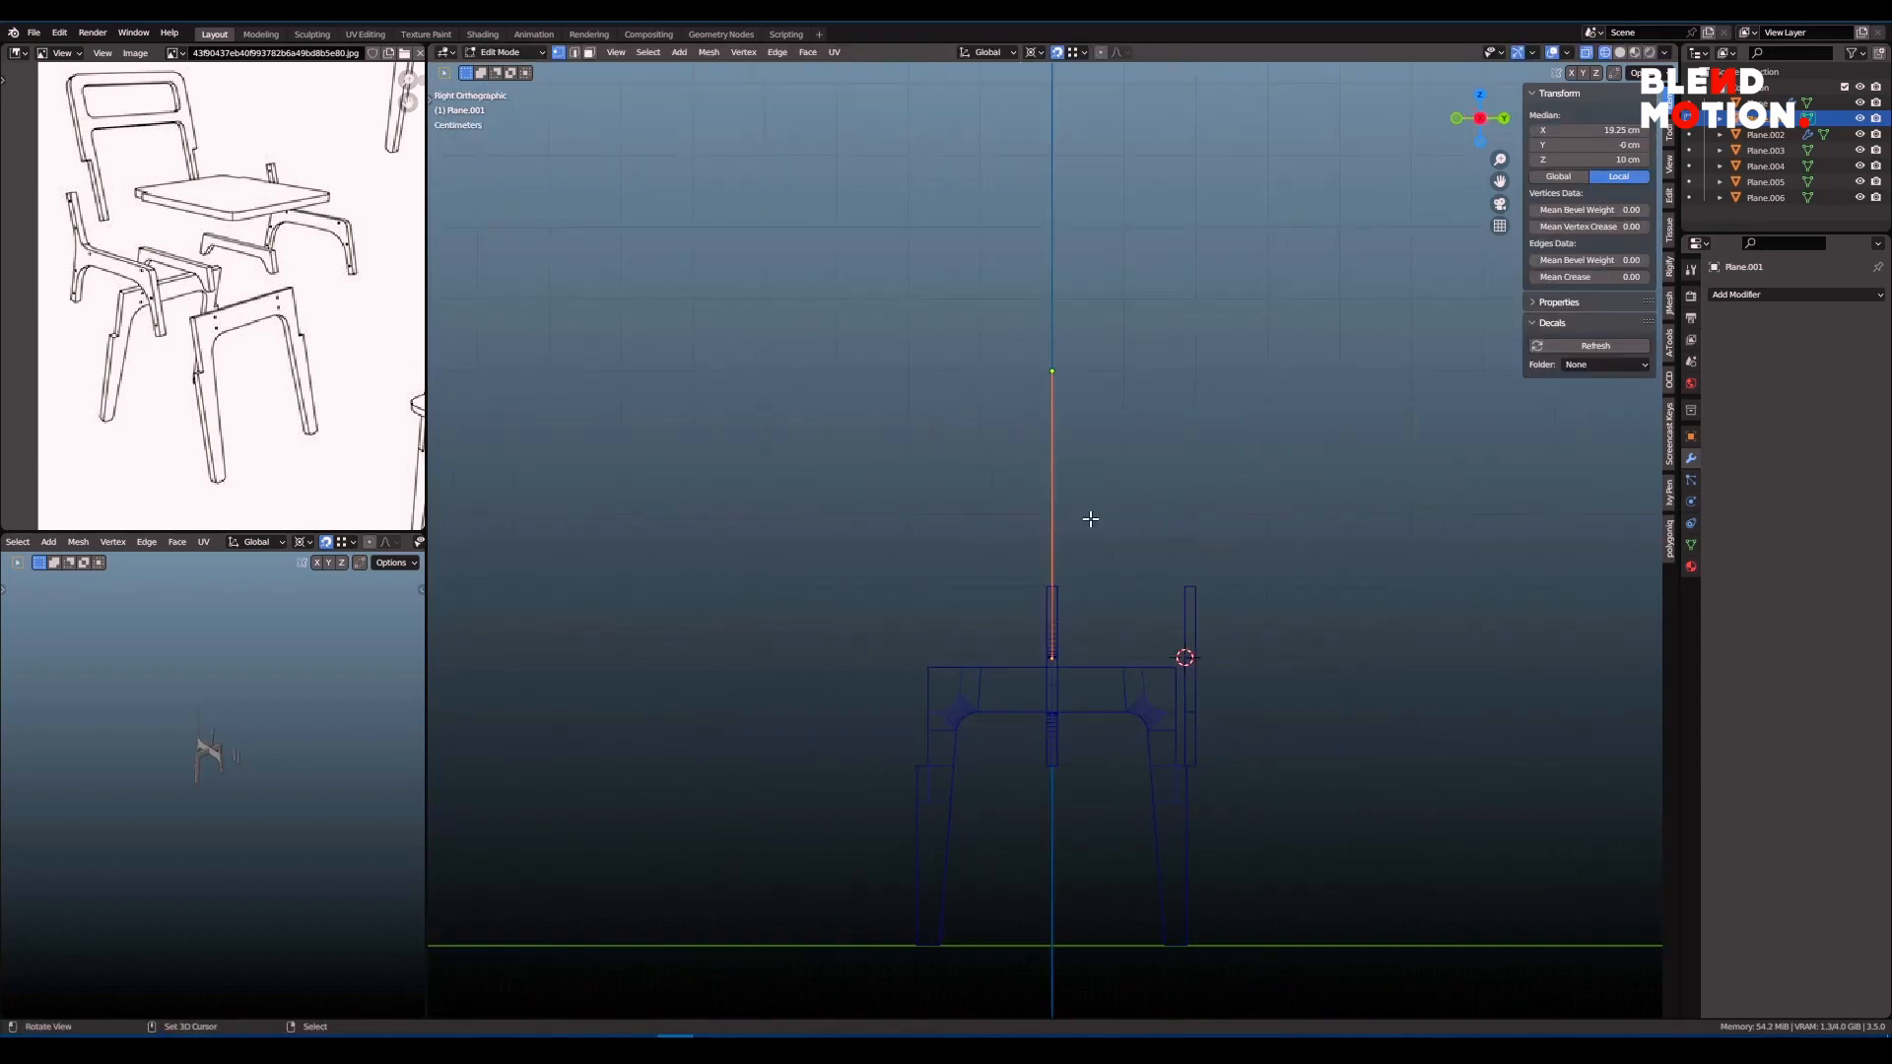
scroll(1138, 625, up, 1)
shift+middle_drag(1139, 625, 1084, 395)
scroll(1084, 395, up, 1)
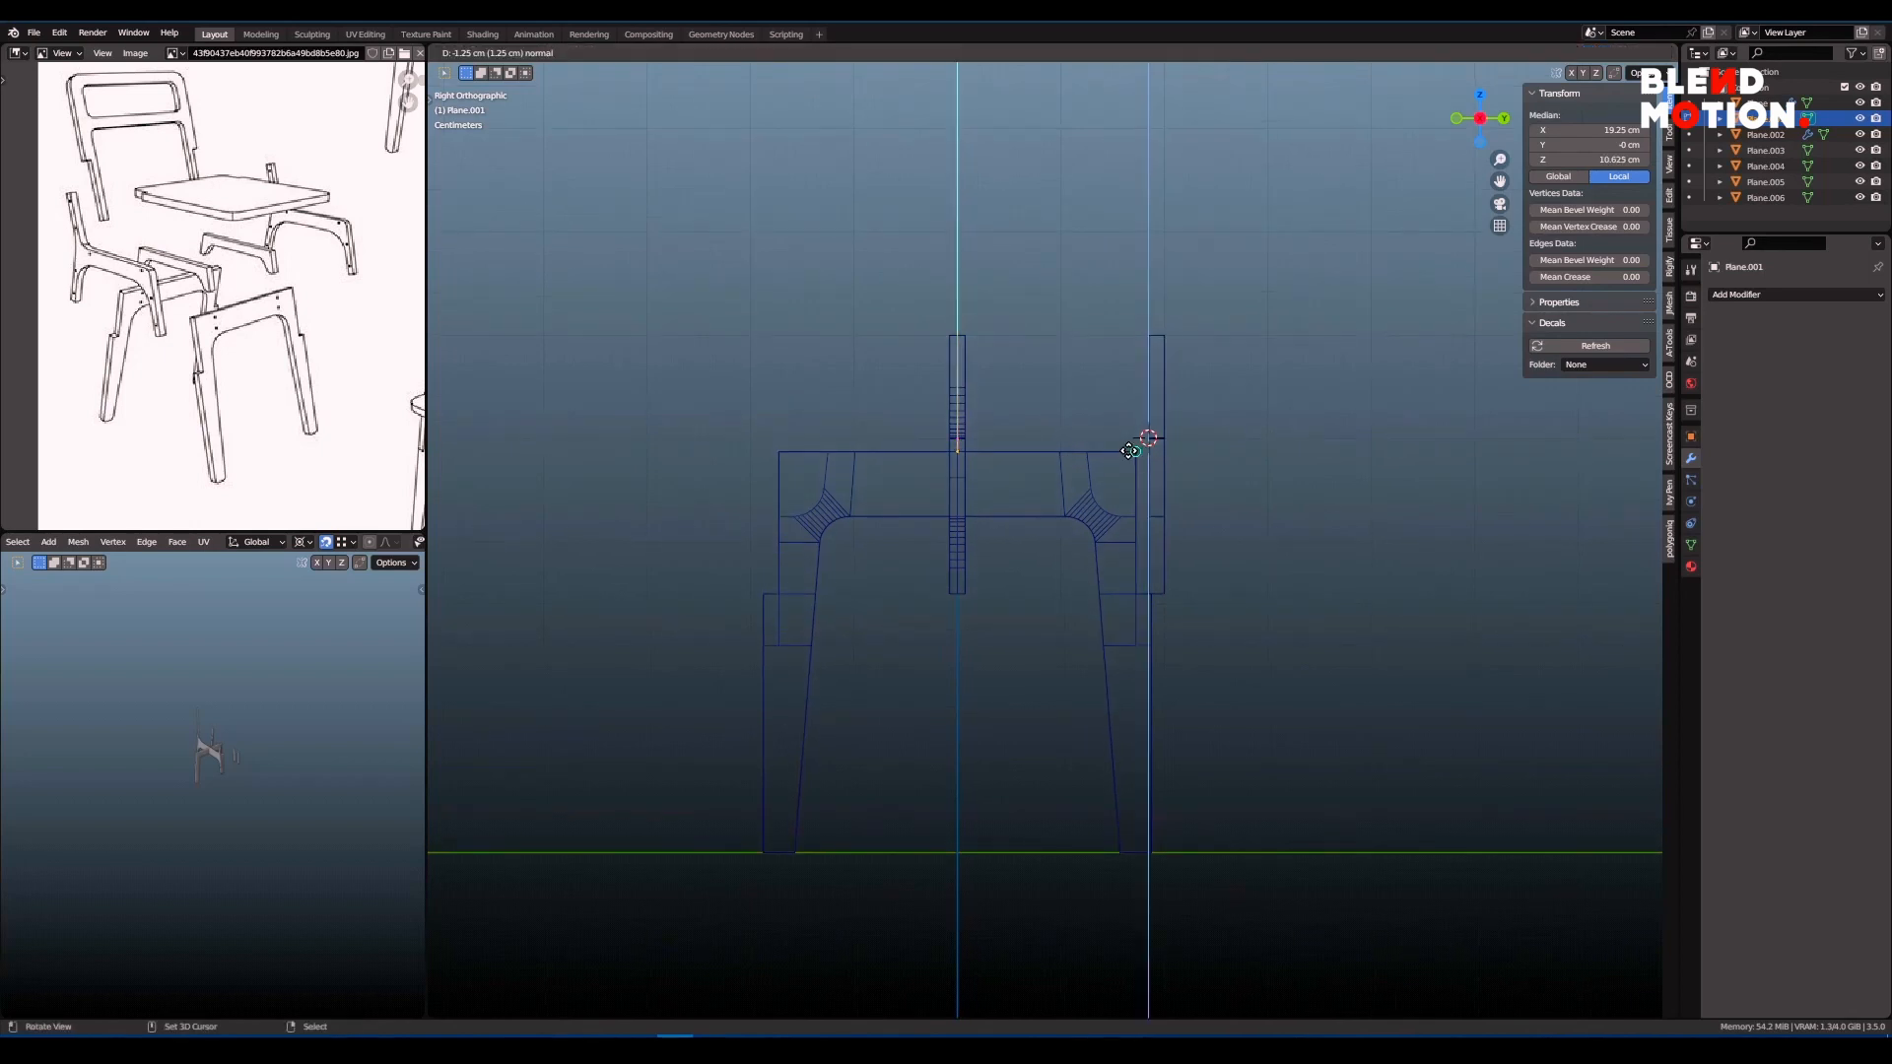
middle_drag(998, 420, 1061, 456)
key(alt+a)
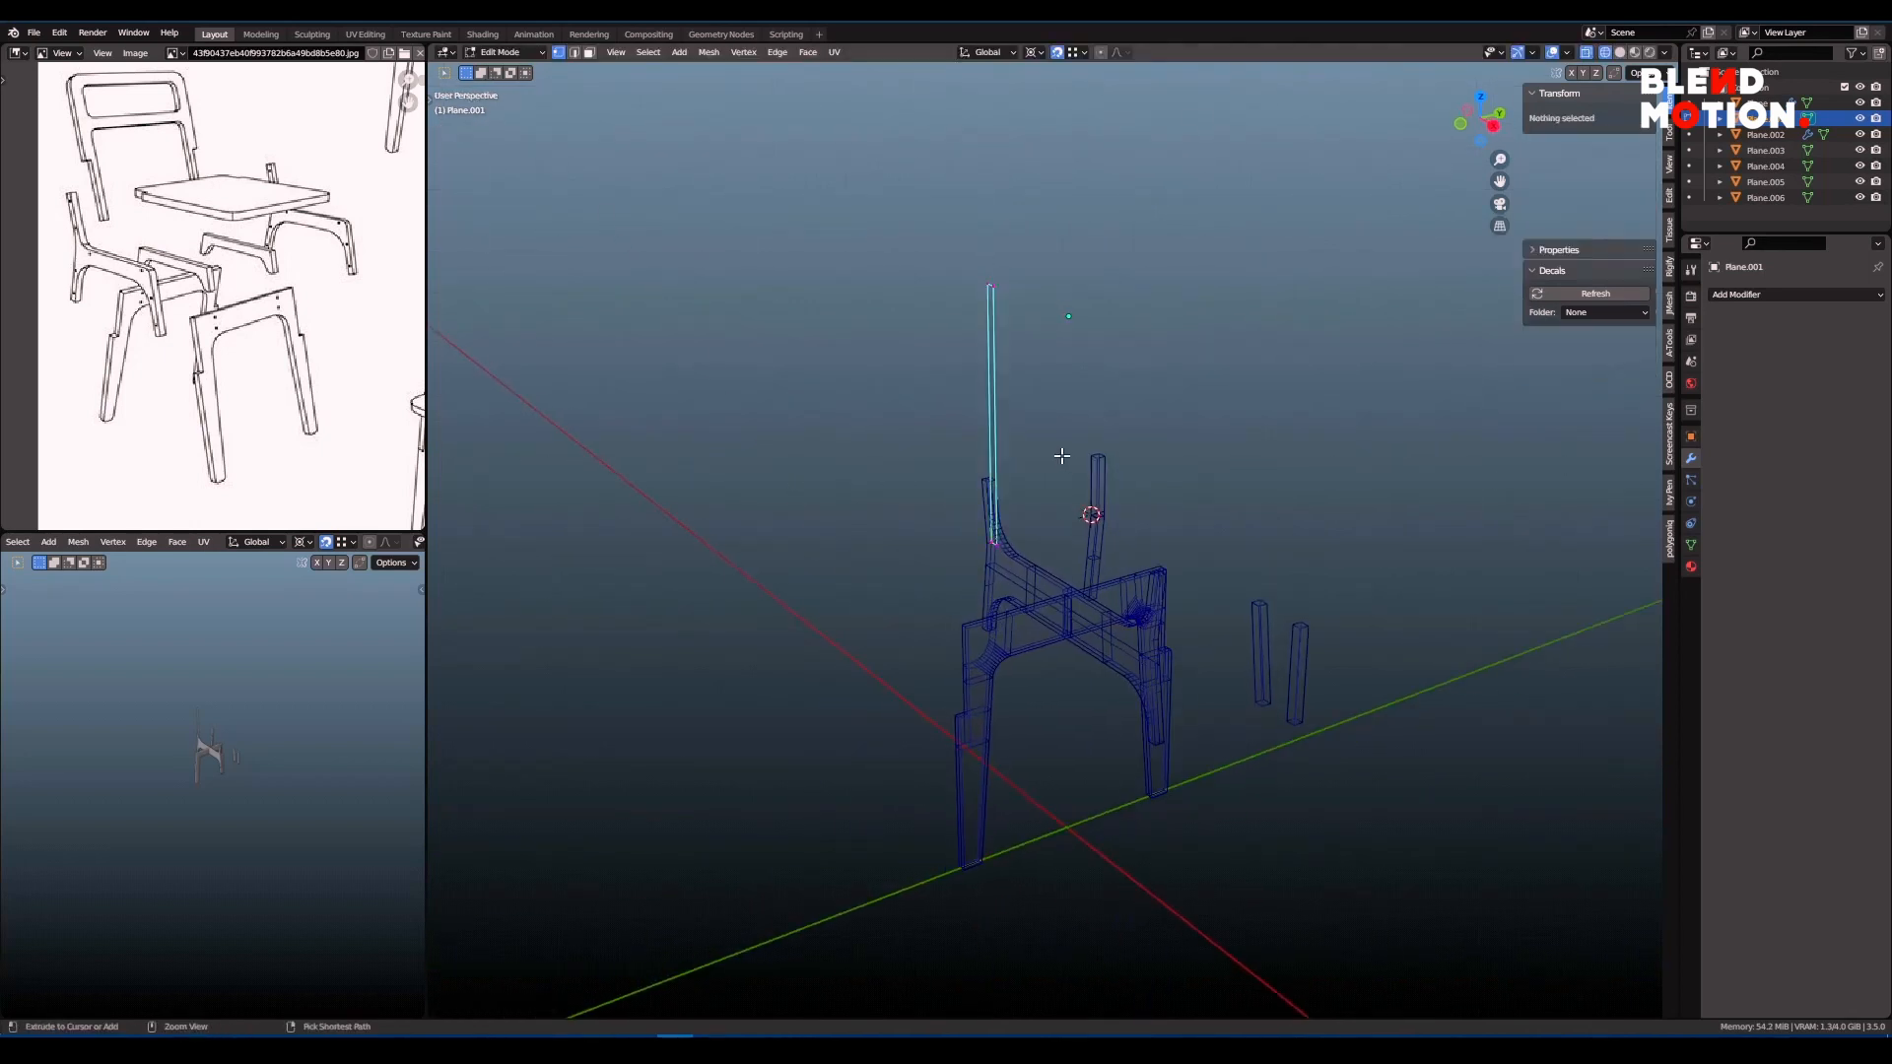
- Return to Object Mode and apply the backrest strip's rotation and scale
scroll(1060, 456, up, 2)
key(ctrl+Tab)
click(956, 450)
shift+middle_drag(1087, 394, 1089, 515)
key(ctrl+a)
click(1149, 452)
key(ctrl+a)
- Extrude the whole strip in side view to the side frame's edge, and again to the leg's outer face
key(ctrl+Tab)
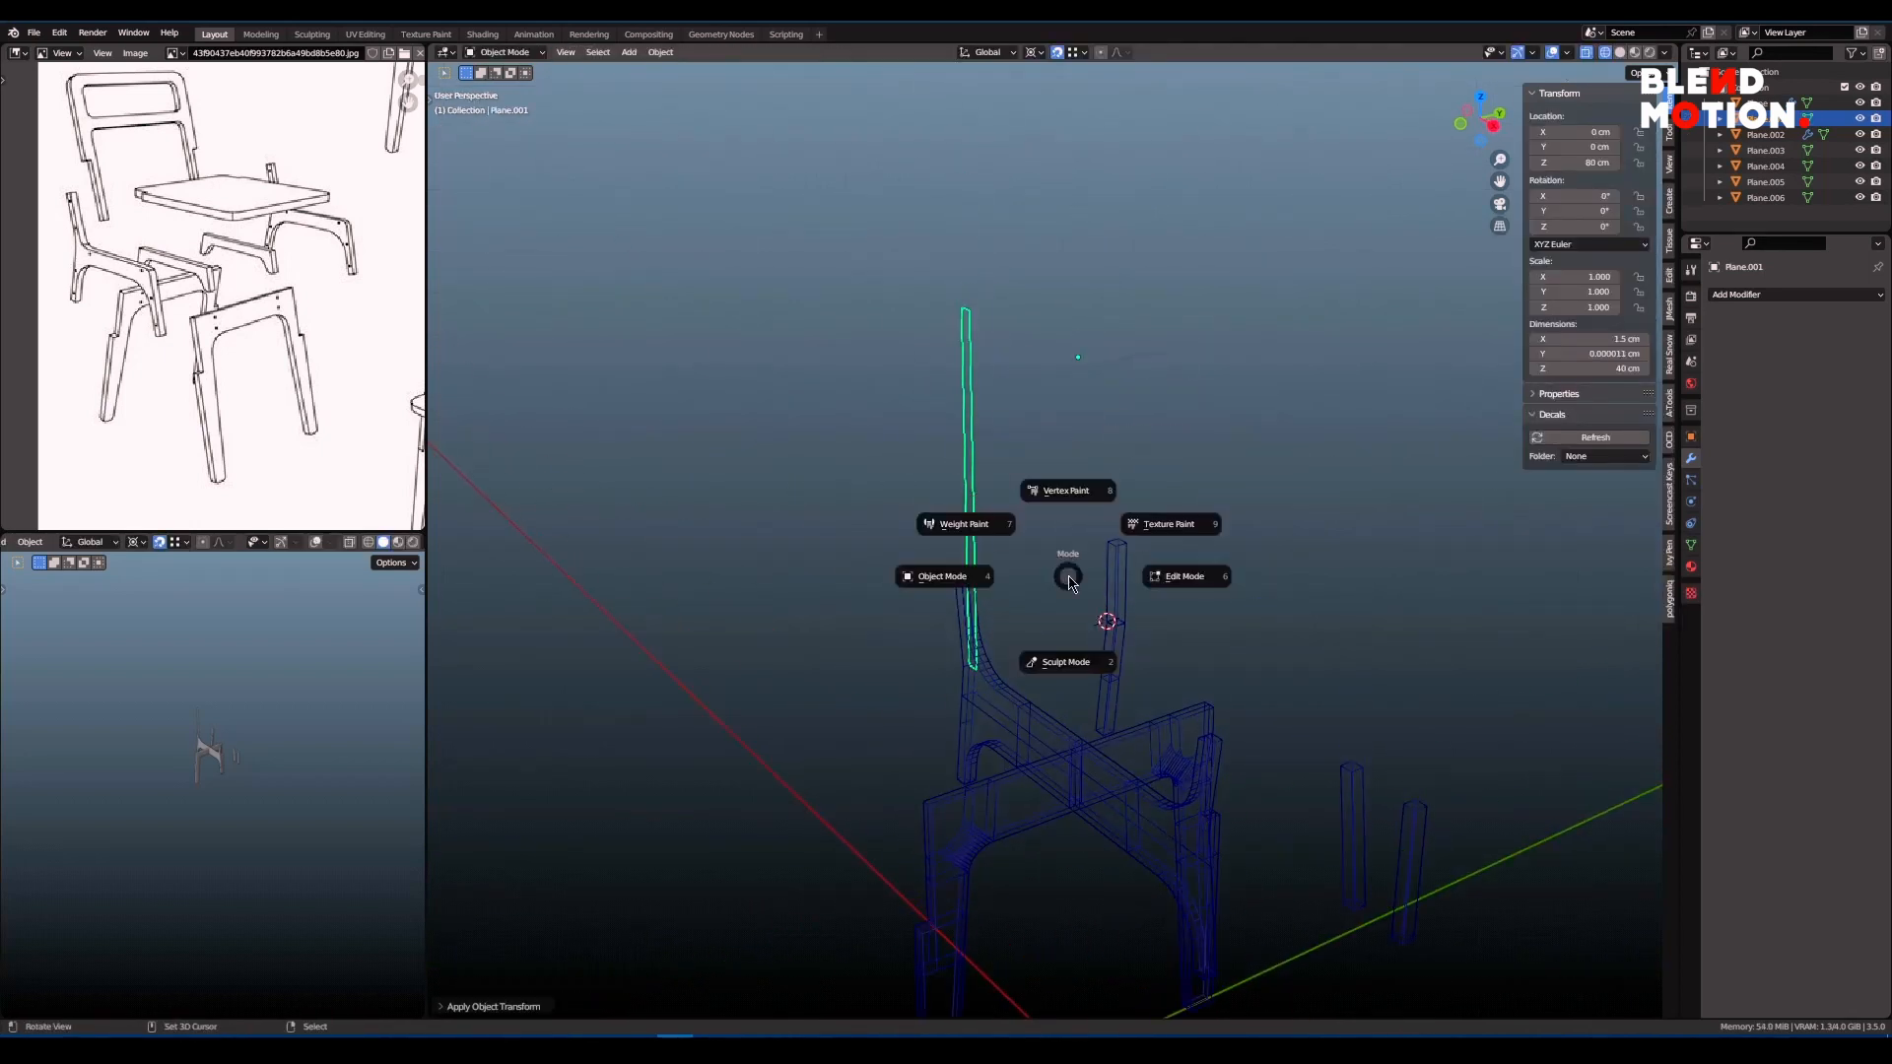
click(1143, 580)
shift+middle_drag(1099, 676, 1136, 536)
key(a)
key(grave)
click(1219, 601)
scroll(1111, 517, up, 2)
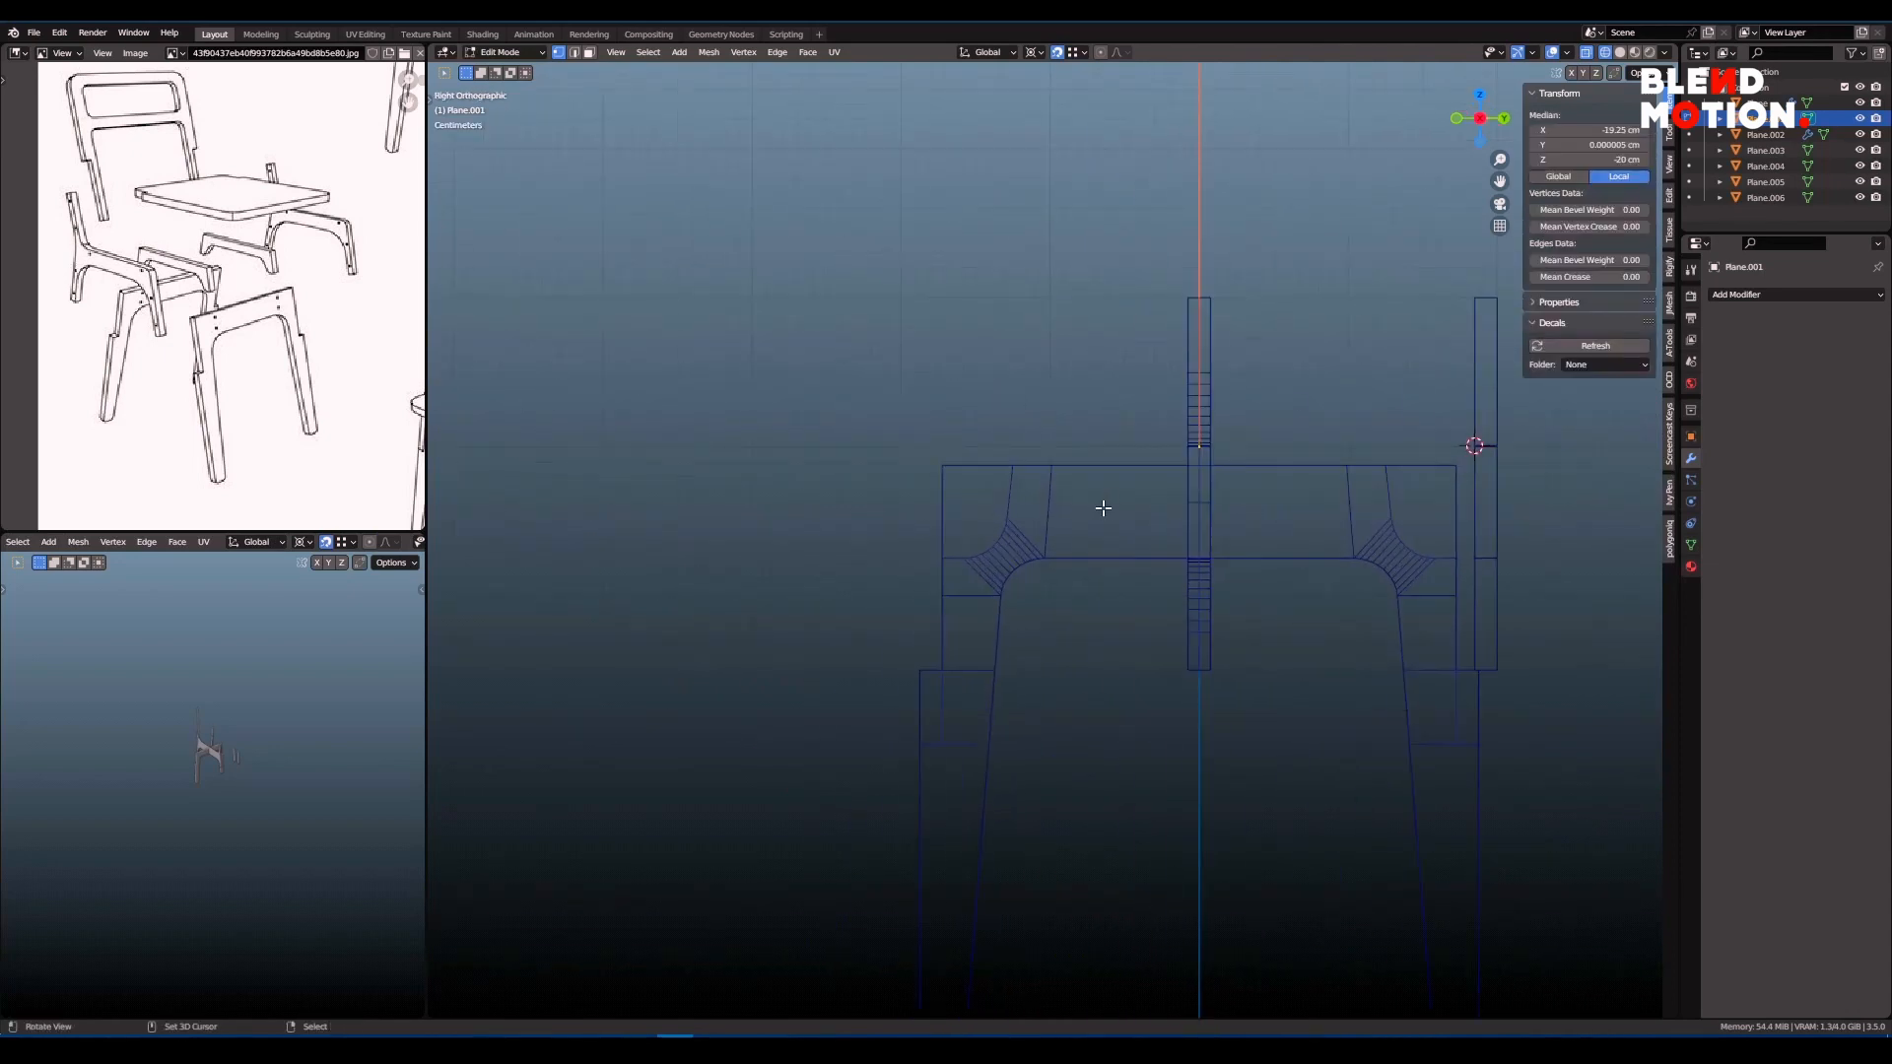
key(e)
click(912, 678)
scroll(1068, 381, down, 2)
shift+middle_drag(1068, 380, 1048, 520)
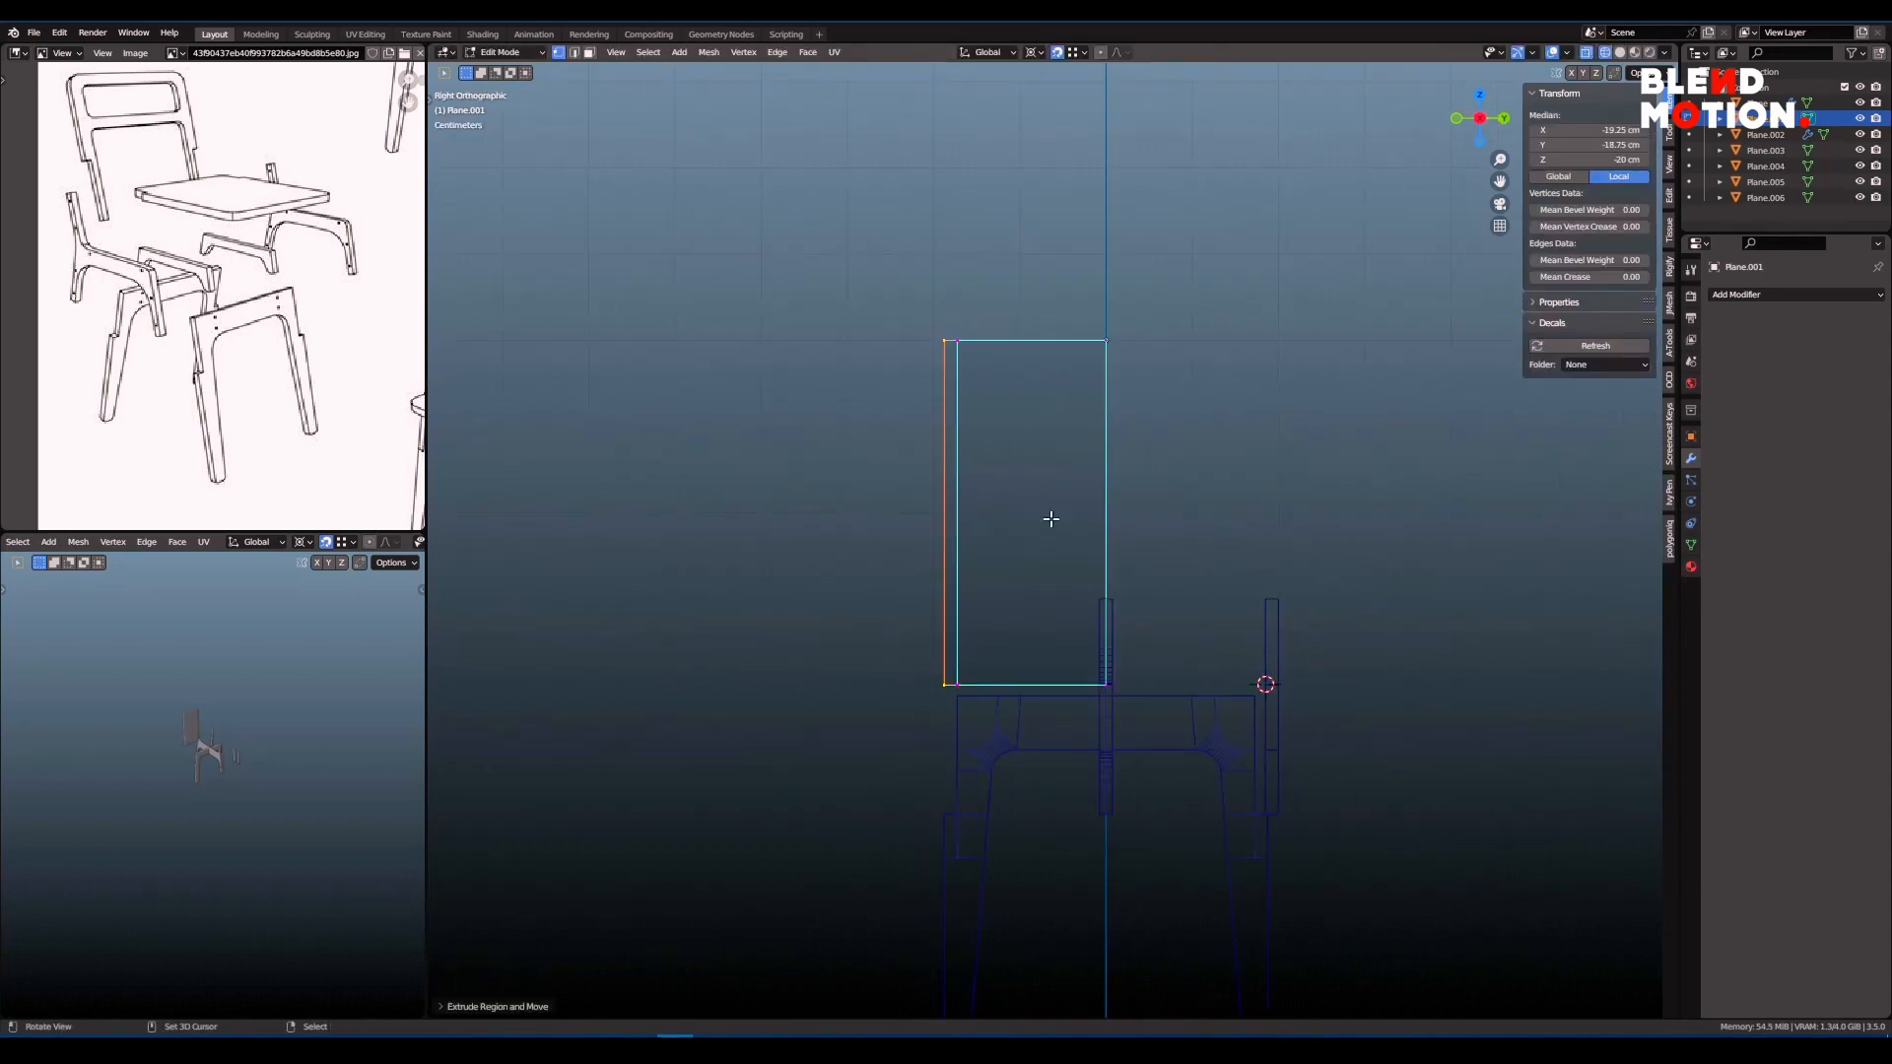
- Add horizontal loop cuts to the extruded panel at mid-height, midway through its upper half, and between those two
scroll(1047, 519, up, 1)
key(ctrl+r)
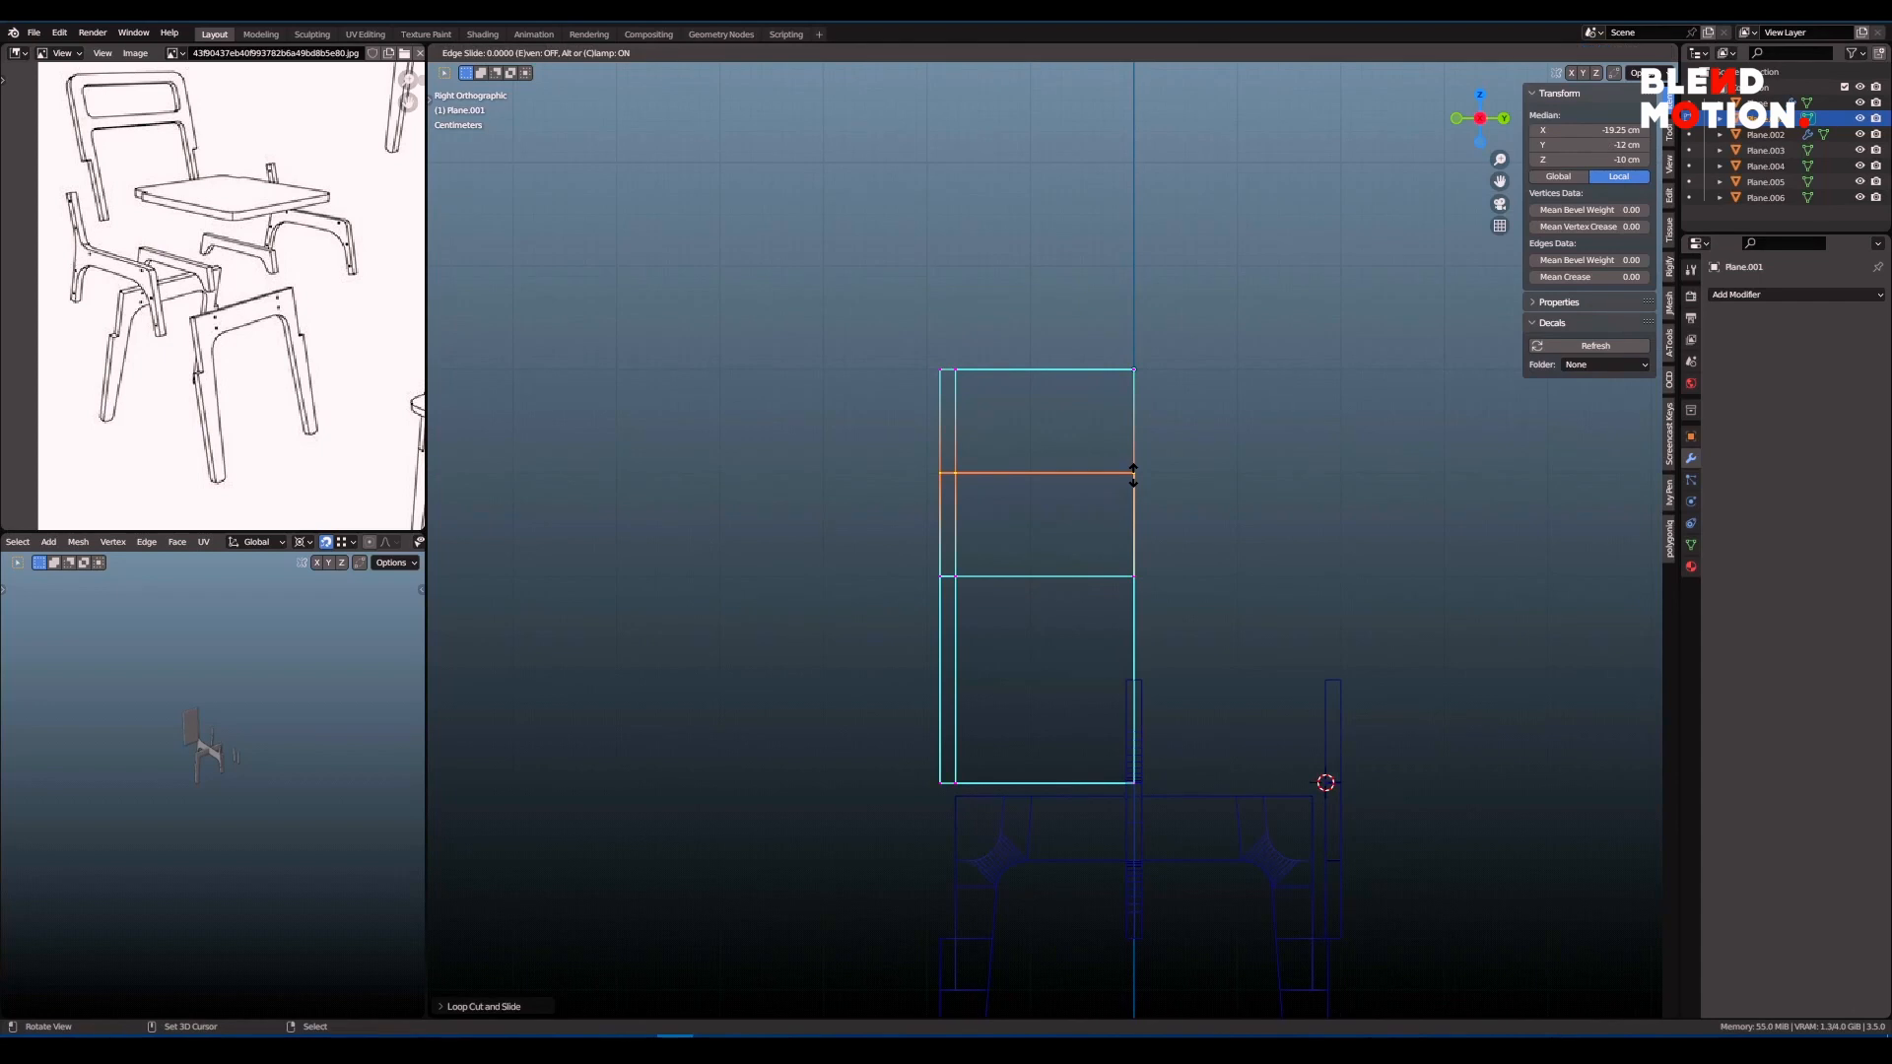
right_click(1133, 475)
scroll(1133, 483, up, 1)
key(ctrl+r)
click(1140, 499)
right_click(1141, 499)
scroll(1025, 496, up, 2)
shift+middle_drag(1020, 494, 1065, 536)
- Dissolve the panel's uppermost horizontal loop and divide the top section with three evenly spaced loop cuts
key(alt+a)
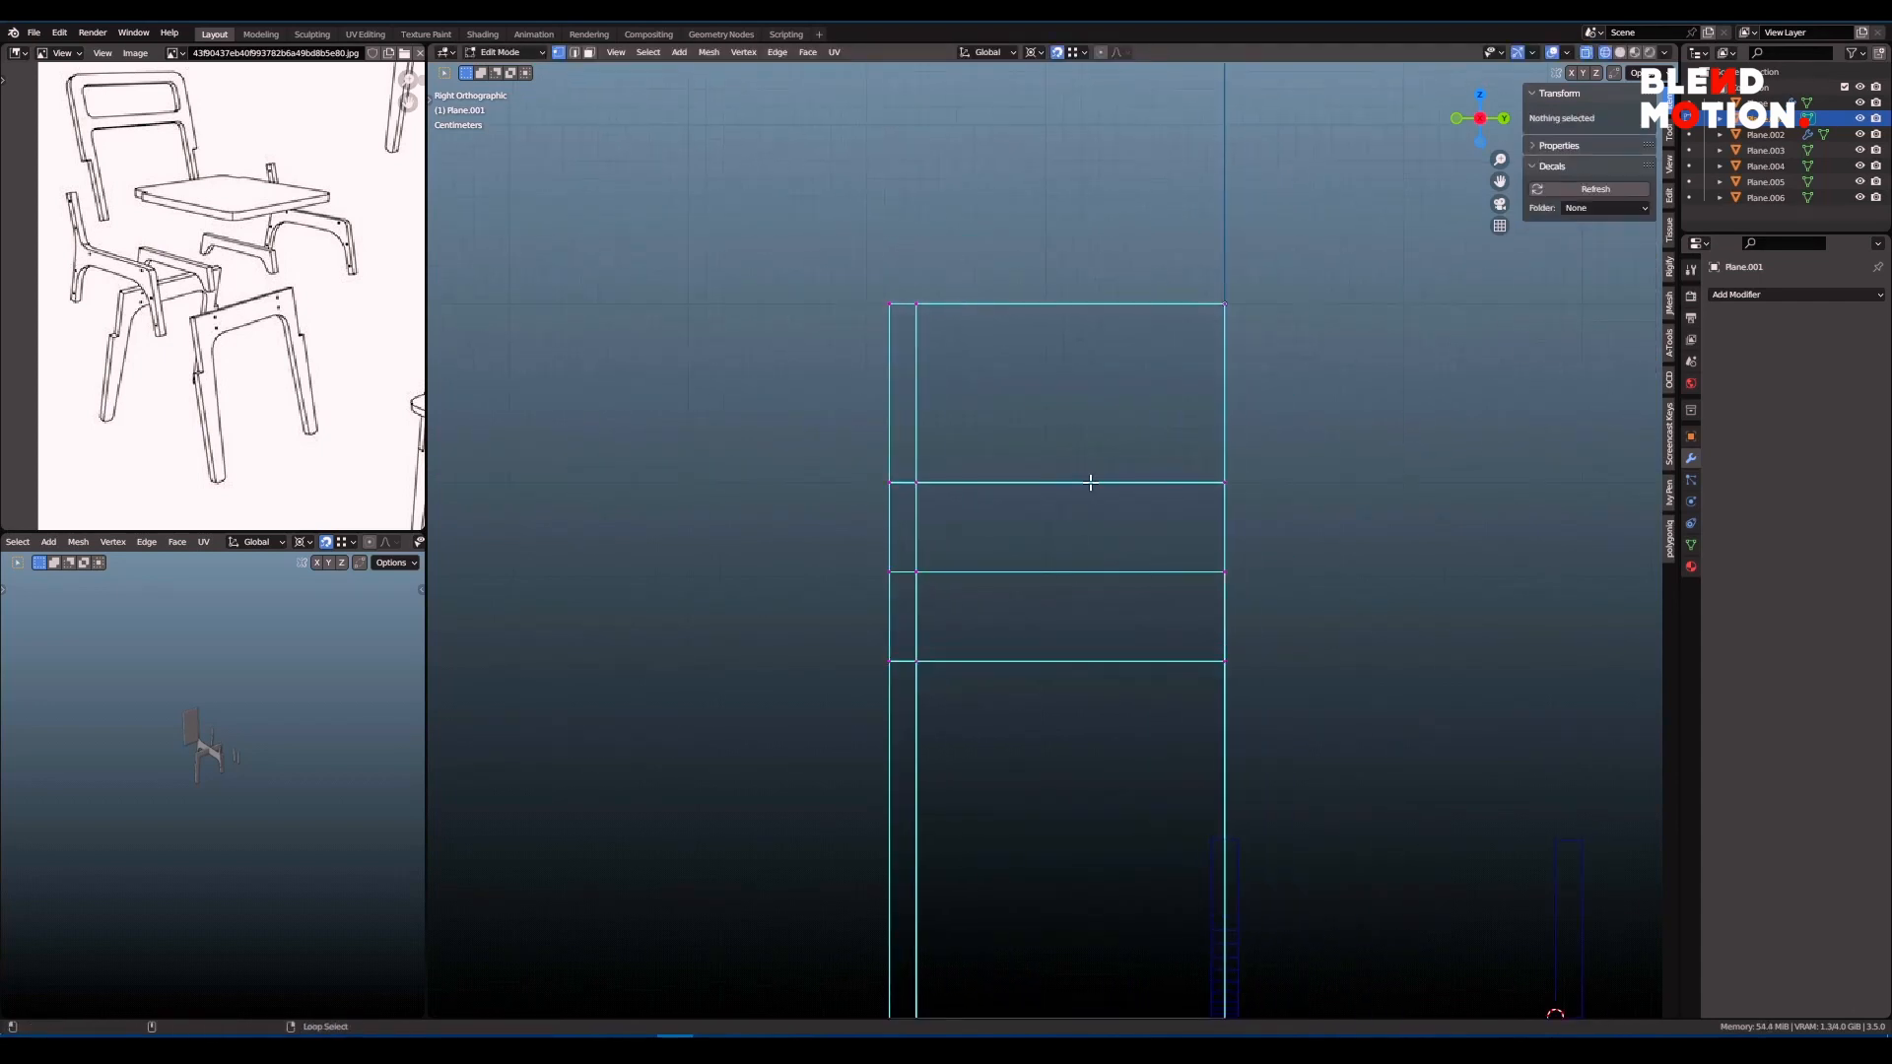
alt+click(1090, 483)
key(x)
click(1091, 585)
key(ctrl+r)
scroll(1234, 428, up, 1)
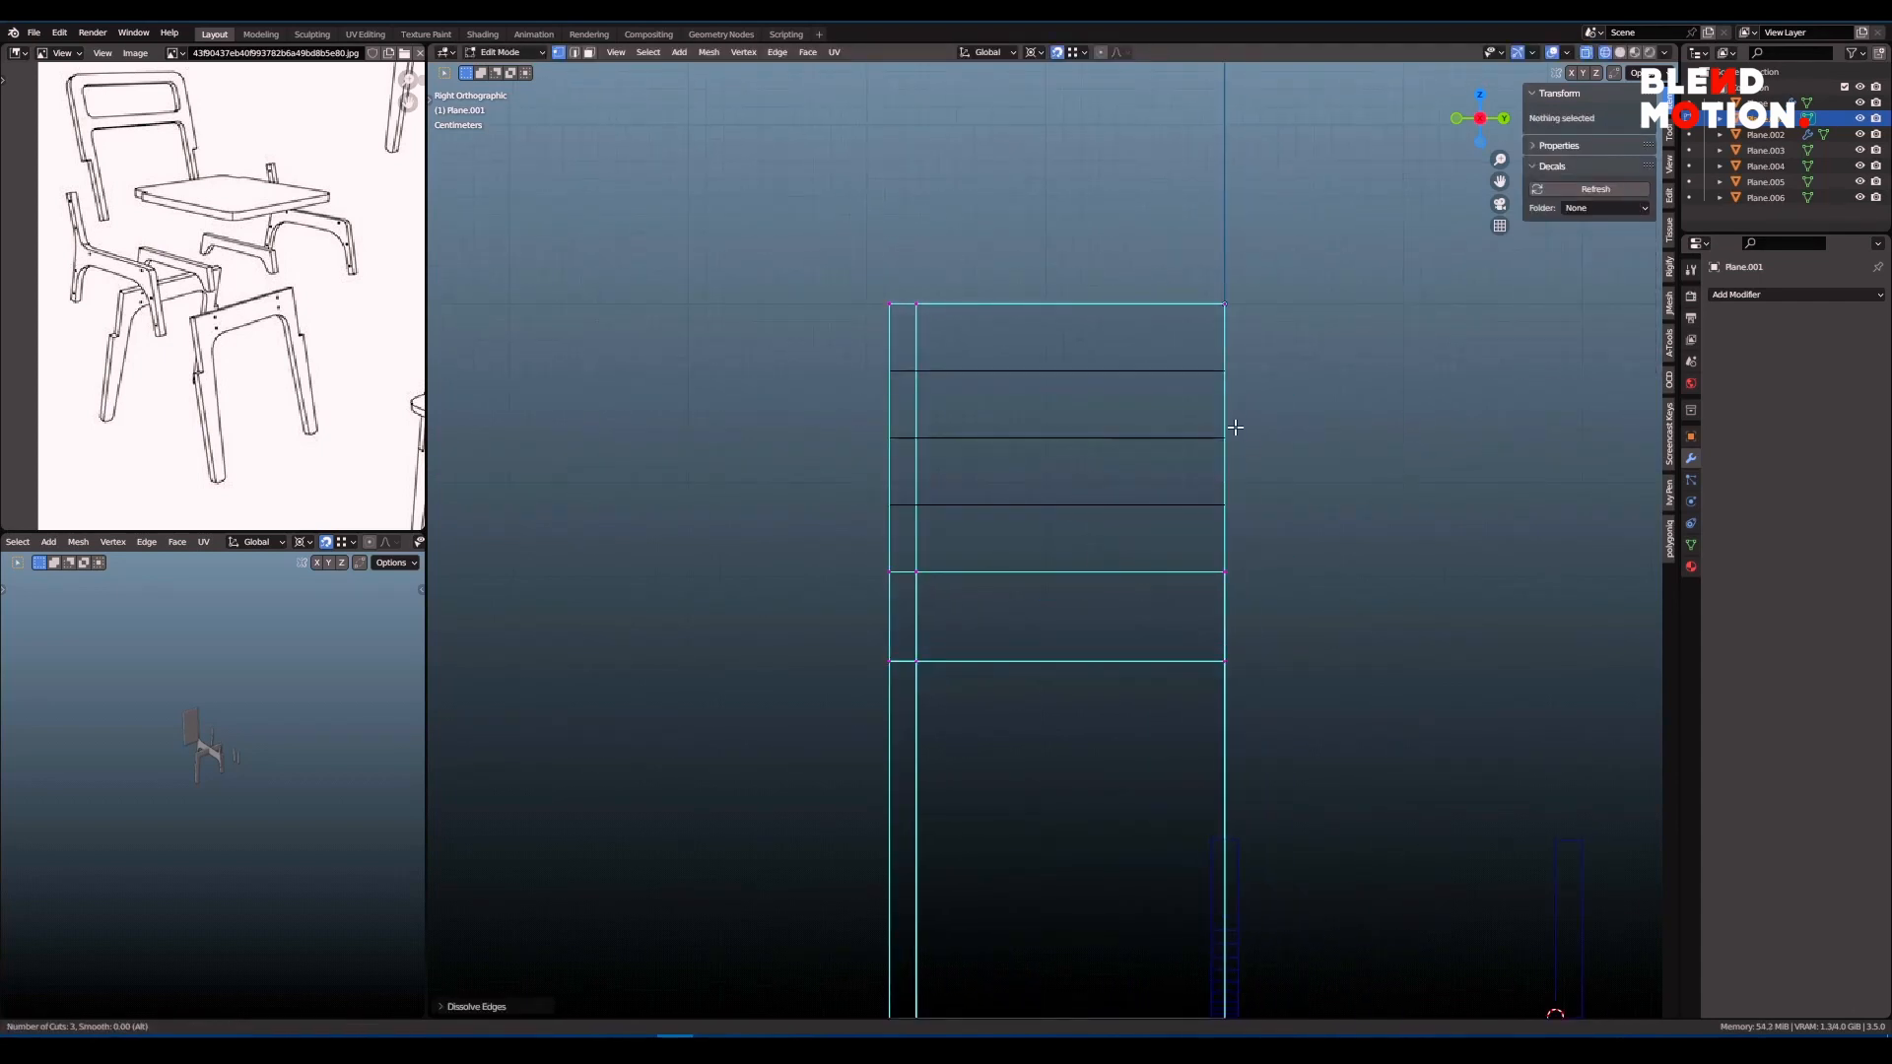
click(1236, 428)
right_click(1236, 428)
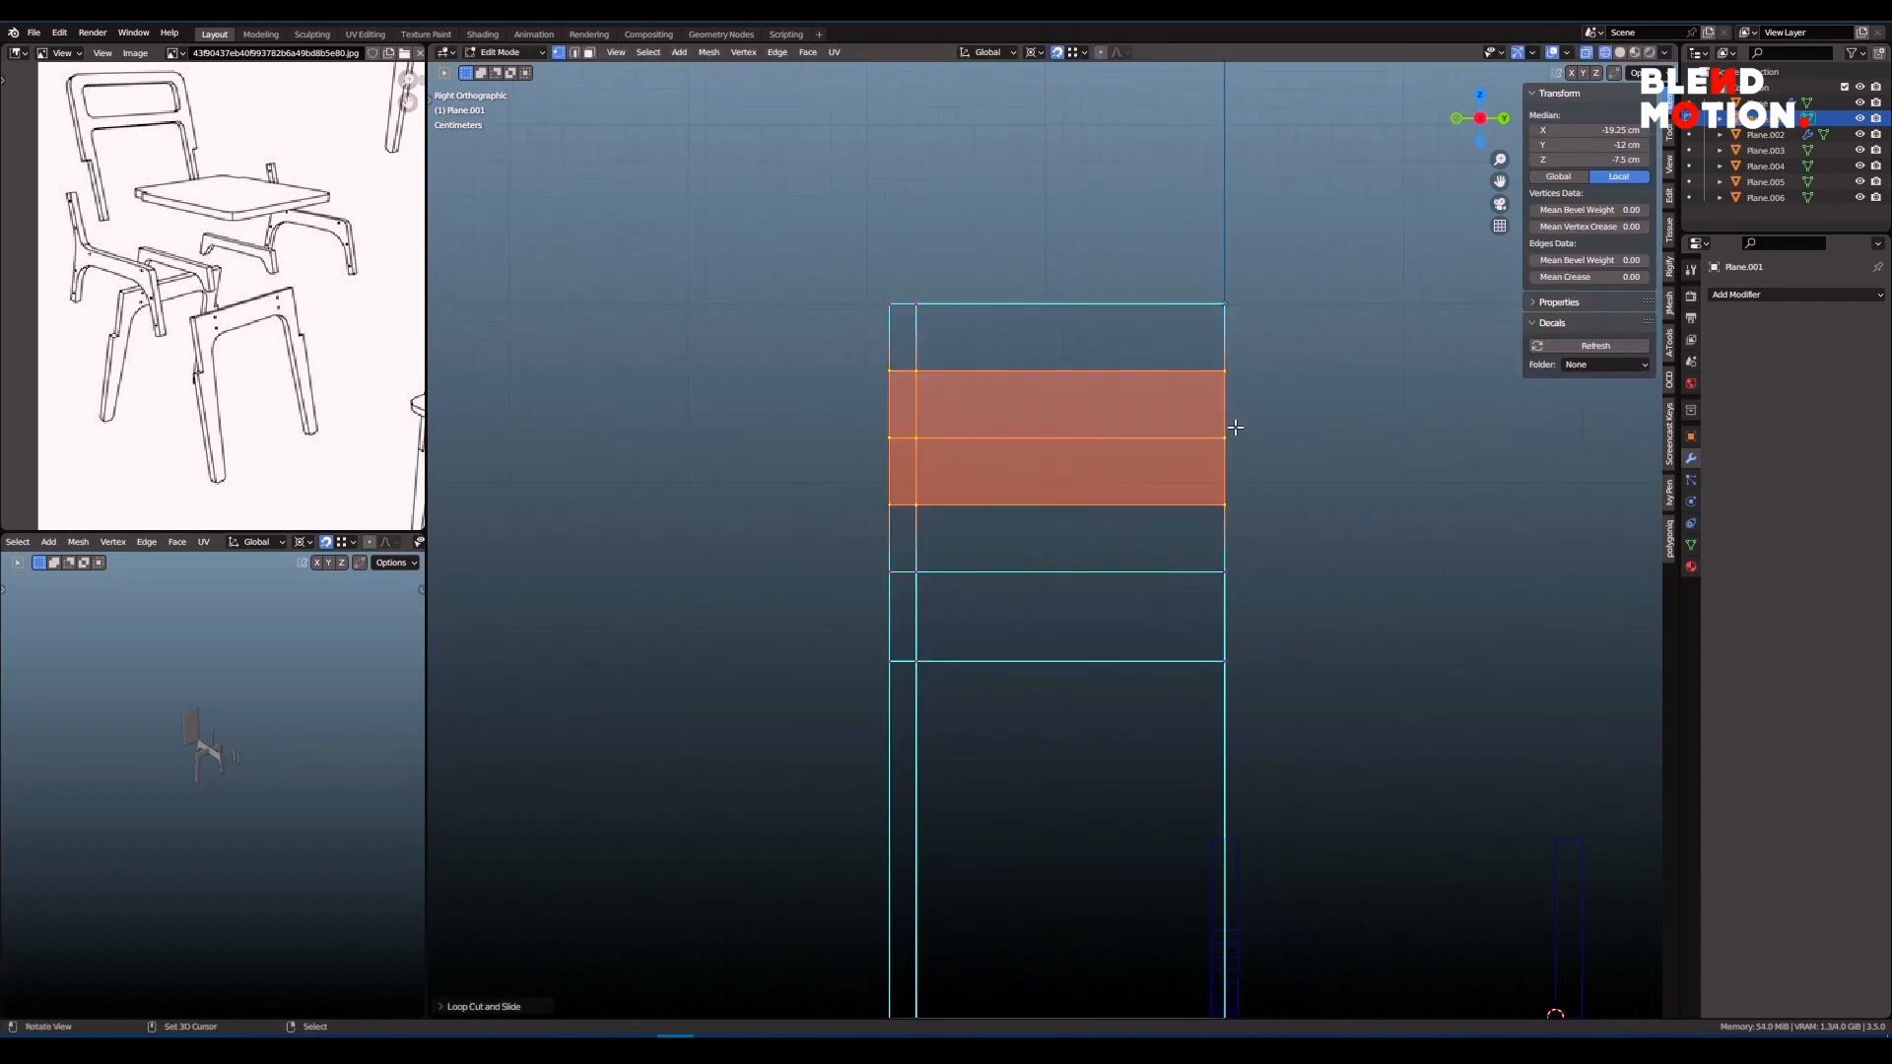
- Add a vertical loop cut through the panel's wide section and slide it to about -12.5 cm on Y
key(alt+a)
scroll(969, 463, down, 1)
shift+middle_drag(974, 543, 1015, 403)
key(ctrl+r)
click(1100, 436)
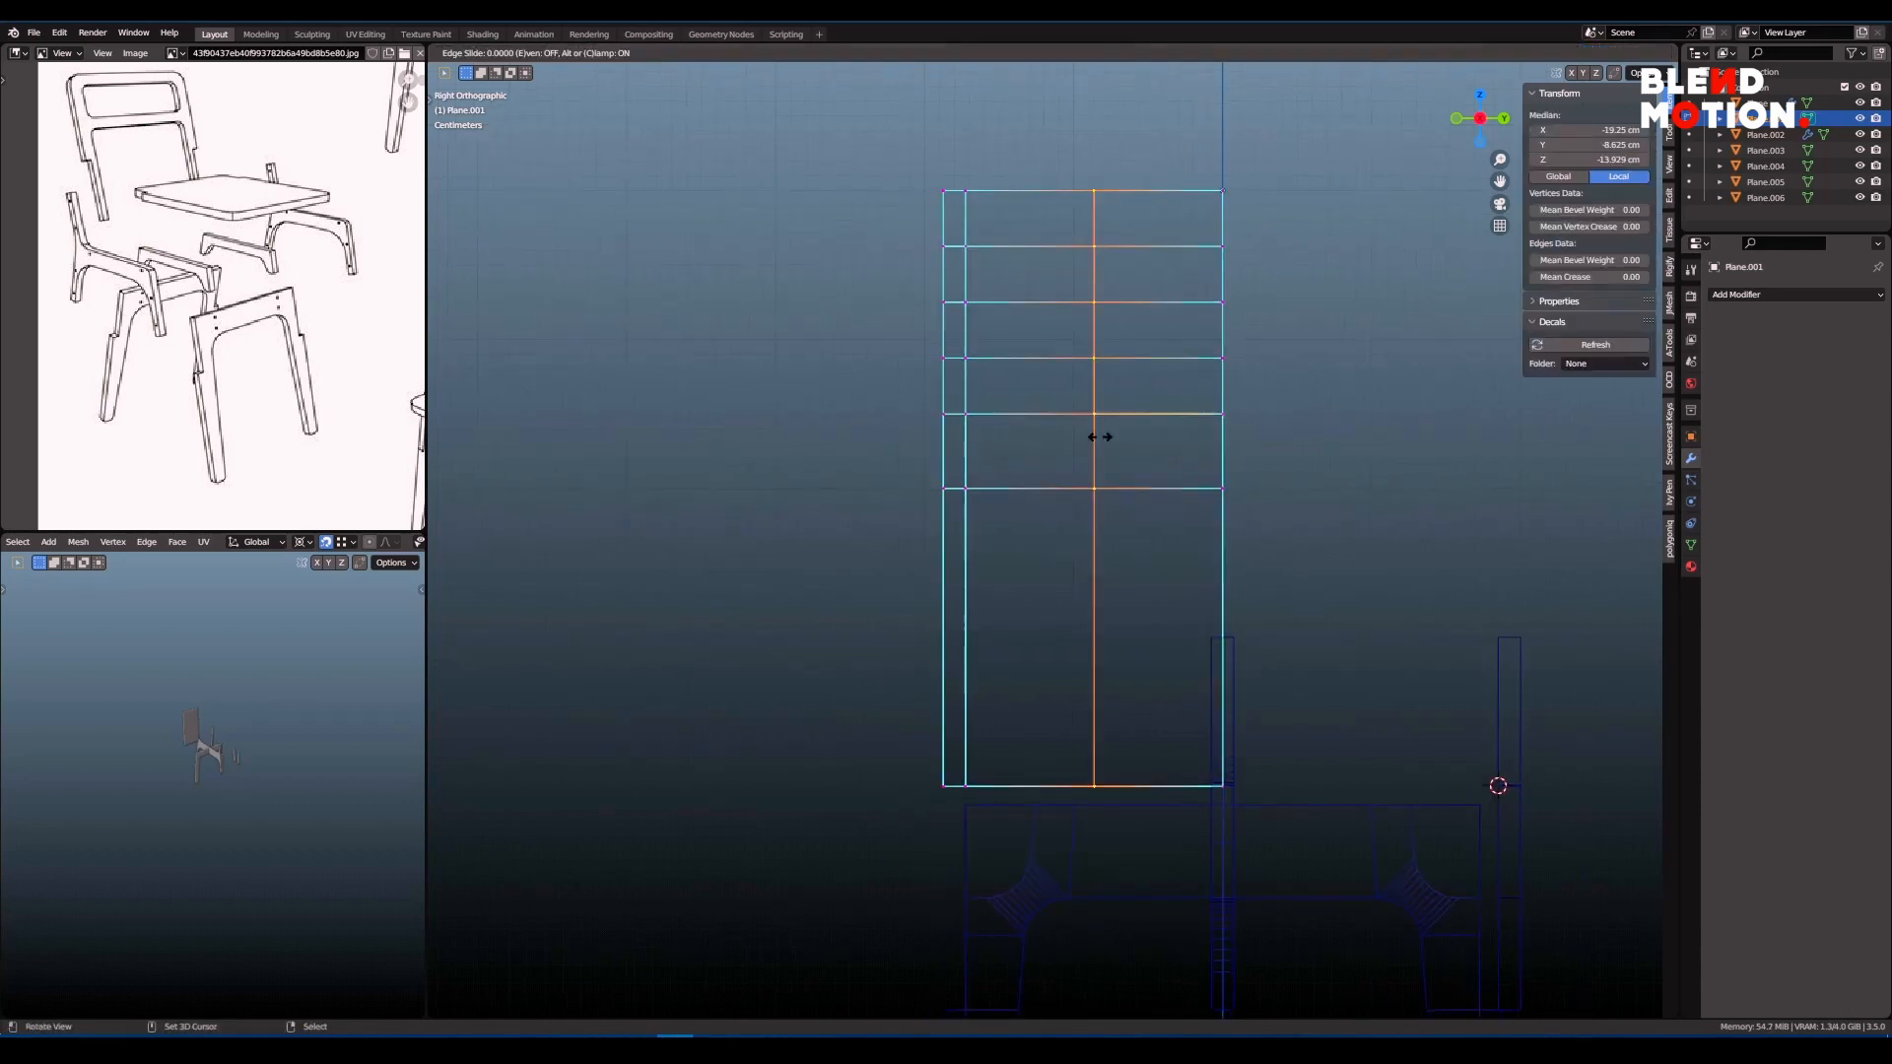
click(1035, 792)
scroll(1065, 702, down, 1)
shift+middle_drag(1073, 668, 1110, 503)
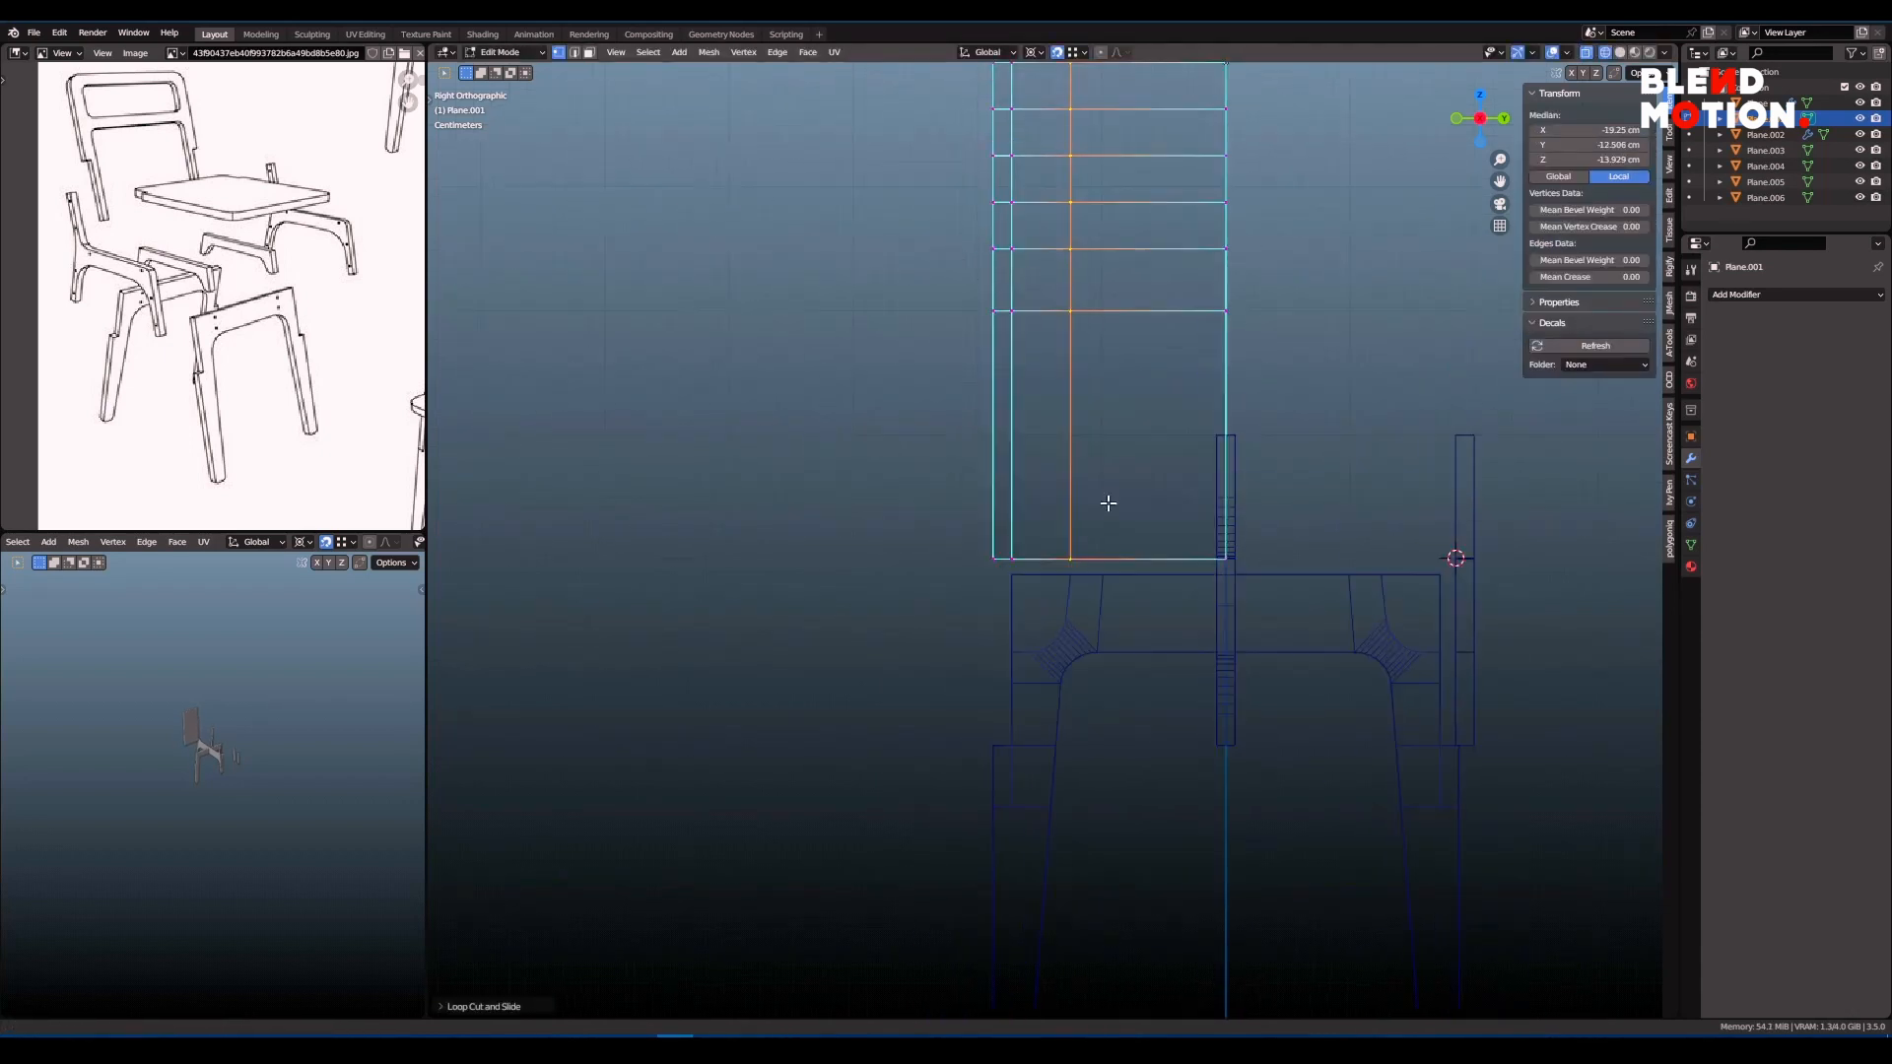
- Add a vertical loop cut midway between the panel's two inner vertical loops, and dissolve the vertical loop at -12.5 cm on Y
scroll(1110, 502, up, 1)
key(ctrl+r)
click(1044, 355)
right_click(1045, 354)
click(1055, 353)
key(alt+a)
shift+middle_drag(1091, 346, 1103, 569)
alt+click(1090, 488)
key(x)
click(1141, 503)
scroll(1134, 499, up, 1)
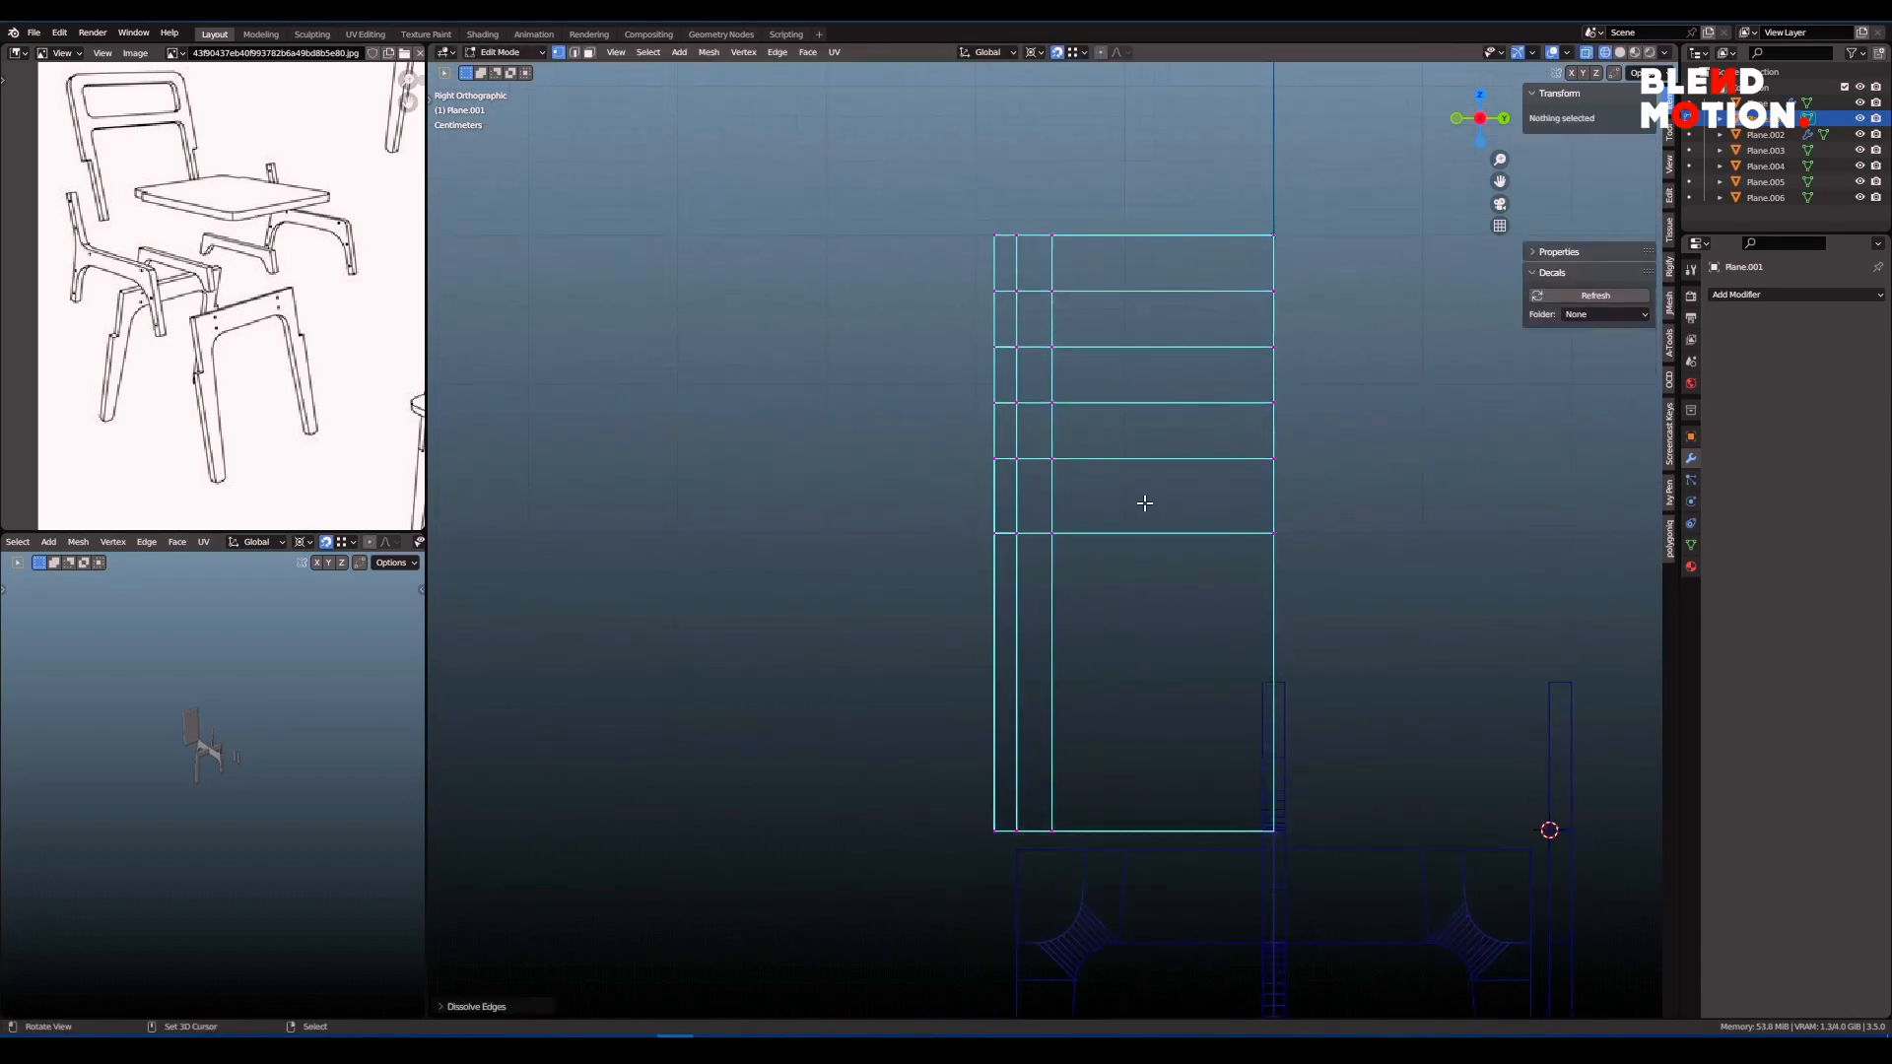
- Delete the two wide faces between the second and fourth horizontal lines from the panel's upper edge to open a window
key(c)
mouse_move(1029, 315)
mouse_down()
mouse_move(1026, 388)
mouse_move(1301, 325)
mouse_up()
right_click(1301, 325)
key(ctrl+z)
right_click(1283, 379)
key(x)
click(1230, 371)
scroll(1227, 379, down, 2)
shift+middle_drag(1253, 424, 1212, 338)
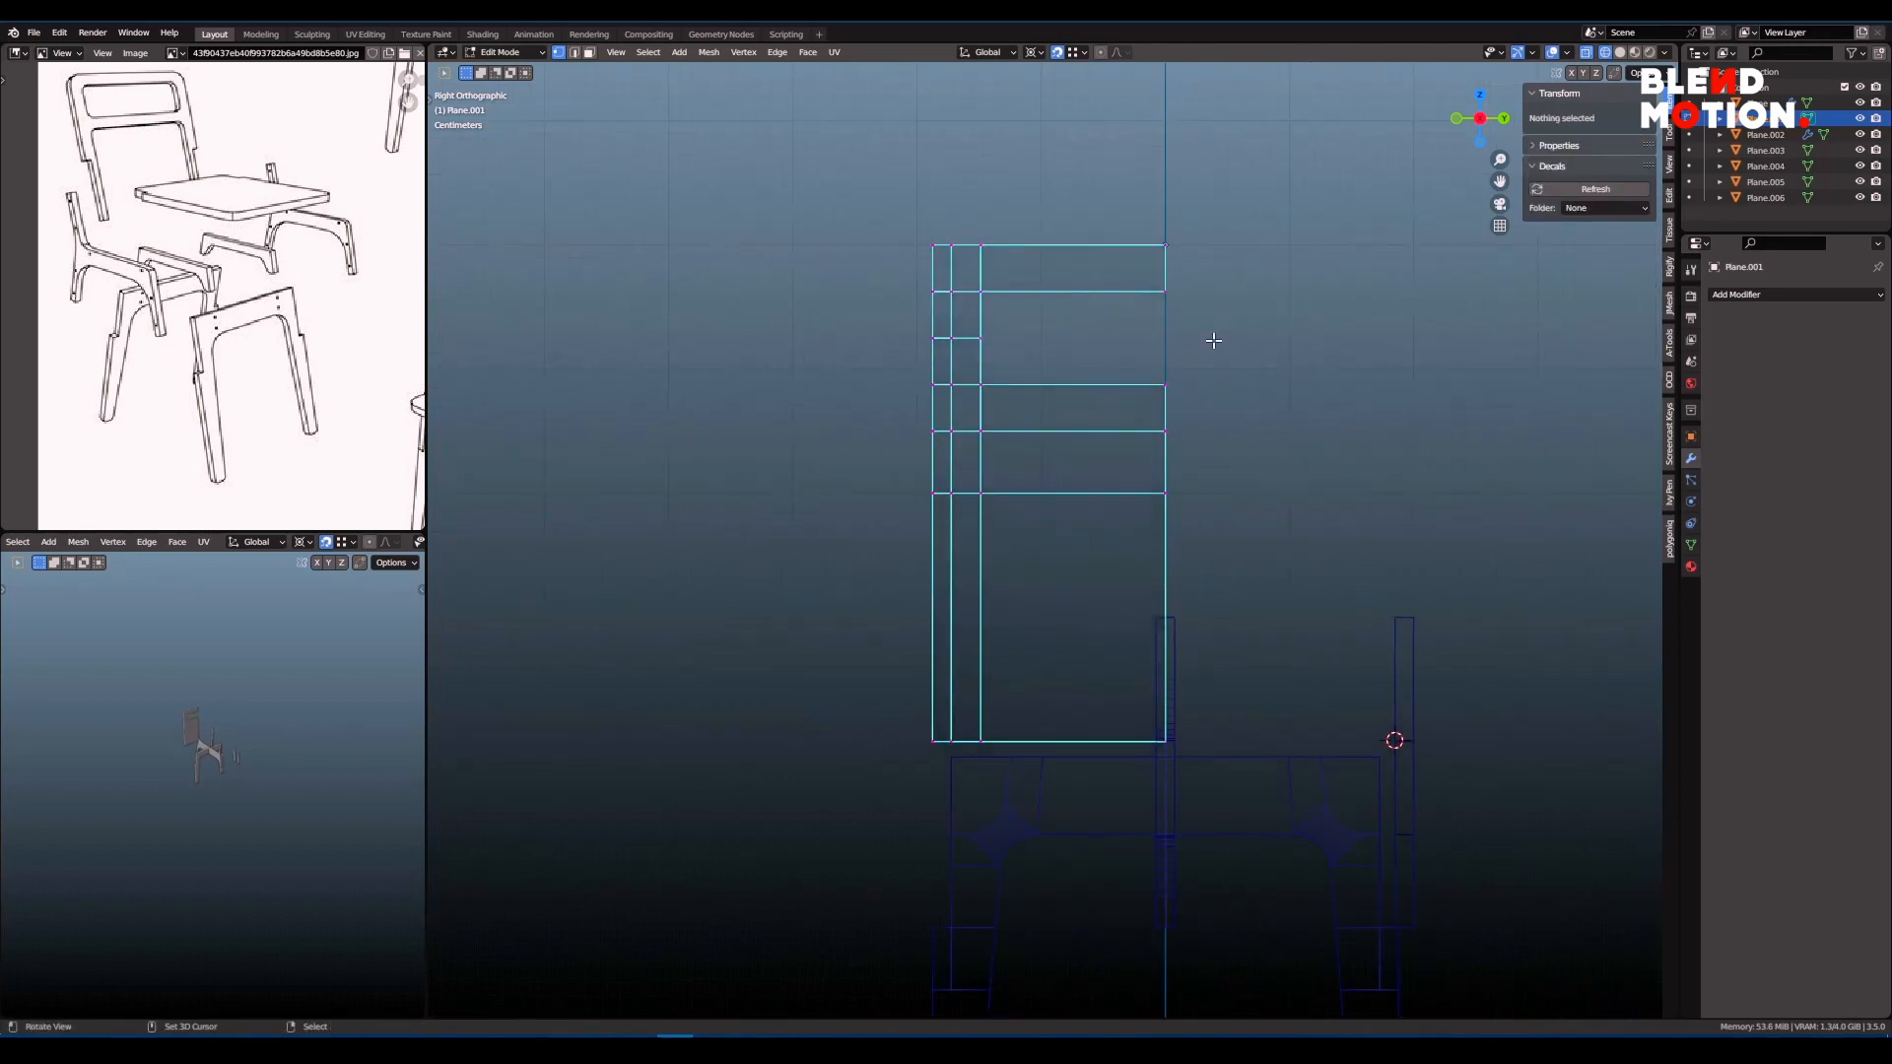
- Add a Mirror modifier across the Y axis to the backrest panel
key(b)
drag(1149, 209, 1246, 832)
key(alt+a)
mouse_move(1143, 670)
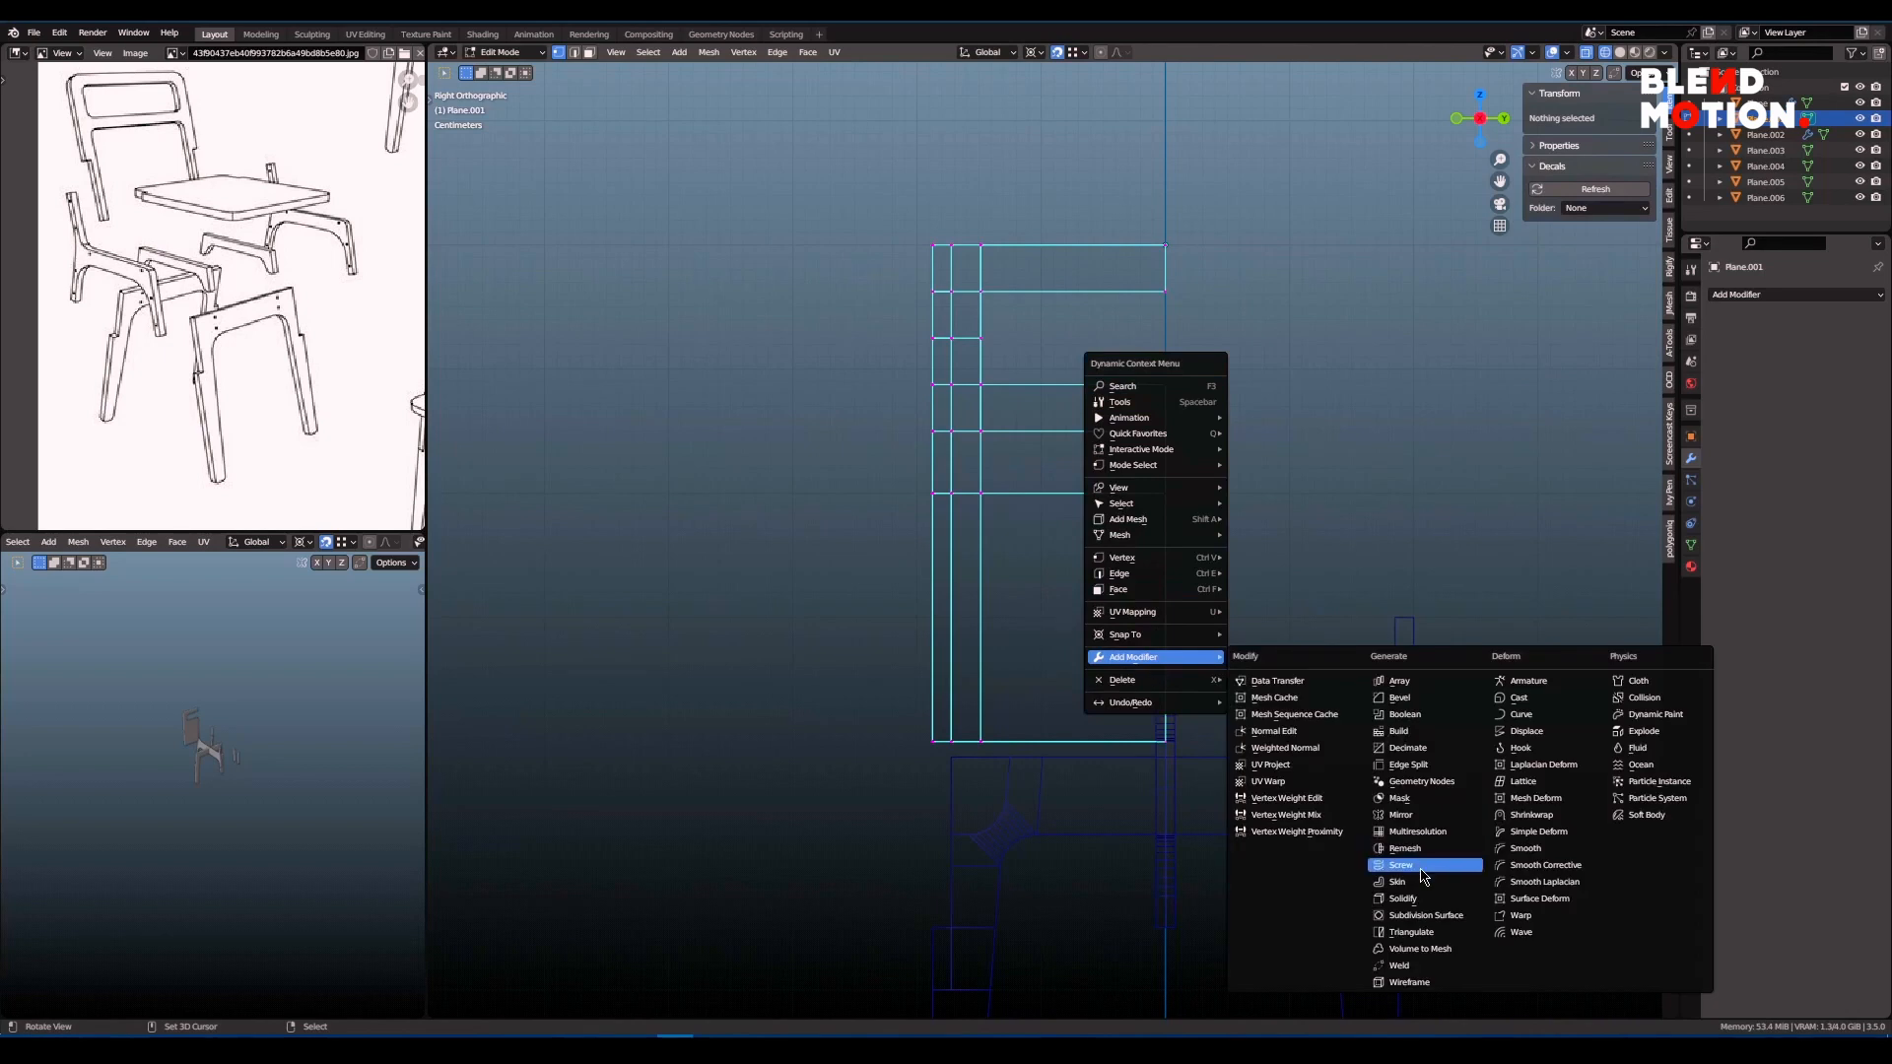
click(1424, 819)
shift+middle_drag(1158, 506, 1167, 634)
- Try to delete the narrow outer strip along the backrest panel's tall lower section
scroll(1032, 507, up, 2)
shift+middle_drag(1032, 508, 1086, 369)
key(b)
drag(997, 361, 1059, 758)
key(x)
click(1271, 636)
key(b)
scroll(1133, 709, down, 2)
shift+middle_drag(1173, 685, 1104, 635)
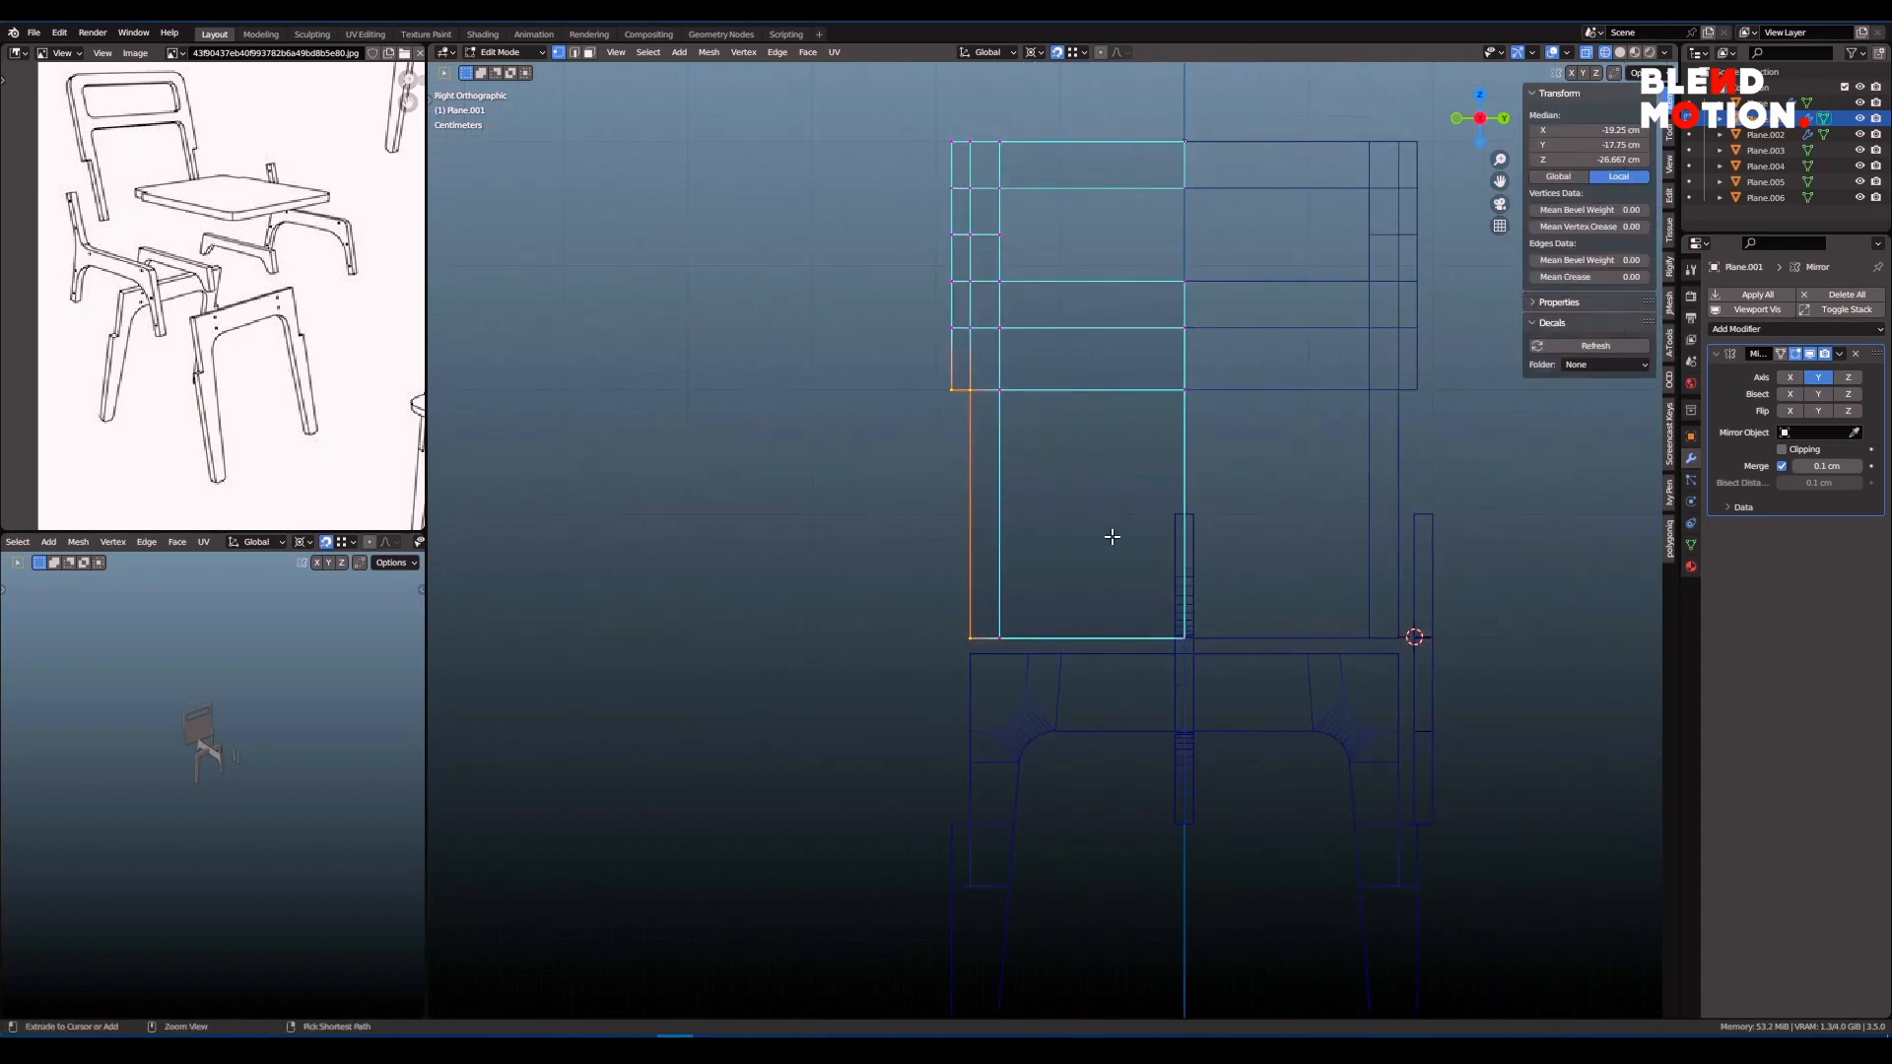
- Add a horizontal loop cut at the middle of the panel's tall lower section and another halfway through the part above it
scroll(1111, 537, up, 1)
key(ctrl+r)
click(1208, 511)
click(1209, 510)
shift+middle_drag(966, 610, 1020, 657)
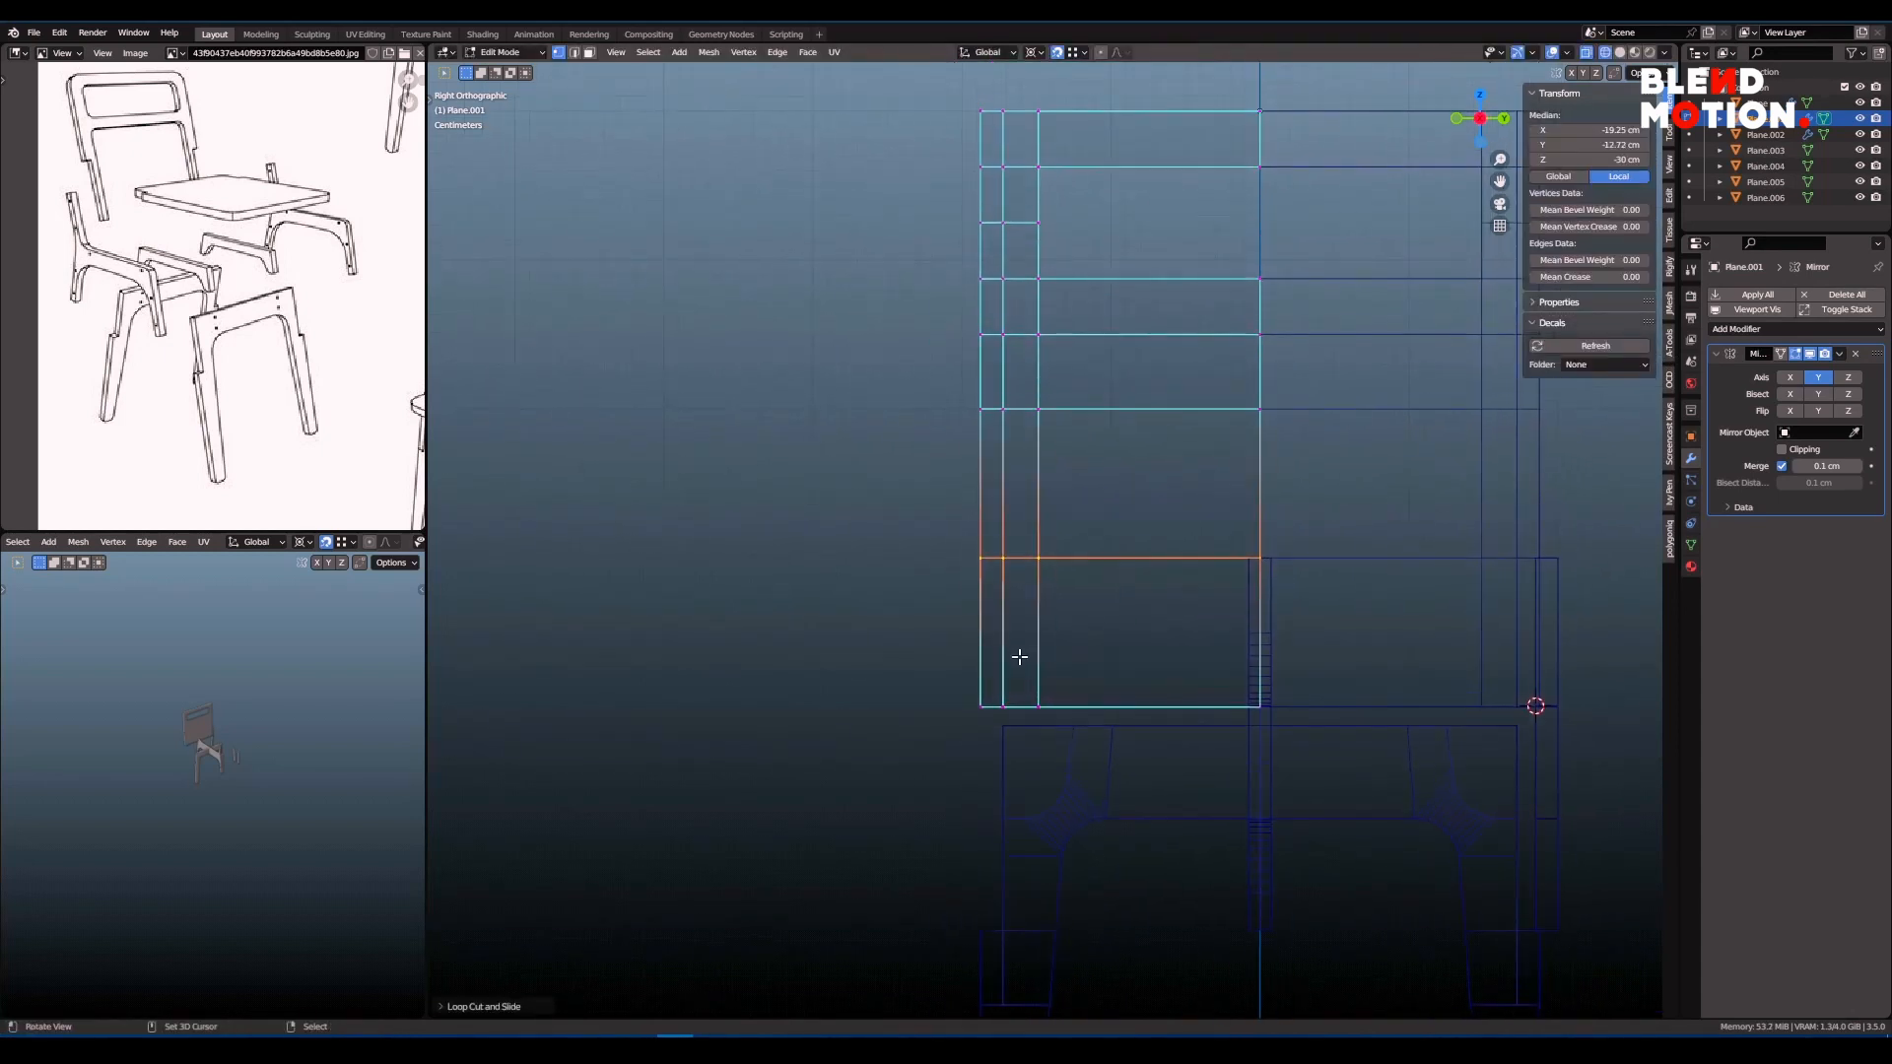
click(1031, 480)
click(1031, 480)
key(alt+a)
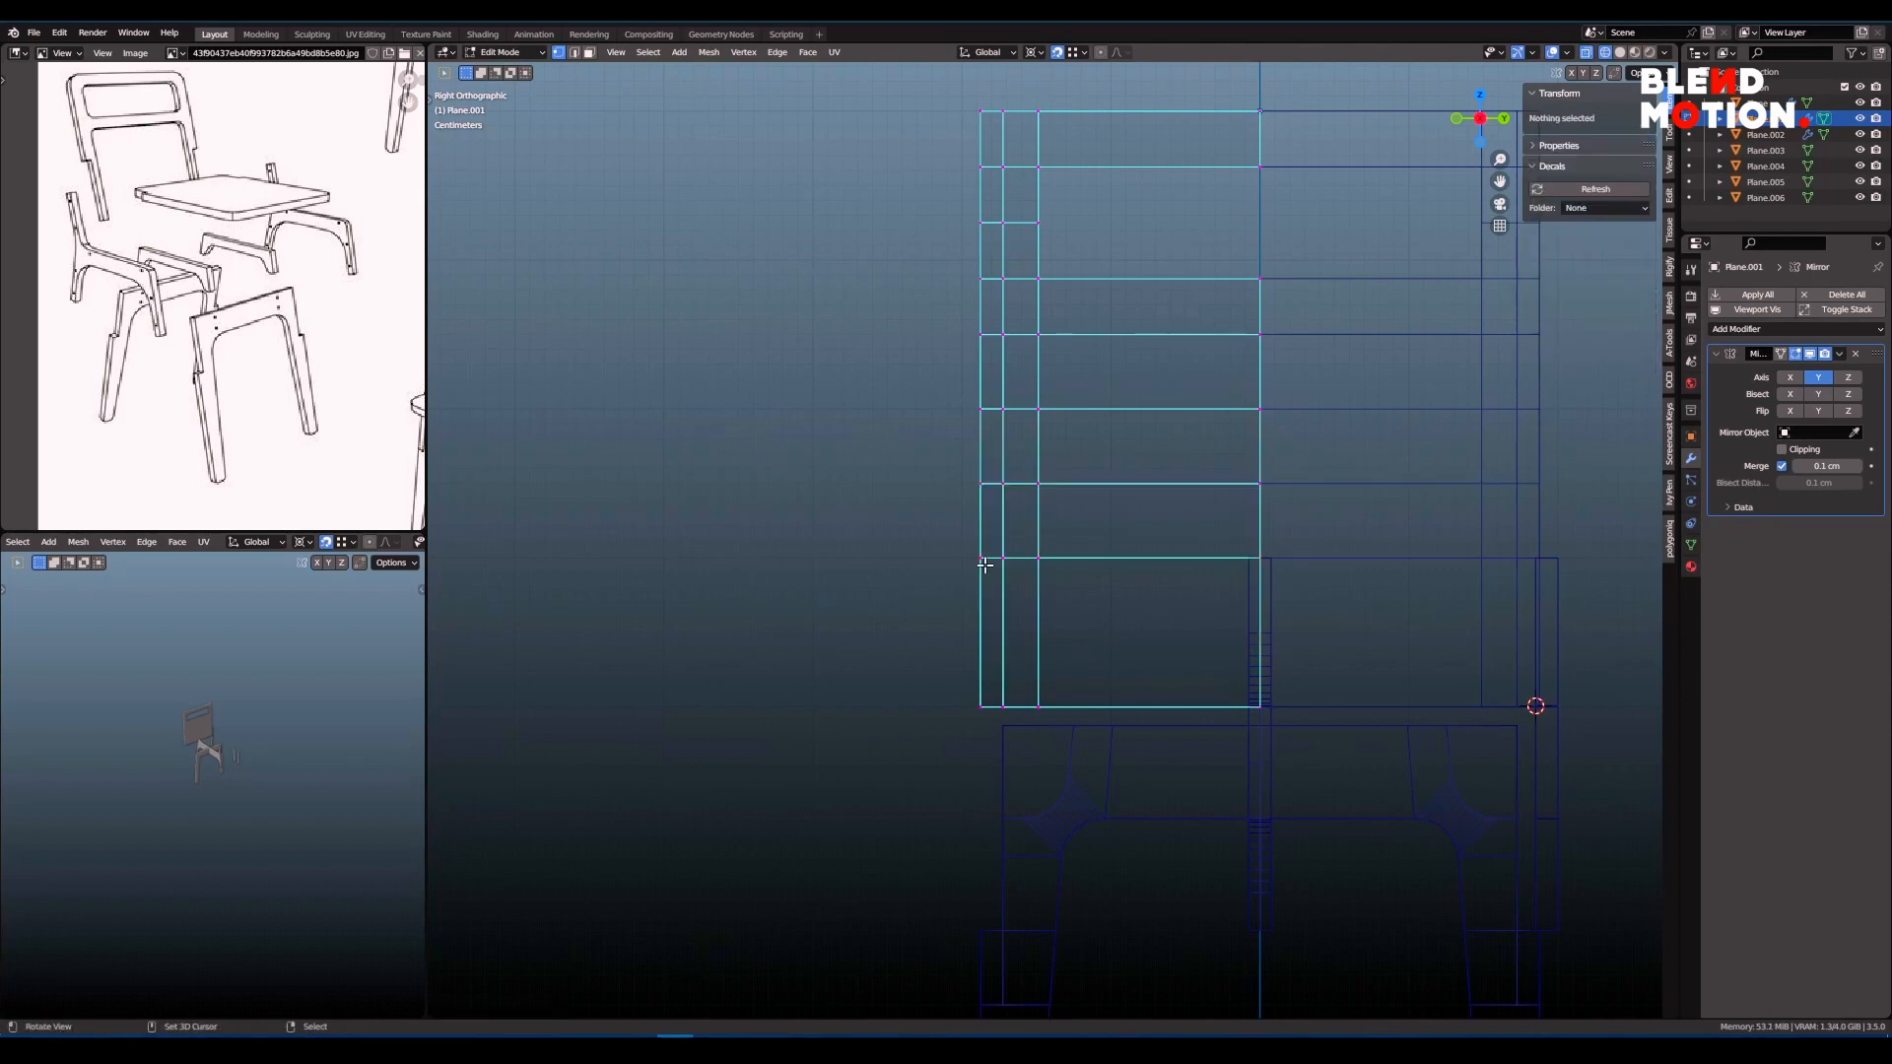
- Delete the outer strip's lower end to form a step at -25 cm on Z, and dissolve the horizontal loop at -30 cm
drag(991, 717, 1023, 769)
key(x)
click(1118, 641)
alt+click(1133, 558)
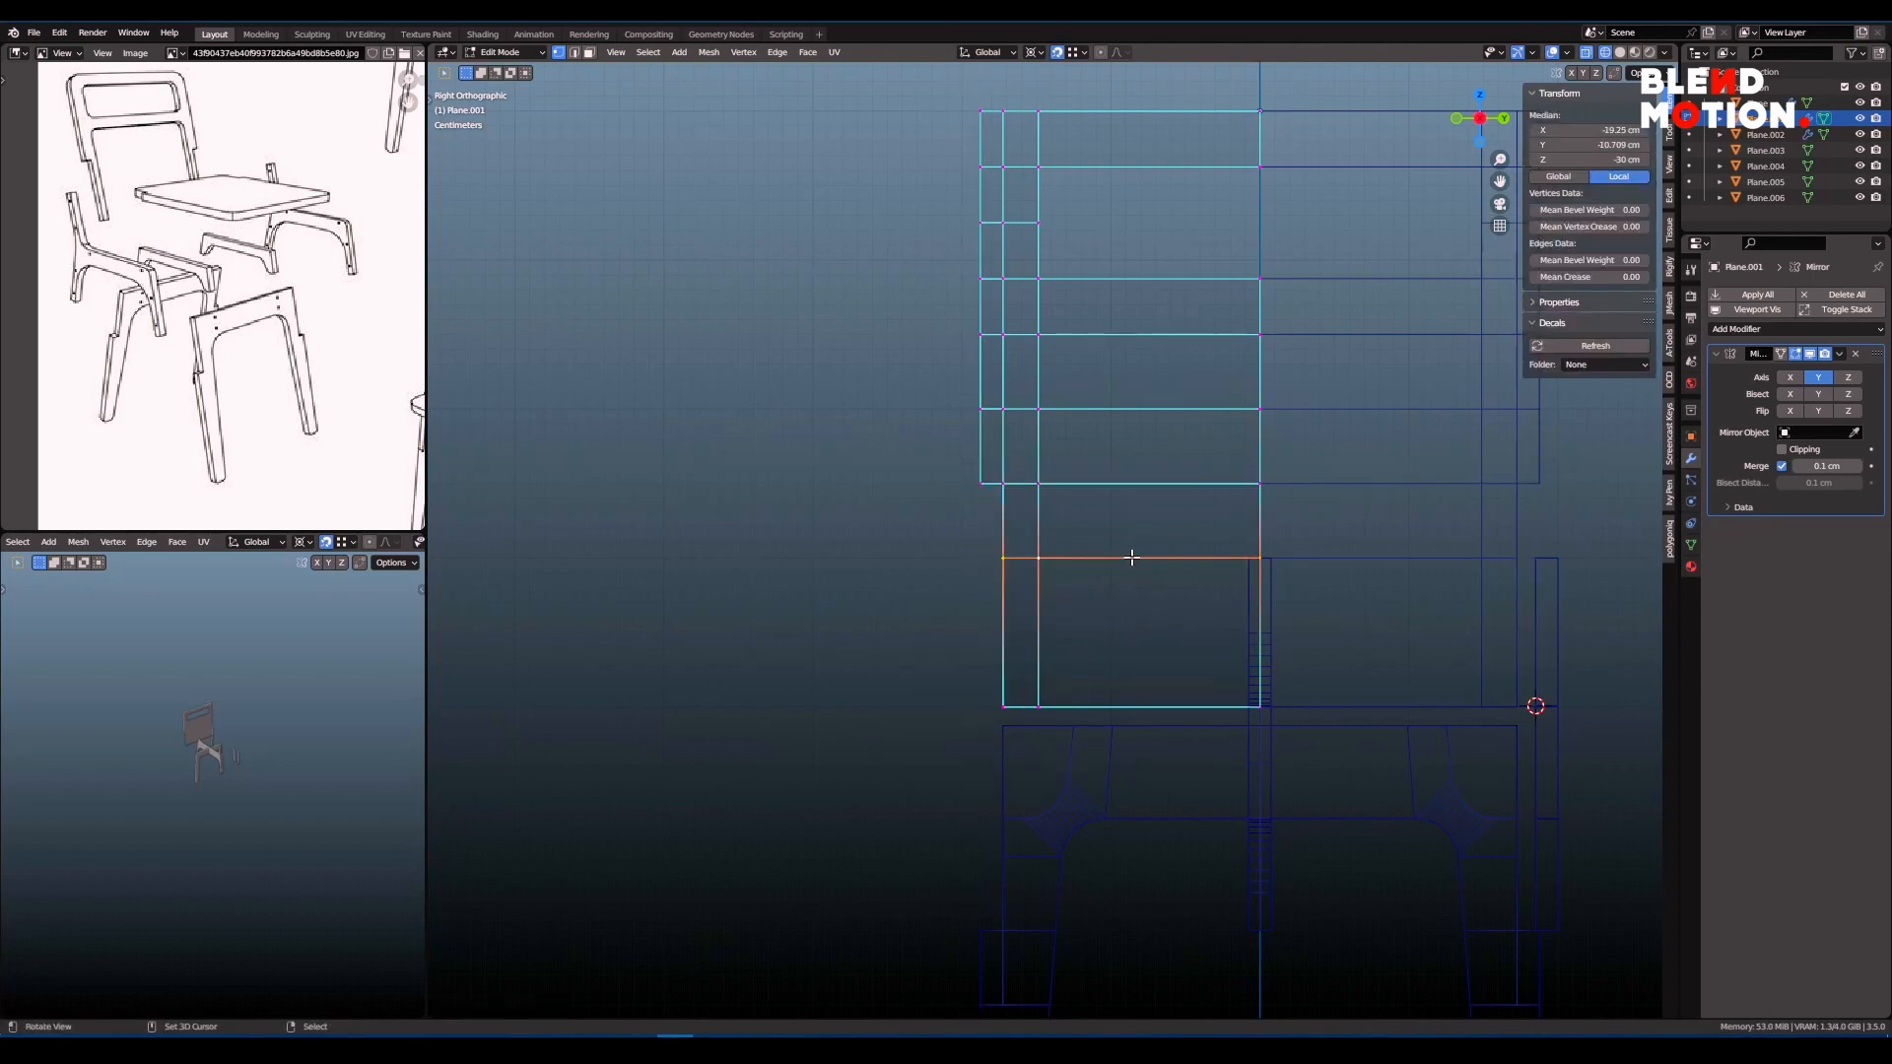
key(x)
click(1144, 621)
scroll(1025, 532, up, 3)
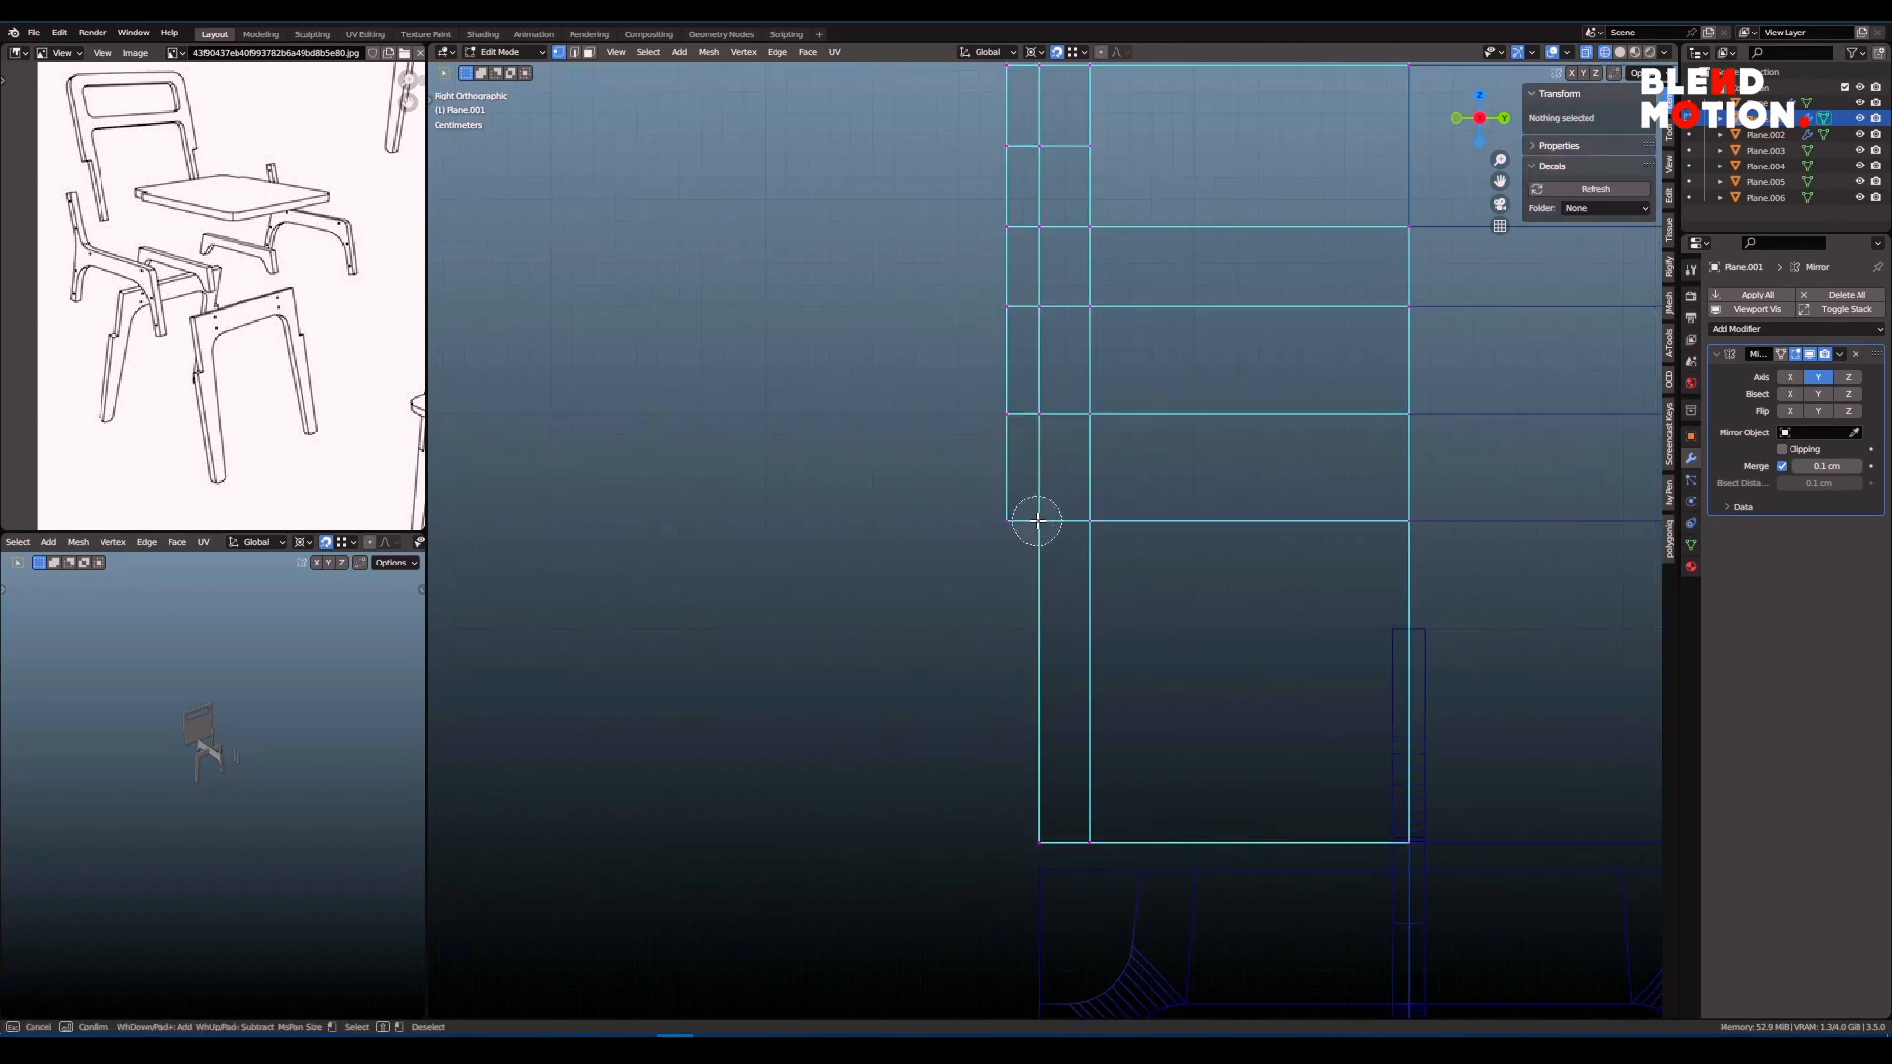
- Delete the panel's wide inner faces below the lower crossbar, leaving only the side post there
scroll(1114, 582, down, 8)
scroll(1057, 554, up, 6)
mouse_move(976, 596)
middle_down()
mouse_move(1035, 570)
mouse_move(1098, 689)
mouse_move(1065, 744)
middle_up()
key(shift+z)
shift+middle_drag(1216, 570, 1181, 642)
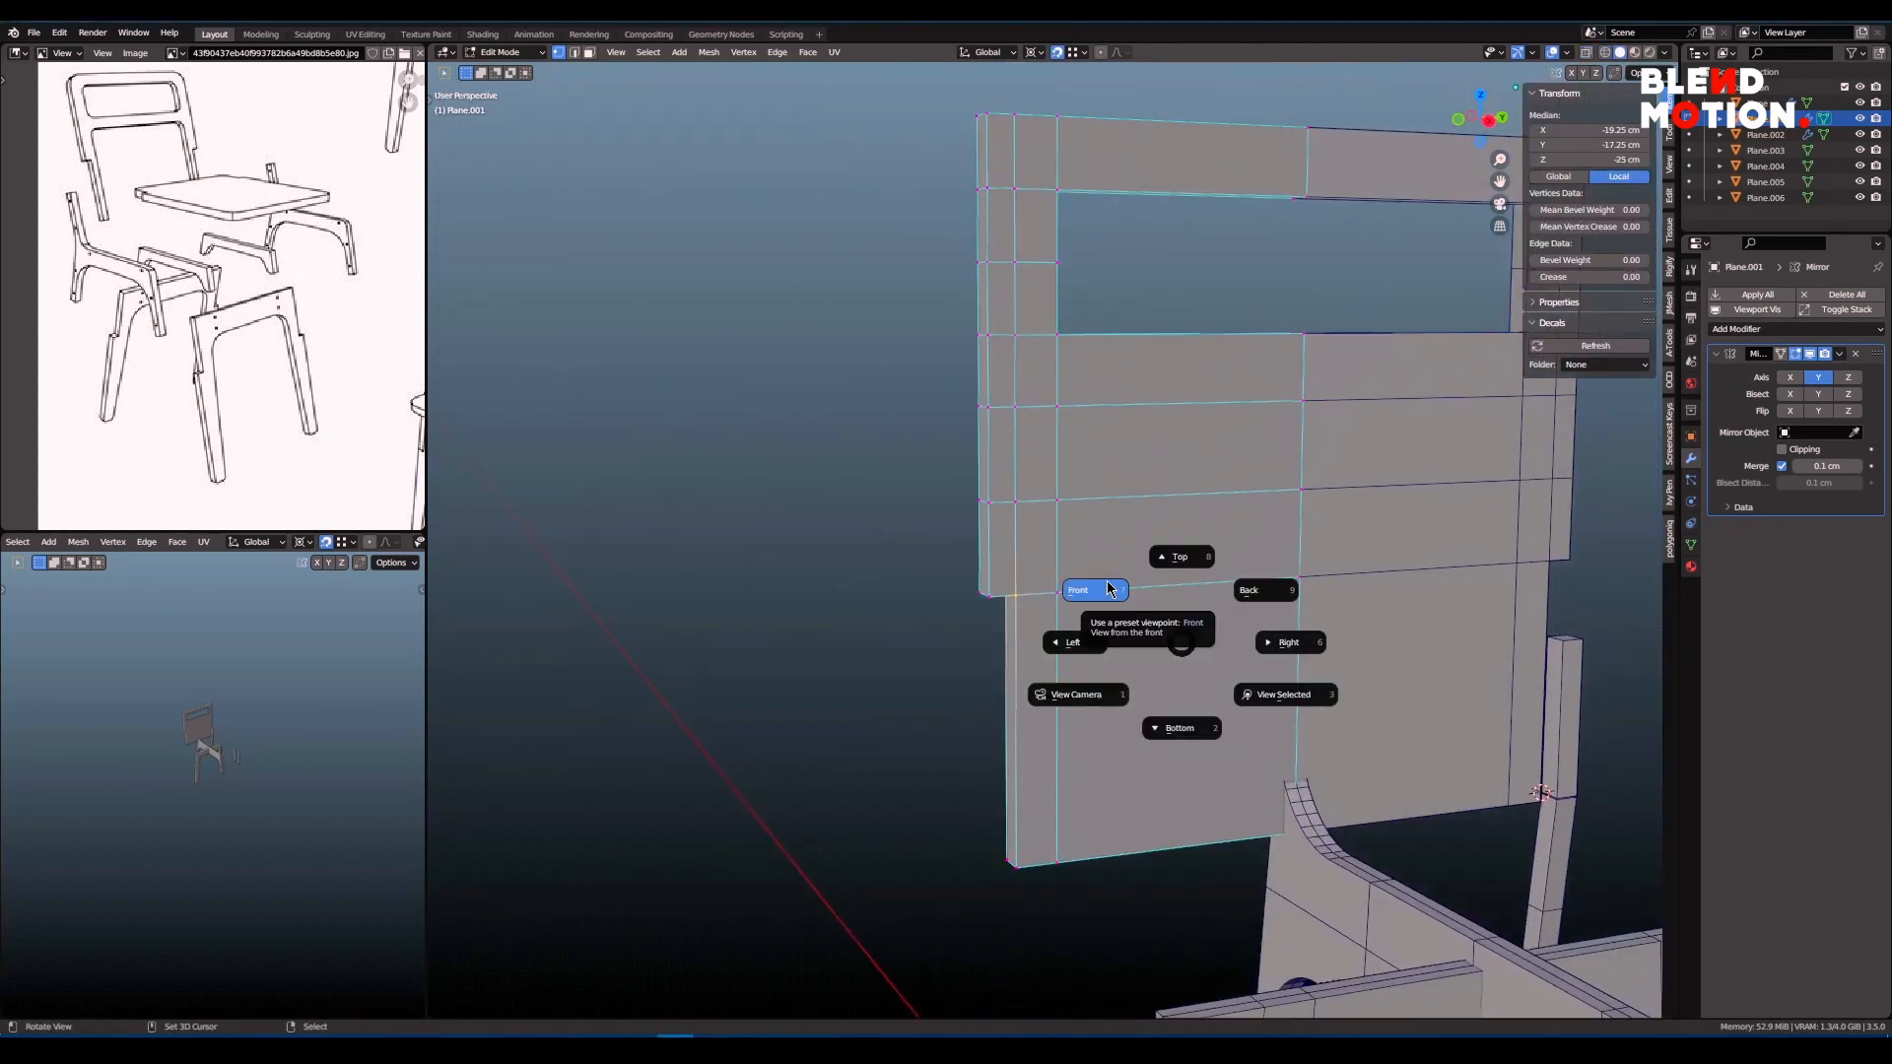
click(1289, 643)
drag(1029, 349, 1372, 825)
click(1247, 676)
drag(1014, 359, 1319, 692)
key(f)
key(alt+a)
- Dissolve the side post's horizontal loop at -20 cm on Z
scroll(1051, 539, up, 1)
alt+click(1067, 594)
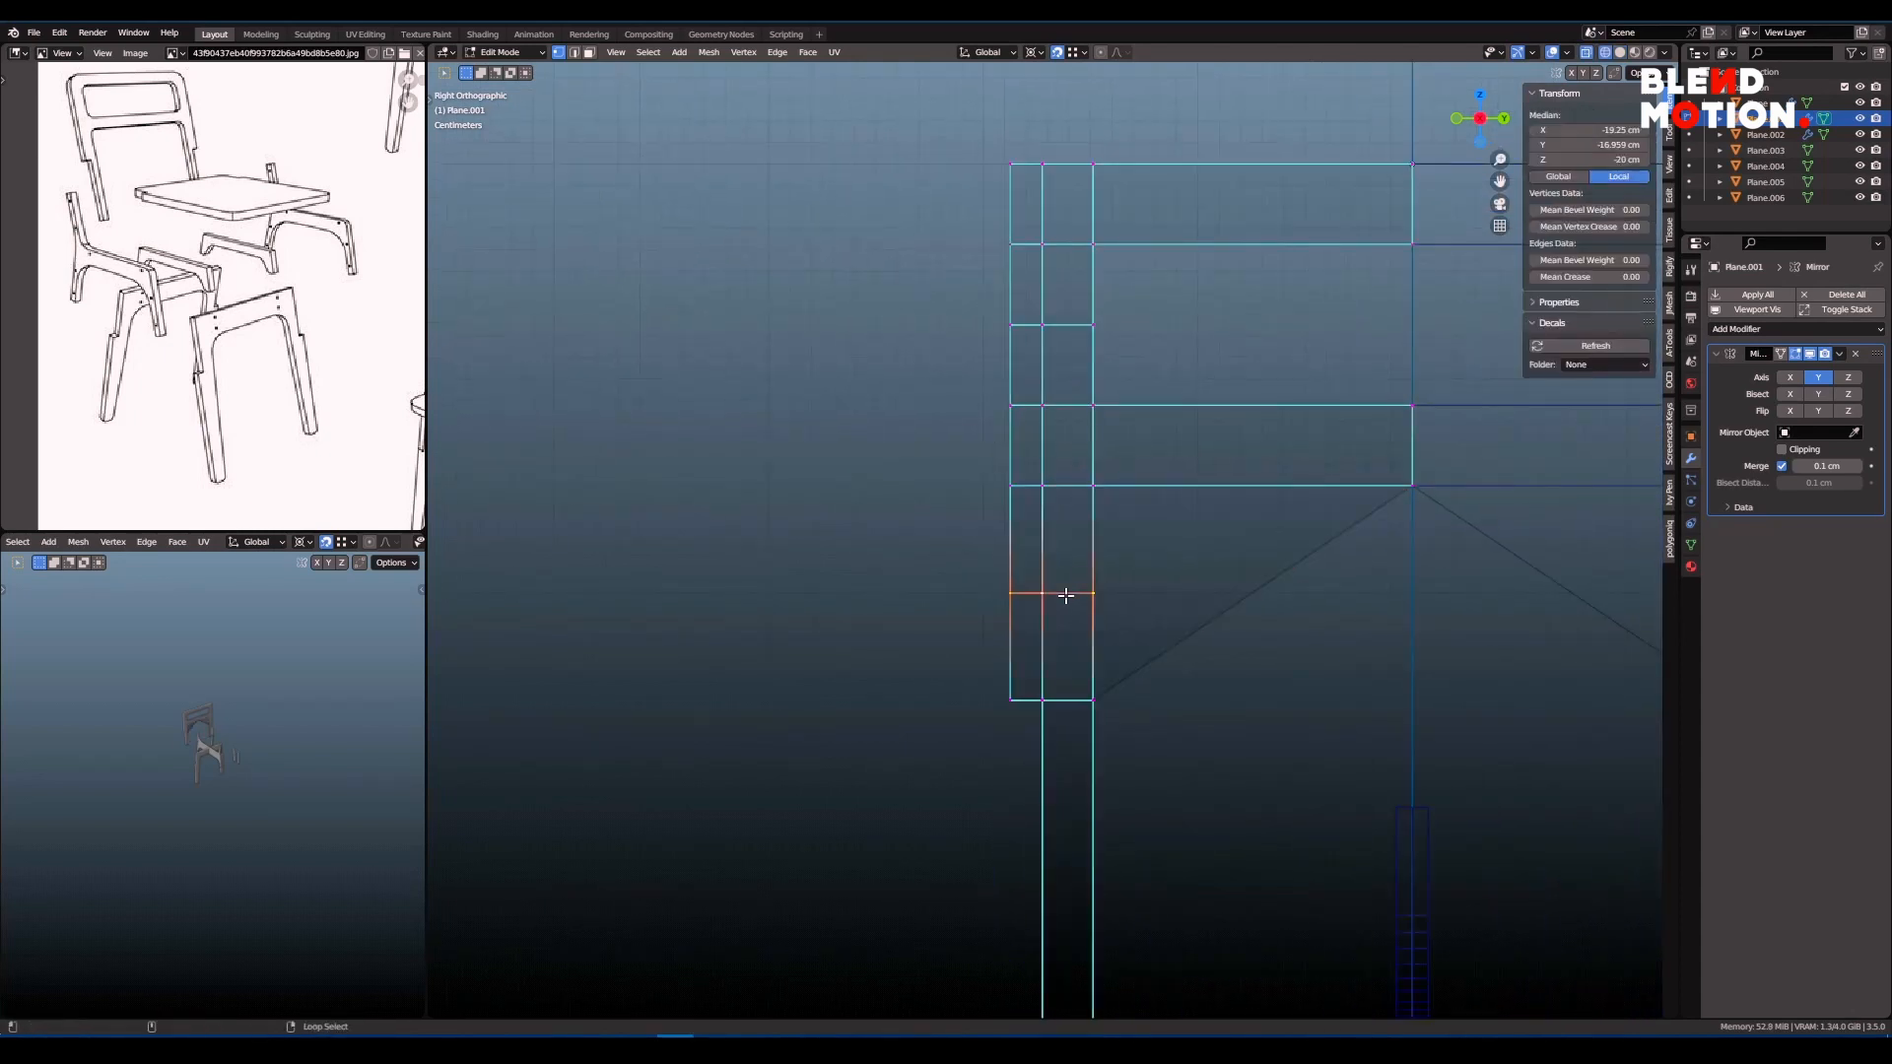
key(x)
click(1131, 625)
- Round the inner corner where the lower crossbar's underside meets the side post with a vertex bevel
key(c)
click(1098, 489)
key(Escape)
scroll(1120, 571, down, 4)
scroll(1077, 534, up, 6)
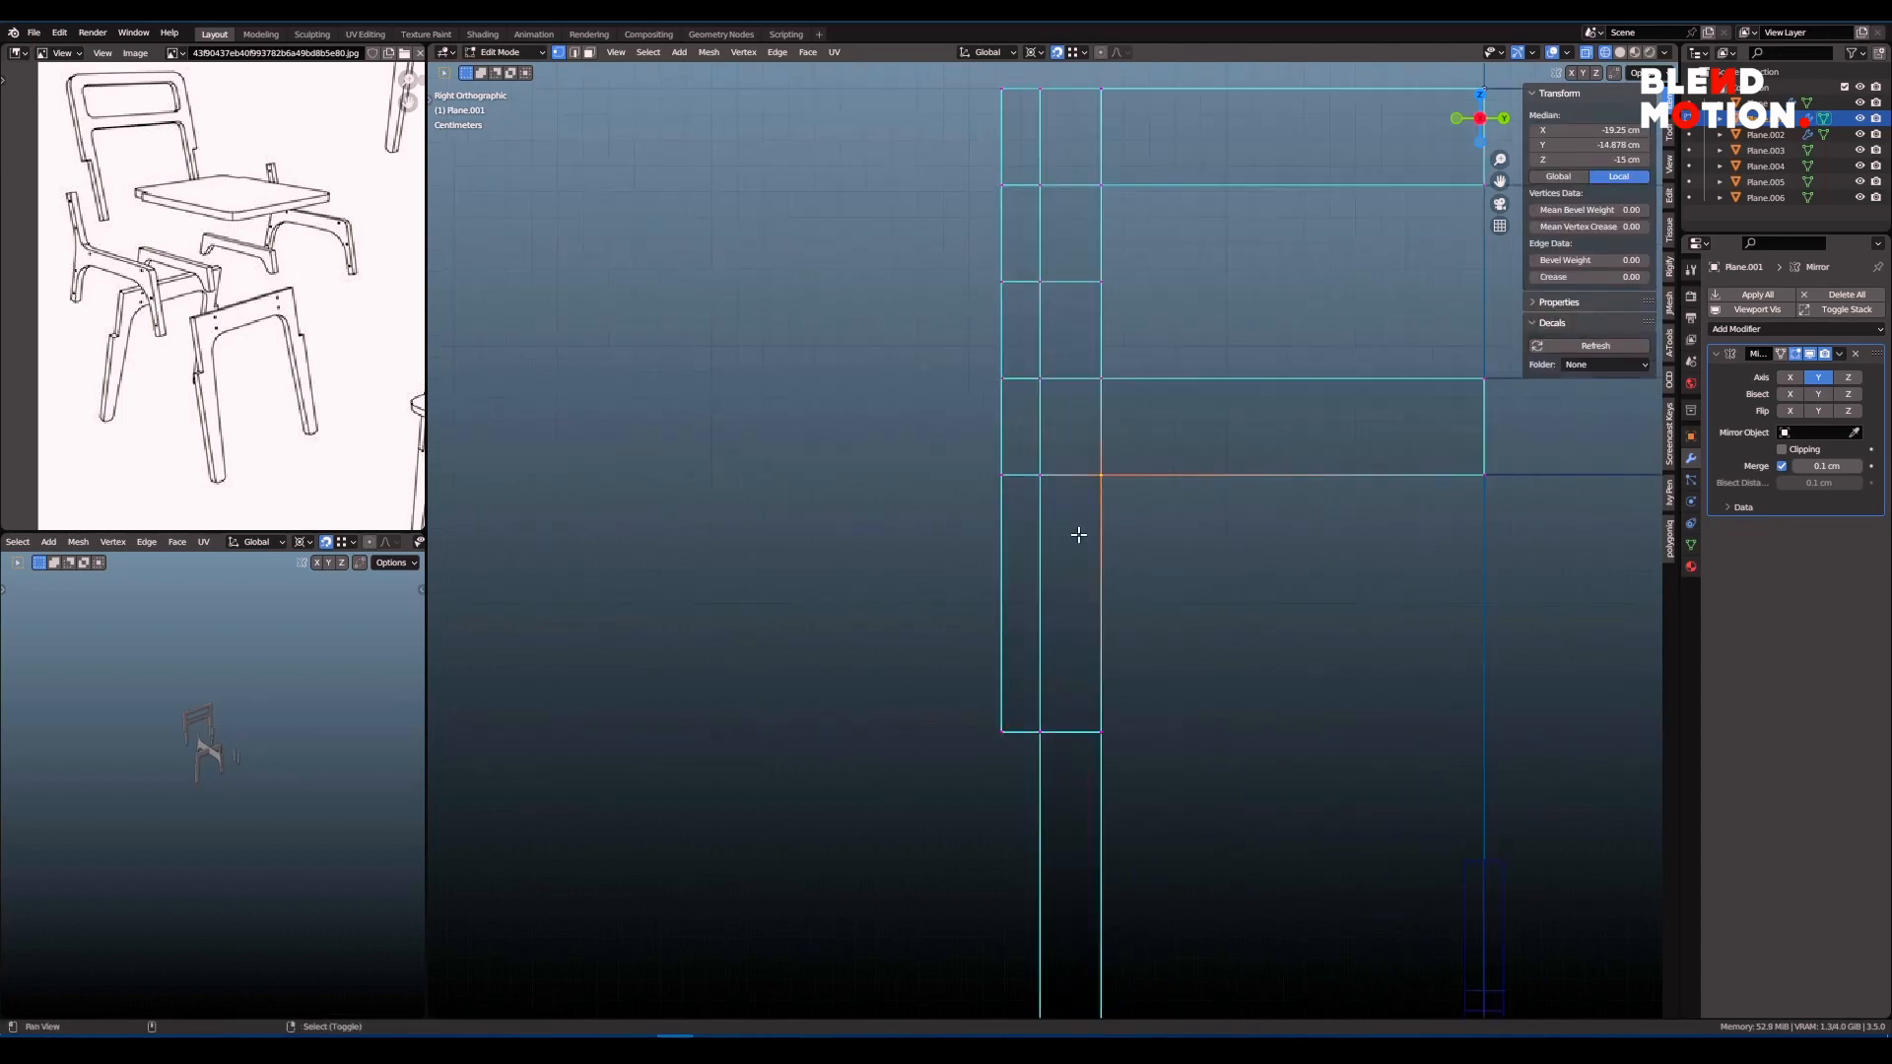
click(1288, 595)
scroll(1212, 570, down, 4)
key(alt+a)
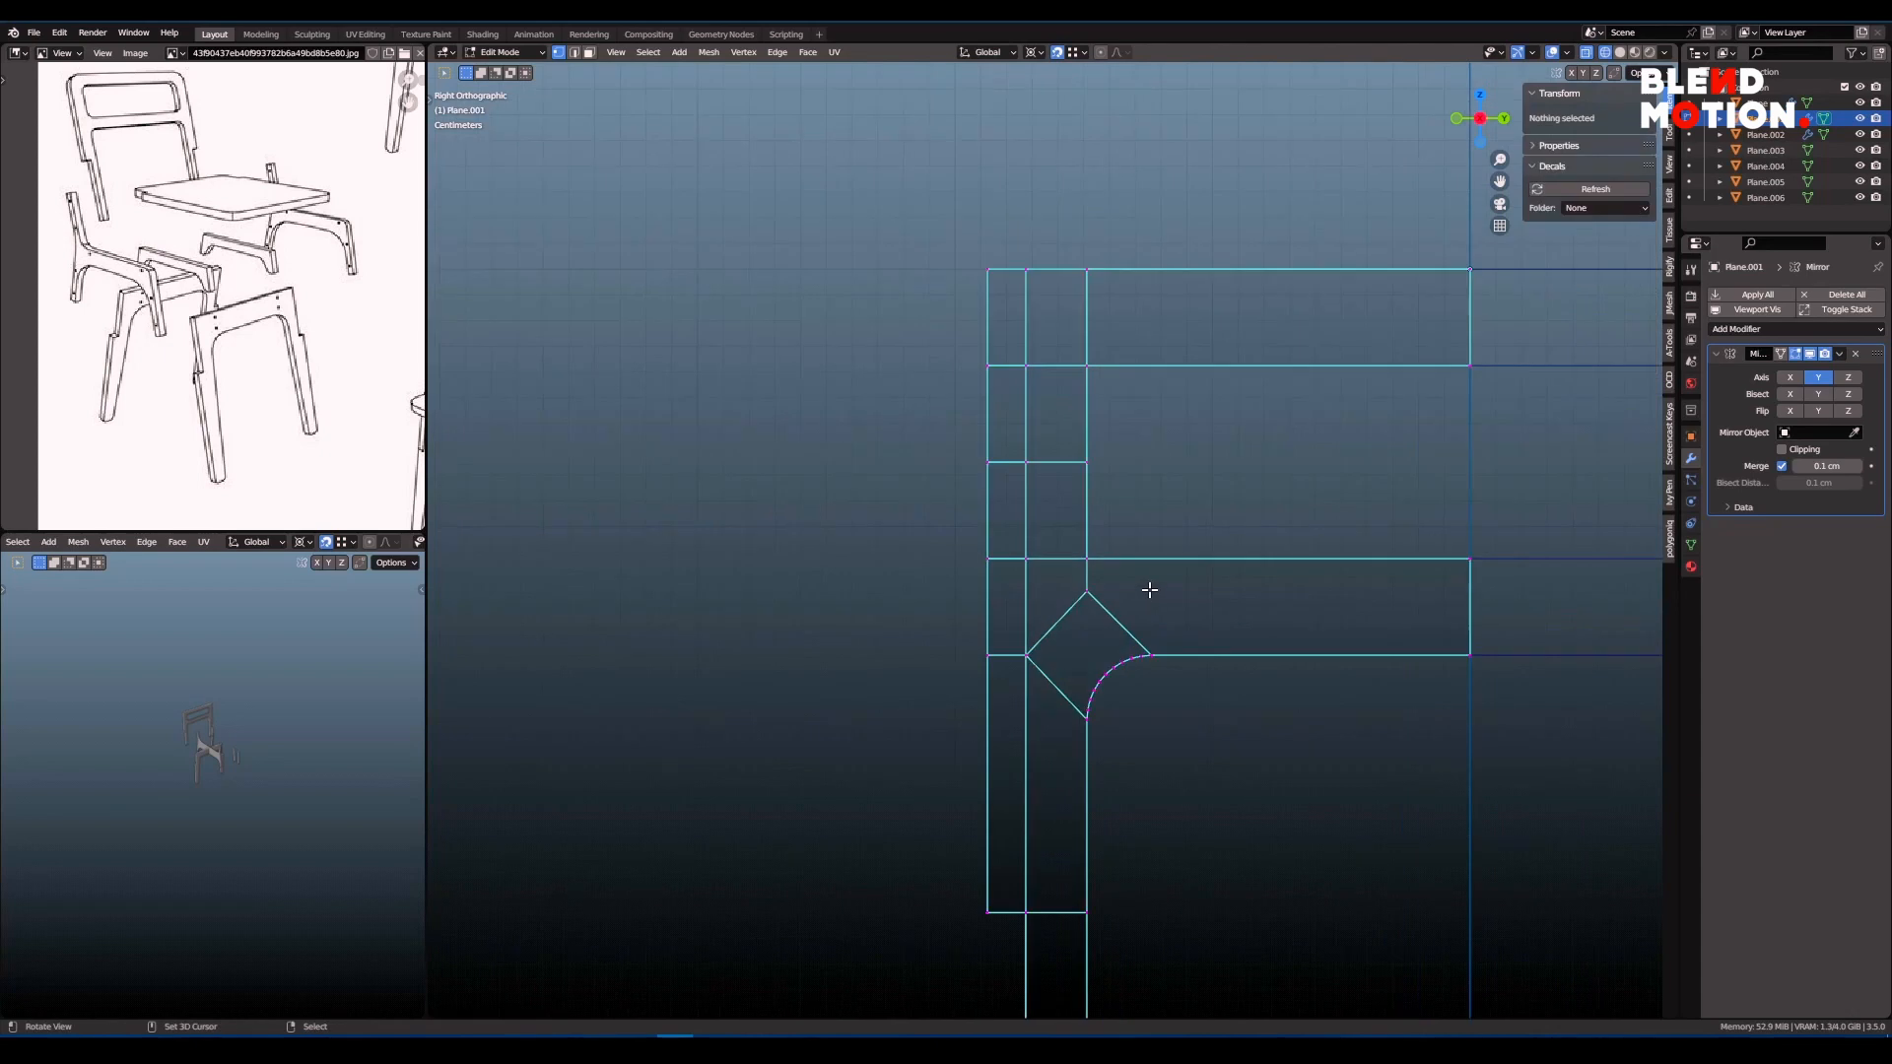
- Try to bevel the window opening's two corners by 2.5 cm with 10 segments
text(2.5)
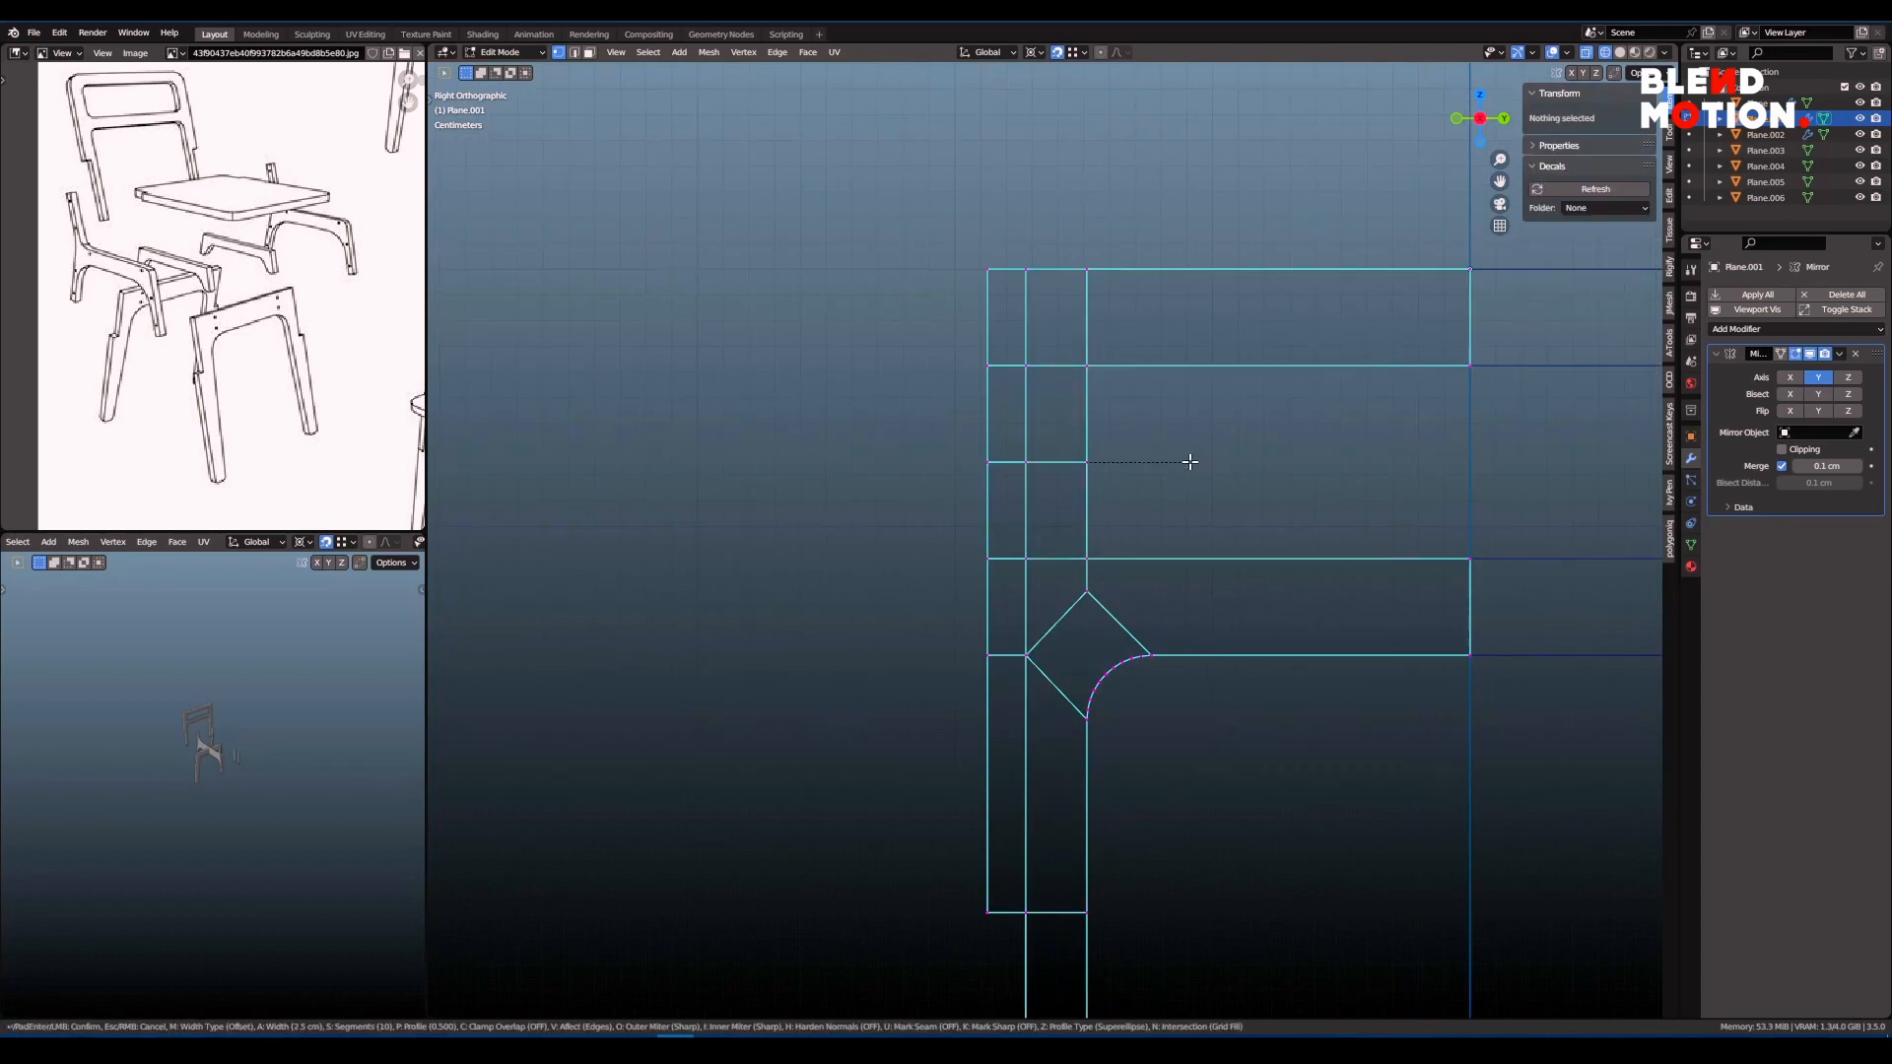
key(ctrl+z)
scroll(1153, 507, down, 5)
key(z)
scroll(1153, 507, up, 4)
mouse_move(1153, 506)
middle_down()
mouse_move(1114, 536)
mouse_move(1178, 493)
middle_up()
key(KP_3)
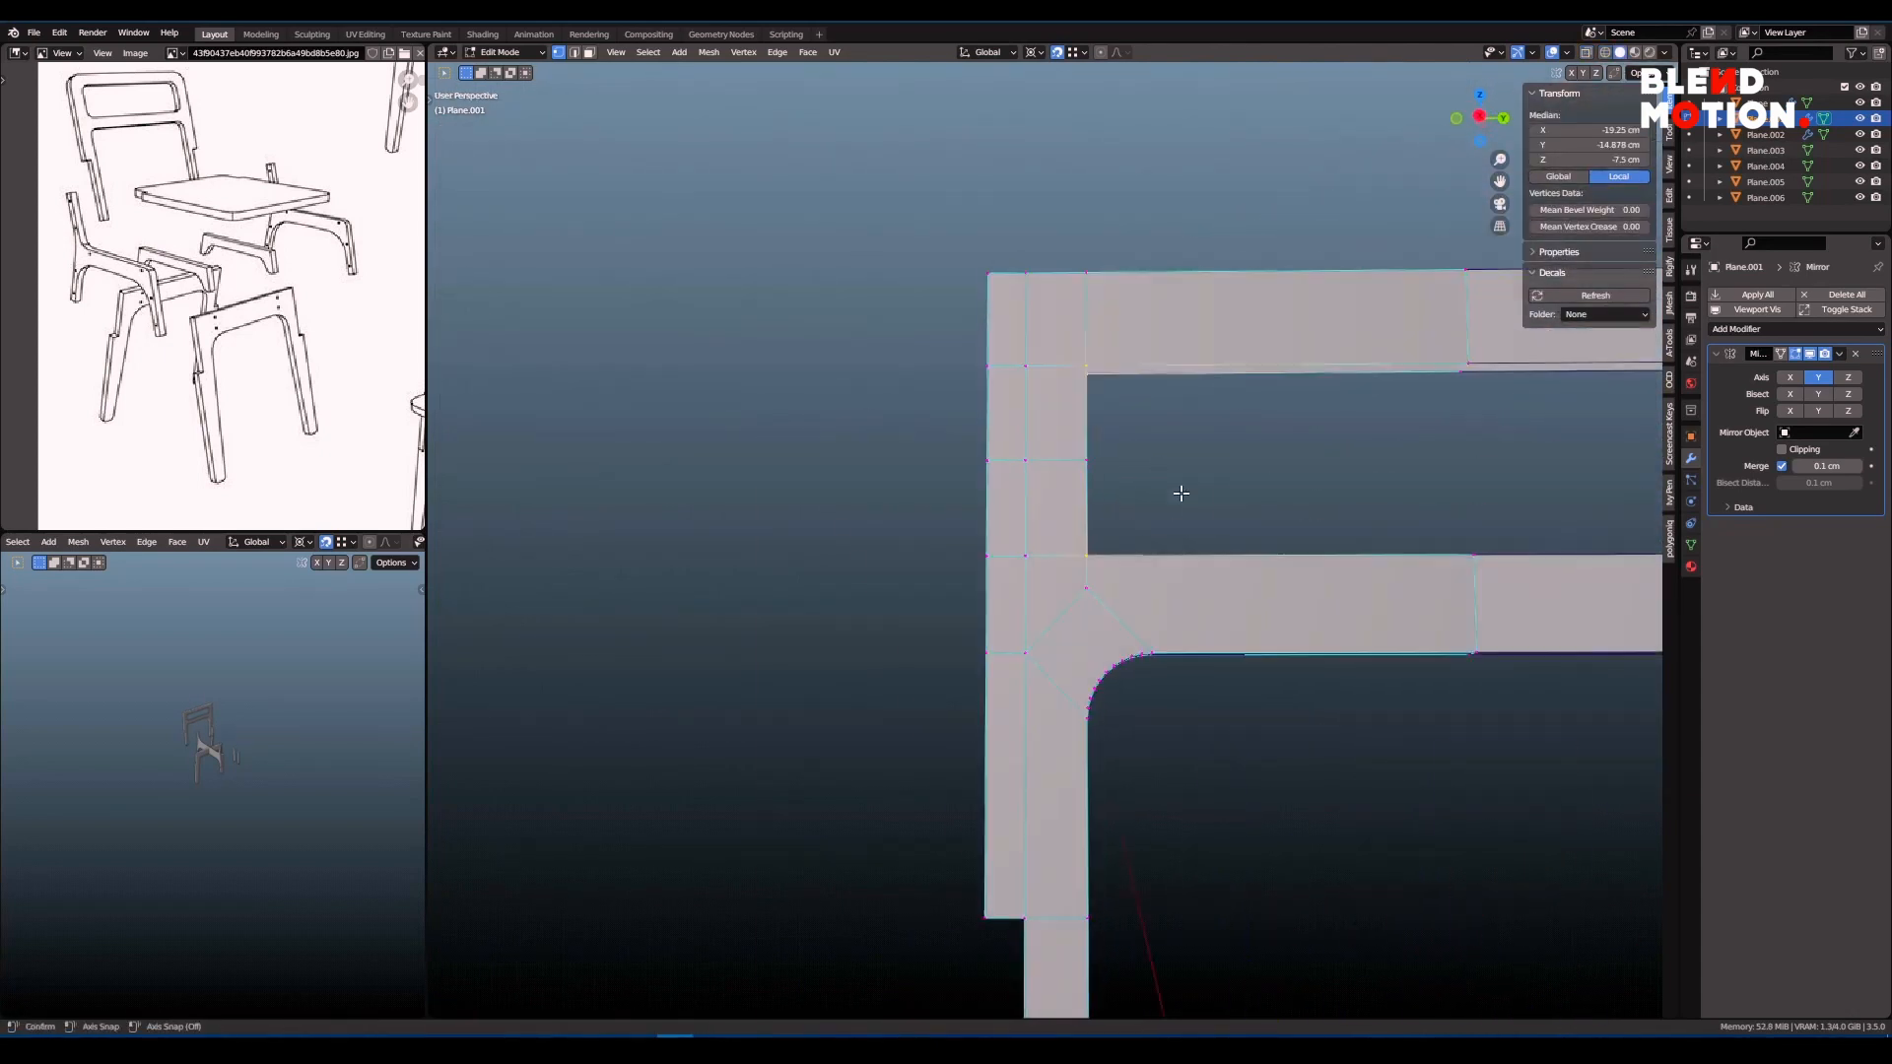
- Try to fill or connect the vertices around the backrest's window opening
scroll(1179, 494, up, 1)
key(shift+z)
scroll(1183, 492, down, 3)
key(b)
drag(992, 434, 1316, 589)
scroll(1094, 536, up, 1)
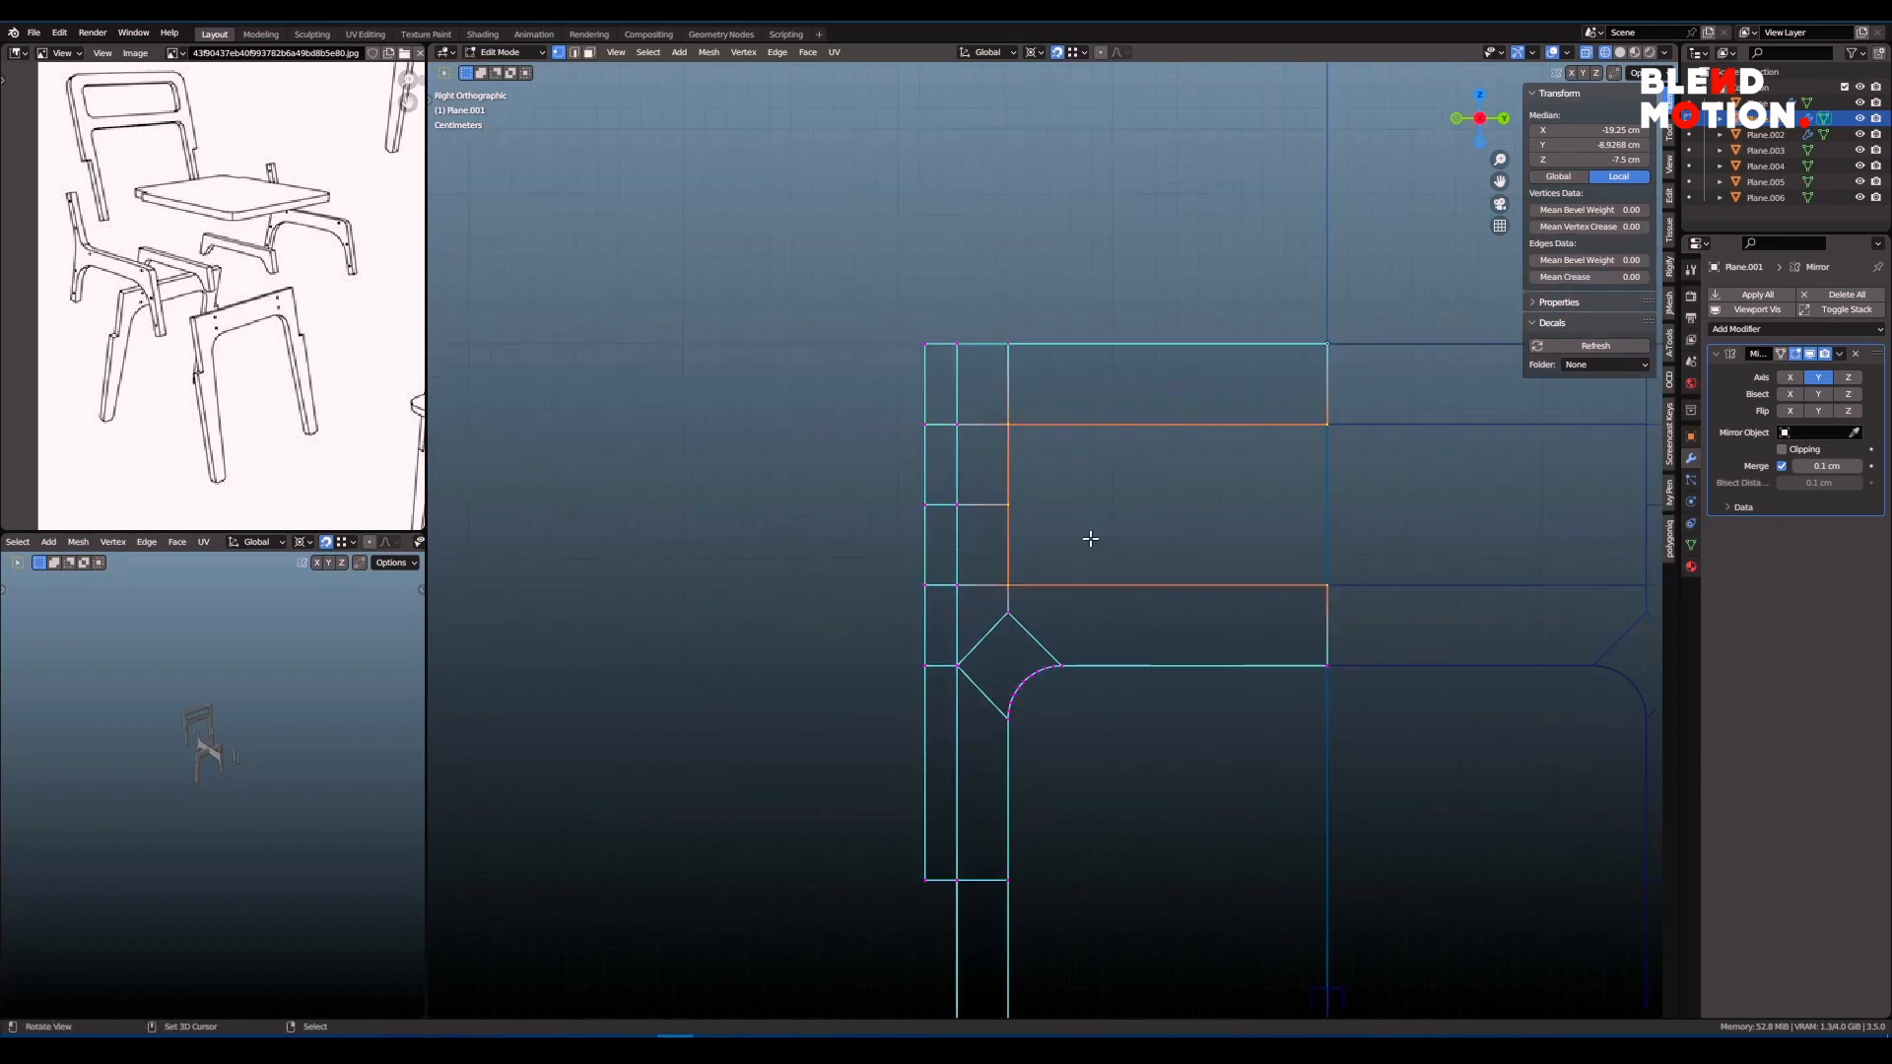
key(f)
key(alt+a)
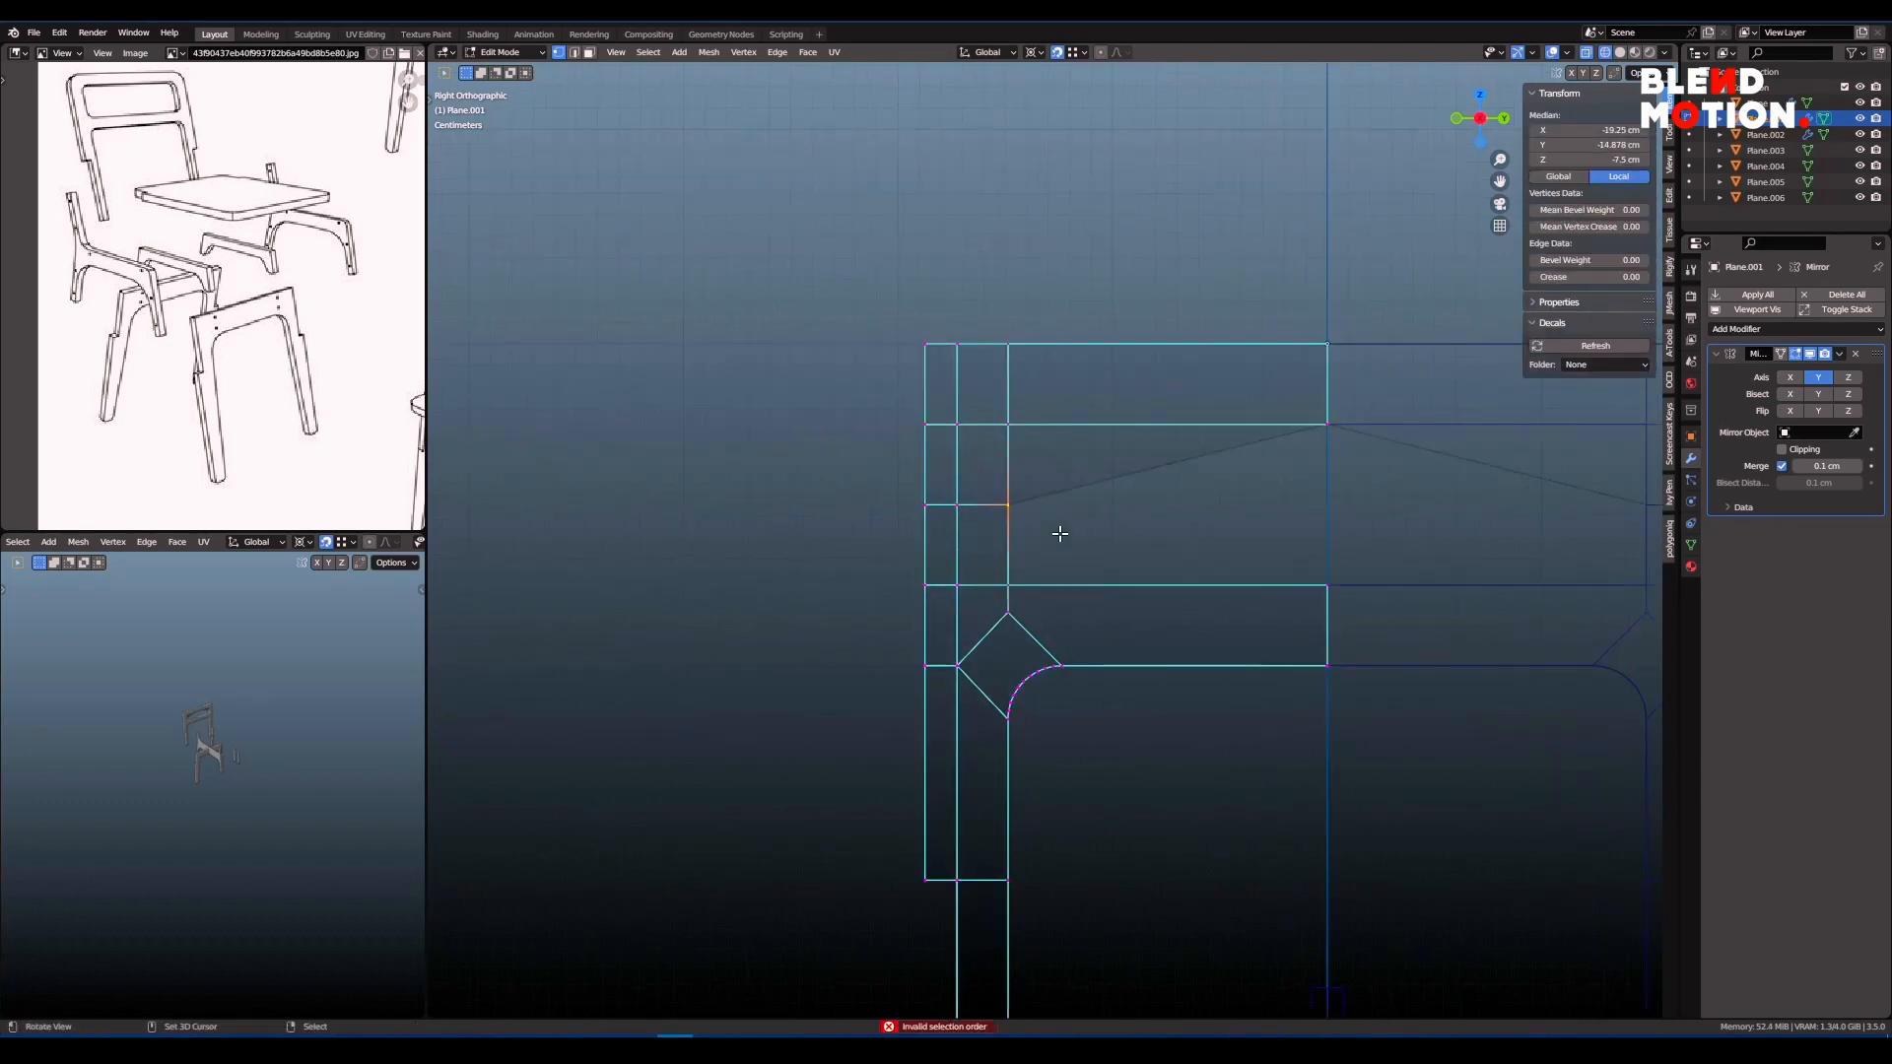
shift+middle_drag(1061, 535, 1099, 570)
key(alt+a)
key(b)
drag(1024, 637, 1119, 566)
shift+middle_drag(1066, 514, 1075, 533)
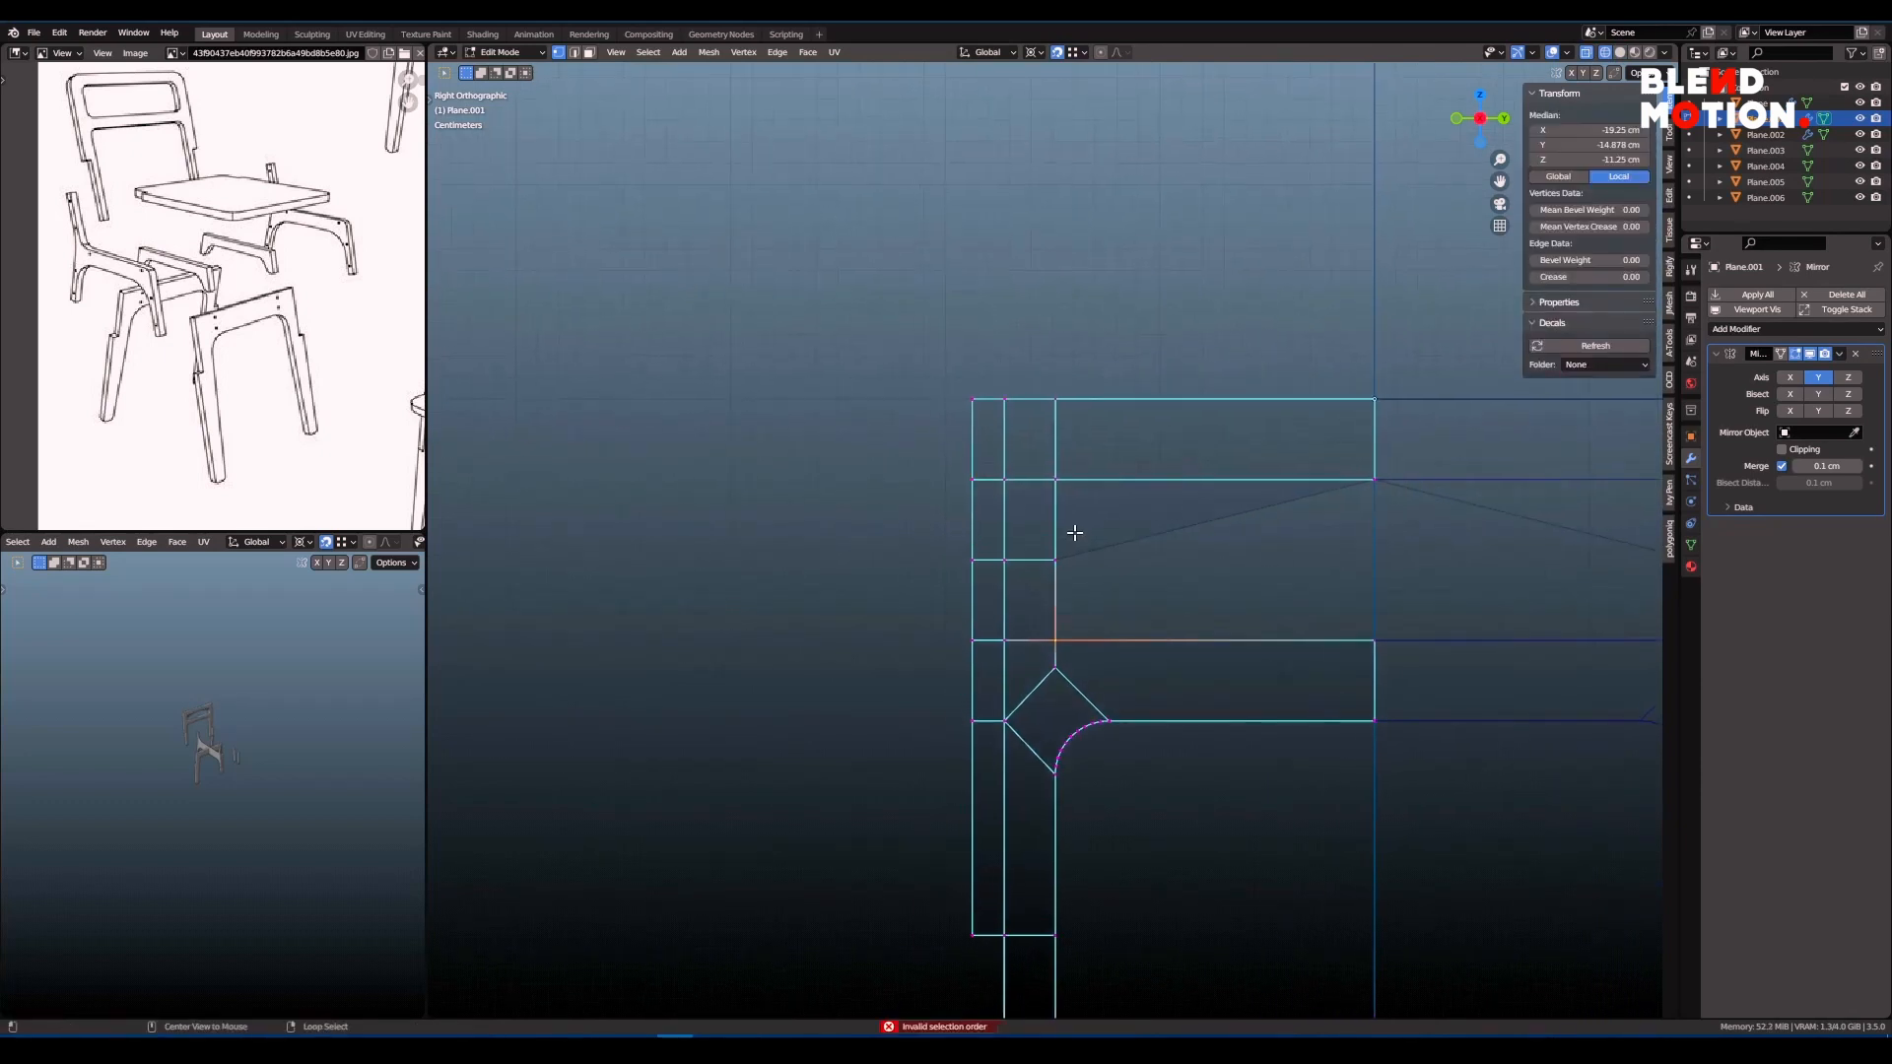
- Bevel the window opening's upper and lower corners beside the side post together, with a radius of about 2.5 cm
key(alt+a)
key(c)
click(1058, 483)
key(Escape)
key(j)
scroll(1109, 521, down, 1)
scroll(1109, 521, up, 1)
key(c)
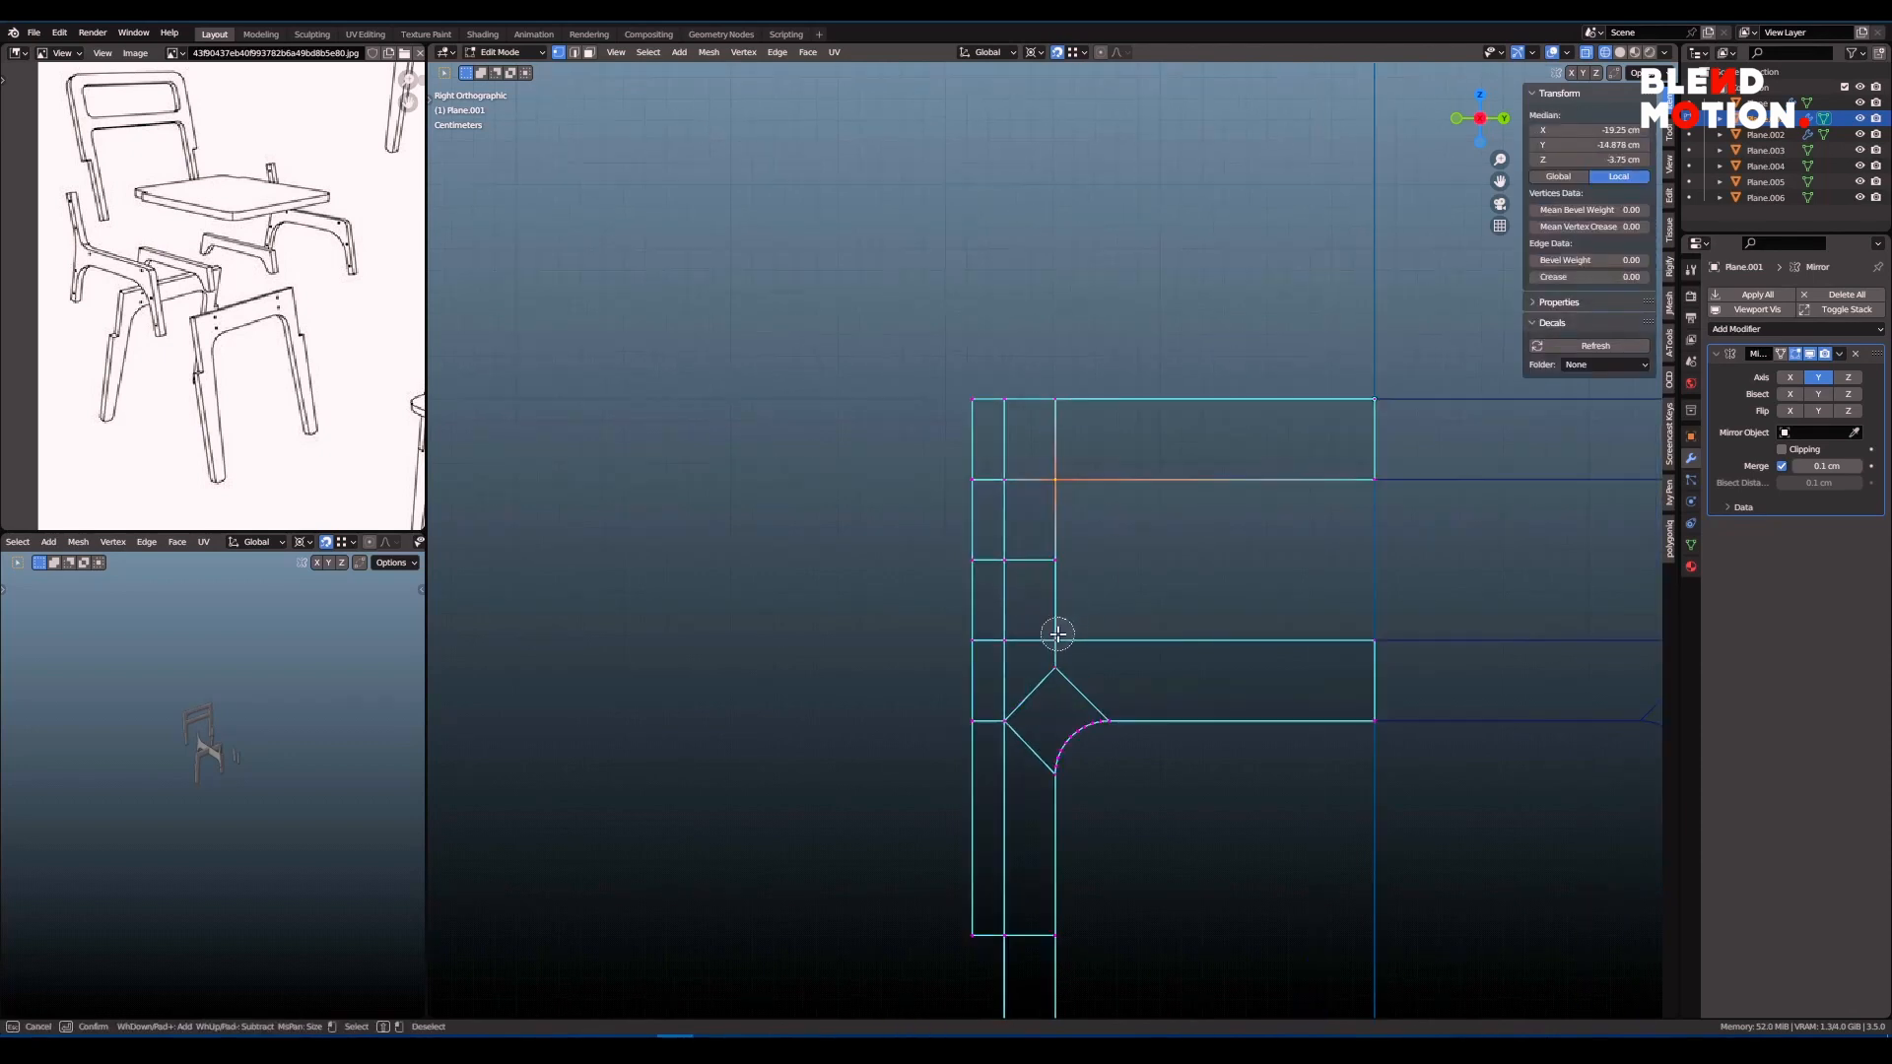
click(1057, 635)
key(Escape)
key(ctrl+b)
click(1143, 571)
scroll(1123, 581, down, 2)
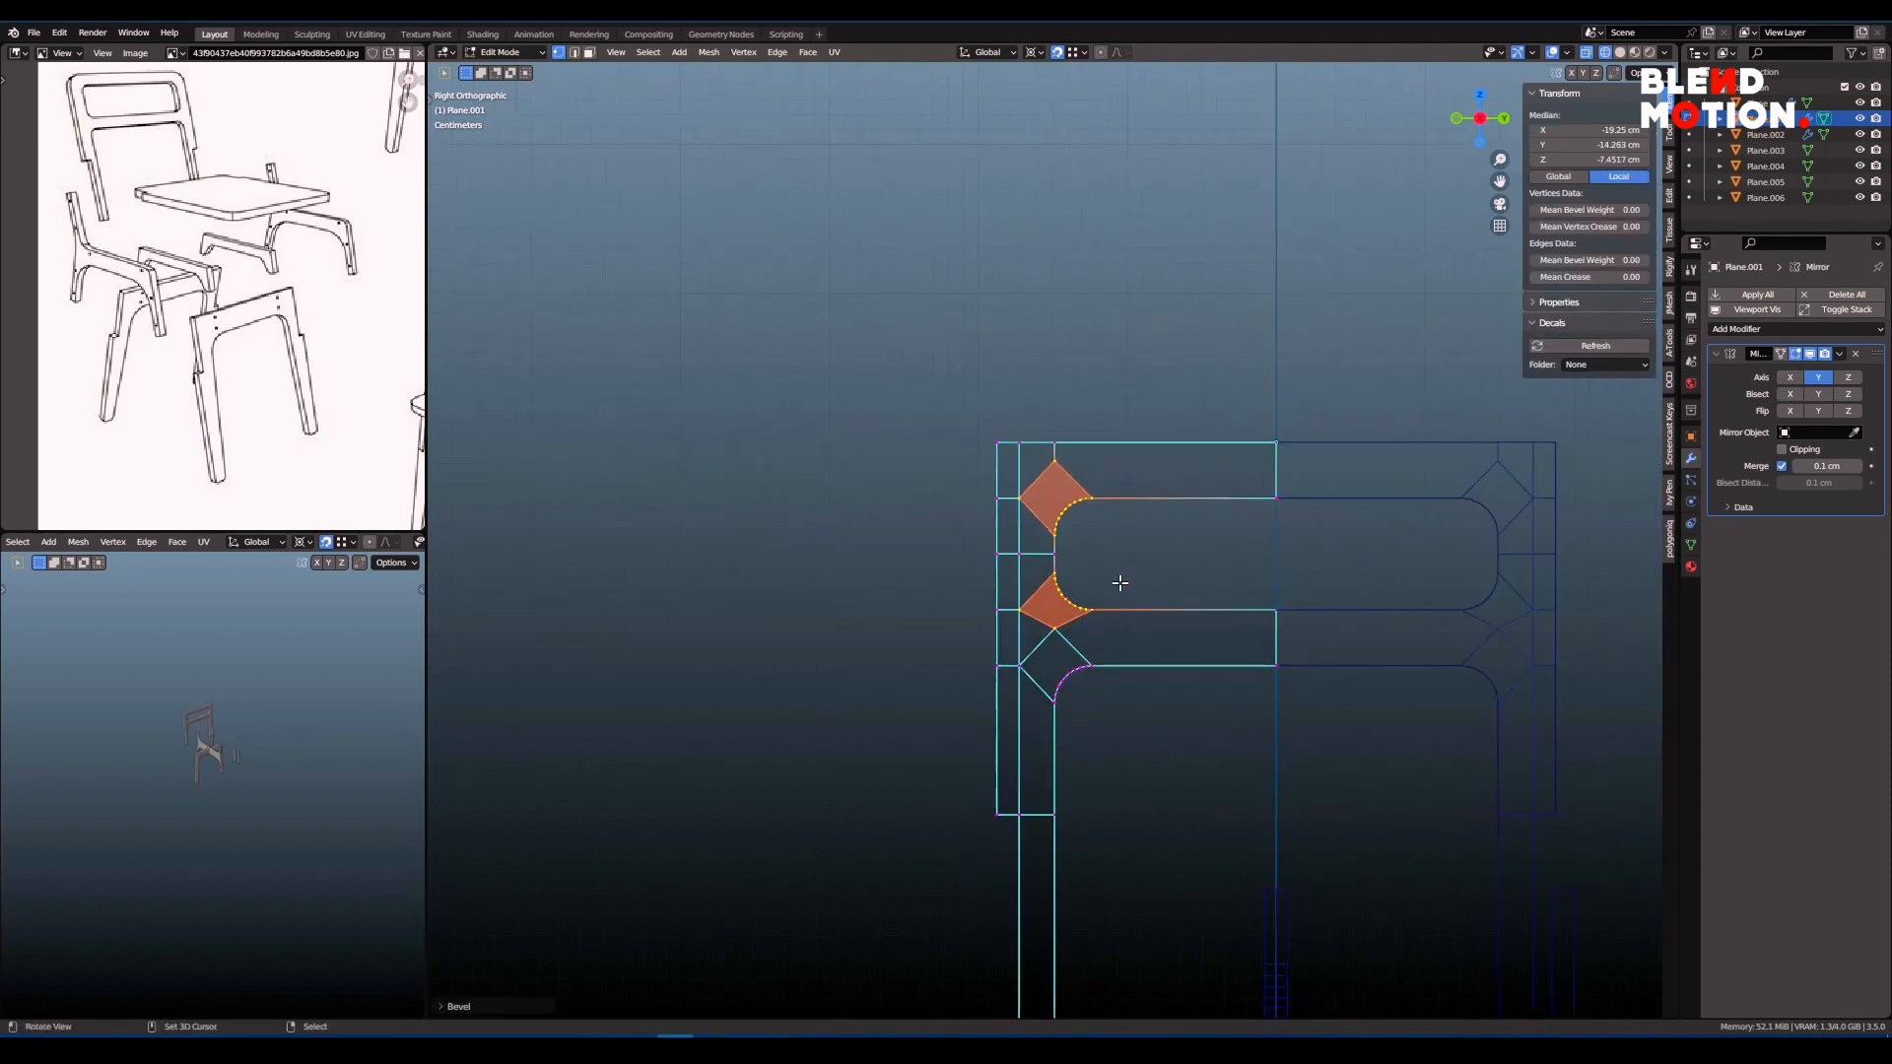
- Dissolve the vertical edge running through the backrest's outer upper corner face
scroll(1100, 535, up, 5)
shift+middle_drag(1117, 623, 1127, 715)
key(a)
key(a)
key(x)
click(1232, 495)
scroll(1119, 598, down, 3)
scroll(1039, 528, up, 5)
key(2)
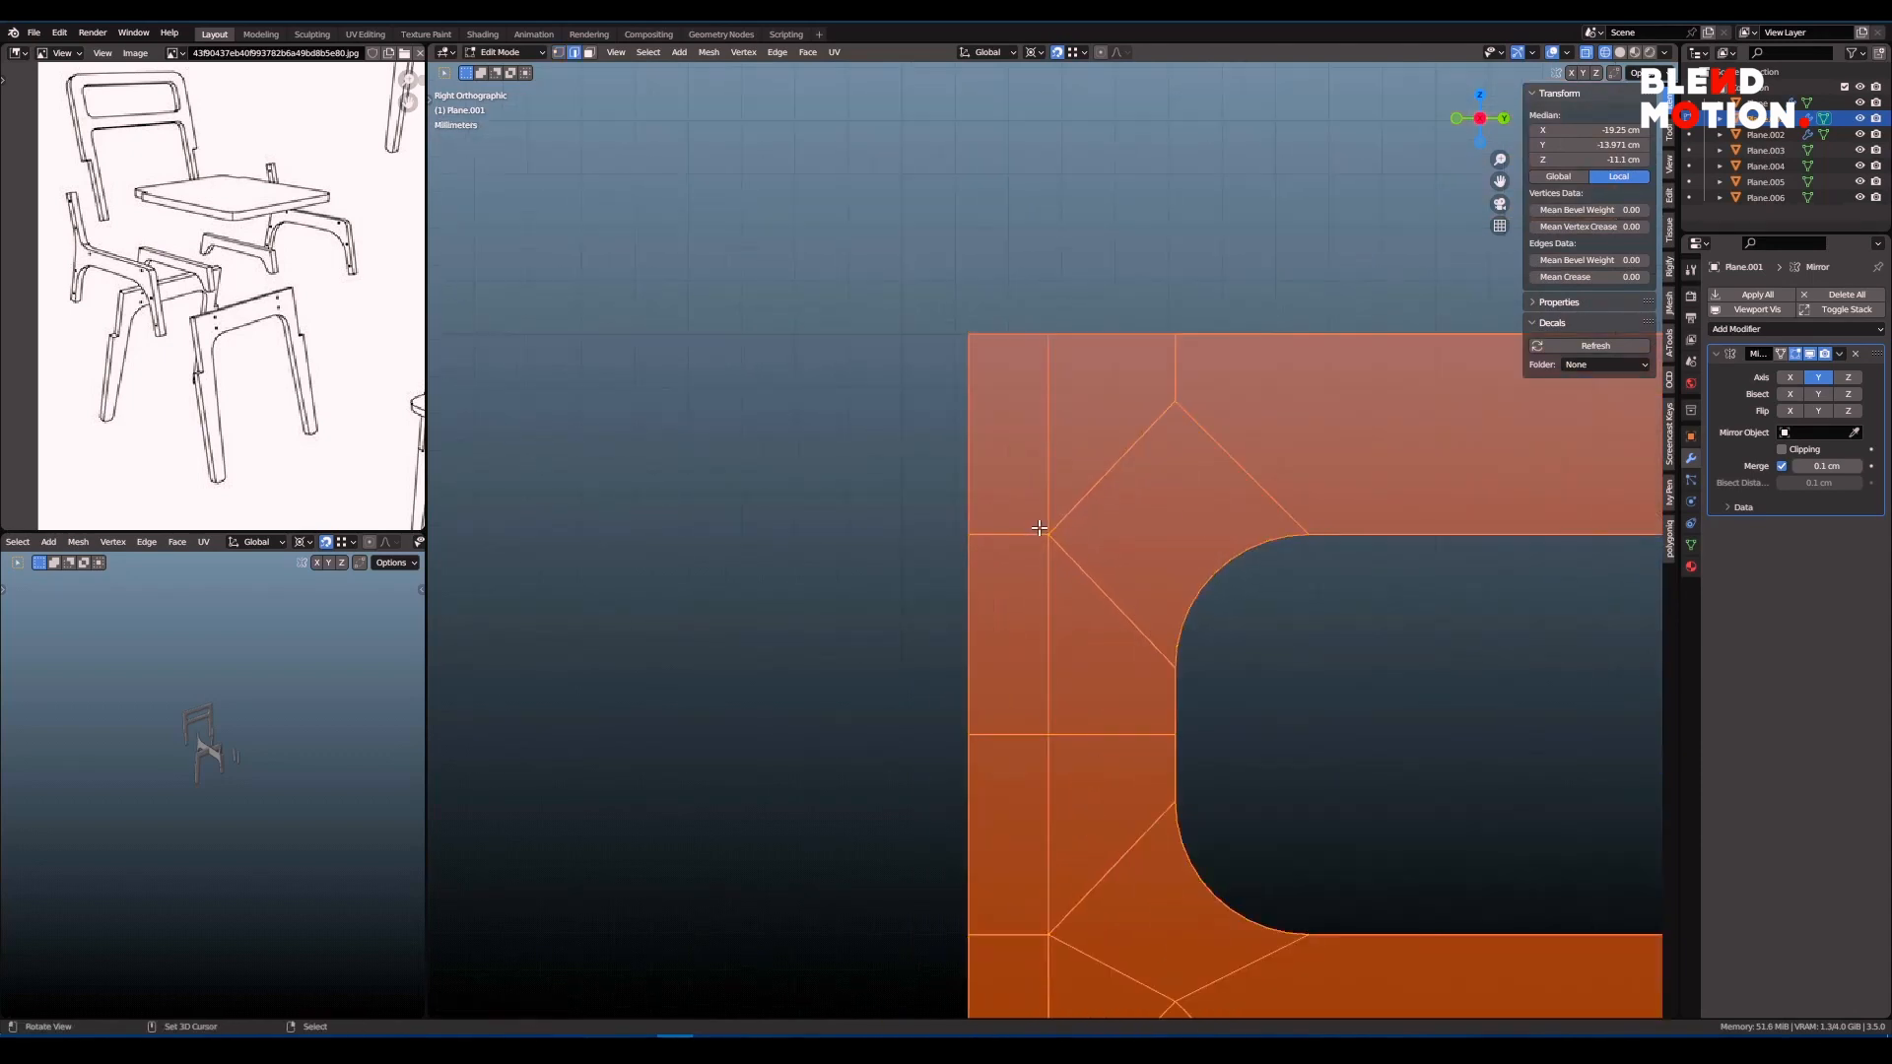
key(a)
right_click(1052, 416)
scroll(1056, 433, down, 1)
key(ctrl+x)
key(1)
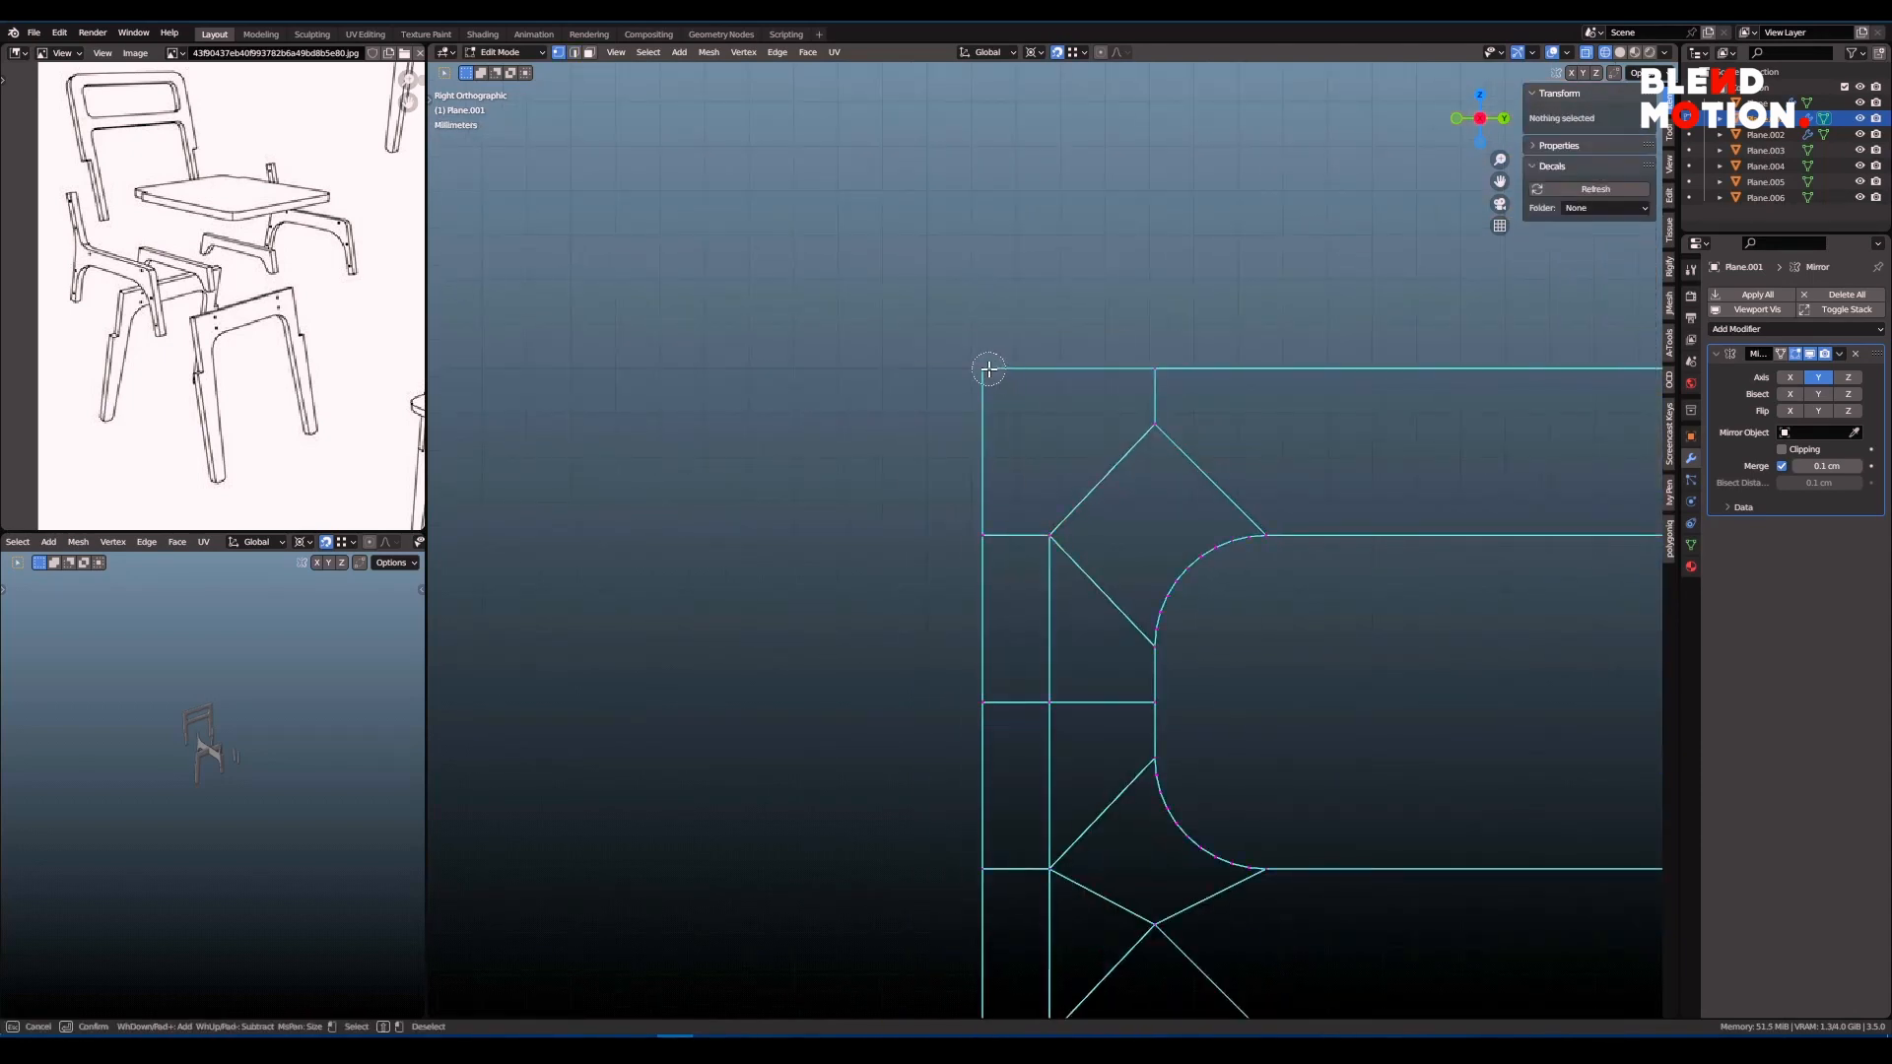
- Try to round the backrest's outer upper corner with a vertex bevel
click(989, 369)
key(Escape)
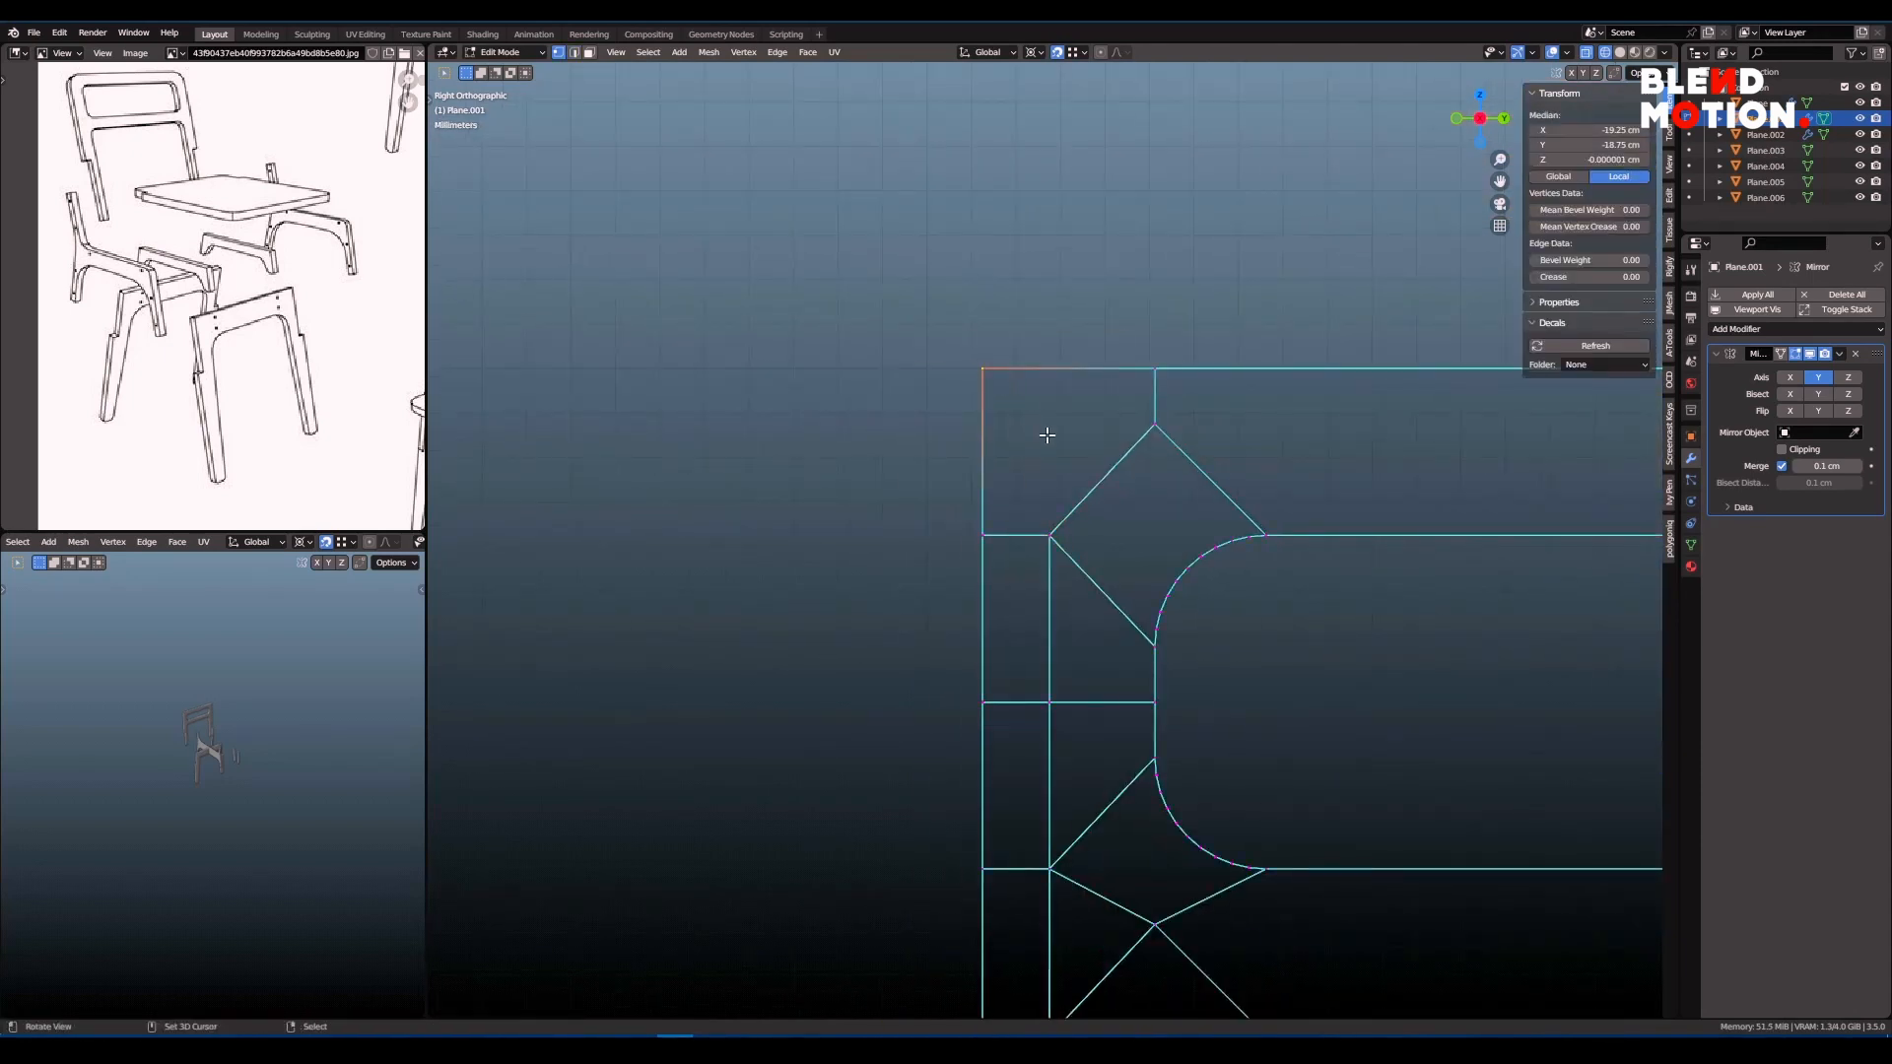
scroll(1048, 434, down, 2)
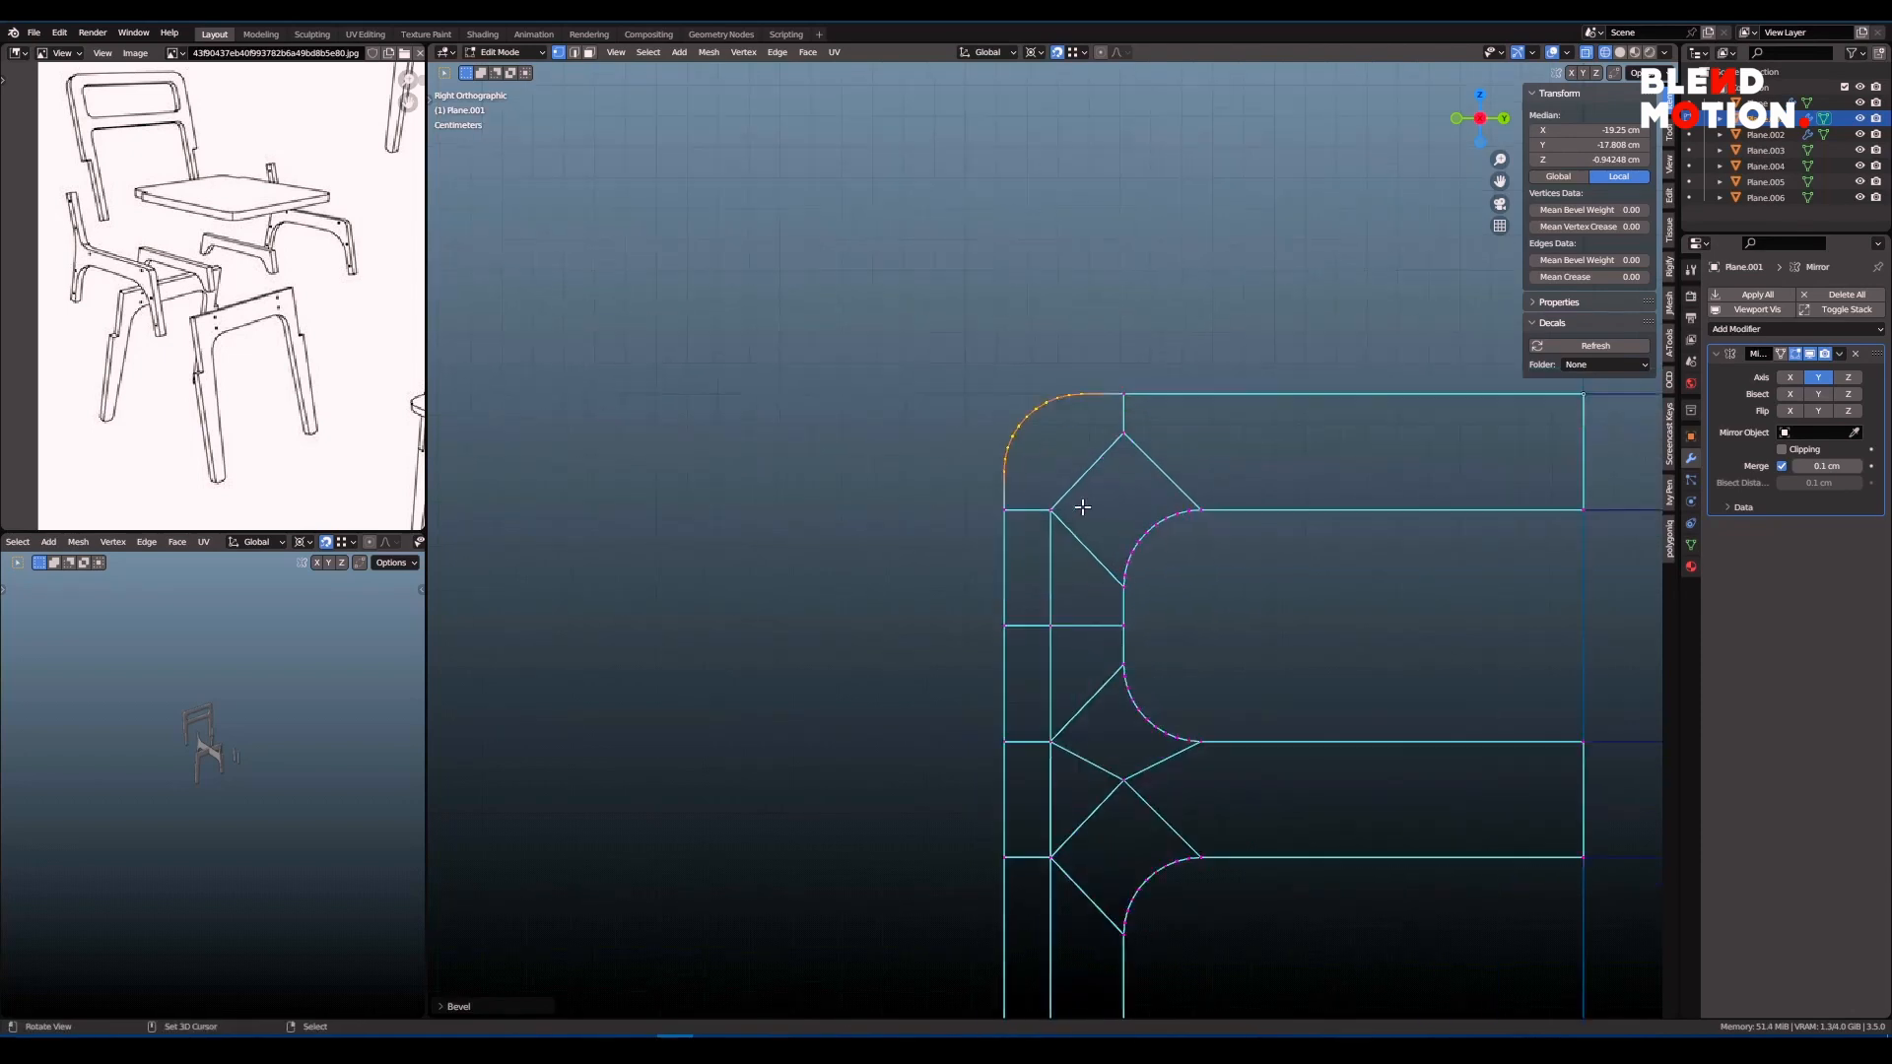
scroll(1079, 498, up, 2)
key(ctrl+z)
- Make room around the outer upper corner by moving the side vertices to -6.25 cm on Z and the upper ones to -12.378 cm on Y
key(b)
drag(961, 506, 1069, 481)
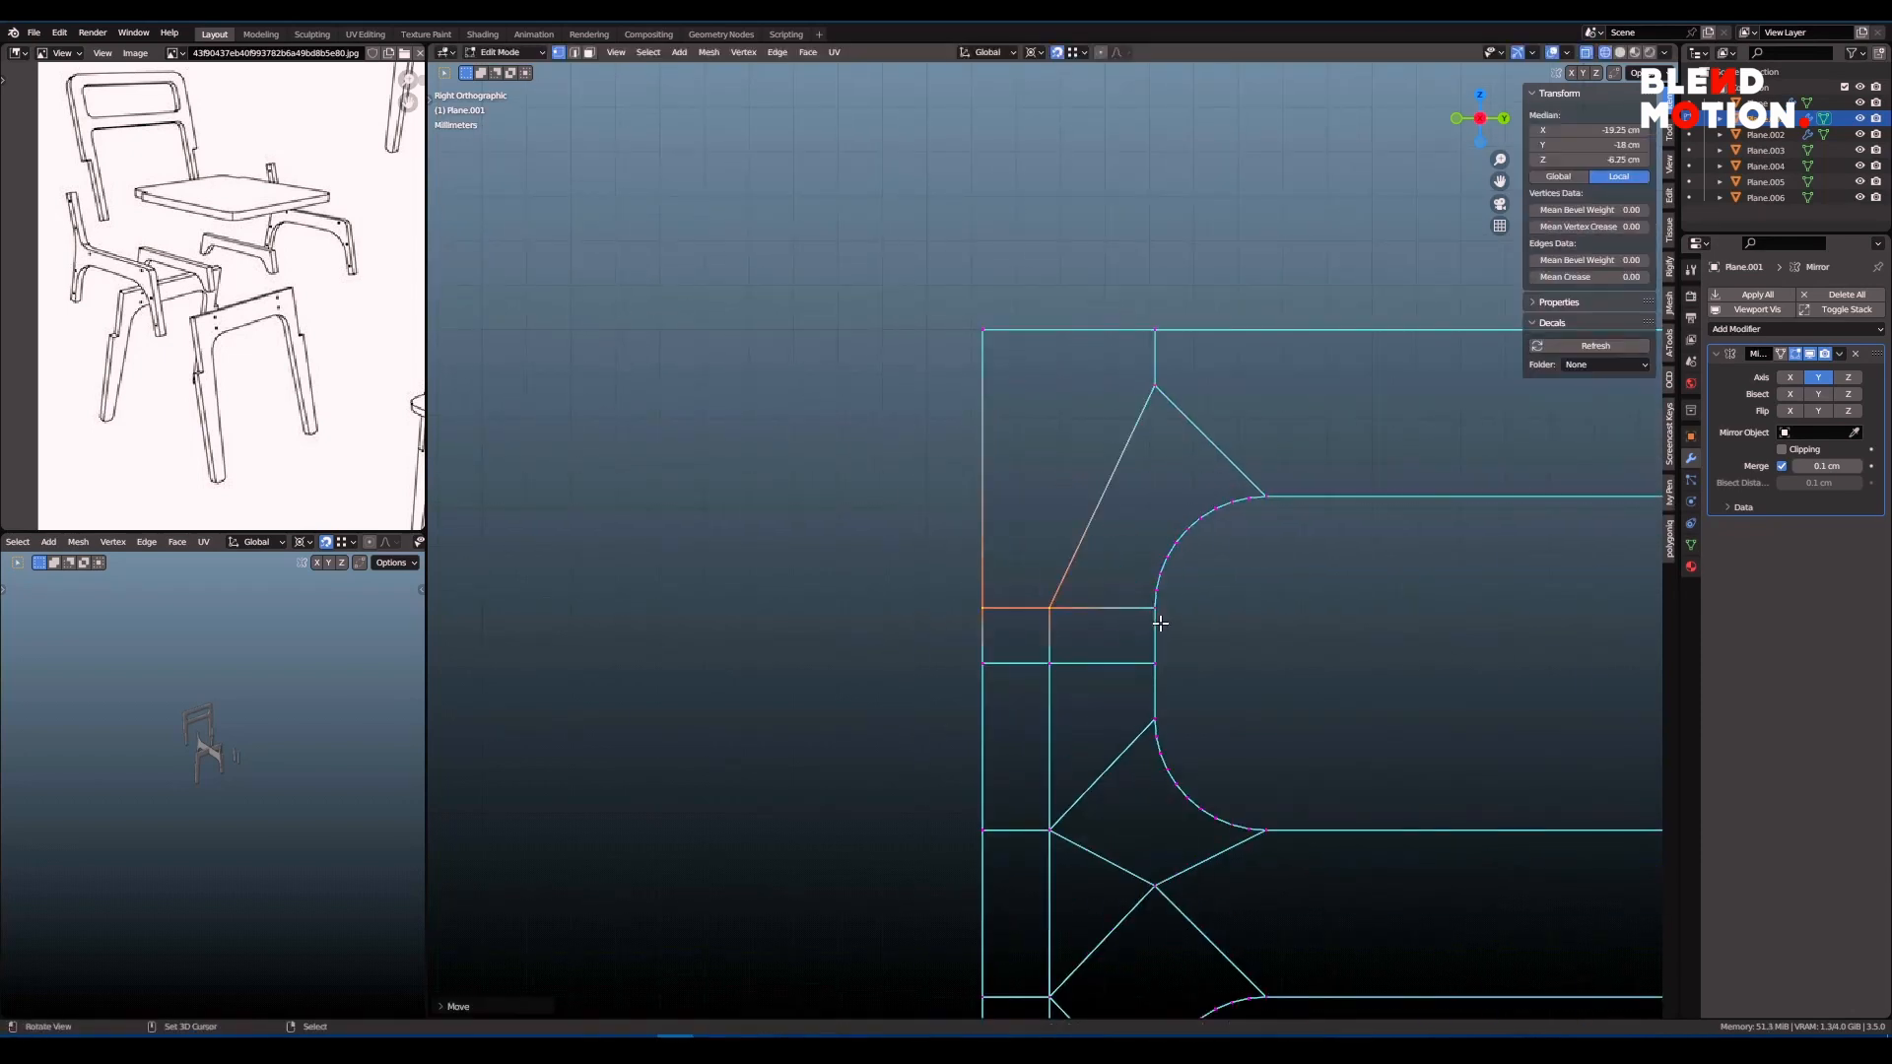
key(alt+a)
shift+middle_drag(1153, 538, 1123, 574)
key(b)
drag(1085, 335, 1219, 491)
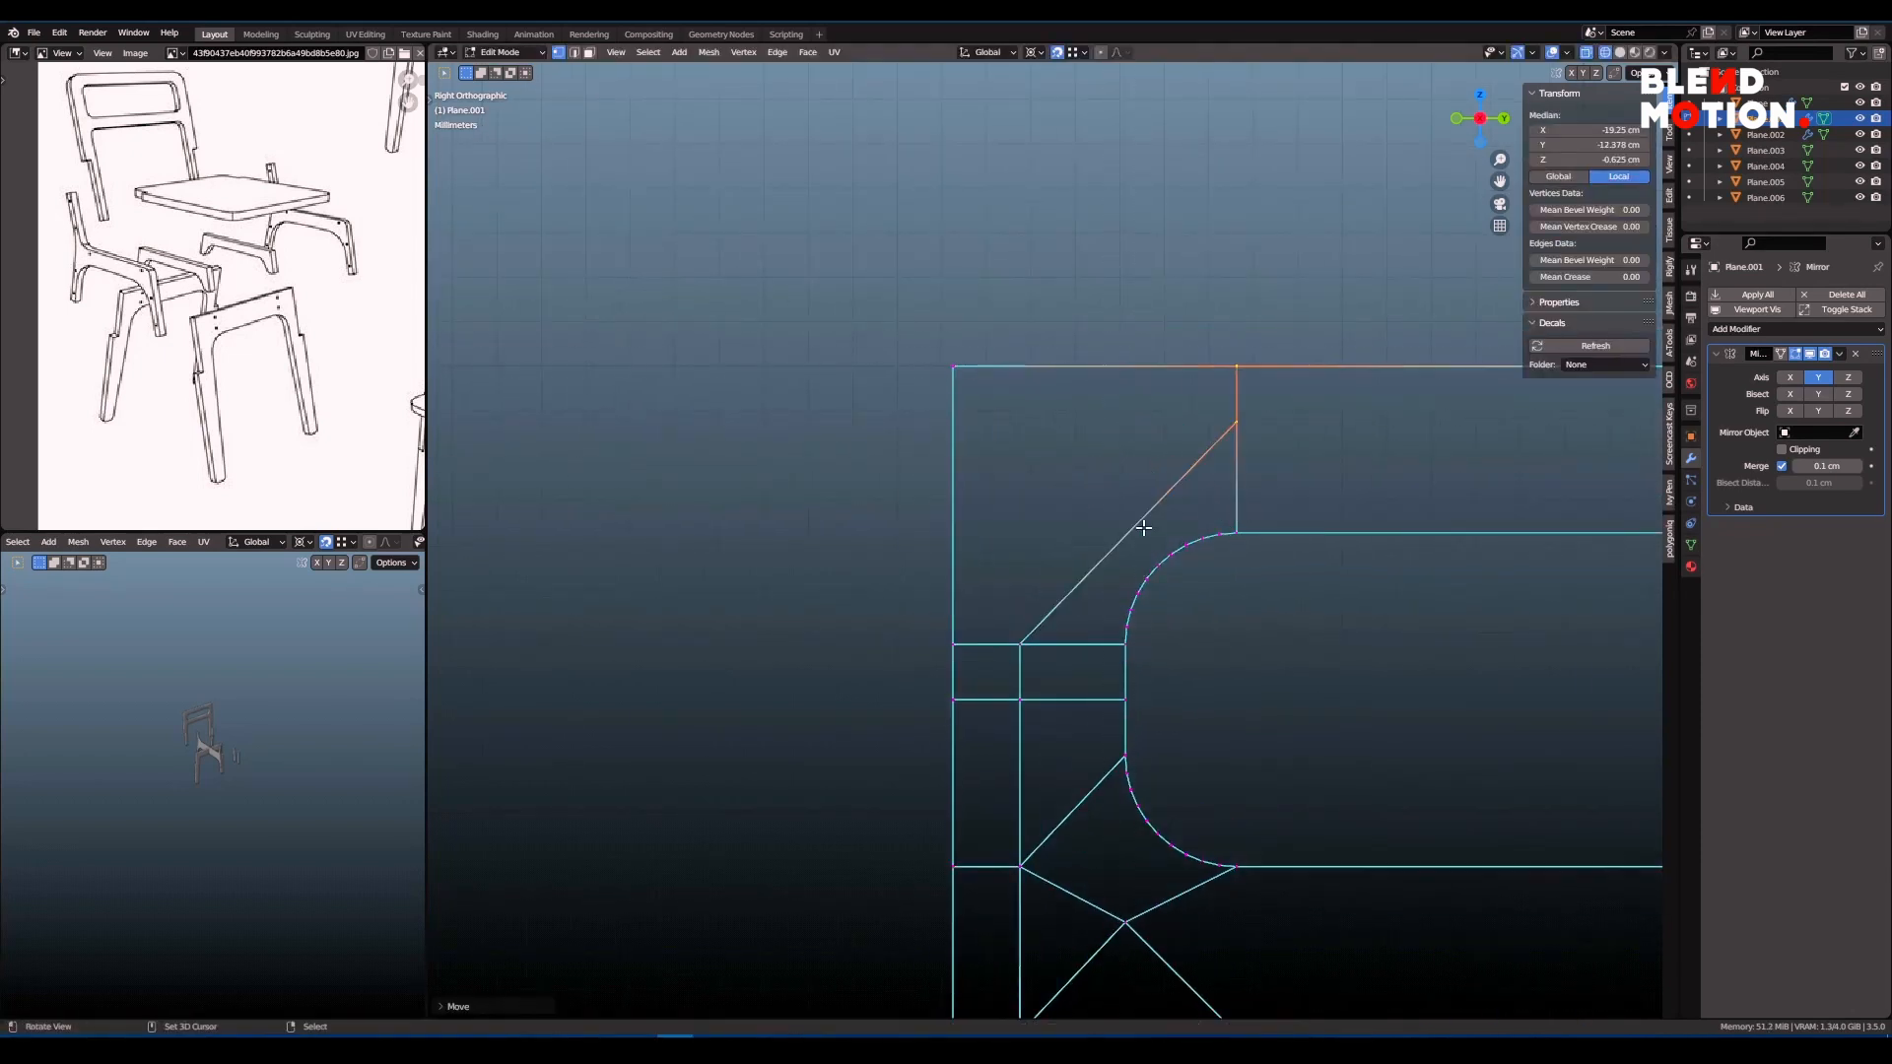
- Bevel the backrest's outer upper corner by 5 cm with 10 segments and finish editing its mesh
scroll(1143, 529, down, 2)
click(1005, 435)
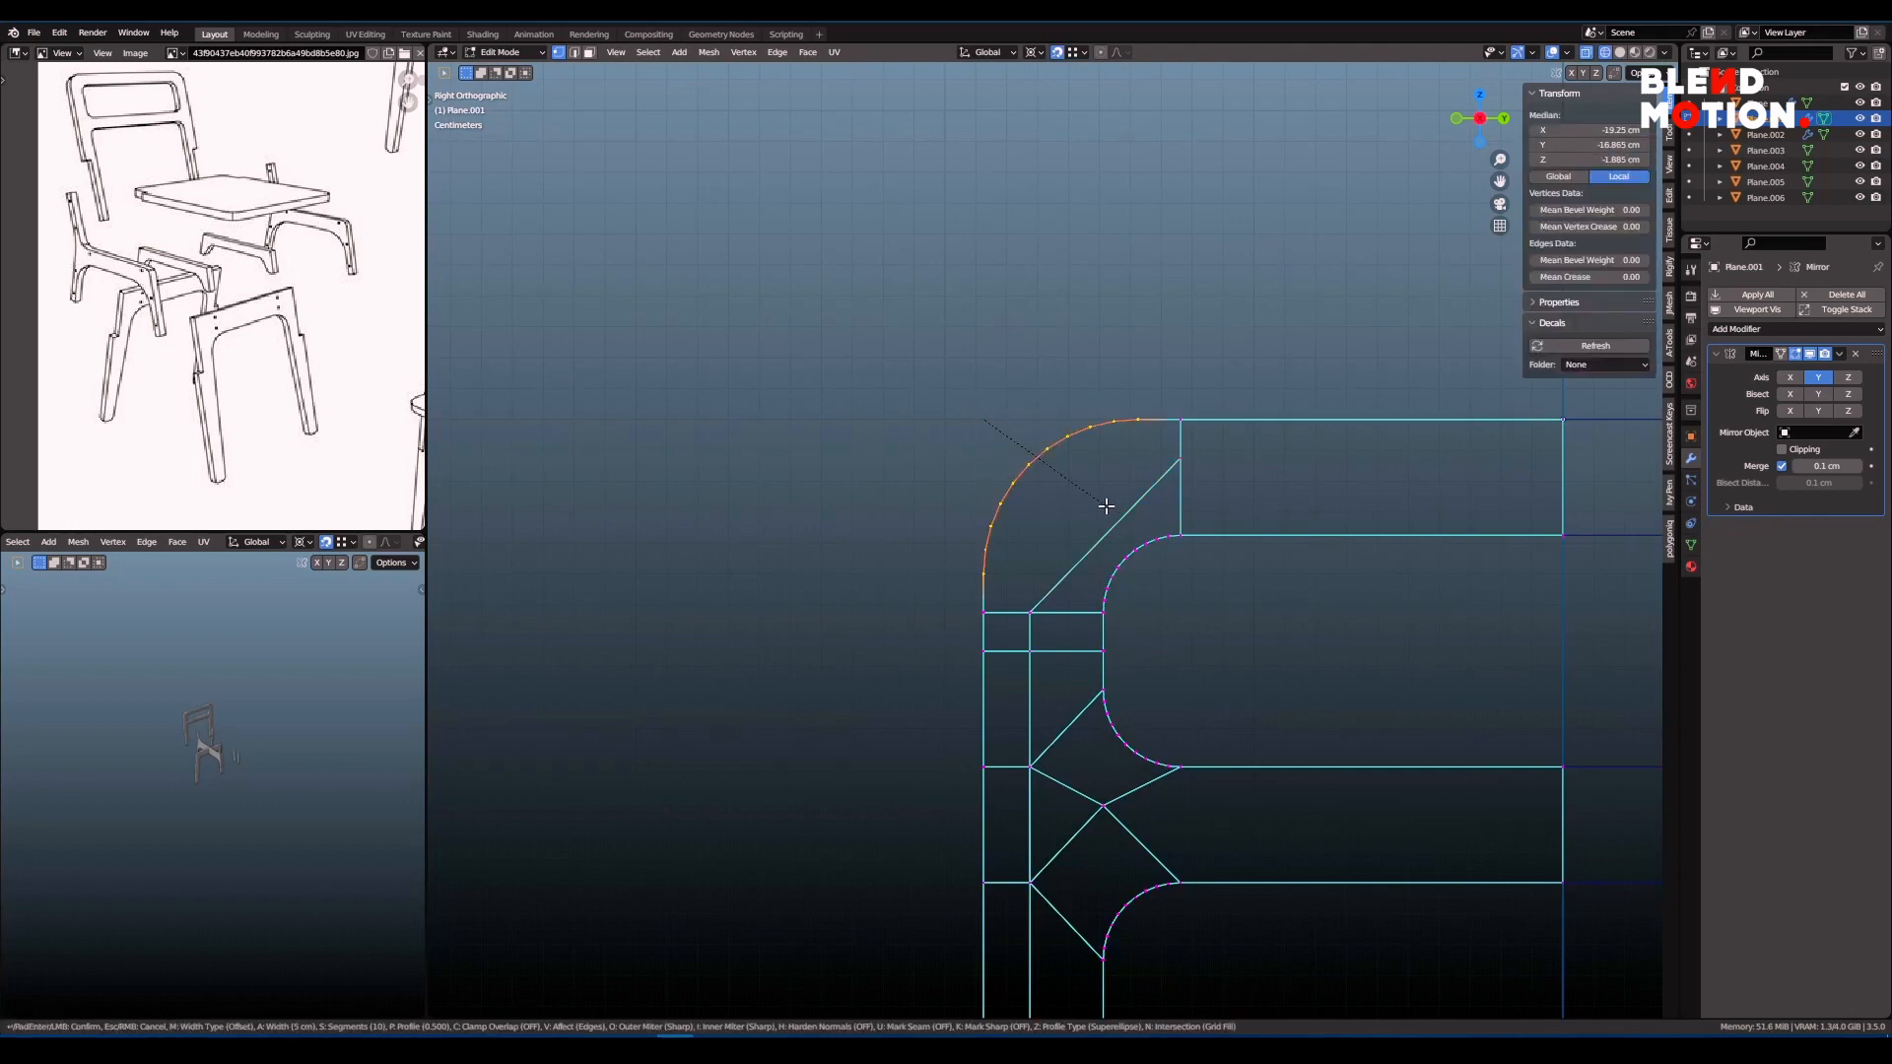
click(1107, 505)
scroll(1107, 505, down, 6)
mouse_move(1060, 549)
middle_down()
mouse_move(1146, 608)
mouse_move(1070, 512)
middle_up()
key(Tab)
- Examine how the cross frame's upright arm lines up with the backrest in side and front views
click(1069, 500)
key(grave)
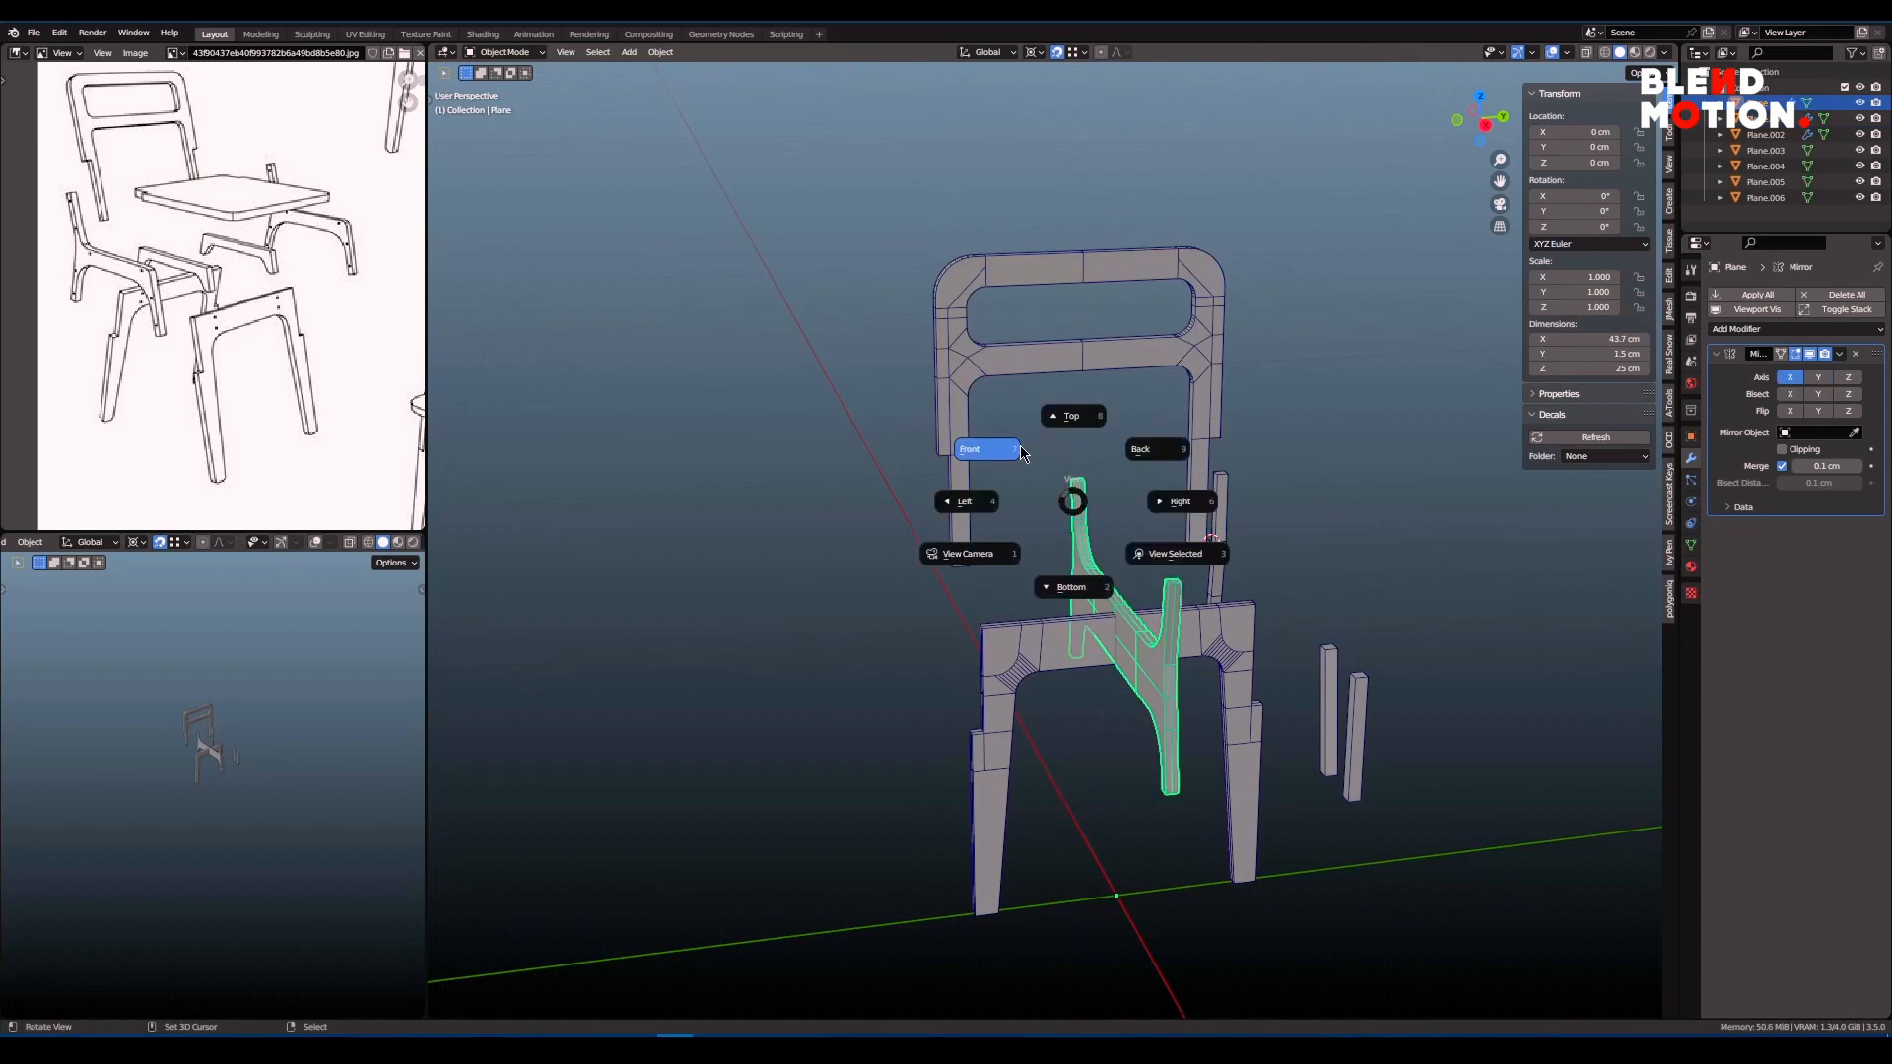
click(1139, 517)
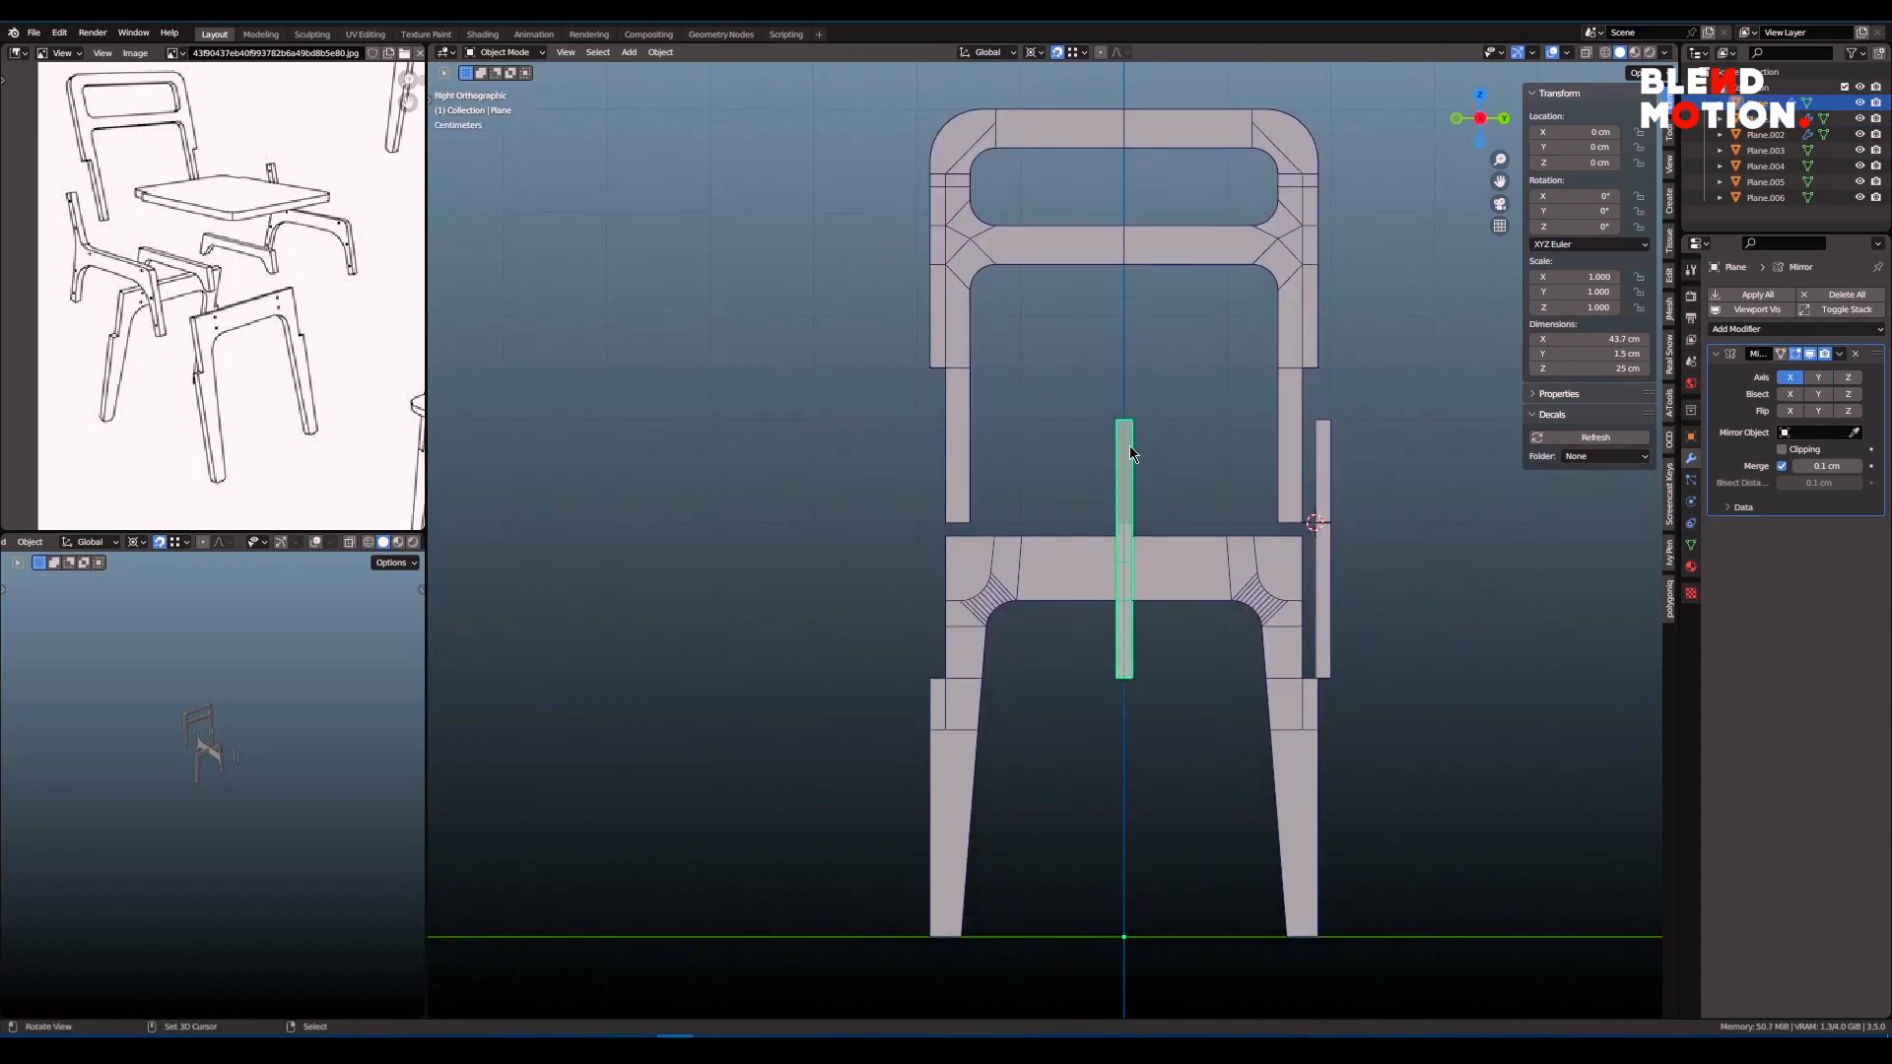
key(grave)
click(1096, 434)
key(grave)
click(1080, 444)
scroll(1080, 444, up, 1)
key(shift+z)
scroll(927, 404, up, 1)
shift+middle_drag(927, 404, 1010, 451)
scroll(1053, 473, up, 3)
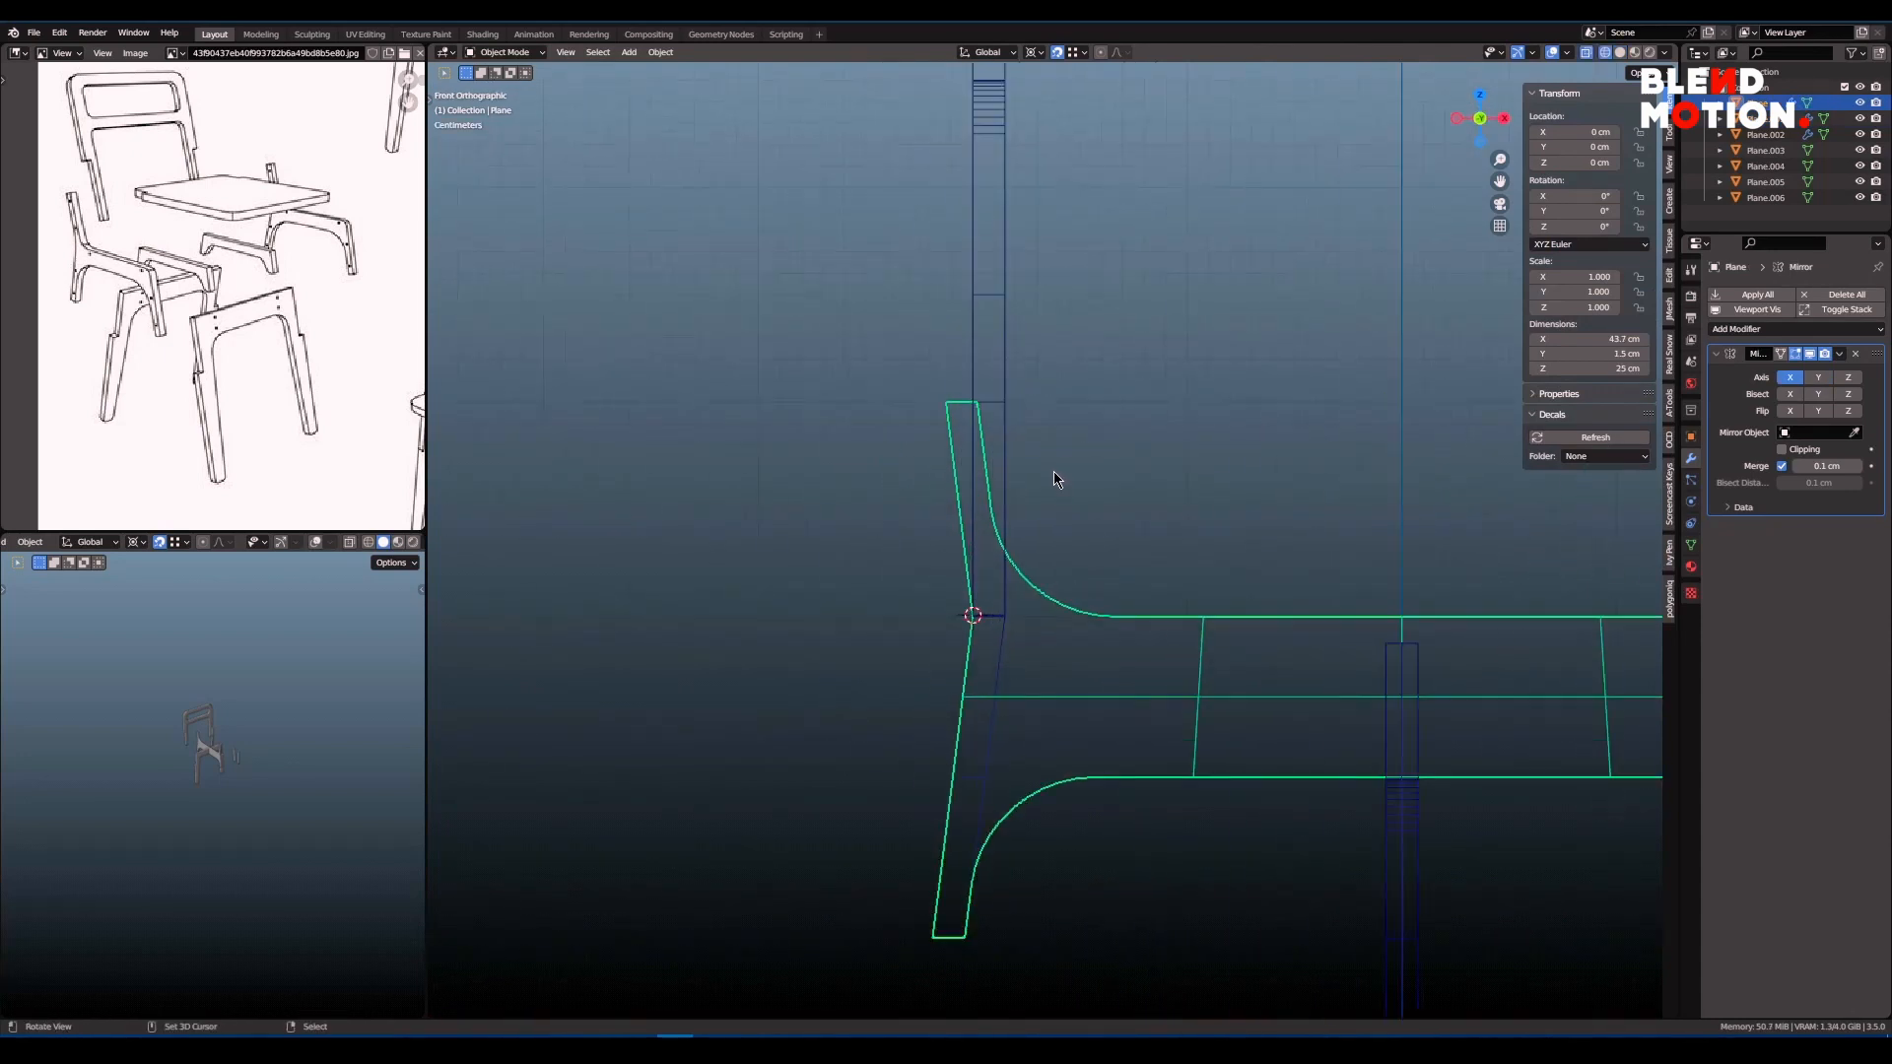
shift+middle_drag(921, 379, 963, 465)
- Rotate the backrest by about -7.4° on Y around its lower outer corner to match the cross frame's tilted arm
key(Tab)
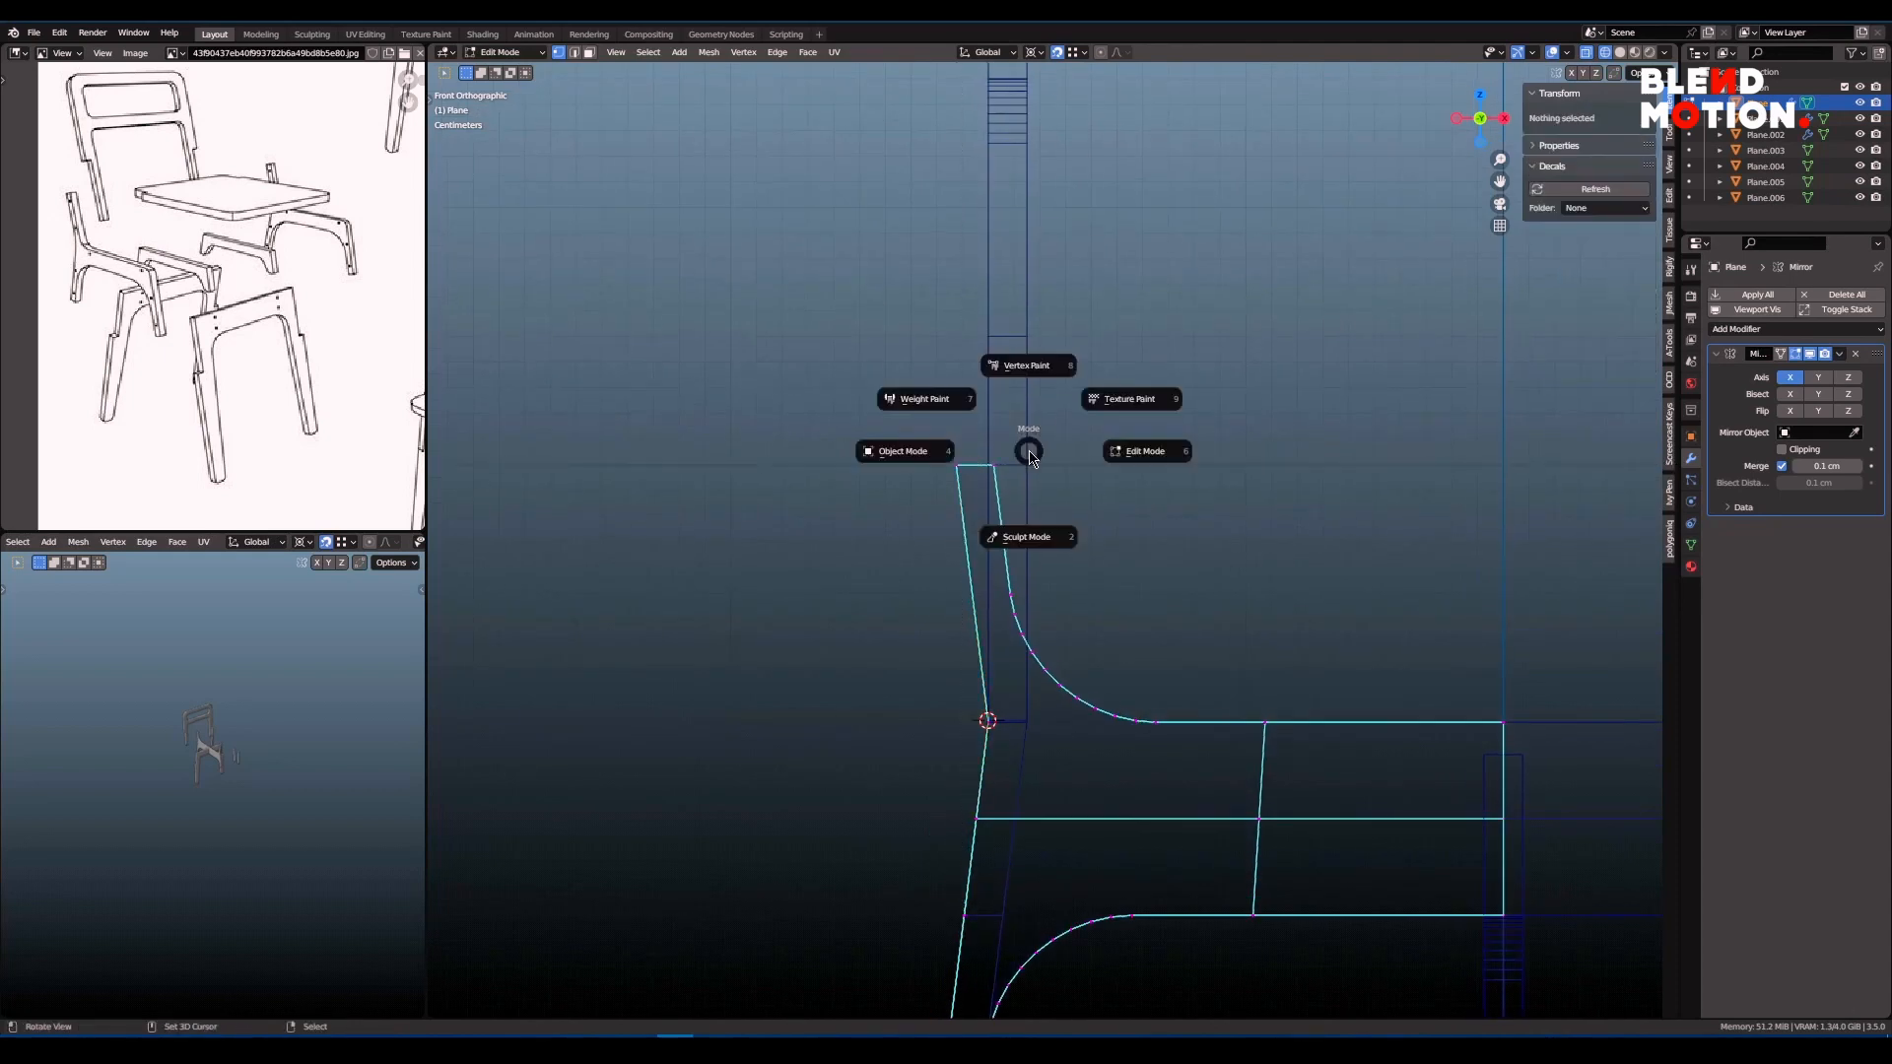
click(922, 452)
click(1029, 454)
key(r)
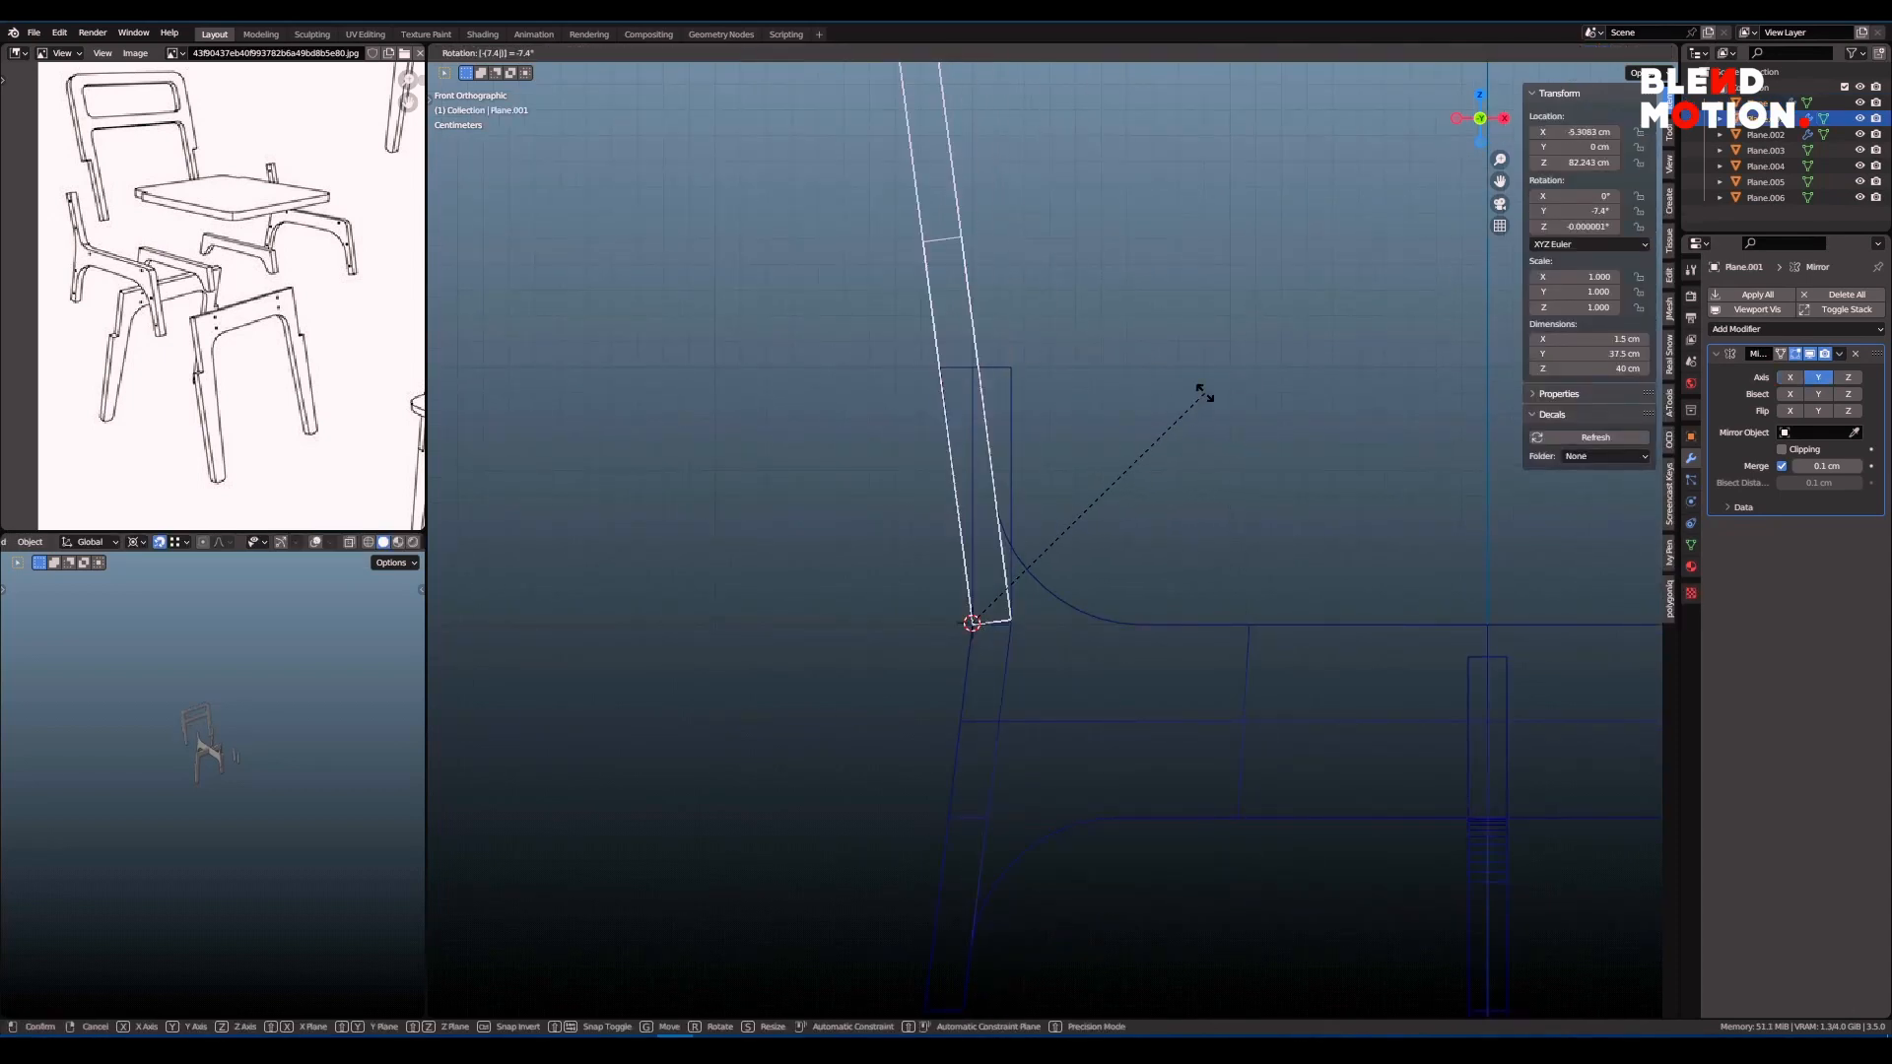
click(1104, 702)
- Extend the cross frame's rear upright arm by snapping its two upper corners to the backrest's stepped shoulder line
key(Tab)
scroll(992, 519, up, 3)
shift+middle_drag(970, 474, 1018, 562)
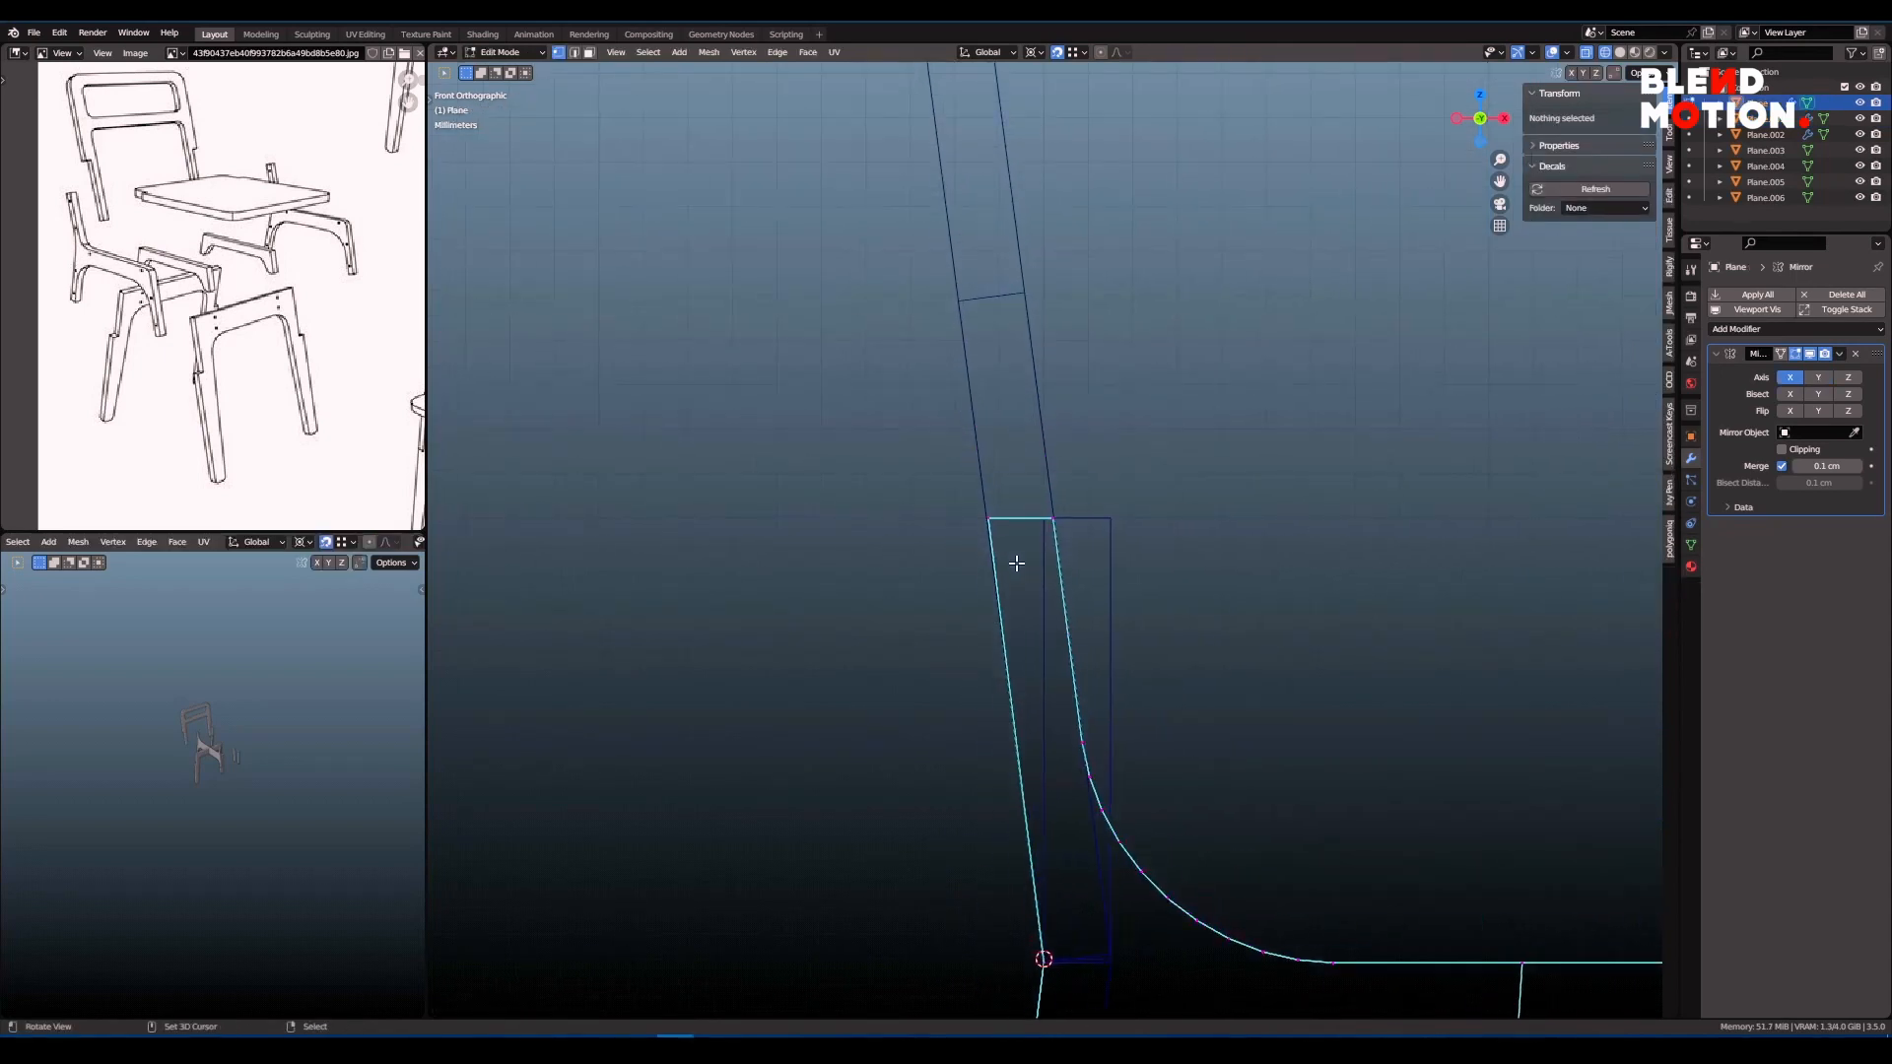
drag(1018, 562, 937, 446)
key(g)
key(z)
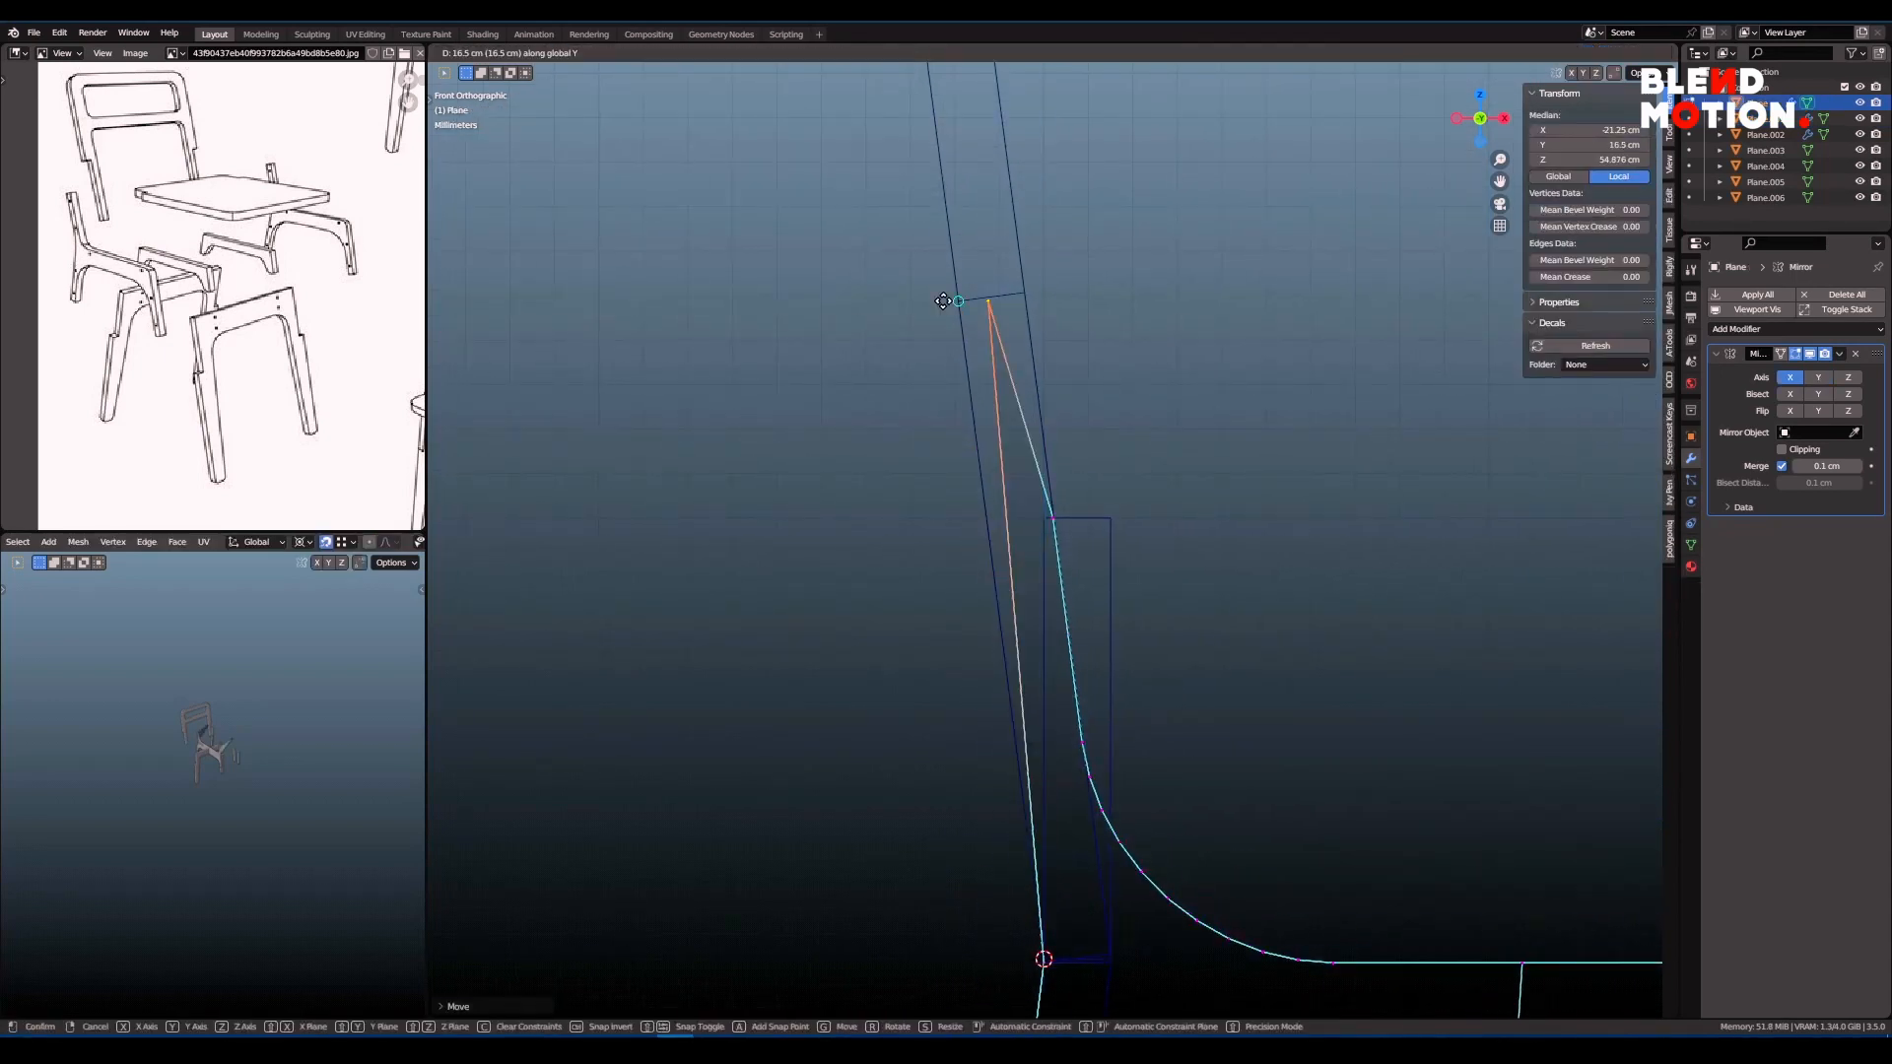
click(1053, 518)
key(c)
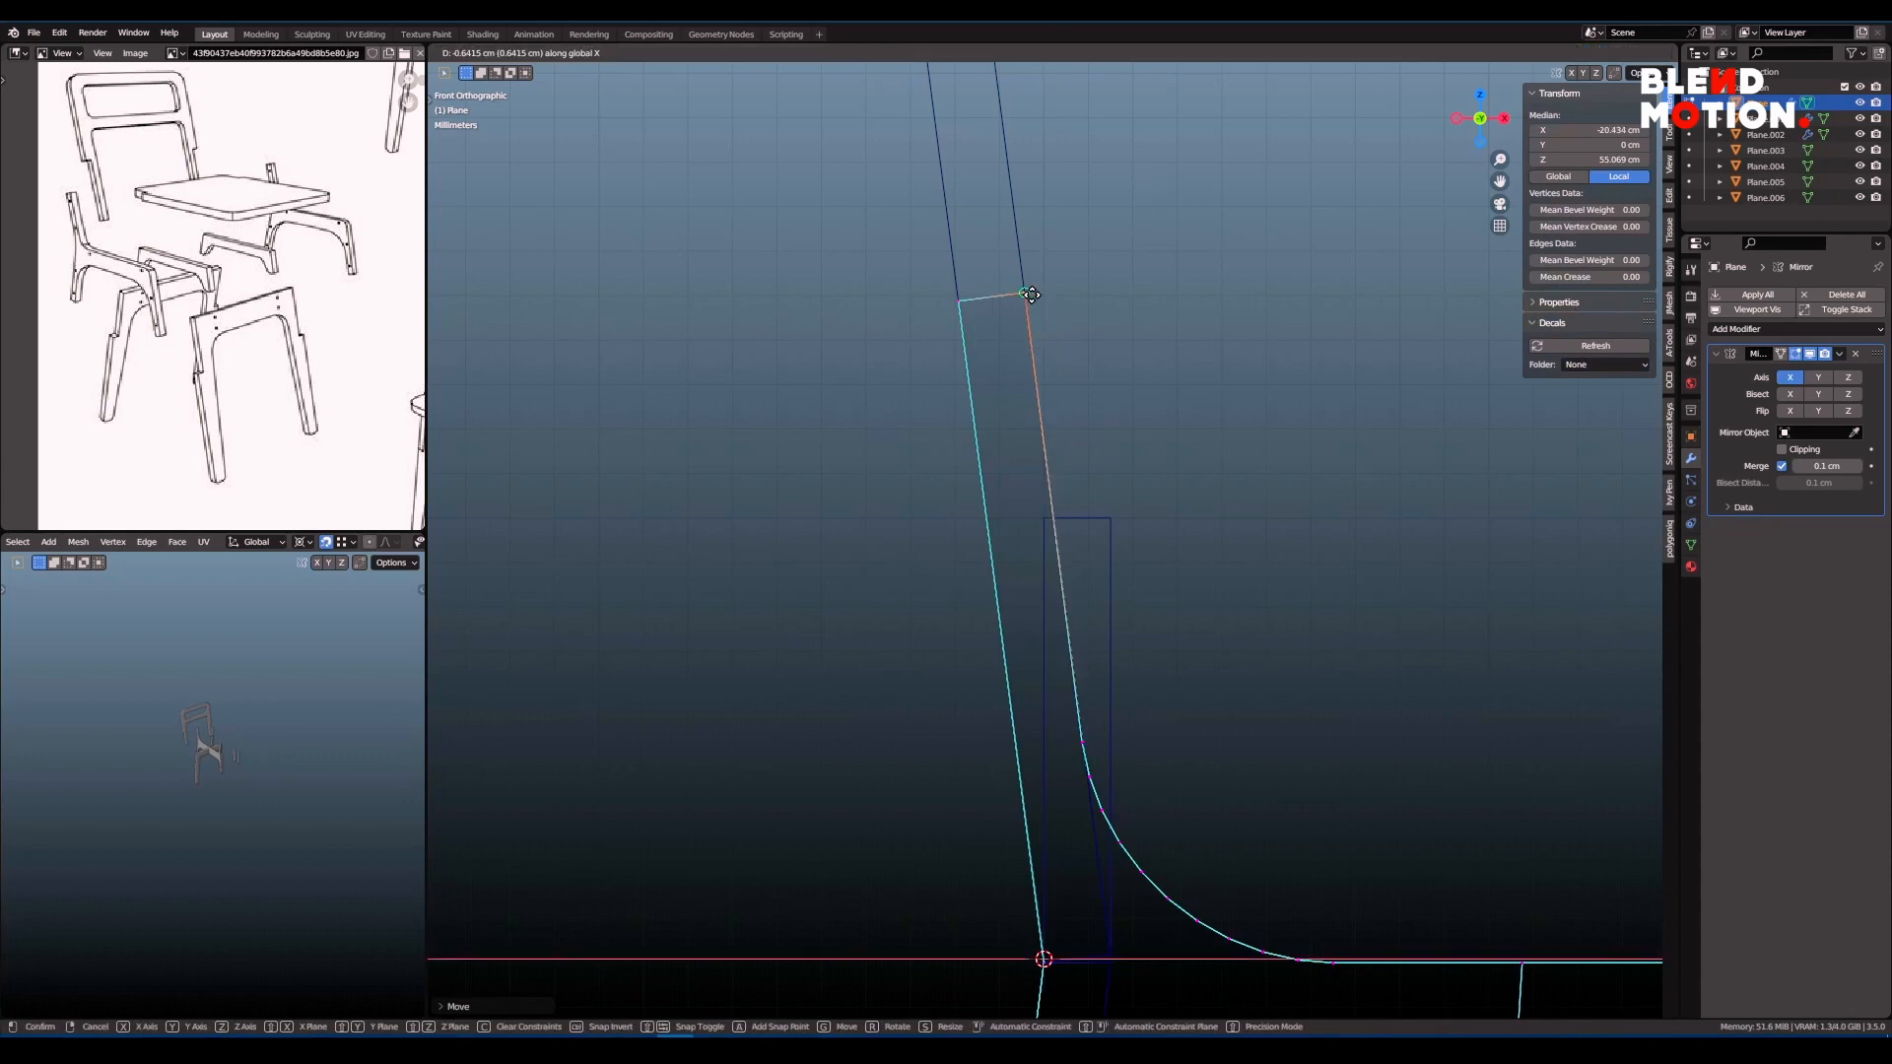
click(1031, 293)
- Apply the cross frame's Mirror modifier and reopen its mesh for editing
scroll(1144, 532, down, 9)
key(shift+z)
middle_drag(1145, 532, 1074, 562)
scroll(1133, 585, up, 1)
click(1037, 567)
click(1833, 370)
key(ctrl+Tab)
click(1187, 566)
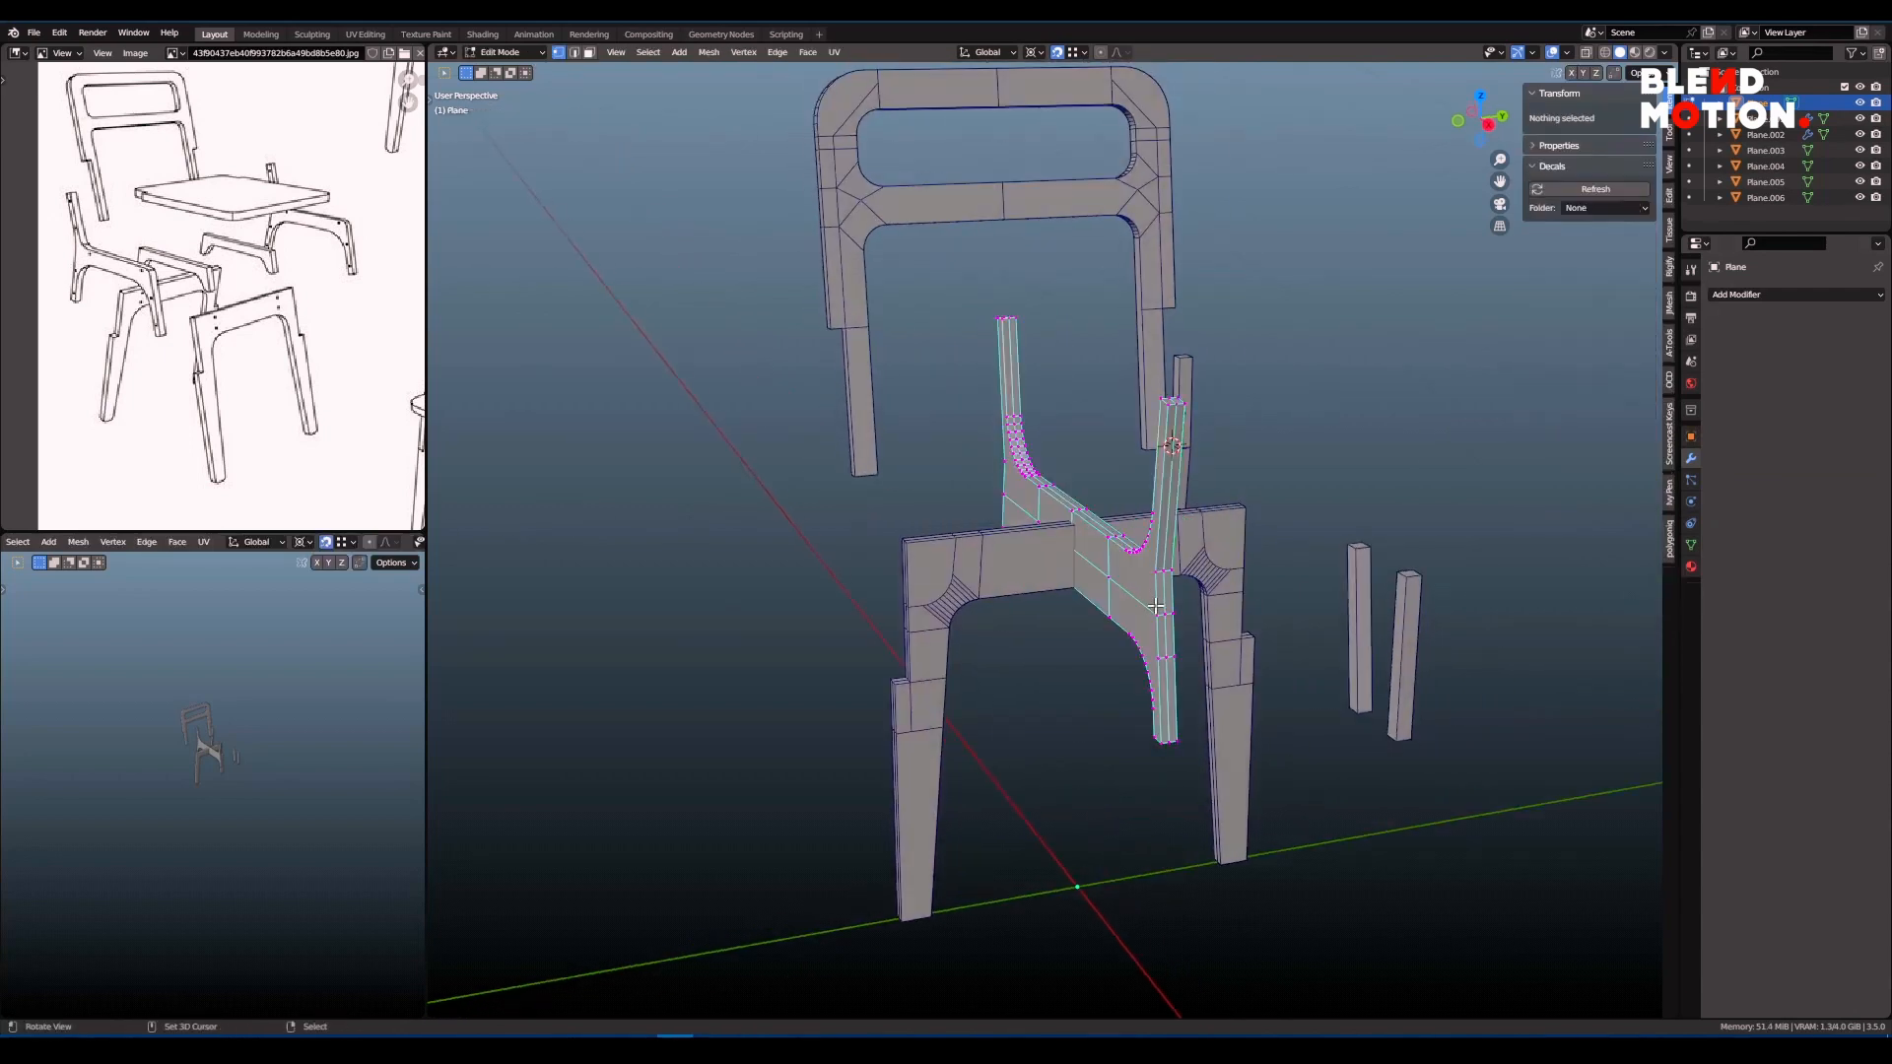
- Move the whole cross frame mesh along Y to -18 cm so it lines up with one side of the backrest
key(g)
key(x)
key(y)
click(826, 456)
shift+middle_drag(826, 456, 952, 581)
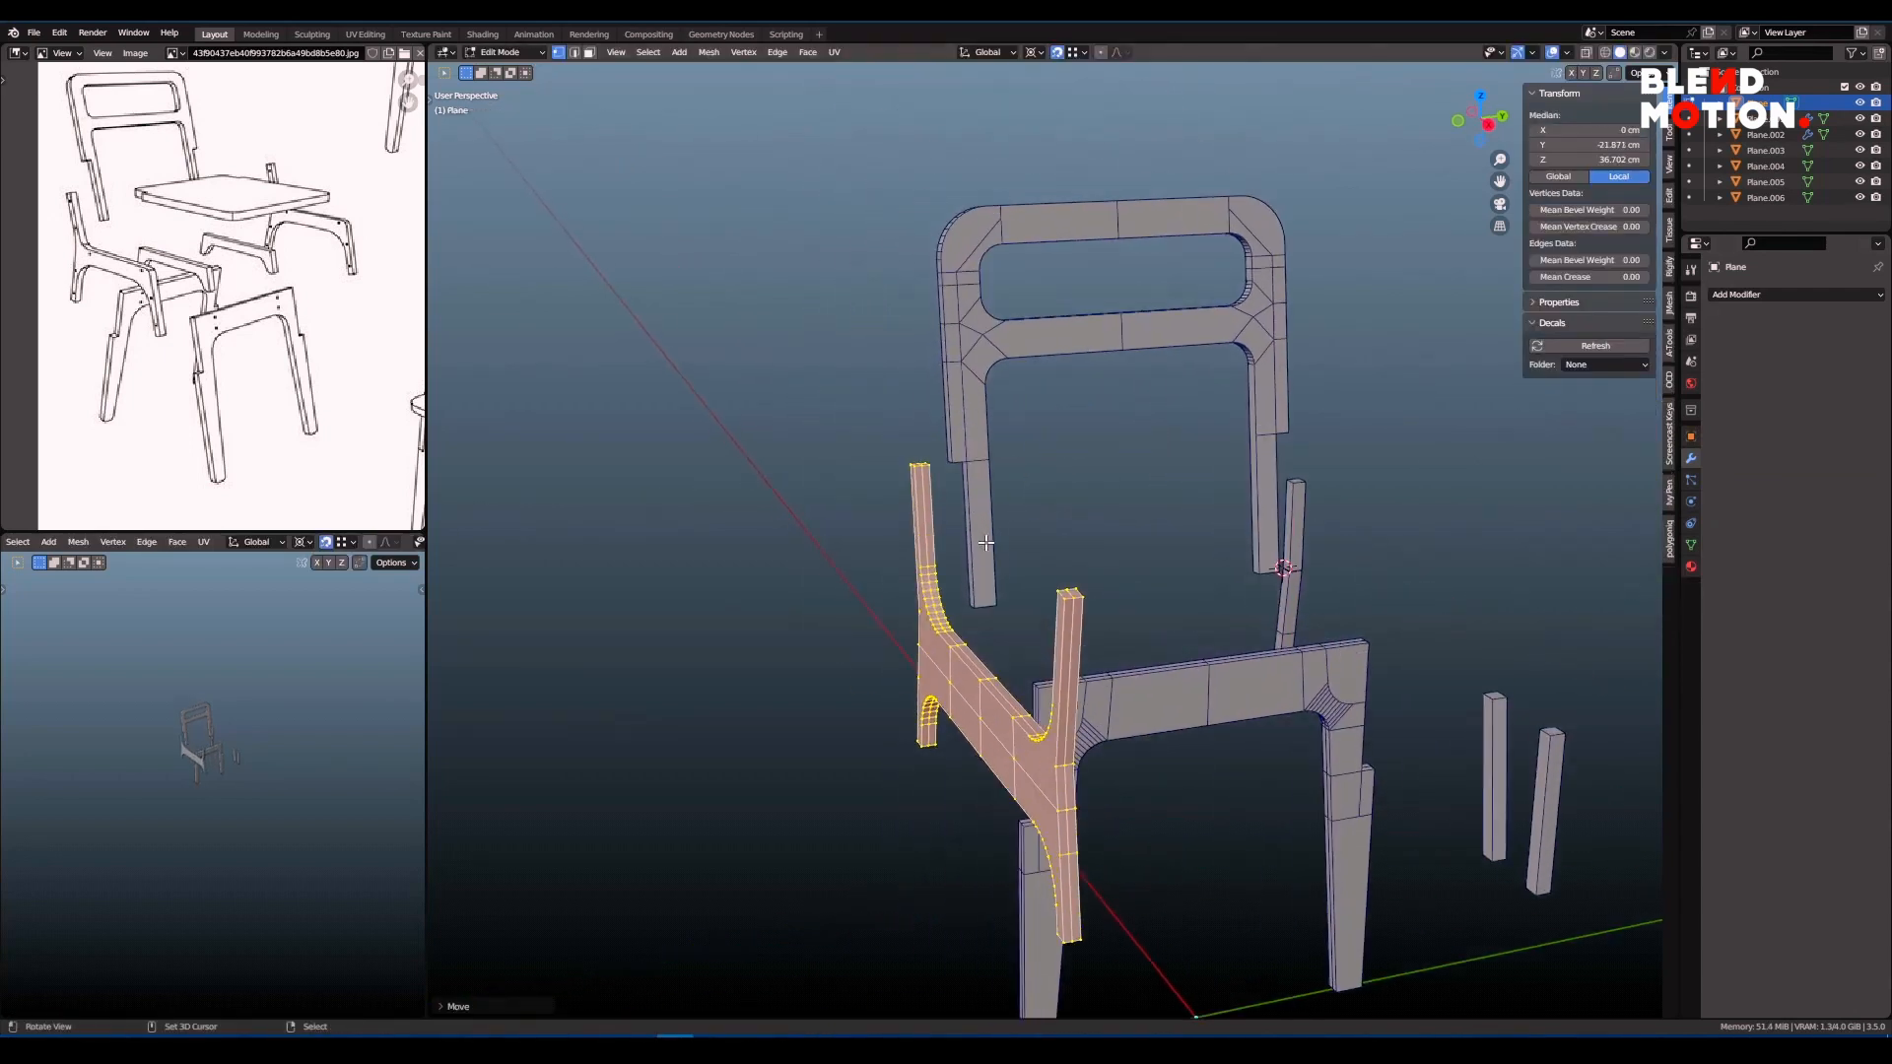
scroll(952, 572, up, 2)
key(g)
key(y)
click(936, 427)
- Add a Mirror modifier across the Y axis to the side frame and finish editing its mesh
scroll(941, 443, down, 3)
middle_drag(1094, 551, 1126, 554)
shift+middle_drag(1126, 554, 1048, 495)
key(space)
mouse_move(1048, 495)
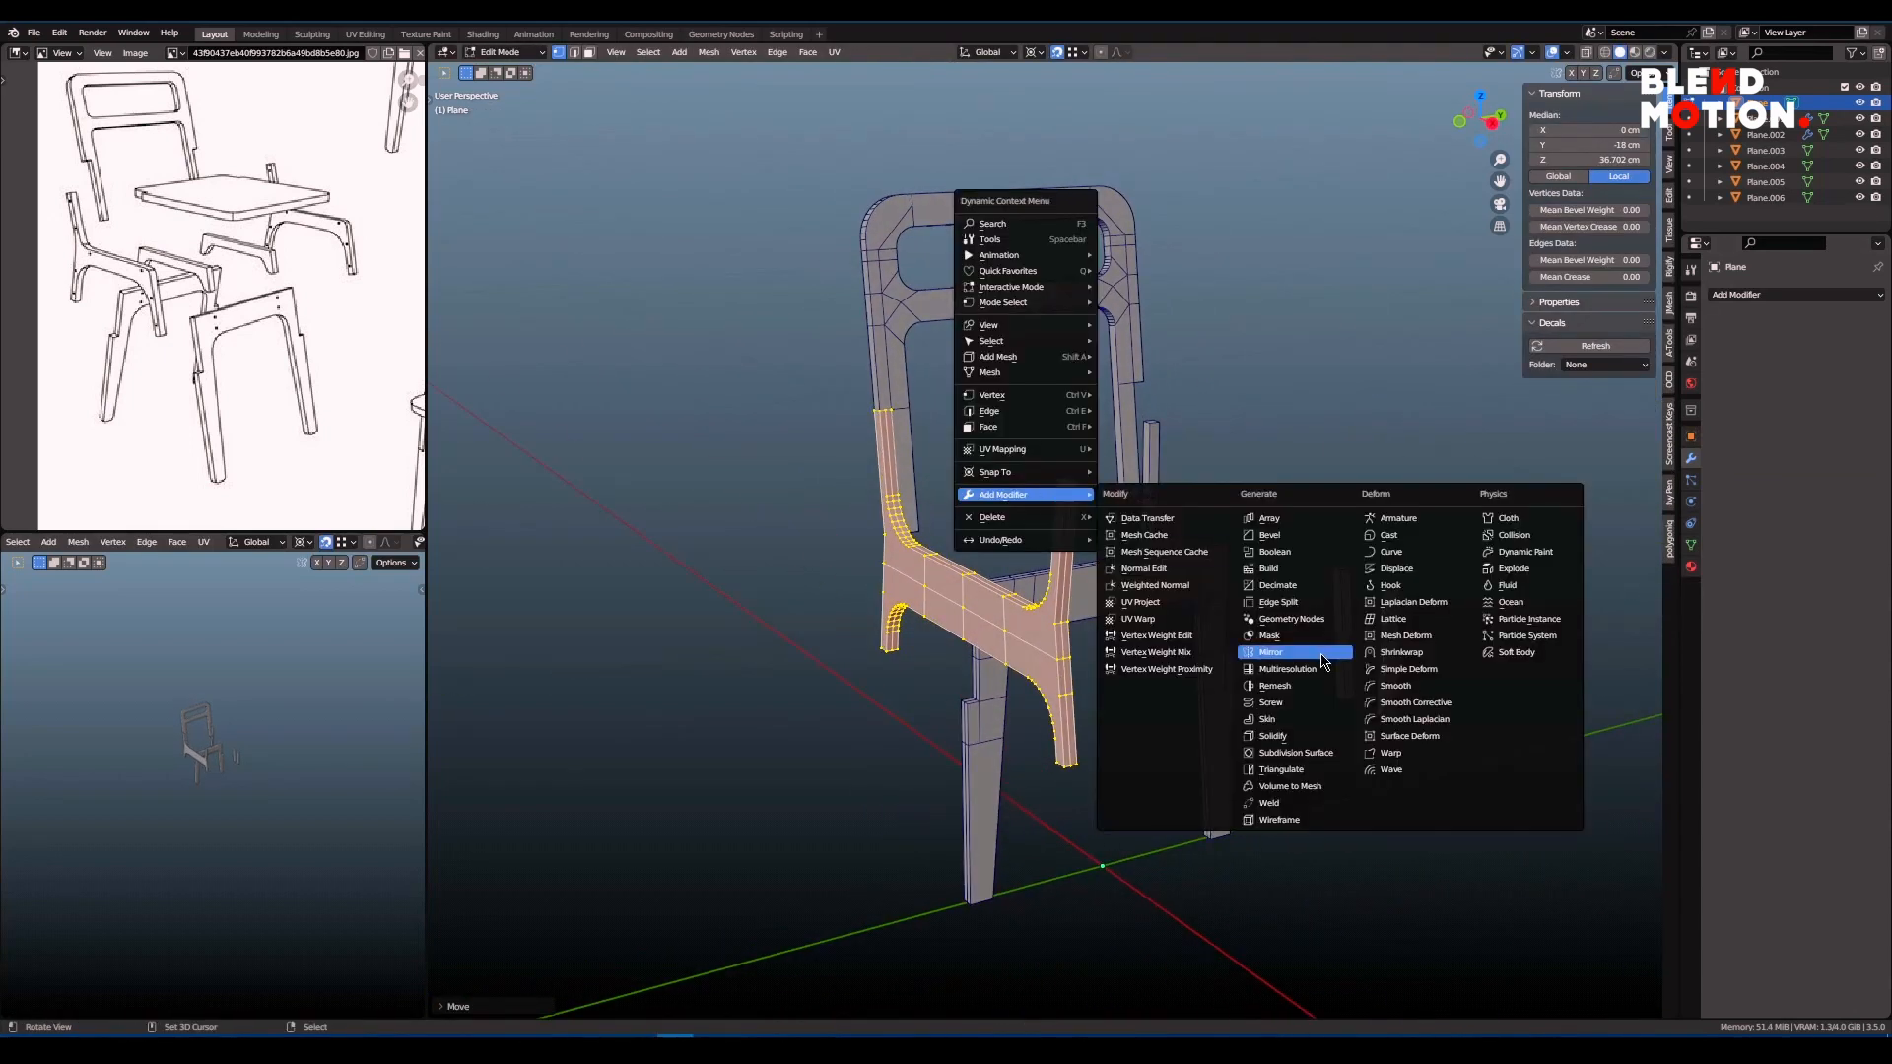
click(1321, 656)
middle_drag(1271, 581, 1179, 575)
middle_drag(1478, 671, 1297, 625)
key(ctrl+Tab)
click(1172, 625)
- Hide the loose guide bars standing around the chair frame
click(938, 666)
key(h)
click(999, 632)
key(h)
click(1249, 539)
key(h)
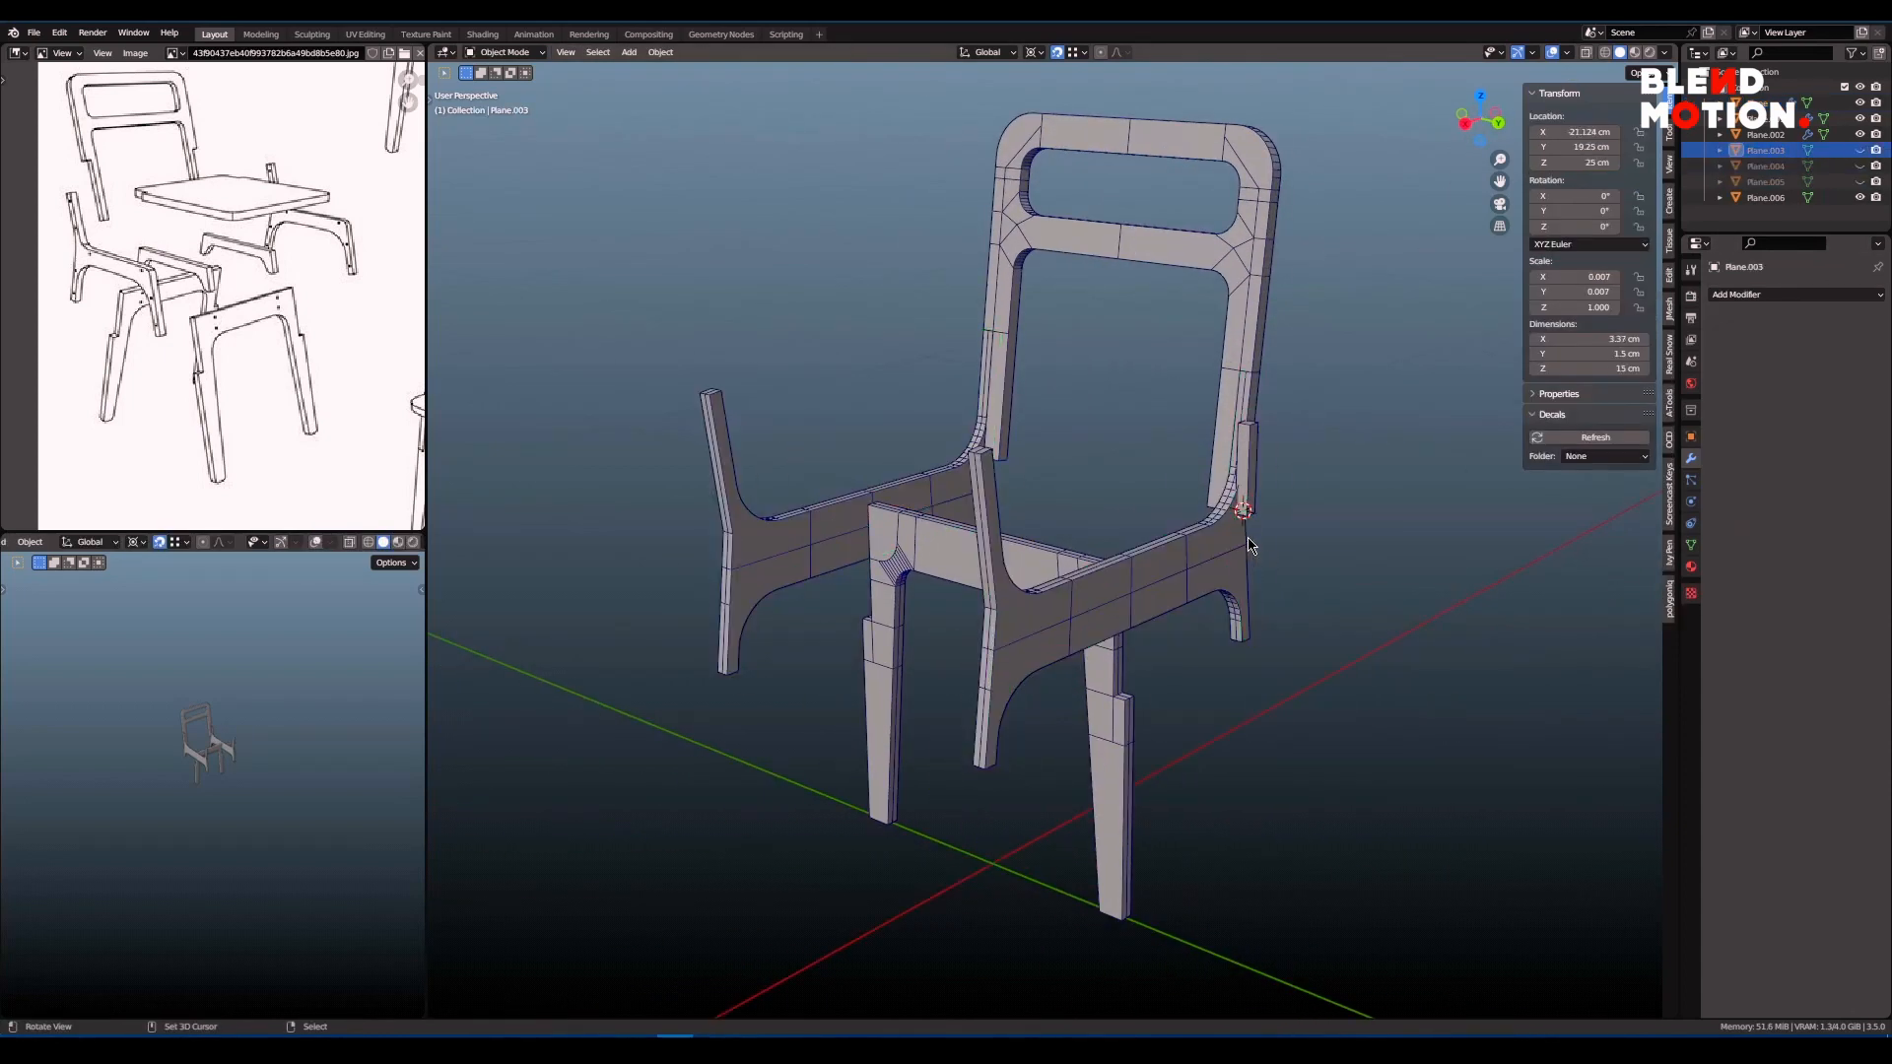
middle_drag(1172, 613, 1055, 604)
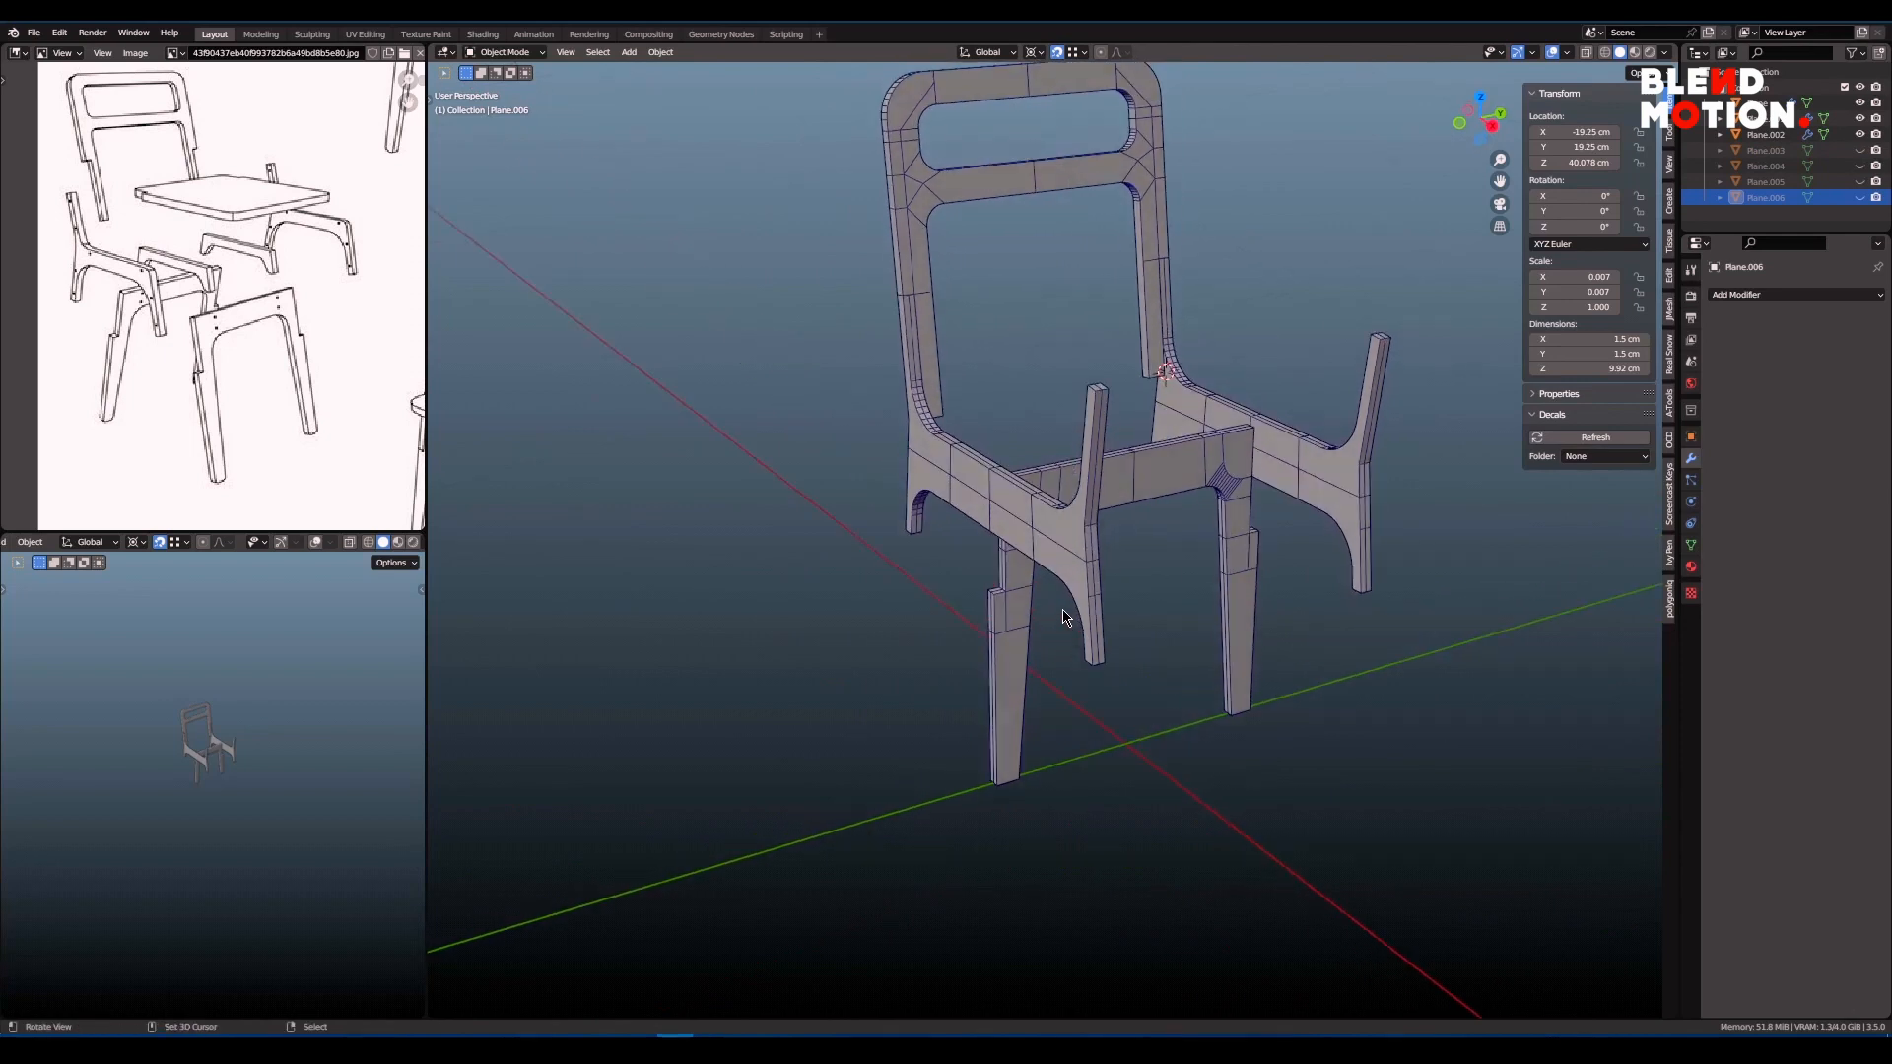
- Open the side frame's mesh for editing around the rounded corner of its front upright arm, with nothing selected
scroll(271, 348, down, 2)
mouse_move(271, 348)
middle_down()
mouse_move(246, 359)
mouse_move(294, 326)
middle_up()
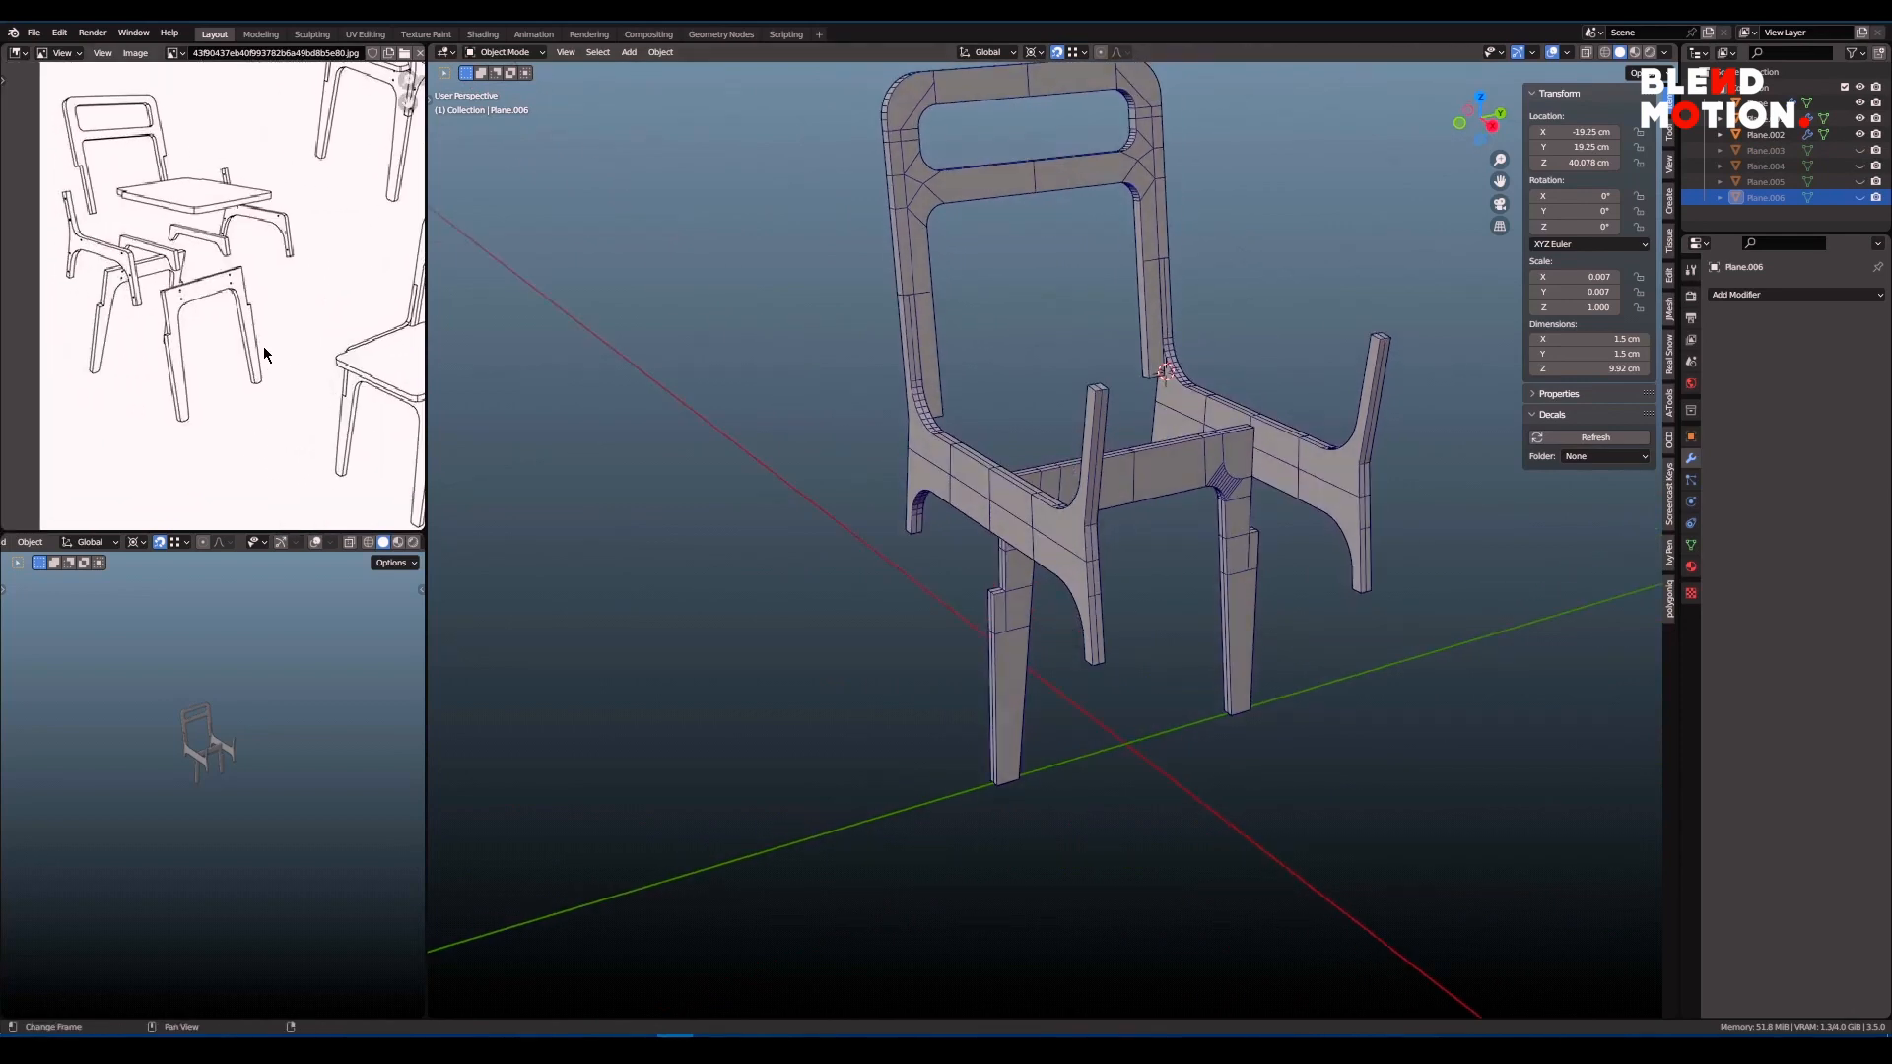
click(1032, 626)
key(KP_1)
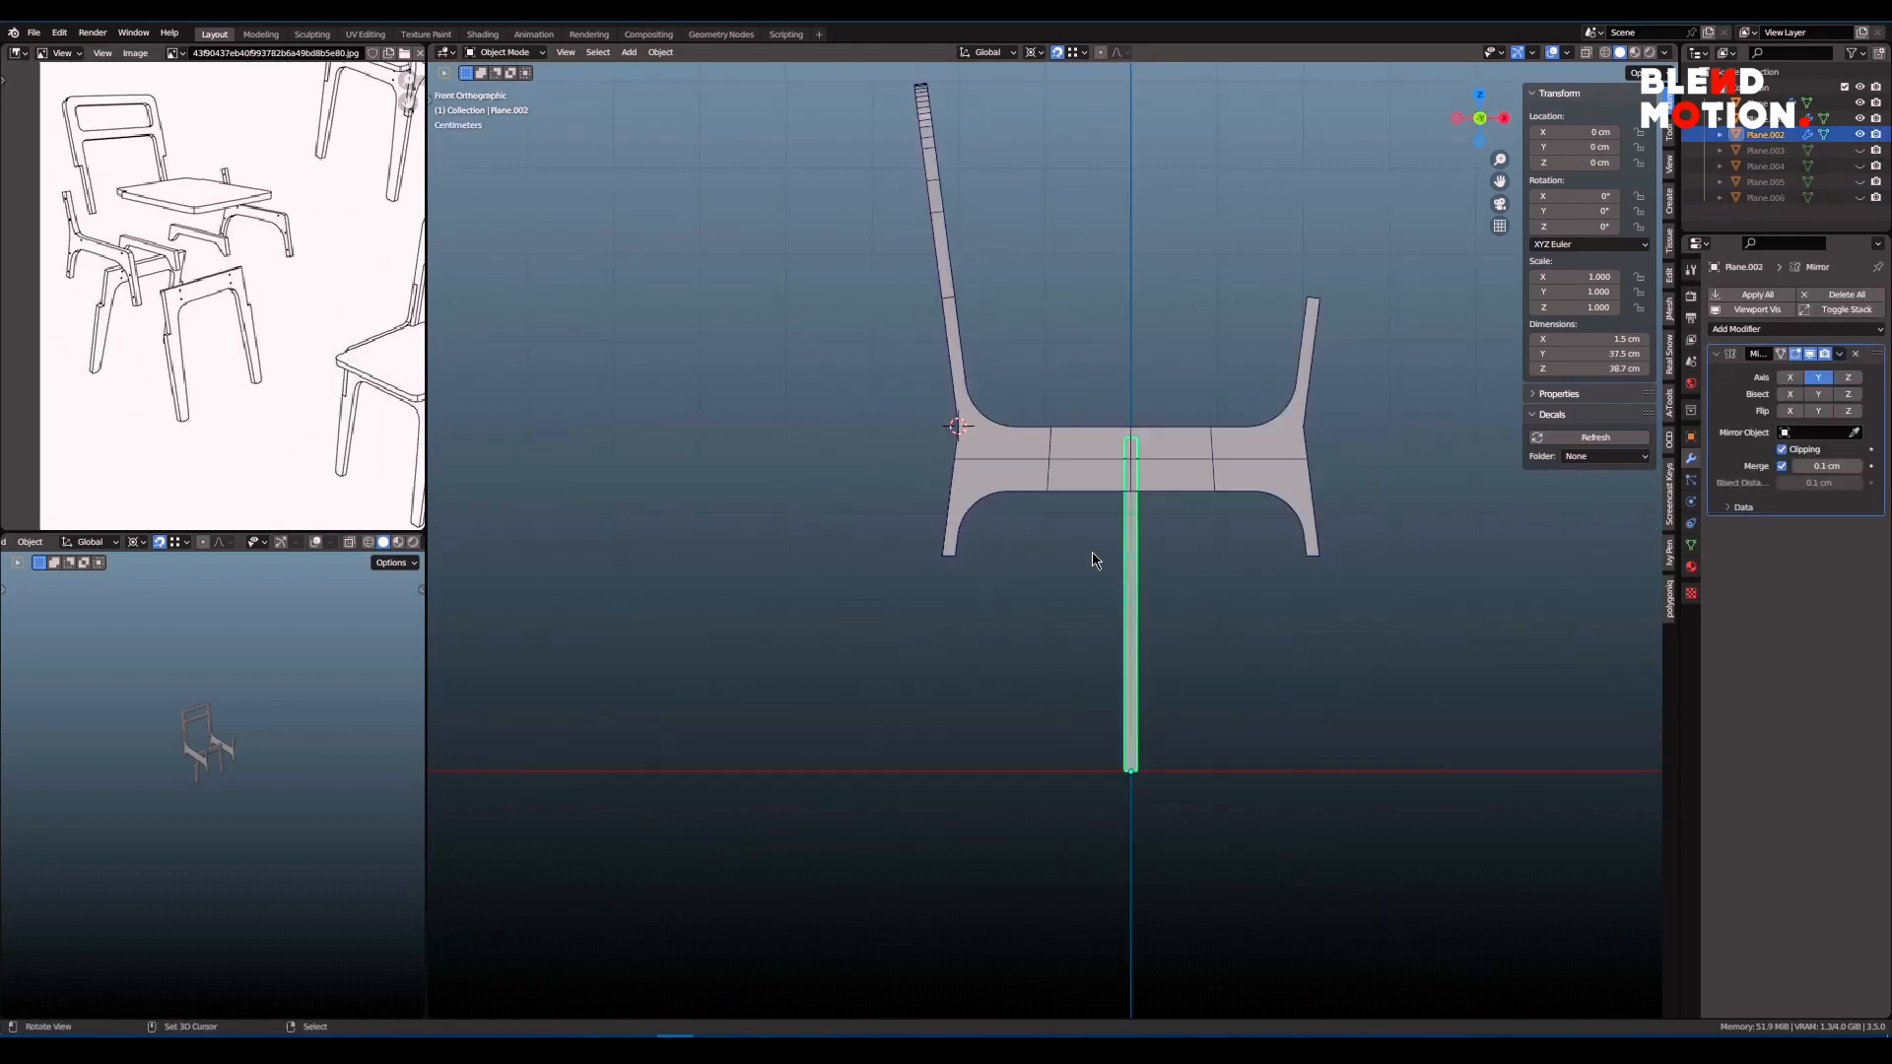
click(1243, 487)
key(Tab)
scroll(1243, 483, up, 5)
scroll(978, 585, up, 4)
mouse_move(1419, 406)
shift+middle_down()
mouse_move(978, 586)
mouse_move(1195, 625)
mouse_move(1072, 559)
shift+middle_up()
scroll(978, 585, down, 3)
key(shift+z)
key(alt+a)
key(shift+z)
- Dissolve the edges that form the rounded inner corner at the base of the side frame's front upright arm
alt+click(1043, 492)
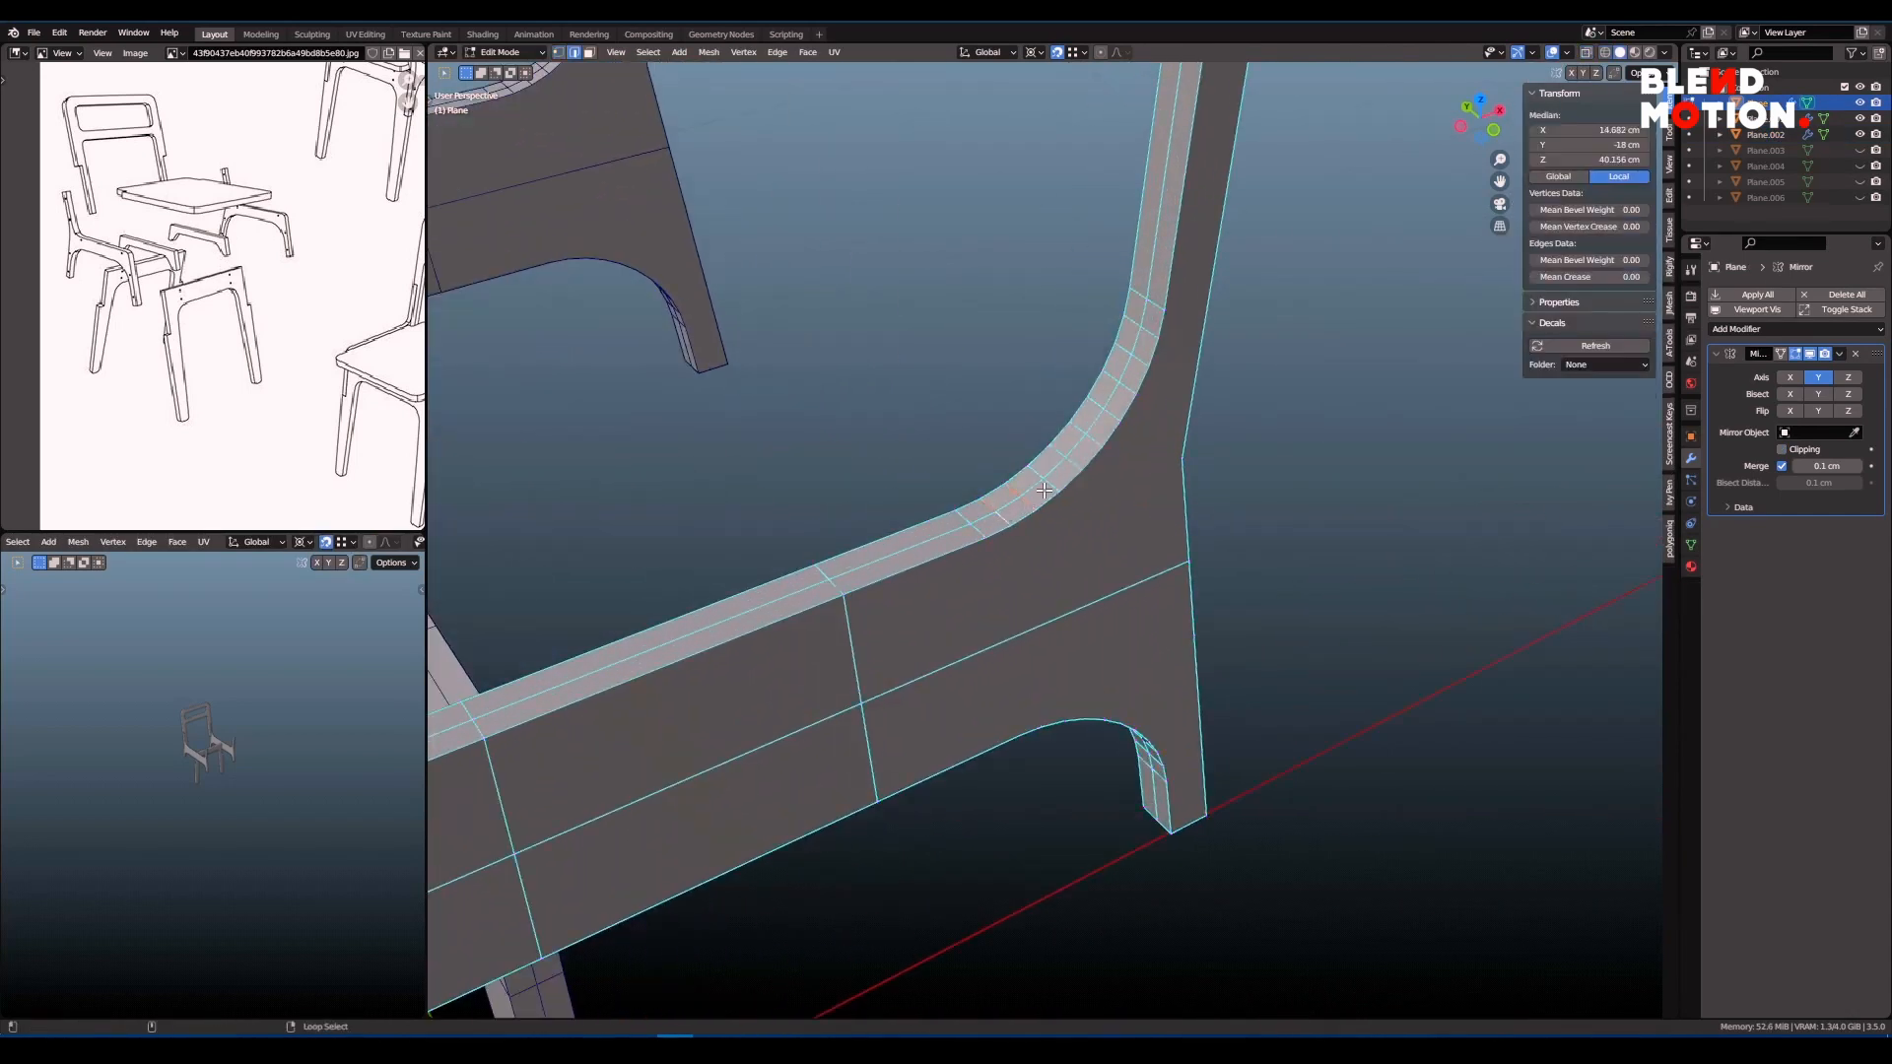
key(x)
alt+click(1111, 412)
key(x)
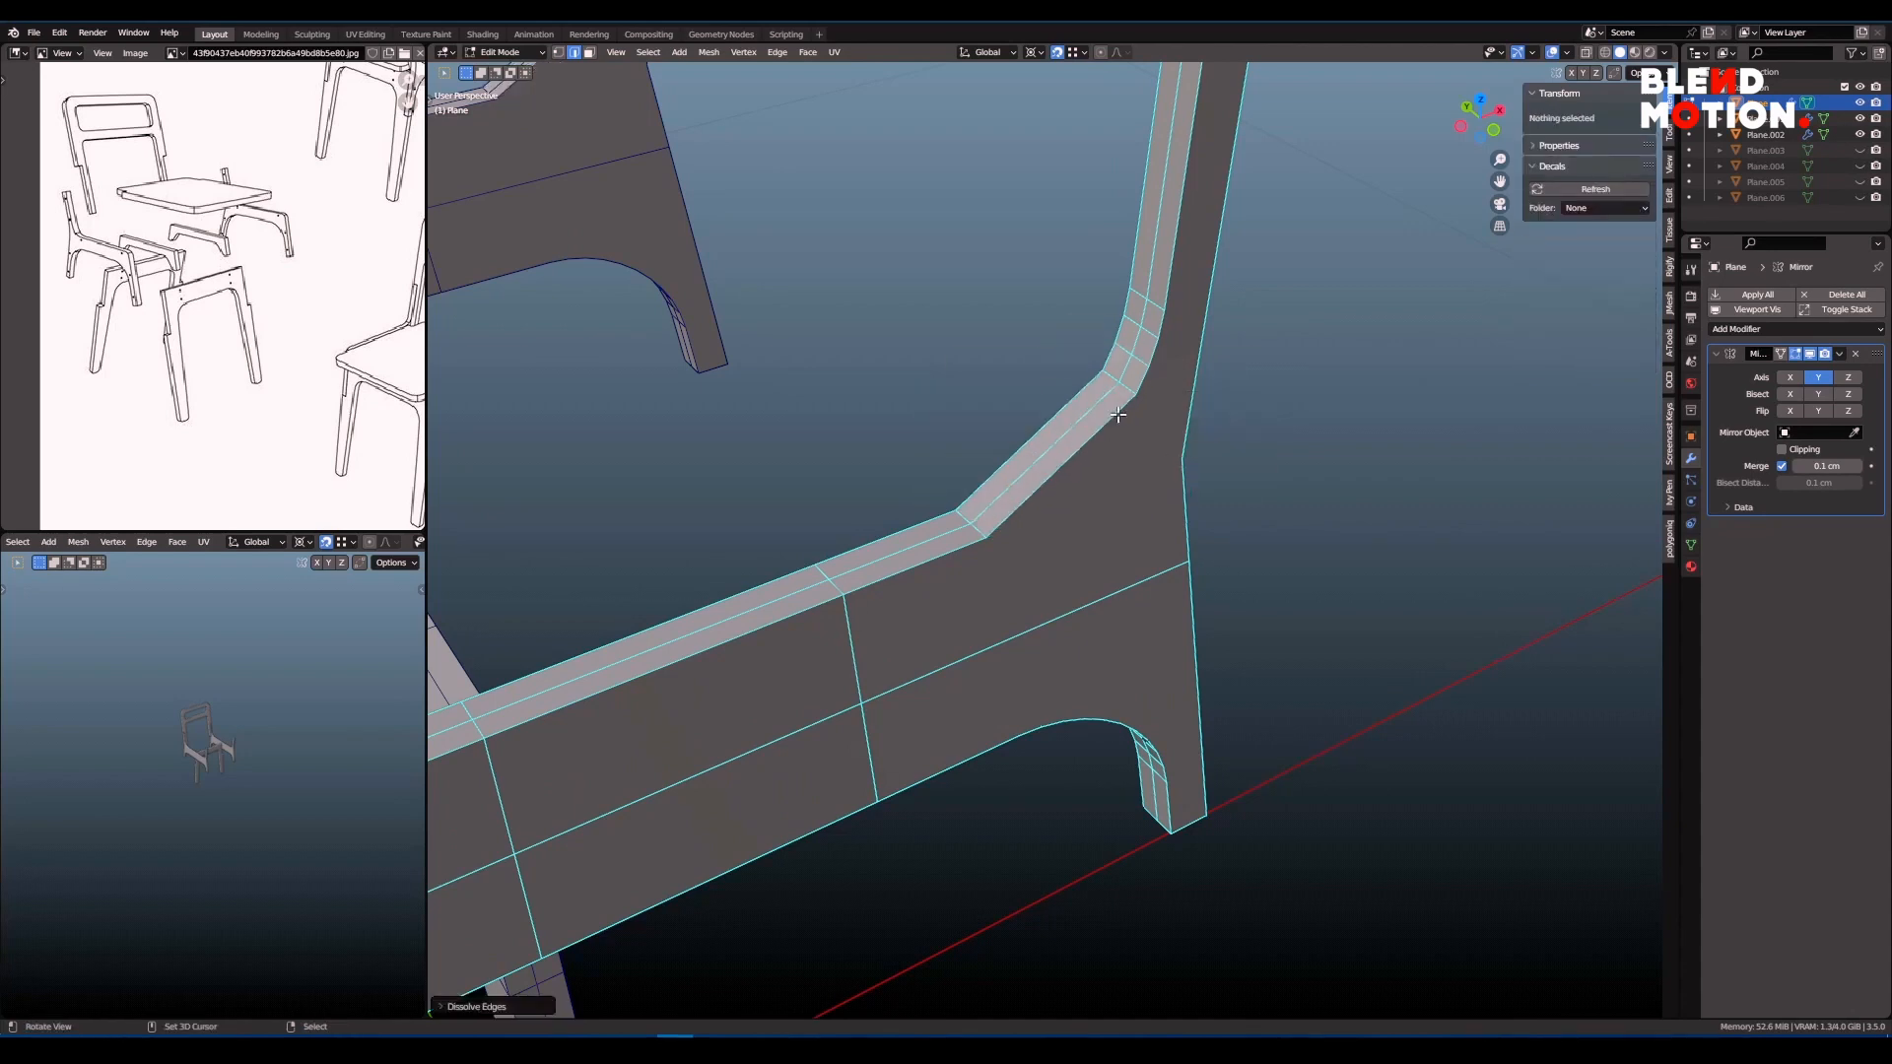
alt+click(1121, 385)
key(x)
shift+middle_drag(1135, 449, 1122, 550)
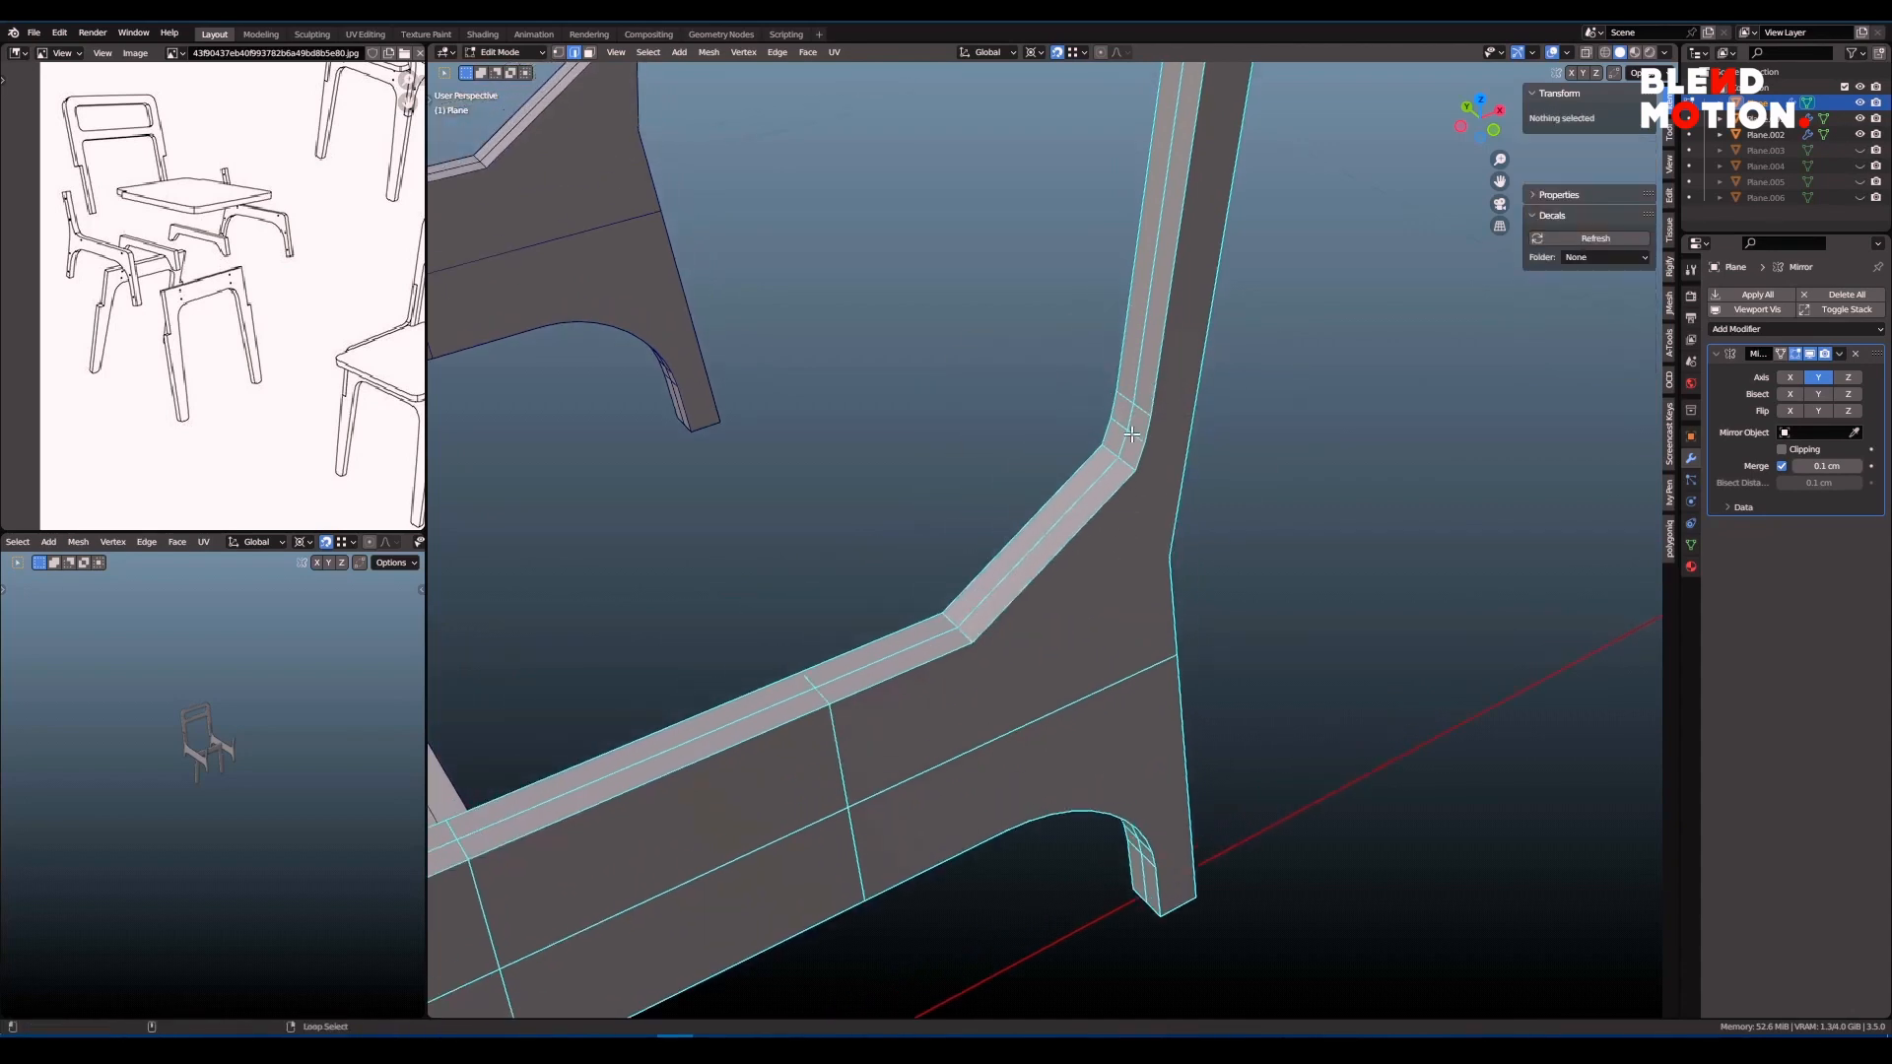
alt+click(1131, 434)
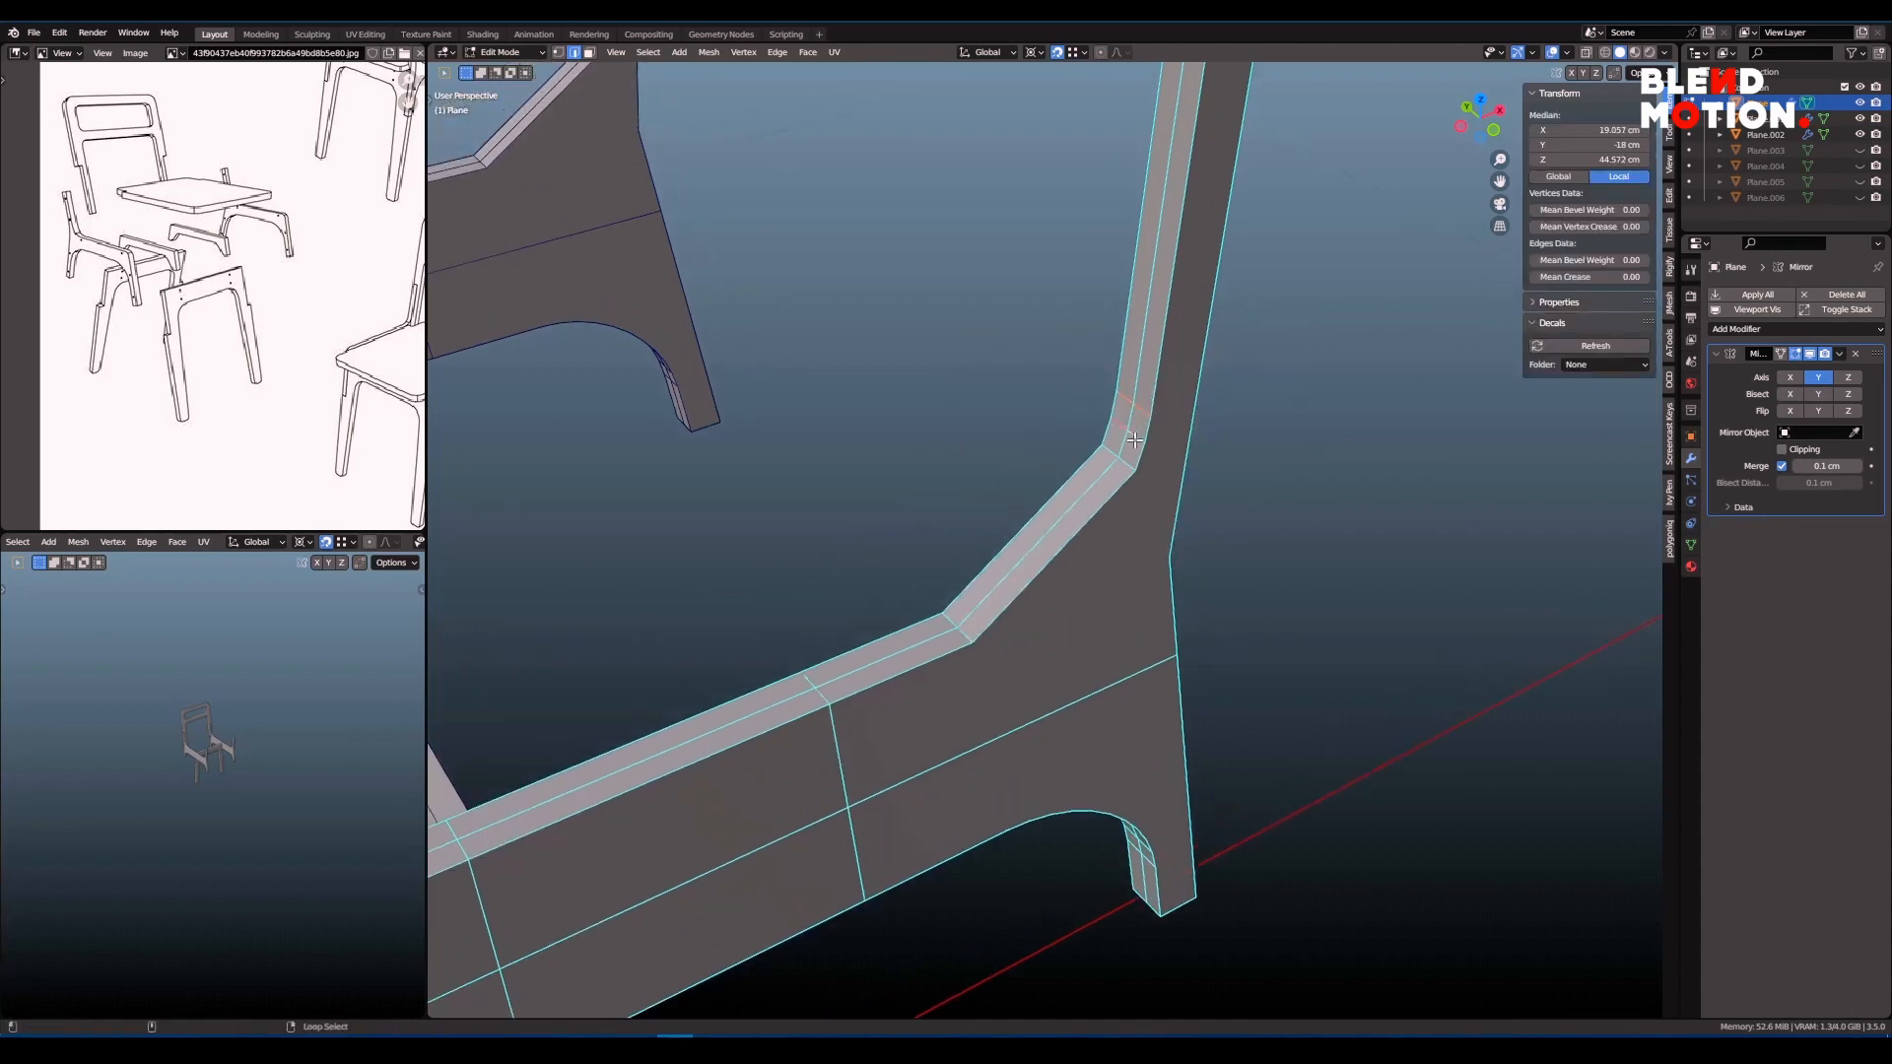
key(x)
scroll(1211, 568, up, 1)
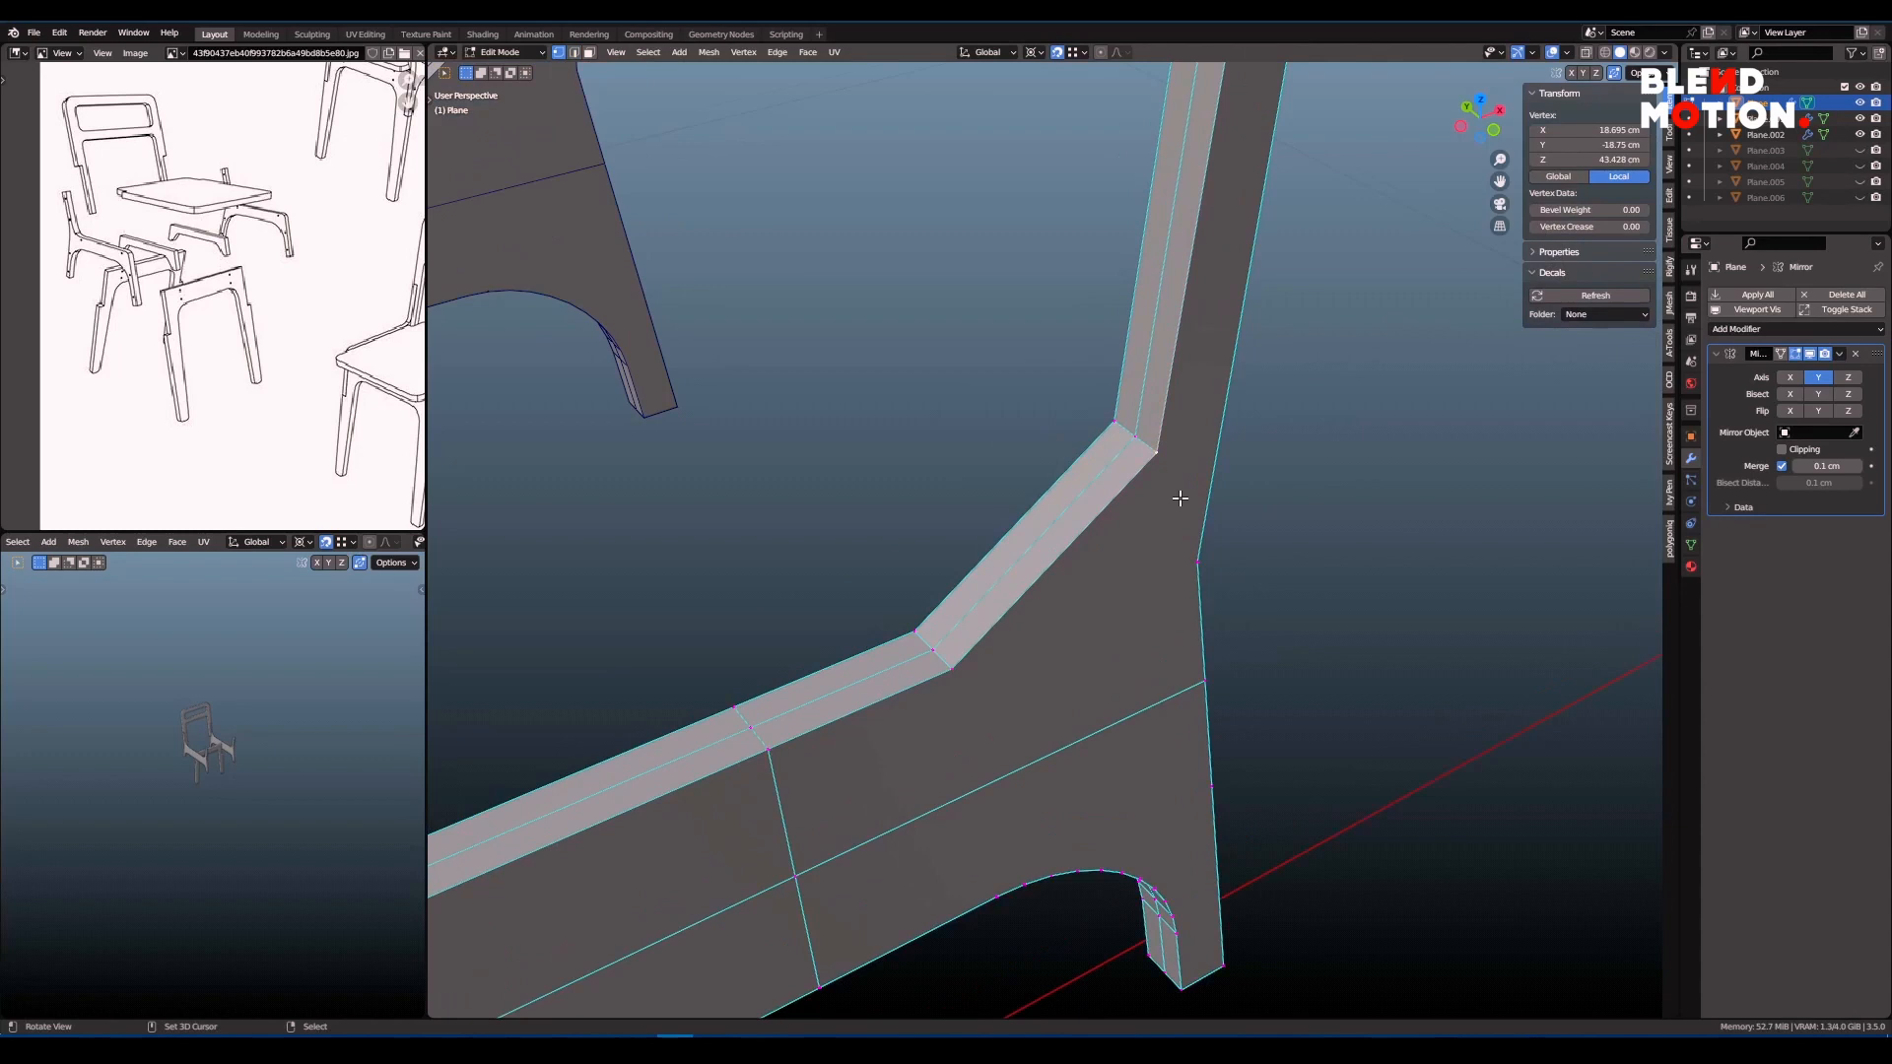
- Snap the inner corner vertices at the front arm's base onto the outer corner at X 20 cm, Z 40 cm
shift+middle_drag(1180, 499, 1153, 435)
key(g)
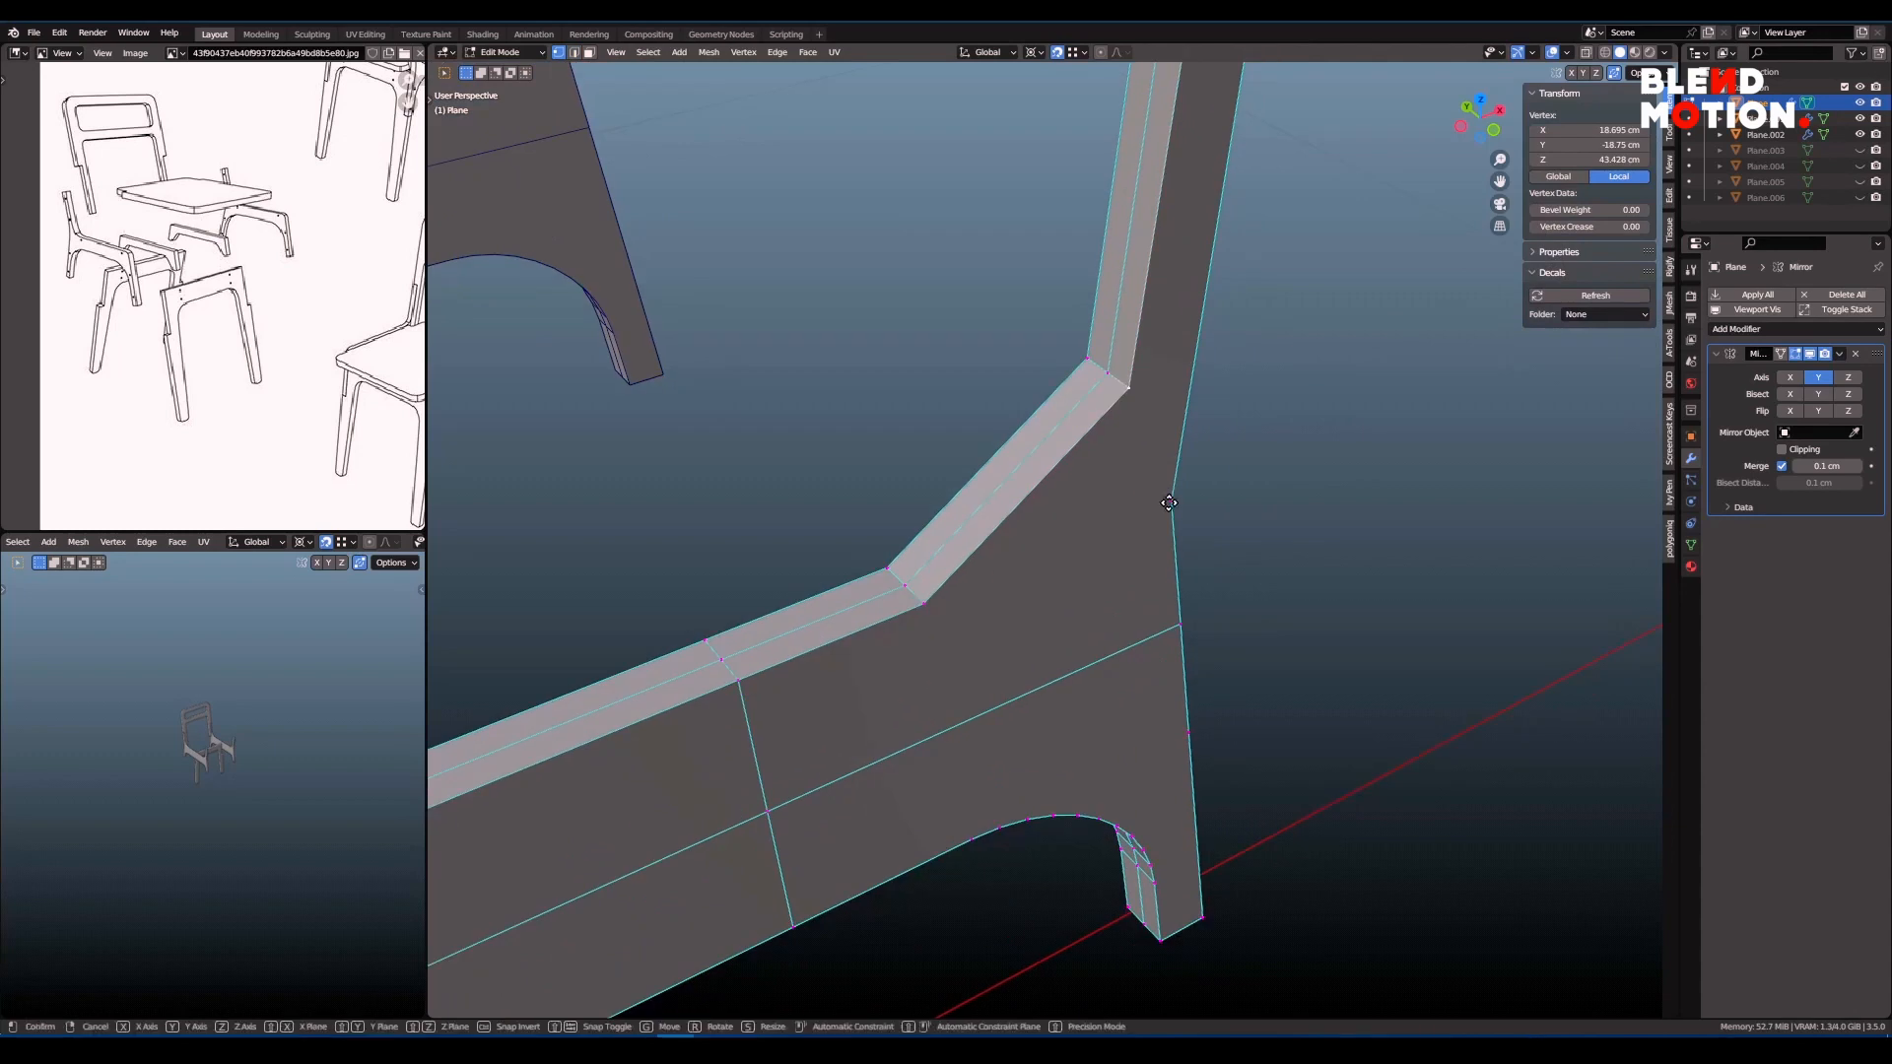
click(1172, 500)
click(1088, 360)
key(shift+z)
key(g)
click(1151, 484)
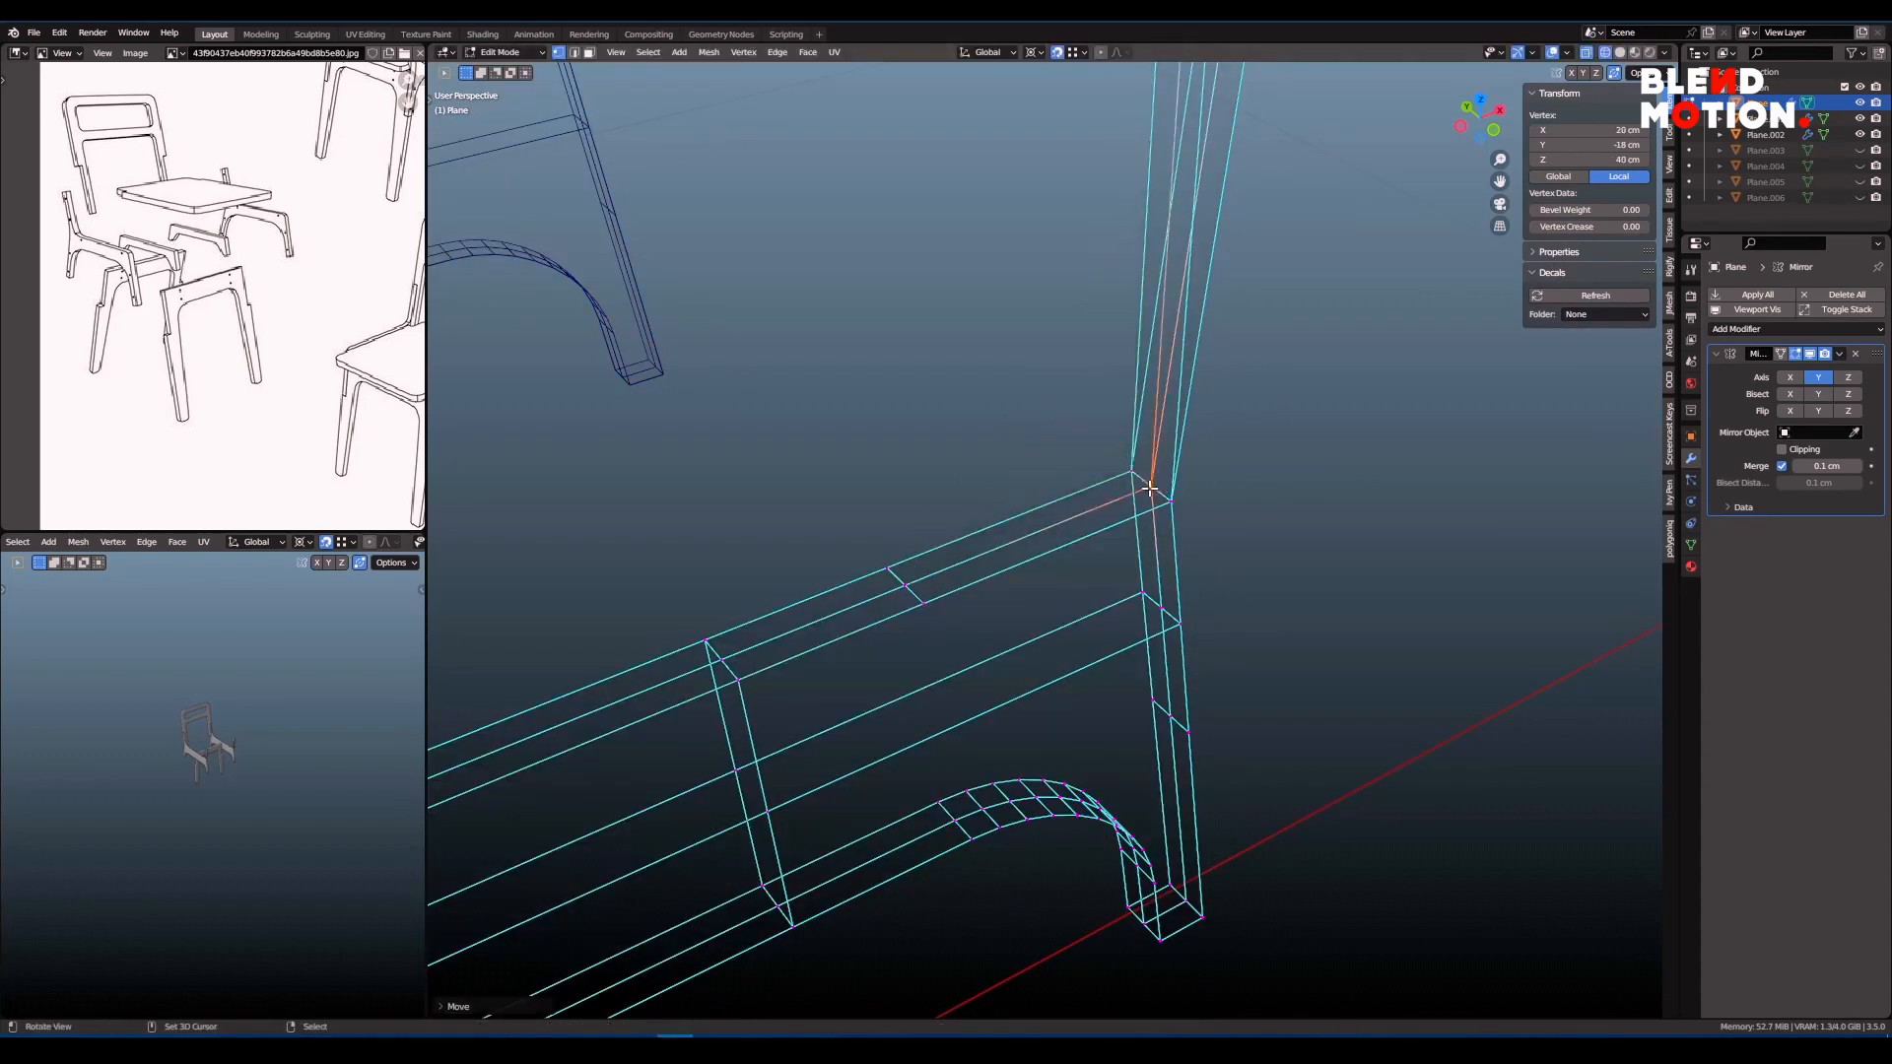
- Delete the vertices of the side frame's front upright arm above the seat line
scroll(1149, 487, down, 4)
drag(1059, 192, 1182, 434)
key(x)
click(1040, 448)
key(shift+z)
scroll(1041, 449, down, 2)
middle_drag(1059, 527, 1107, 534)
- Dissolve the leftover edge loop near the side frame's front end and finish editing the mesh
scroll(1128, 532, up, 5)
key(2)
alt+click(1060, 557)
key(ctrl+x)
scroll(1144, 521, down, 5)
key(ctrl+Tab)
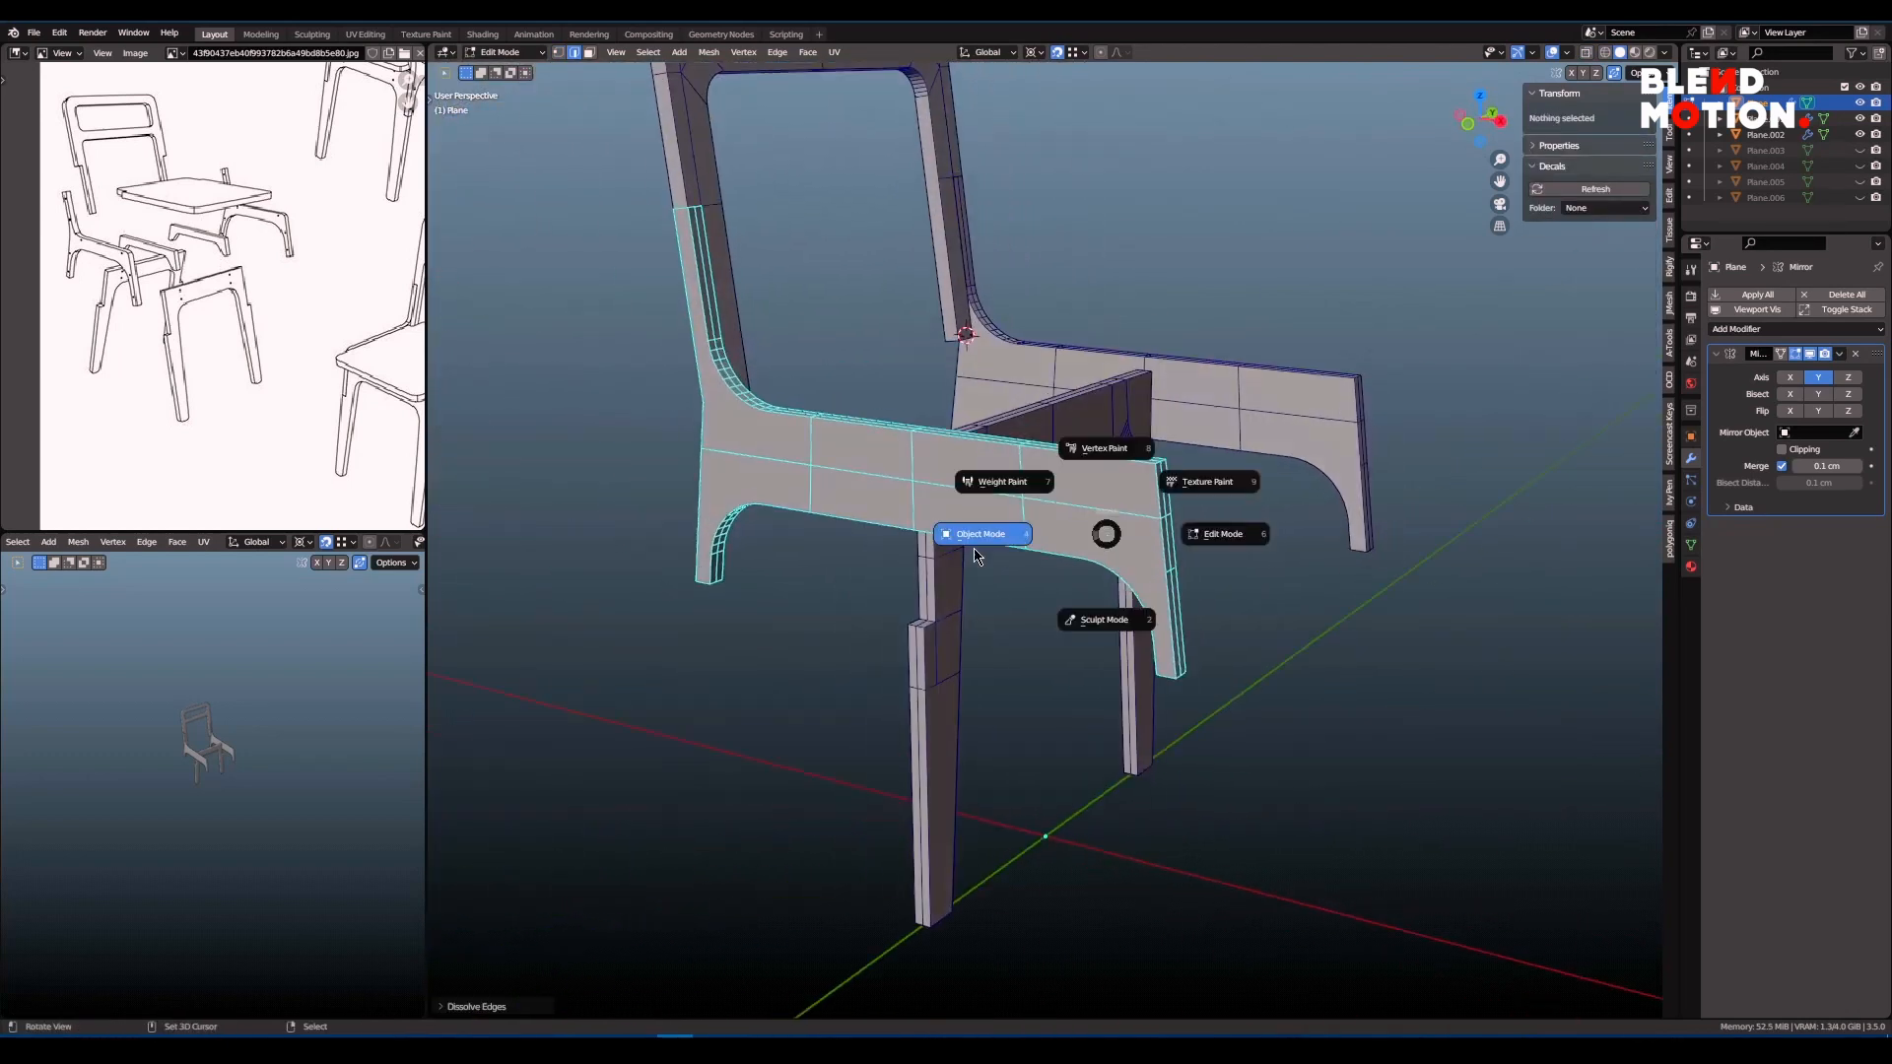
click(975, 556)
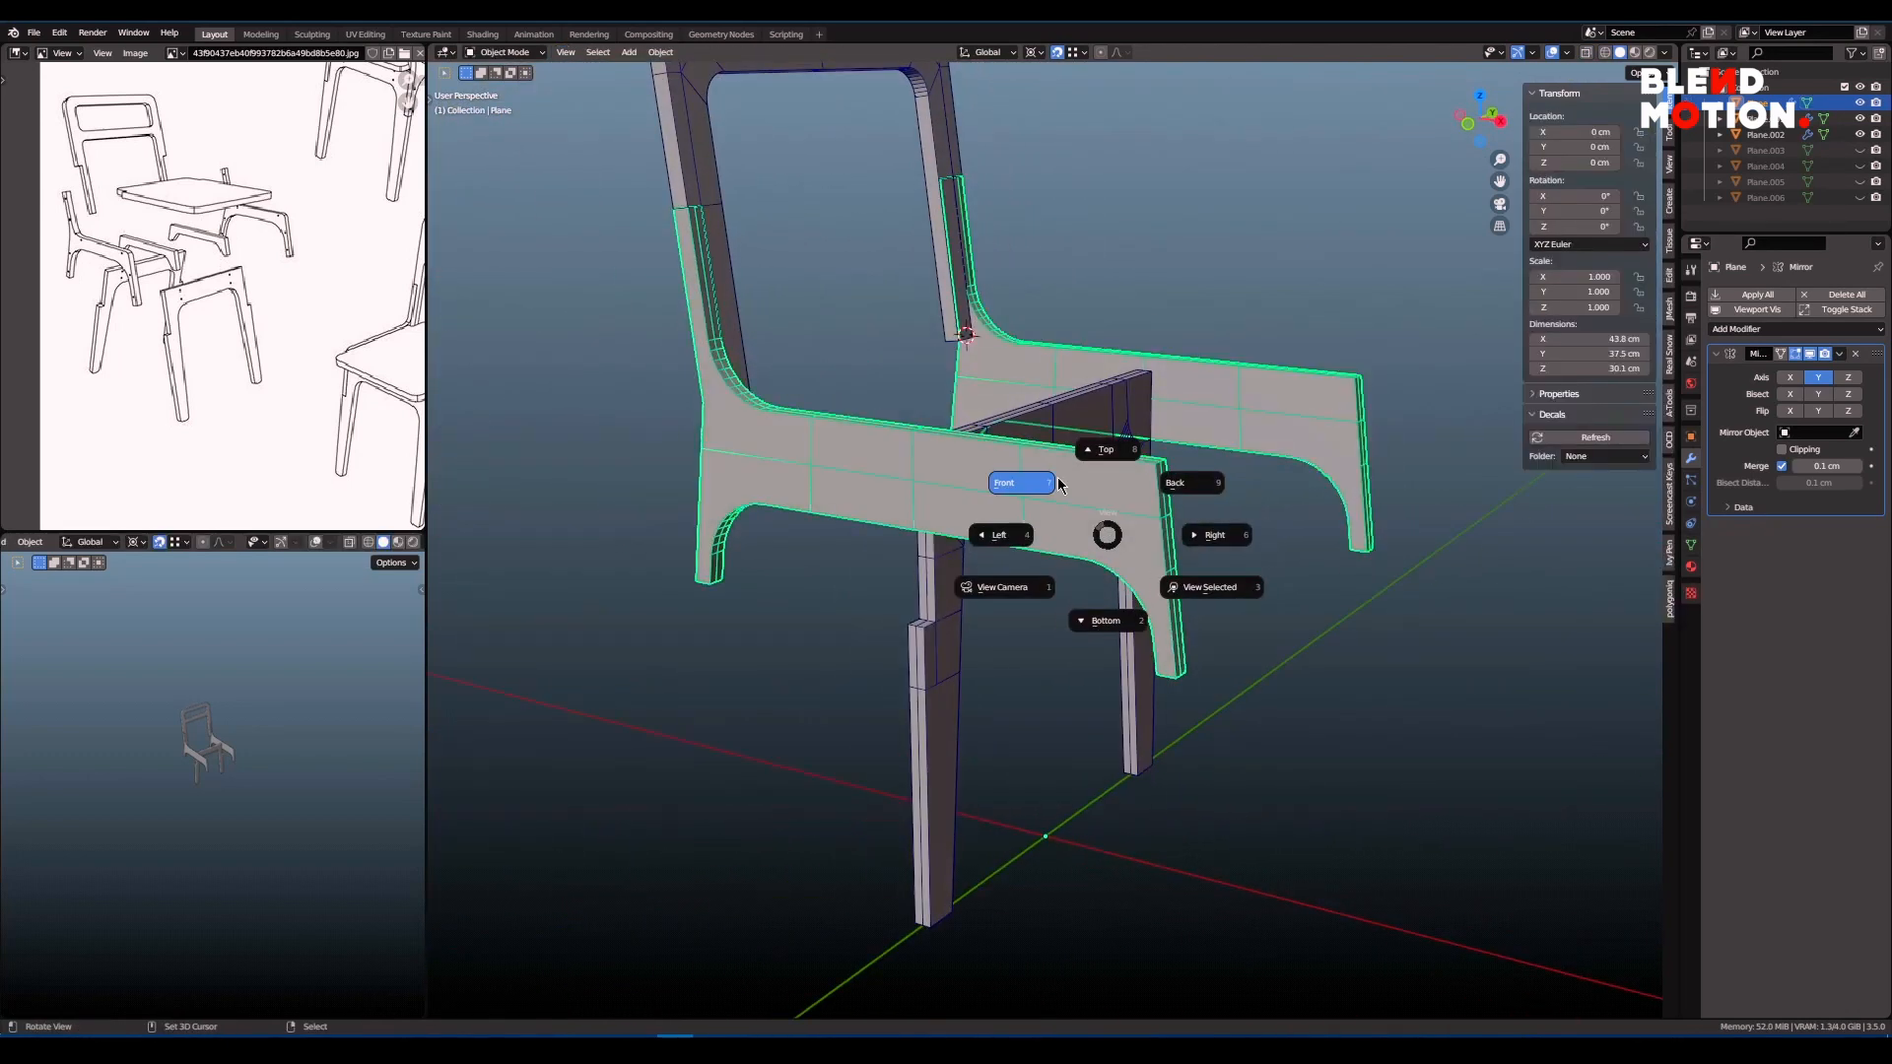
- Apply the leg frame's Mirror modifier
key(KP_1)
click(1047, 507)
scroll(1123, 532, down, 2)
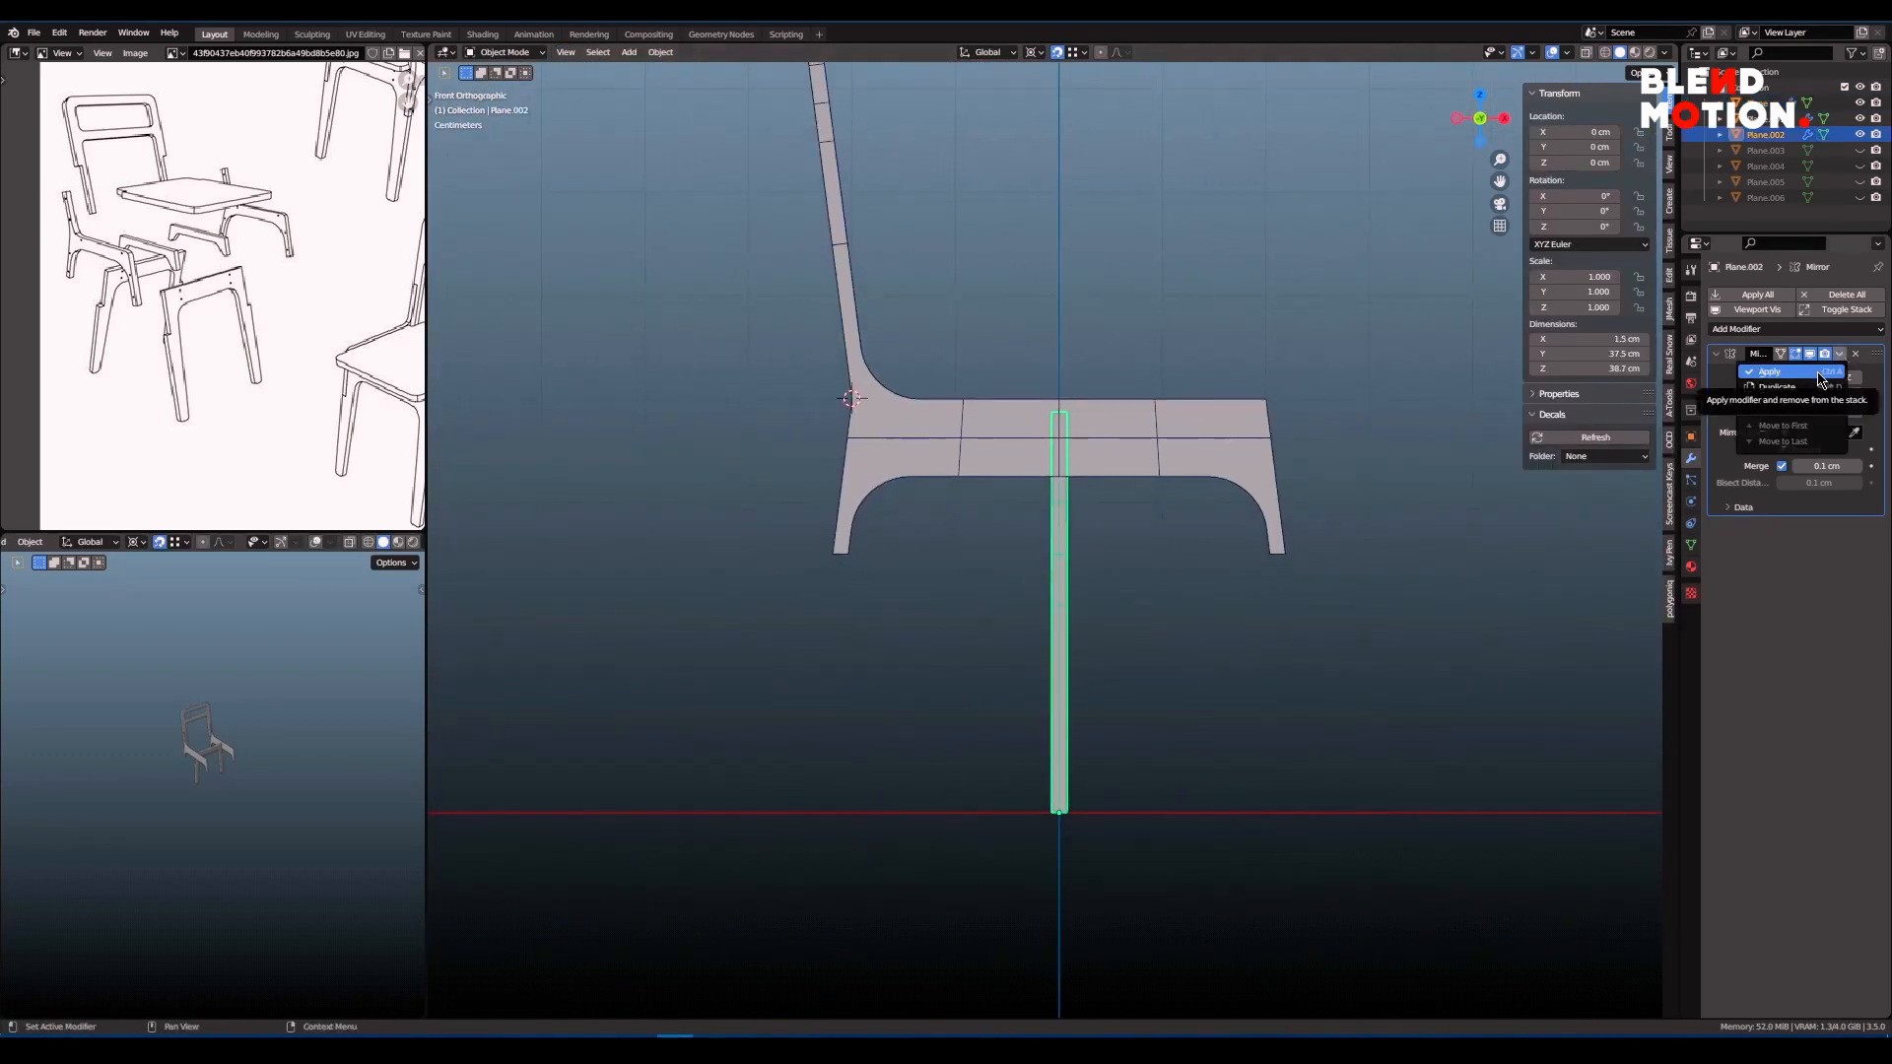
click(1770, 371)
- Move the leg frame's whole mesh along X to about -21.4 cm, beside the side frame's rear lower arm
key(Tab)
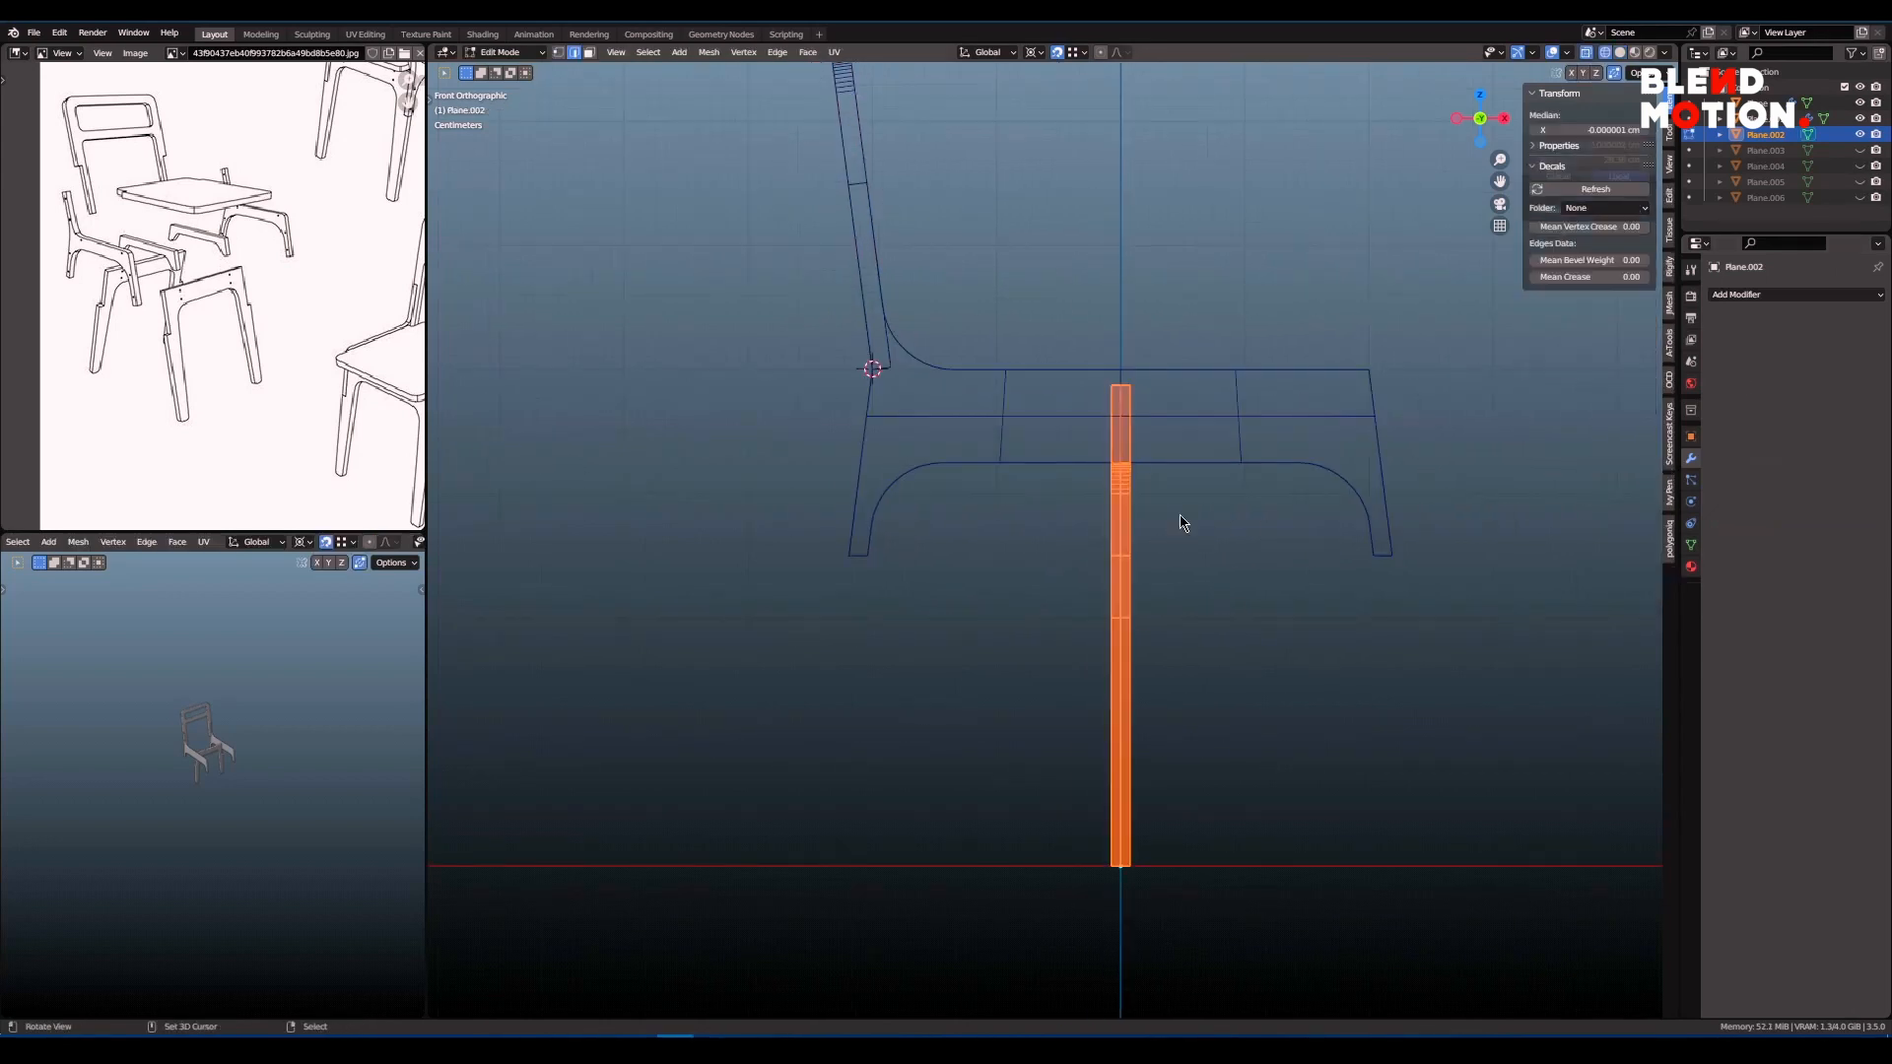
key(g)
key(x)
scroll(908, 578, up, 2)
shift+middle_drag(800, 618, 1005, 562)
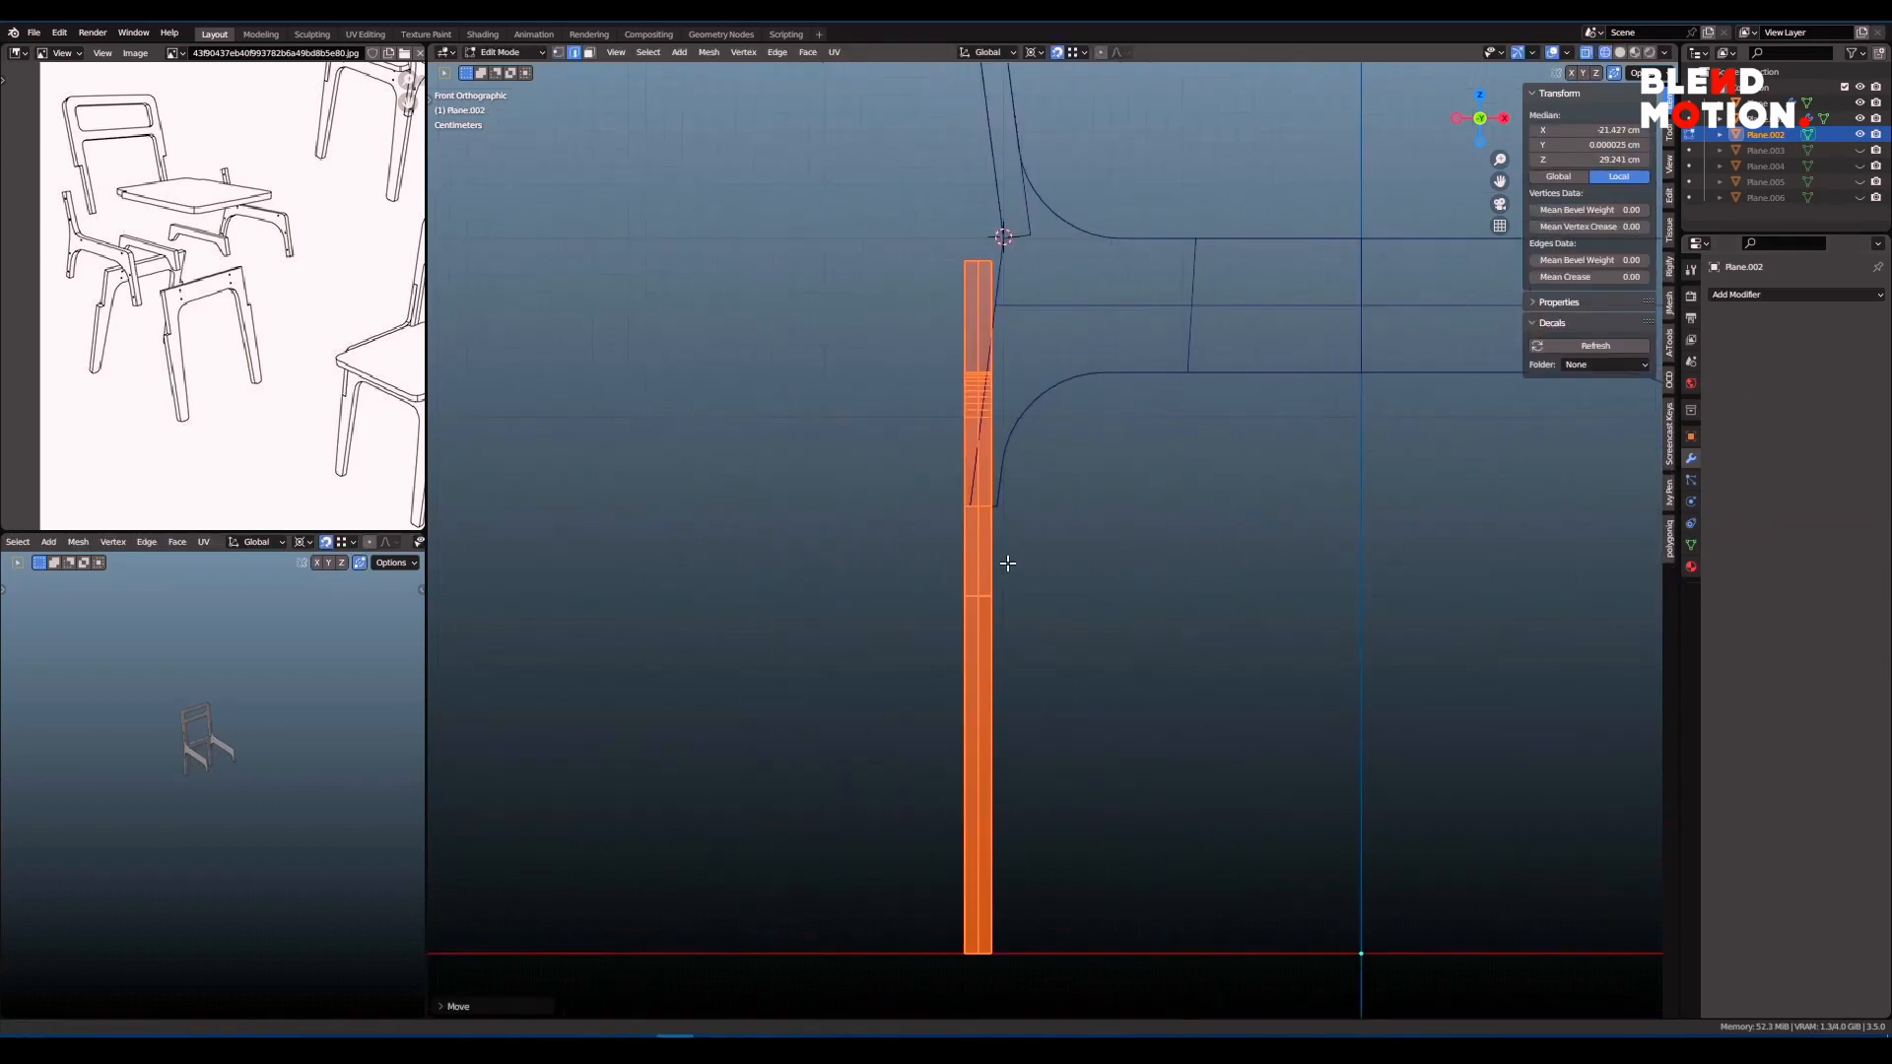
- Snap the 3D cursor to the outer lower corner of the side frame's rear lower arm
scroll(1007, 560, up, 4)
key(ctrl+Tab)
click(919, 564)
click(960, 501)
key(Tab)
key(1)
right_click(895, 469)
key(space)
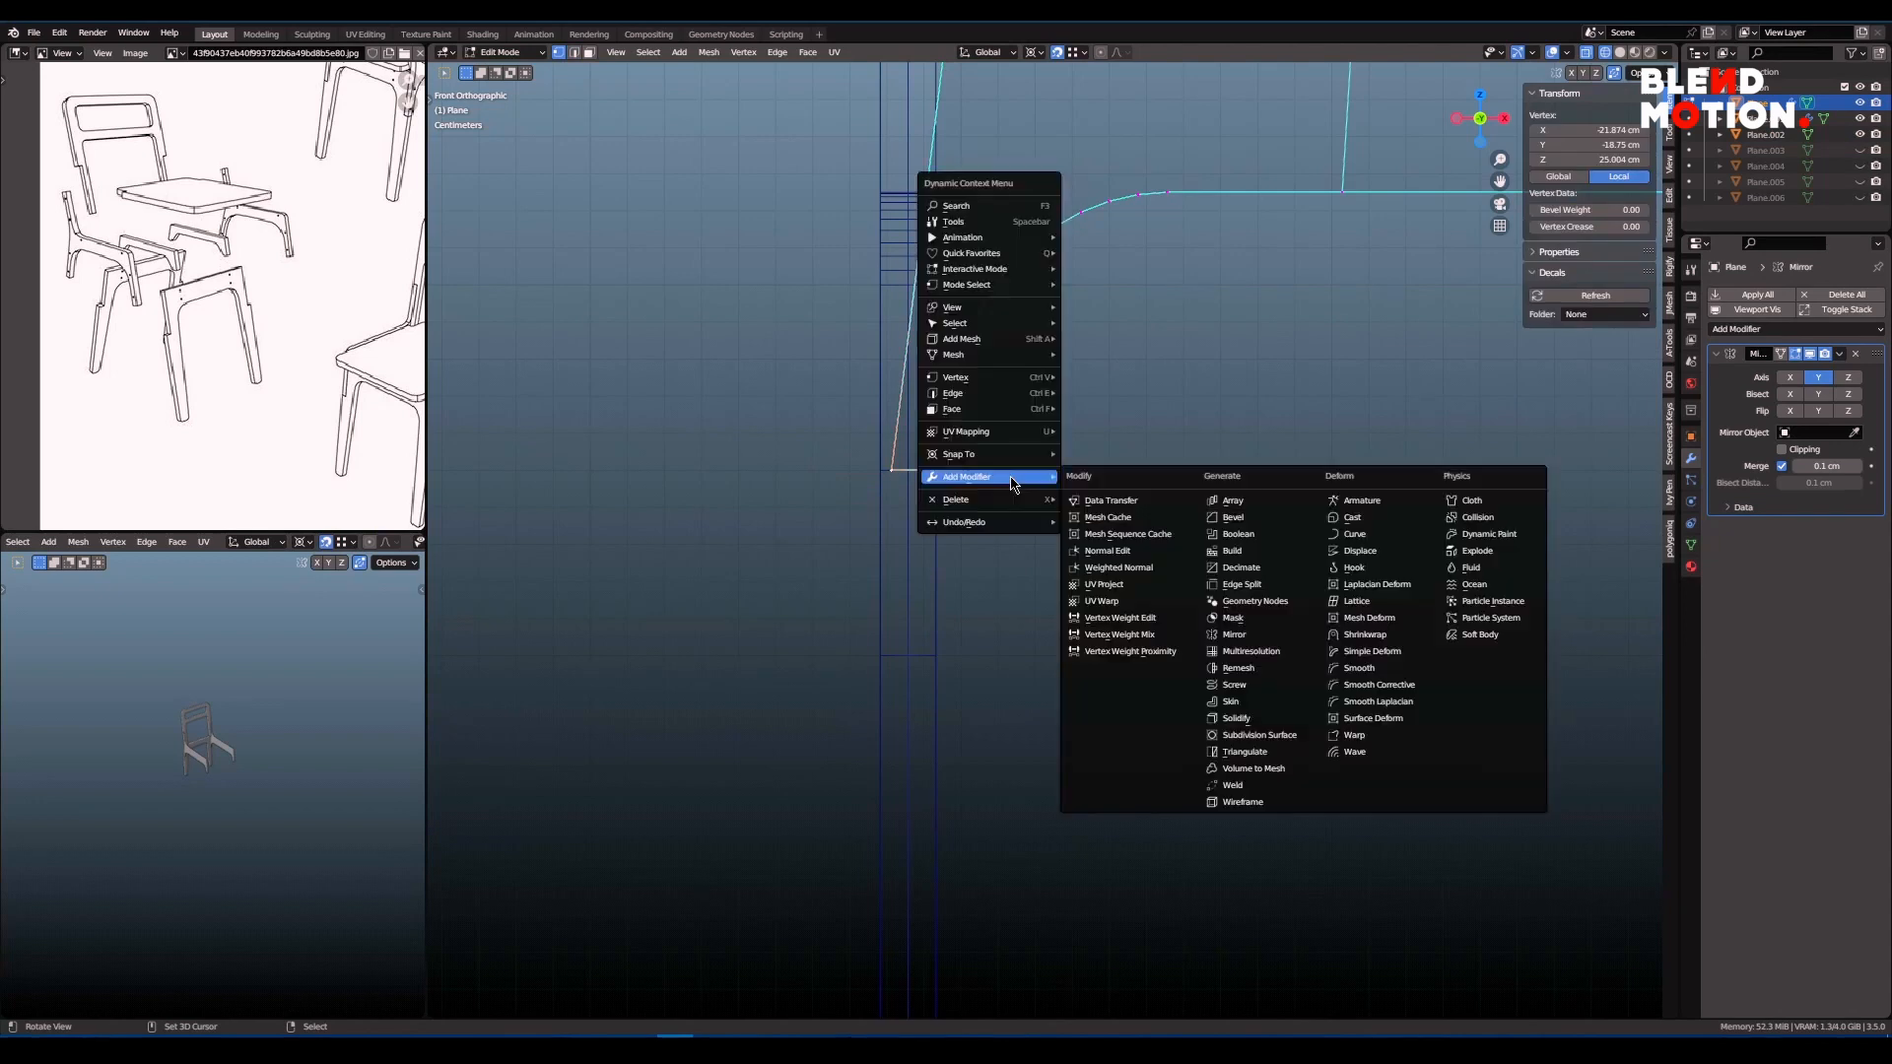
click(1014, 210)
key(Return)
- Shift the leg frame object about 0.3 cm along X so its outer face meets the 3D cursor
scroll(941, 552, down, 3)
key(Tab)
right_click(951, 584)
scroll(971, 552, up, 2)
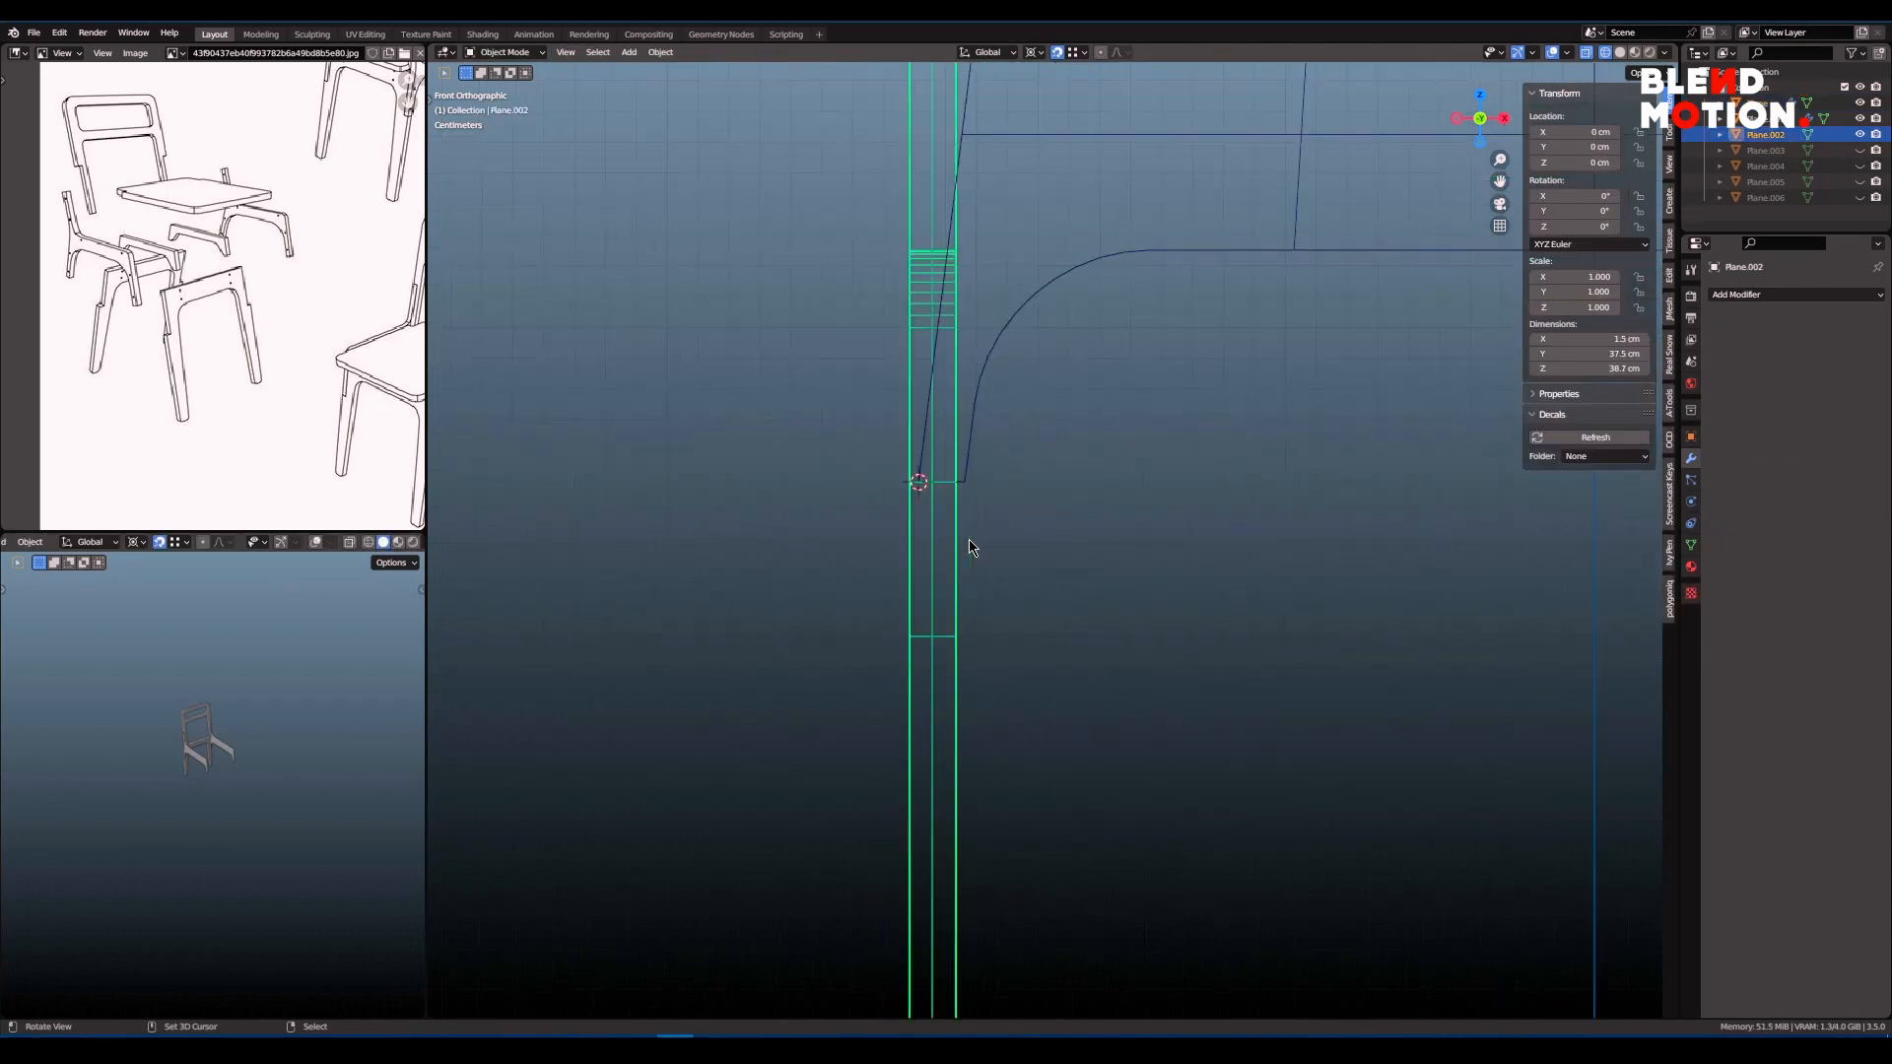
key(g)
key(x)
click(920, 488)
- Set the pivot point to the 3D Cursor and try rotating the leg frame object around it
scroll(1030, 572, down, 3)
key(period)
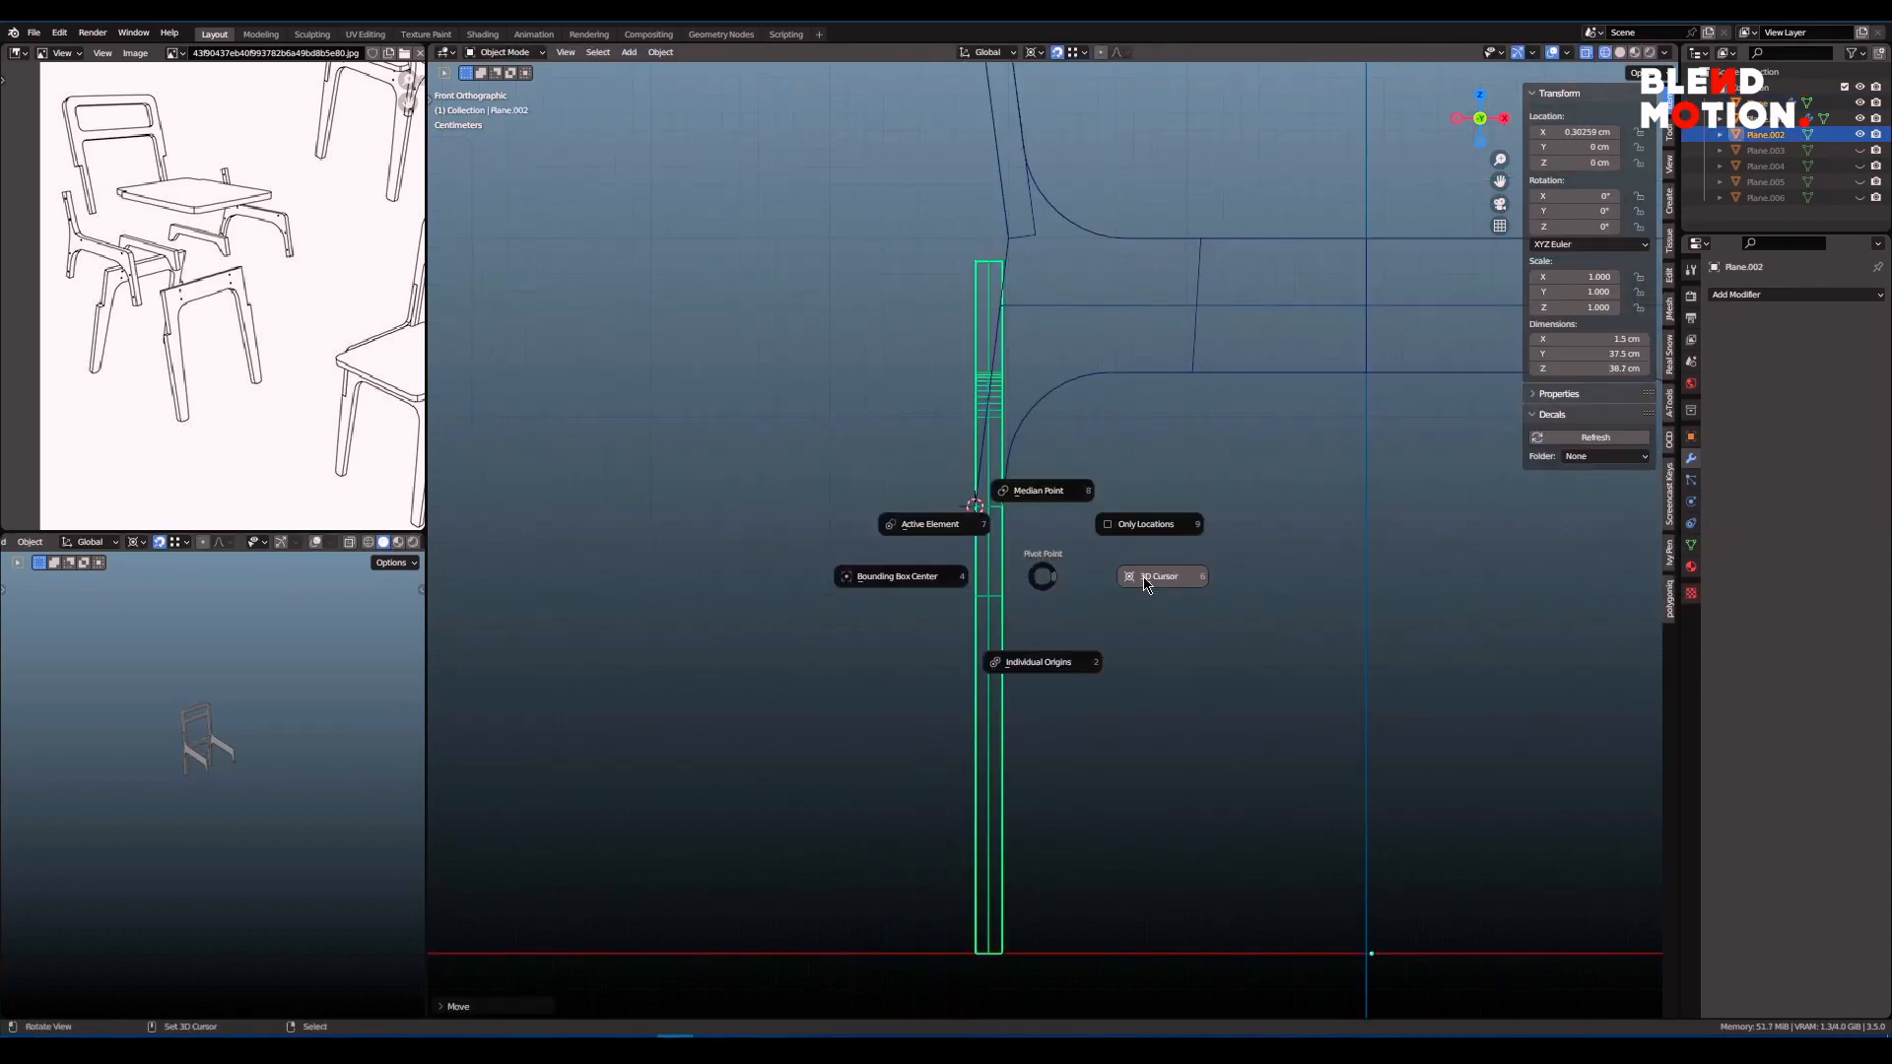
click(1145, 583)
scroll(1066, 495, up, 1)
scroll(1068, 498, down, 1)
key(r)
right_click(1119, 525)
right_click(1119, 525)
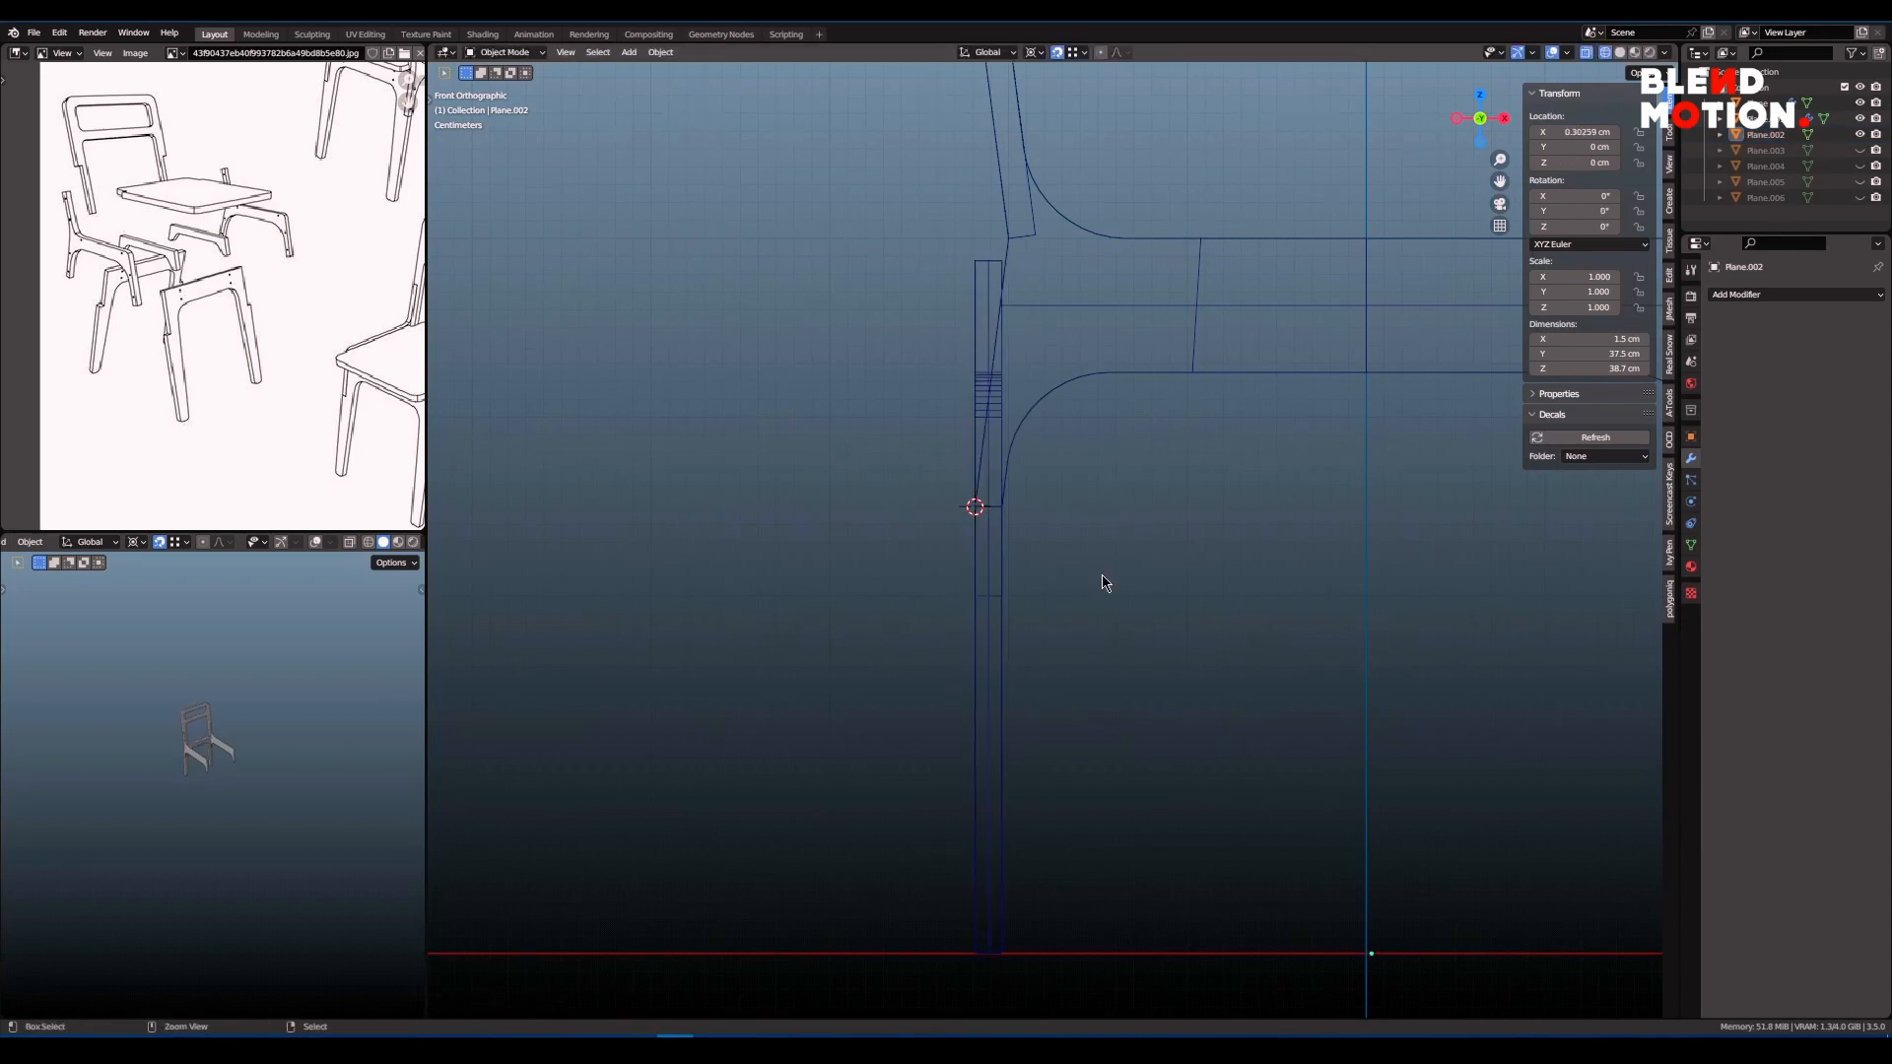
- Undo the leg frame object's shift along X
click(1155, 579)
key(ctrl+z)
key(ctrl+z)
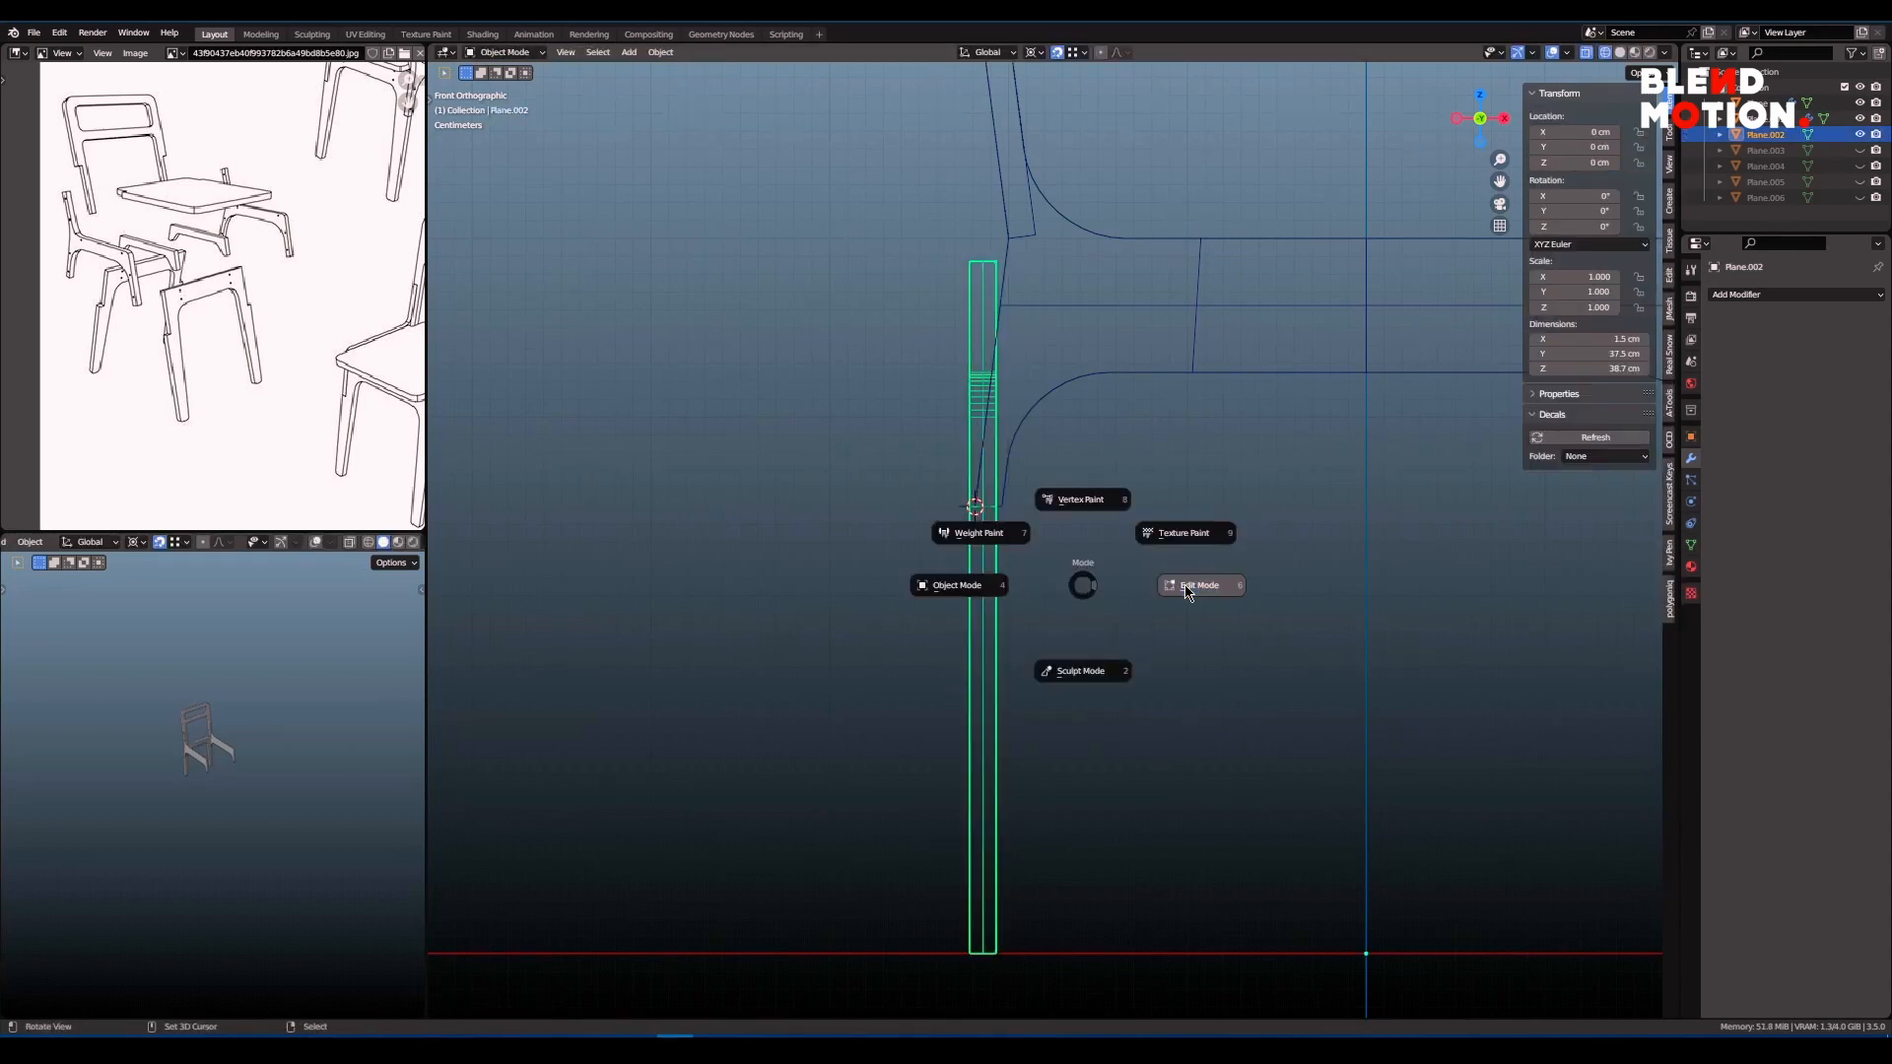
- Align the leg frame's mesh with the 3D cursor in Edit Mode and rotate it by about 7.1° around the cursor
click(1187, 588)
scroll(1187, 588, up, 3)
scroll(1103, 527, down, 3)
text(r)
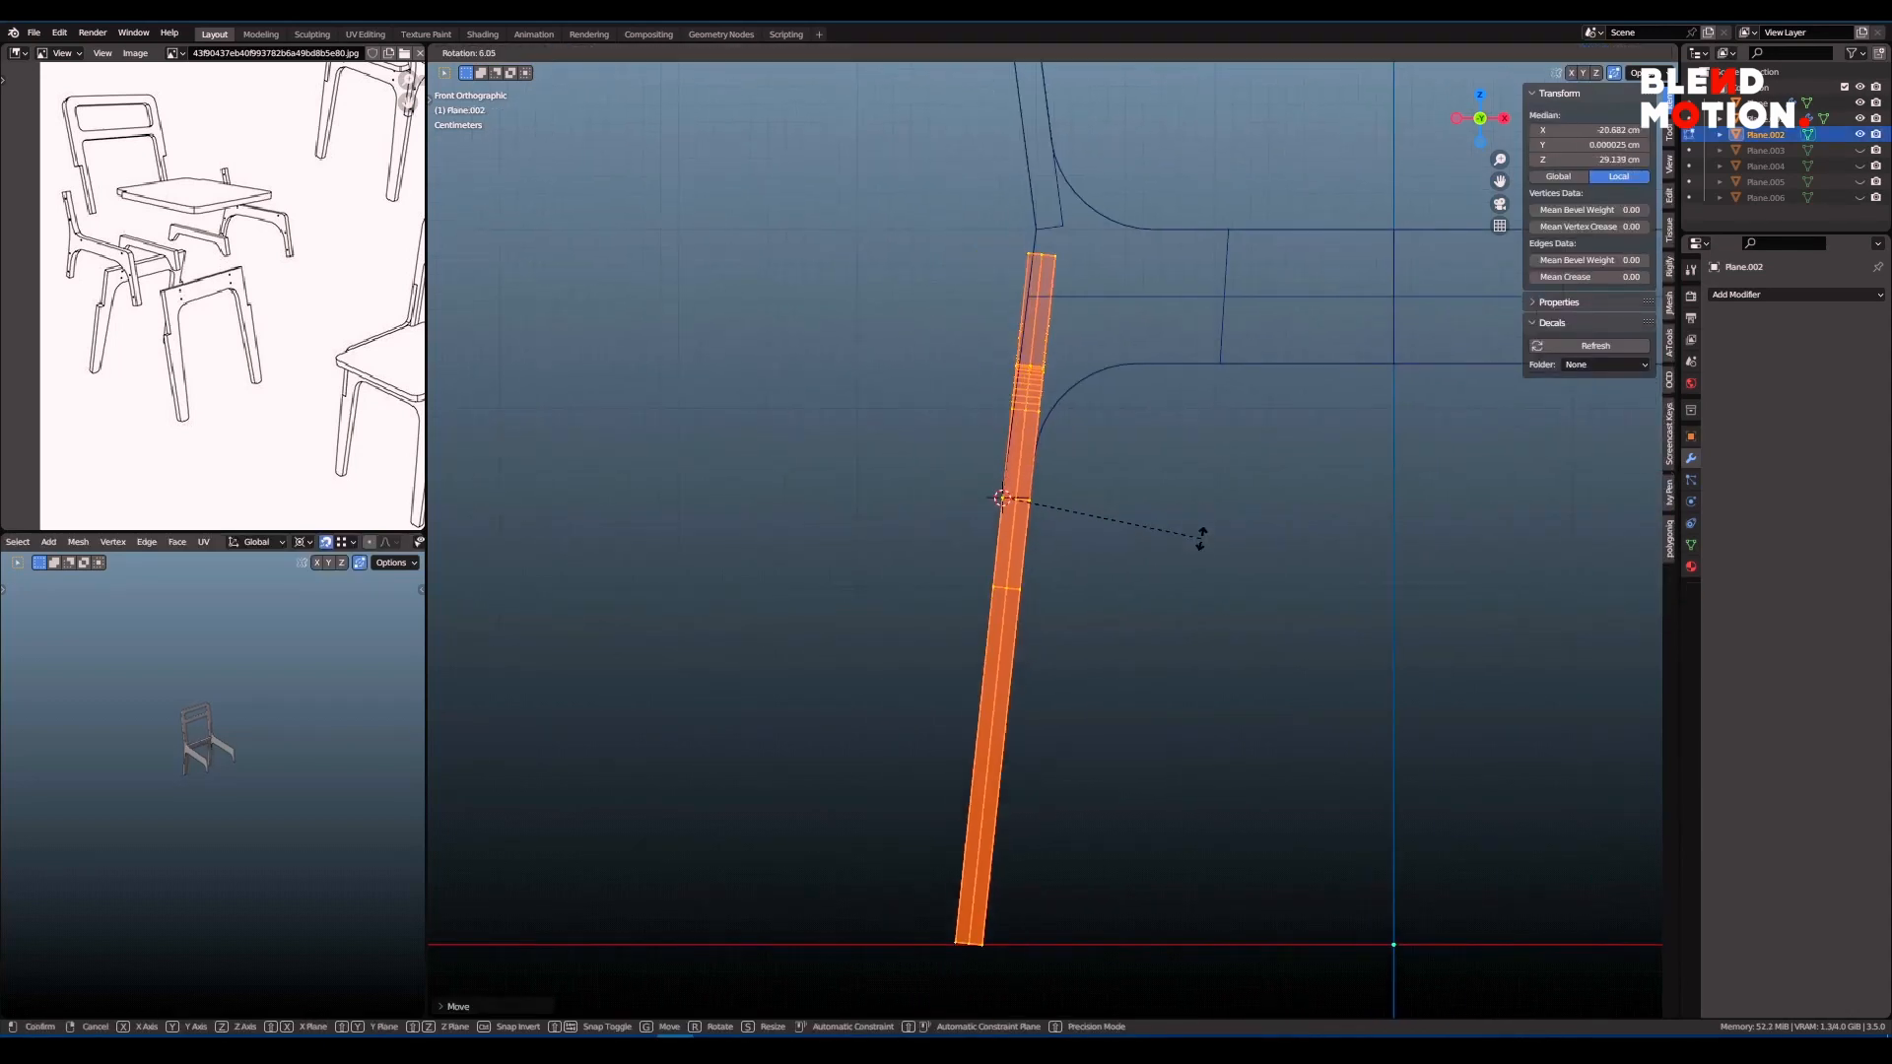
text(1)
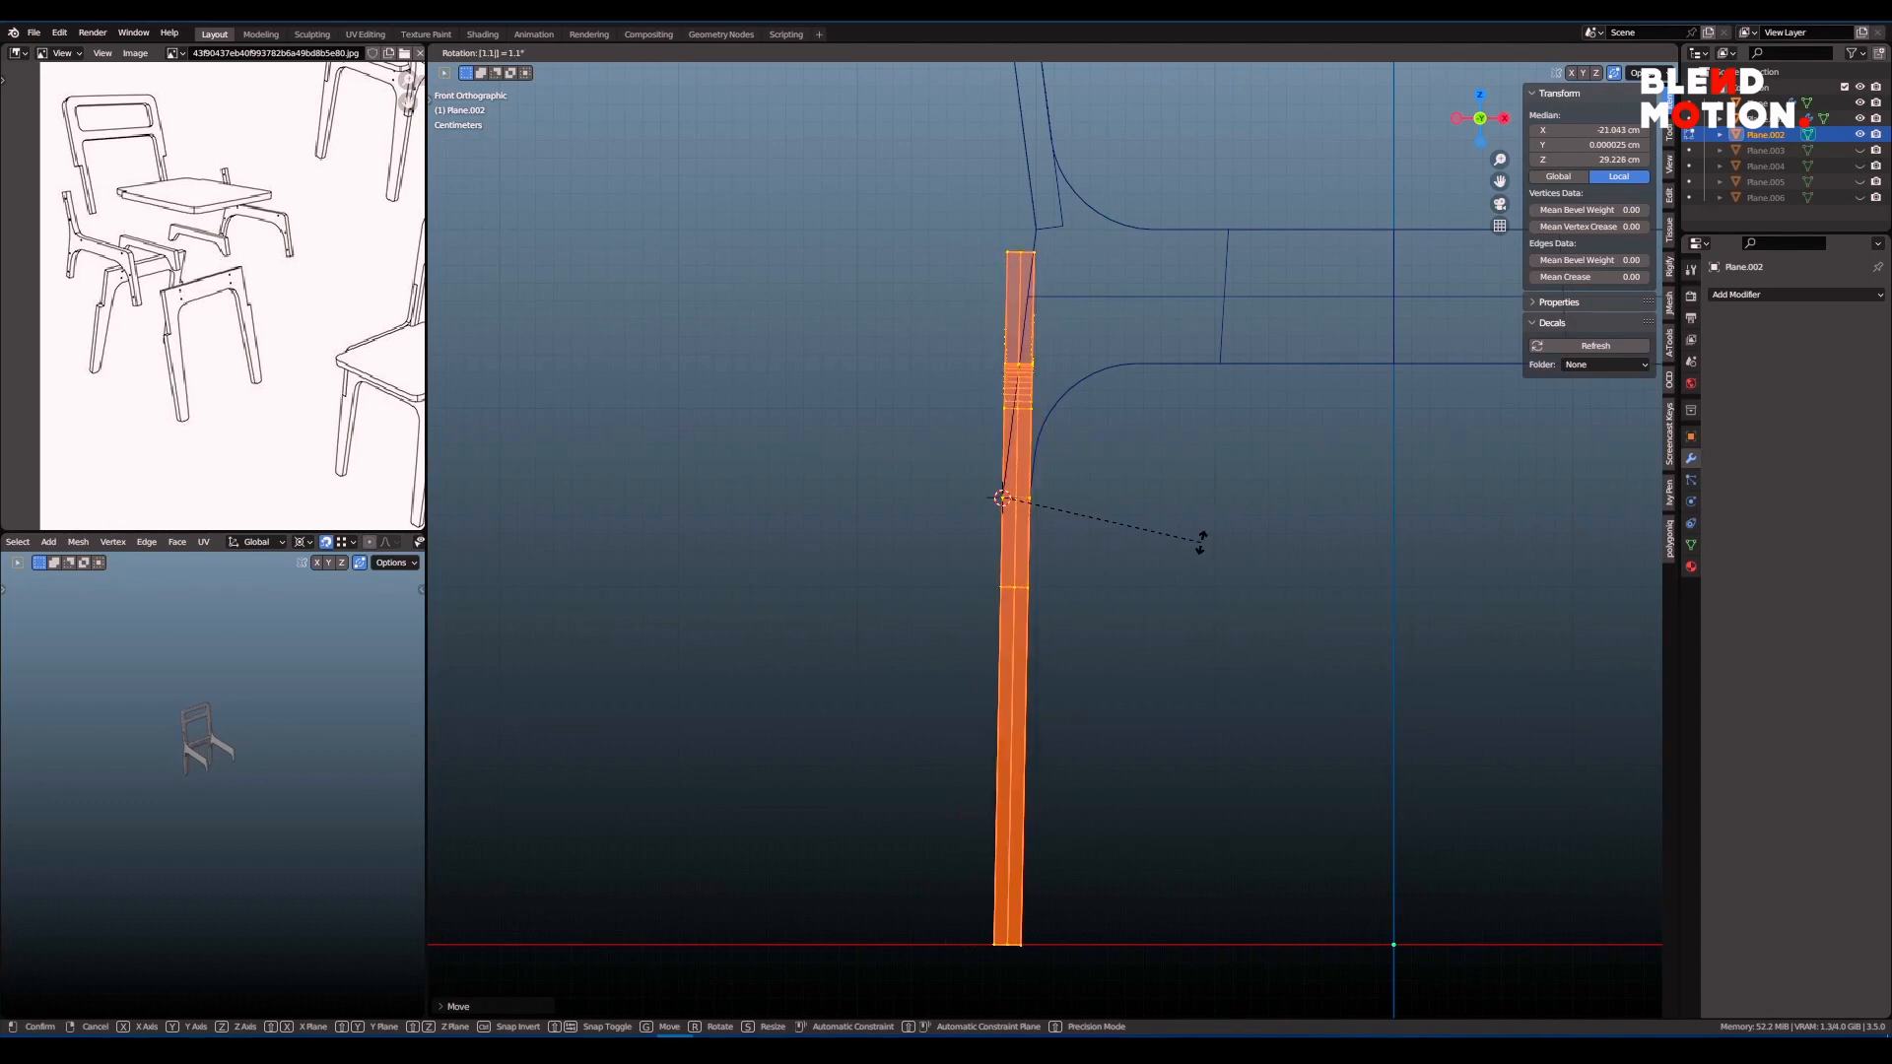
key(BackSpace)
text(7)
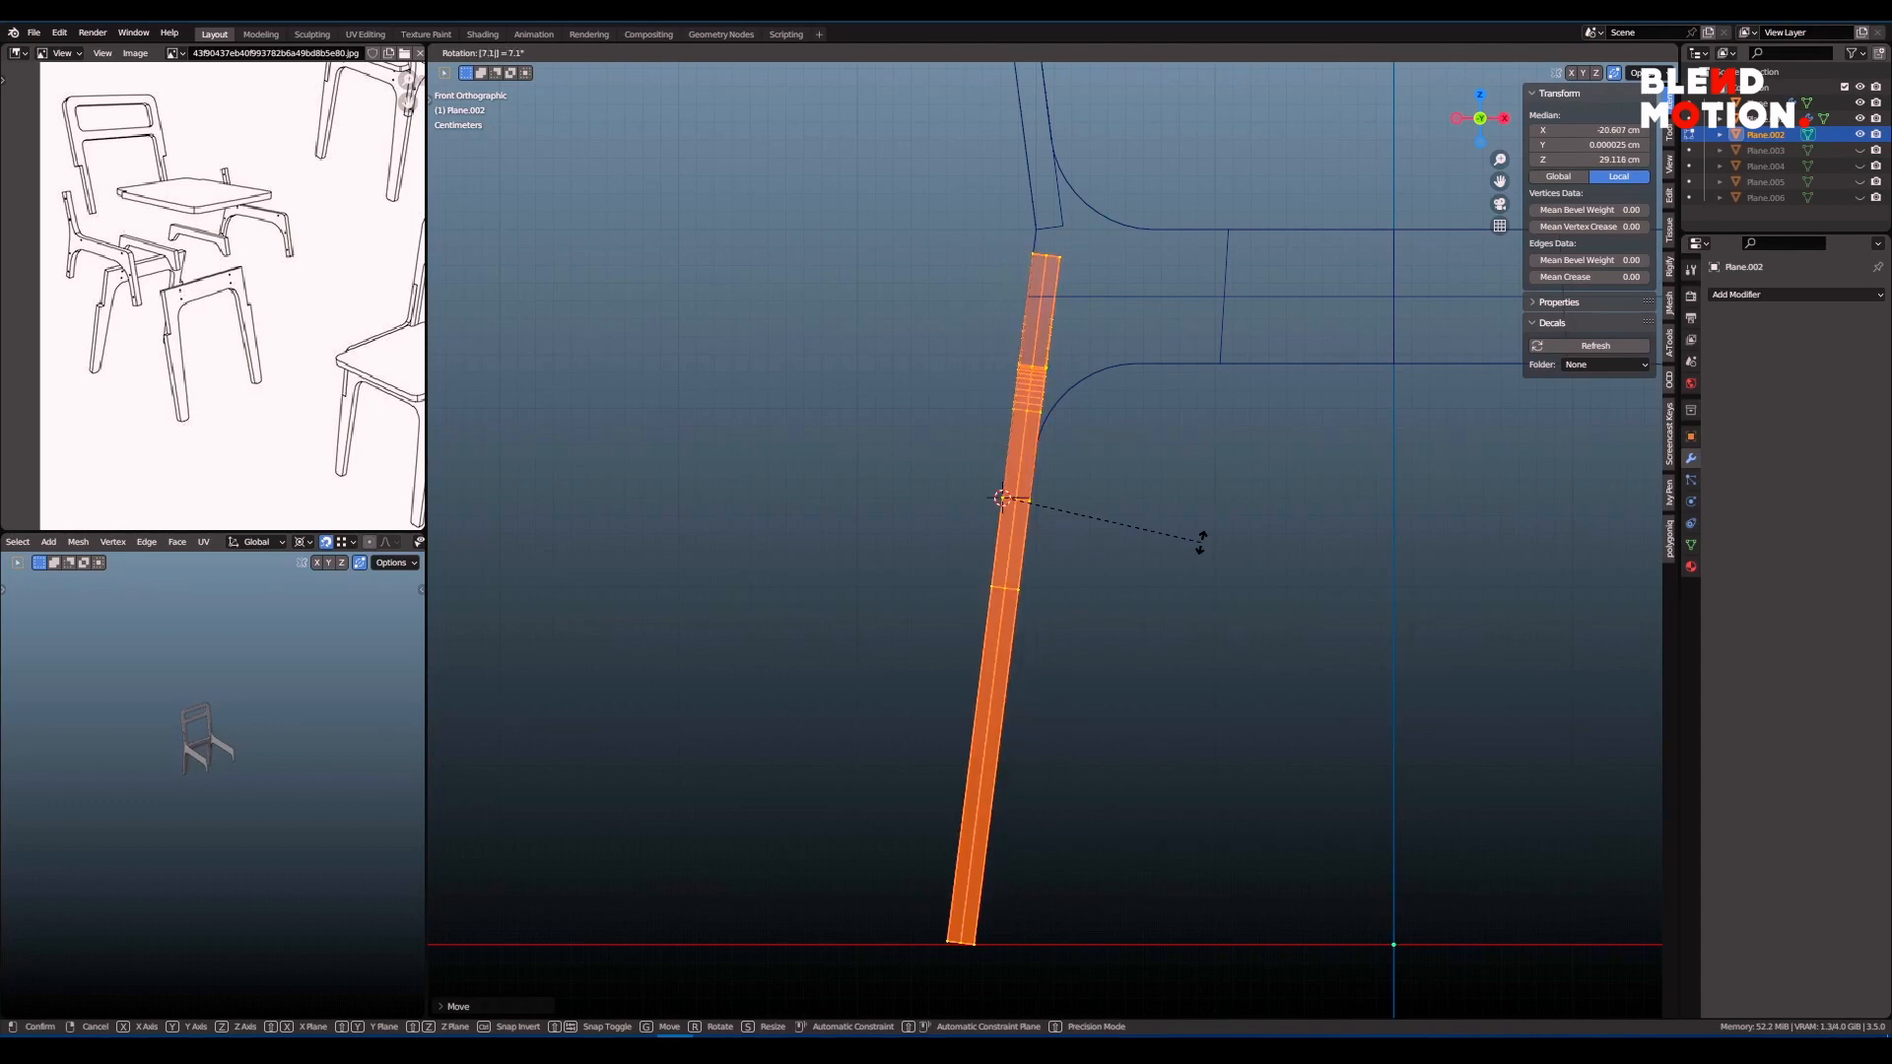
scroll(1075, 527, up, 7)
mouse_move(1075, 528)
shift+middle_down()
mouse_move(1123, 519)
mouse_move(919, 500)
mouse_move(1020, 525)
mouse_move(1186, 527)
mouse_move(1223, 495)
shift+middle_up()
scroll(1143, 552, down, 5)
key(ctrl+Tab)
click(1037, 516)
- Examine how the tilted leg frame lines up with the side frame in the left and front views
right_click(1035, 514)
scroll(1025, 508, down, 6)
key(shift+z)
key(grave)
click(1182, 490)
key(grave)
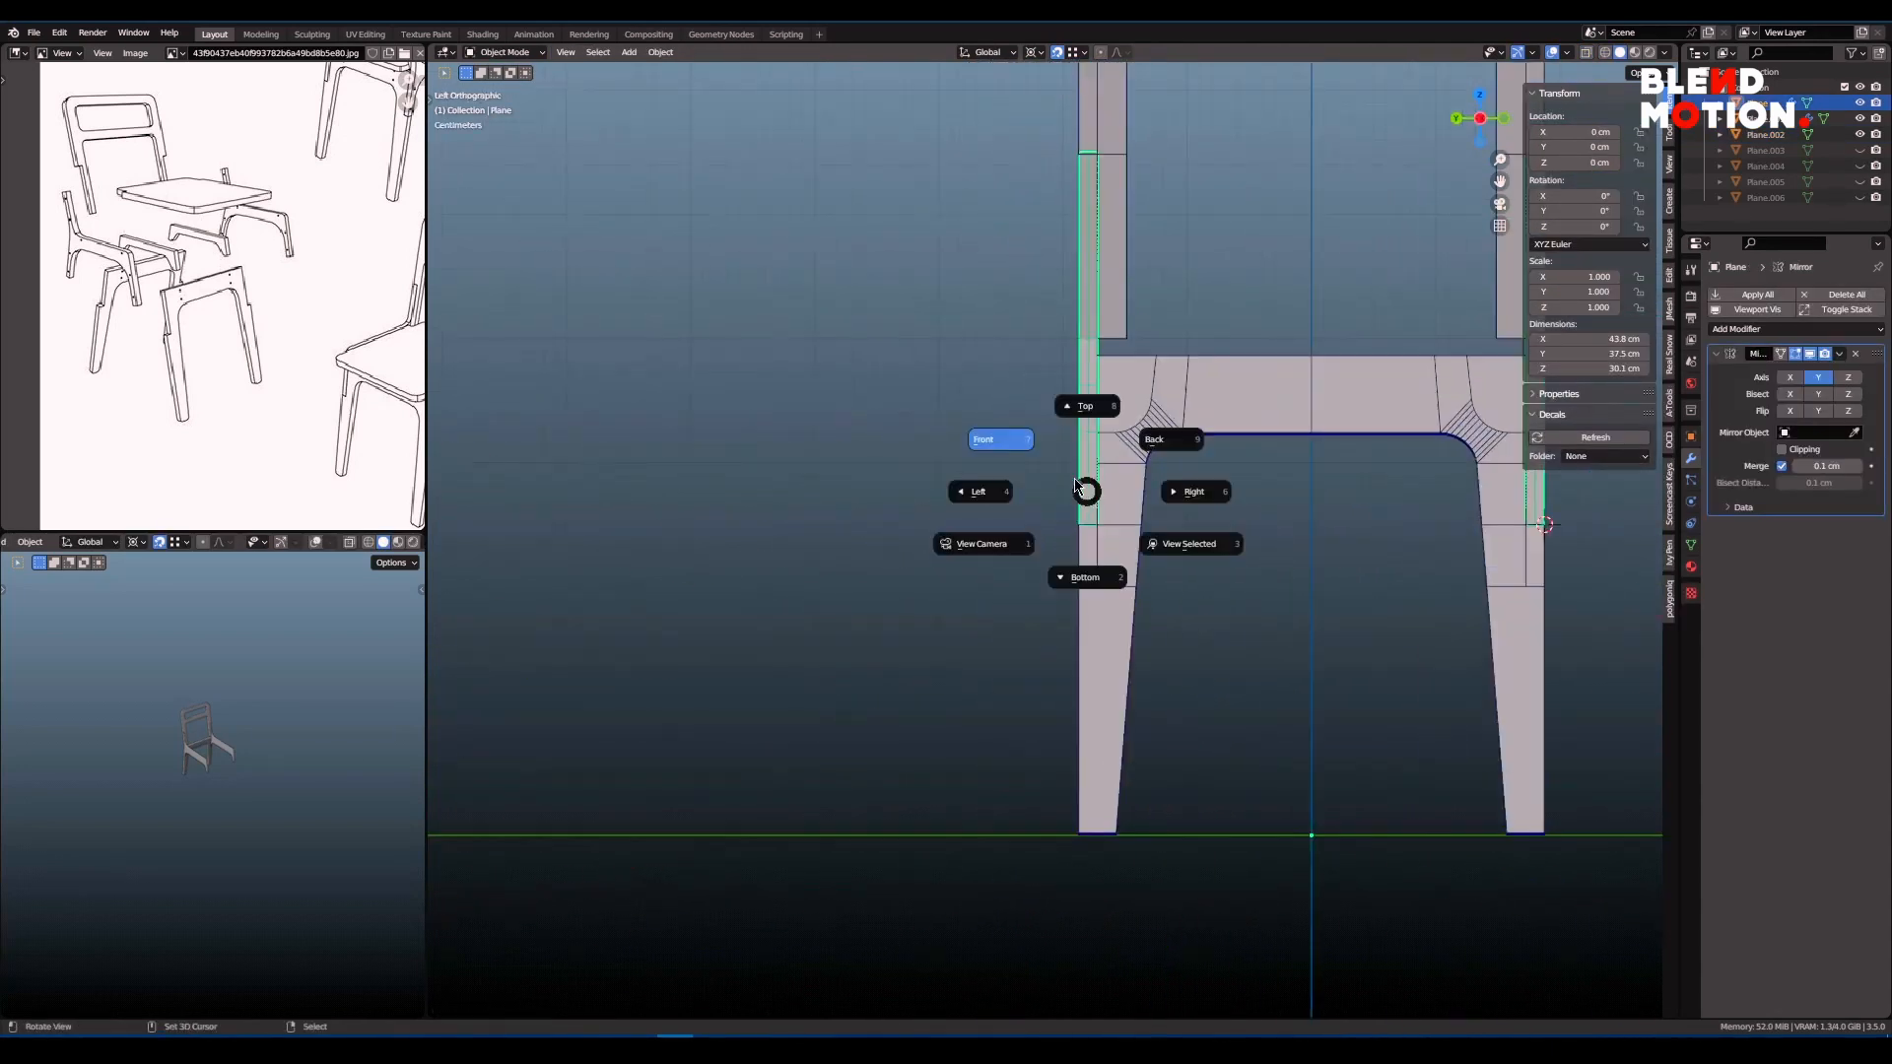
click(1007, 441)
- Lower the inner end vertices of the side frame's rear lower arm to 24.812 cm on Z, matching the tilted leg's edge
scroll(1044, 483, up, 5)
key(ctrl+Tab)
click(1176, 496)
key(shift+z)
scroll(993, 499, up, 3)
shift+right_click(1091, 454)
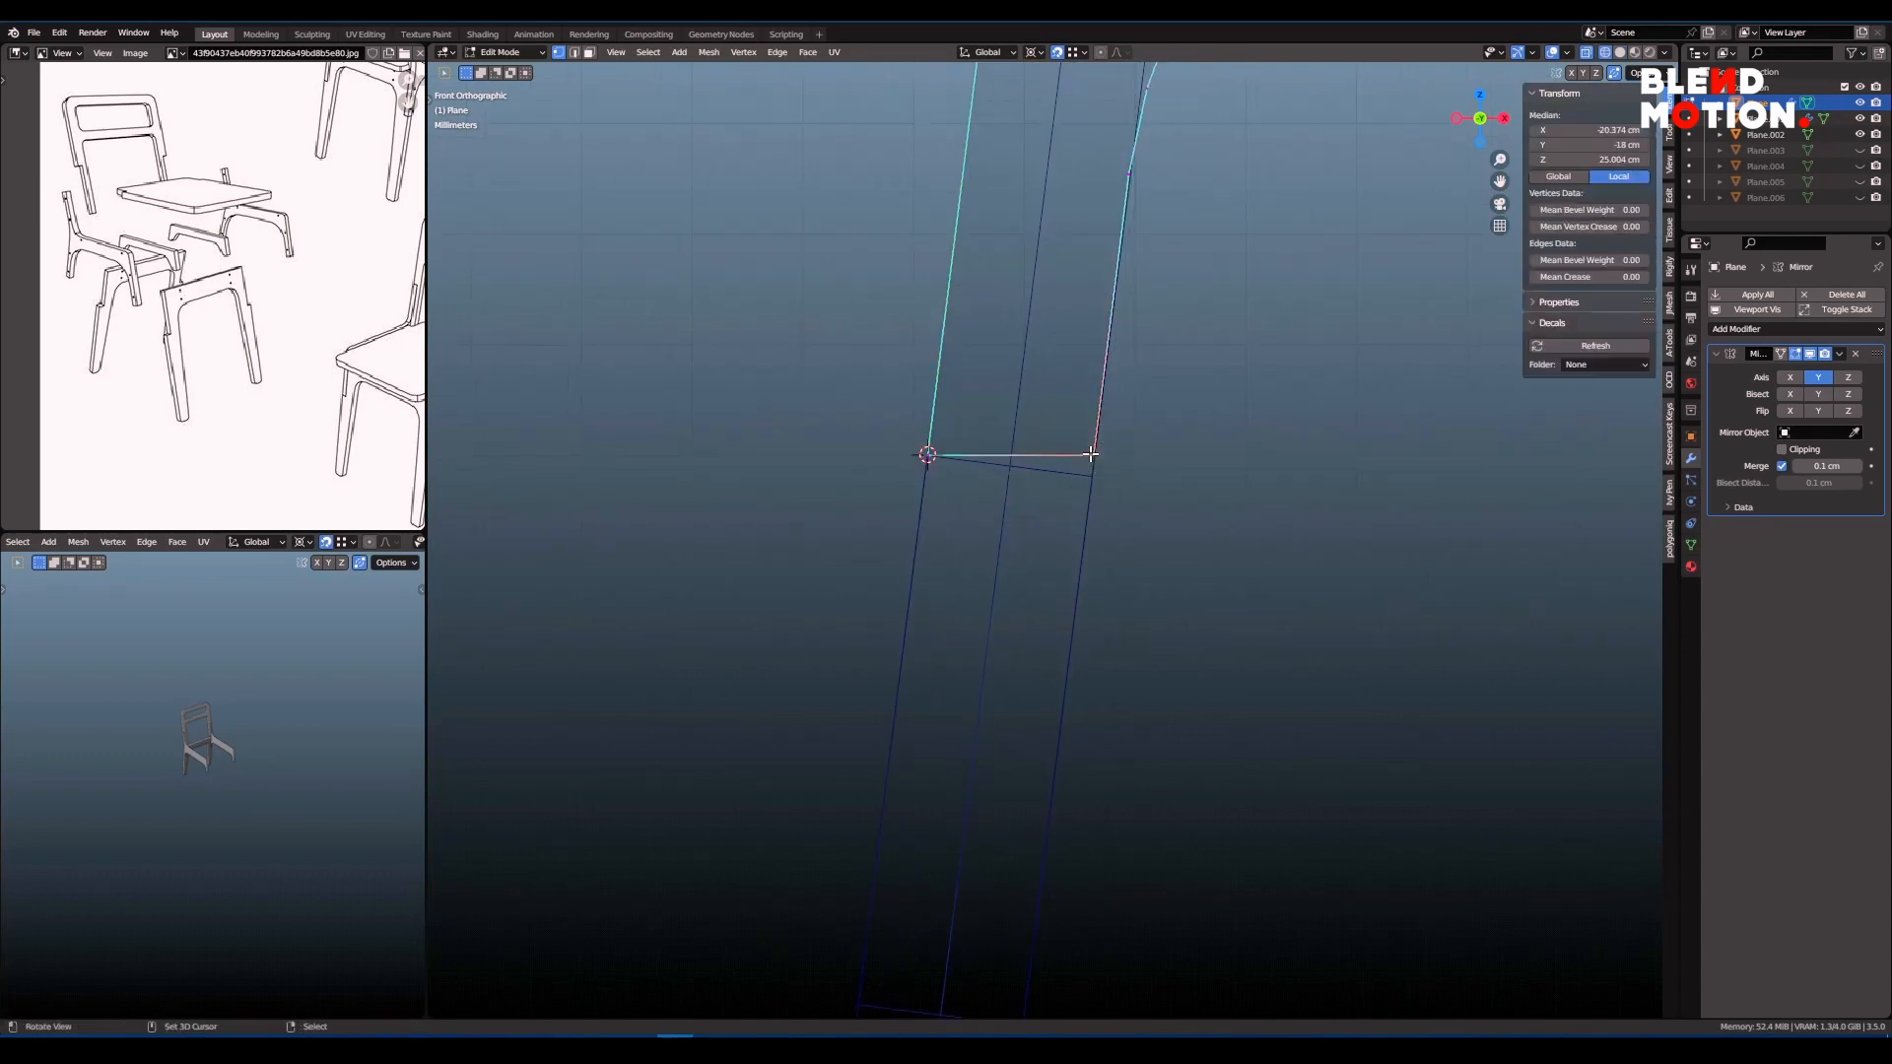
scroll(1201, 445, down, 9)
shift+middle_drag(1459, 503, 963, 464)
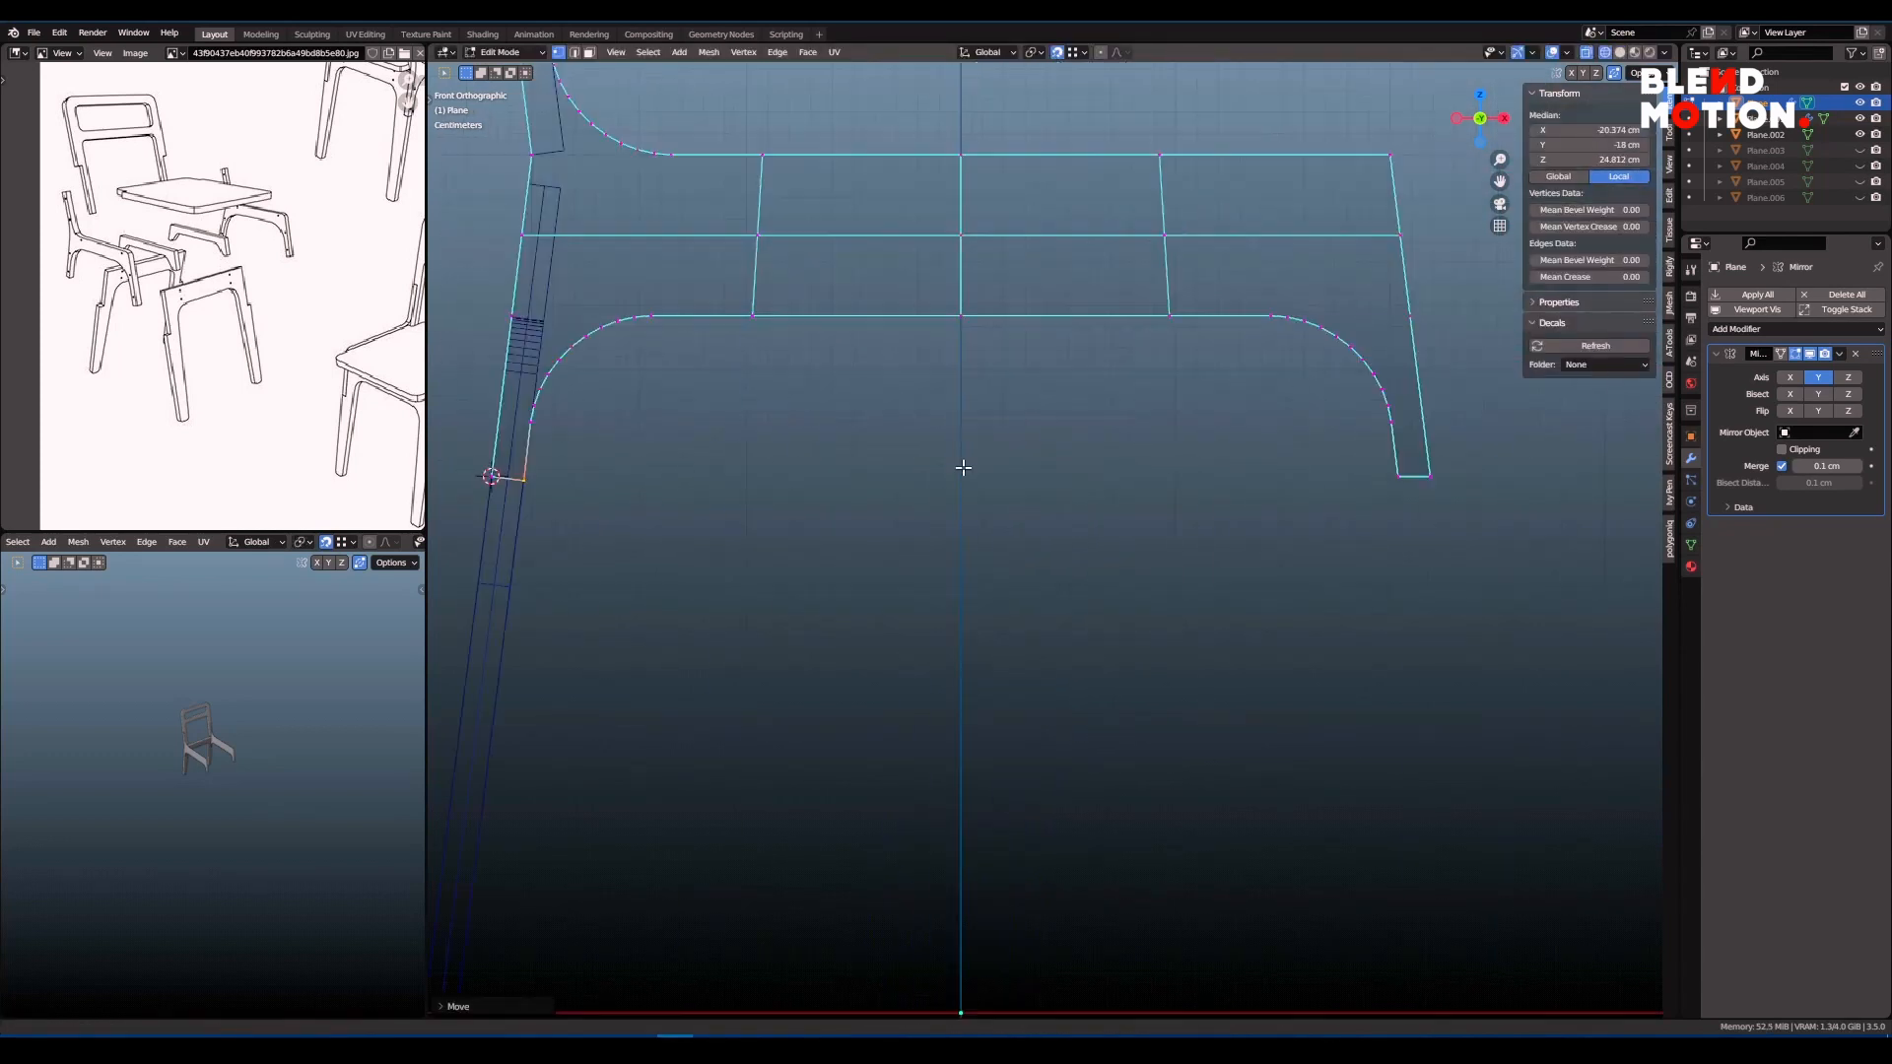
shift+middle_drag(1001, 566, 1022, 490)
- Select the tilted leg frame and add a Mirror modifier across the X axis
scroll(1022, 490, down, 3)
shift+middle_drag(864, 511, 1003, 502)
key(ctrl+Tab)
click(905, 518)
right_click(881, 537)
key(space)
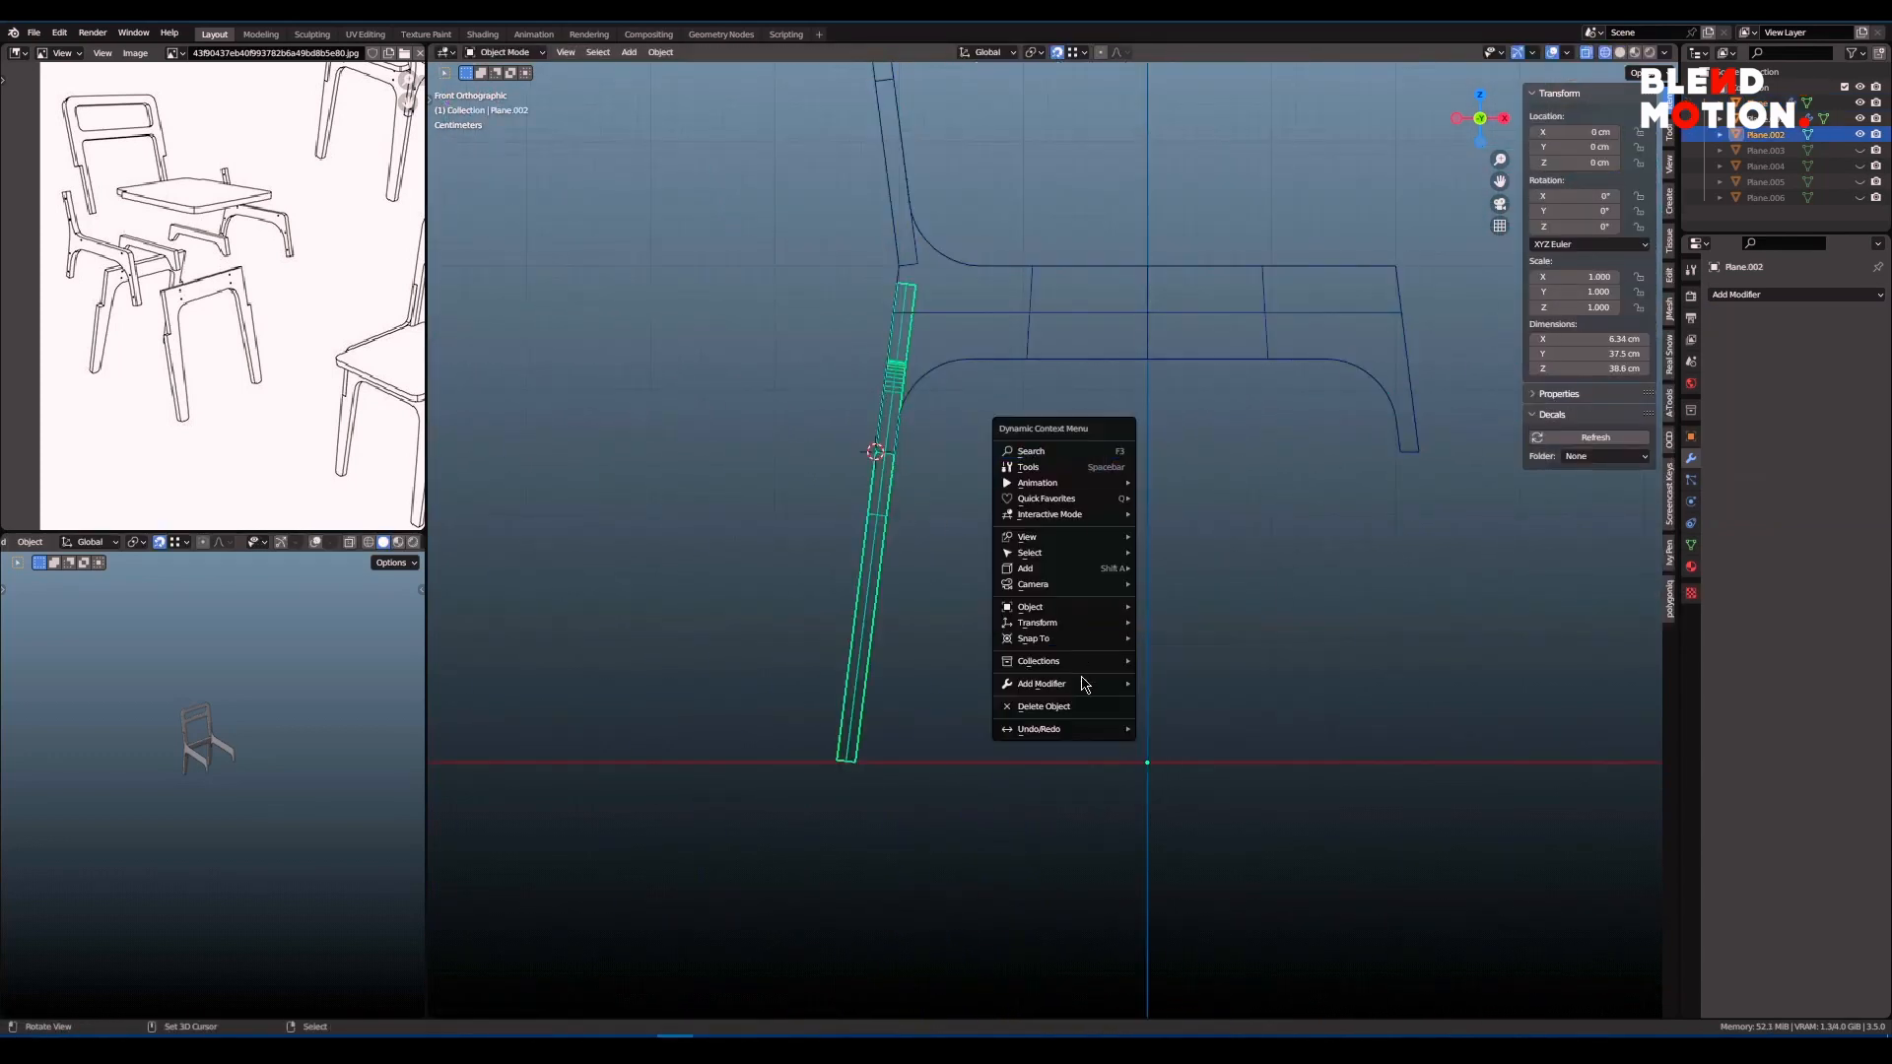
mouse_move(1085, 682)
click(1337, 533)
- Examine how the mirrored leg frames meet the side frames in the solid perspective view
scroll(1062, 542, down, 5)
key(shift+z)
mouse_move(1148, 572)
middle_down()
mouse_move(1056, 605)
mouse_move(942, 601)
mouse_move(1061, 576)
middle_up()
scroll(1056, 604, up, 3)
scroll(1017, 599, up, 2)
key(alt+a)
scroll(1061, 575, up, 3)
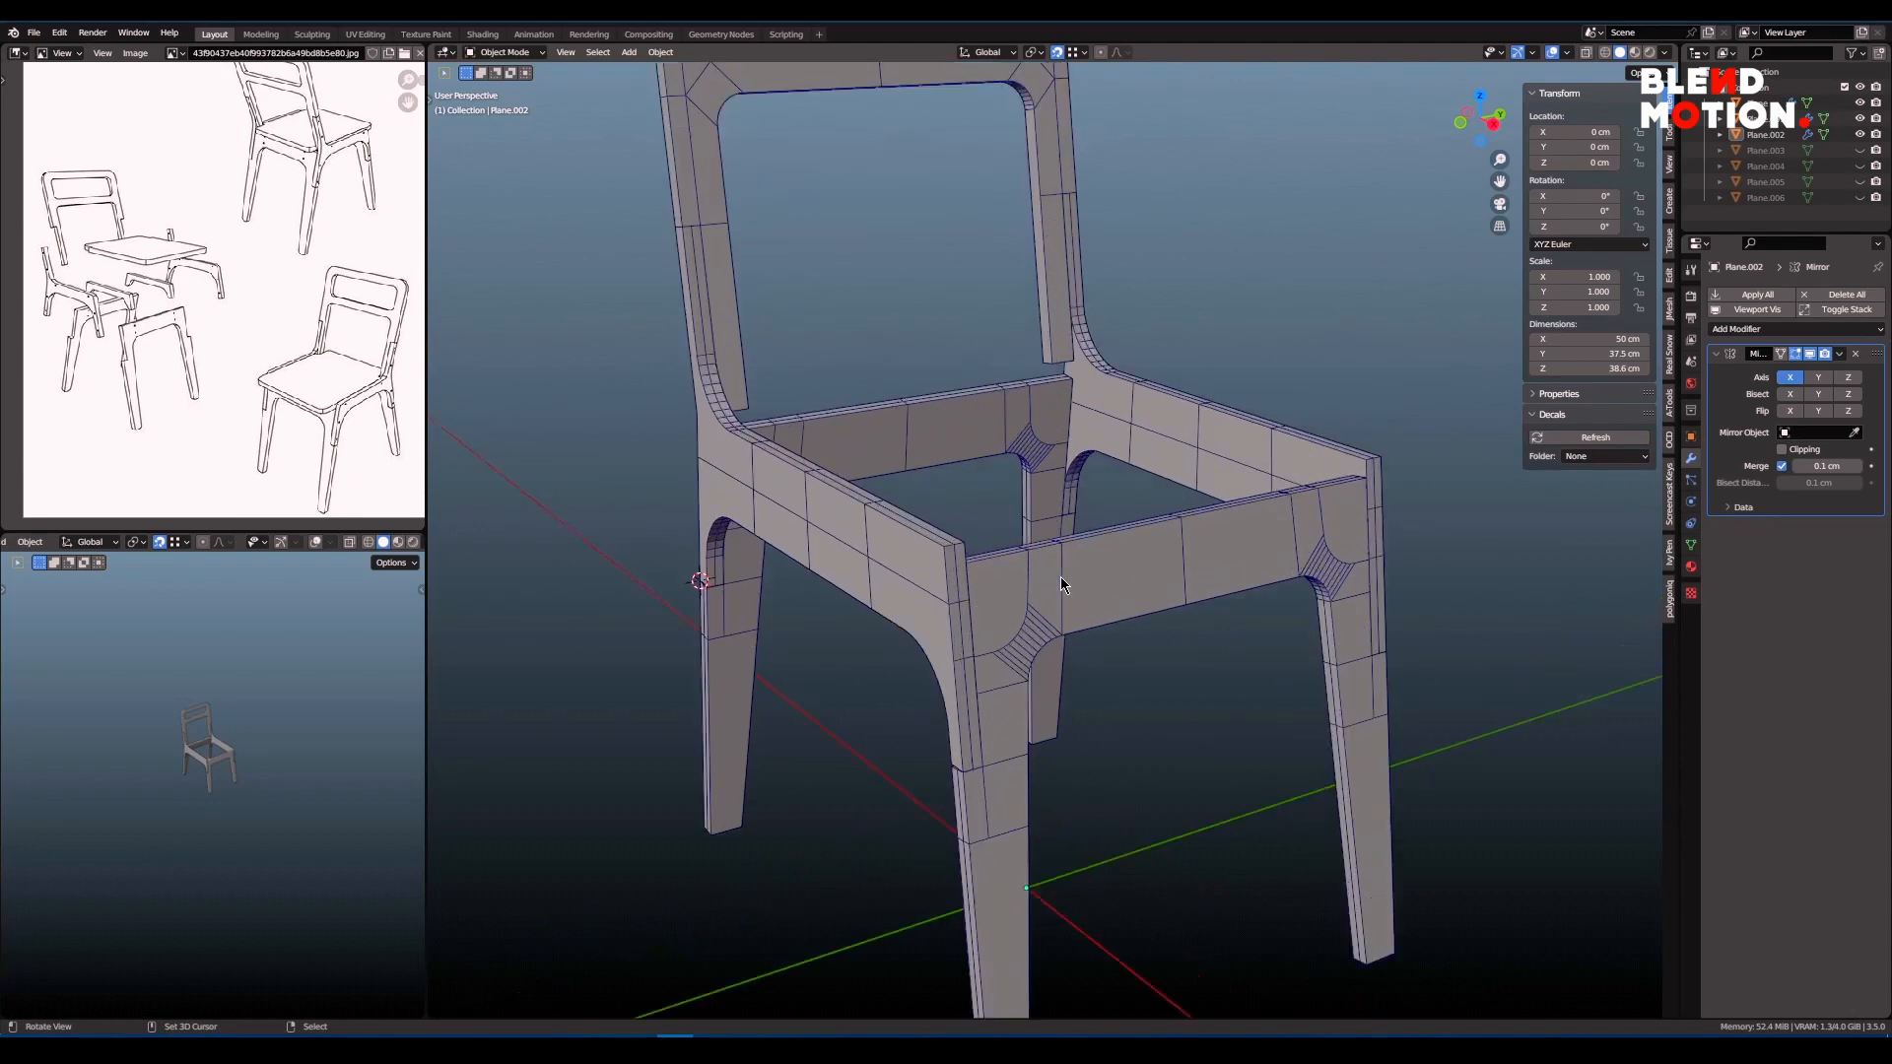
scroll(1059, 556, down, 3)
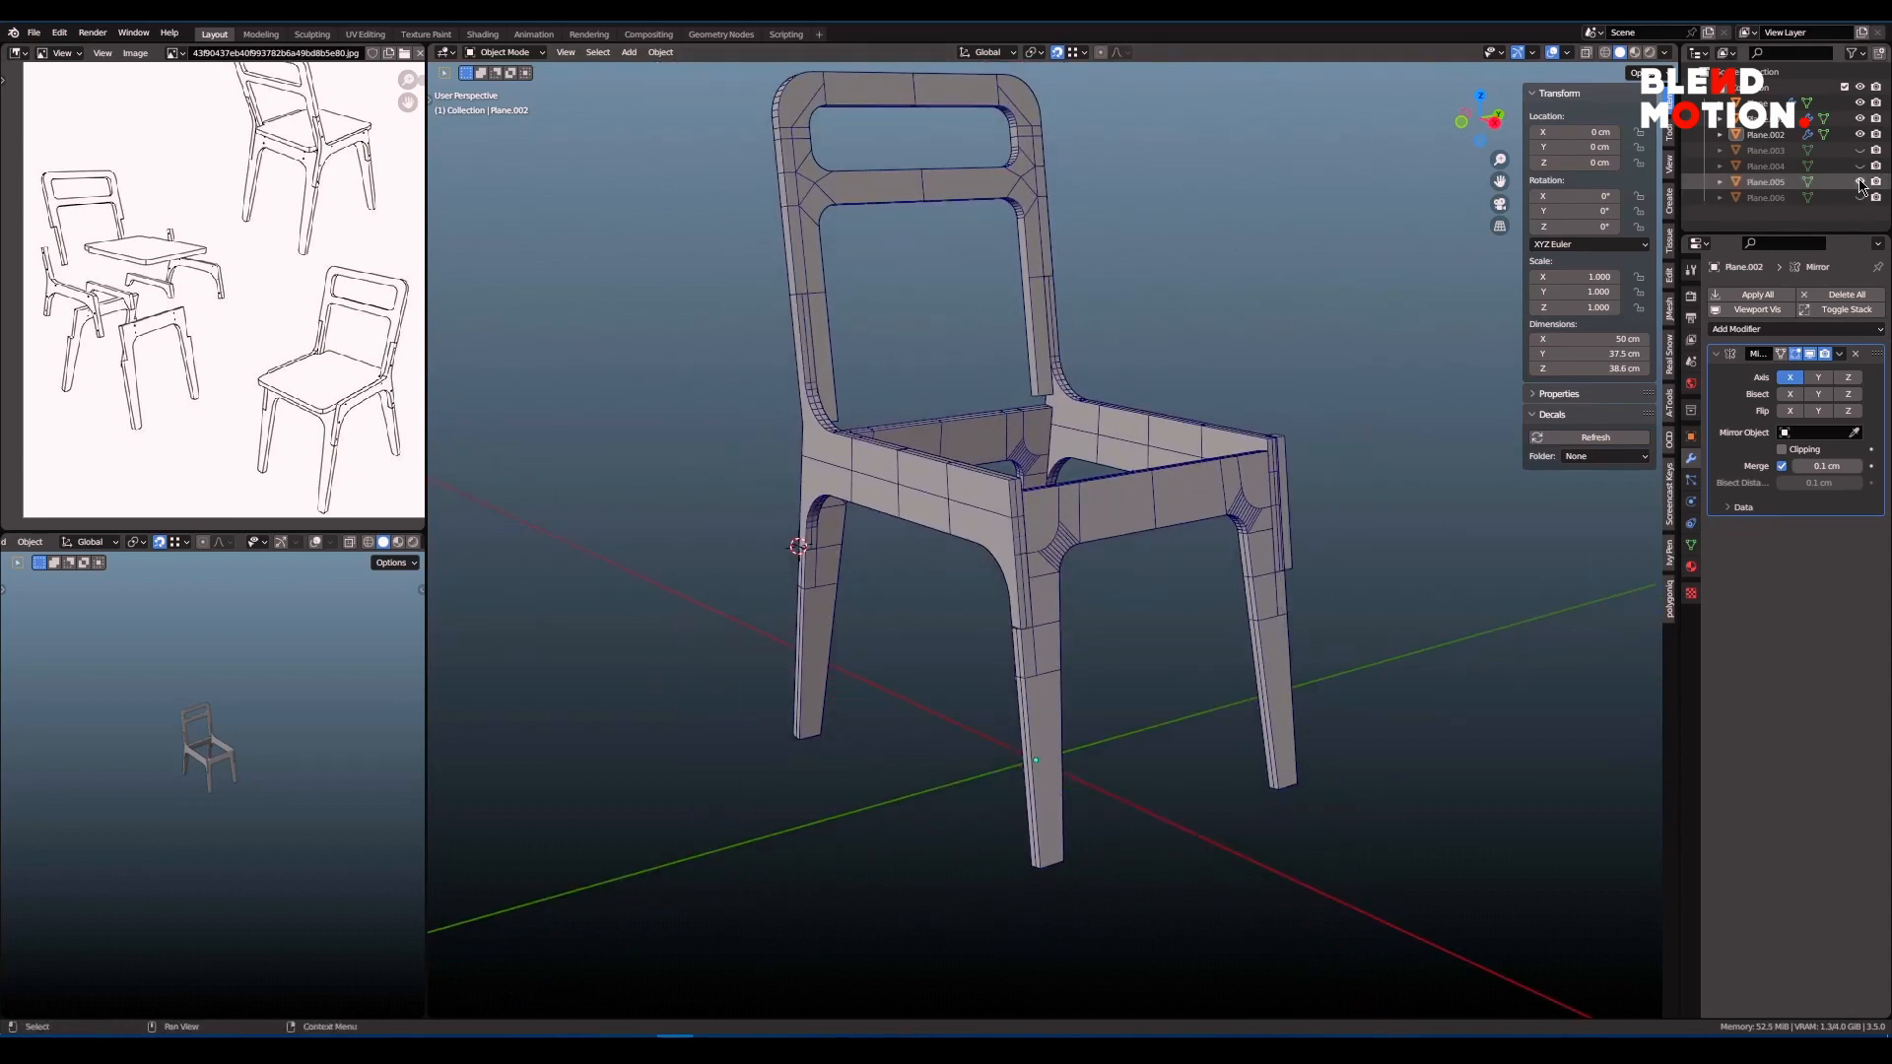
- Duplicate the small upright strip at X 0 above the seat frame and set the copy's Z dimension to 1.5 cm
click(1328, 473)
key(KP_1)
key(shift+z)
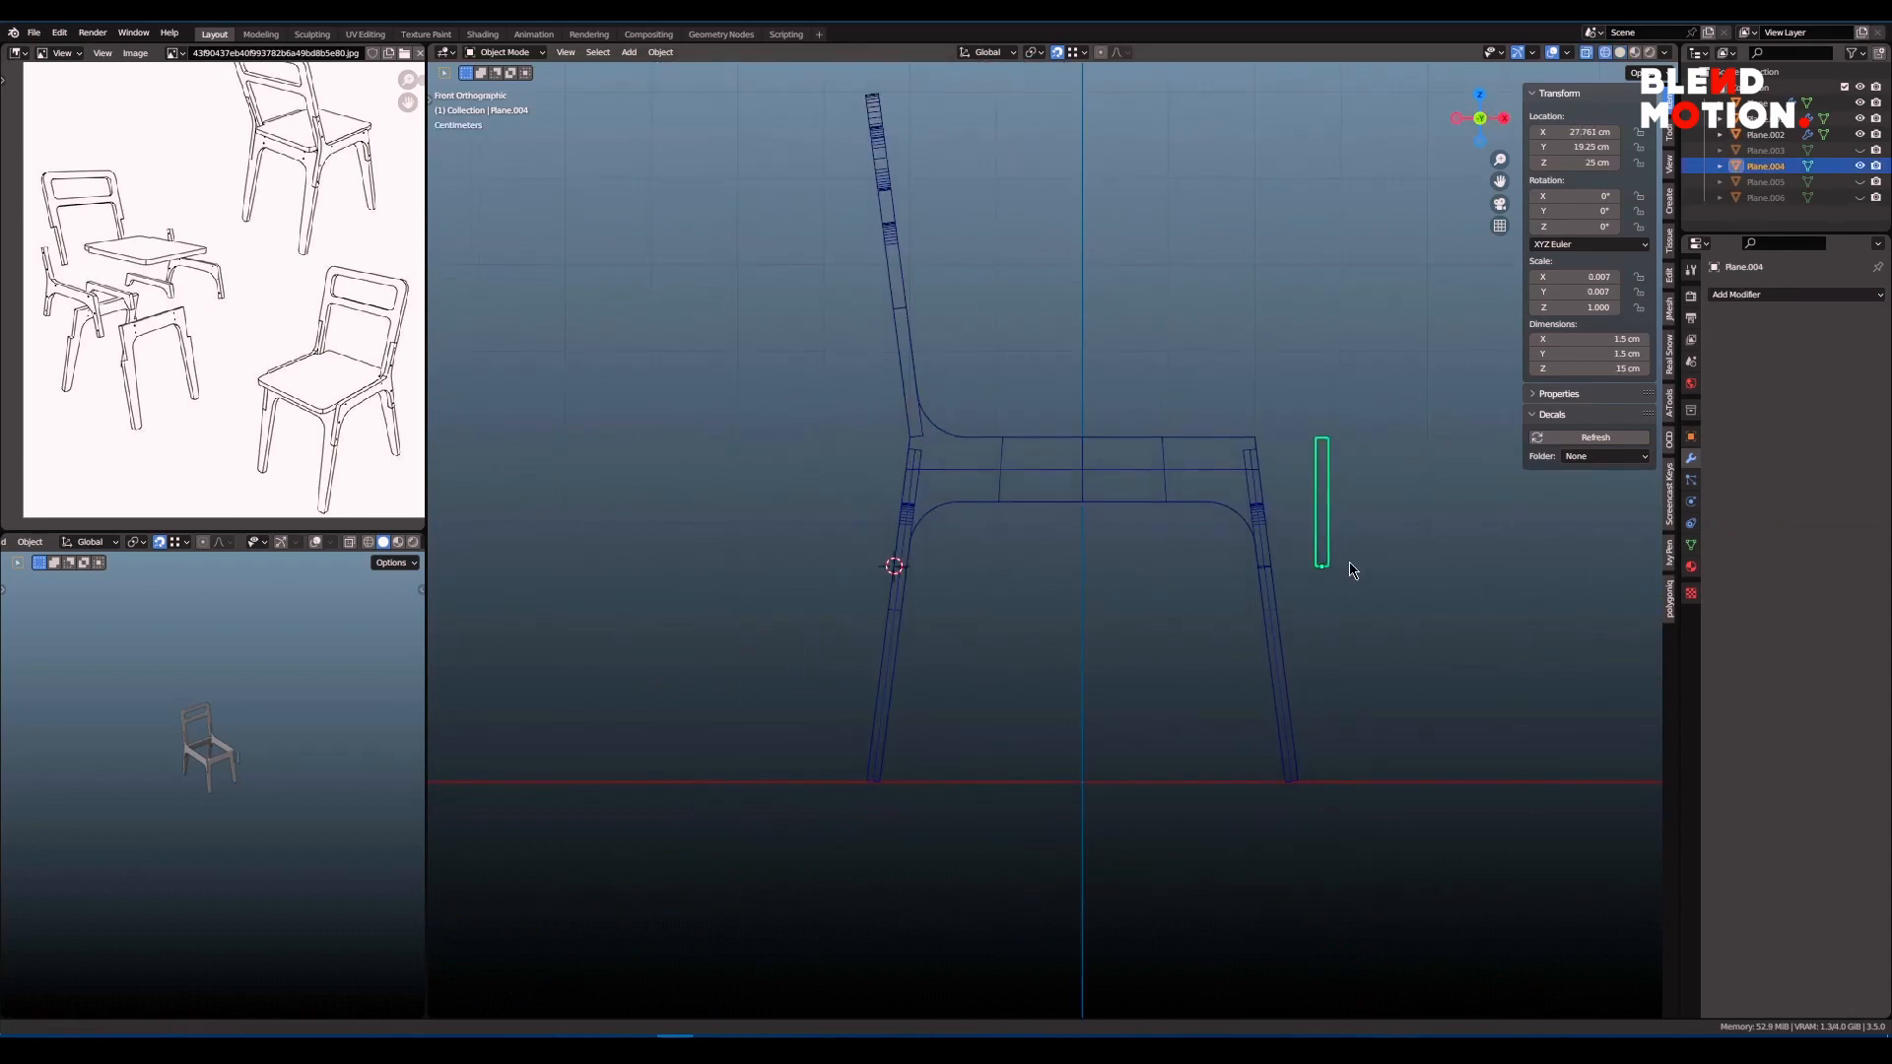
text(0)
key(Return)
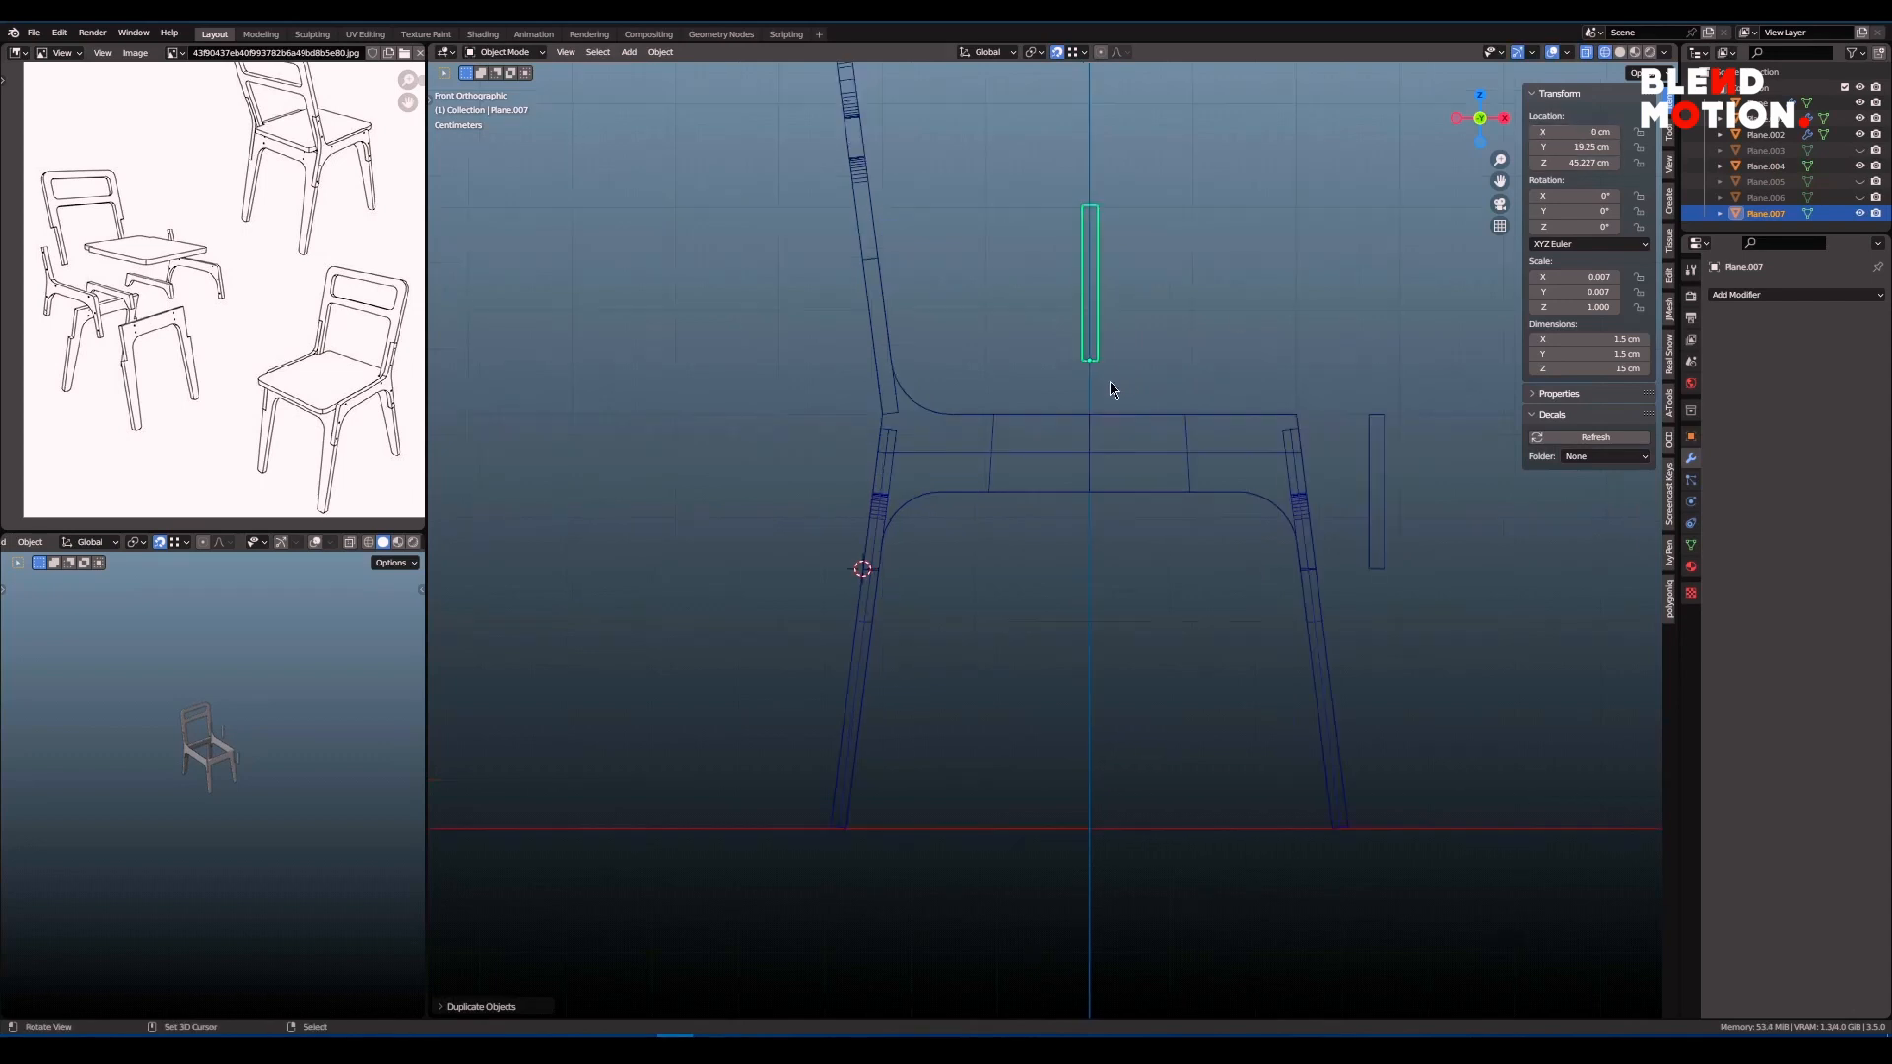
scroll(1111, 388, up, 2)
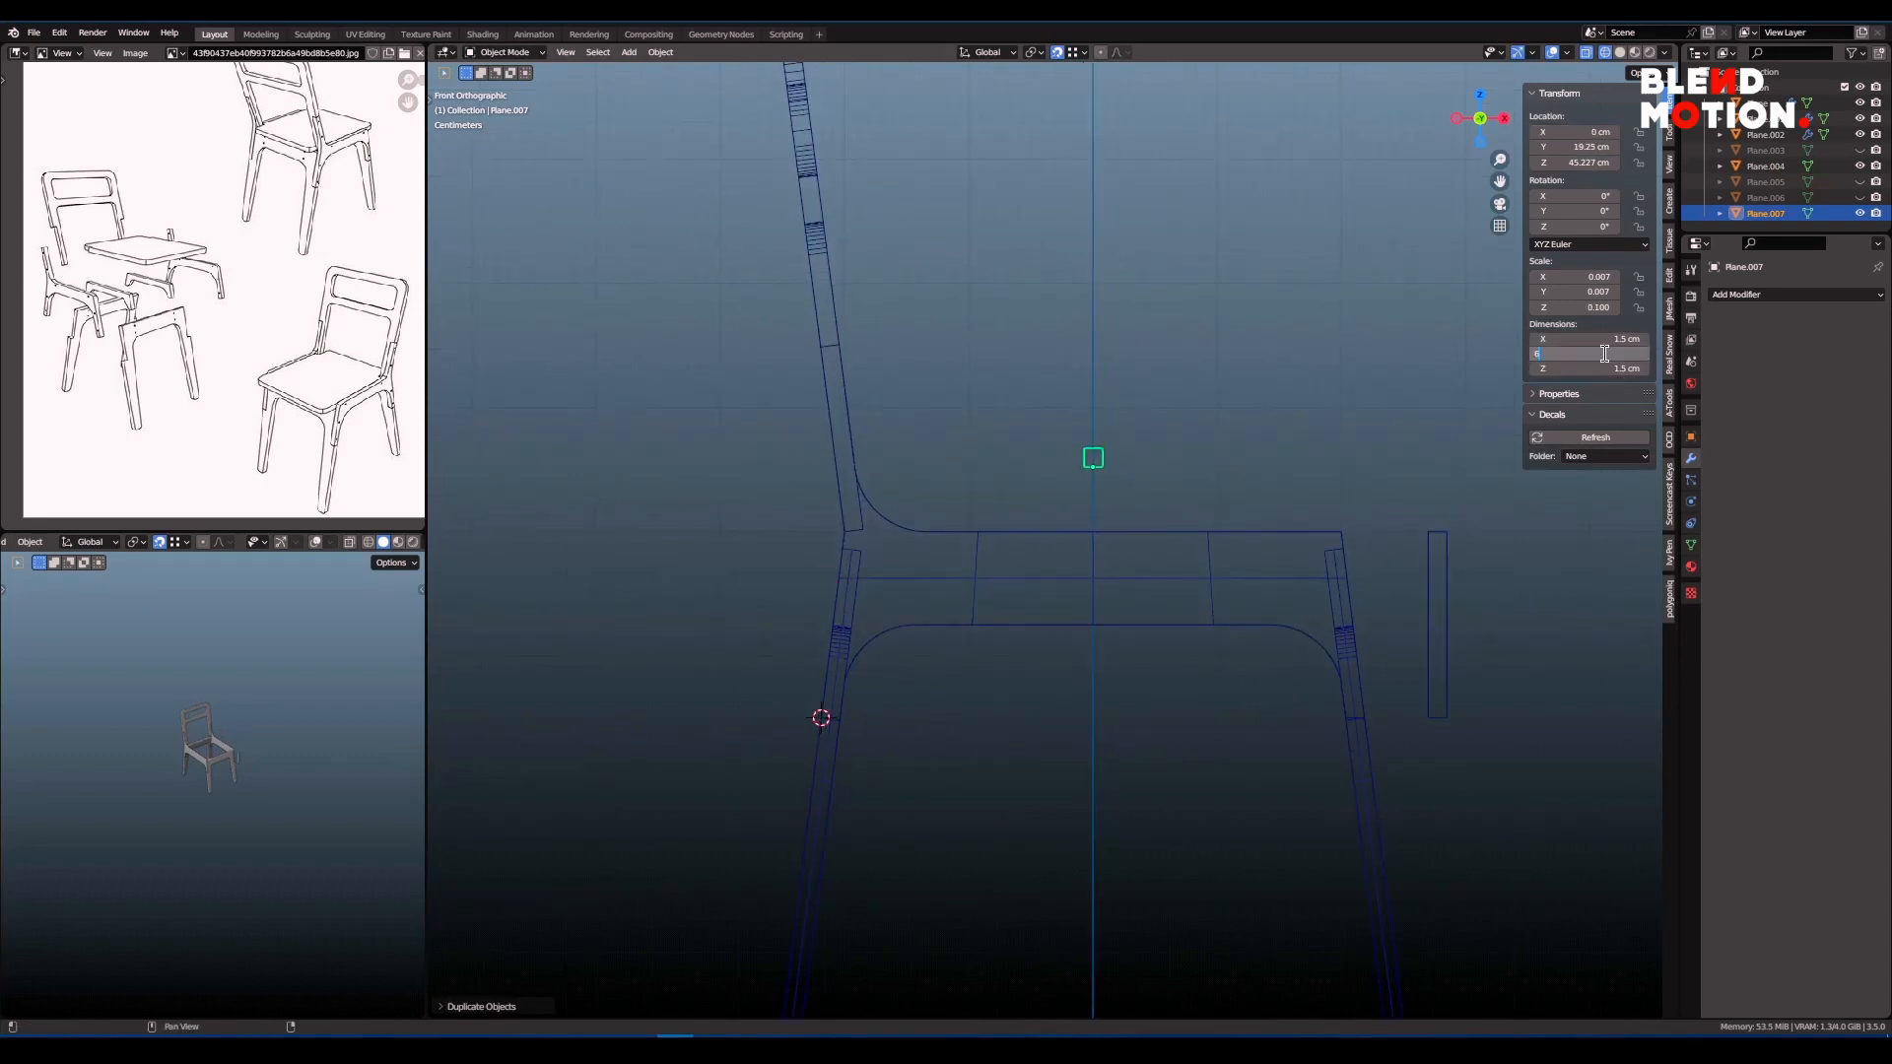
- Centre the strip at Y 0 and scale its Y length to 32.5 cm between the side frames
scroll(989, 523, down, 3)
key(shift+z)
mouse_move(1148, 478)
middle_down()
mouse_move(1056, 583)
mouse_move(1033, 573)
middle_up()
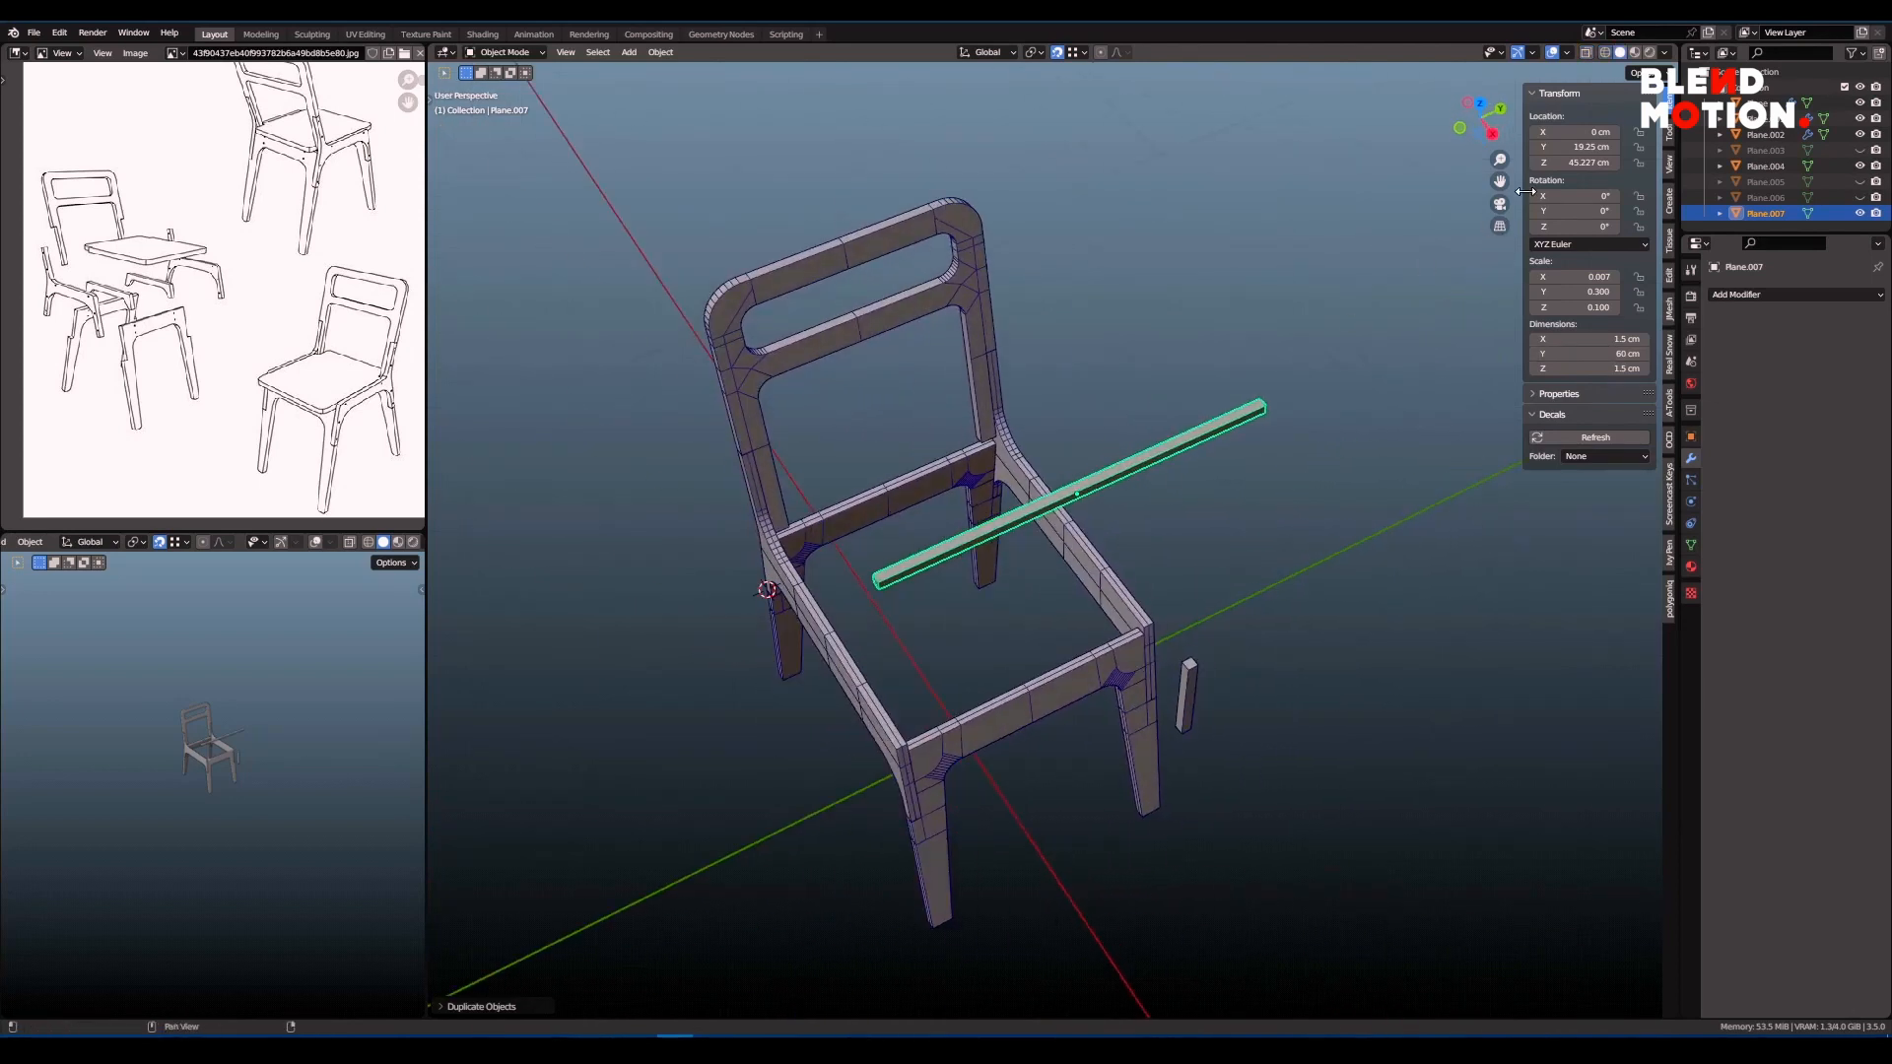
middle_drag(1389, 286, 1352, 301)
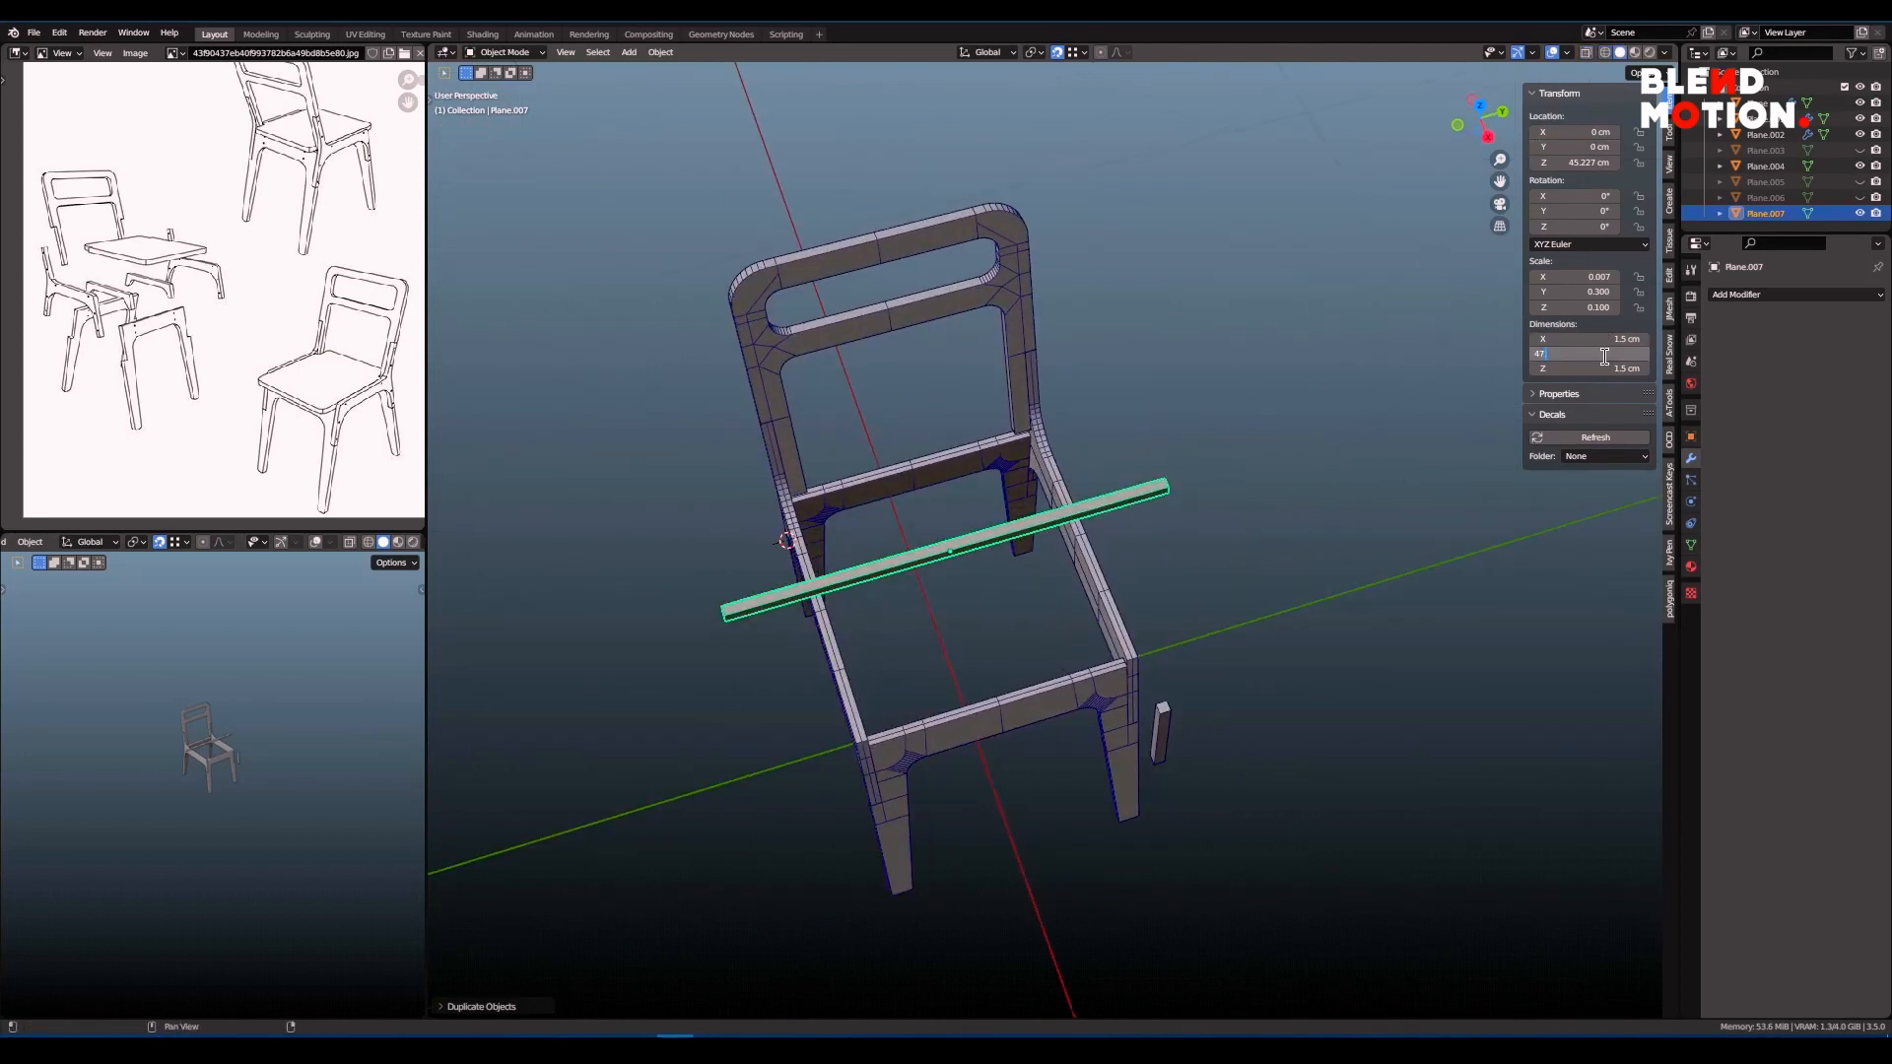
middle_drag(1121, 555, 1204, 532)
key(s)
key(y)
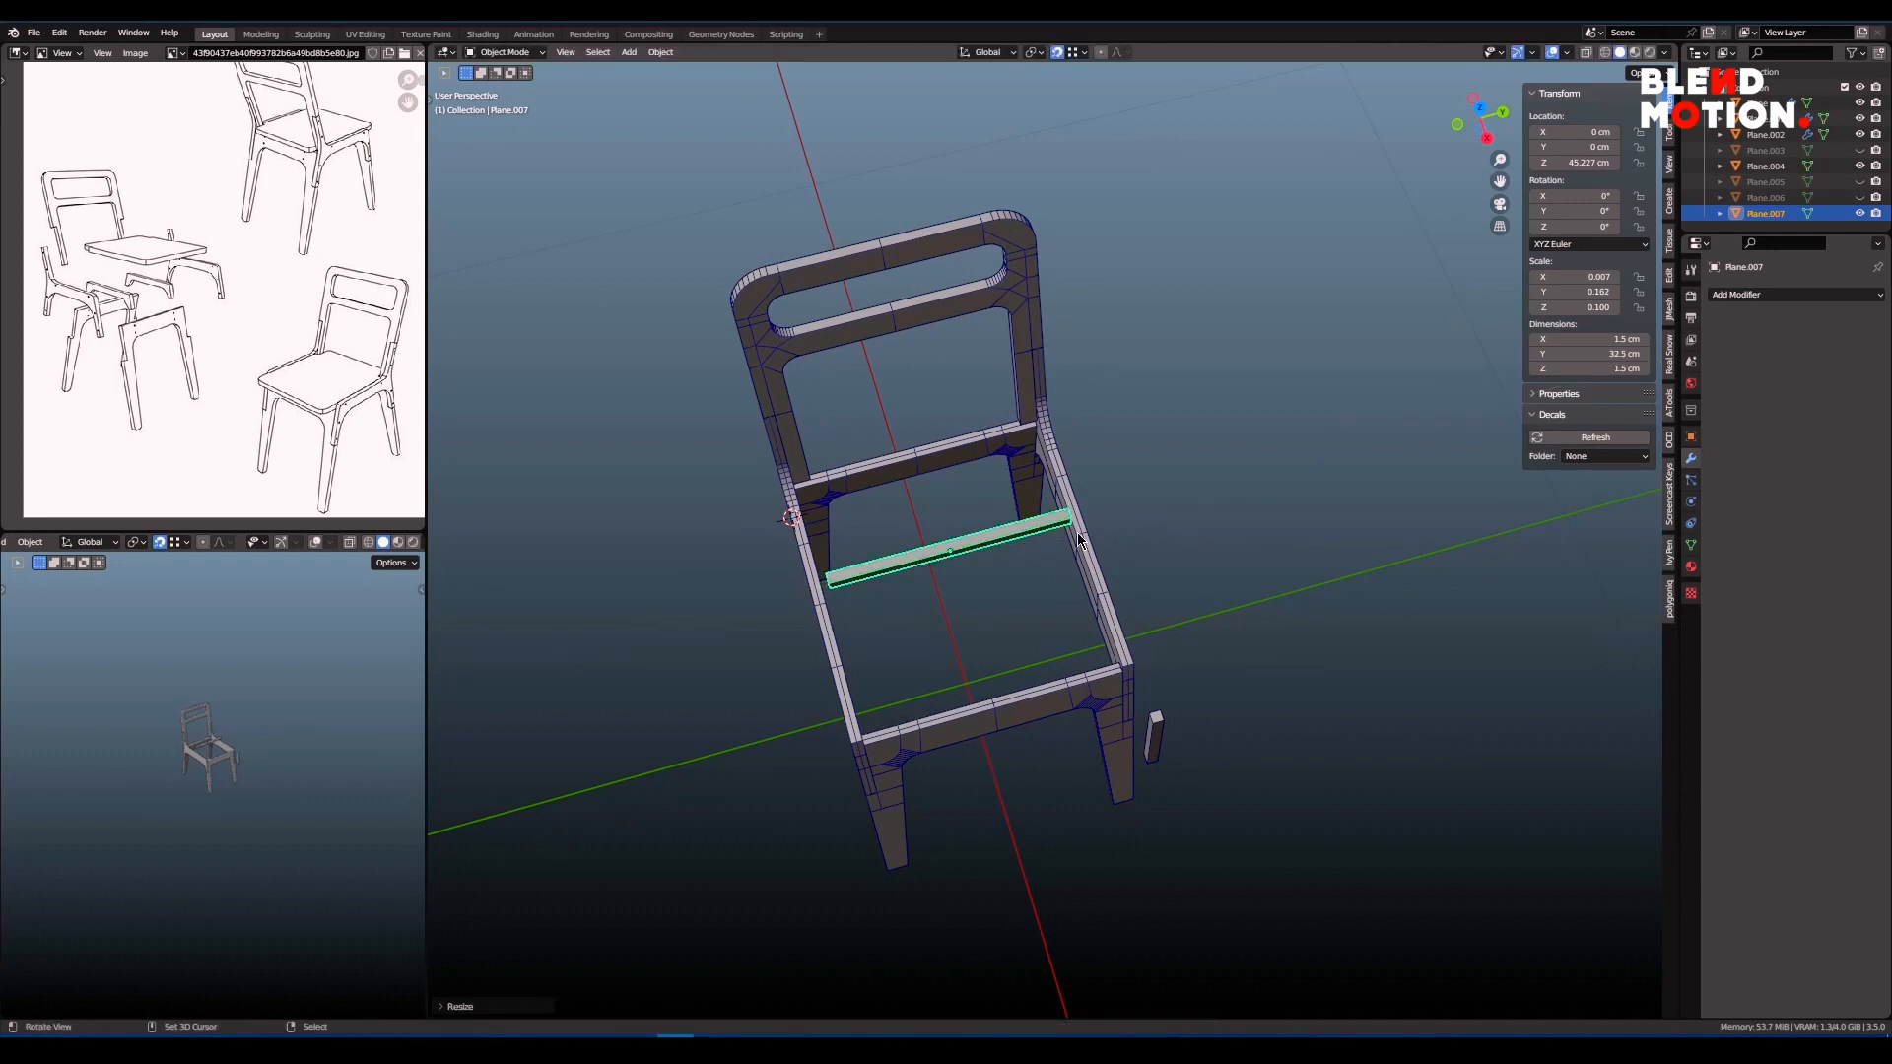
- Add a loop cut across the strip's middle and delete the vertices of its positive Y half
key(grave)
click(1007, 465)
key(Tab)
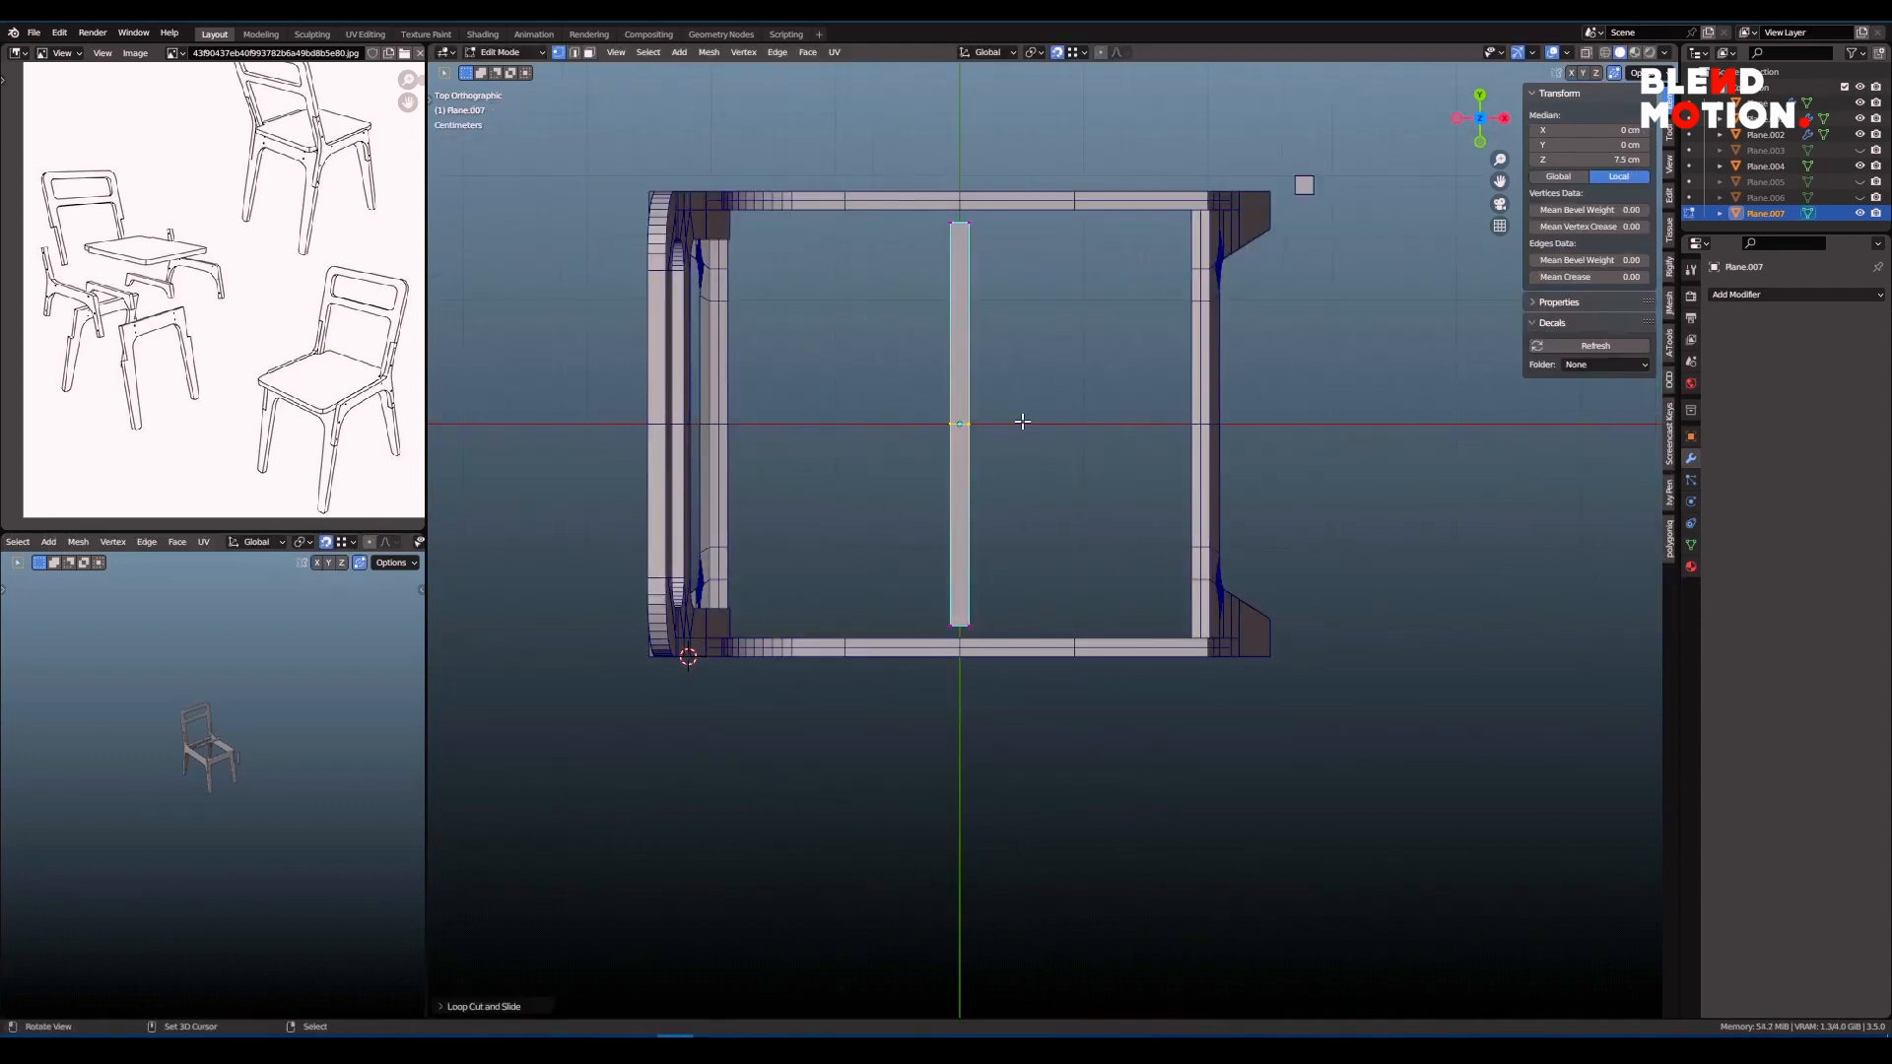
key(shift+z)
key(b)
drag(892, 179, 1043, 307)
key(x)
click(991, 387)
- Add a Mirror modifier to the half strip with only the Y axis enabled
key(space)
click(1249, 497)
shift+middle_drag(1048, 522, 1055, 503)
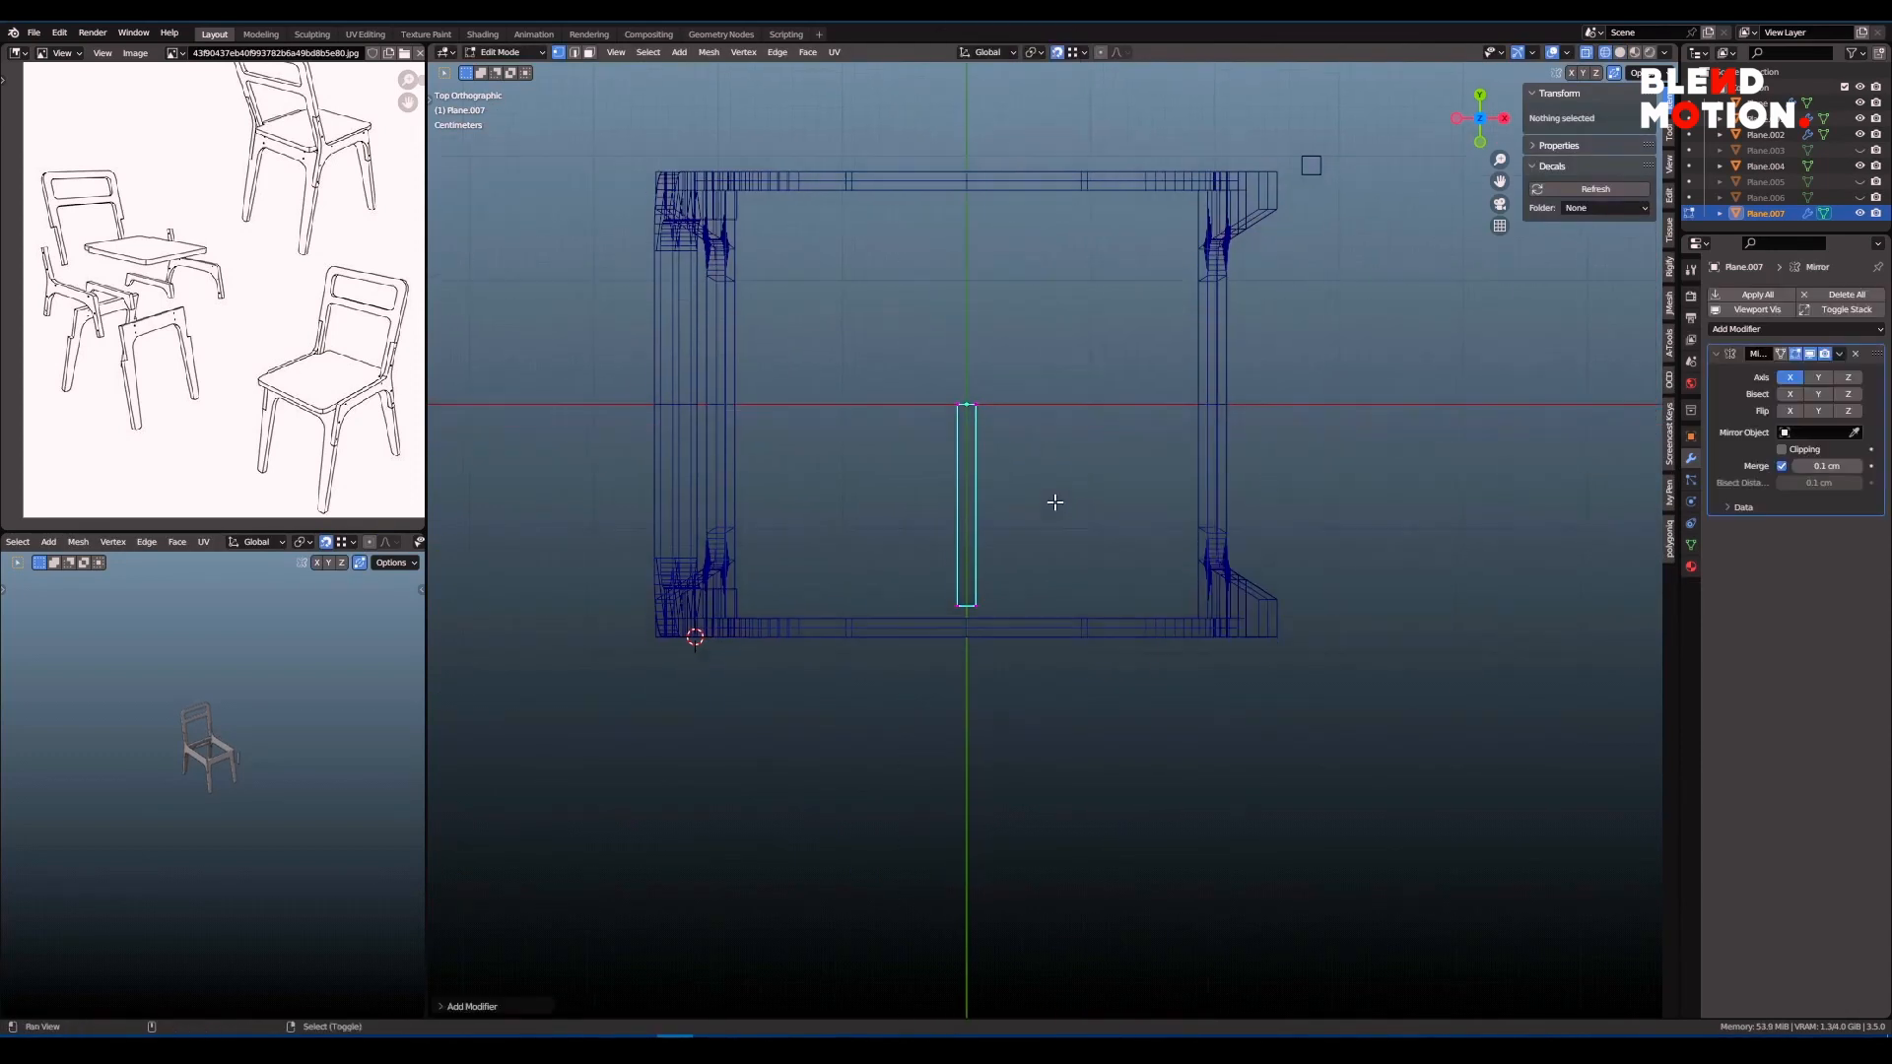
click(1784, 380)
- Move the strip's outer end vertices along Y to the inner edge of the side frame
shift+middle_drag(1073, 566, 1119, 448)
scroll(1120, 448, up, 2)
key(b)
drag(914, 449, 1063, 518)
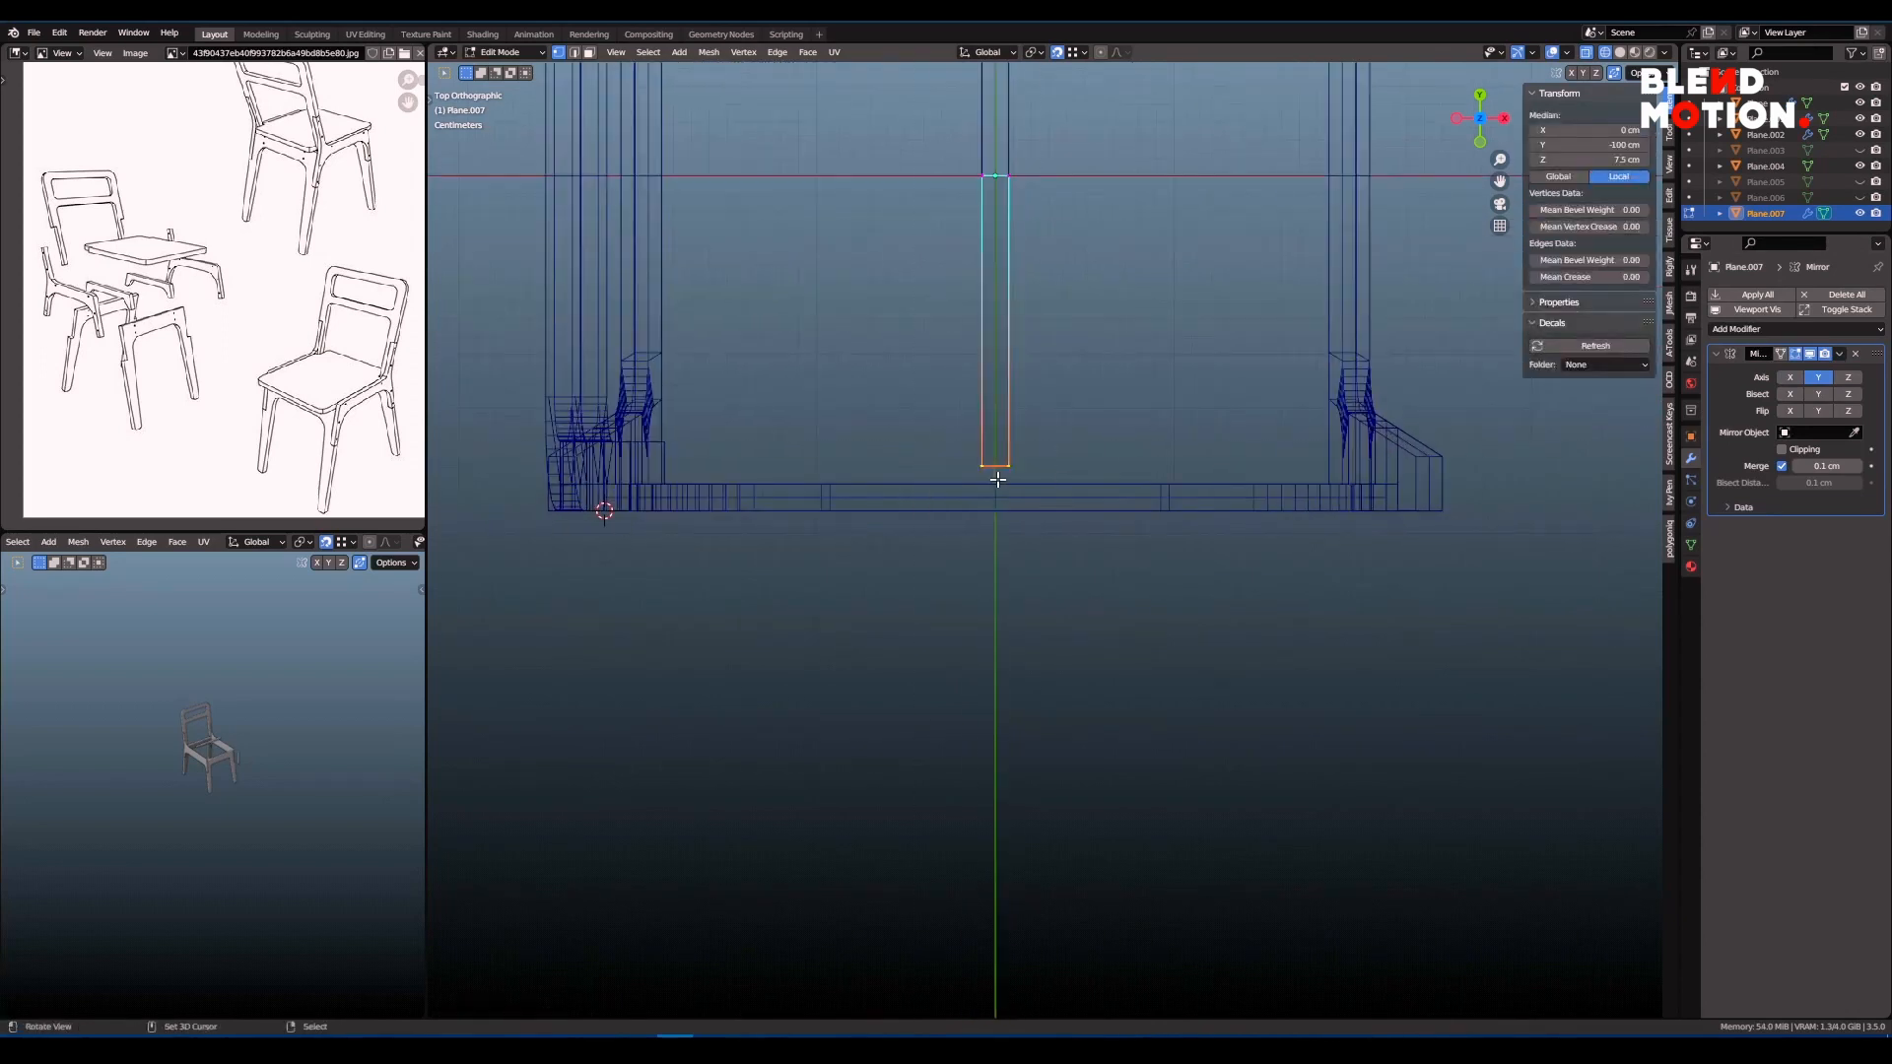
key(g)
key(y)
click(1015, 480)
- Move the strip's front long edge along X to widen it into a seat panel about 24.7 cm deep
scroll(1091, 465, down, 1)
shift+middle_drag(1091, 464, 1085, 533)
key(alt+a)
key(b)
drag(1092, 604, 1092, 605)
scroll(1084, 587, down, 2)
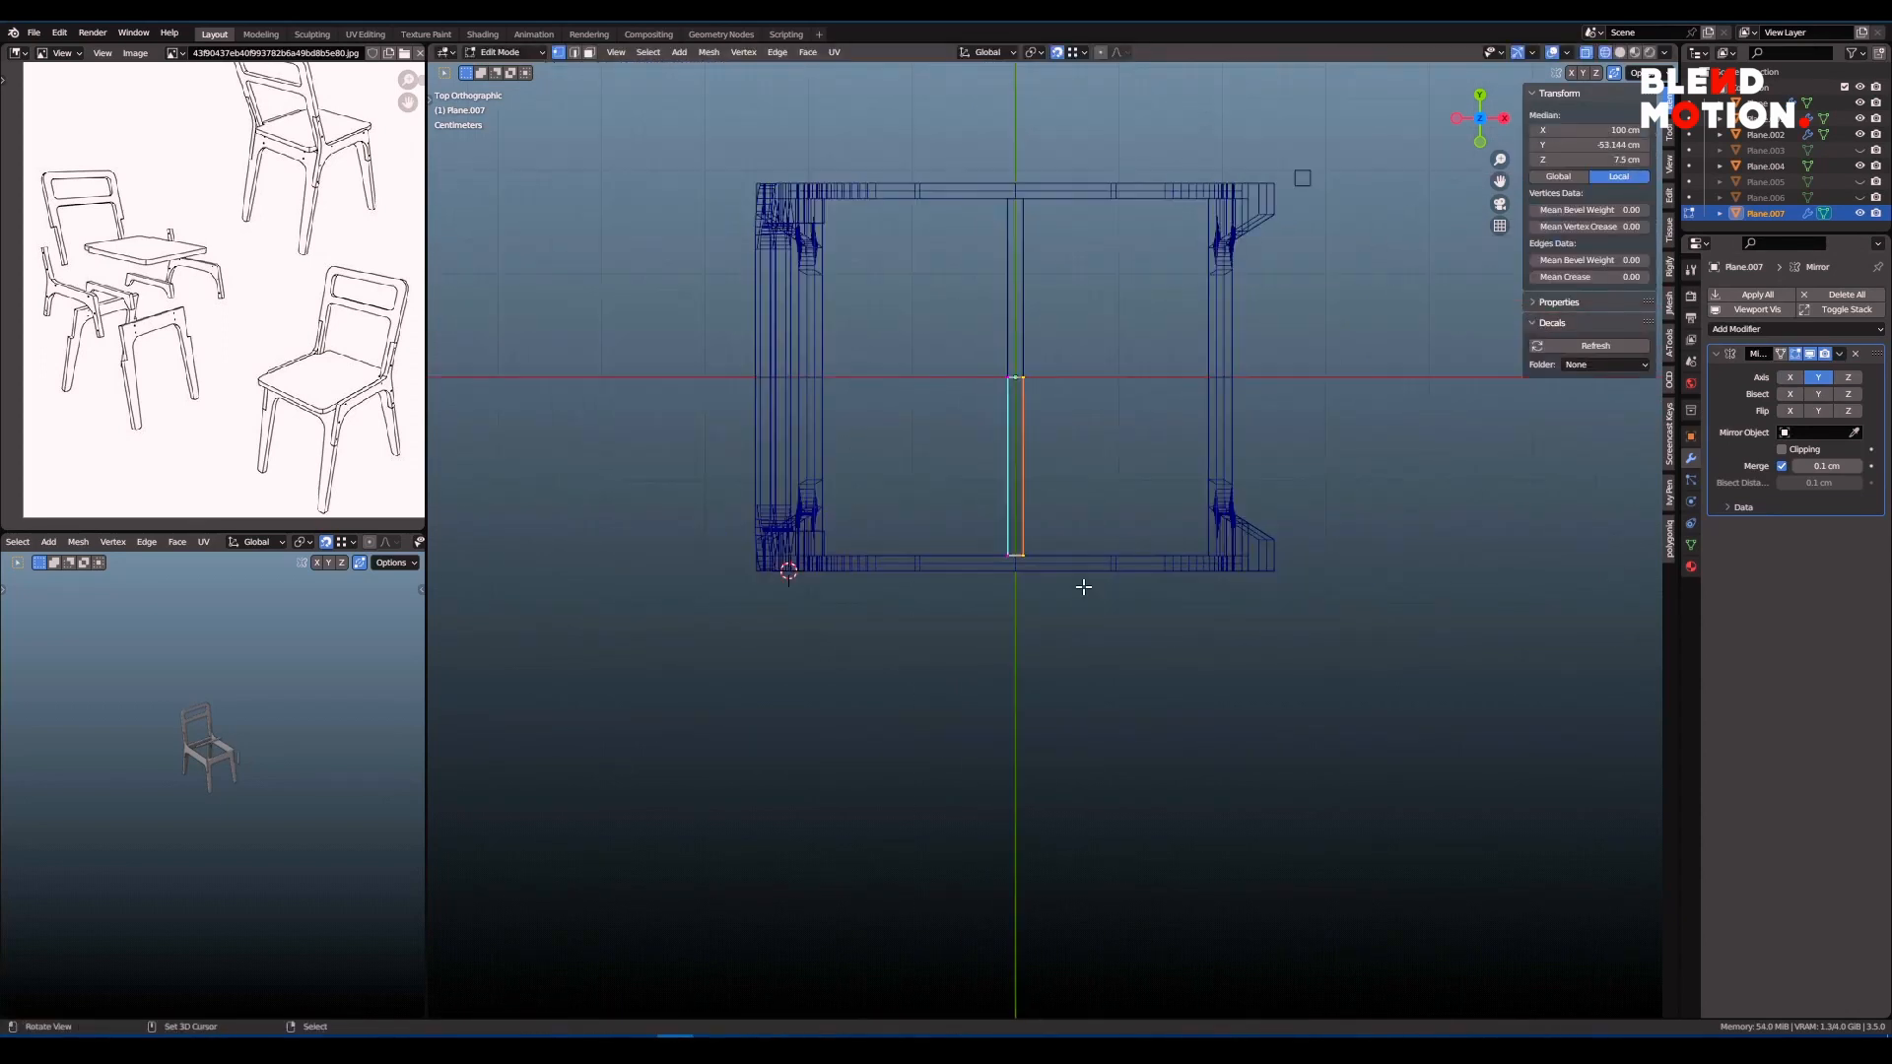
click(1320, 610)
- Lower the seat panel along Z to 38.5 cm, flush with the top edge of the side frame
key(KP_1)
scroll(1263, 596, up, 1)
shift+middle_drag(1183, 556, 1155, 440)
scroll(1155, 439, up, 1)
scroll(1001, 440, up, 1)
key(Tab)
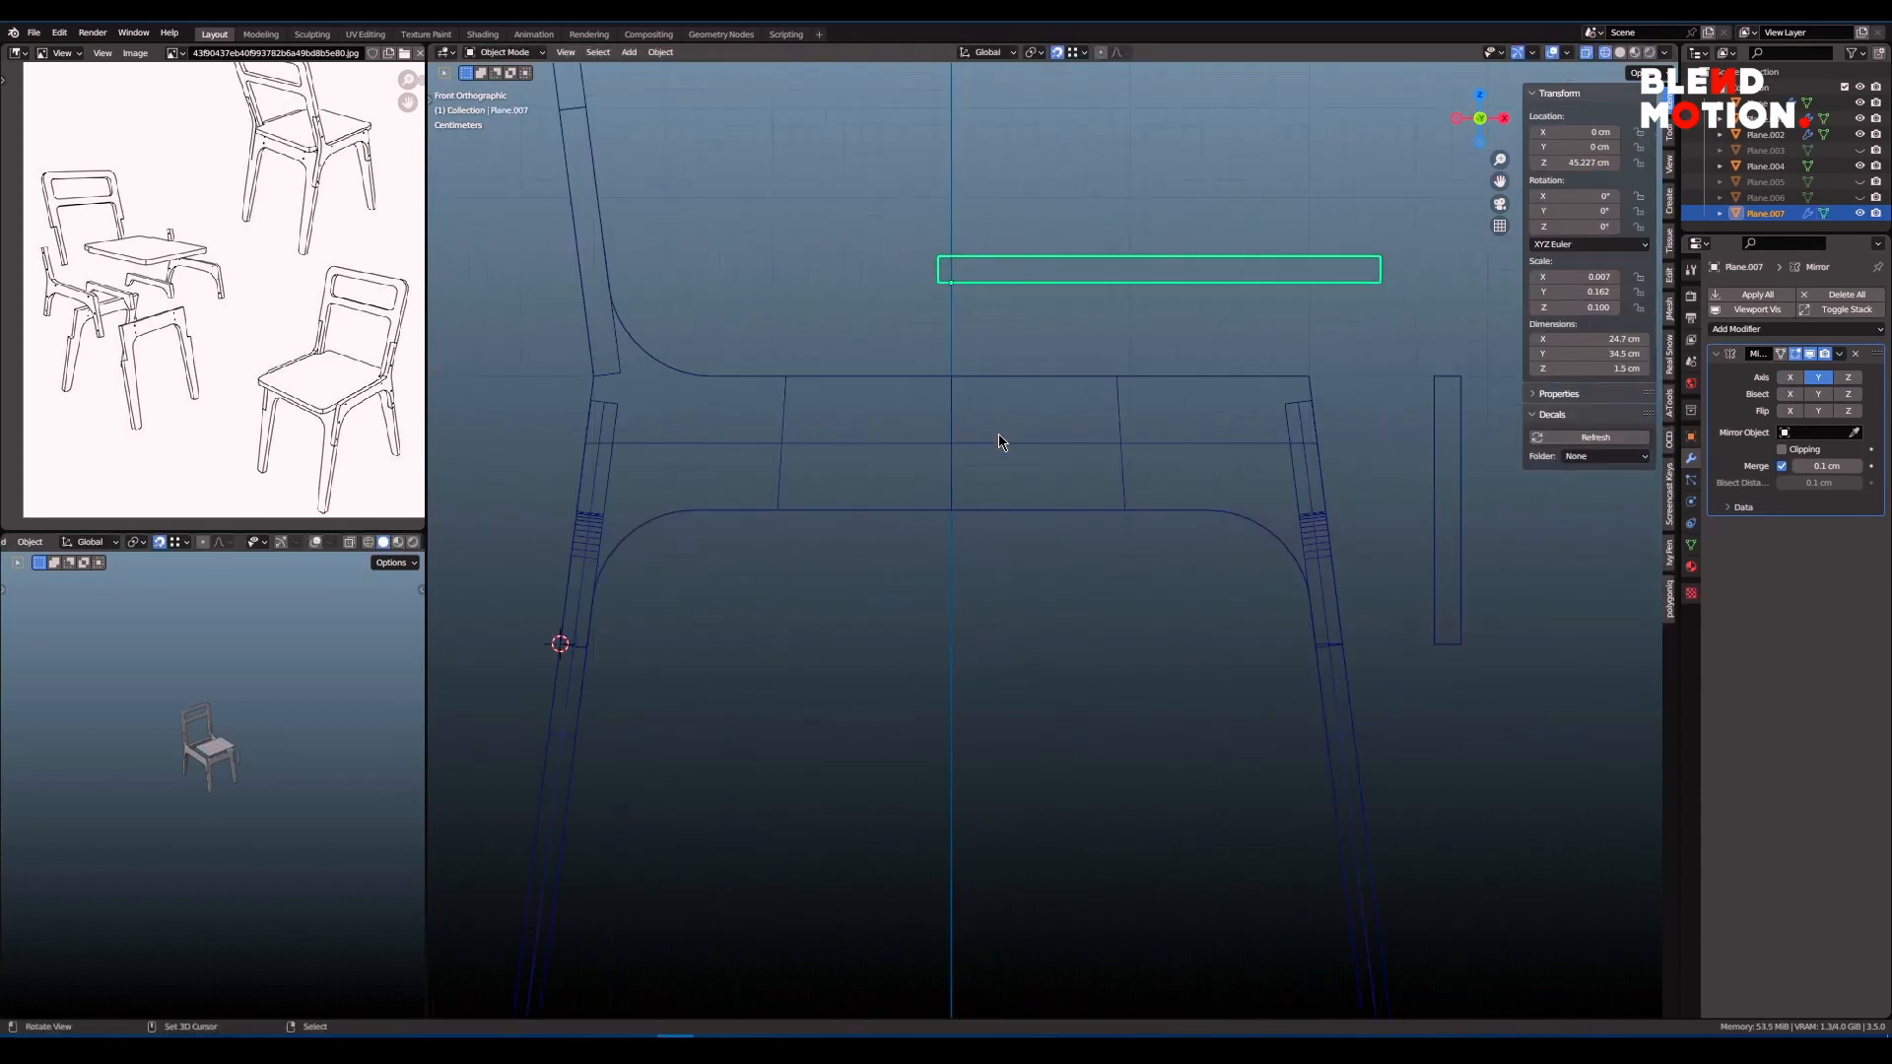
key(g)
key(z)
click(1290, 410)
shift+middle_drag(1290, 411, 1187, 499)
scroll(1186, 499, up, 4)
key(g)
key(z)
click(1343, 380)
- Move the seat panel's rear end vertices along X to the rear edge of the side frame
scroll(1281, 414, down, 5)
shift+middle_drag(823, 531, 769, 490)
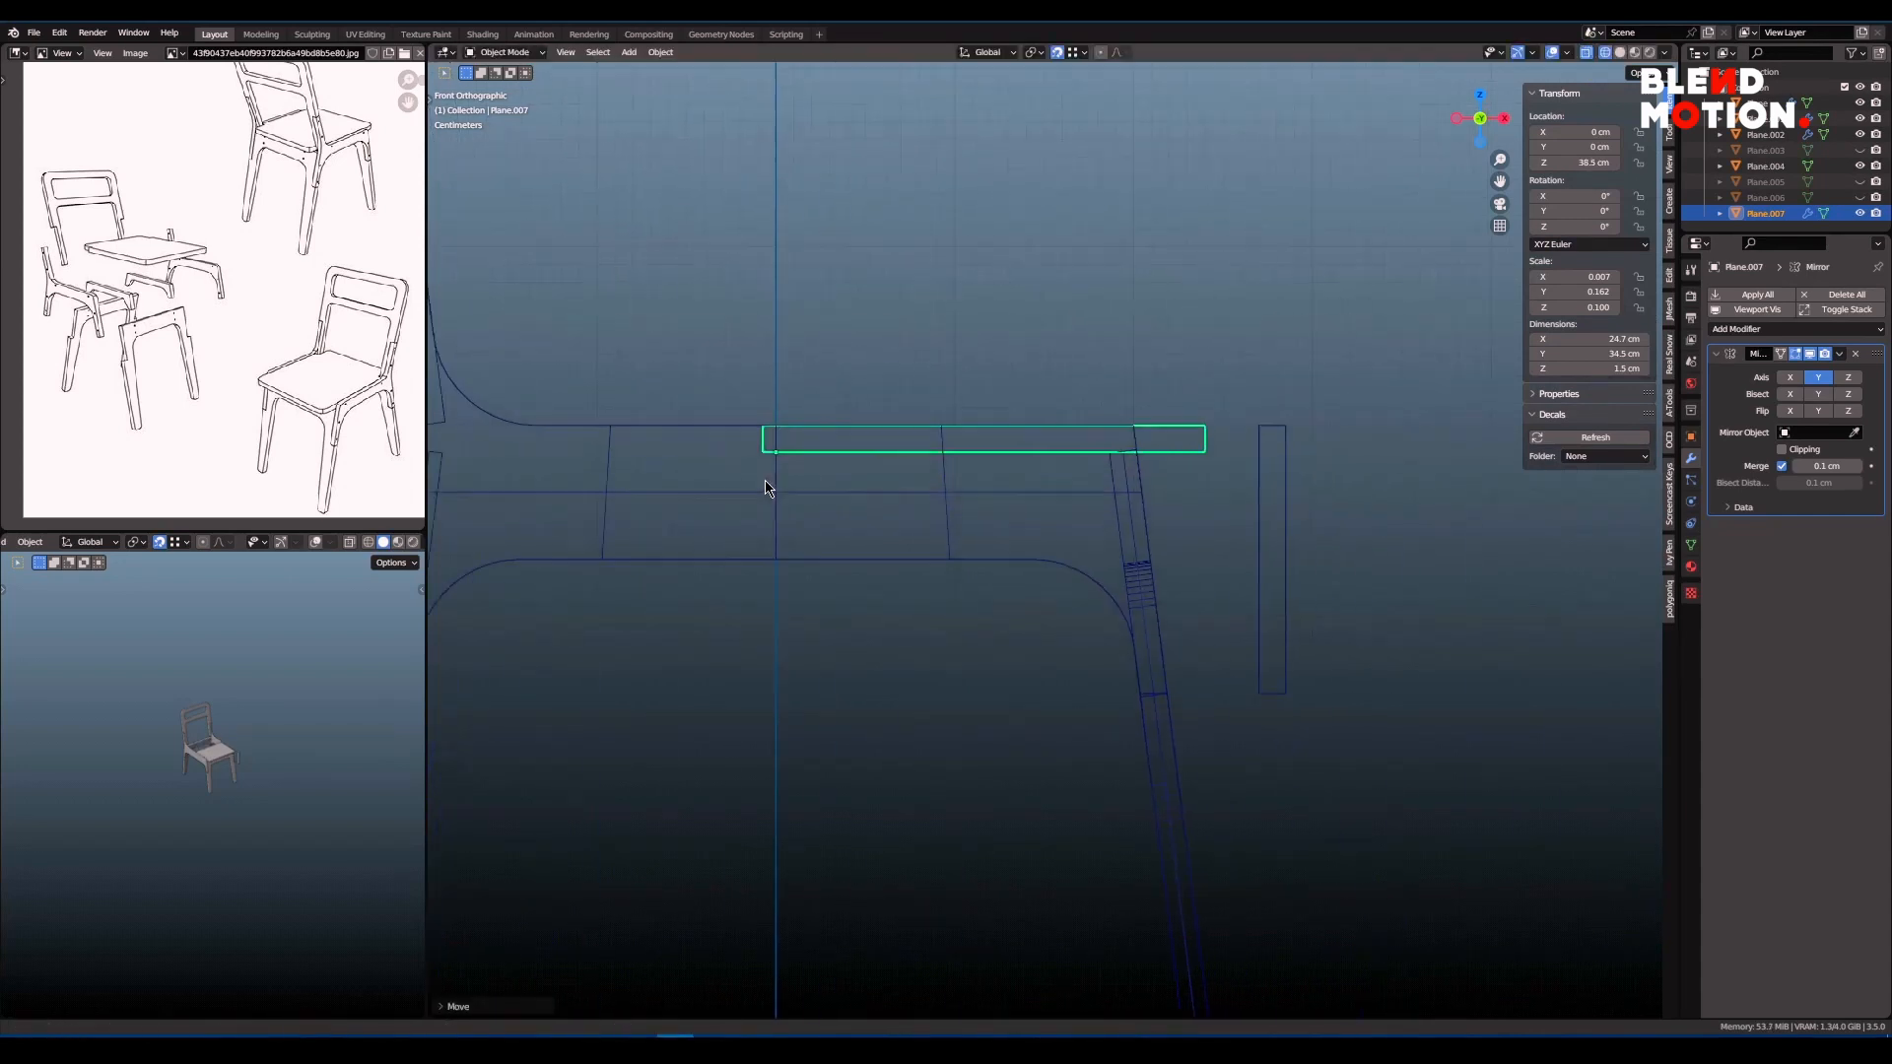
shift+middle_drag(1109, 490, 1024, 503)
scroll(1098, 481, up, 3)
key(Tab)
shift+middle_drag(741, 504, 1120, 503)
click(1190, 482)
key(alt+a)
key(b)
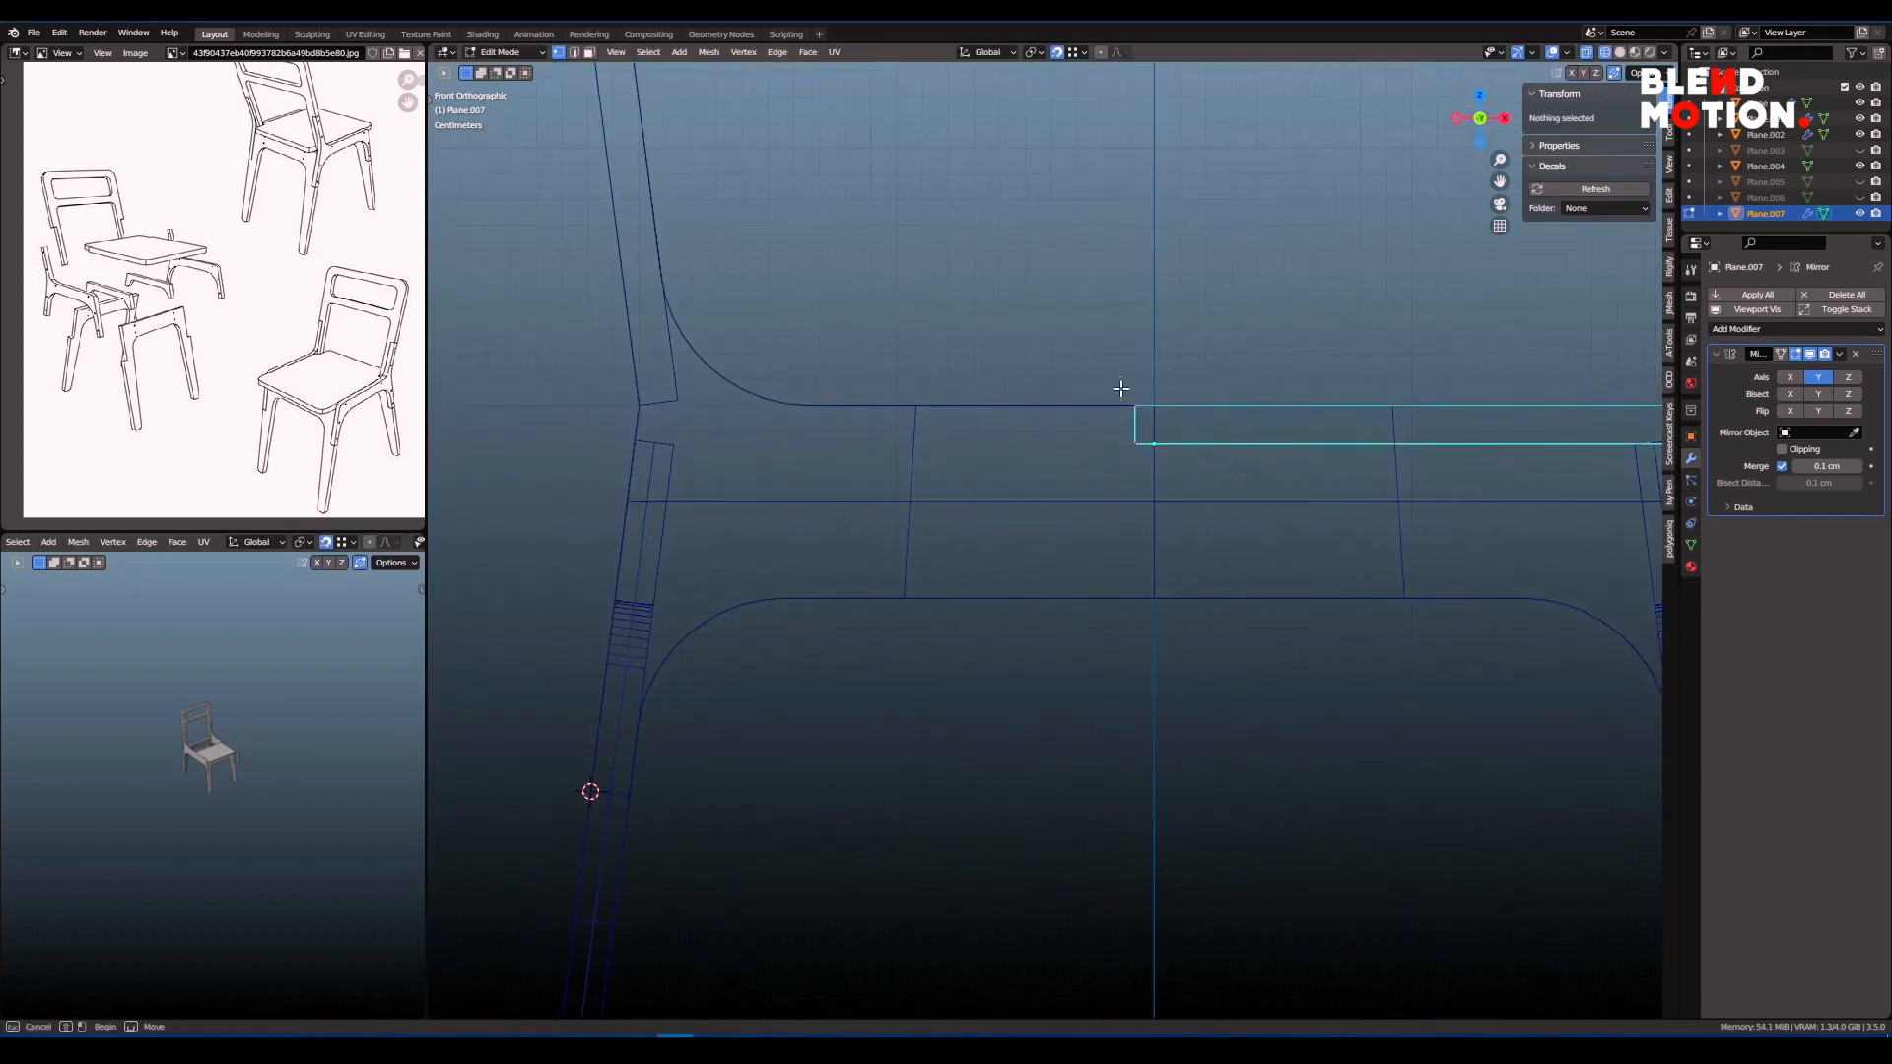
scroll(628, 432, up, 5)
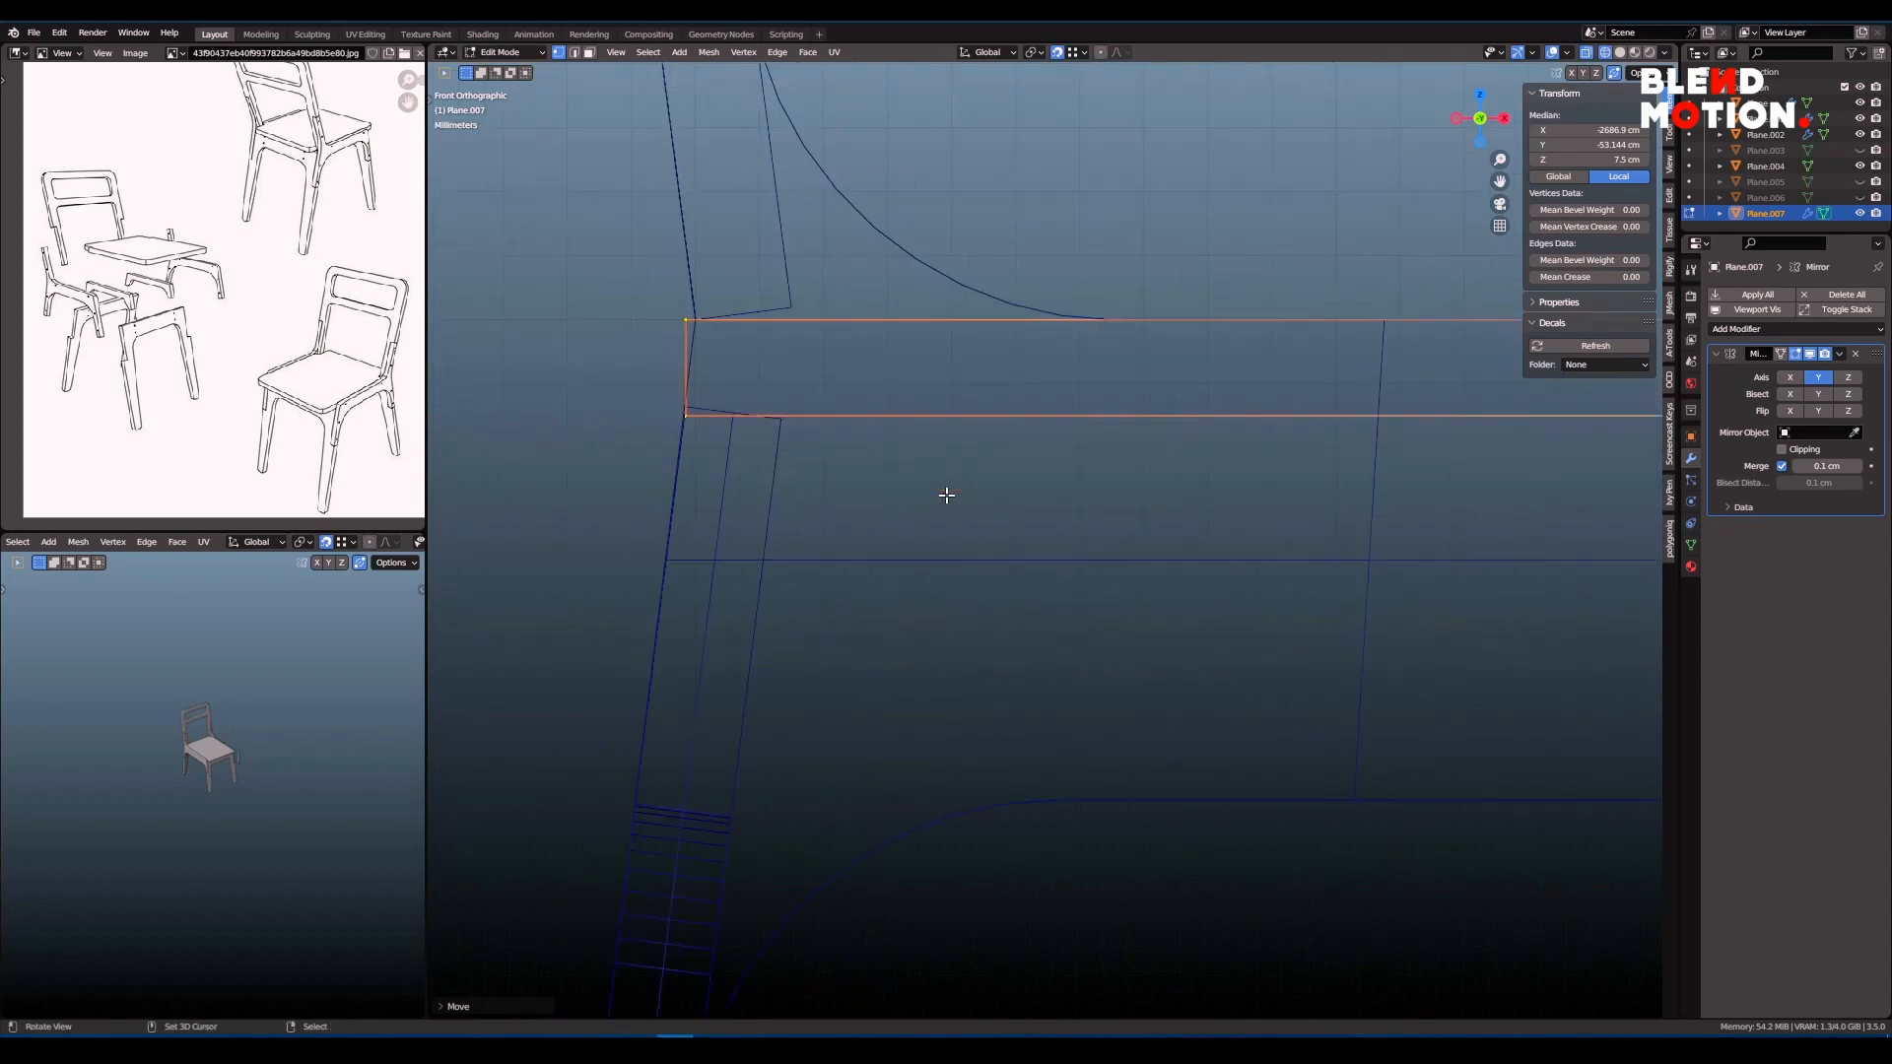
- Add loop cuts along the seat panel's side and across its rear to outline the rear corner
key(shift+z)
mouse_move(984, 517)
middle_down()
mouse_move(908, 622)
mouse_move(930, 564)
mouse_move(1089, 462)
mouse_move(986, 458)
middle_up()
scroll(985, 561, up, 5)
click(1030, 426)
click(949, 451)
key(shift+z)
key(alt+a)
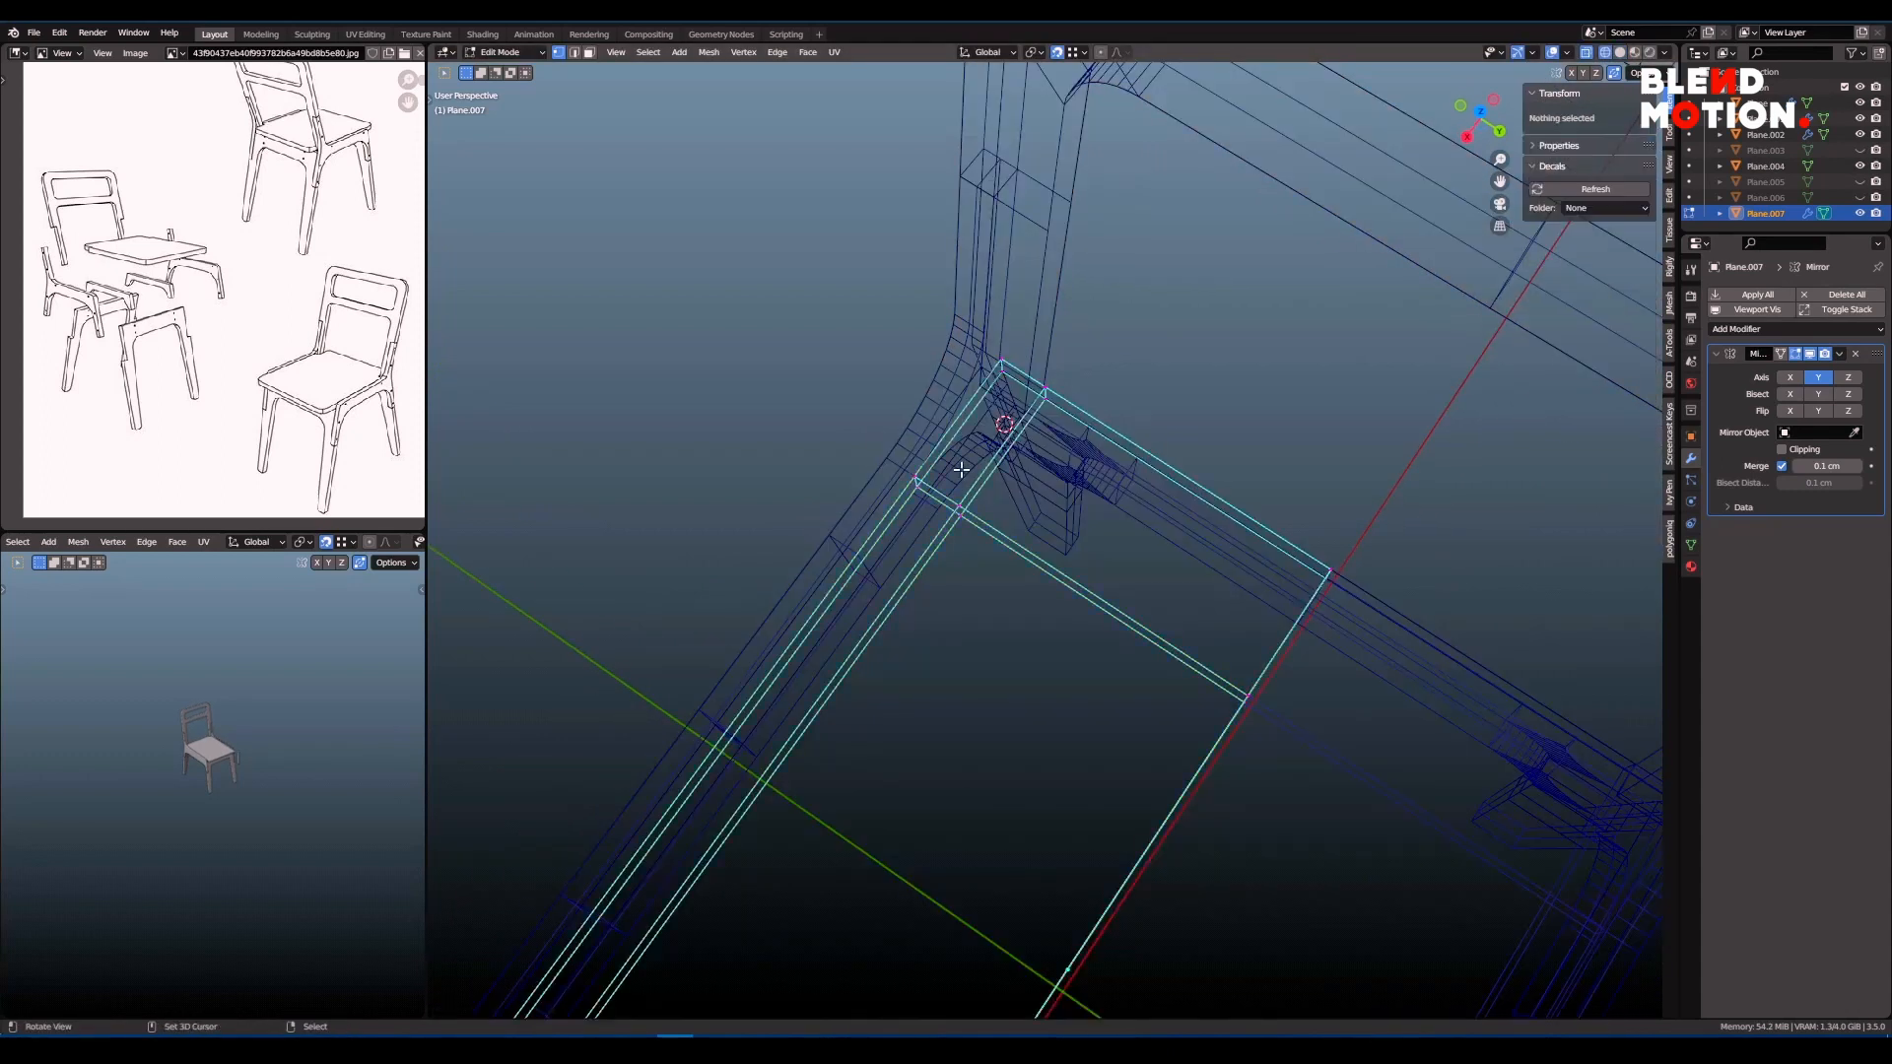
- Delete the seat panel's outer rear corner vertices to form a notch around the backrest upright
drag(800, 293, 1073, 554)
key(x)
click(1141, 513)
drag(1090, 535, 1089, 533)
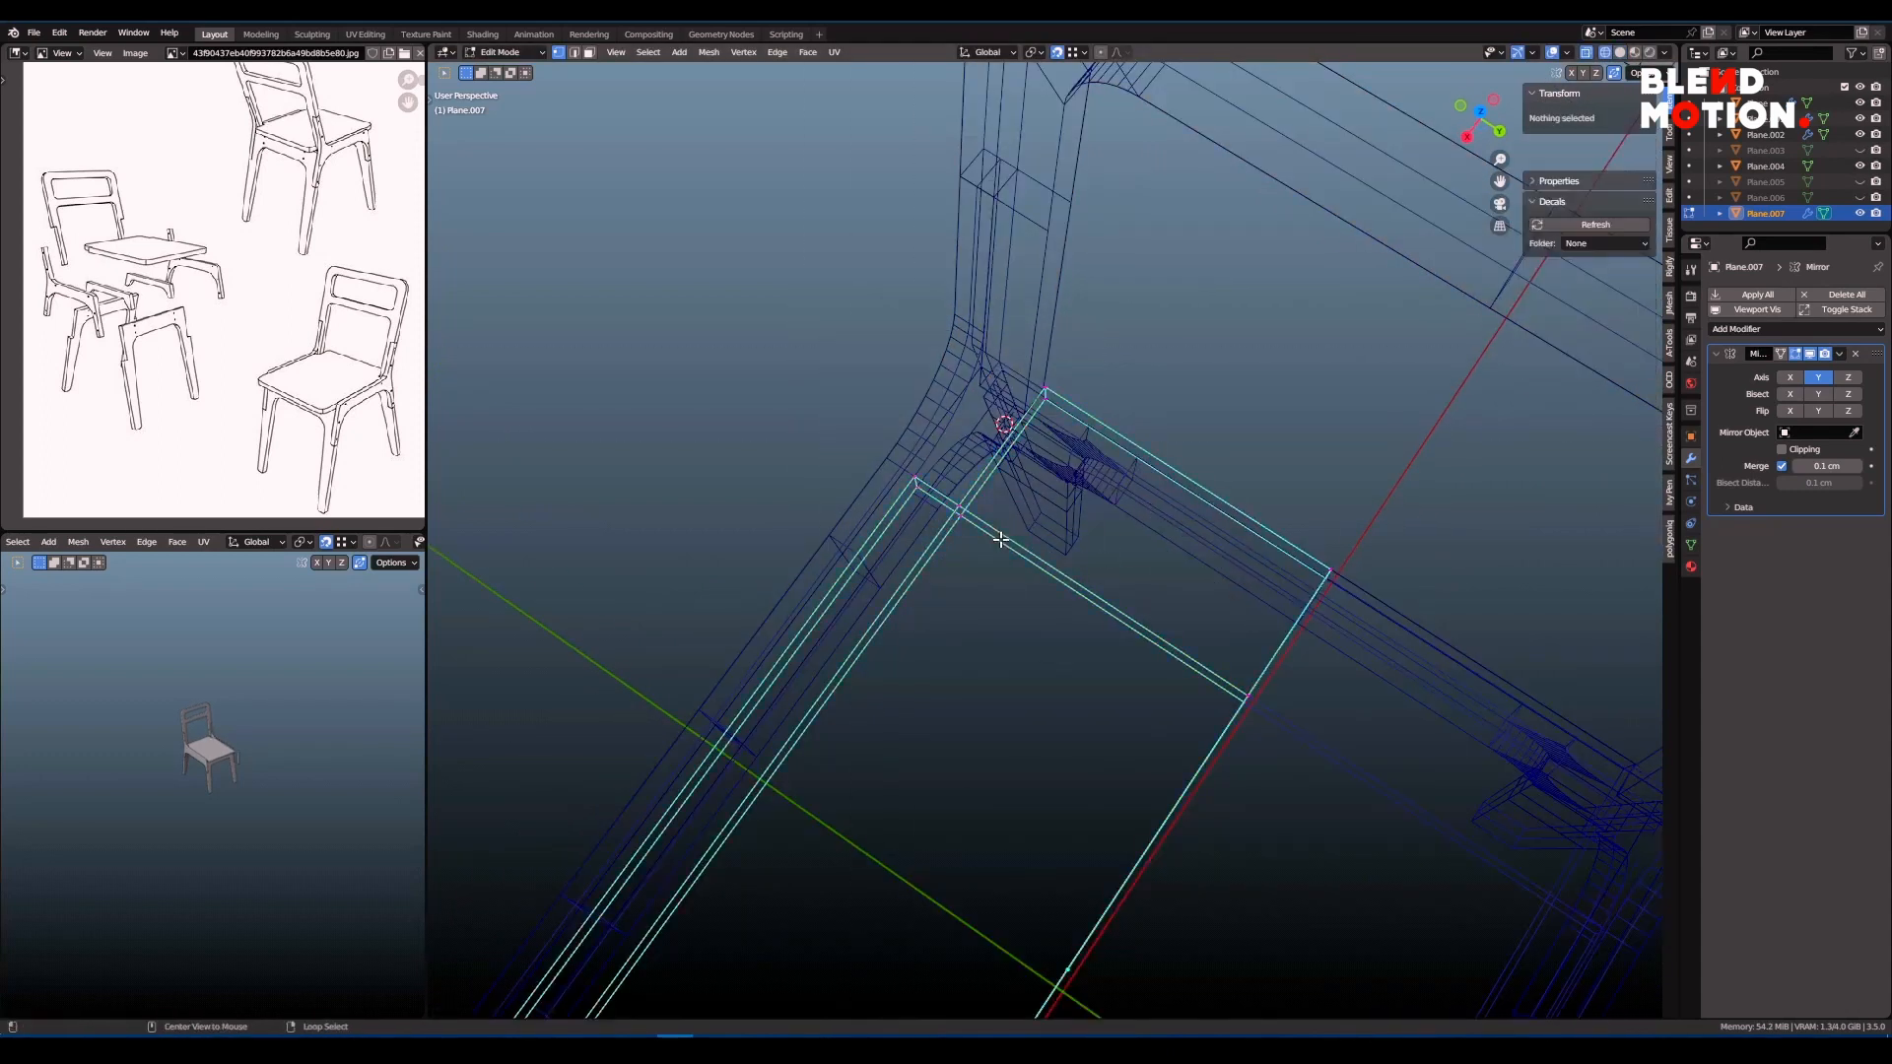
key(c)
scroll(1064, 515, down, 5)
middle_drag(1045, 513, 979, 486)
- Add a loop cut across the seat panel near its front end, above the front leg frame
key(grave)
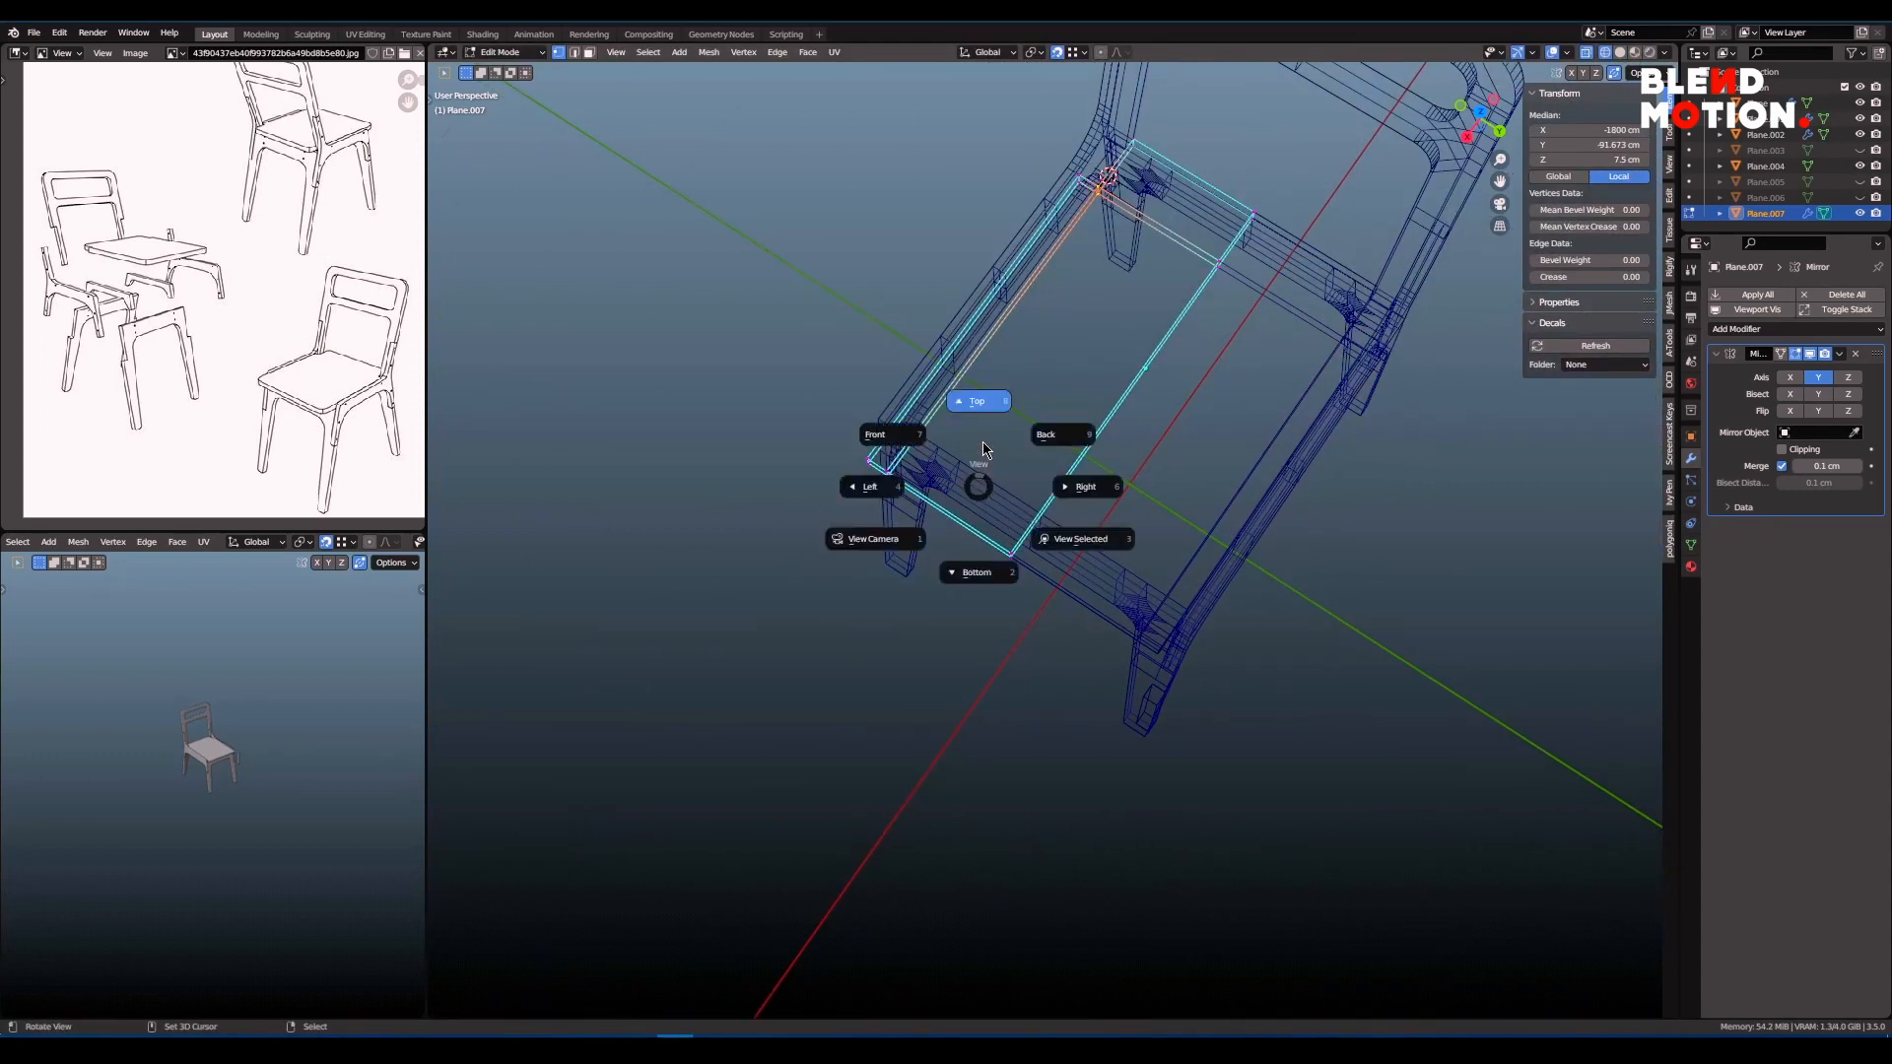
click(983, 424)
key(shift+z)
scroll(1119, 542, up, 5)
shift+middle_drag(1097, 599, 1054, 647)
scroll(1111, 625, down, 2)
scroll(1103, 625, up, 2)
key(ctrl+r)
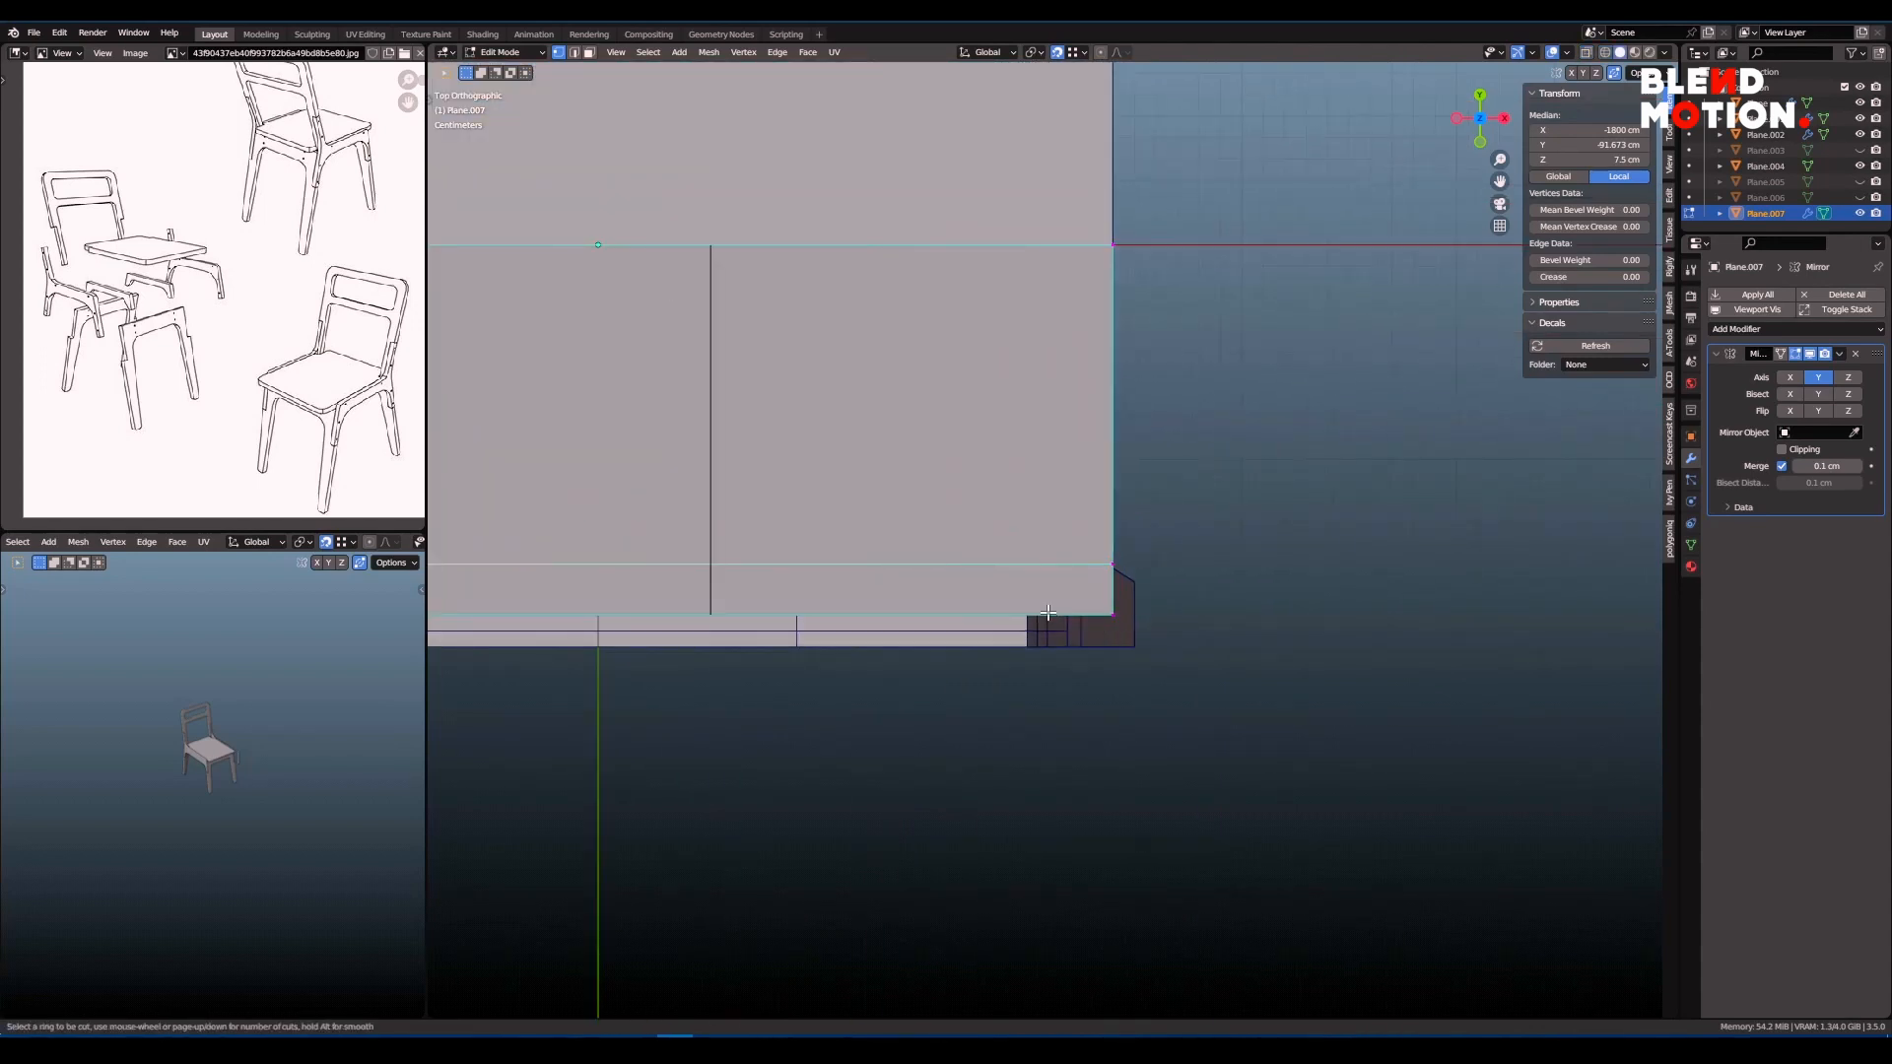
click(1025, 617)
key(shift+z)
- Align the front loop cut's vertices along X with the side frame's upper front corner
key(grave)
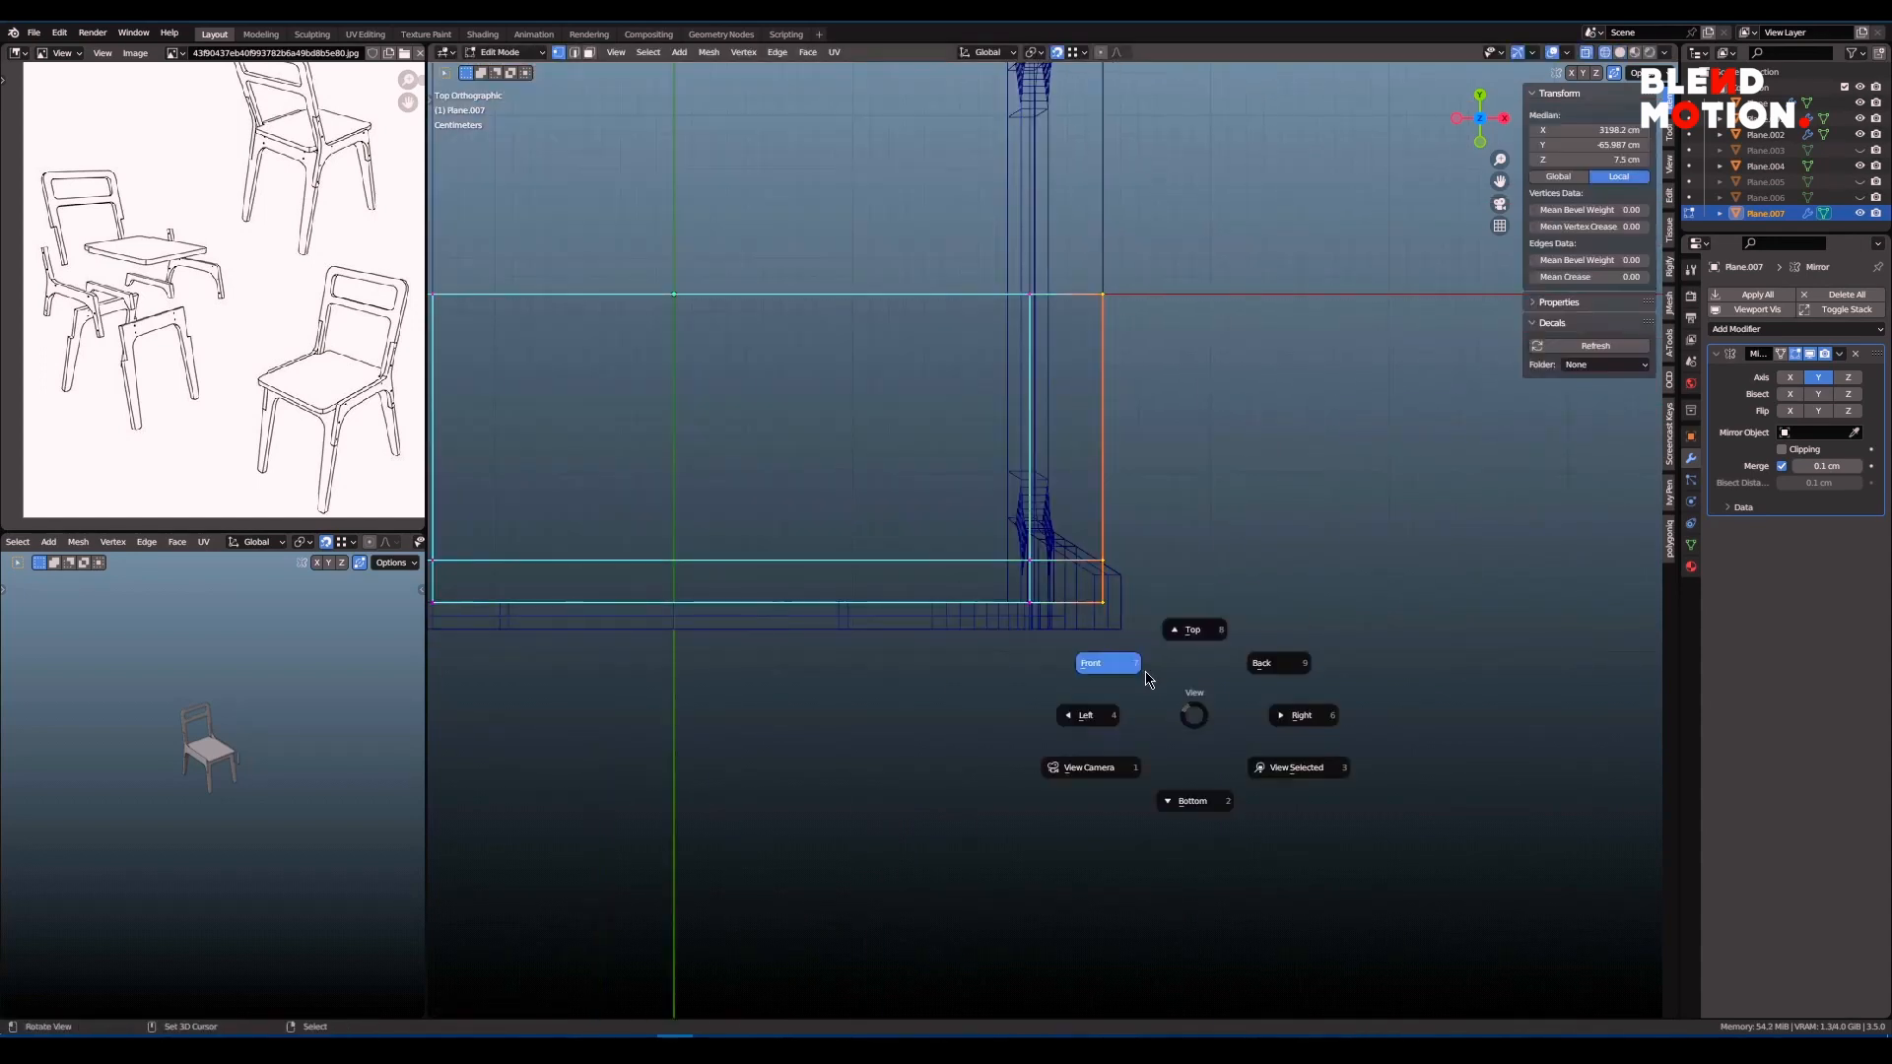
click(1161, 687)
scroll(1148, 650, up, 4)
shift+middle_drag(1110, 537, 1133, 599)
key(alt+a)
key(b)
drag(993, 371, 1053, 583)
scroll(1032, 585, up, 1)
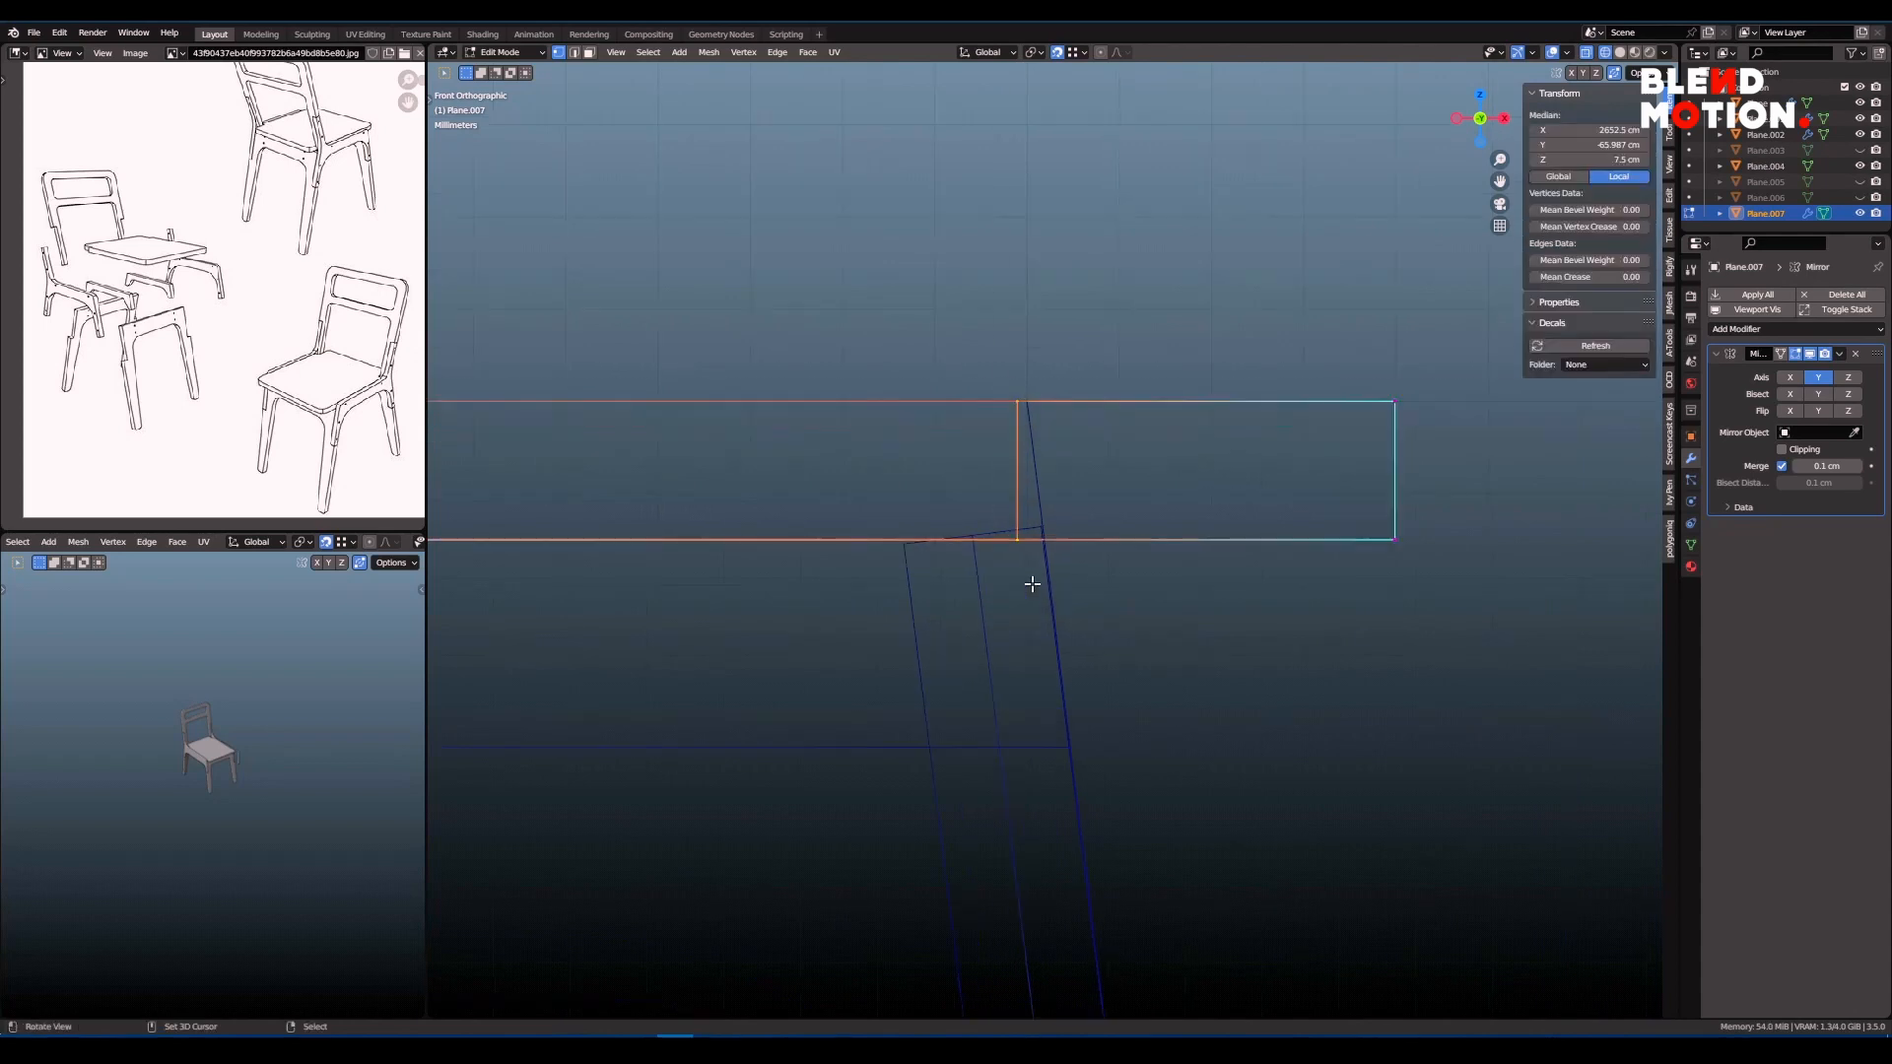
click(1034, 401)
- Move the seat panel's front end vertices back 2 cm along X, then forward by 5 mm
scroll(1173, 473, down, 3)
key(alt+a)
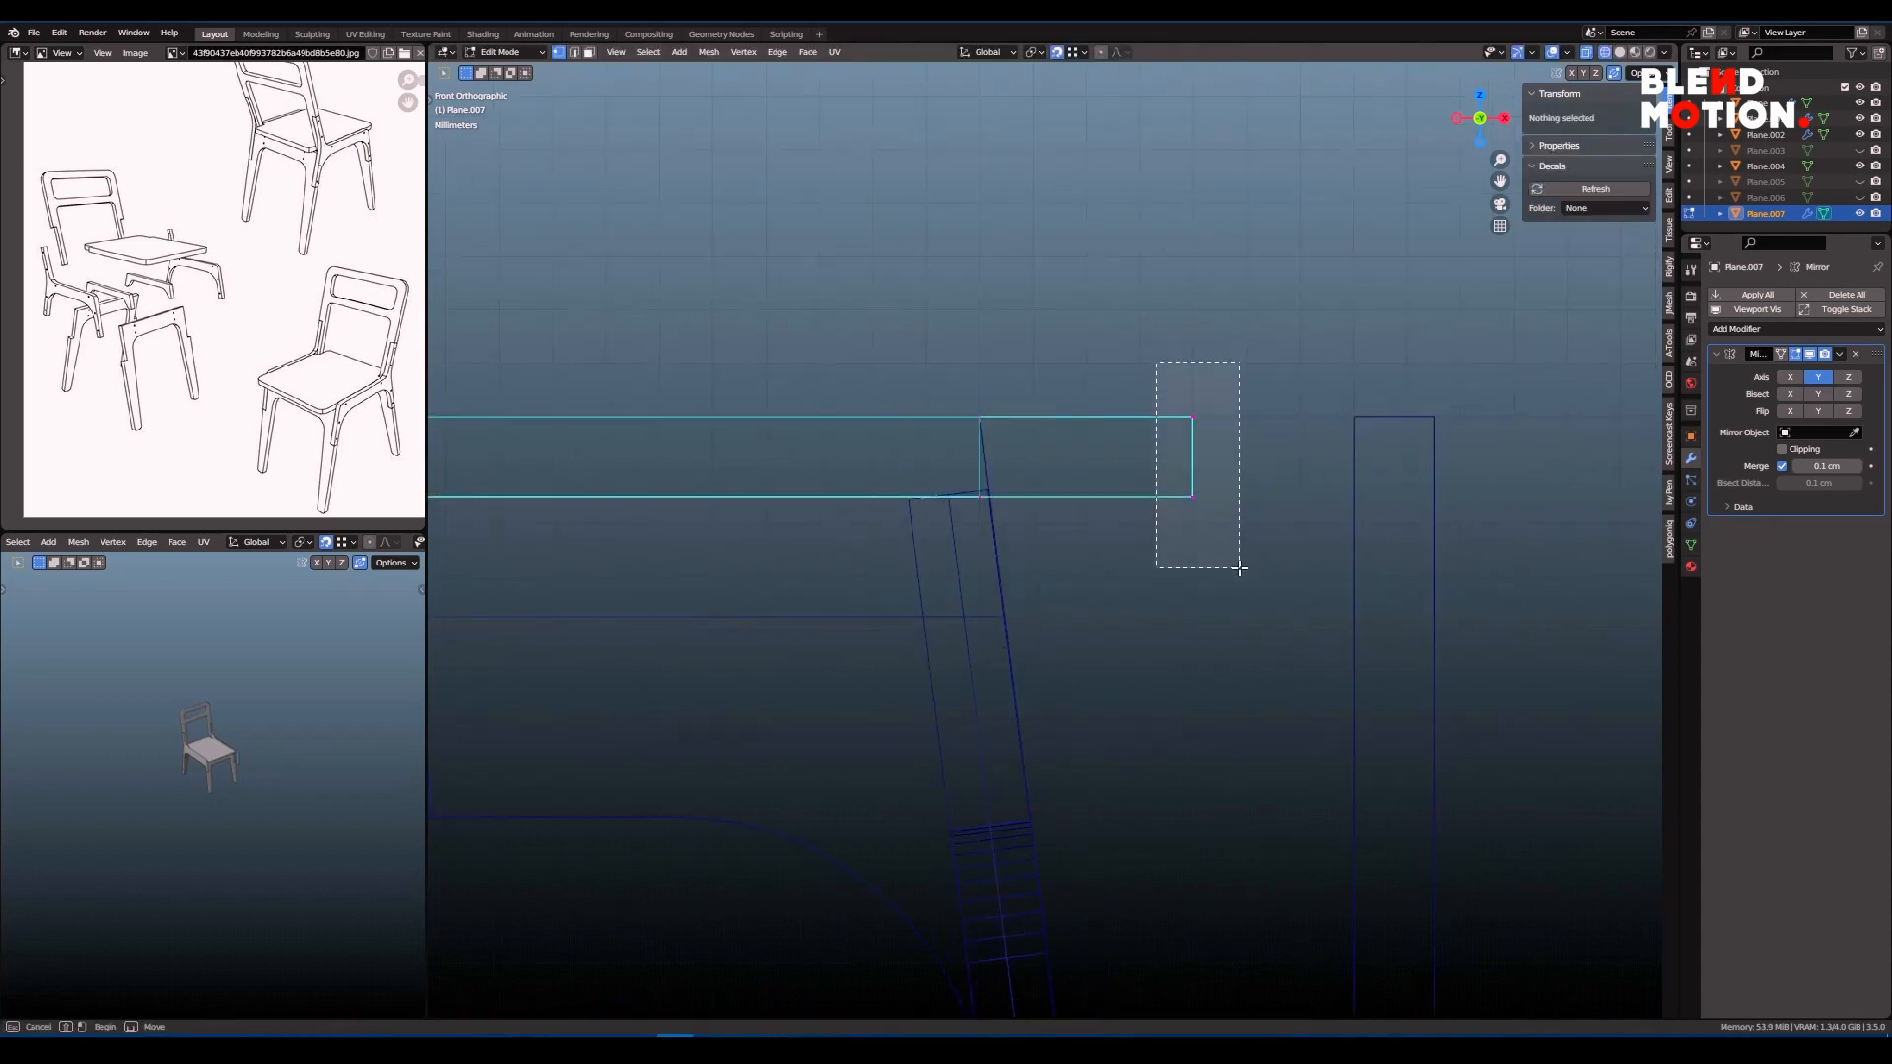
drag(1156, 362, 1239, 568)
key(g)
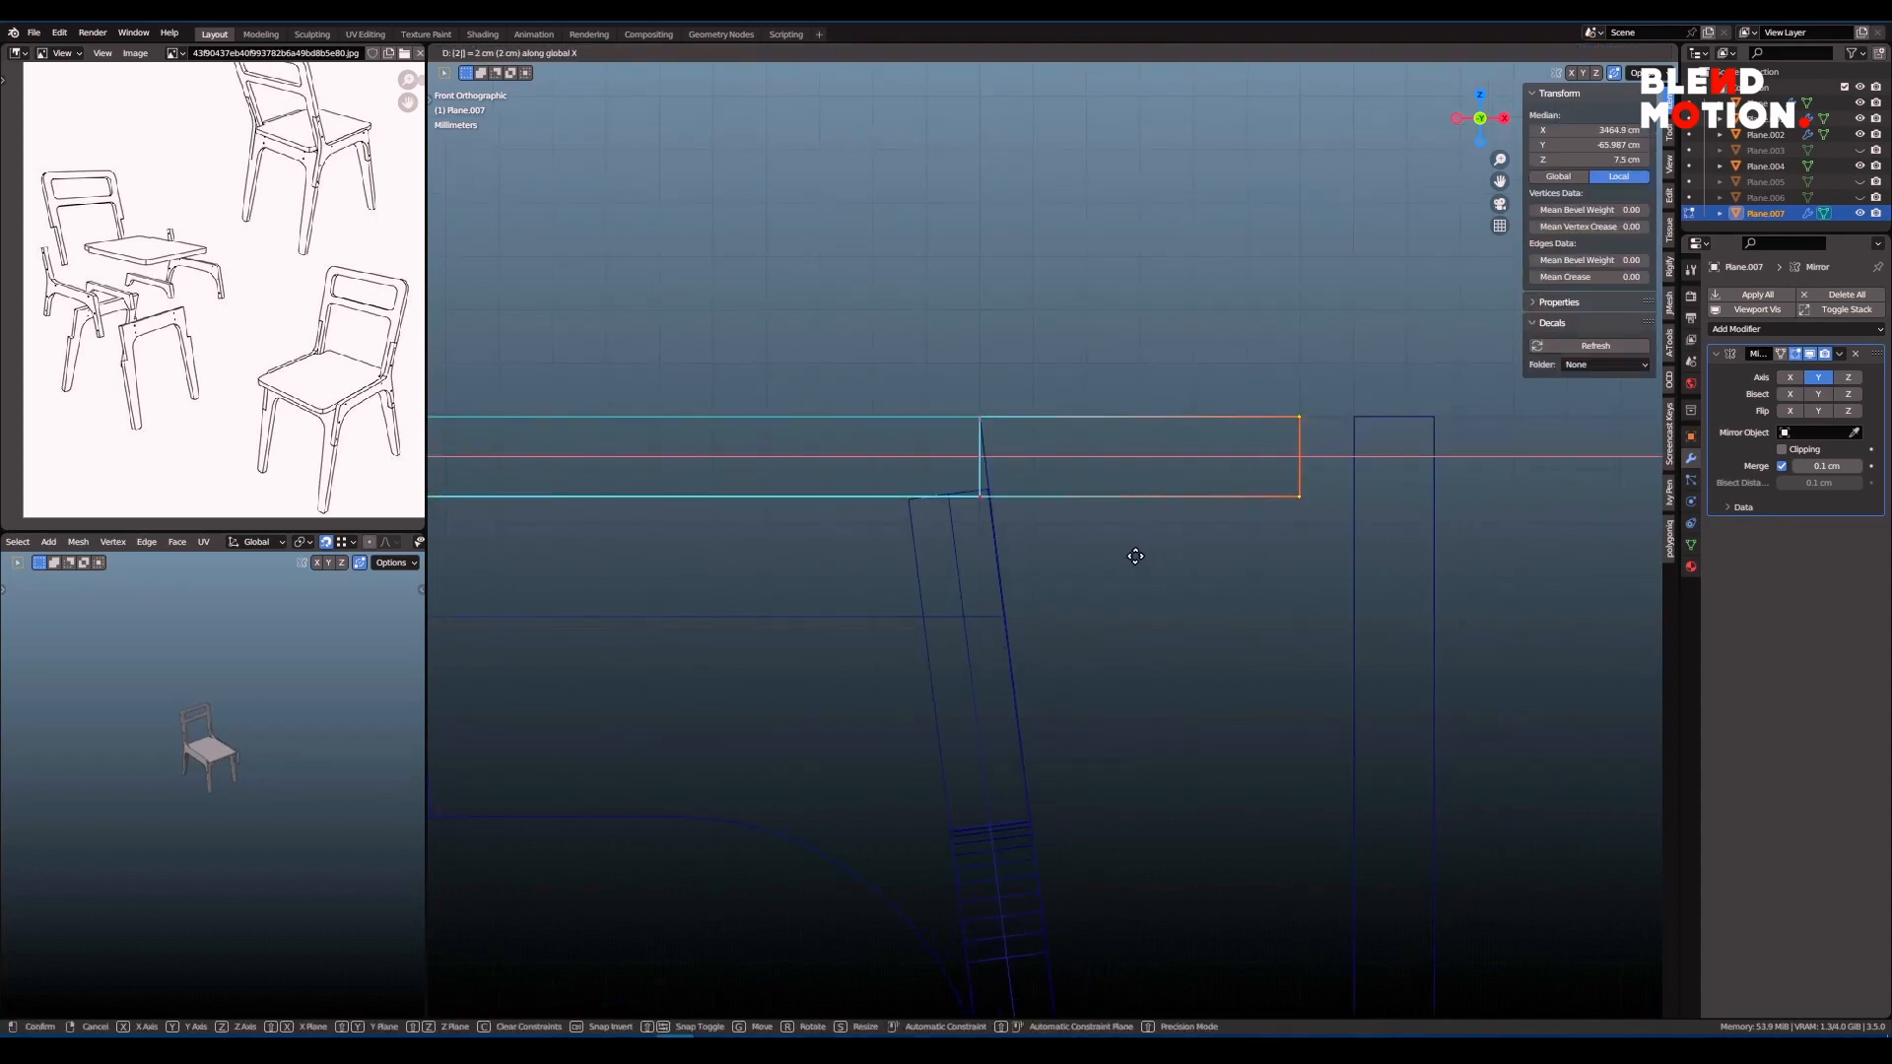
key(minus)
key(Return)
key(KP_7)
scroll(1129, 555, down, 8)
key(z)
click(1199, 557)
scroll(1188, 493, up, 7)
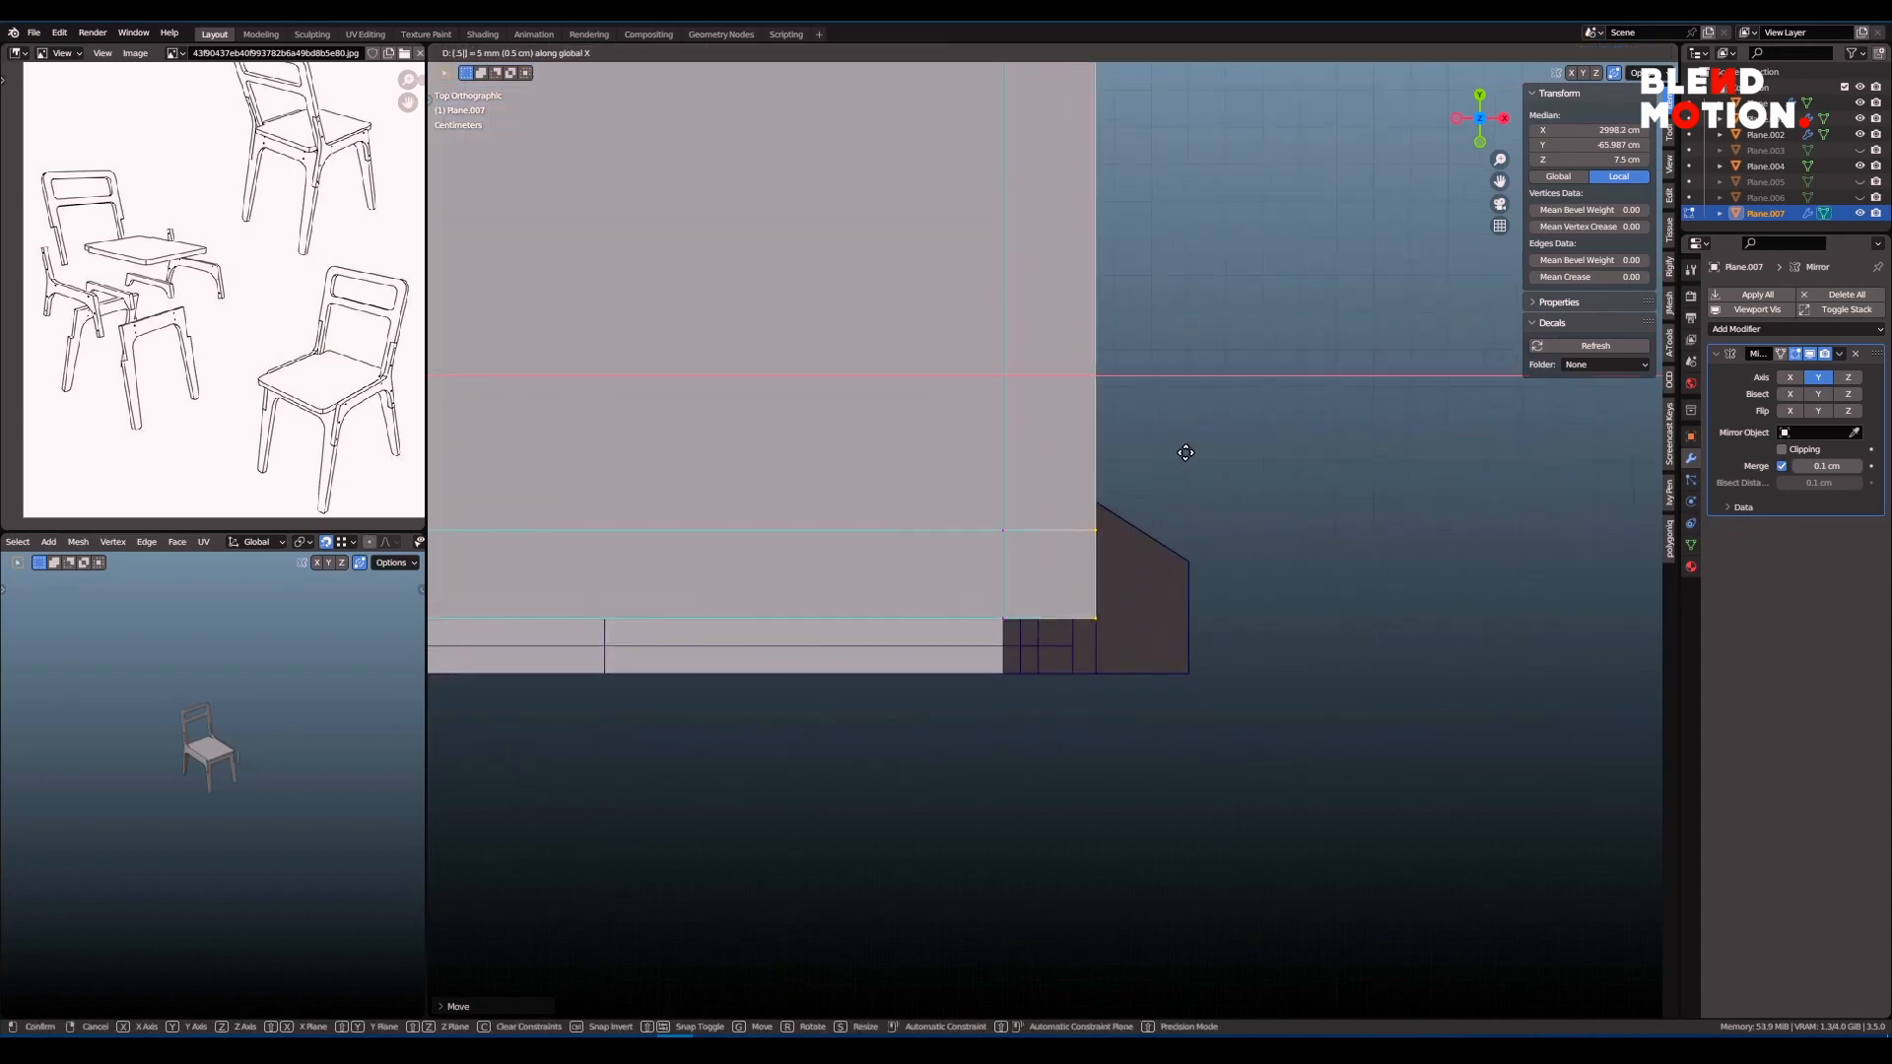
- Apply the seat panel's scale and bevel its outer front corner by 2 cm with 10 segments
key(shift+z)
key(c)
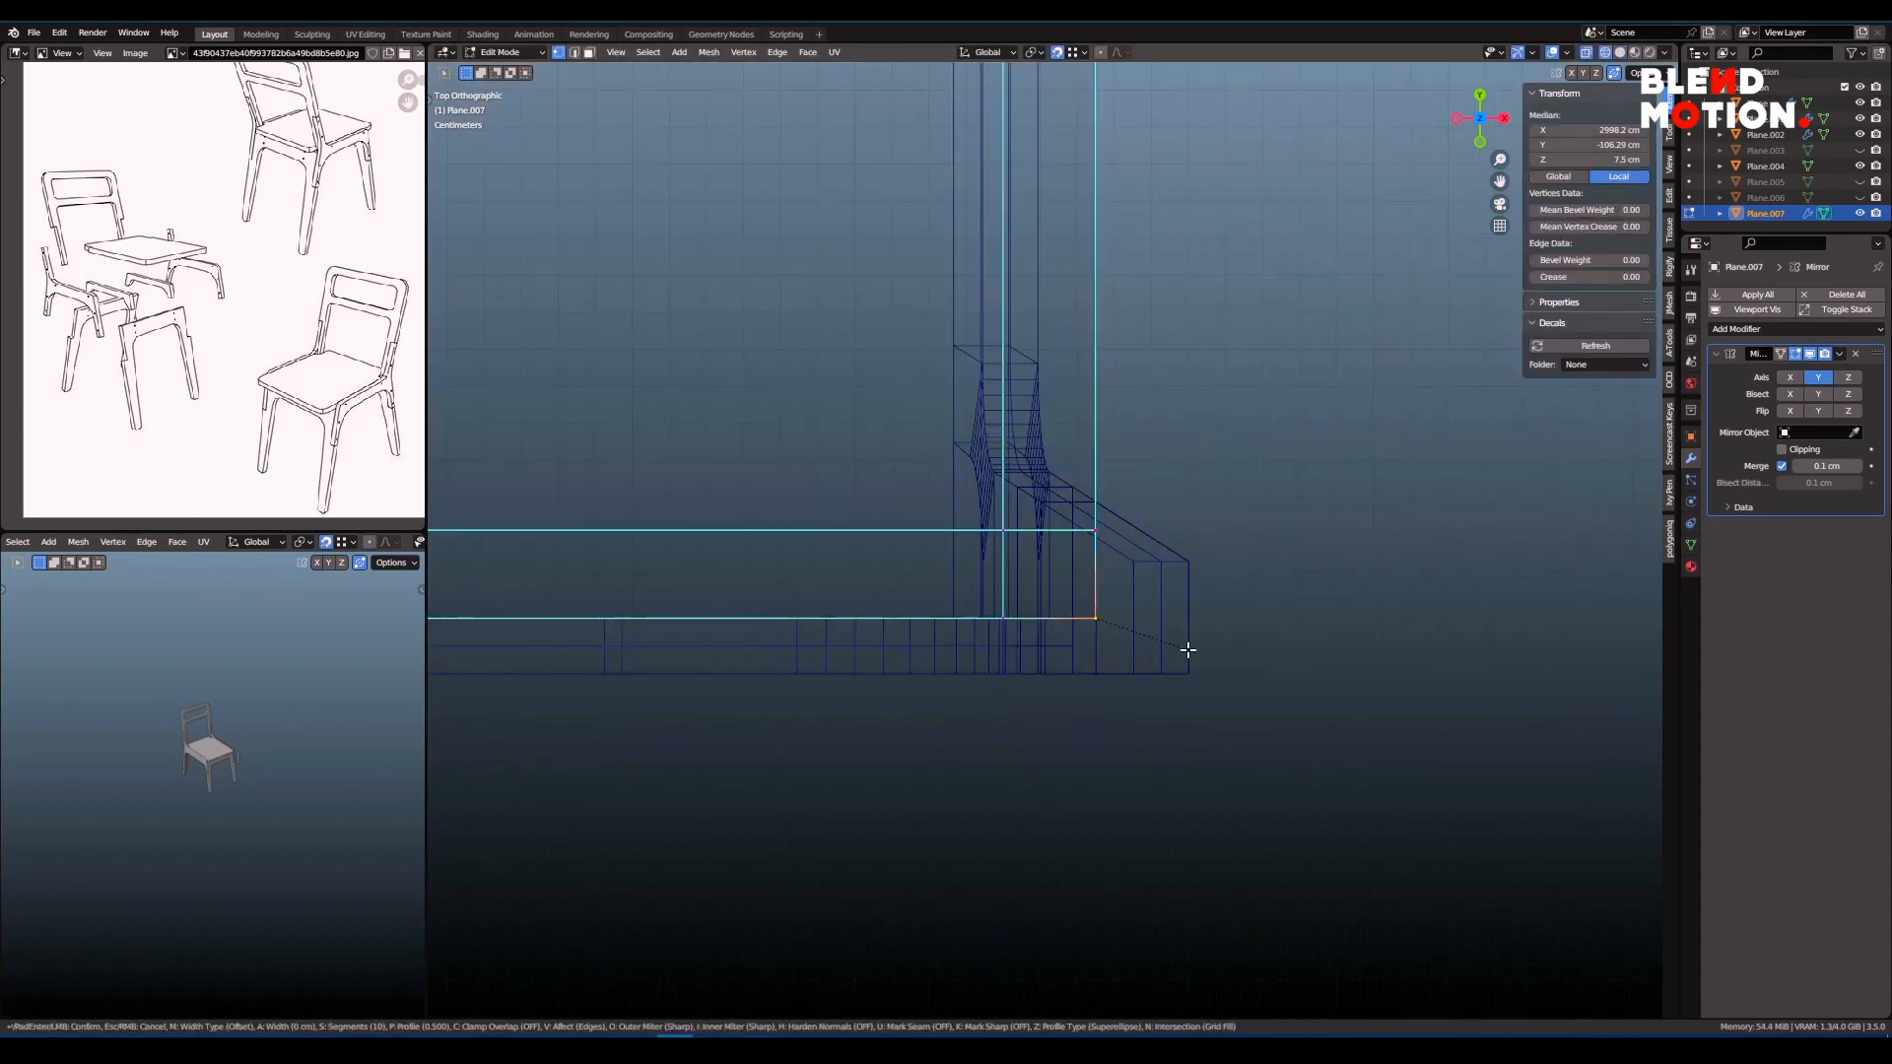
click(1065, 658)
key(ctrl+a)
click(1199, 596)
key(Tab)
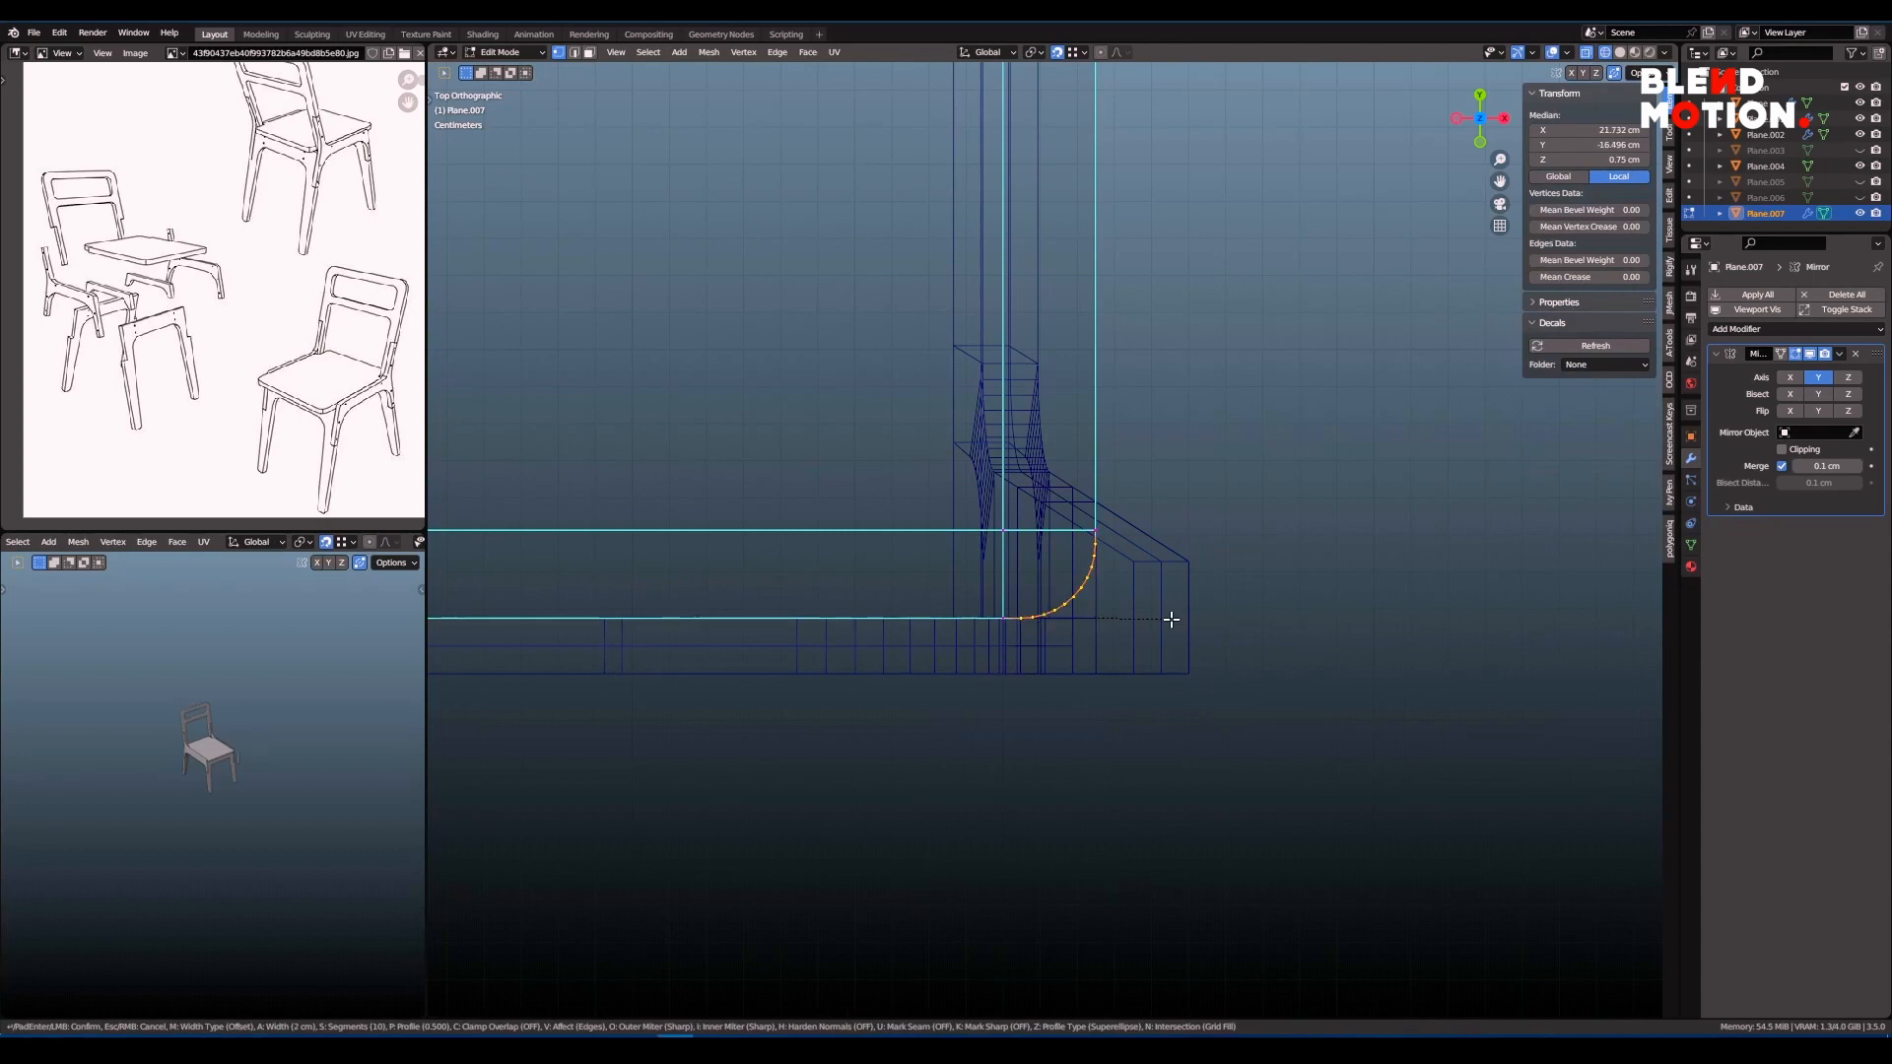
- Examine the seat's rounded corners and leg joints from several angles and compare them with the reference sketch
scroll(1171, 620, down, 8)
middle_drag(1065, 613, 955, 621)
key(z)
click(1051, 621)
scroll(1074, 617, up, 4)
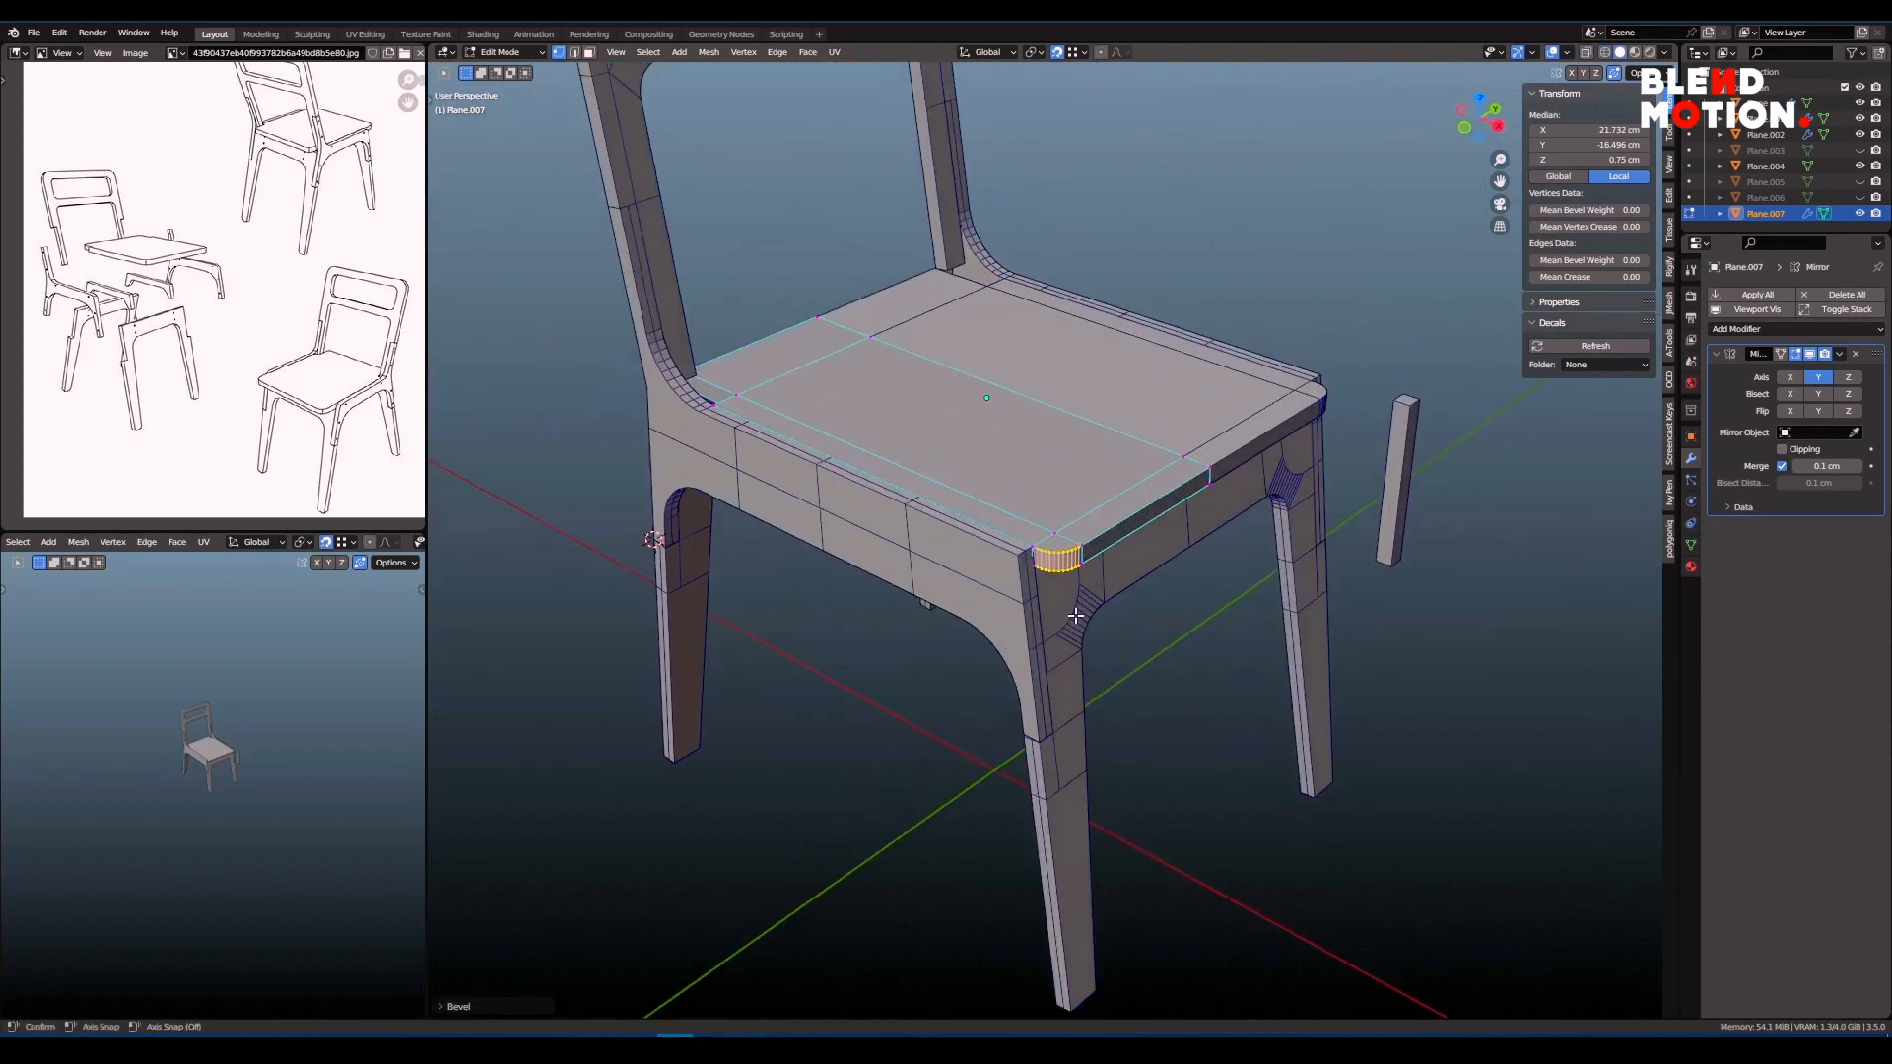
middle_drag(1077, 617, 1016, 598)
drag(1016, 599, 1123, 603)
scroll(1123, 601, down, 3)
key(2)
middle_drag(1128, 602, 1037, 585)
scroll(1103, 584, up, 2)
key(ctrl+Tab)
click(1060, 583)
scroll(1061, 585, down, 2)
middle_drag(205, 325, 260, 338)
scroll(171, 311, up, 5)
mouse_move(911, 638)
middle_down()
mouse_move(1045, 562)
mouse_move(1030, 552)
mouse_move(1092, 568)
mouse_move(1107, 523)
mouse_move(1005, 549)
mouse_move(924, 473)
middle_up()
scroll(1092, 568, up, 4)
scroll(1092, 572, up, 2)
- Edit the leg frame and extrude its upper inner edge along X beneath the seat in the front view
click(1106, 523)
key(ctrl+Tab)
click(1161, 517)
scroll(1158, 496, up, 4)
key(alt+a)
key(grave)
mouse_move(838, 395)
middle_down()
mouse_move(952, 432)
mouse_move(993, 586)
middle_up()
click(866, 382)
key(shift+z)
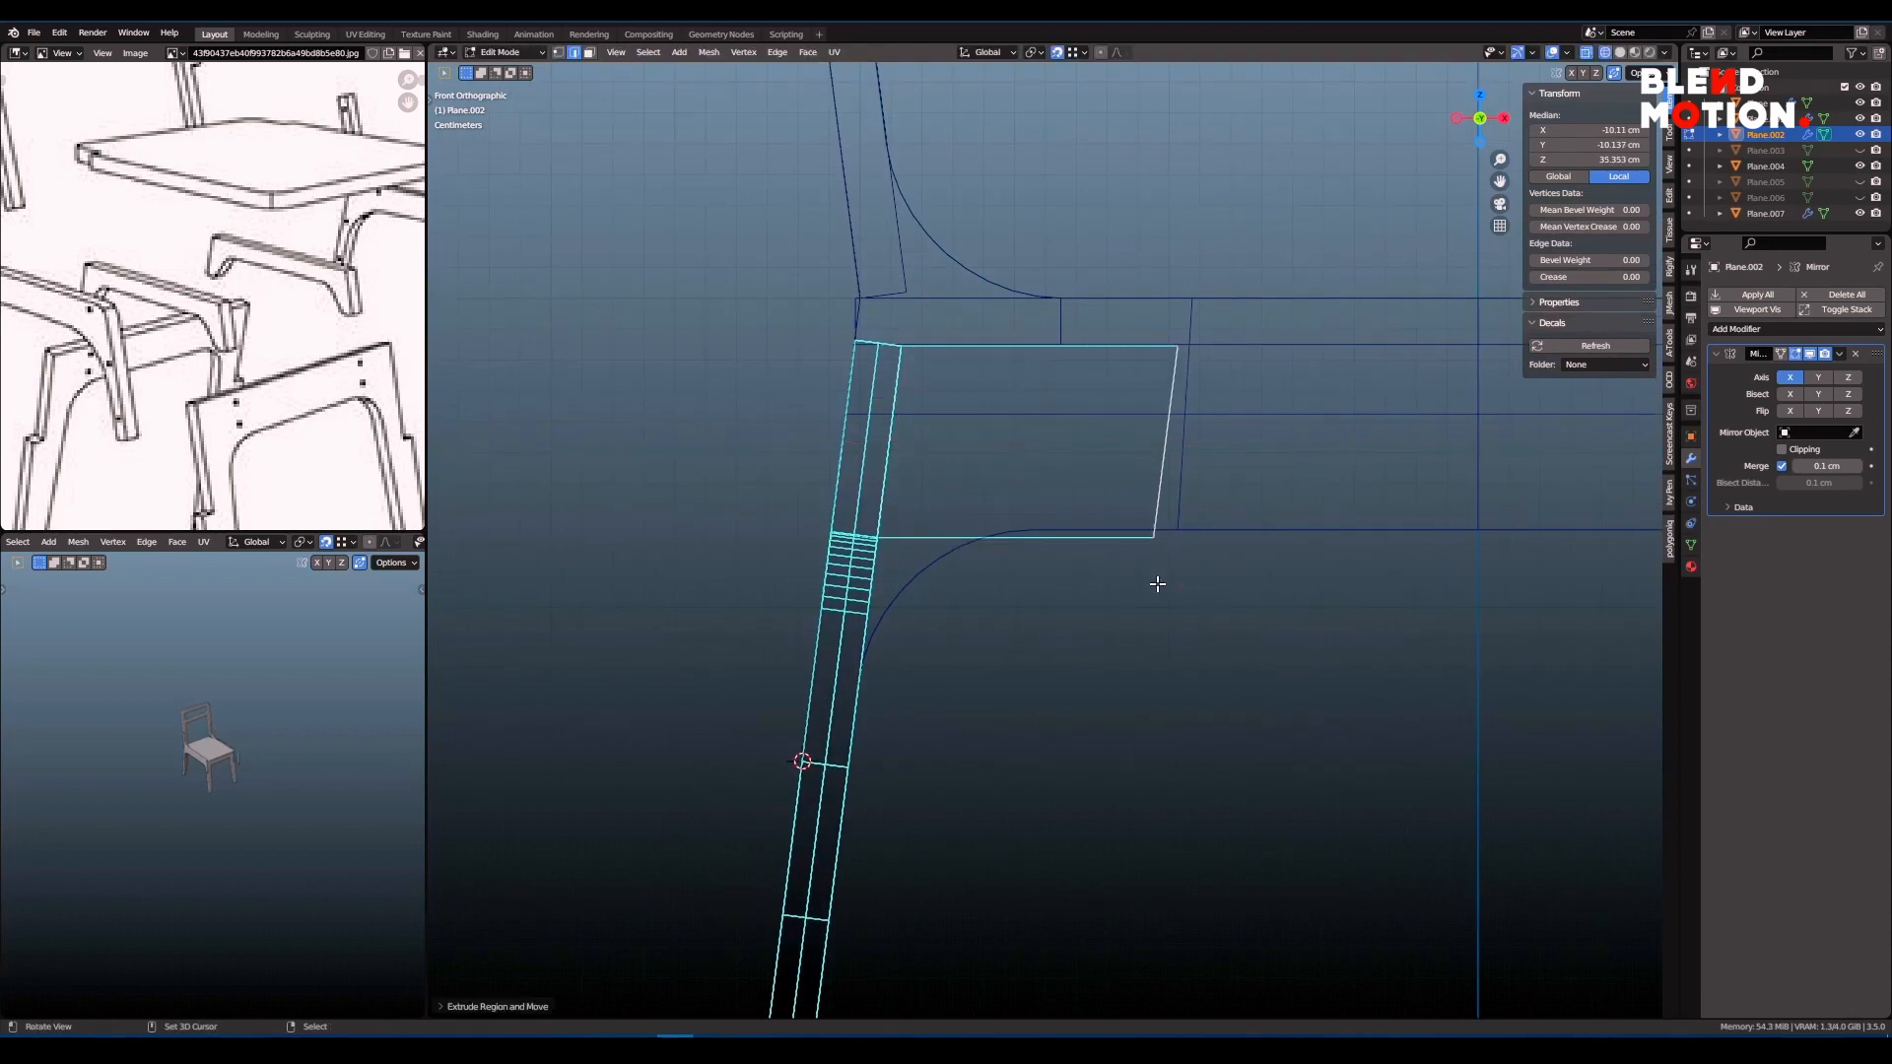
- Separate the linked panel beneath the seat from the leg frame as its own object and select it in Object Mode
key(l)
key(p)
click(1152, 537)
scroll(1149, 552, down, 3)
key(ctrl+Tab)
click(1118, 517)
right_click(1114, 523)
scroll(1140, 537, down, 3)
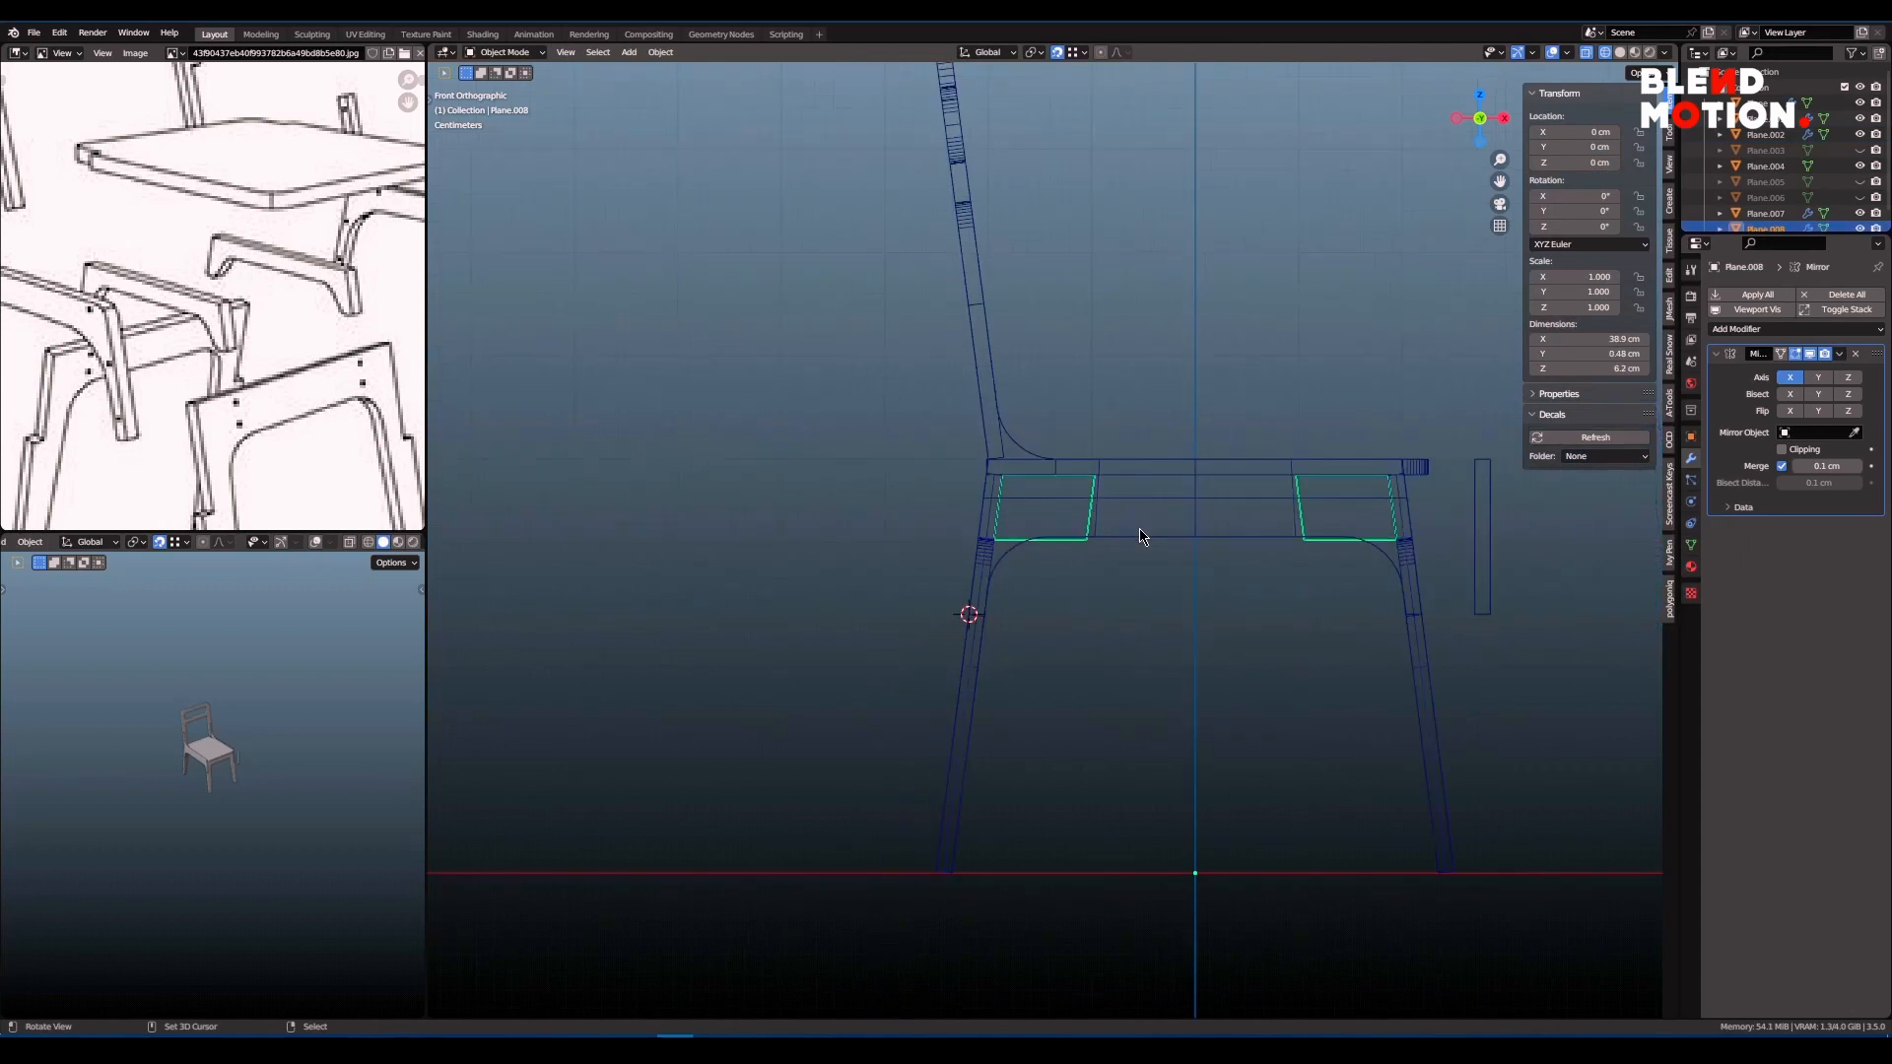
- Open the separated panel for editing, inspect it in isolation, and return to the front view in vertex mode with nothing selected
key(KP_Divide)
key(Tab)
middle_drag(1022, 529, 1033, 507)
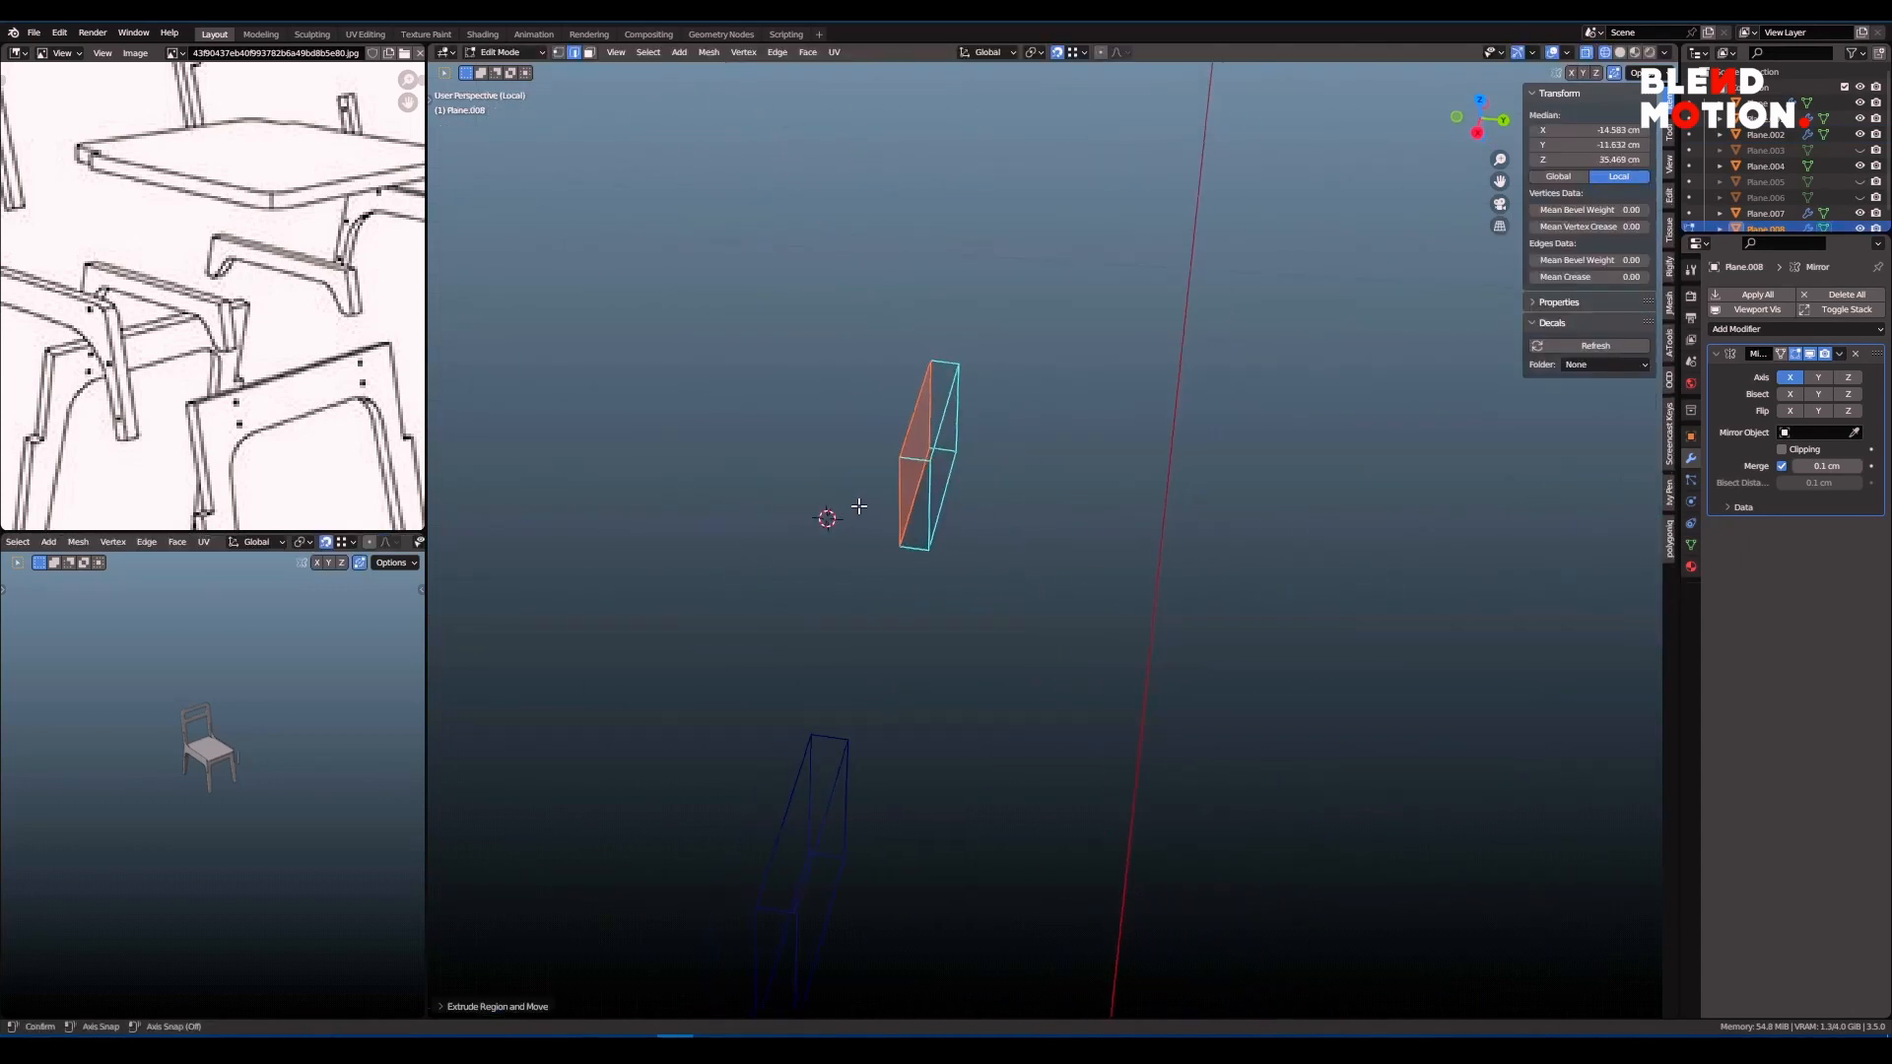
middle_drag(859, 506, 973, 449)
key(KP_Divide)
scroll(933, 514, up, 6)
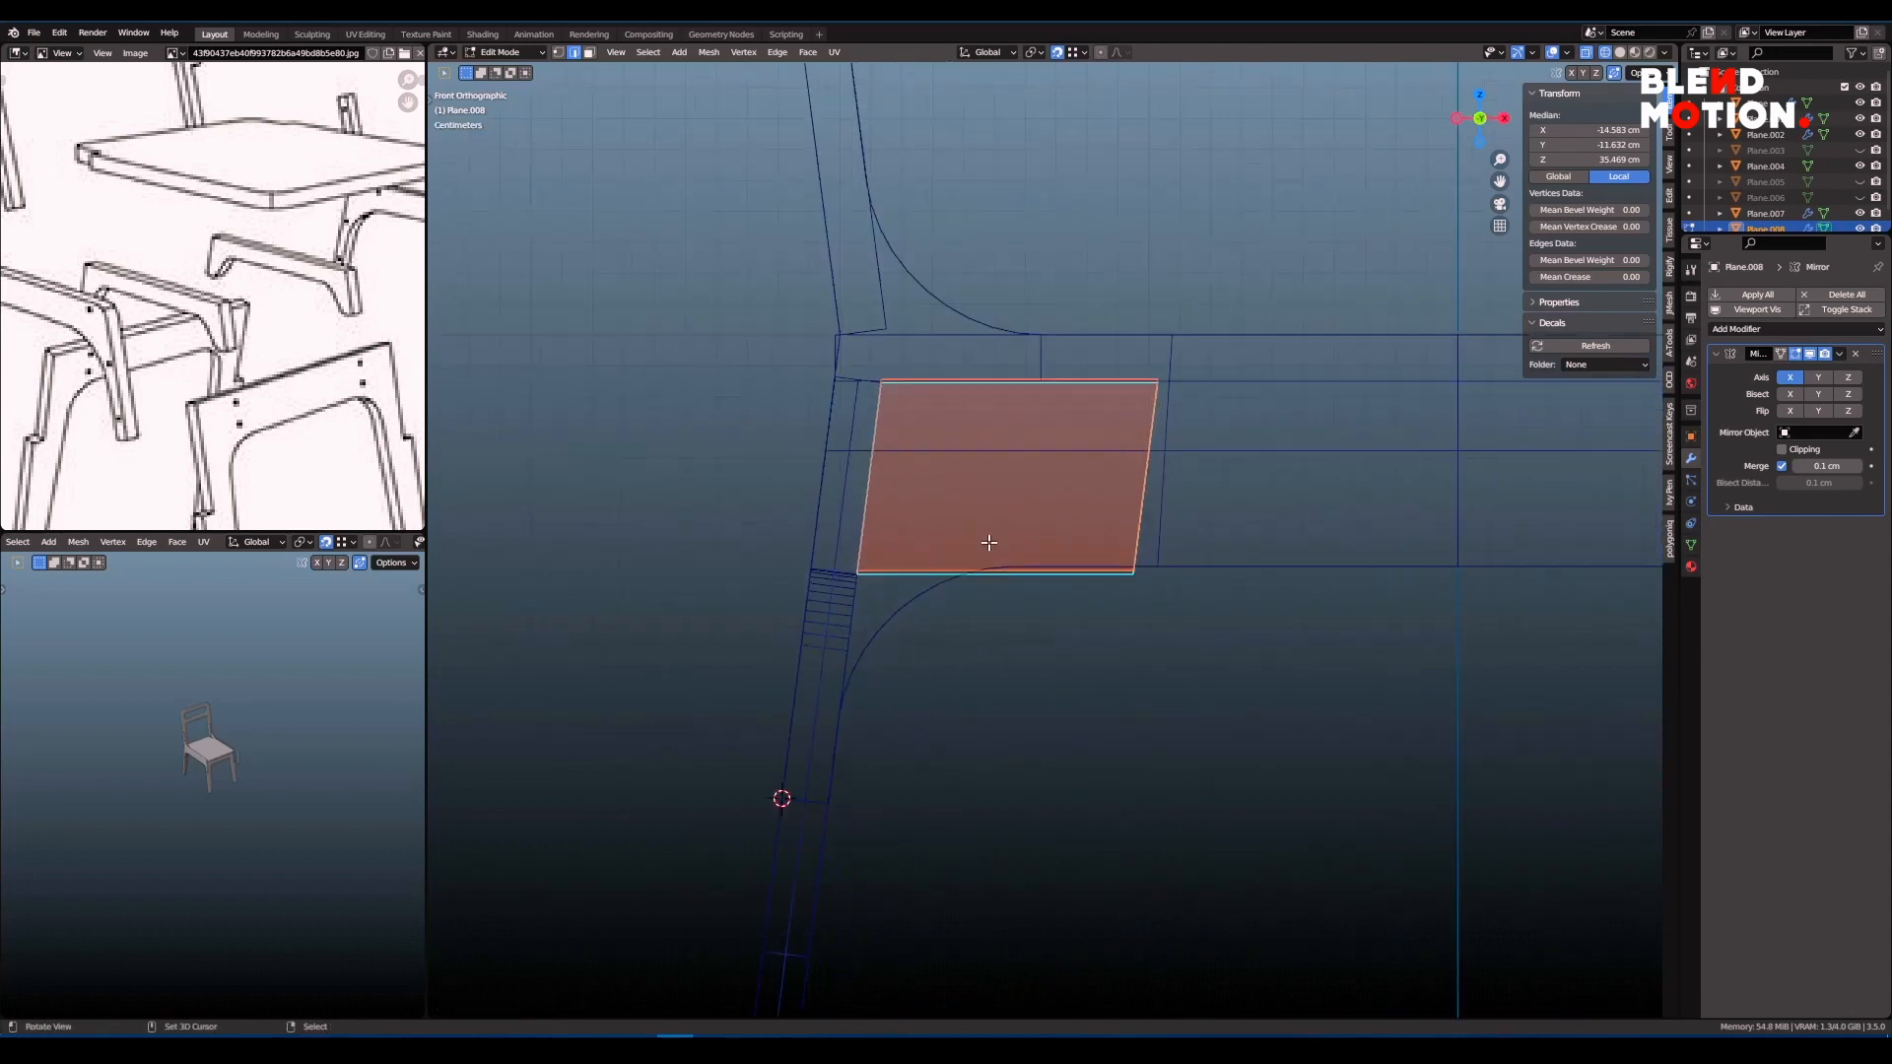
key(1)
key(alt+a)
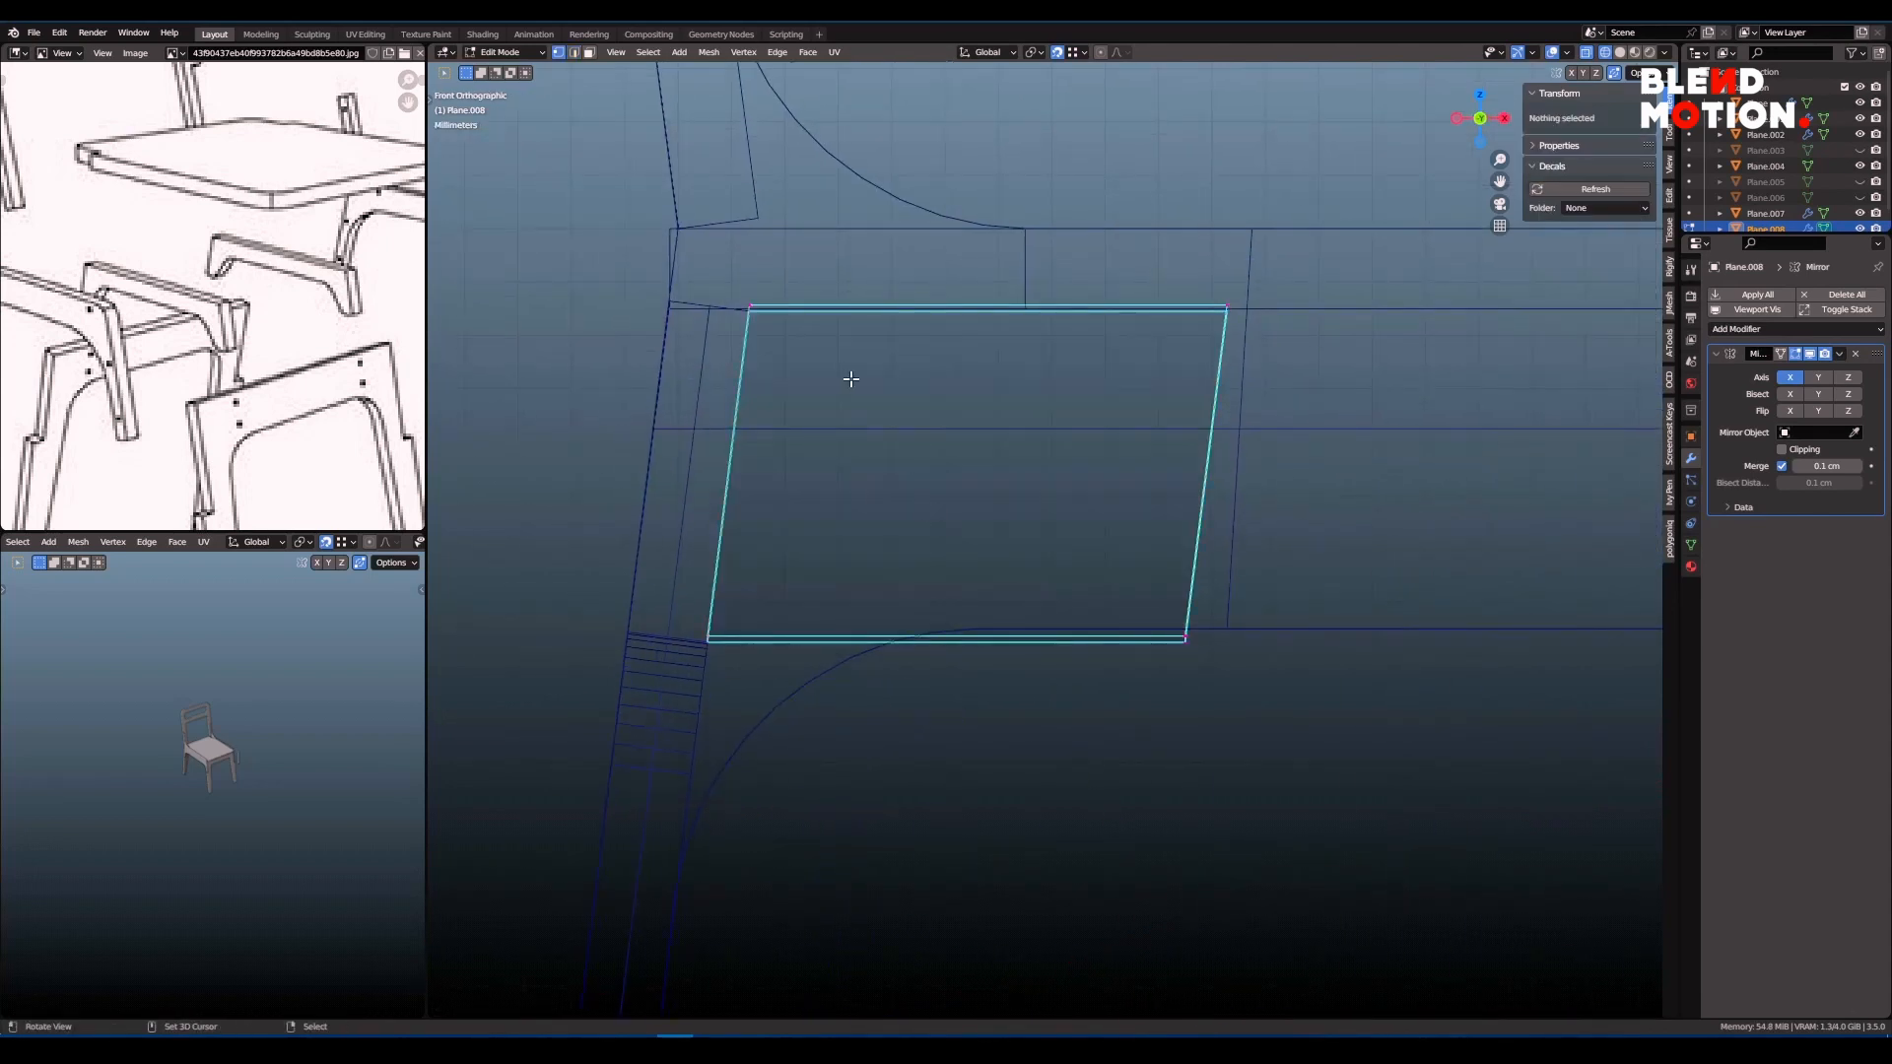
key(a)
key(b)
scroll(909, 416, up, 1)
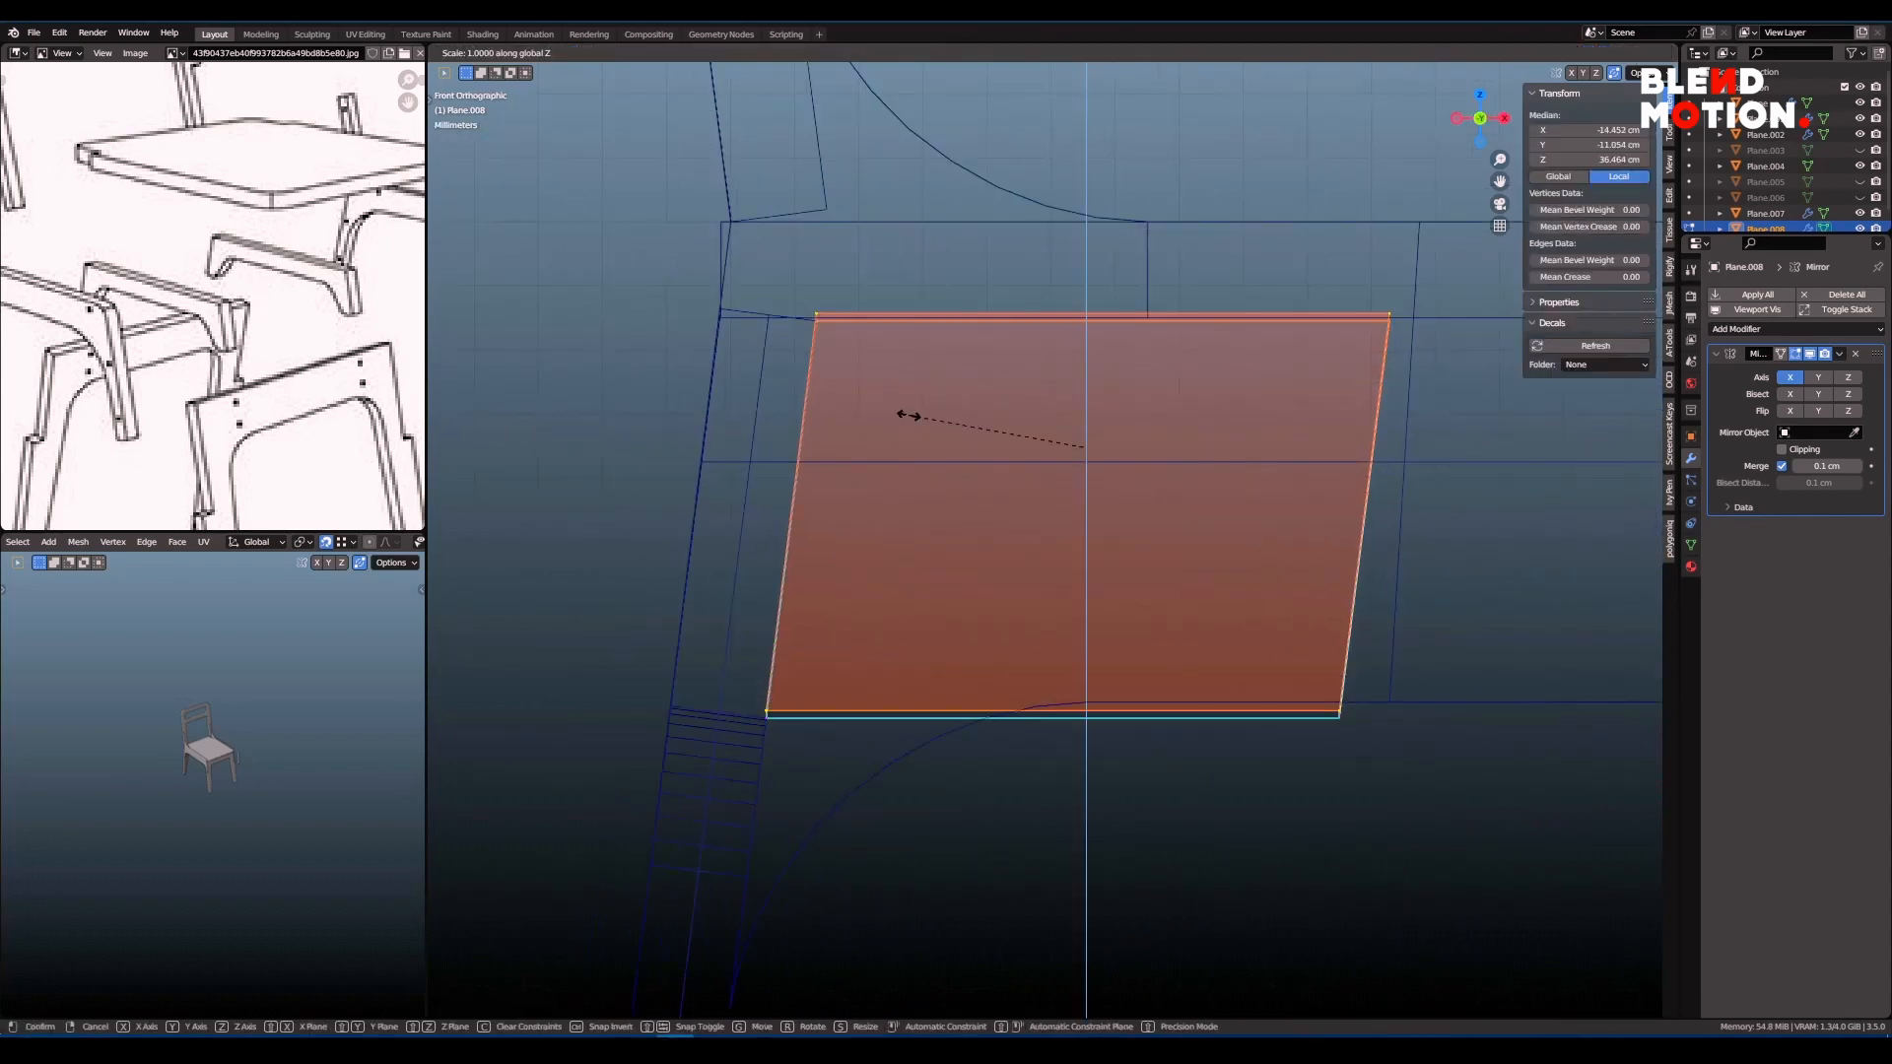
right_click(909, 416)
key(alt+a)
- Flatten the panel's upper edge vertices by scaling them to 0 along Z
scroll(961, 453, down, 4)
scroll(988, 464, up, 1)
key(b)
drag(727, 378, 1197, 455)
key(s)
key(z)
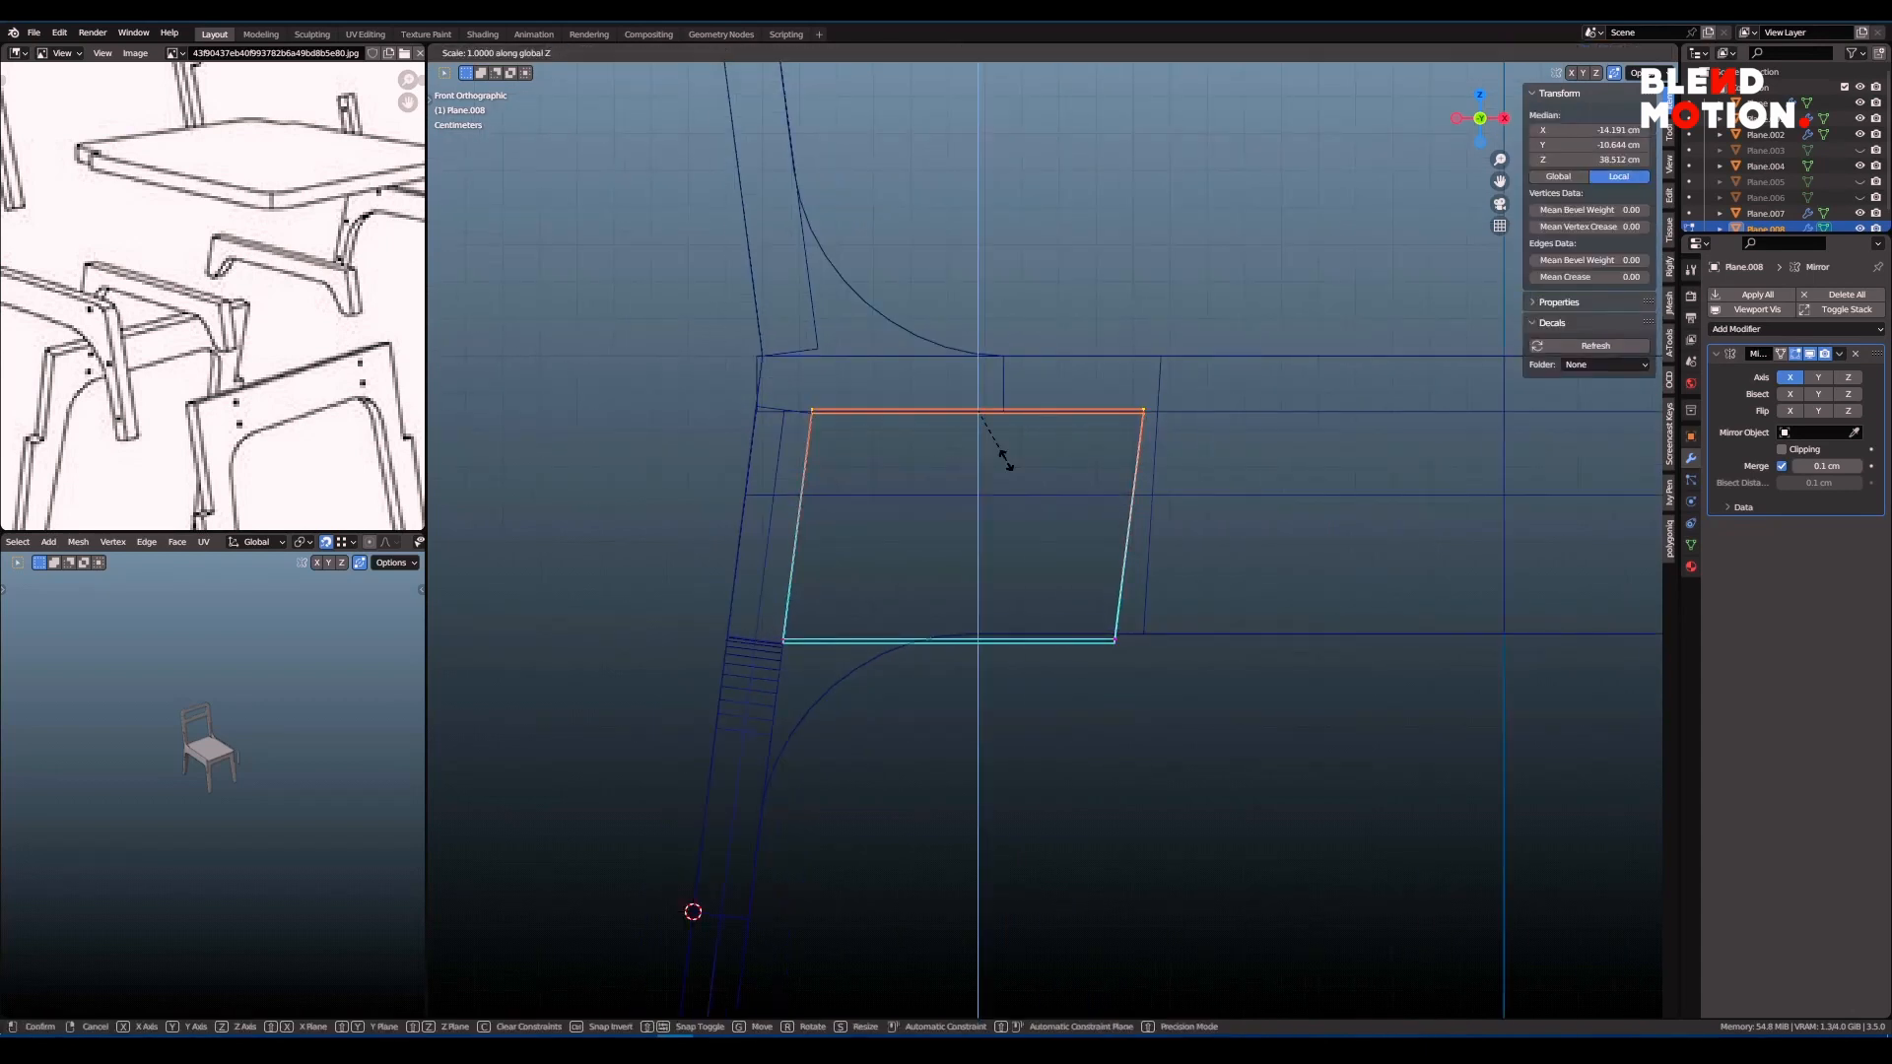
key(0)
key(Return)
- Move the panel's upper edge along Z so it snaps to the seat underside at the leg's upper inner corner
scroll(1002, 454, up, 5)
key(g)
key(z)
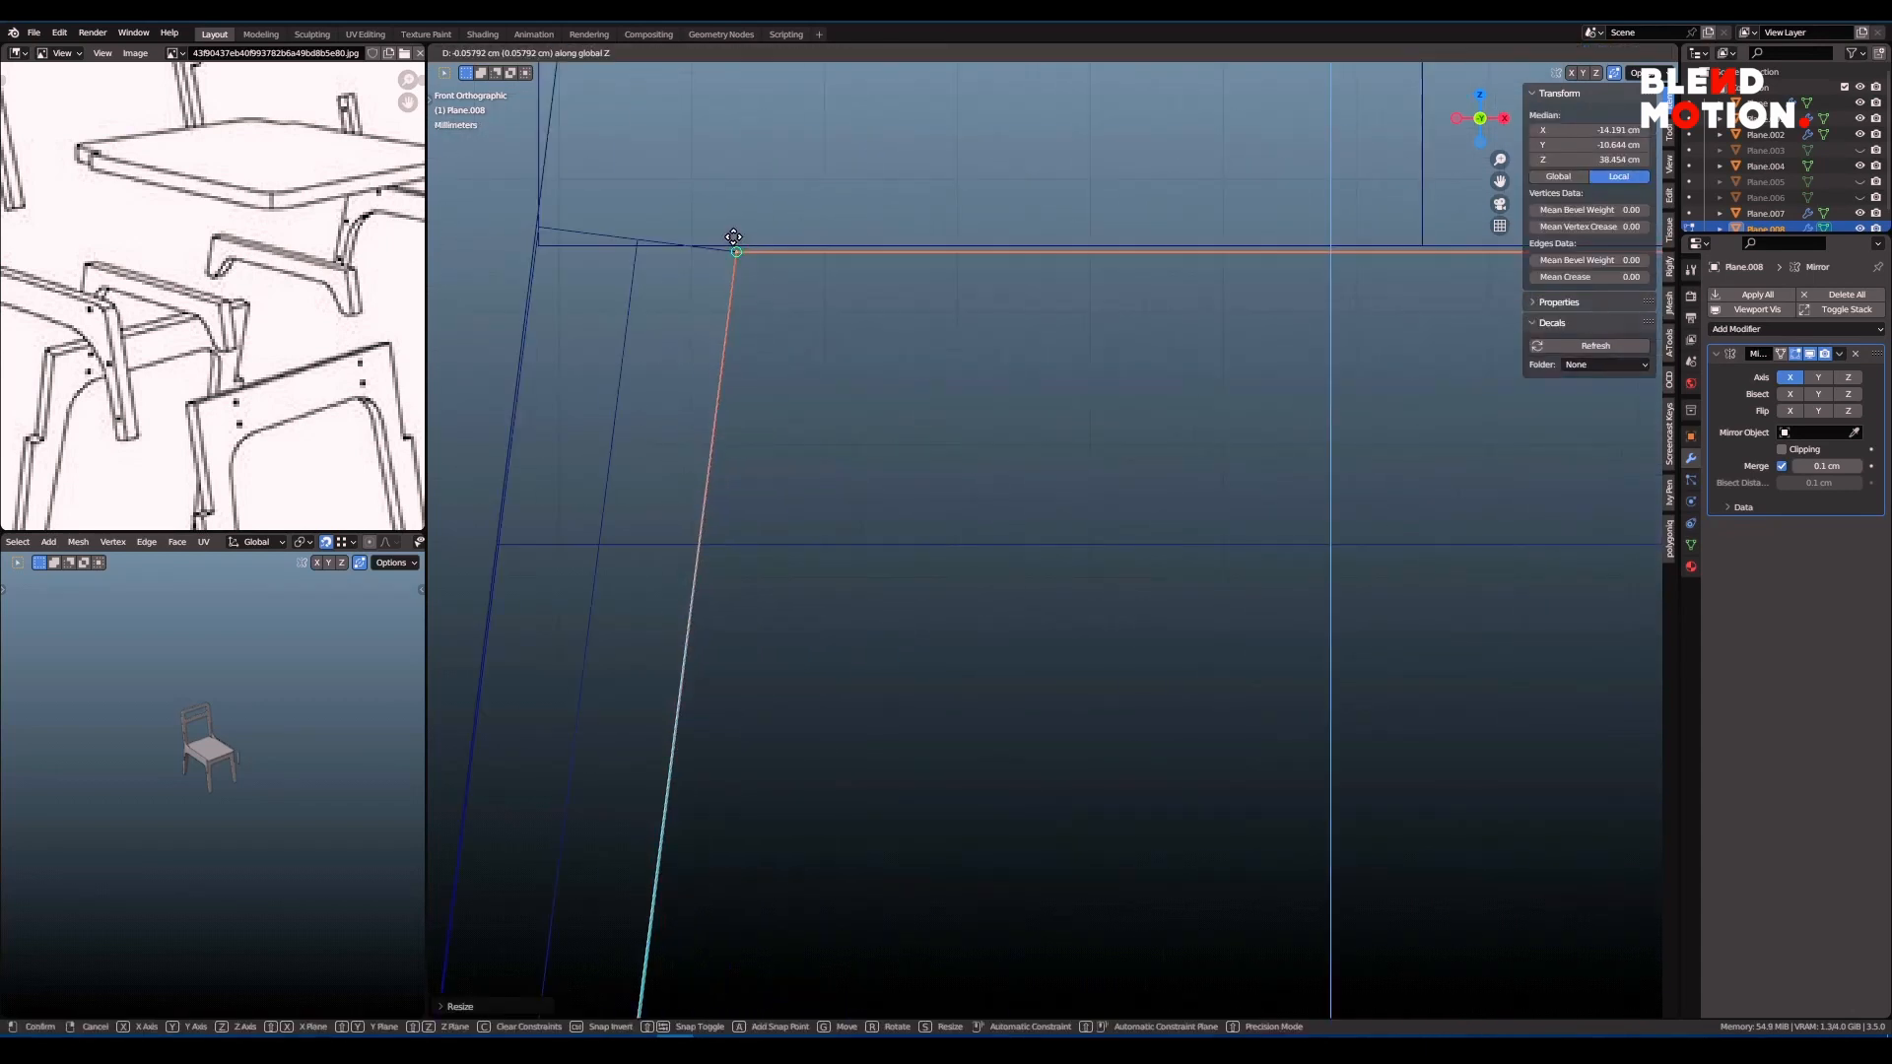
click(736, 237)
click(739, 242)
- Flatten the panel's lower edge vertices by scaling them to 0 along Z
scroll(912, 336, down, 5)
click(994, 547)
drag(713, 663, 1391, 731)
shift+middle_drag(1044, 788, 1103, 664)
key(s)
key(z)
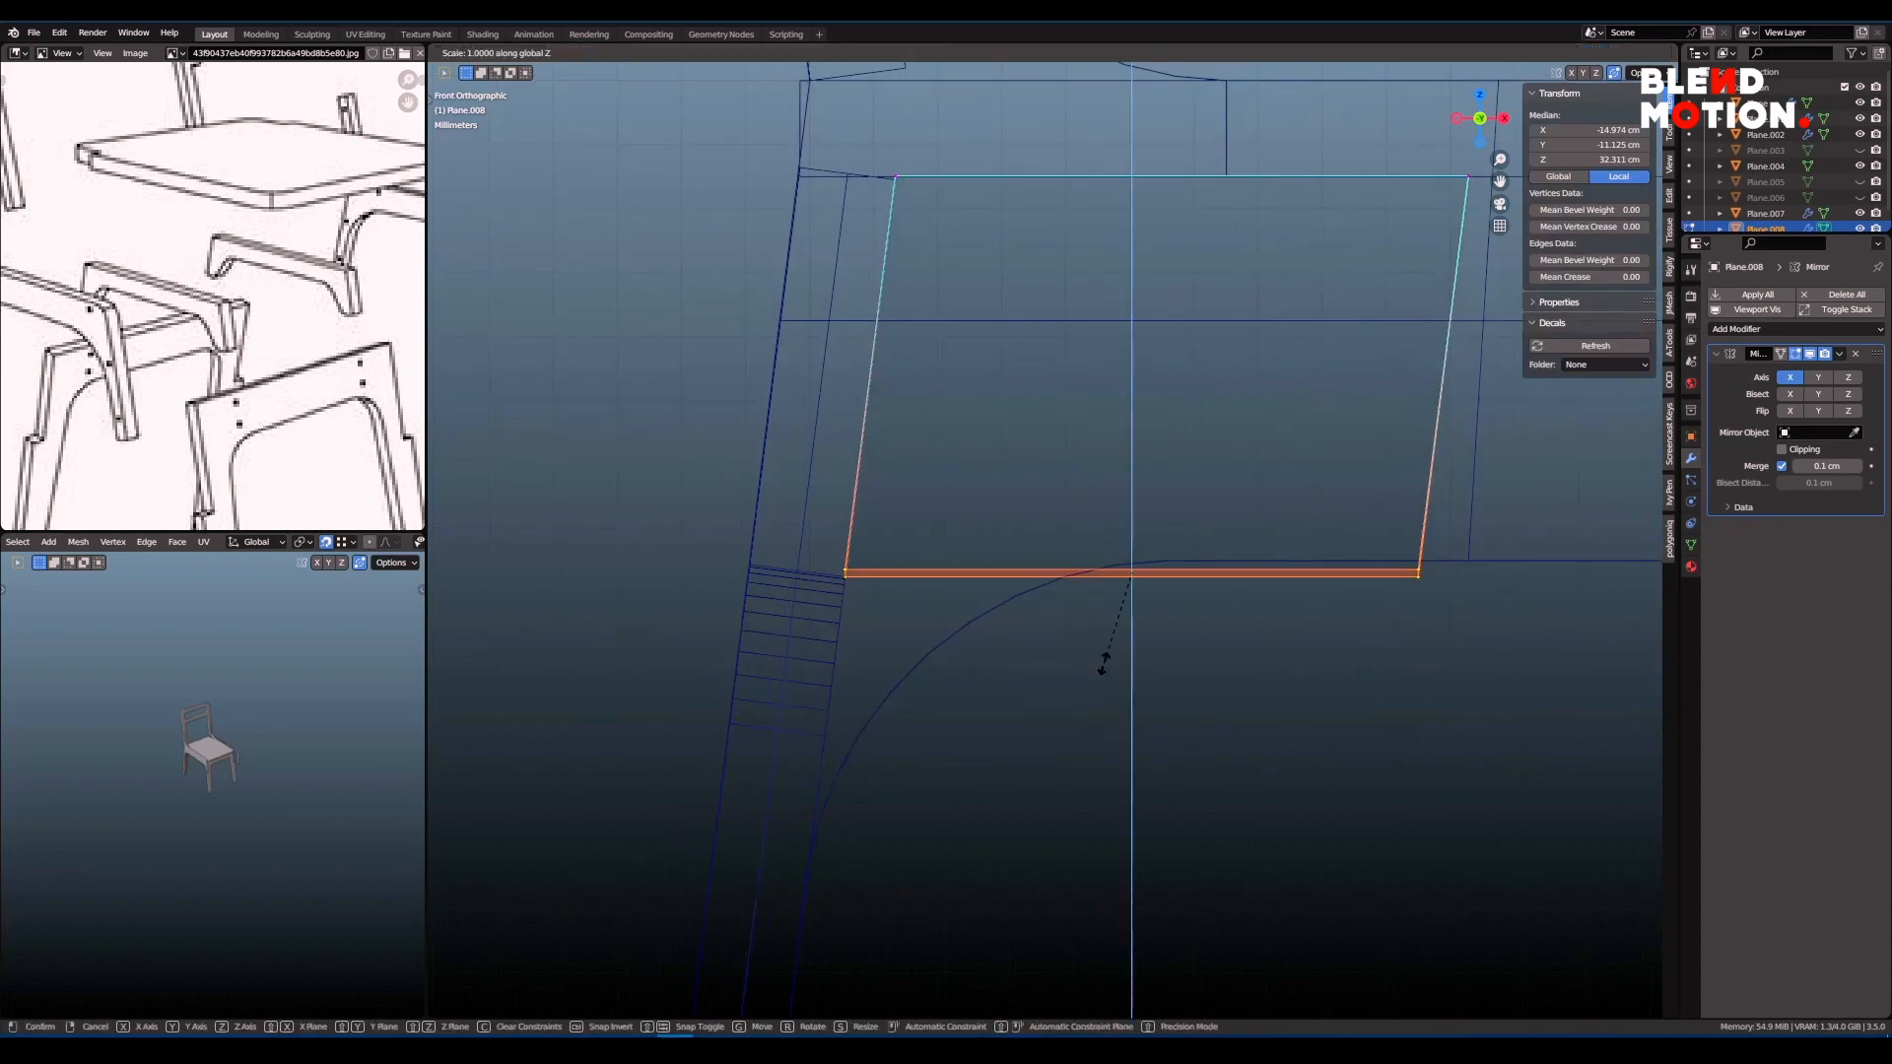
key(0)
key(Return)
- Select the panel's lower outer corner and nudge it onto the leg's inner edge
scroll(854, 580, up, 8)
shift+middle_drag(854, 580, 1045, 577)
scroll(1128, 565, up, 2)
key(alt+a)
key(c)
click(983, 546)
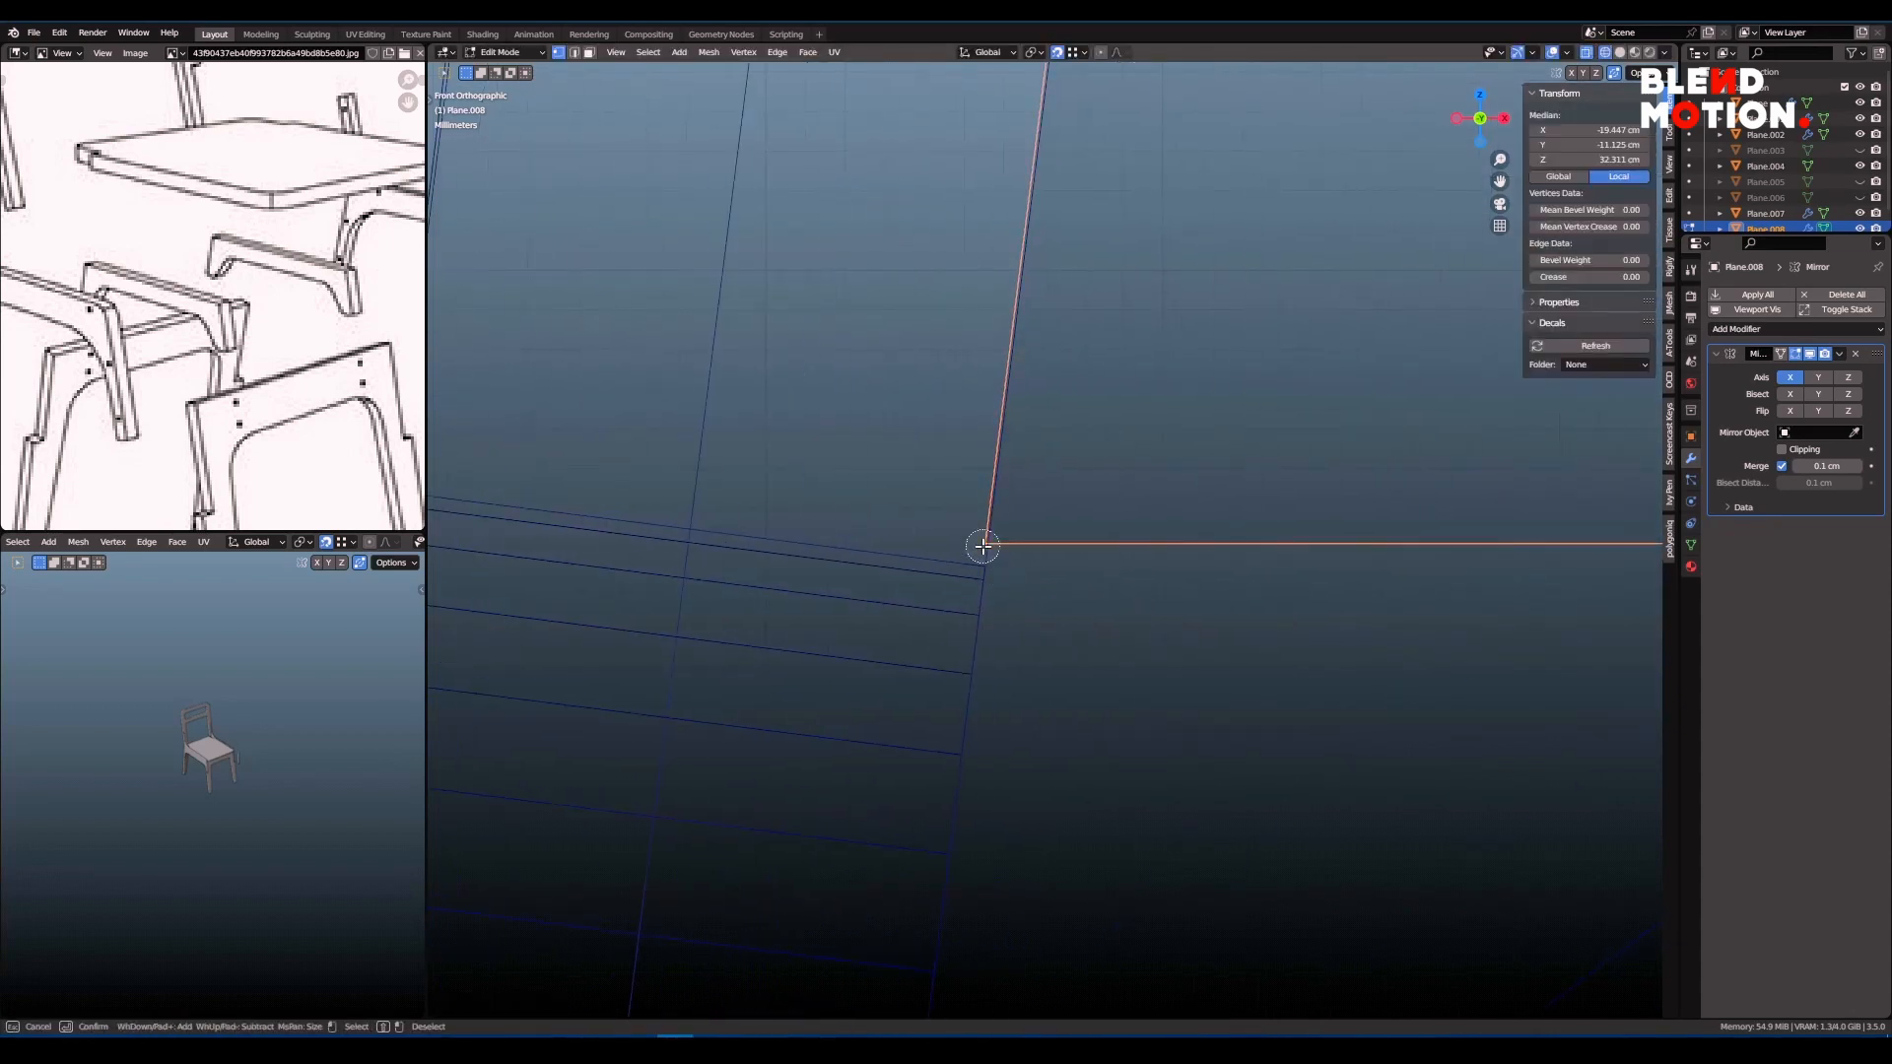
click(986, 545)
scroll(1119, 586, down, 5)
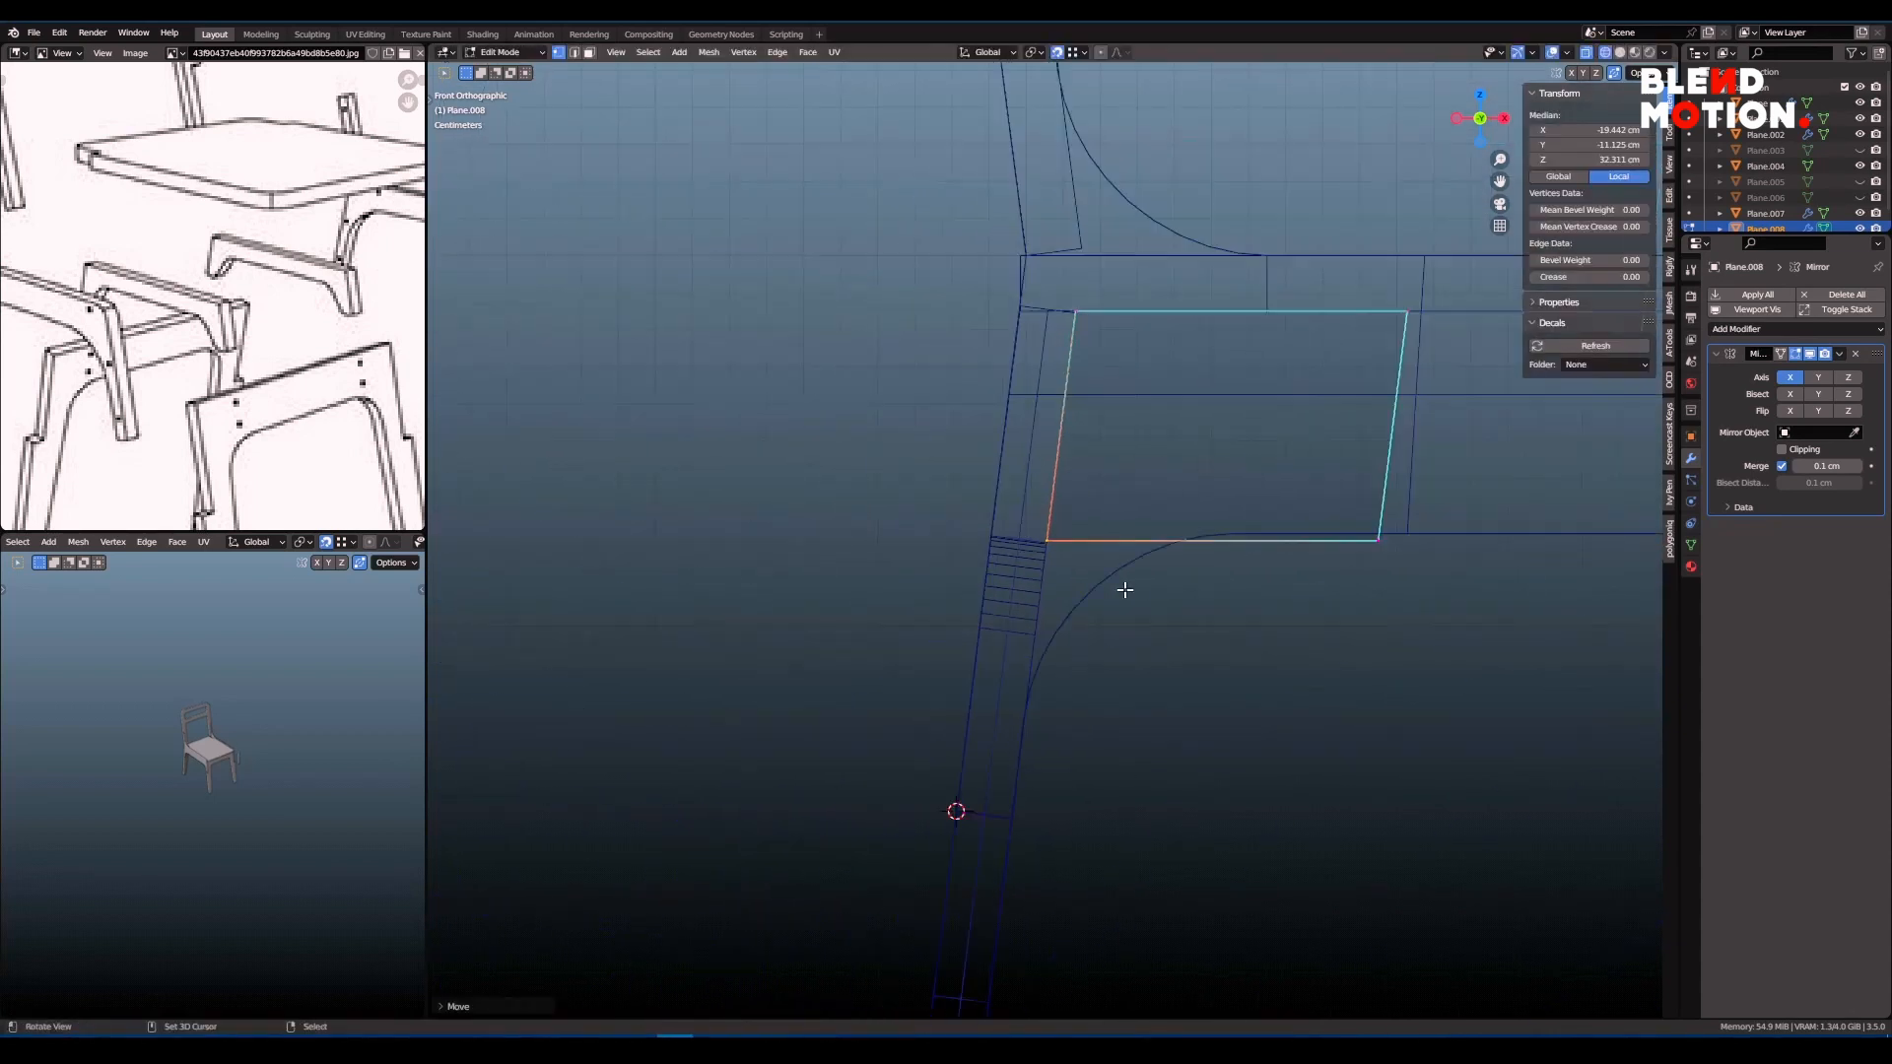
- Raise the panel's lower edge to the height of the side frame's underside and set snapping to Edge
key(b)
drag(868, 503, 1291, 591)
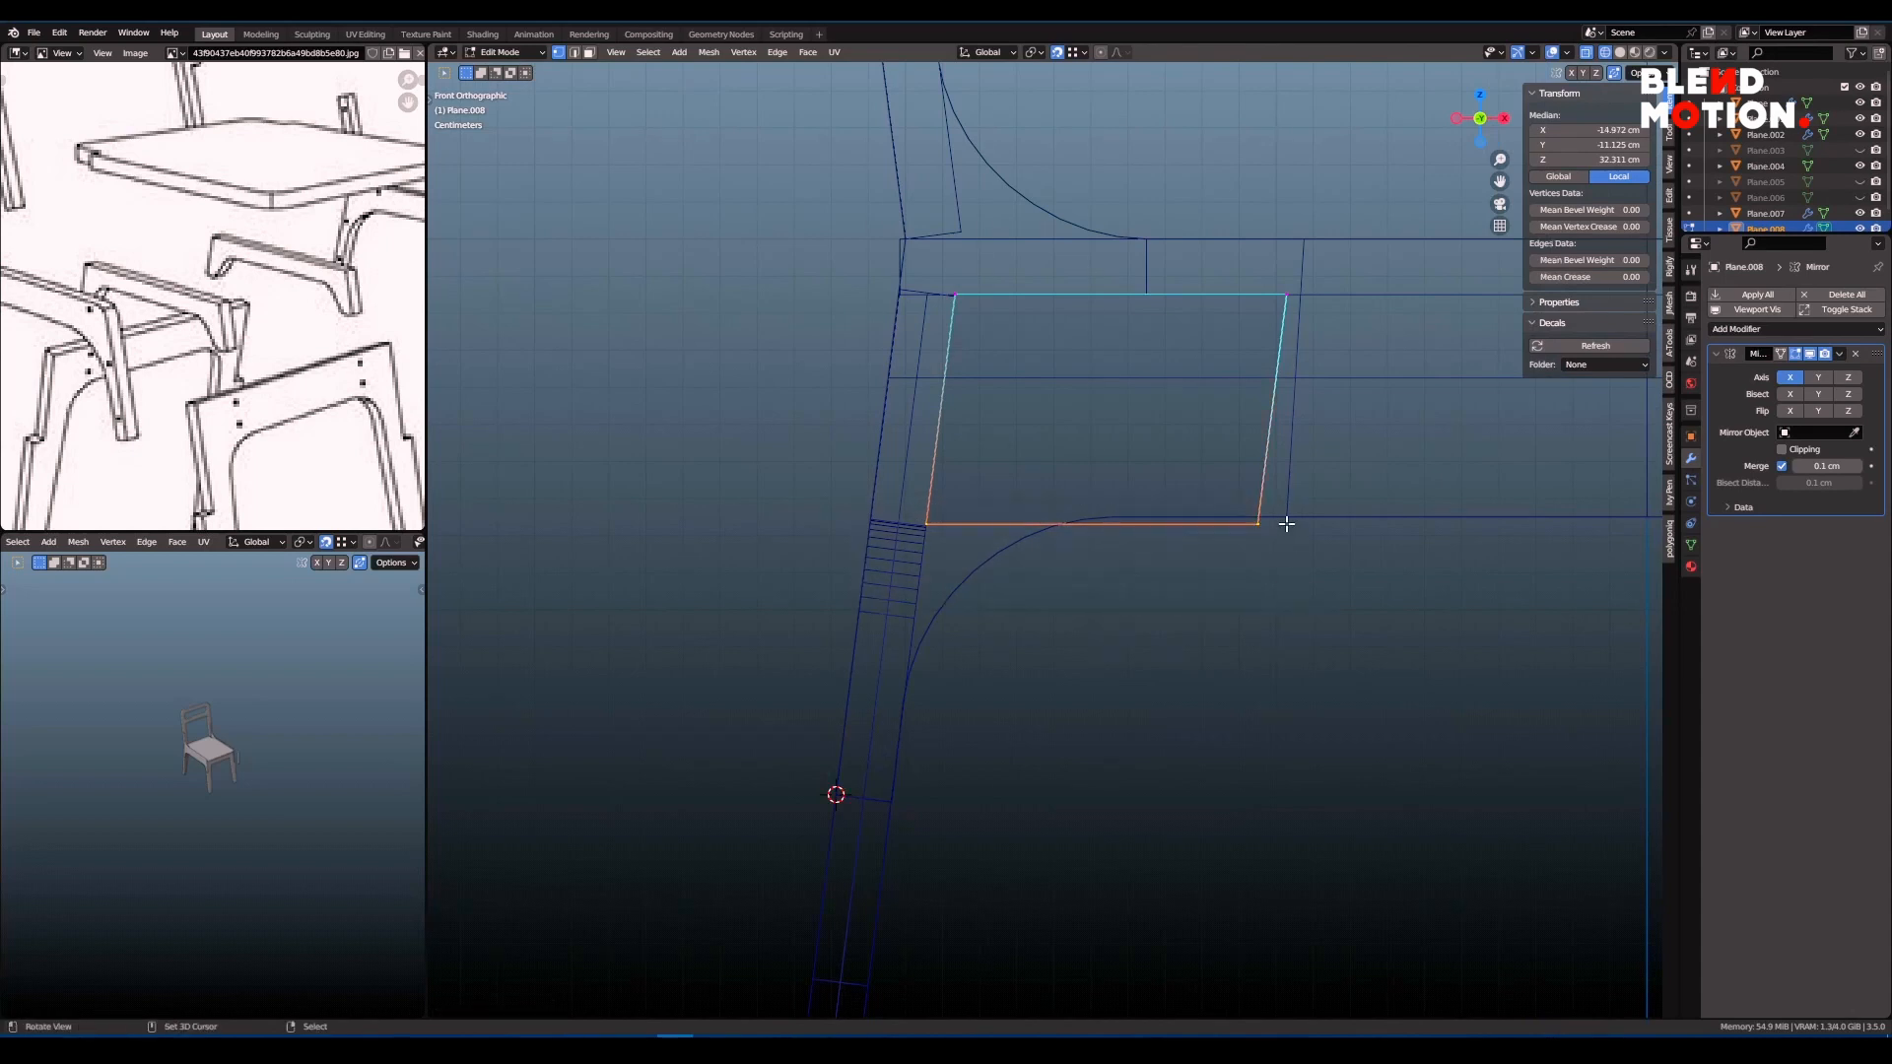
scroll(1077, 592, up, 4)
scroll(978, 541, up, 3)
shift+middle_drag(978, 541, 1026, 565)
click(1085, 52)
click(1076, 129)
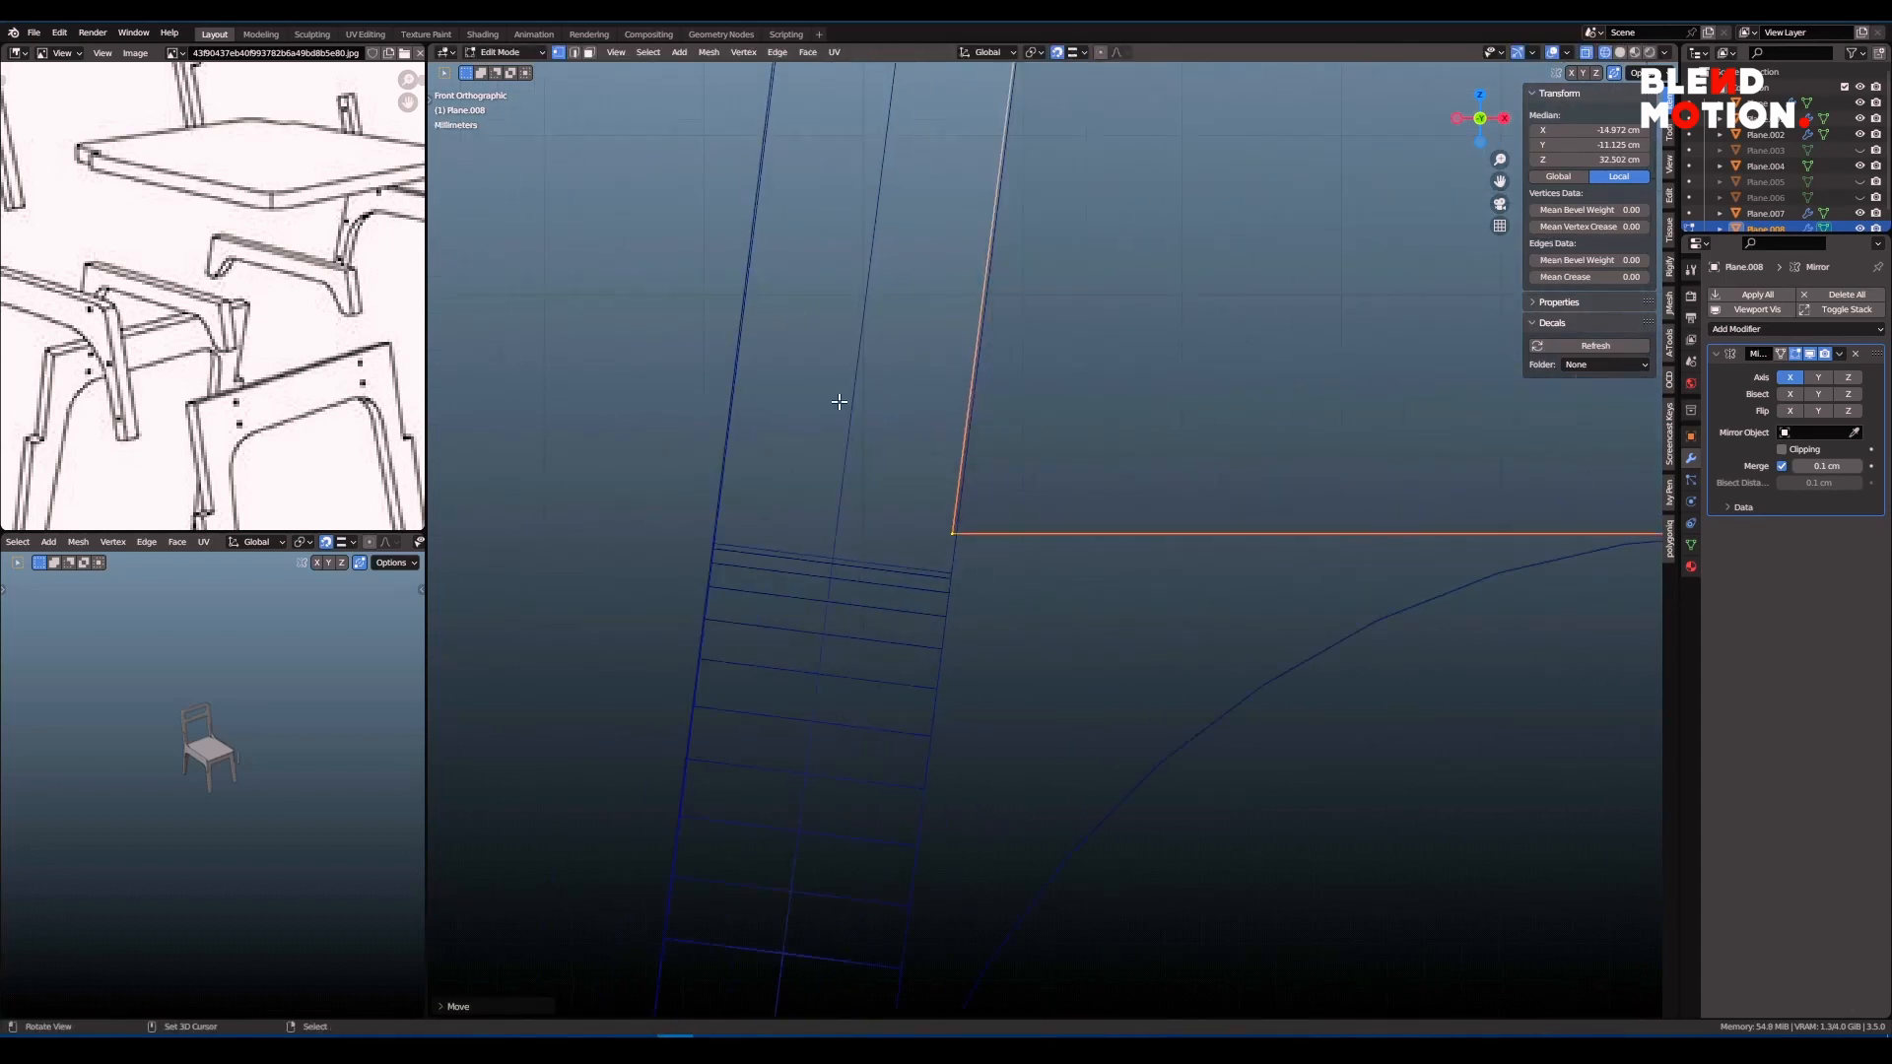
- Slide the panel's lower outer corner along X onto the leg's inner edge
key(alt+a)
key(c)
click(954, 533)
key(g)
key(x)
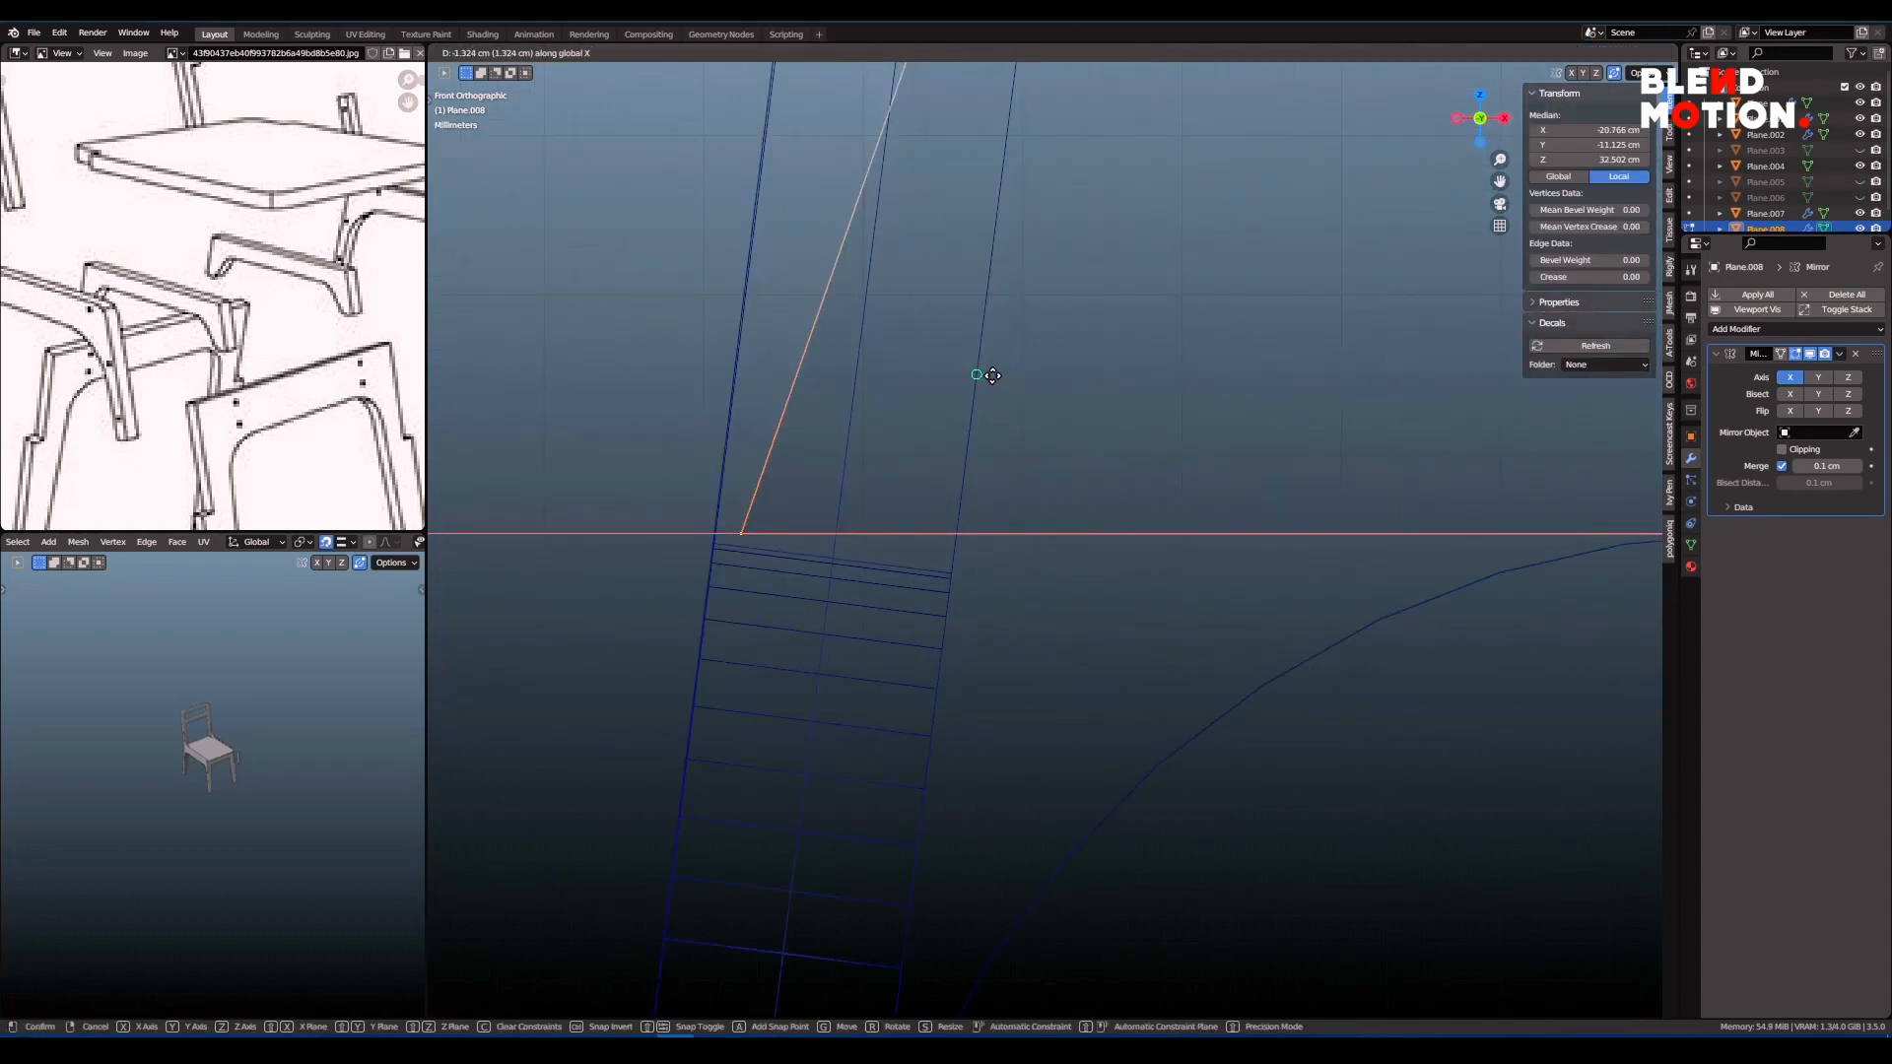
click(982, 425)
scroll(983, 426, down, 3)
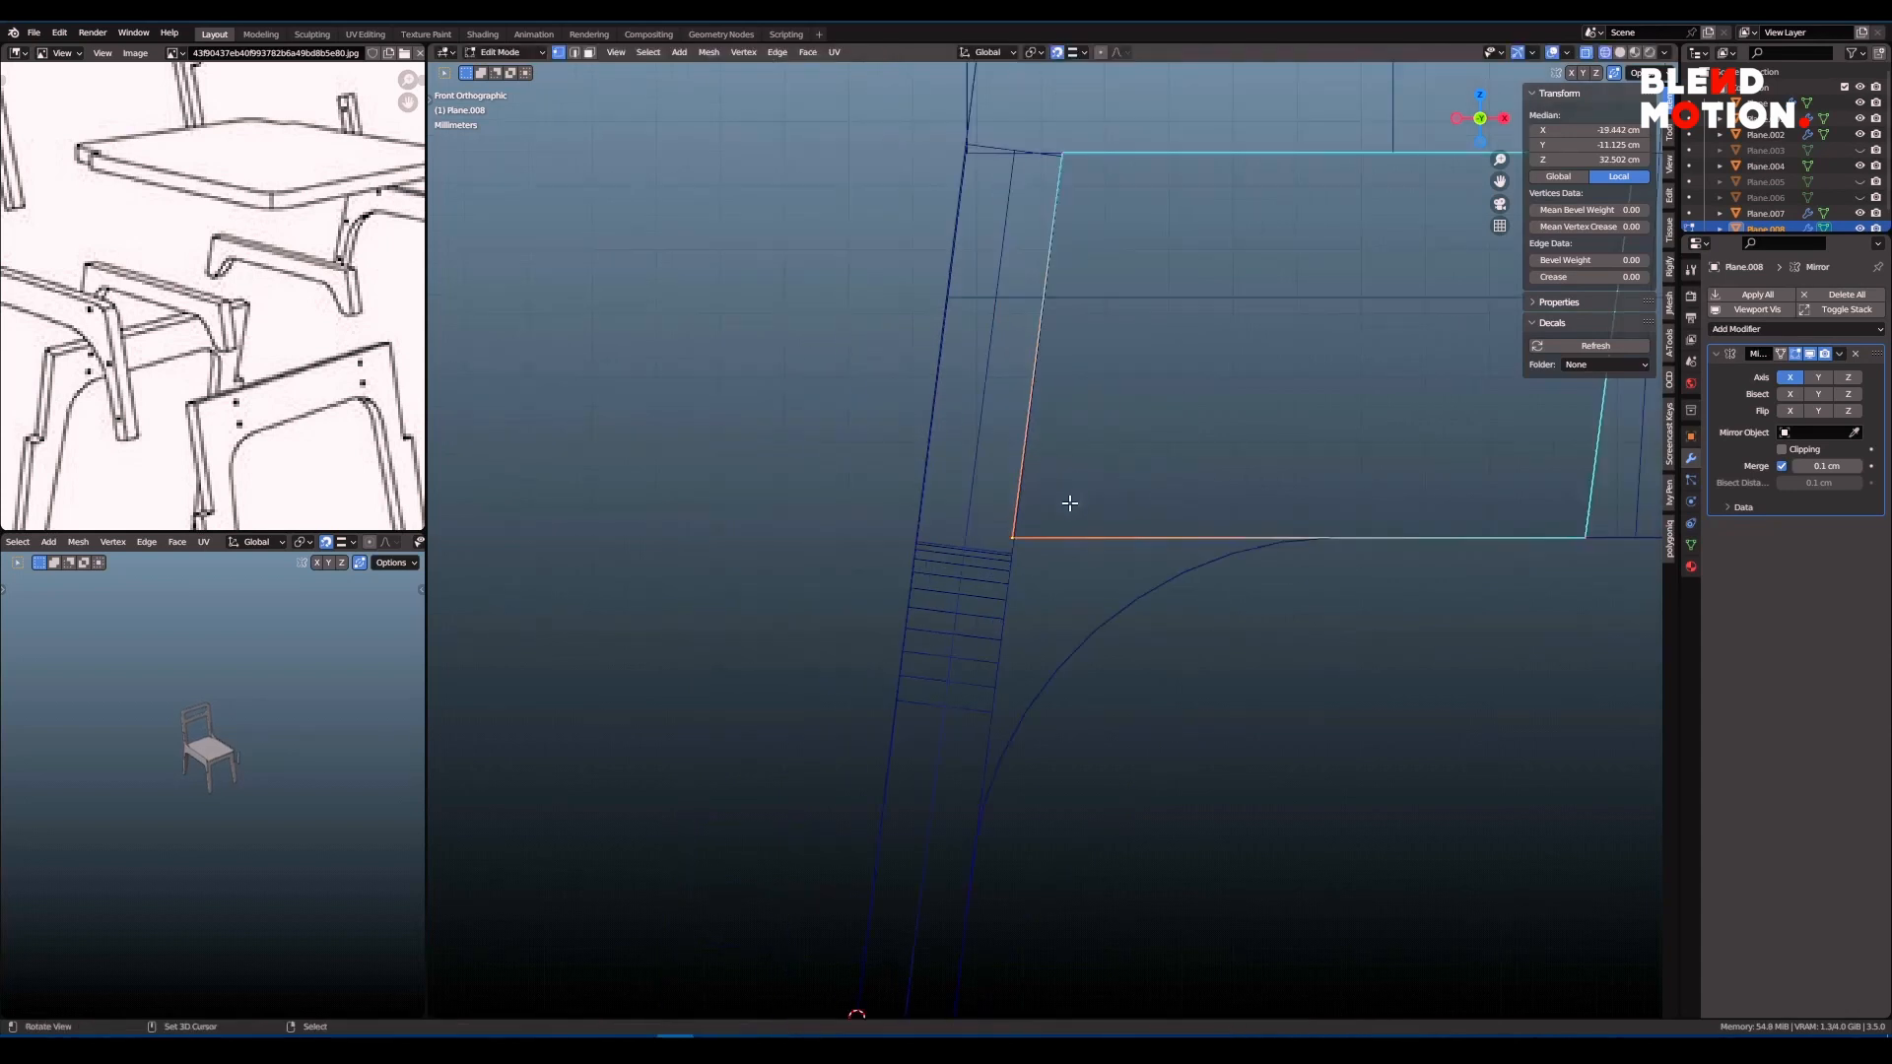
- Isolate the panel together with the leg frame and reopen the panel for editing at its lower outer corner
key(Tab)
key(KP_Divide)
scroll(837, 414, up, 2)
shift+drag(838, 414, 1120, 608)
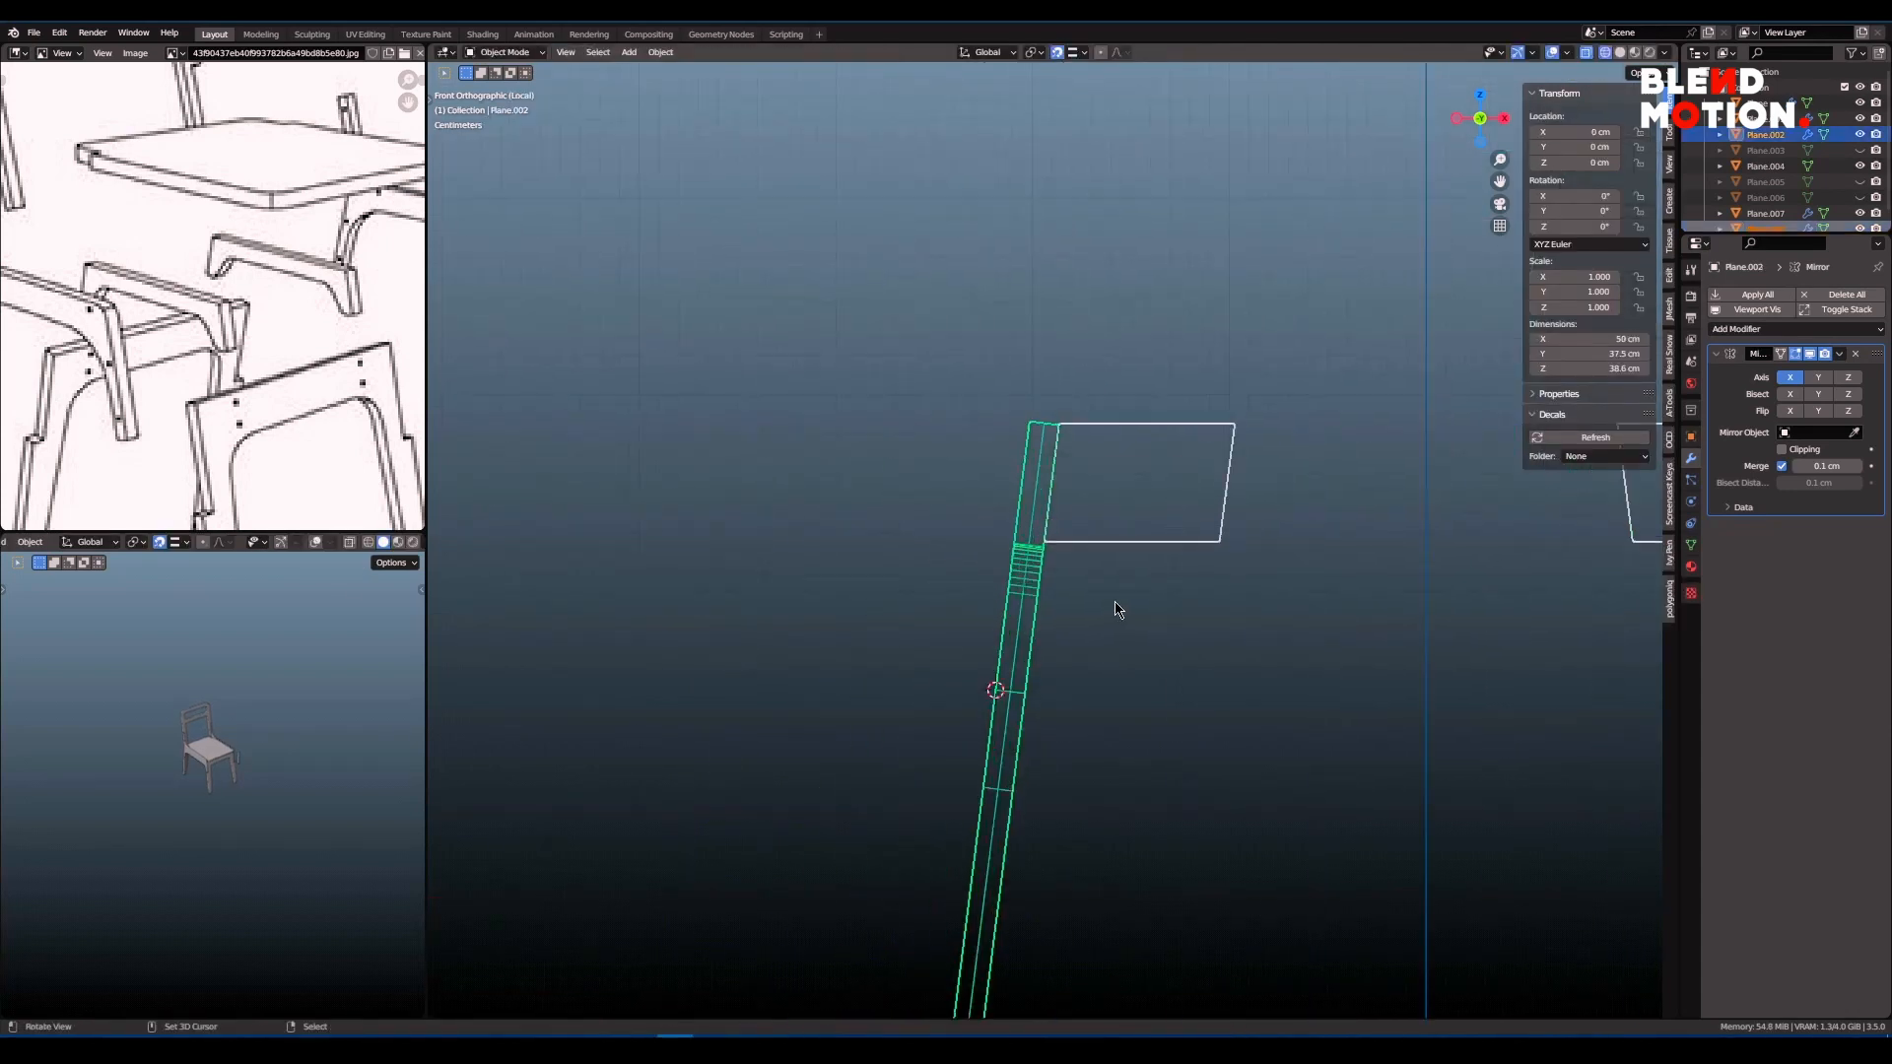
right_click(1094, 546)
scroll(1056, 542, up, 8)
key(Tab)
- Edit the Auto Merge threshold in the editing options and reselect the panel's lower outer corner
scroll(1035, 564, up, 3)
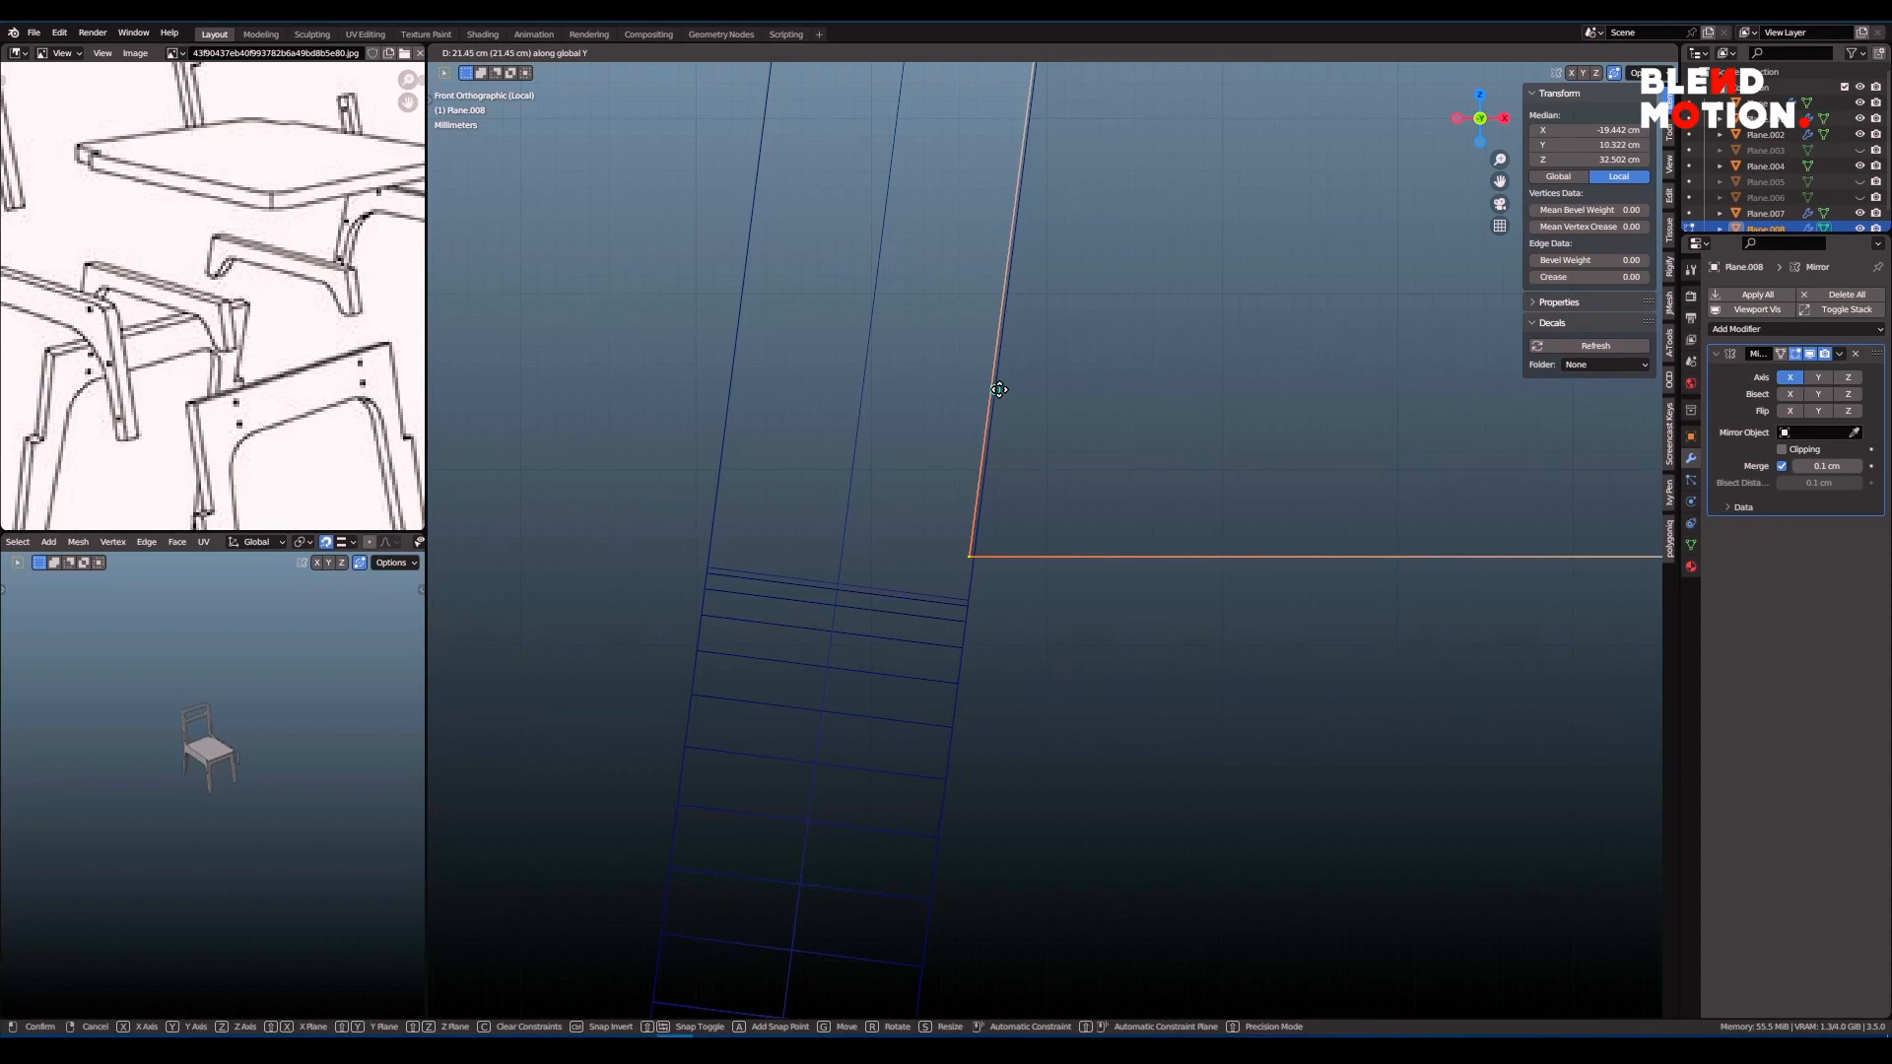
click(992, 443)
click(1638, 73)
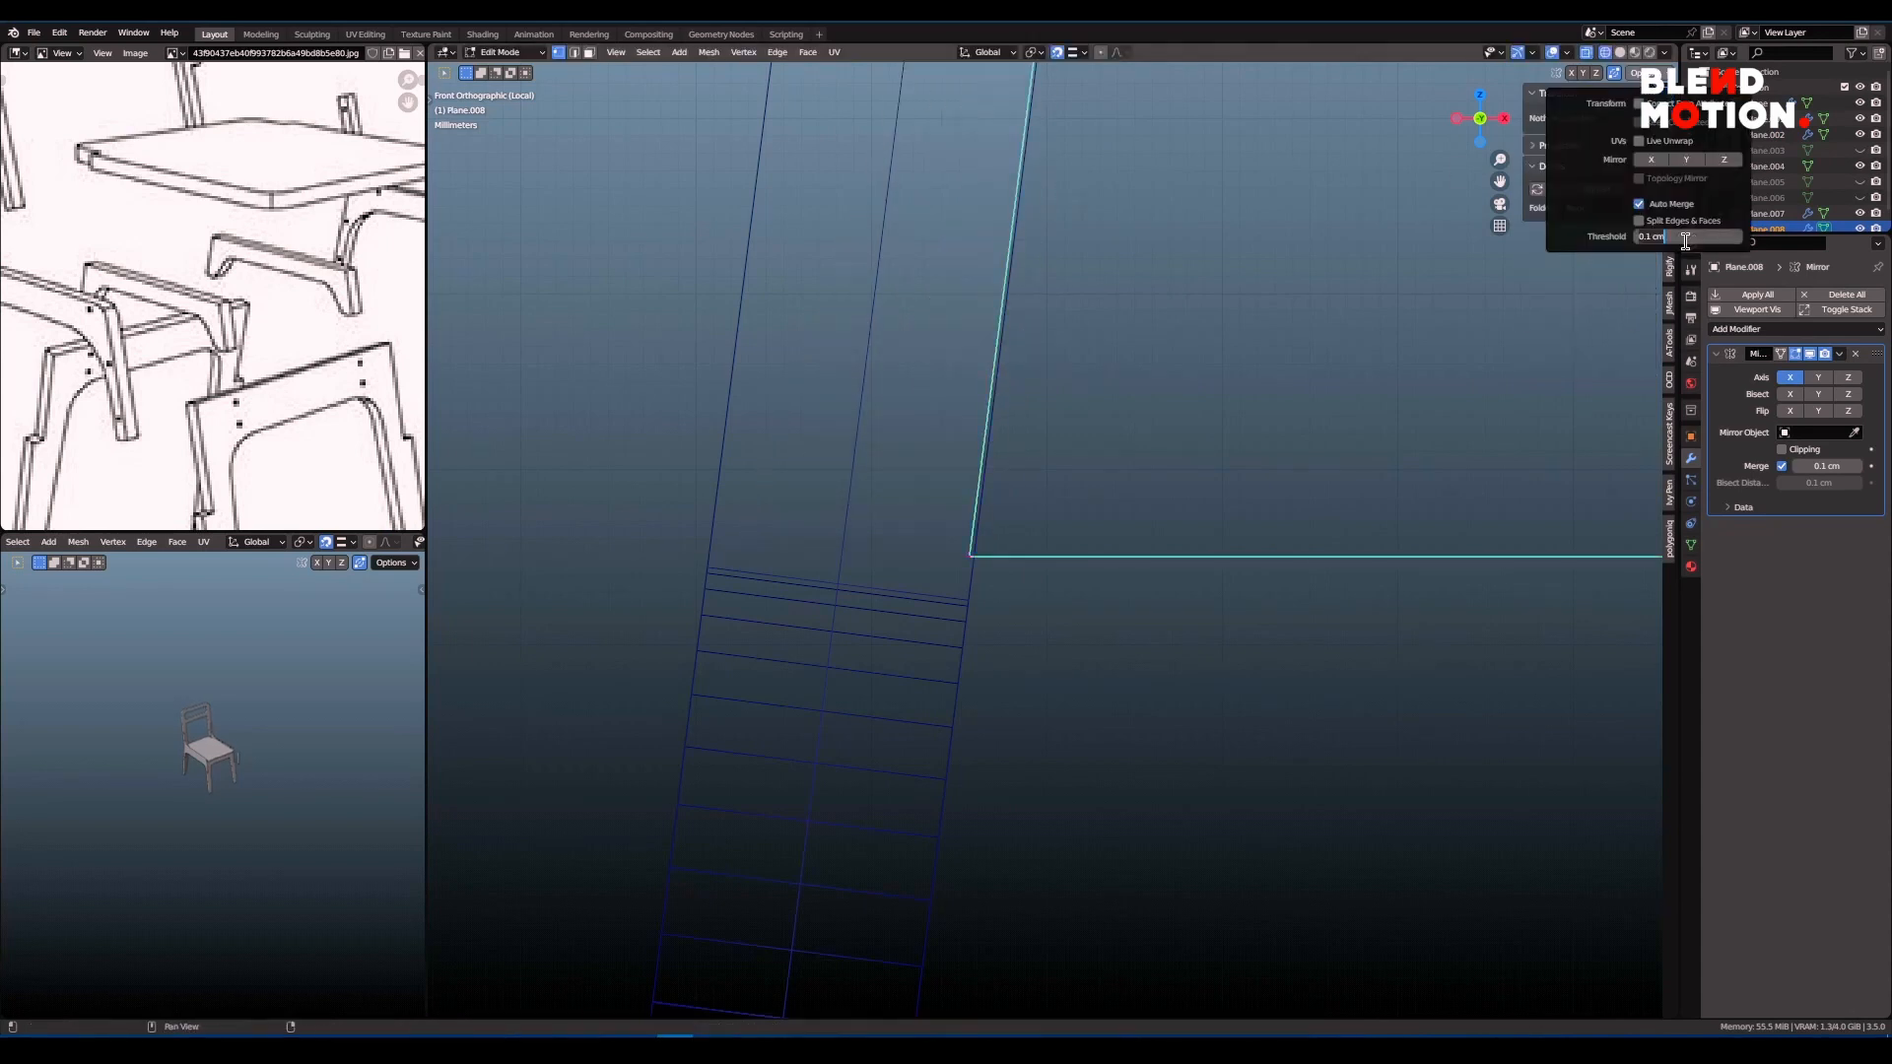
scroll(958, 520, up, 1)
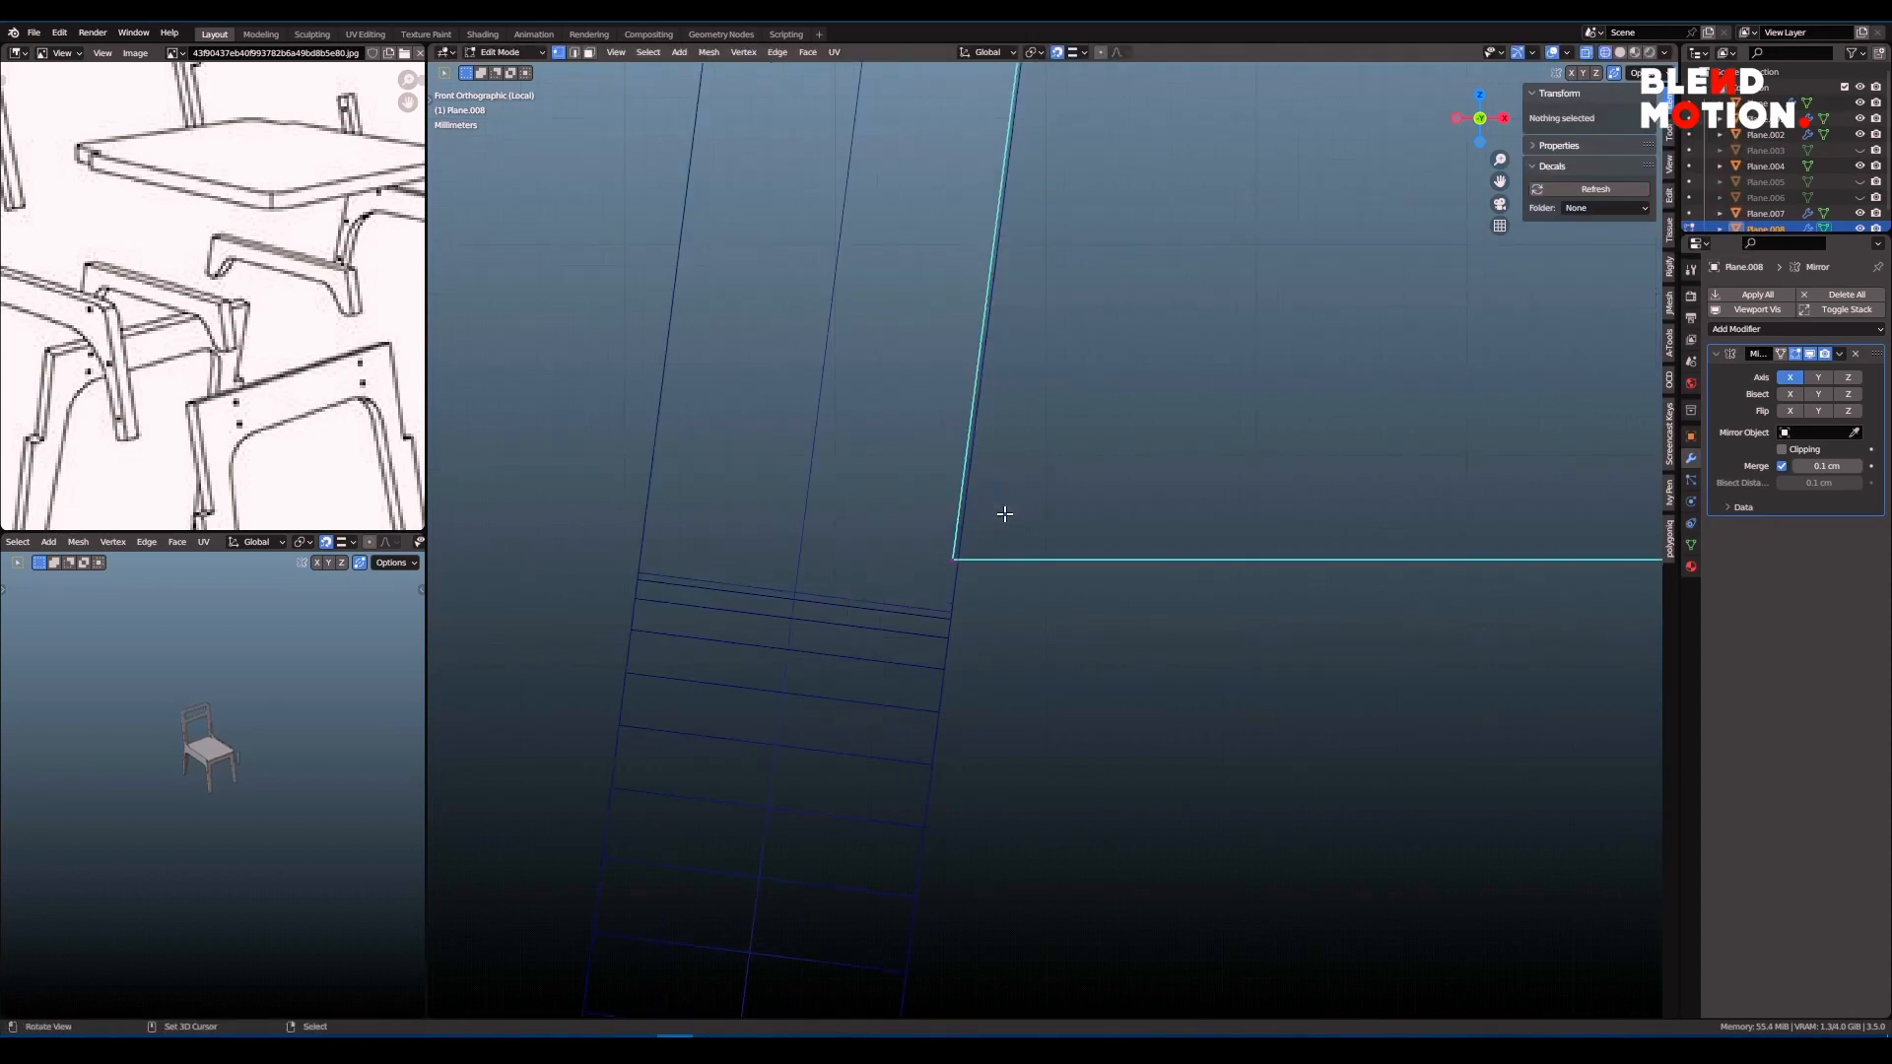
key(b)
mouse_move(1004, 514)
mouse_down()
mouse_move(919, 595)
mouse_move(1086, 550)
mouse_up()
click(1638, 73)
scroll(1143, 557, up, 1)
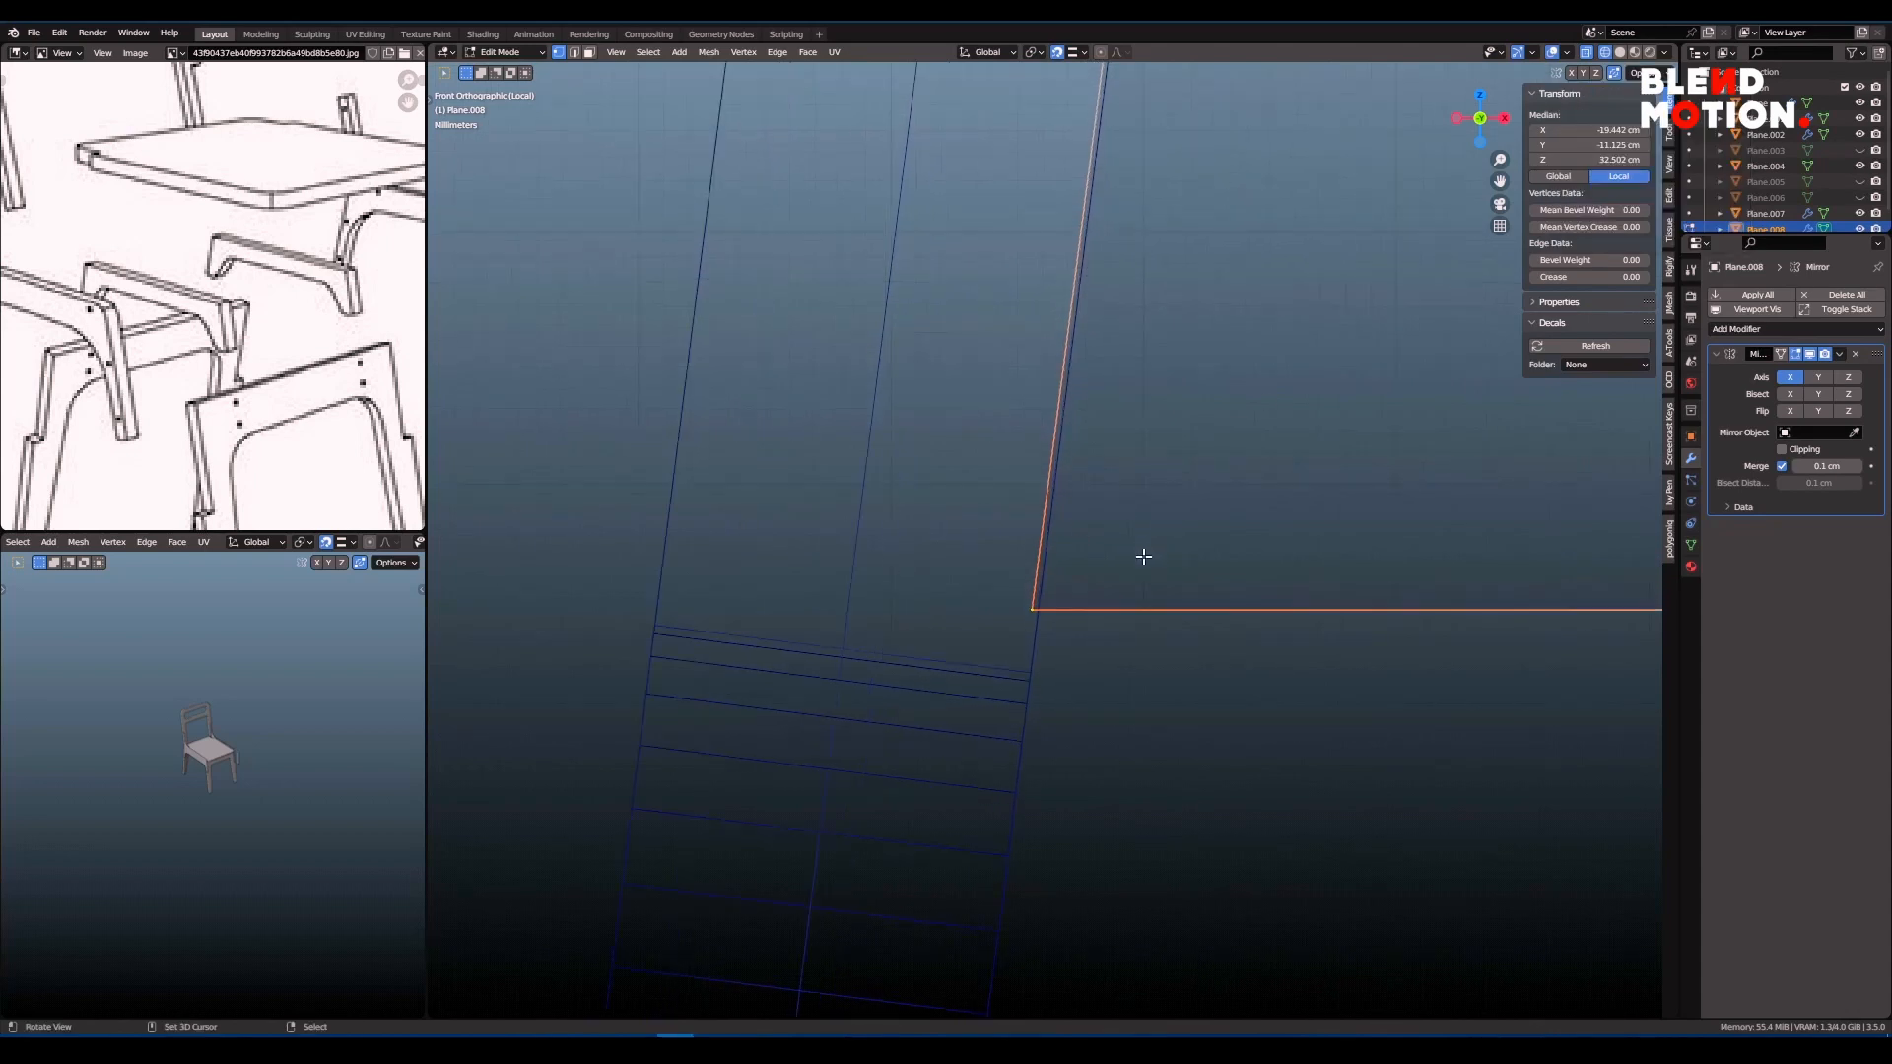
key(g)
key(x)
right_click(1064, 390)
ctrl+middle_drag(1094, 434, 1097, 331)
key(g)
key(z)
right_click(998, 483)
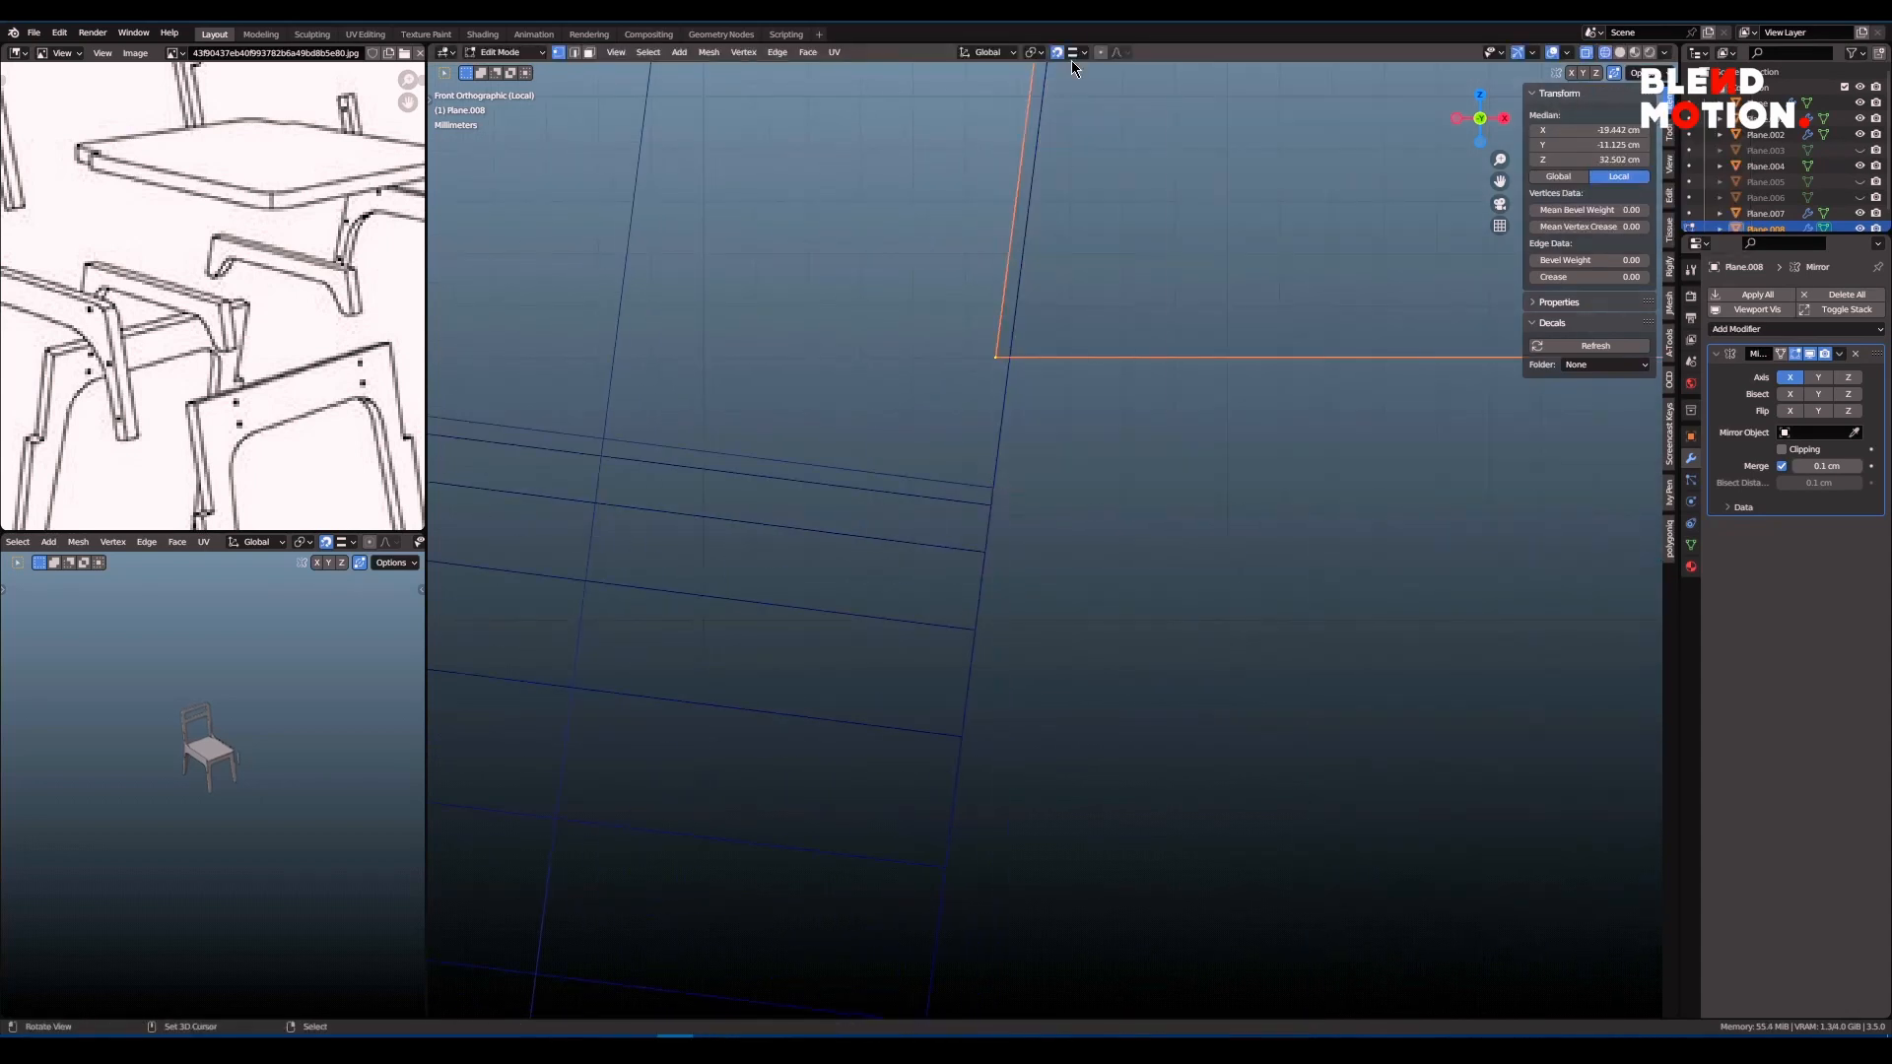
- Set snapping to Vertex and move the panel's lower outer corner along X and Z onto the leg's notch corner
click(1075, 54)
click(1067, 115)
key(g)
key(x)
key(g)
key(z)
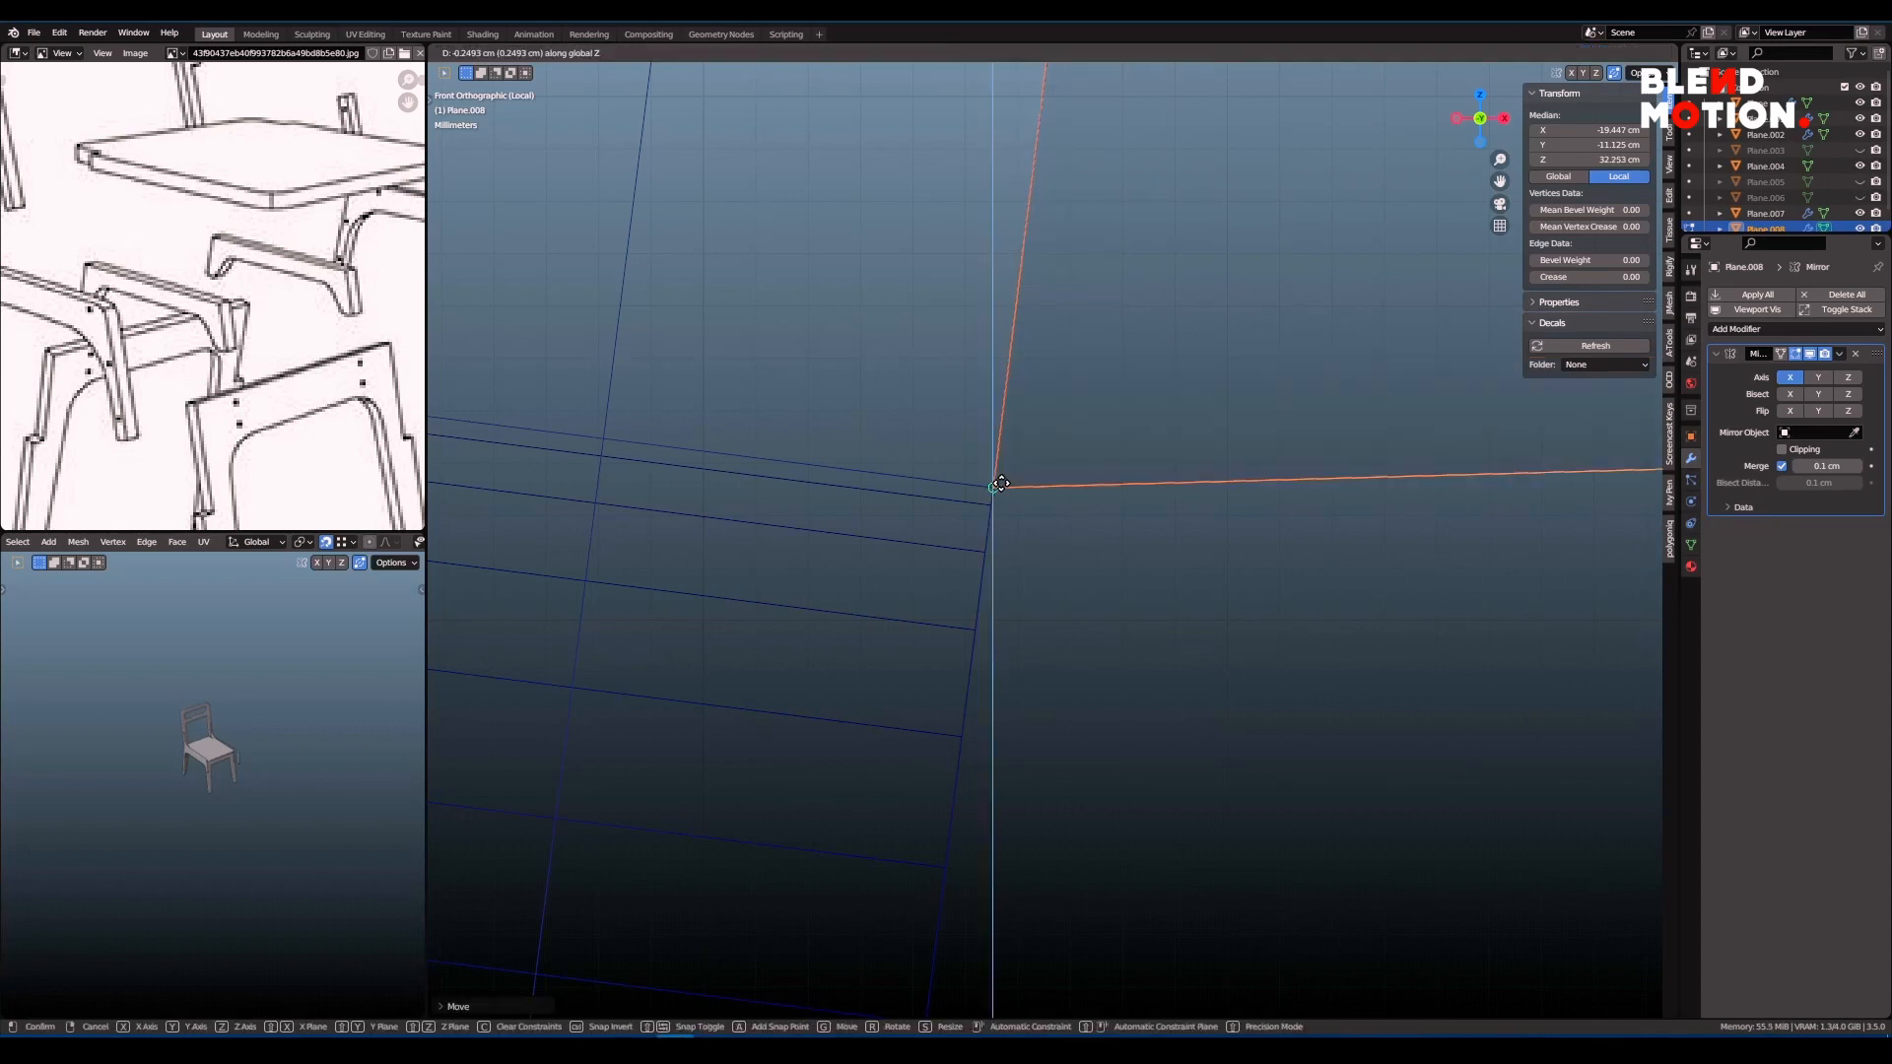
click(997, 486)
- Isolate the panel and snap its lower inner corner vertices to the outer corner's height to level the lower edge
scroll(1035, 490, down, 12)
shift+middle_drag(1567, 509, 1334, 499)
key(alt+a)
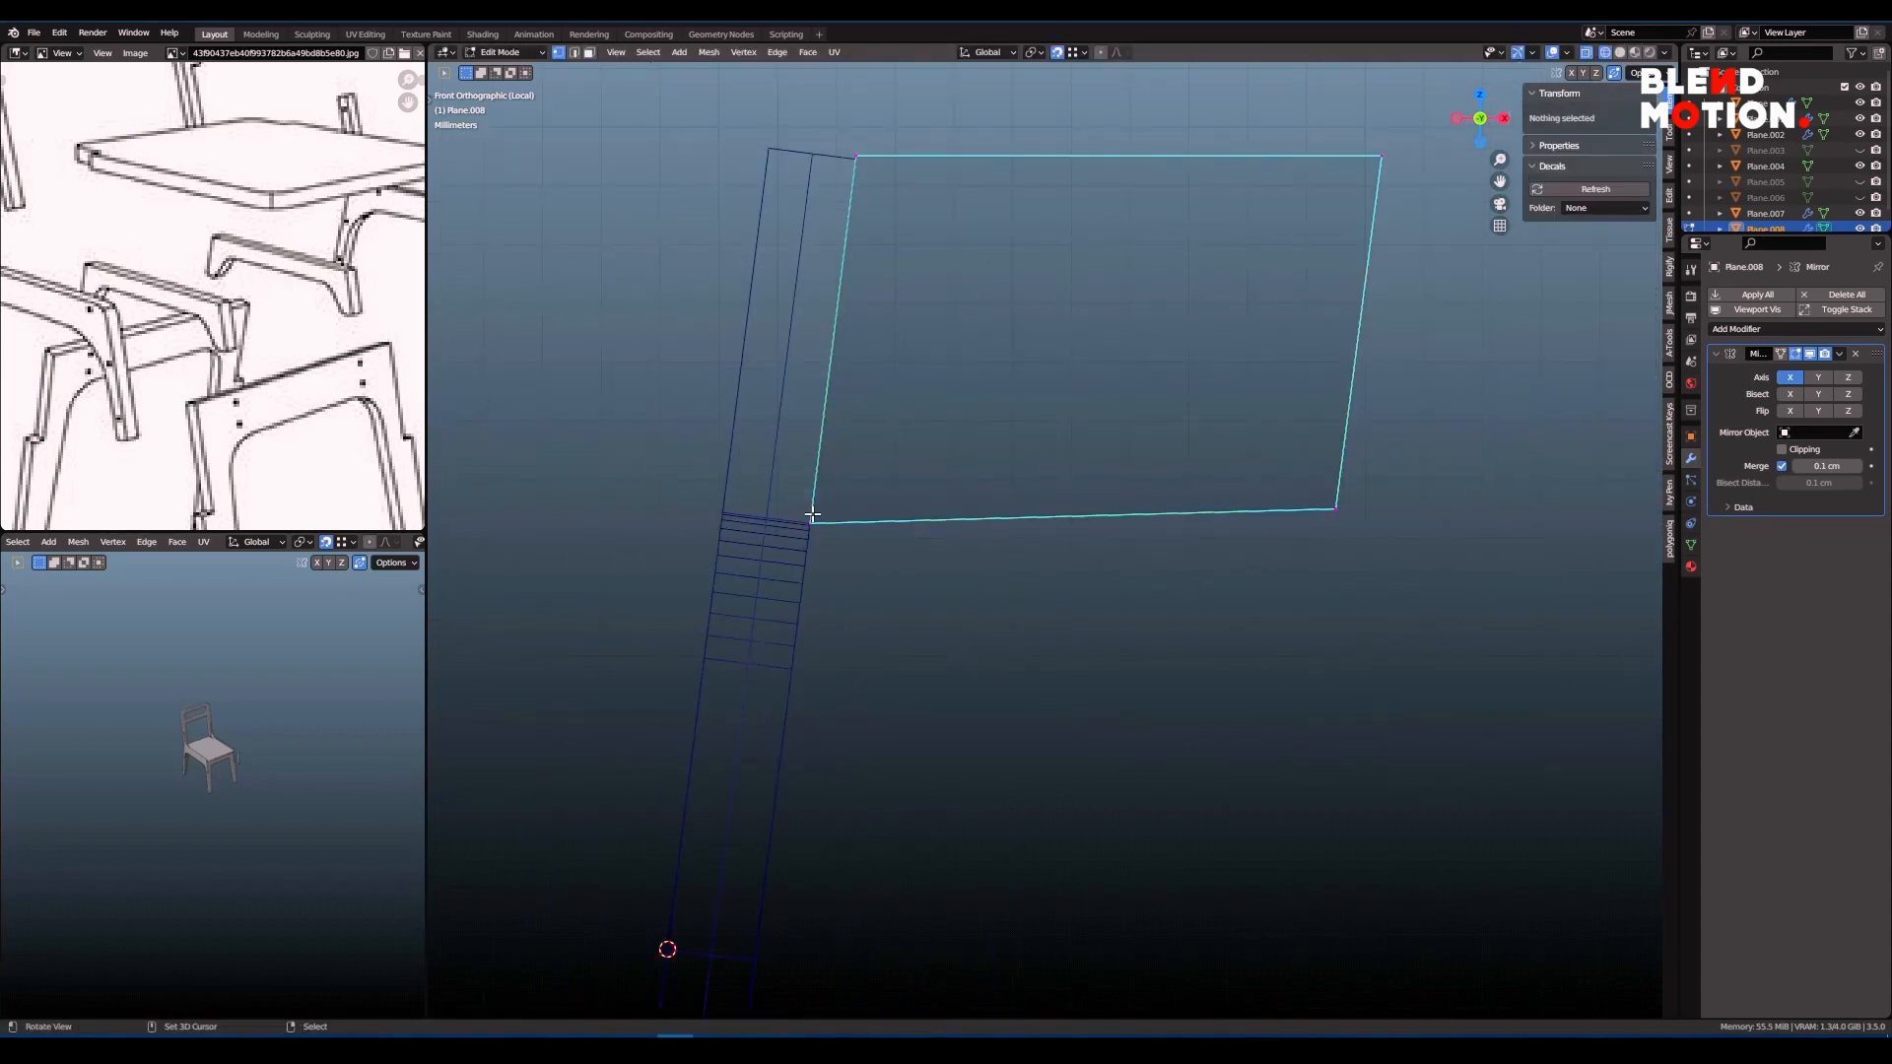
scroll(813, 515, down, 3)
key(slash)
key(slash)
click(1153, 569)
right_click(876, 584)
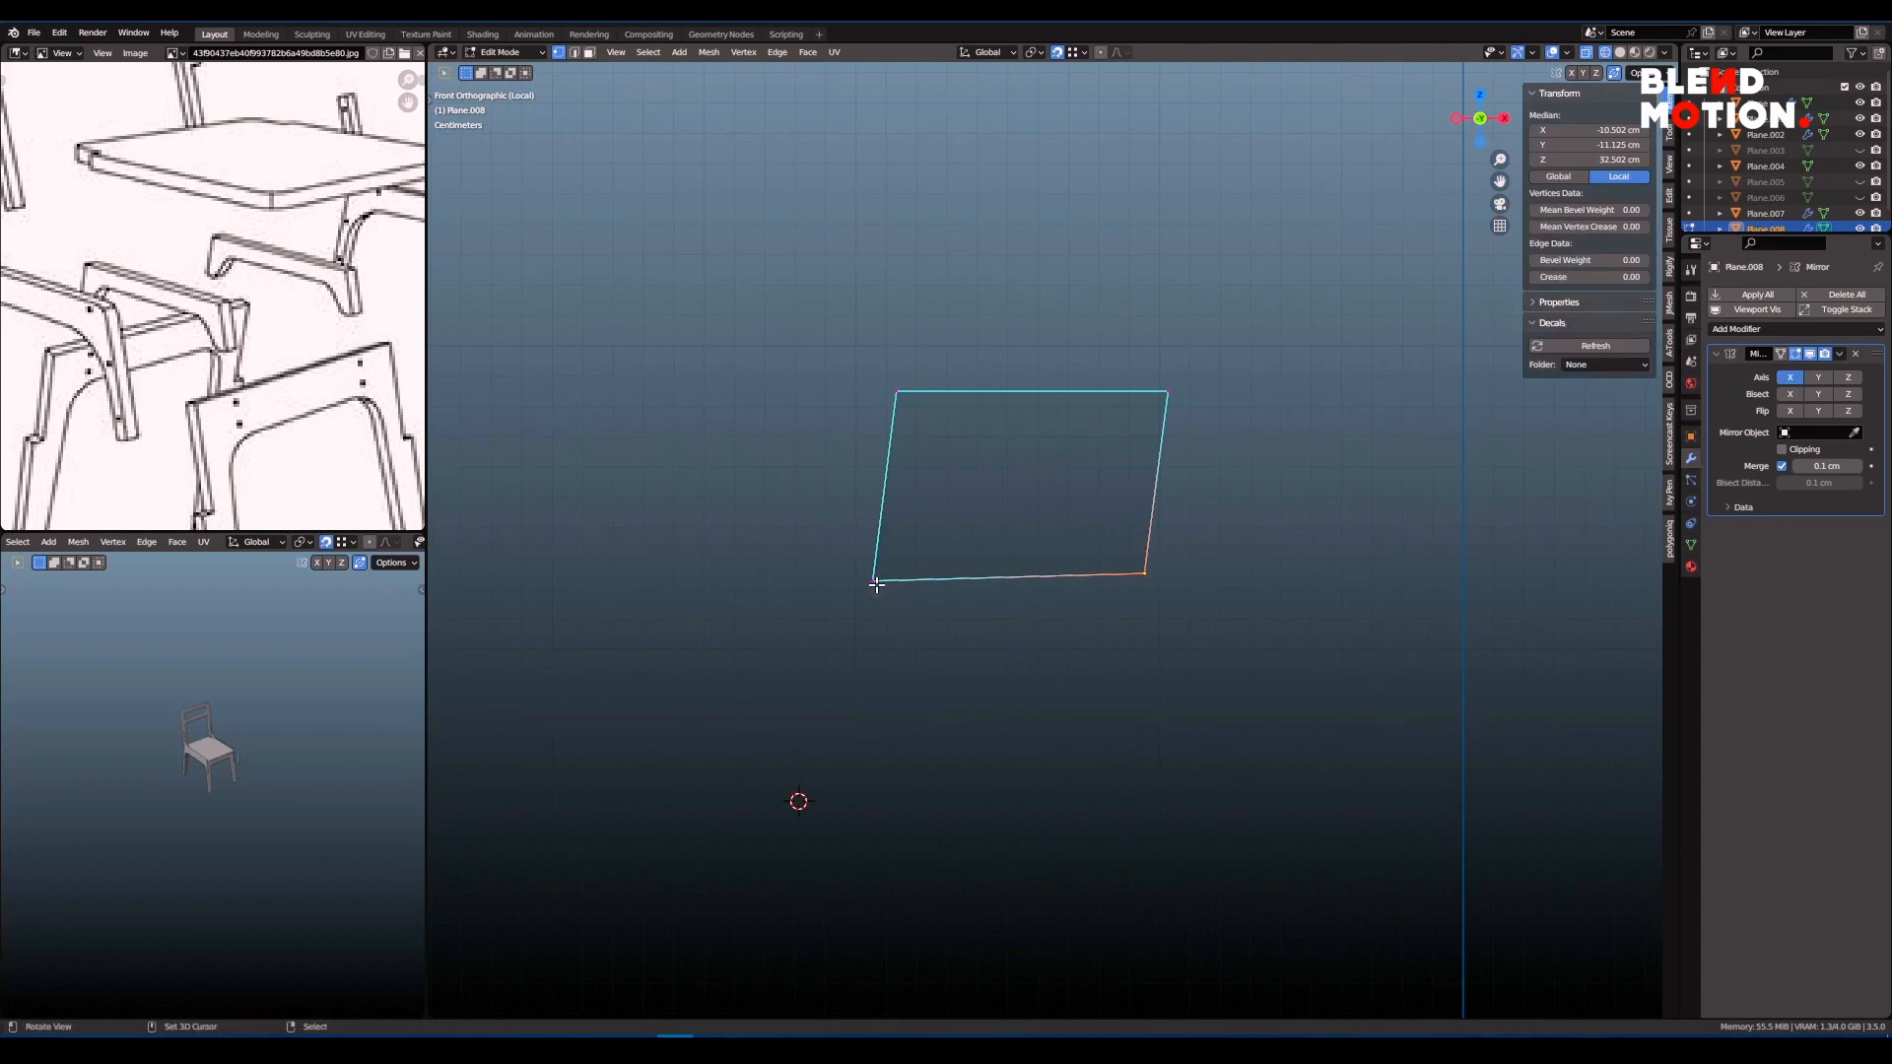
- Enable Mirror clipping and move the panel's inner end along X to the mirror centre line
key(alt+a)
key(b)
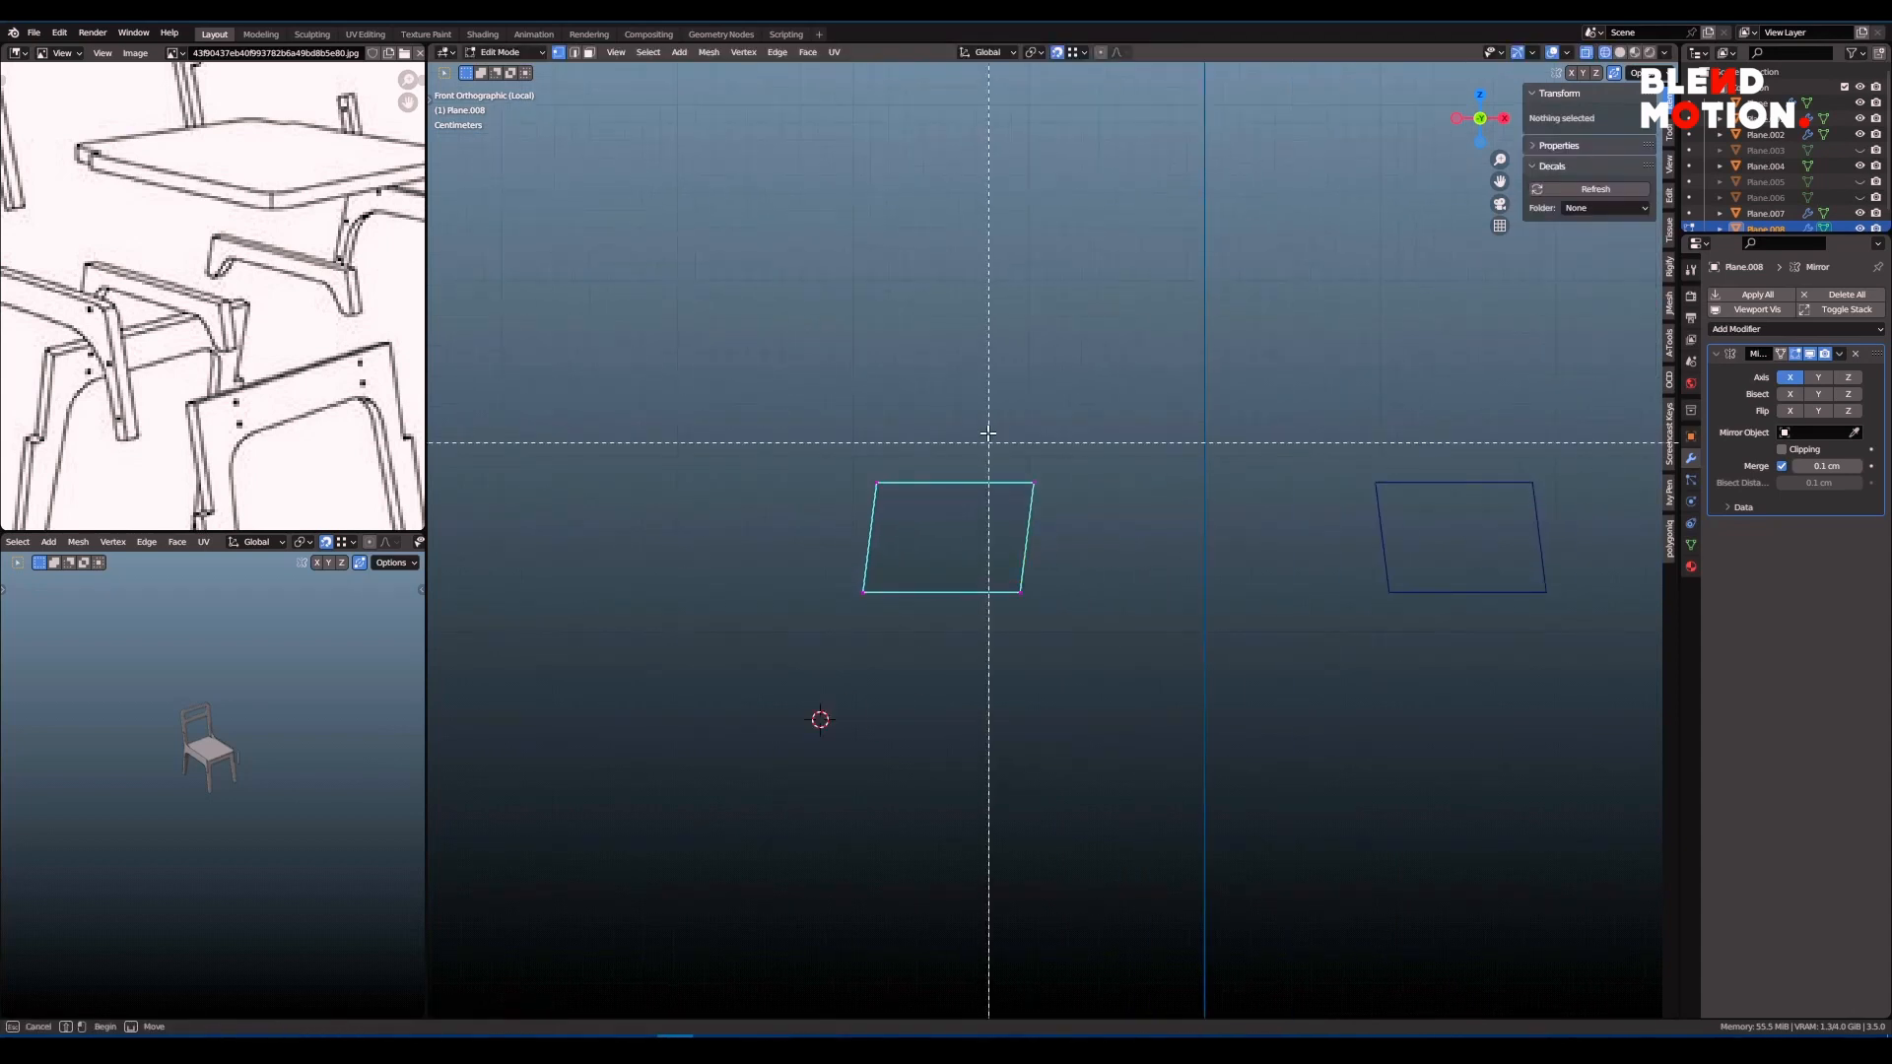
drag(989, 437, 1069, 636)
key(g)
key(x)
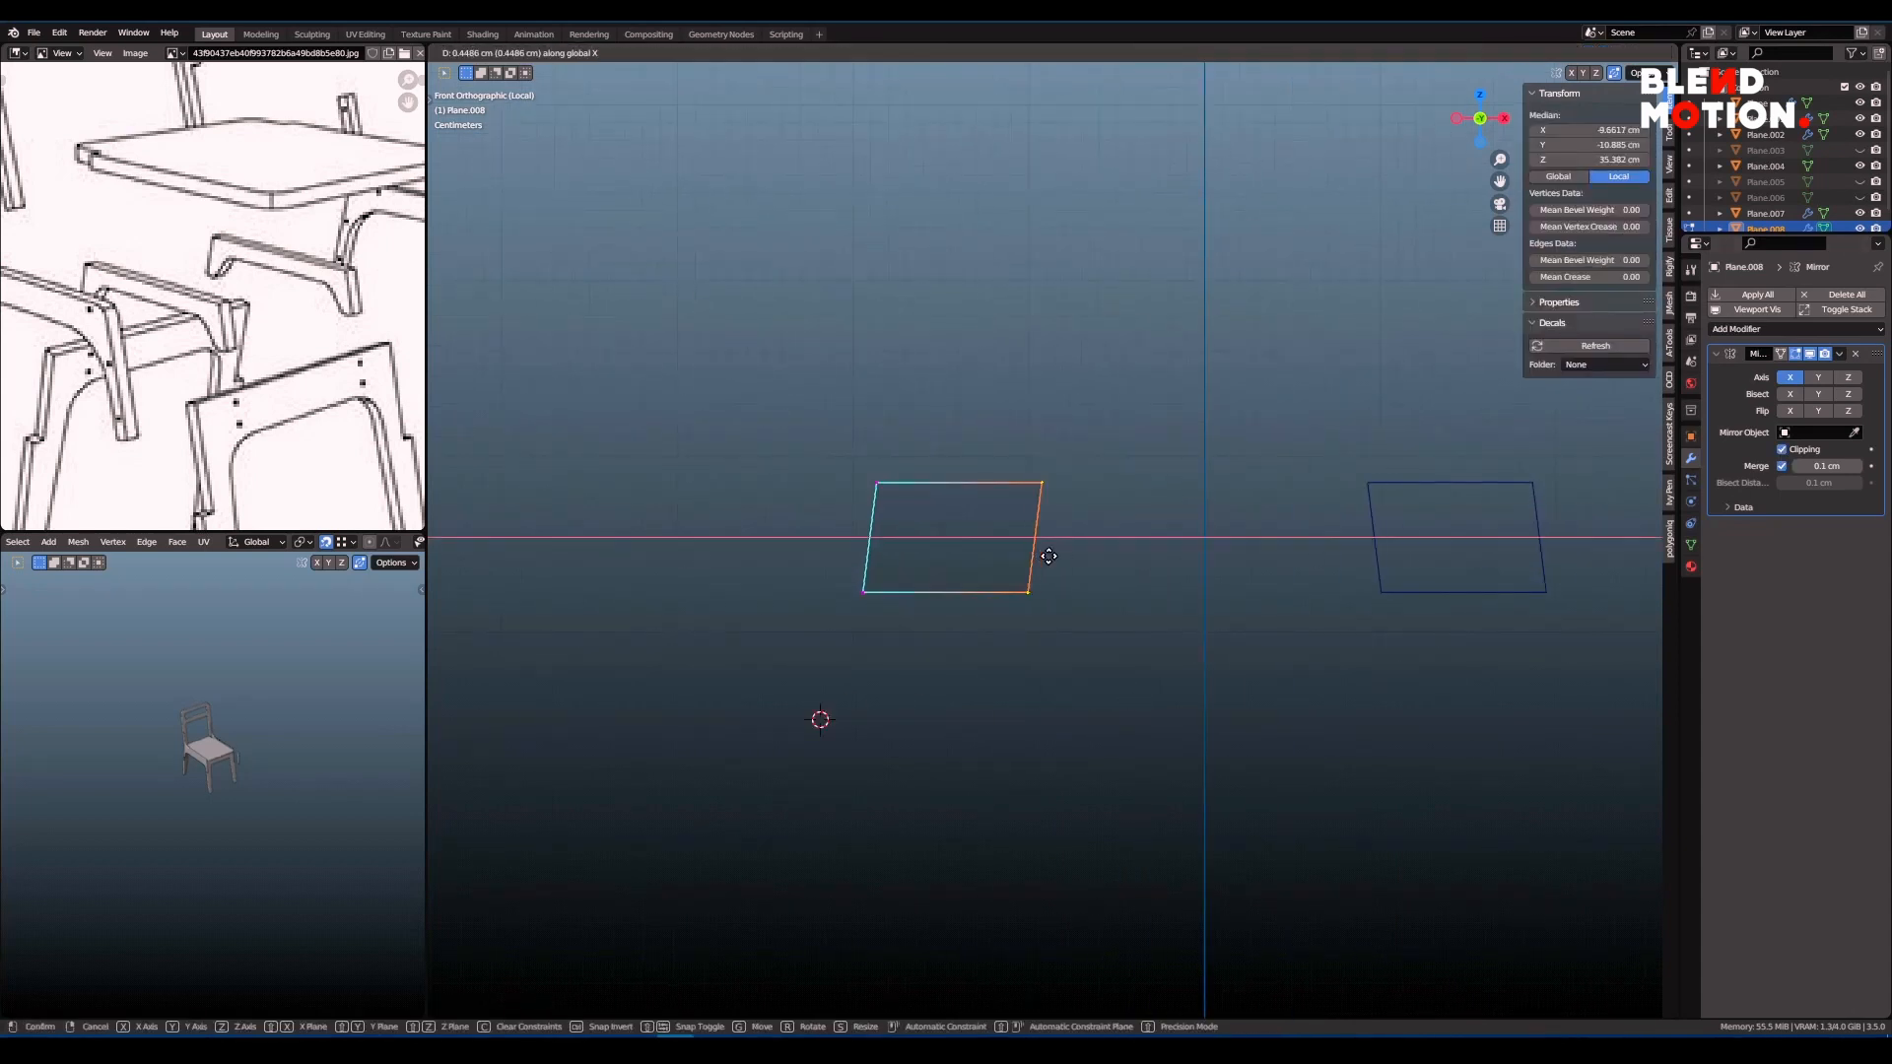
click(1058, 607)
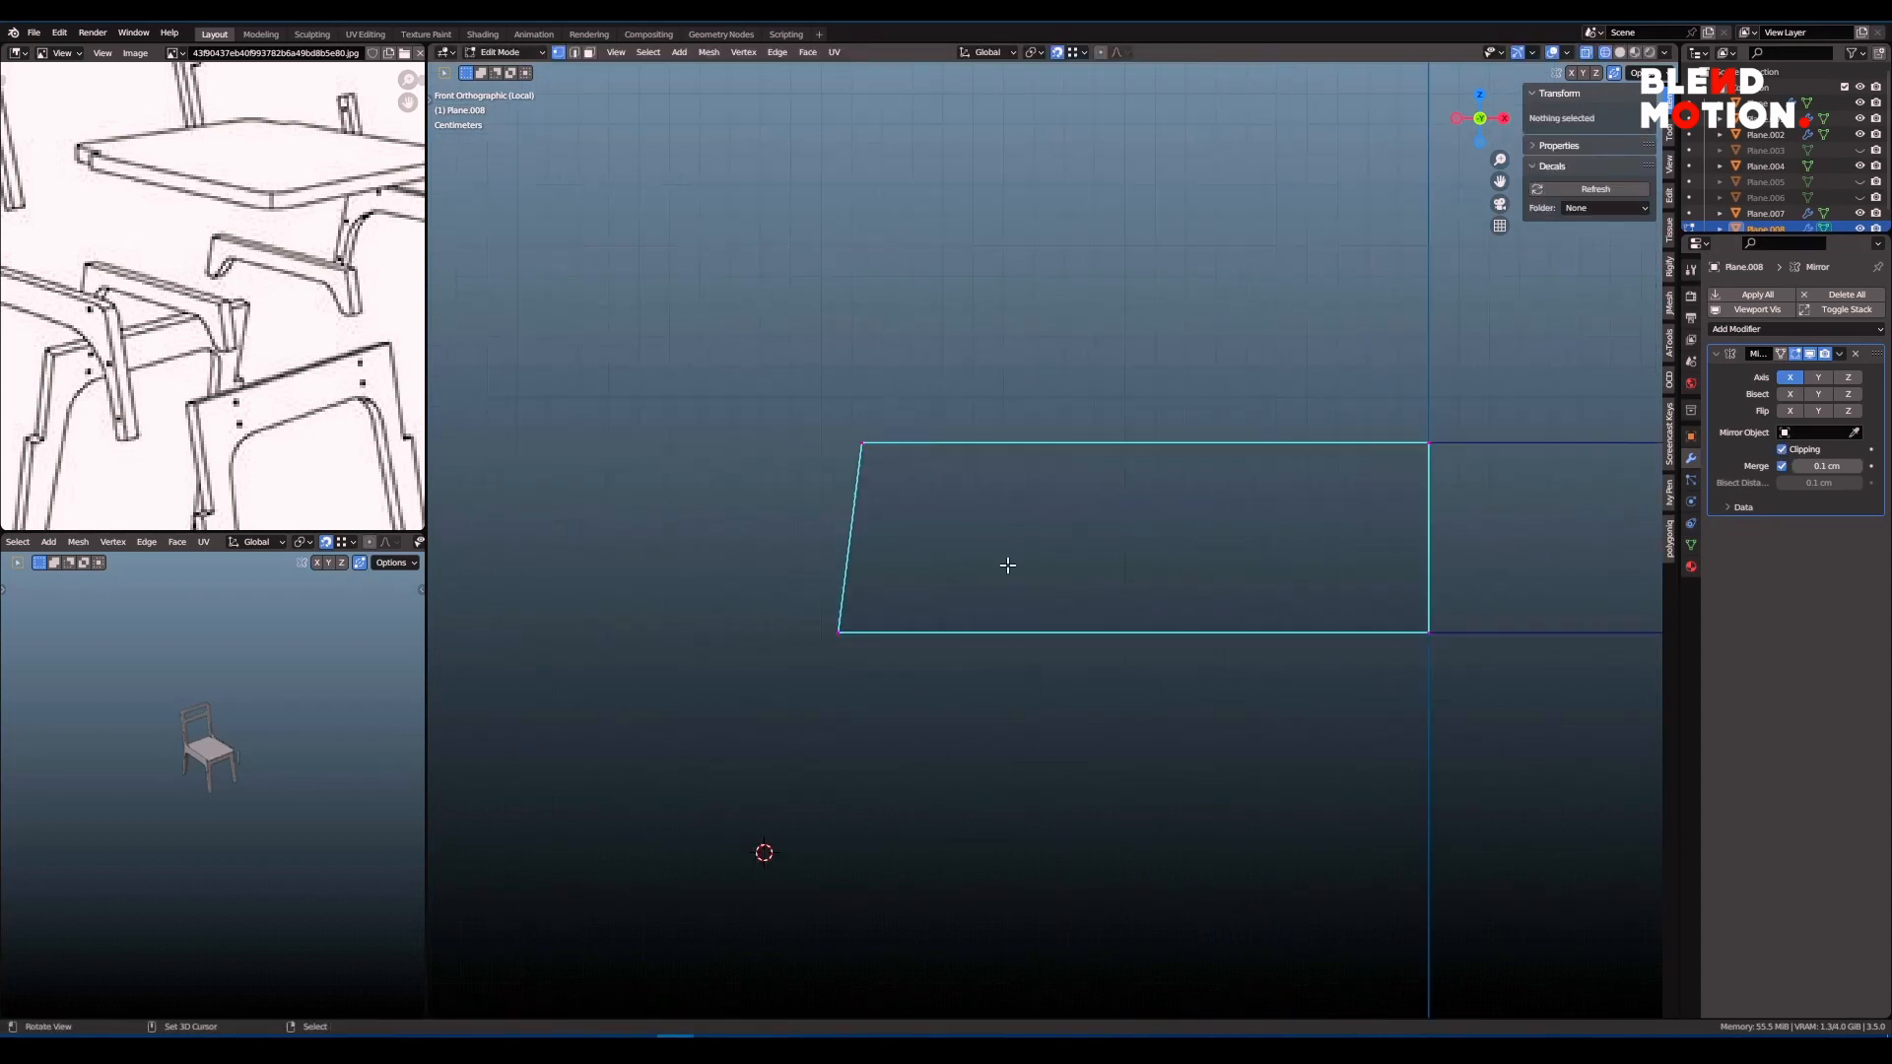
- Add a centred lengthwise loop cut across the panel
key(ctrl+r)
click(851, 535)
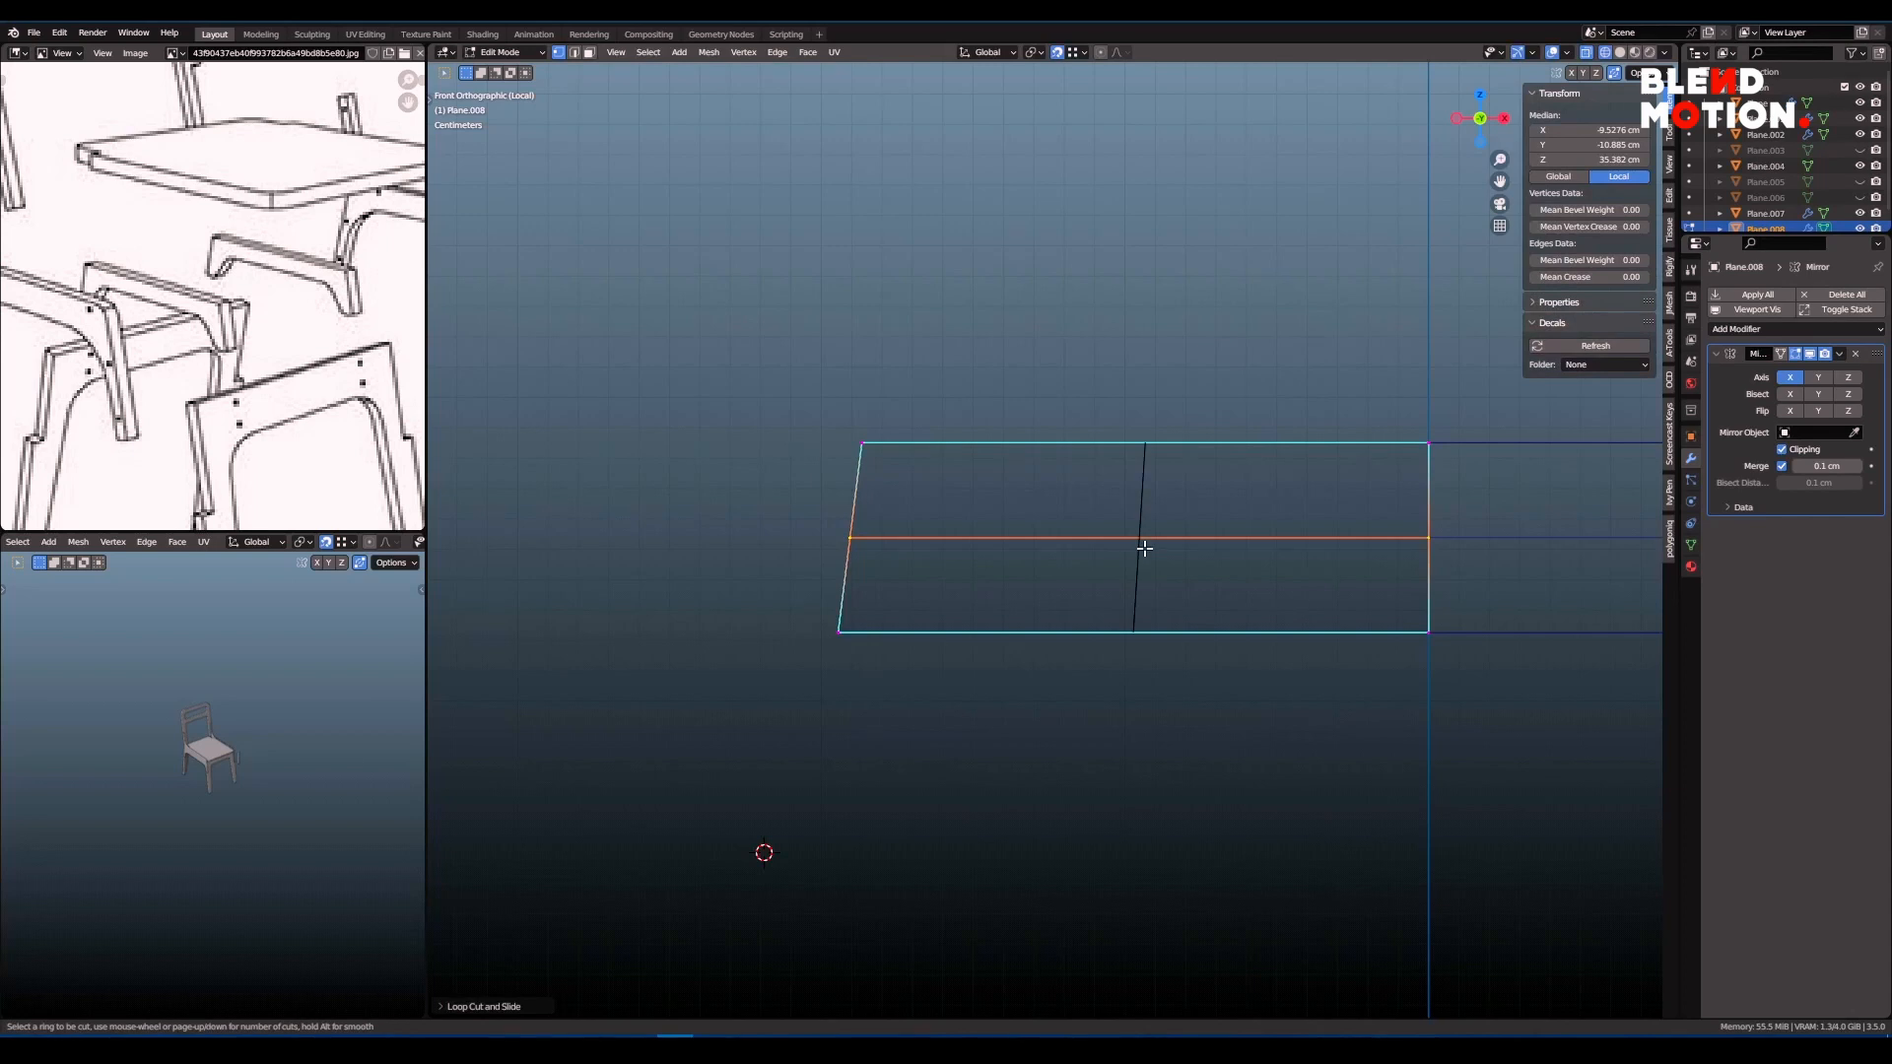
key(Escape)
- Move the panel's slanted outer end 2 cm inward along X and extrude it 2 cm back outward
shift+middle_drag(889, 588, 1055, 574)
key(alt+a)
drag(978, 386, 1124, 706)
key(g)
key(x)
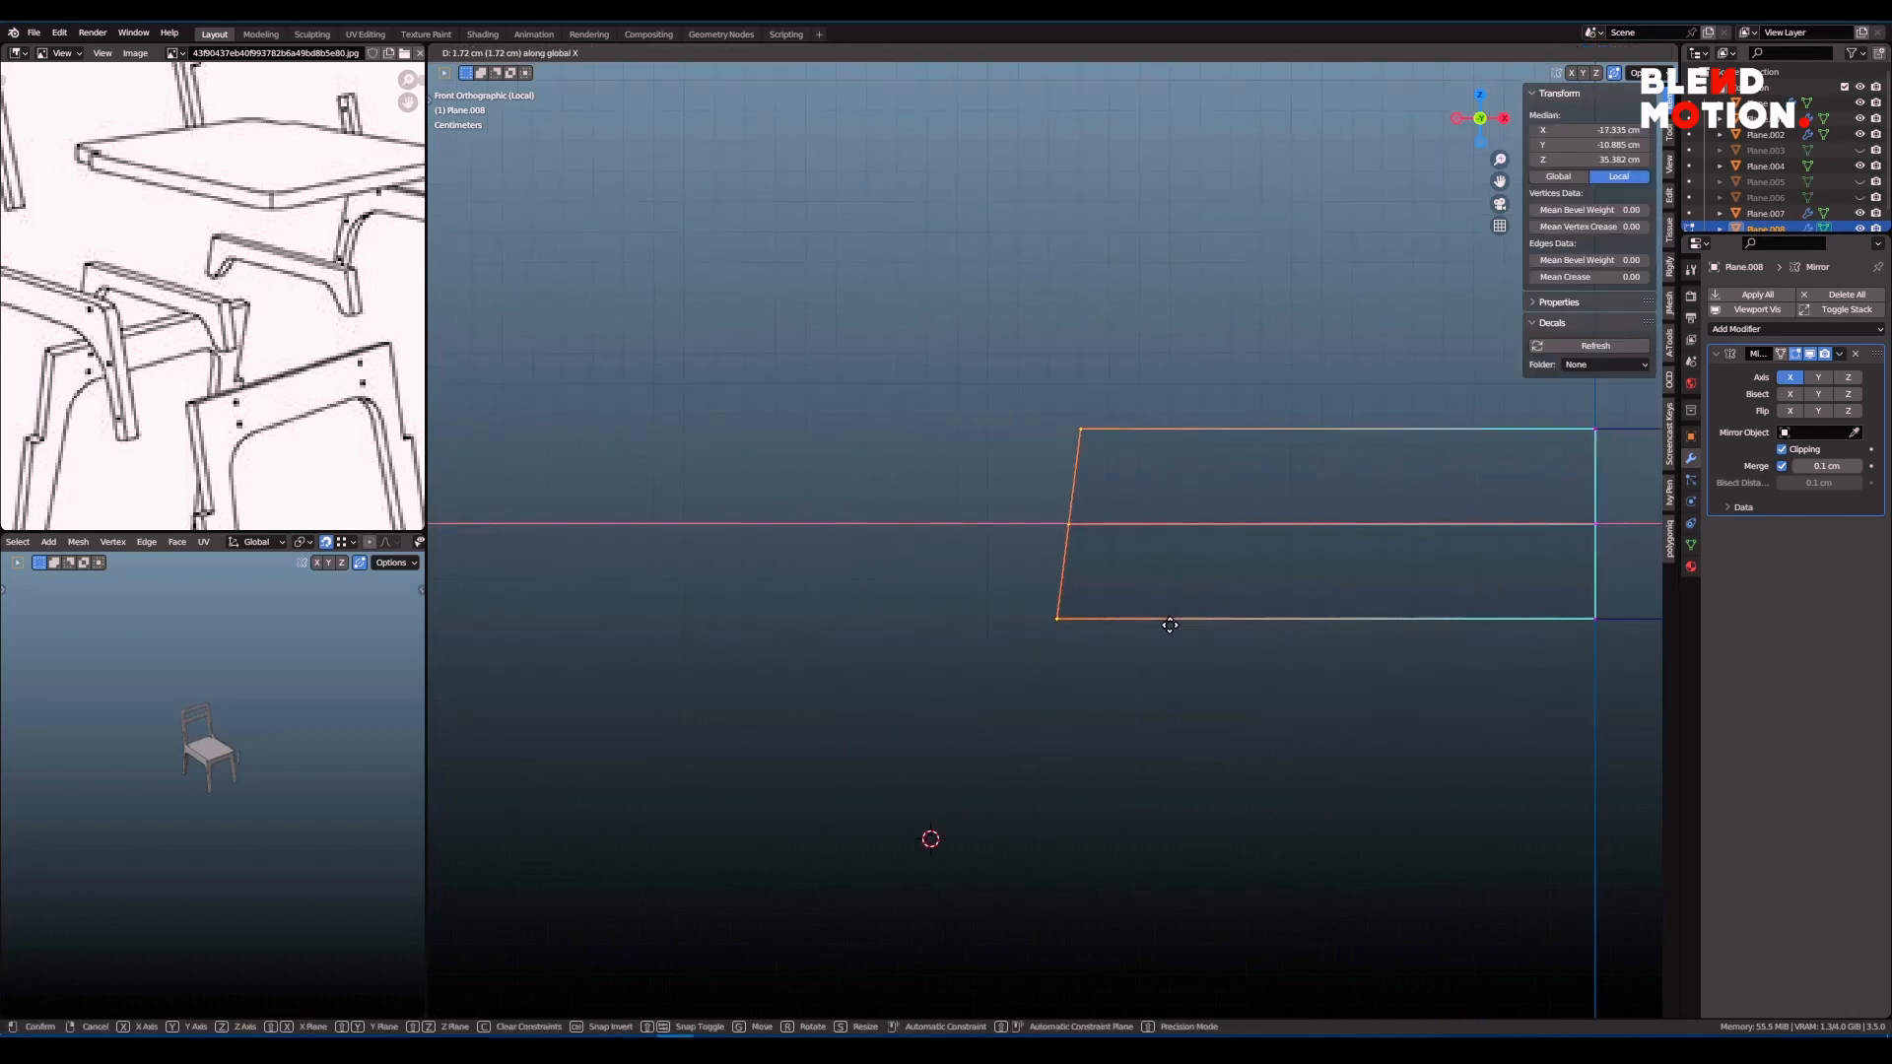
click(1170, 625)
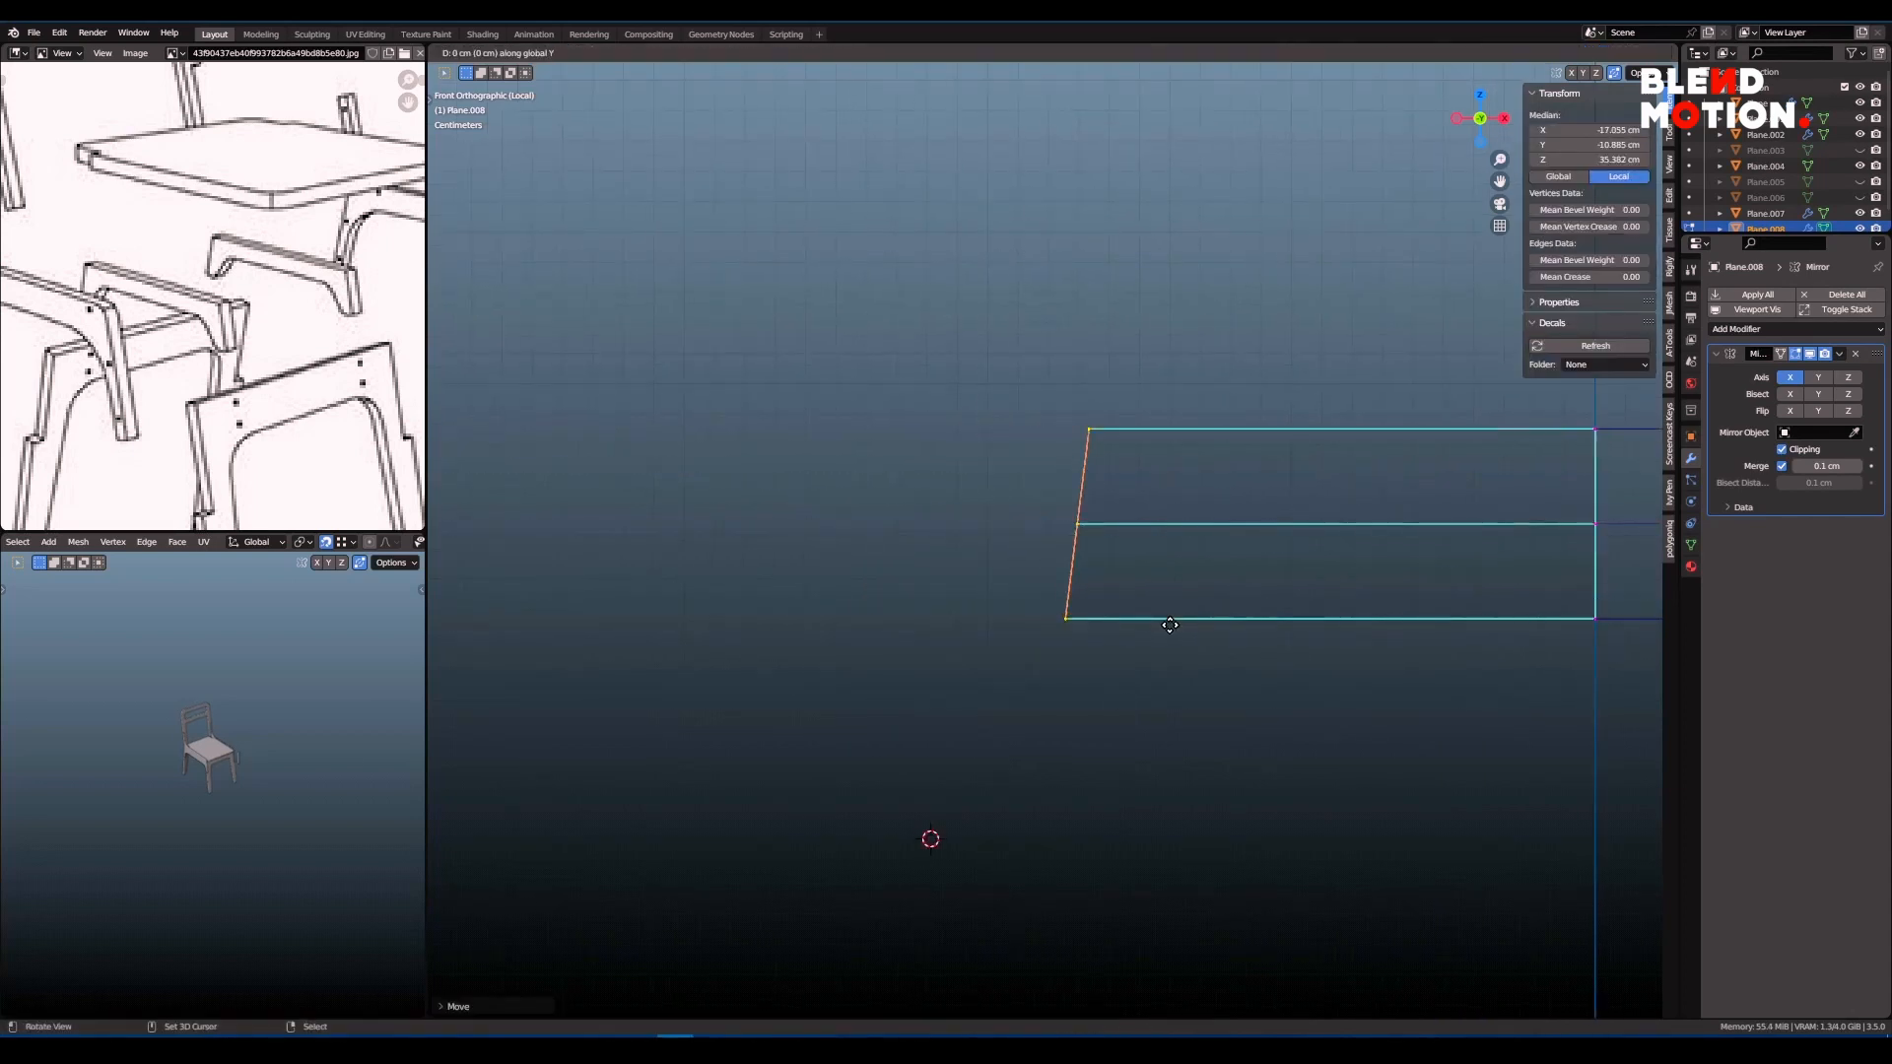
scroll(1170, 626, down, 3)
scroll(1148, 631, up, 6)
shift+middle_drag(1126, 633, 966, 648)
scroll(1073, 638, down, 3)
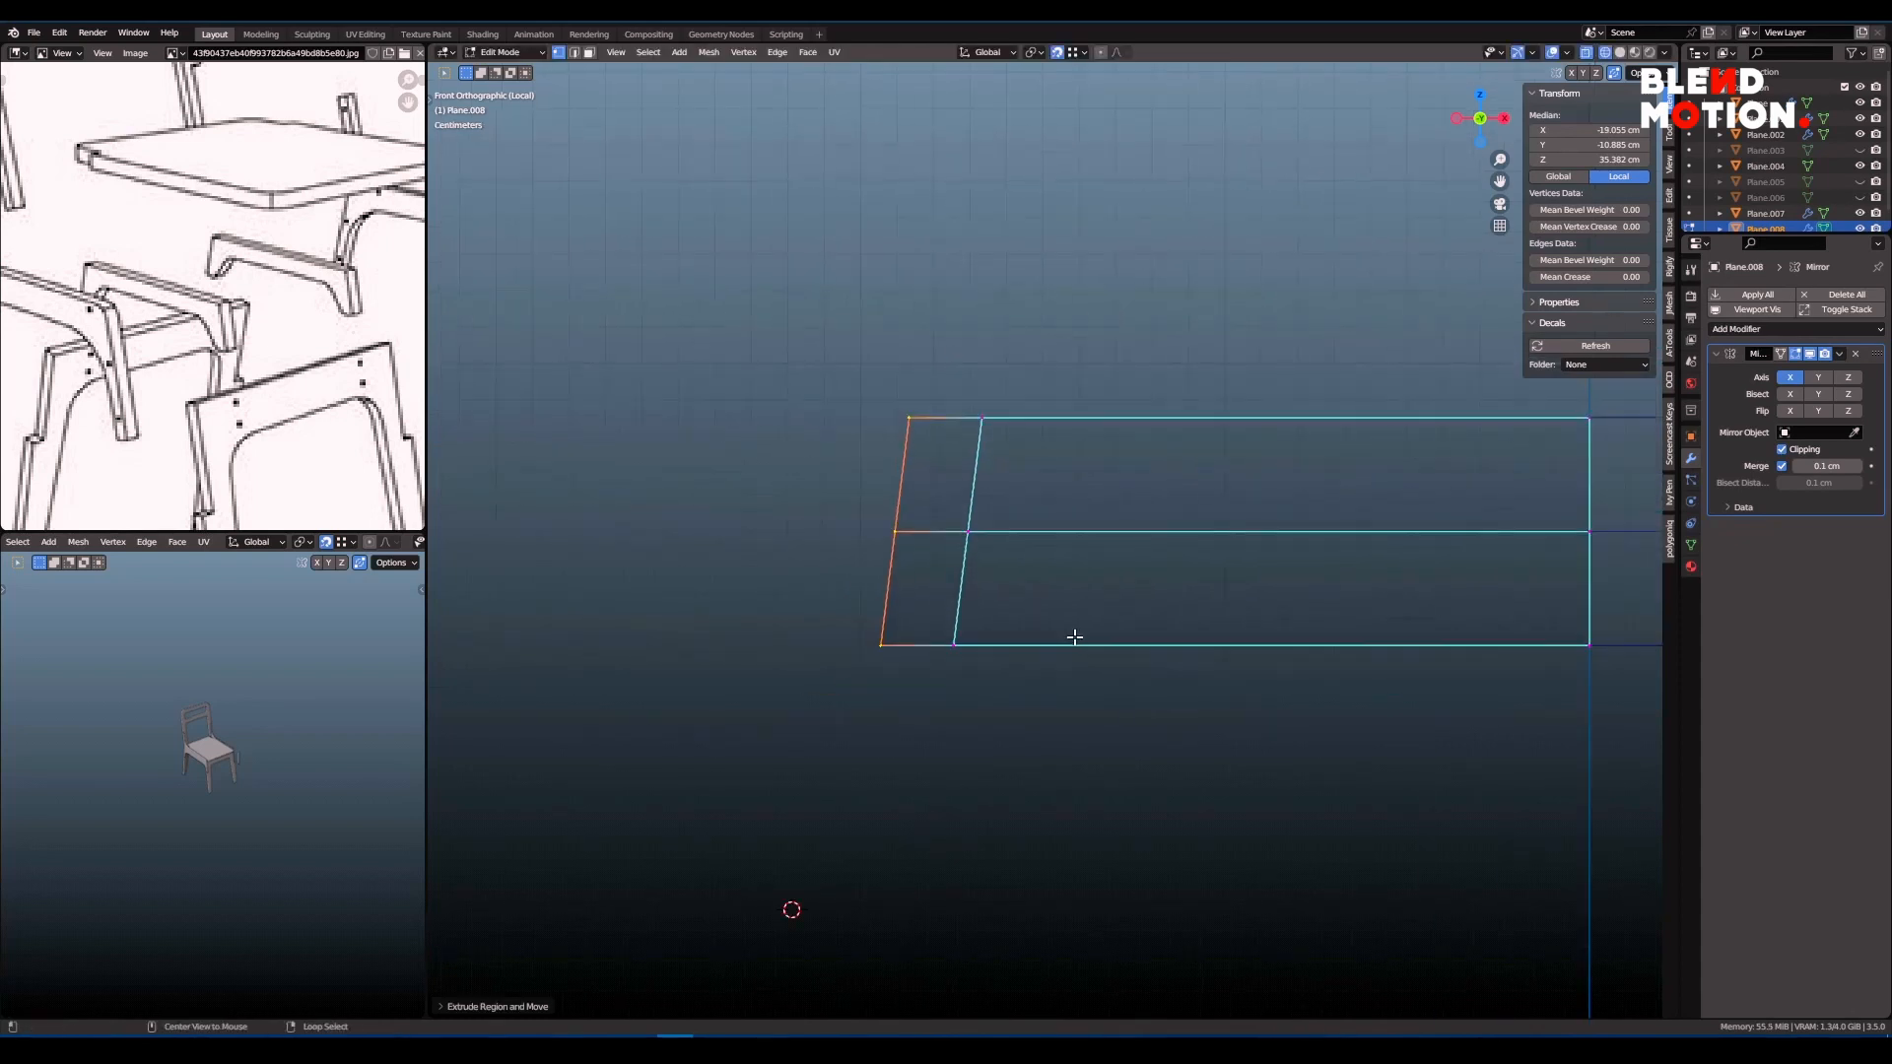
- Add two lengthwise loop cuts in the panel's upper half, the second midway between the first and the centre loop
key(alt+a)
key(b)
drag(959, 542, 987, 520)
key(ctrl+r)
click(991, 505)
click(993, 504)
key(ctrl+r)
double_click(992, 505)
key(alt+a)
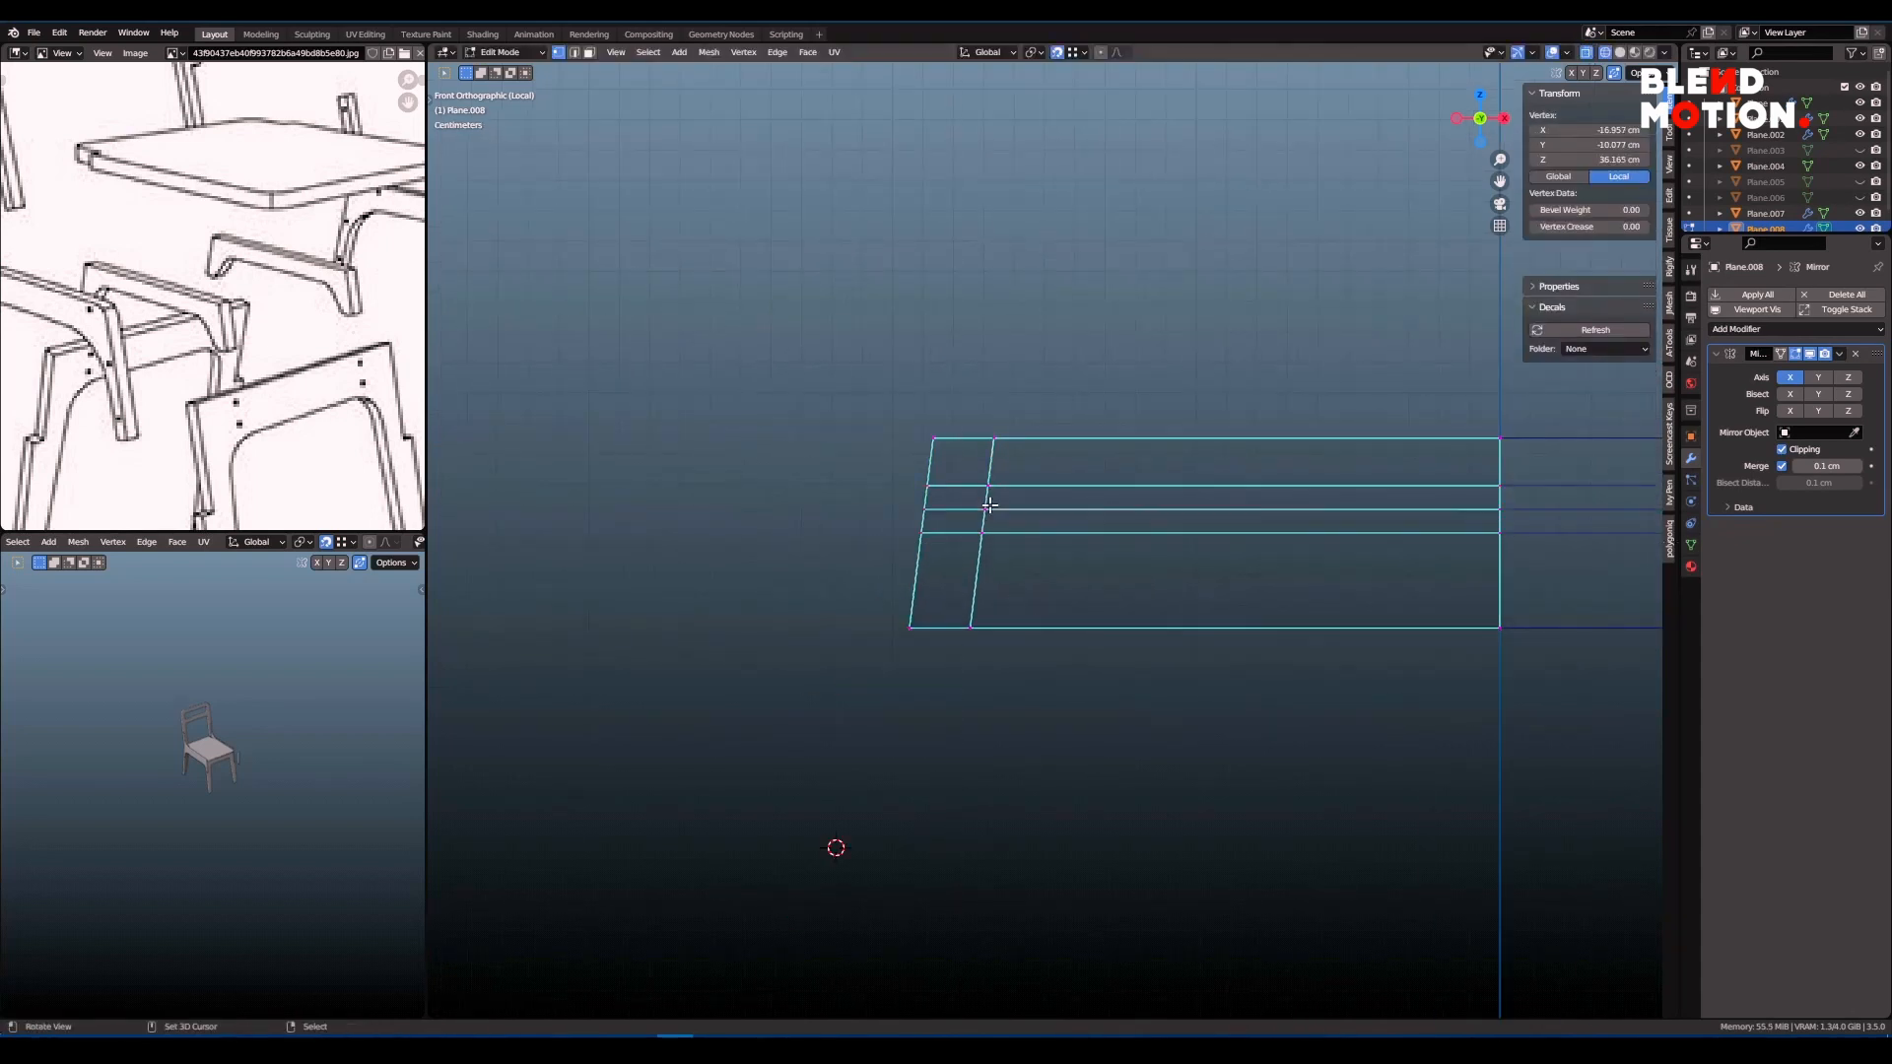
- Dissolve the two surplus lengthwise loops, keeping only the middle one of the three
scroll(1010, 497, up, 1)
alt+right_click(1061, 474)
key(ctrl+x)
scroll(1056, 540, down, 1)
- Delete the panel's lower inner section, leaving a narrow rail with a slanted end tab
key(b)
drag(958, 491, 1523, 680)
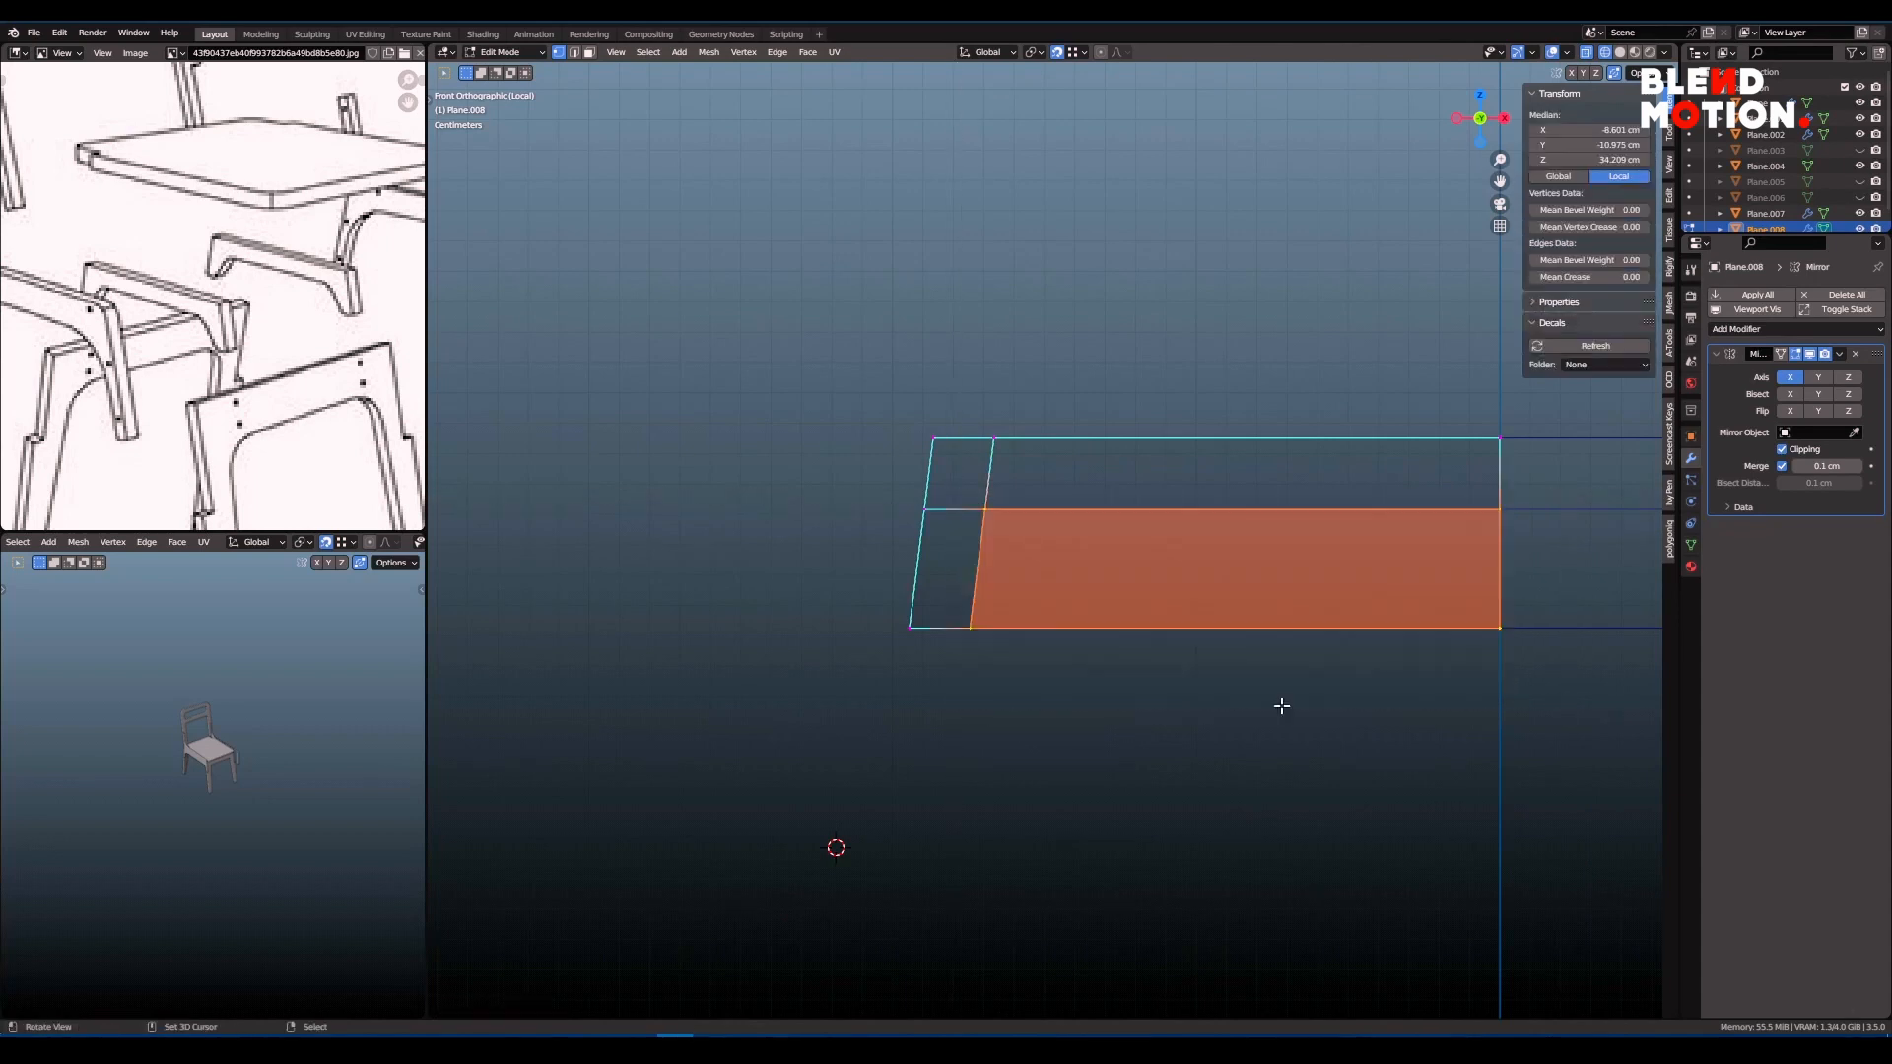
key(x)
click(1102, 661)
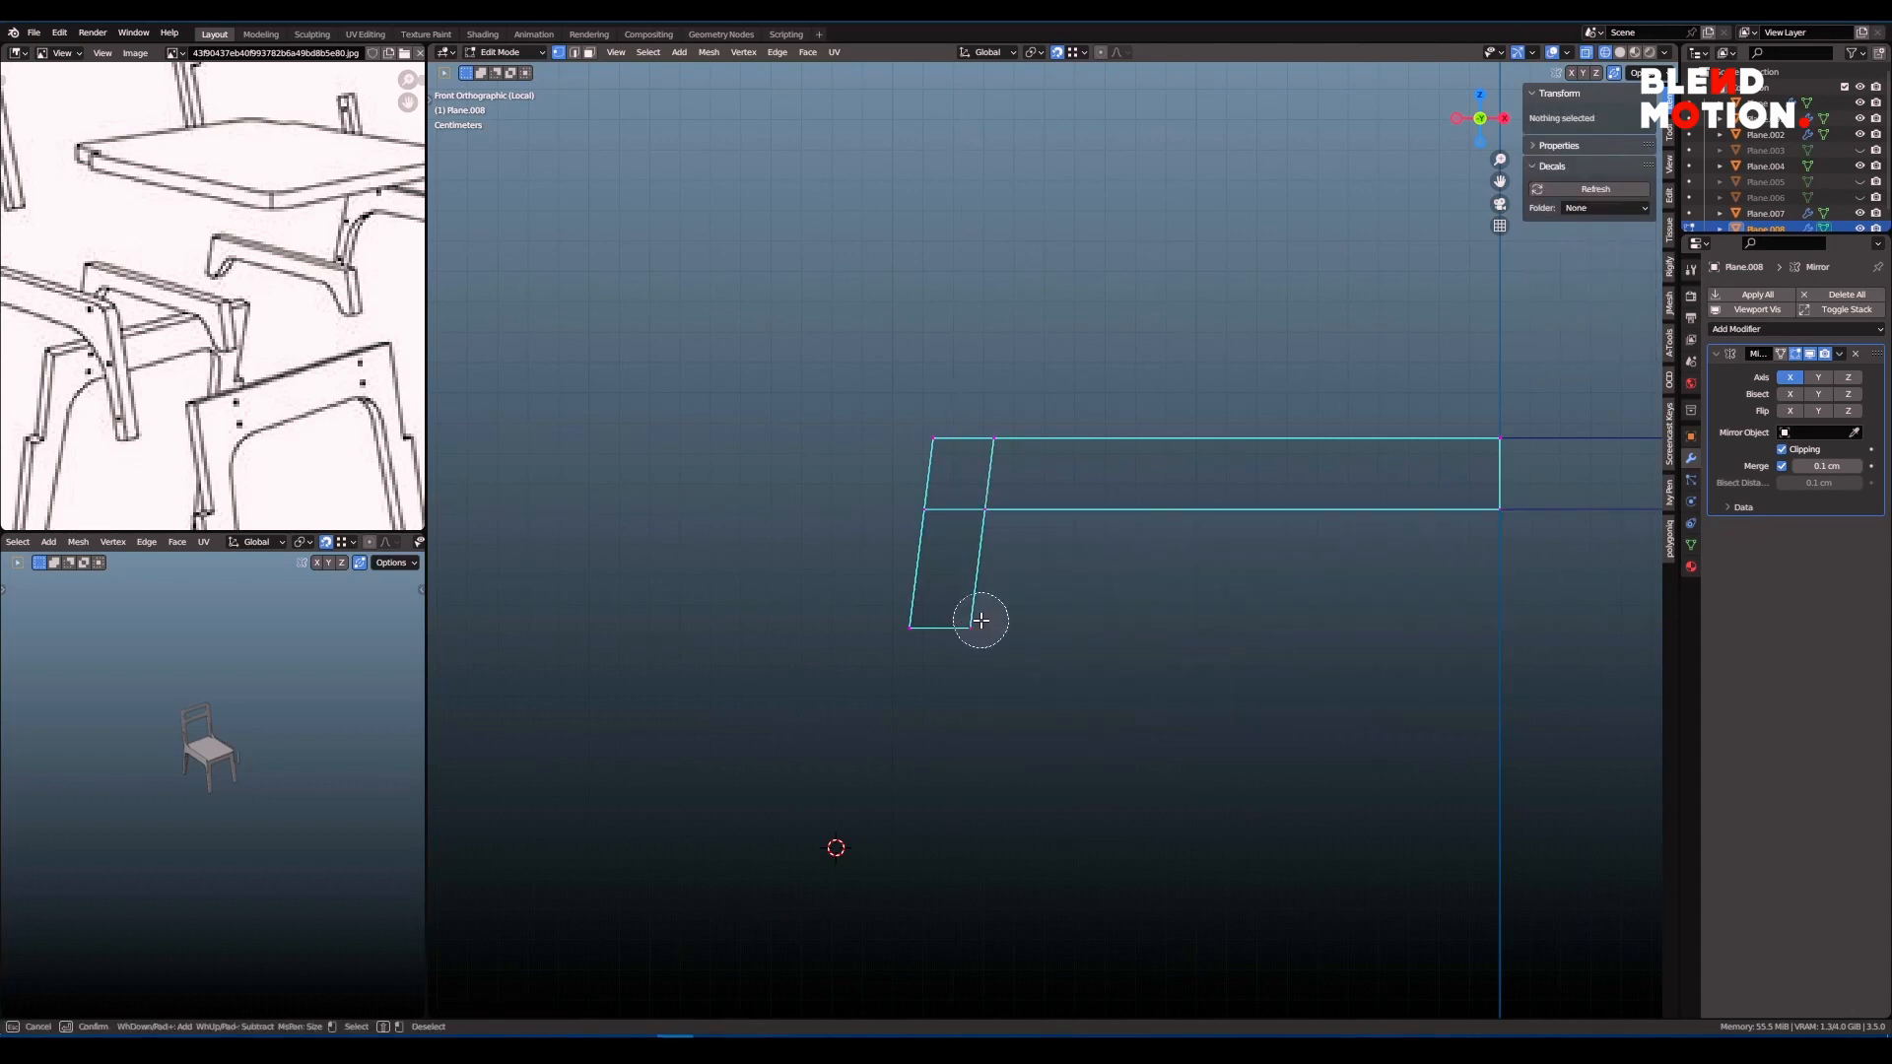
- Try to fill a face between the tab's lower corner, the inner corner and the rail's centre end
drag(982, 621, 987, 513)
click(1496, 511)
right_click(1314, 595)
key(f)
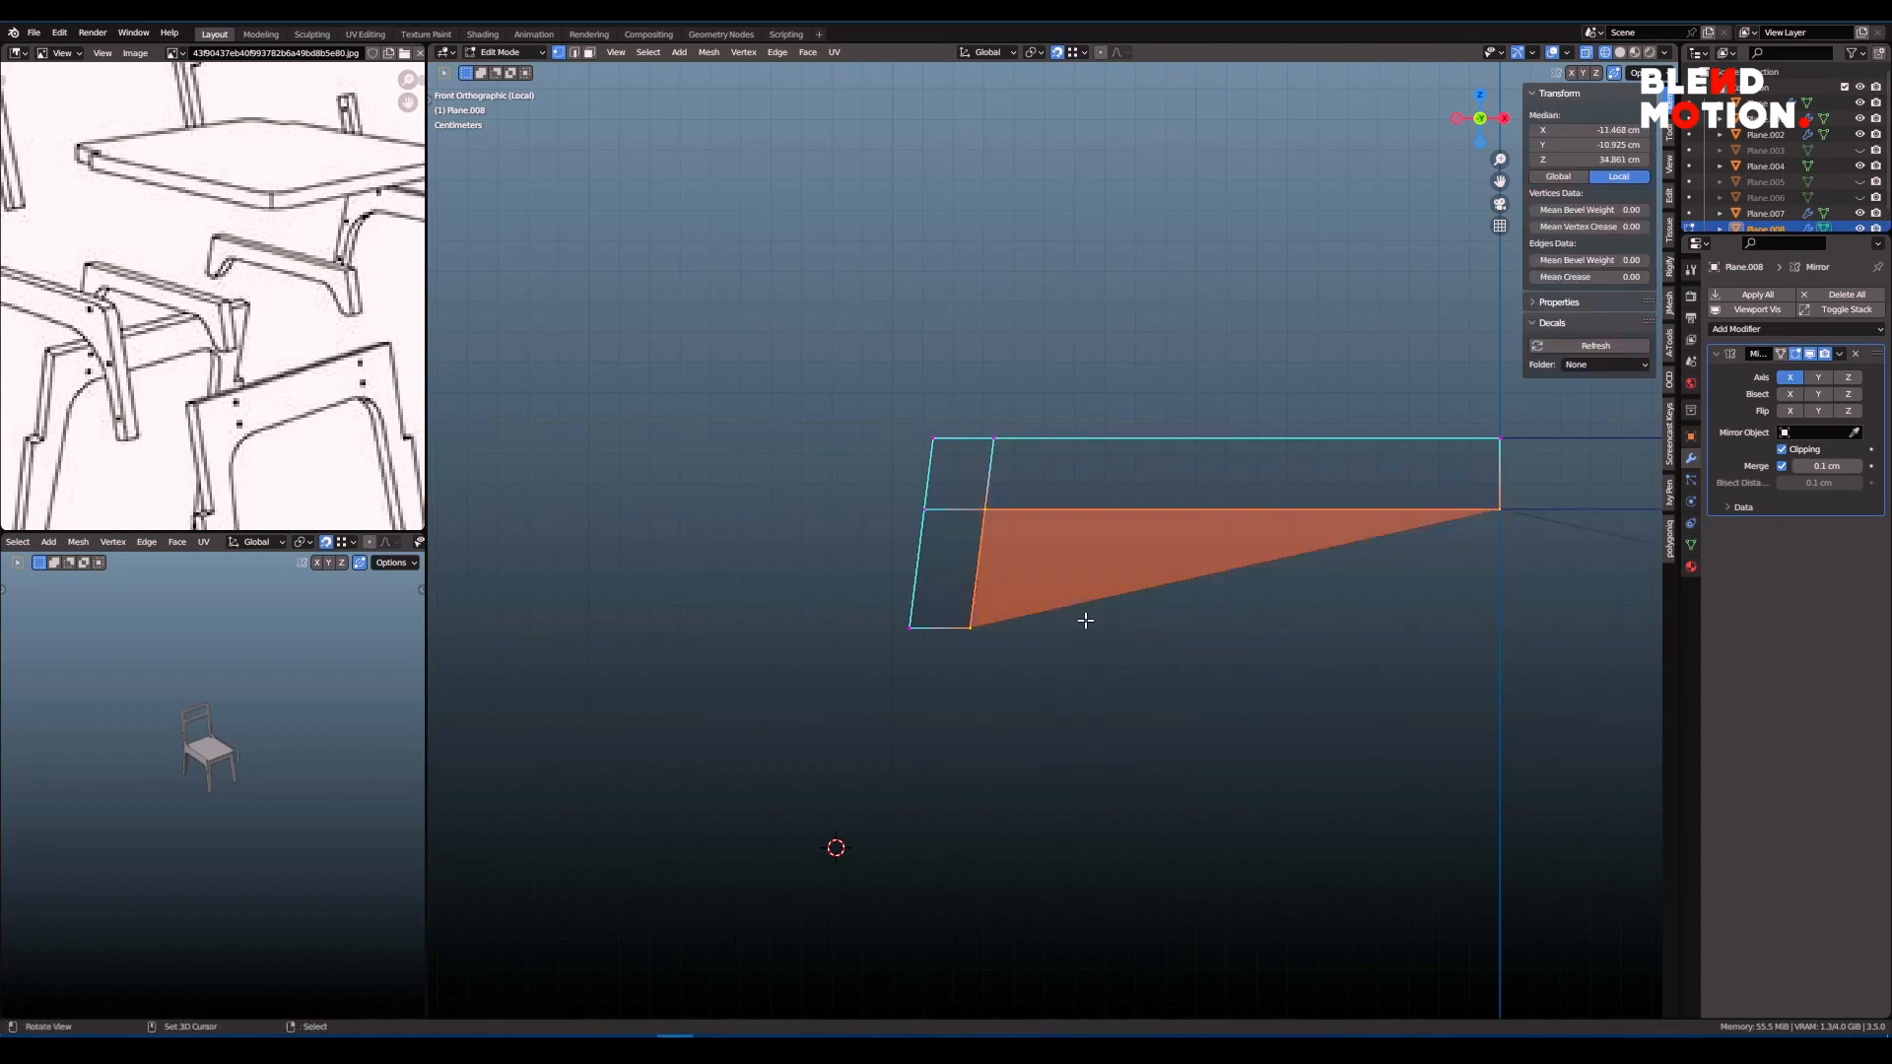
- Remove the filled triangle and slide the rail's short upper dividing edge toward the centre, widening the tab's inner corner
scroll(1070, 611, up, 1)
key(alt+a)
key(c)
click(990, 530)
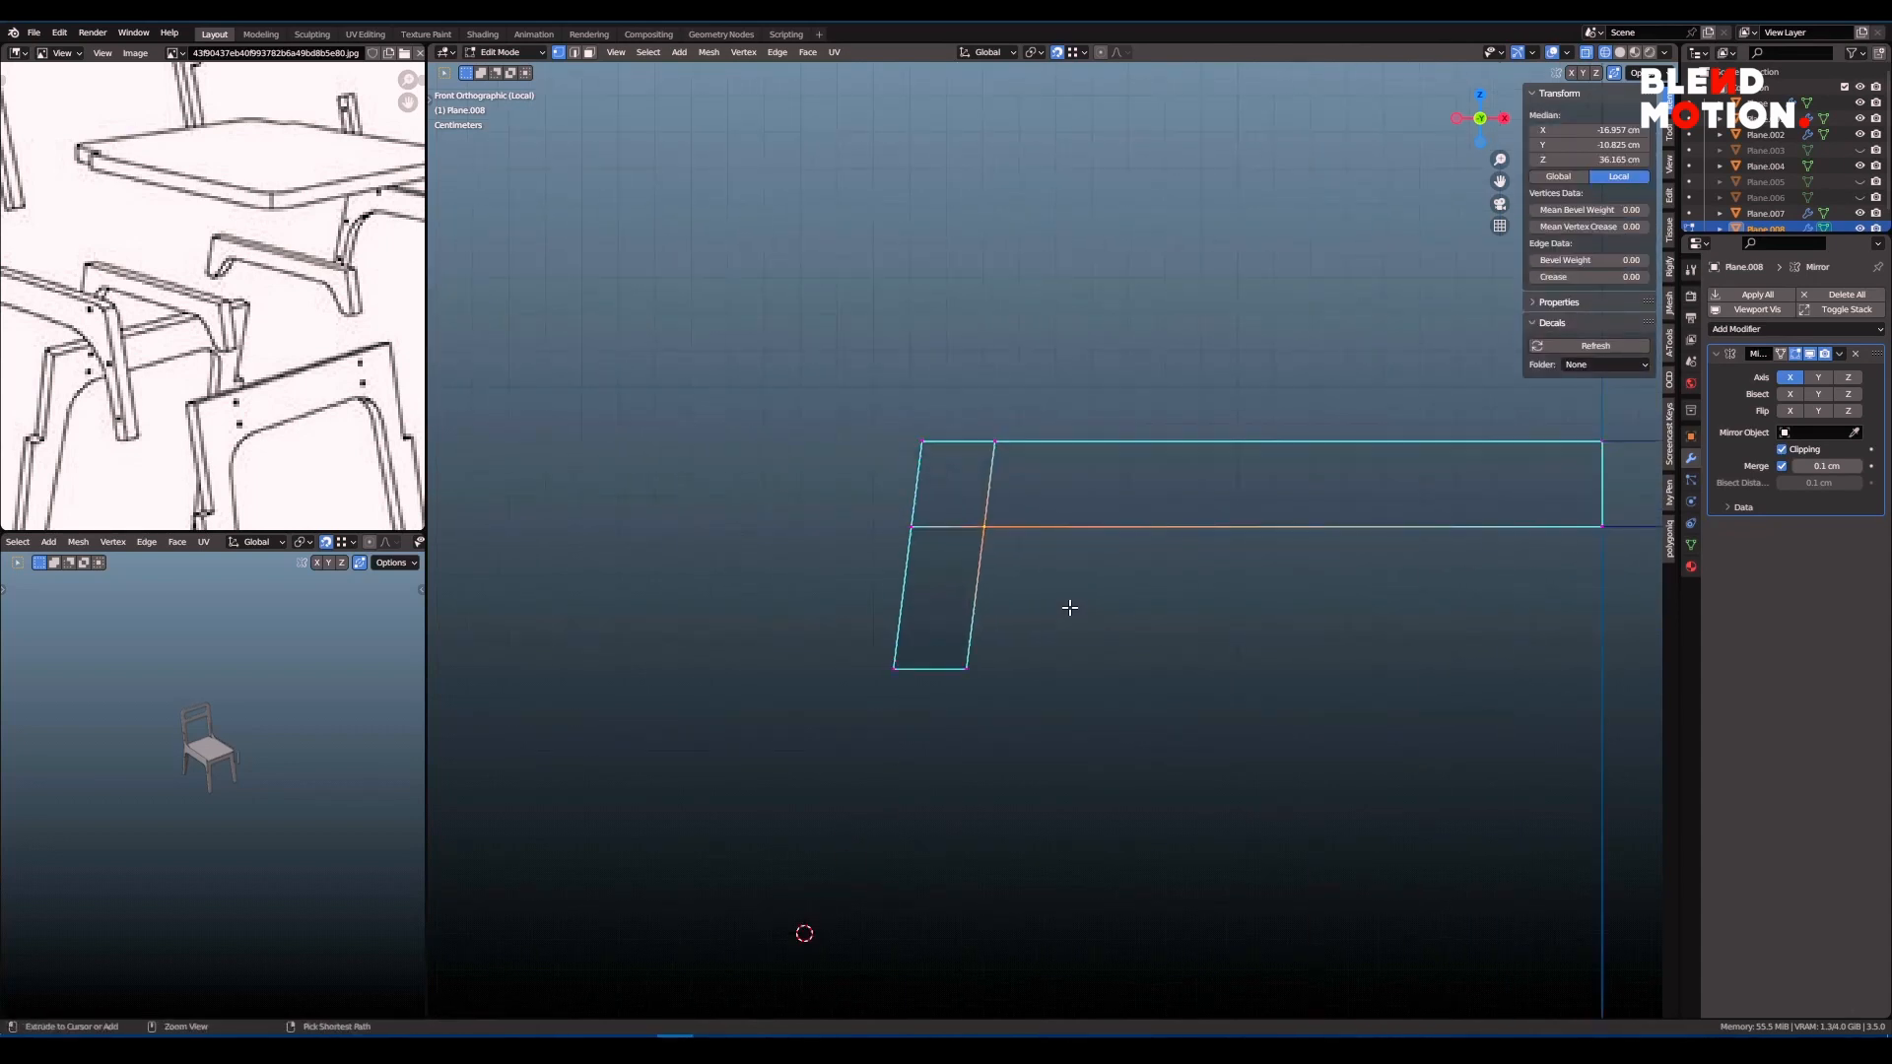
right_click(1211, 605)
key(Return)
key(alt+a)
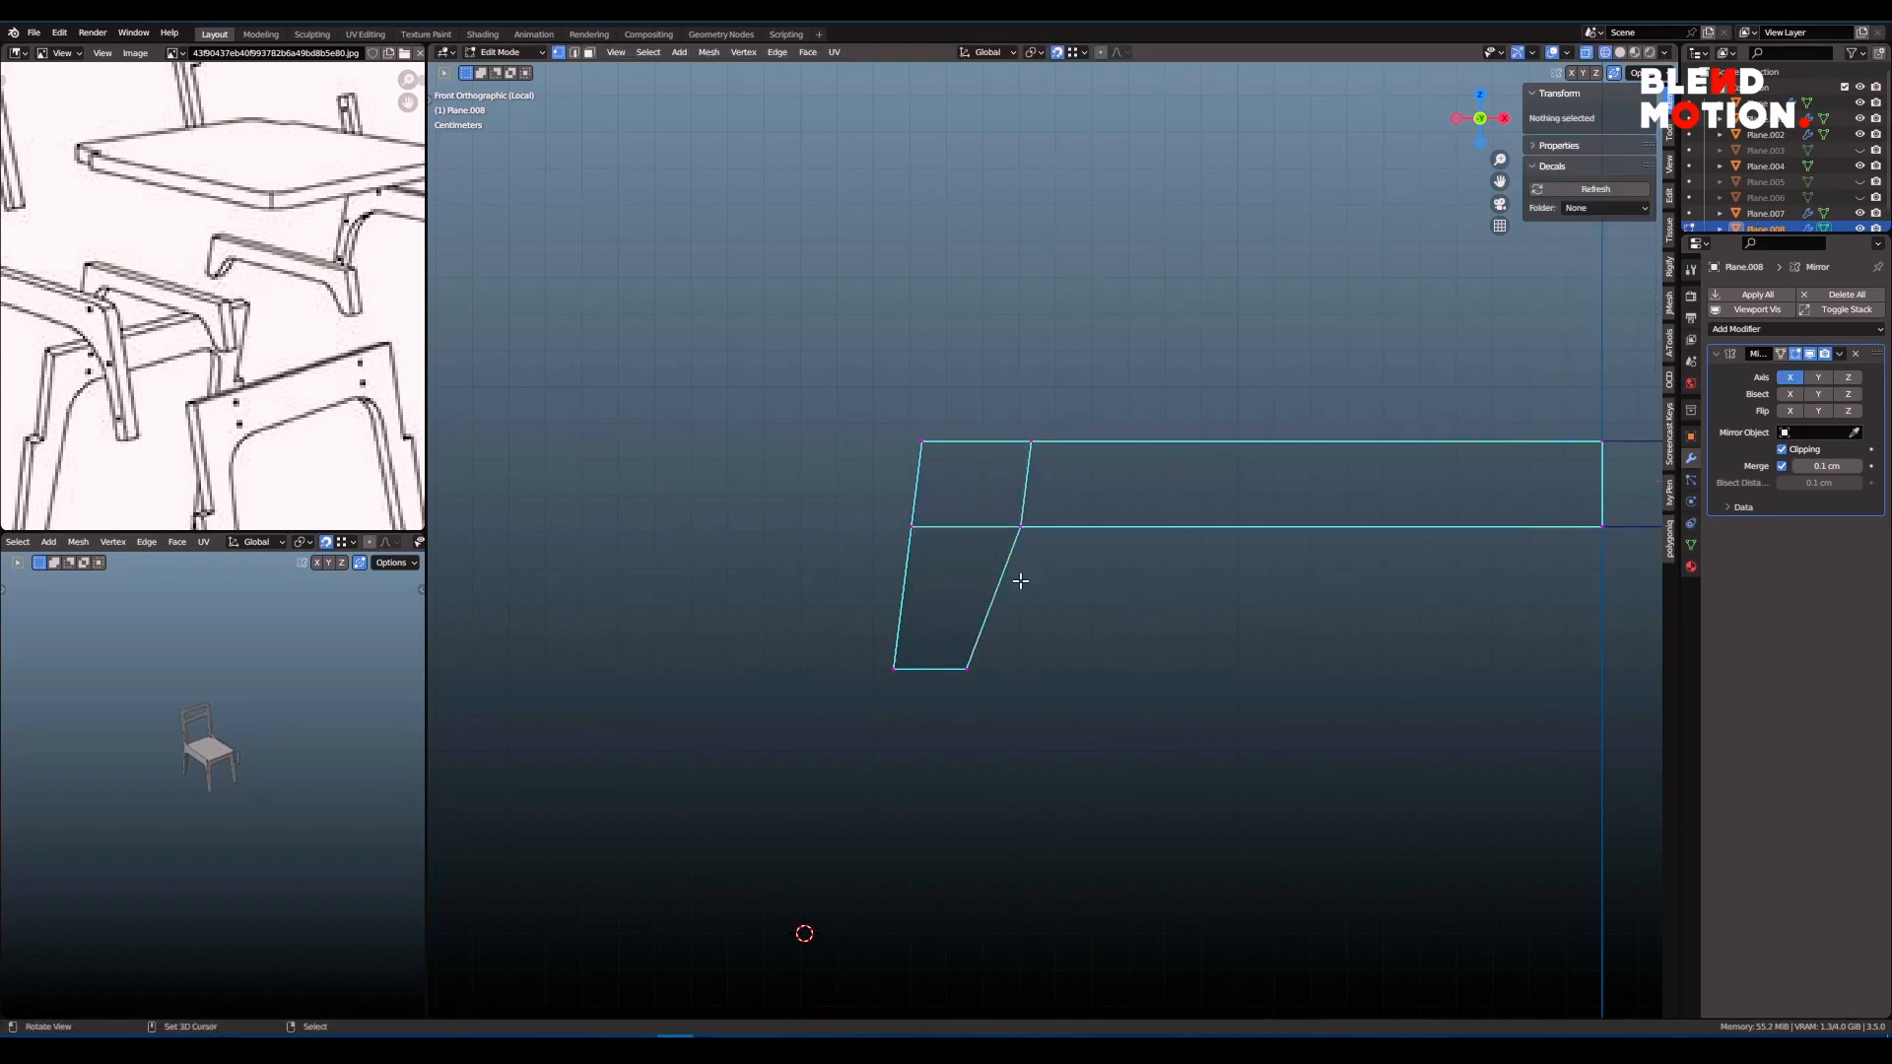
- Bevel the inner corner between the rail and the slanted tab into a smooth curve, and finish editing the rail
key(c)
click(1020, 538)
right_click(1076, 583)
click(1090, 590)
scroll(1090, 590, down, 3)
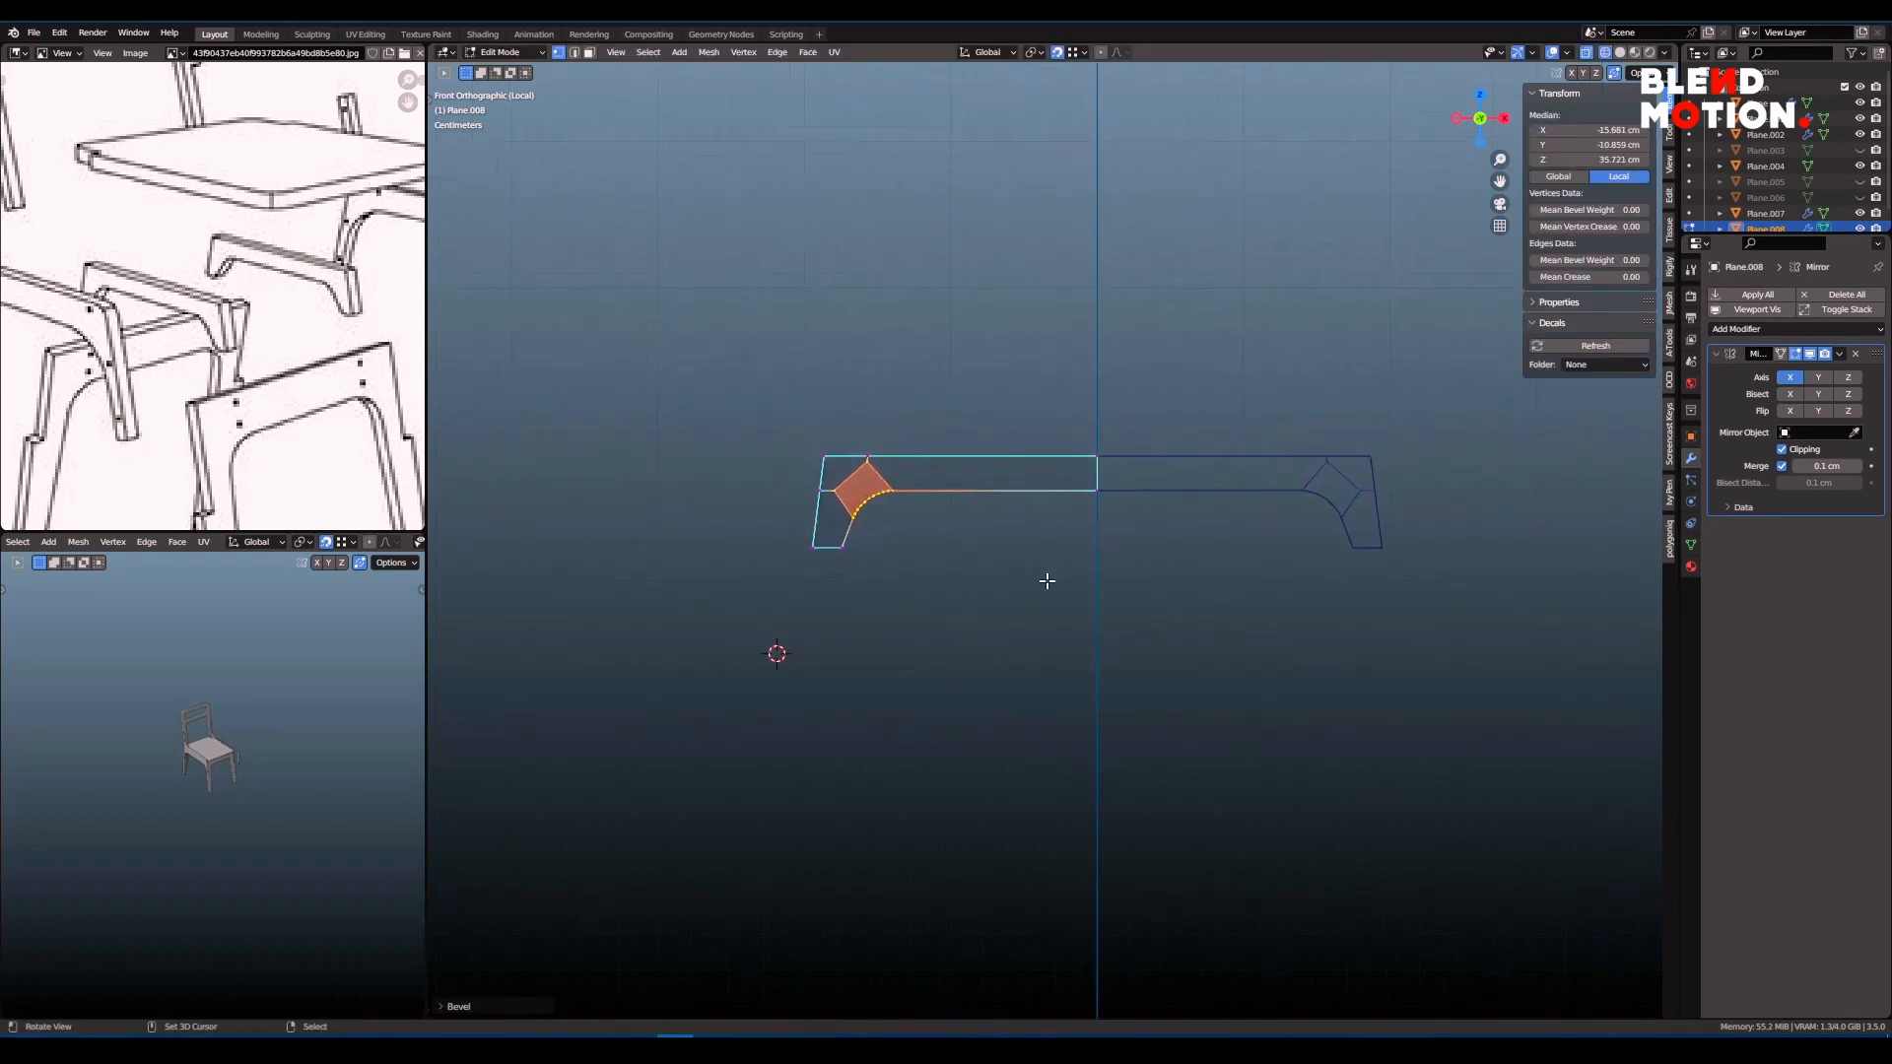
key(Tab)
scroll(1012, 583, down, 5)
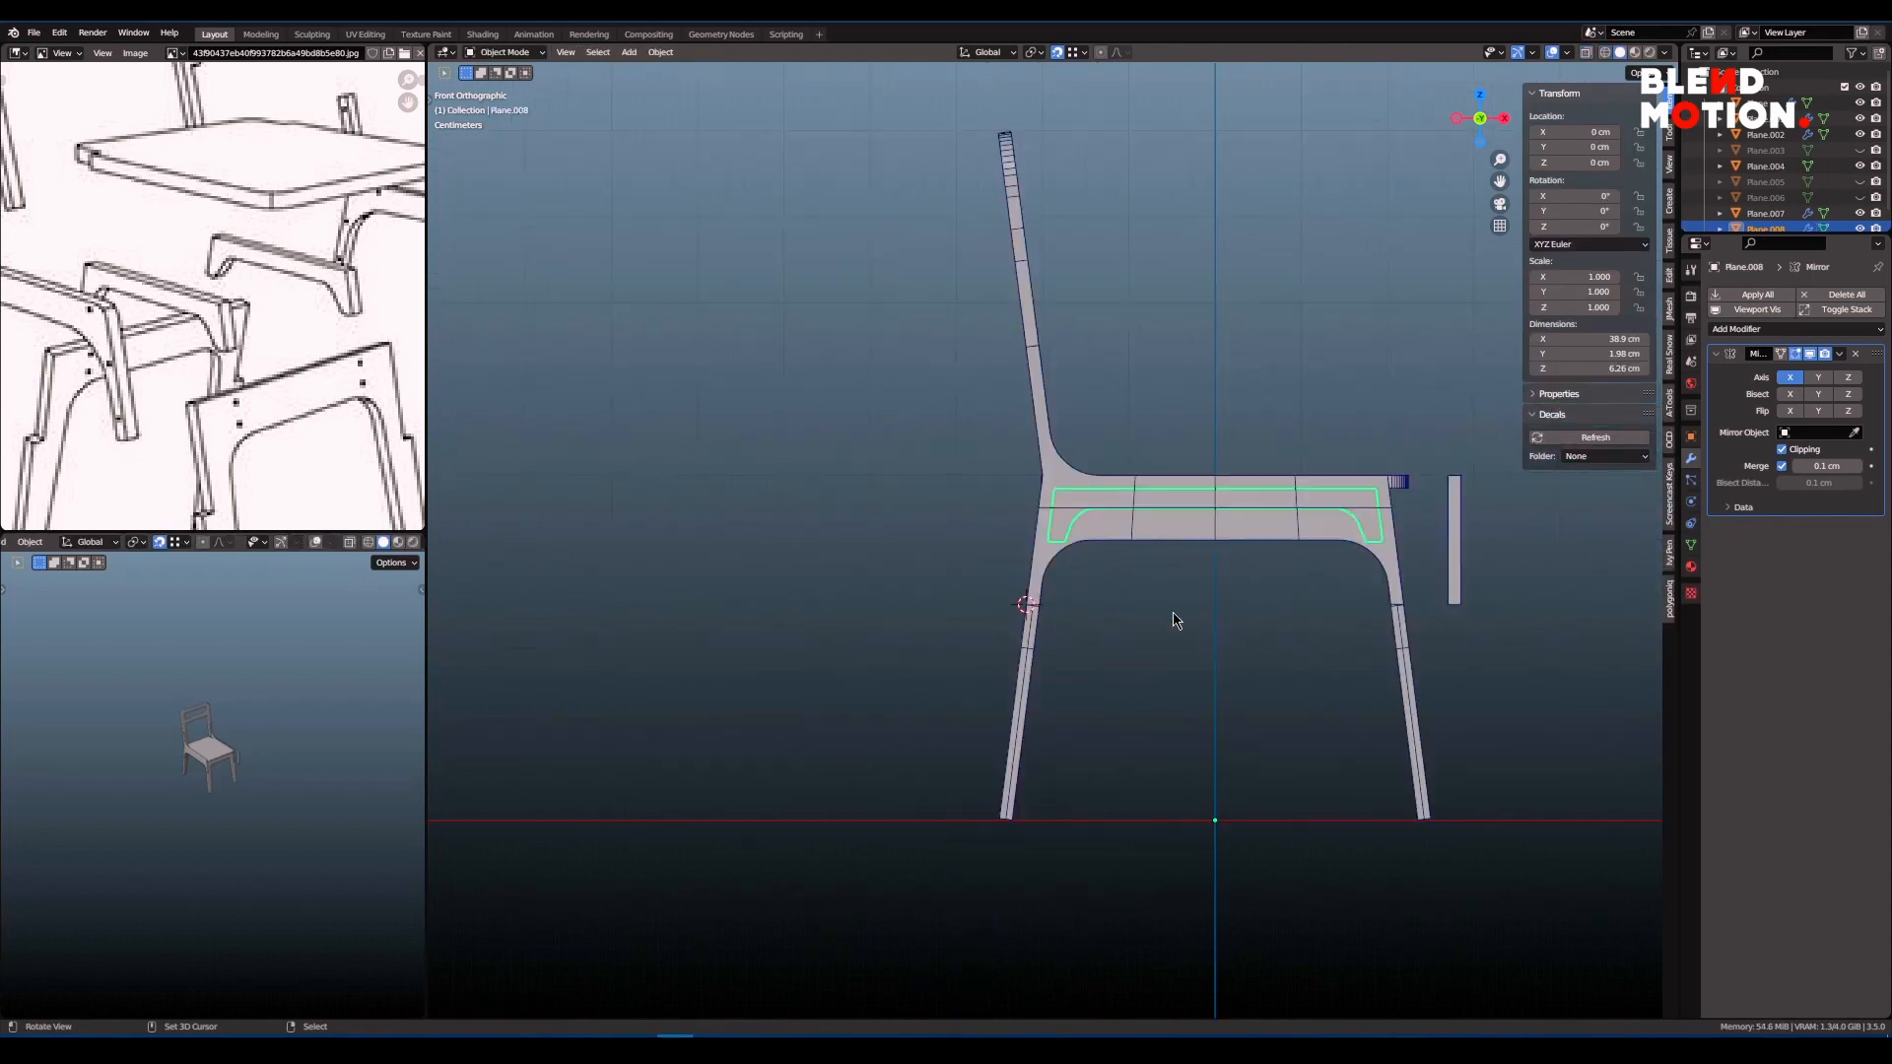
- Move the whole rail toward the chair's centre in the right view, clear of the leg's rounded corner
mouse_move(1173, 625)
middle_down()
mouse_move(980, 528)
mouse_move(1145, 612)
middle_up()
key(grave)
click(1252, 613)
scroll(1035, 551, up, 8)
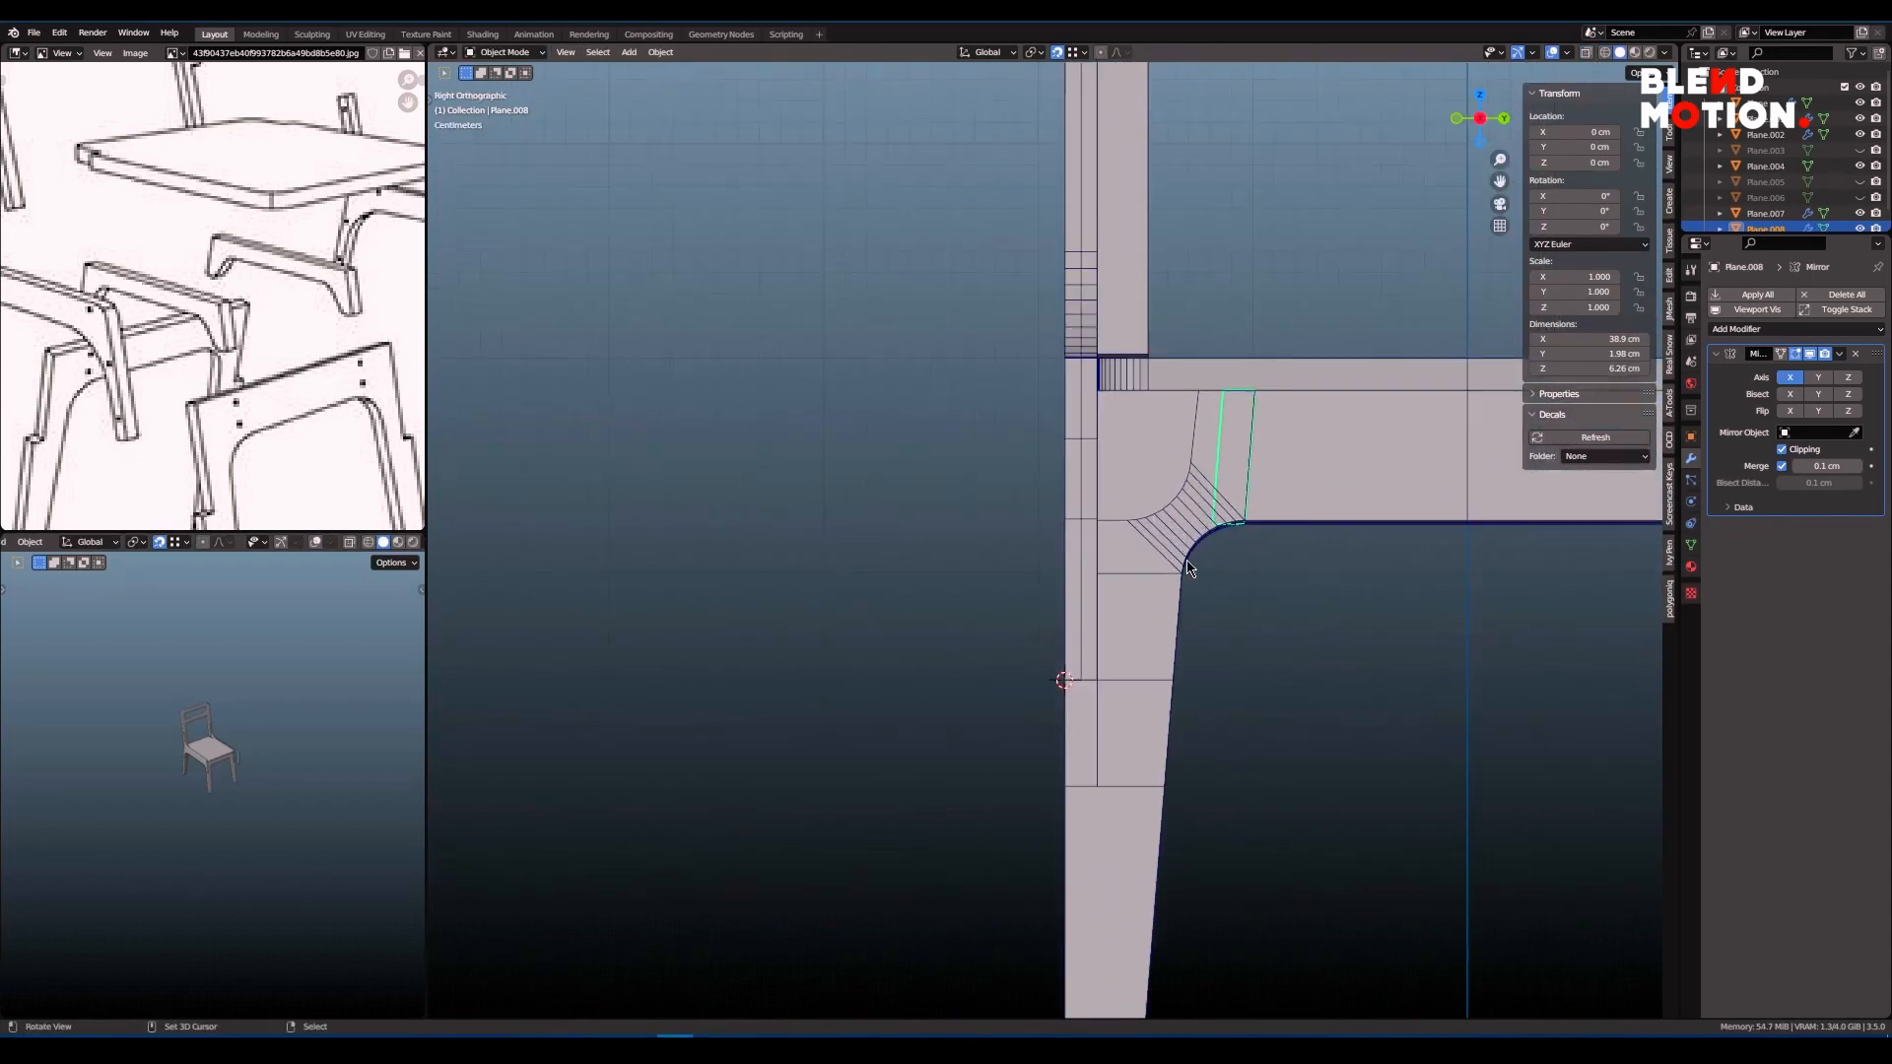
scroll(1013, 568, down, 2)
key(Tab)
key(a)
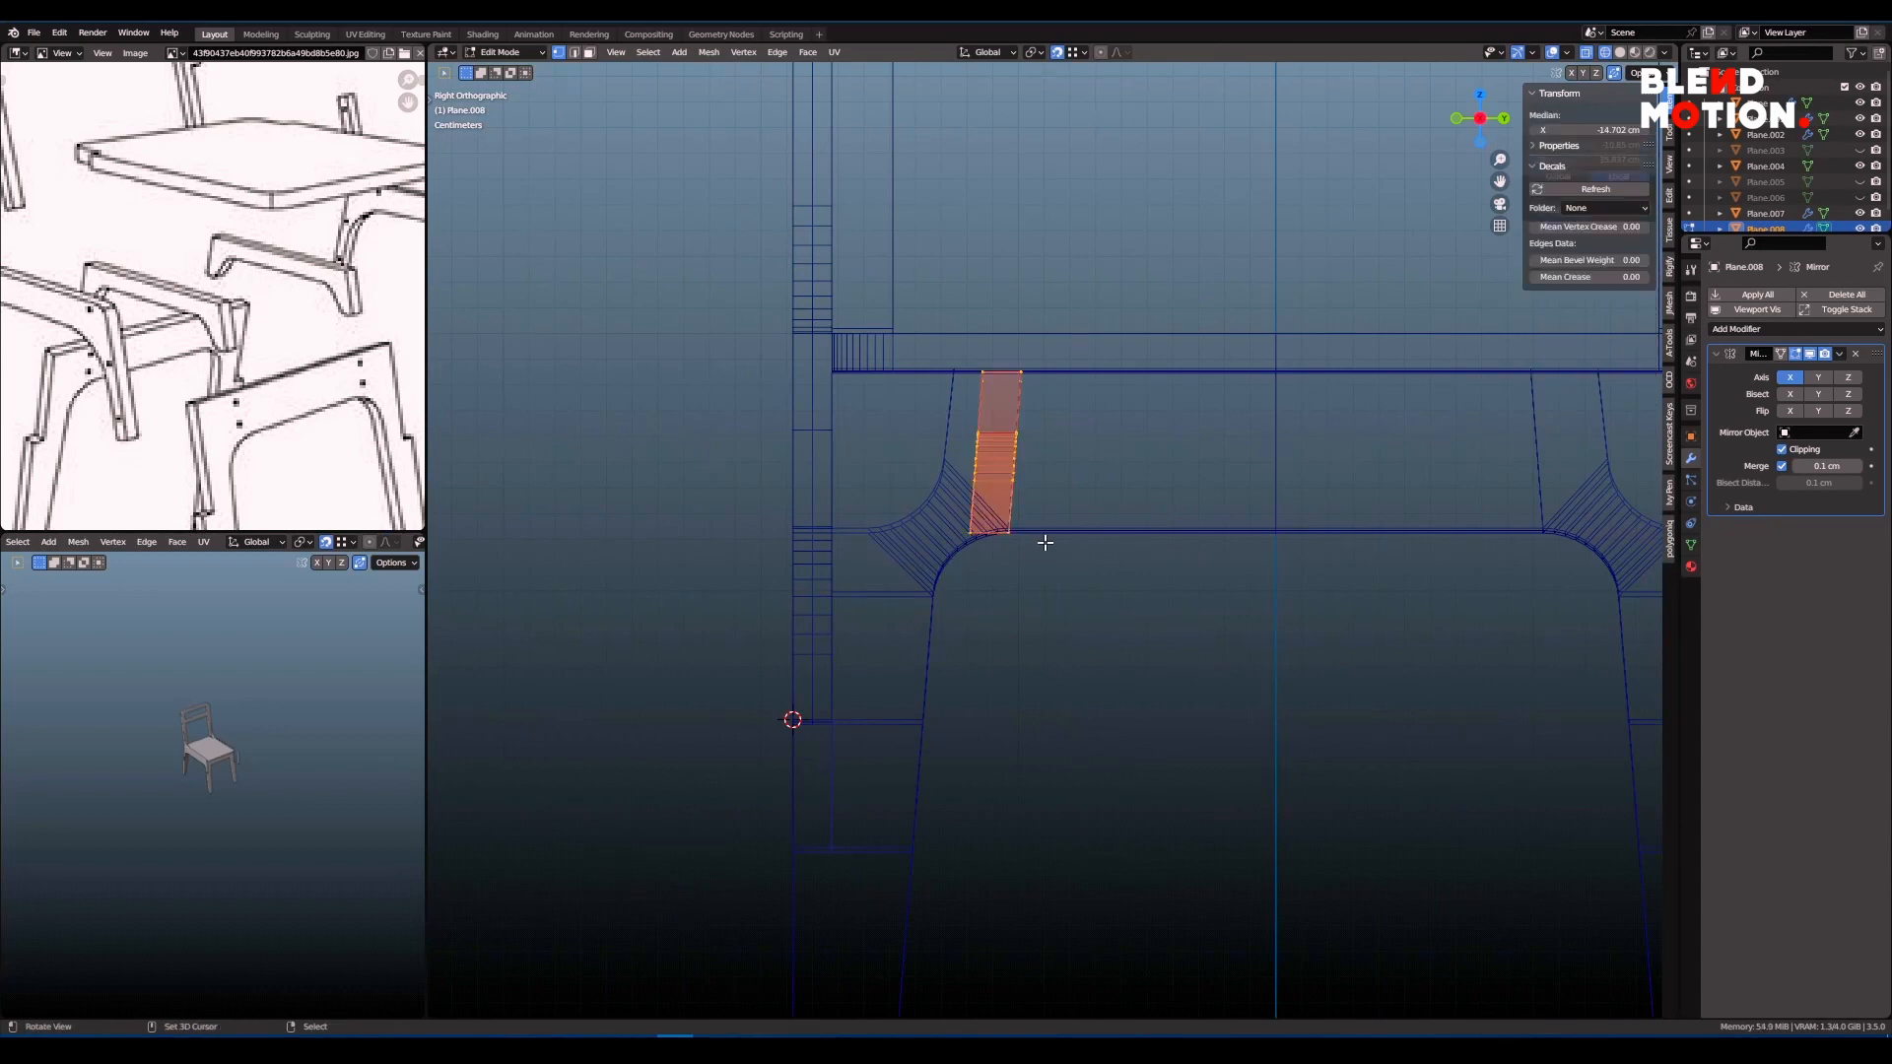
scroll(1043, 550, up, 1)
key(g)
key(x)
click(1106, 558)
shift+middle_drag(1087, 548, 1083, 576)
scroll(1082, 572, up, 3)
key(alt+a)
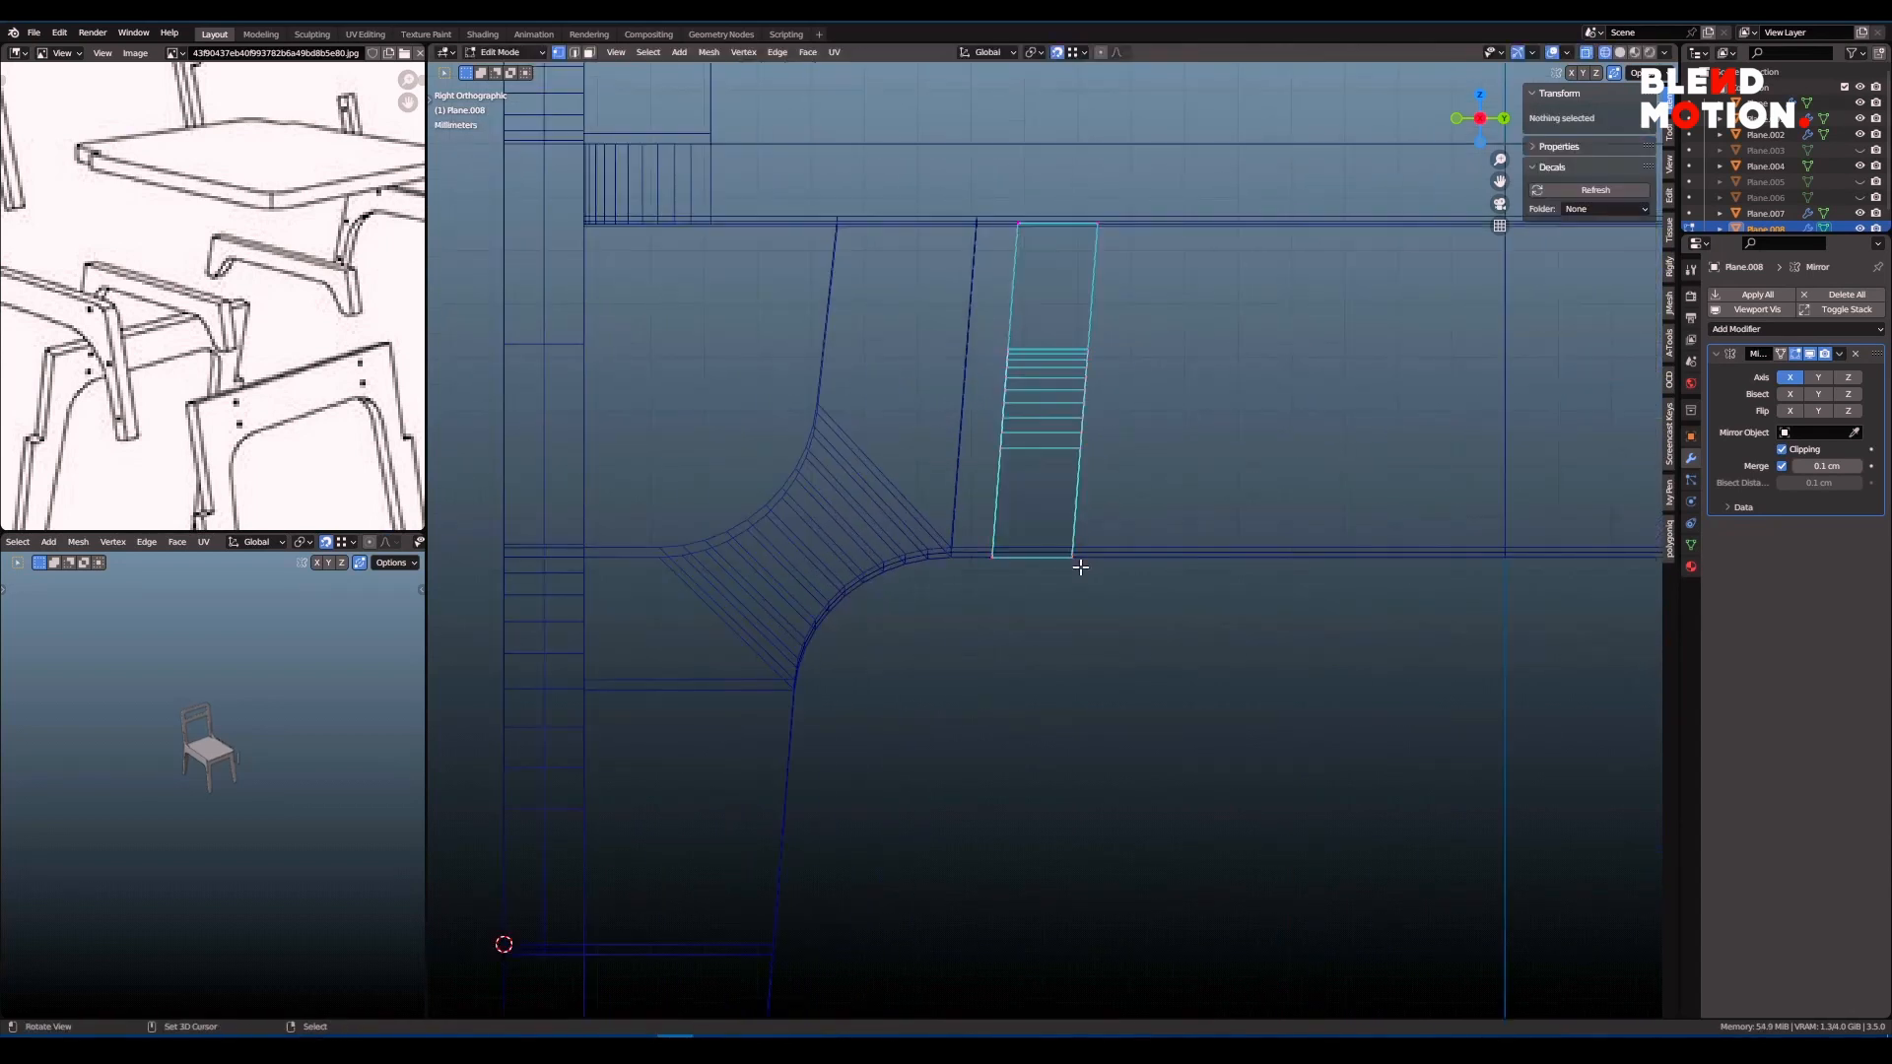
- Flatten each slanted side of the rail in the right view so that both sides run vertically
key(b)
drag(1067, 186, 1201, 693)
key(s)
key(alt+a)
scroll(1133, 572, down, 1)
key(b)
drag(944, 223, 1053, 613)
key(s)
click(1109, 619)
- Move the straightened rail along Y until it sits close to the leg frame's slanted inner edge
scroll(1064, 577, up, 1)
key(a)
shift+middle_drag(1021, 362, 1035, 439)
scroll(1035, 393, up, 2)
key(g)
key(y)
click(983, 460)
- Mirror the rail across the Y axis as well to get a matching one on the opposite side, and finish editing
scroll(983, 461, down, 4)
click(1818, 378)
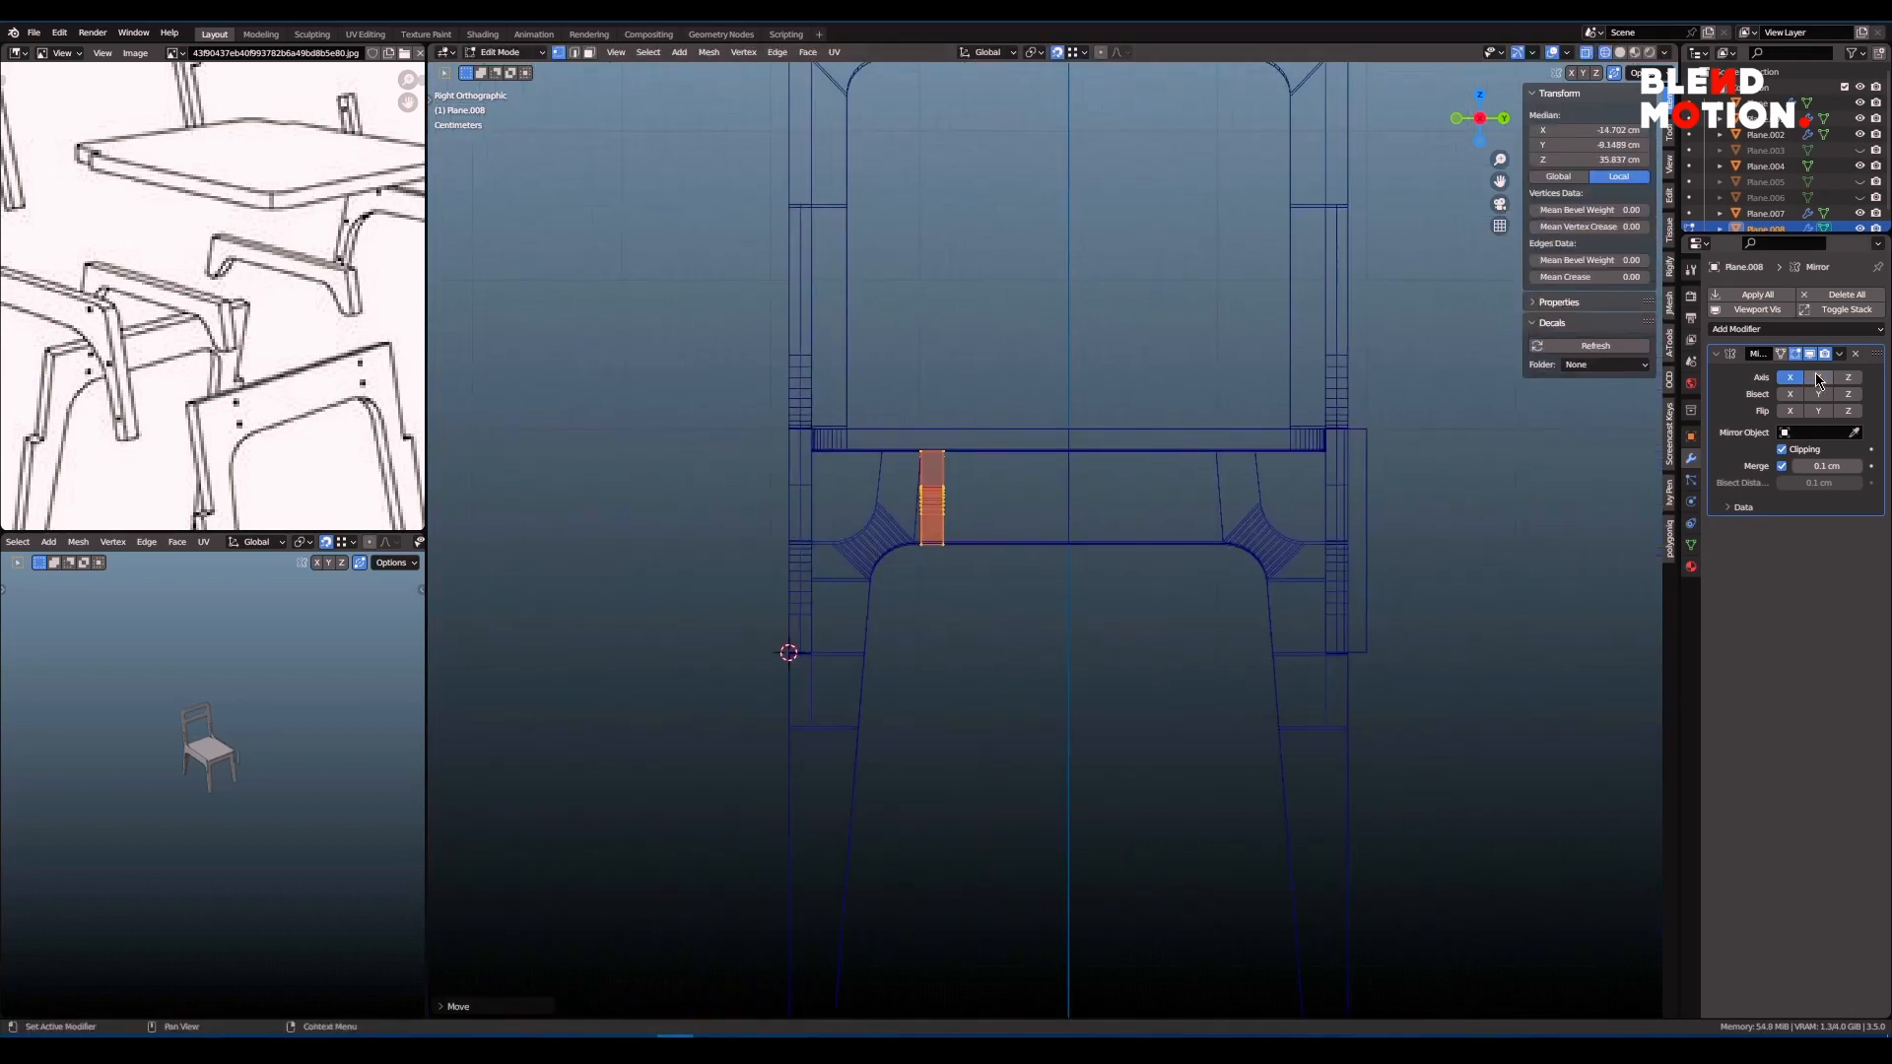
scroll(1060, 562, down, 3)
mouse_move(1061, 562)
middle_down()
mouse_move(1280, 534)
mouse_move(1118, 571)
mouse_move(1303, 580)
mouse_move(1167, 528)
mouse_move(1035, 536)
mouse_move(1067, 553)
middle_up()
scroll(1136, 570, up, 2)
key(Tab)
- Delete the spare loose panel standing beside the chair
click(1110, 570)
right_click(1317, 562)
key(x)
click(1316, 545)
- Try revealing all hidden objects and undo the reveal
key(alt+h)
right_click(1197, 529)
key(ctrl+z)
key(ctrl+z)
- Hide the sidebar and the wireframe overlay, and turn on cavity shading to compare the clean chair with the whole reference sketch
key(n)
click(1569, 53)
click(1470, 306)
middle_drag(1429, 326, 1364, 198)
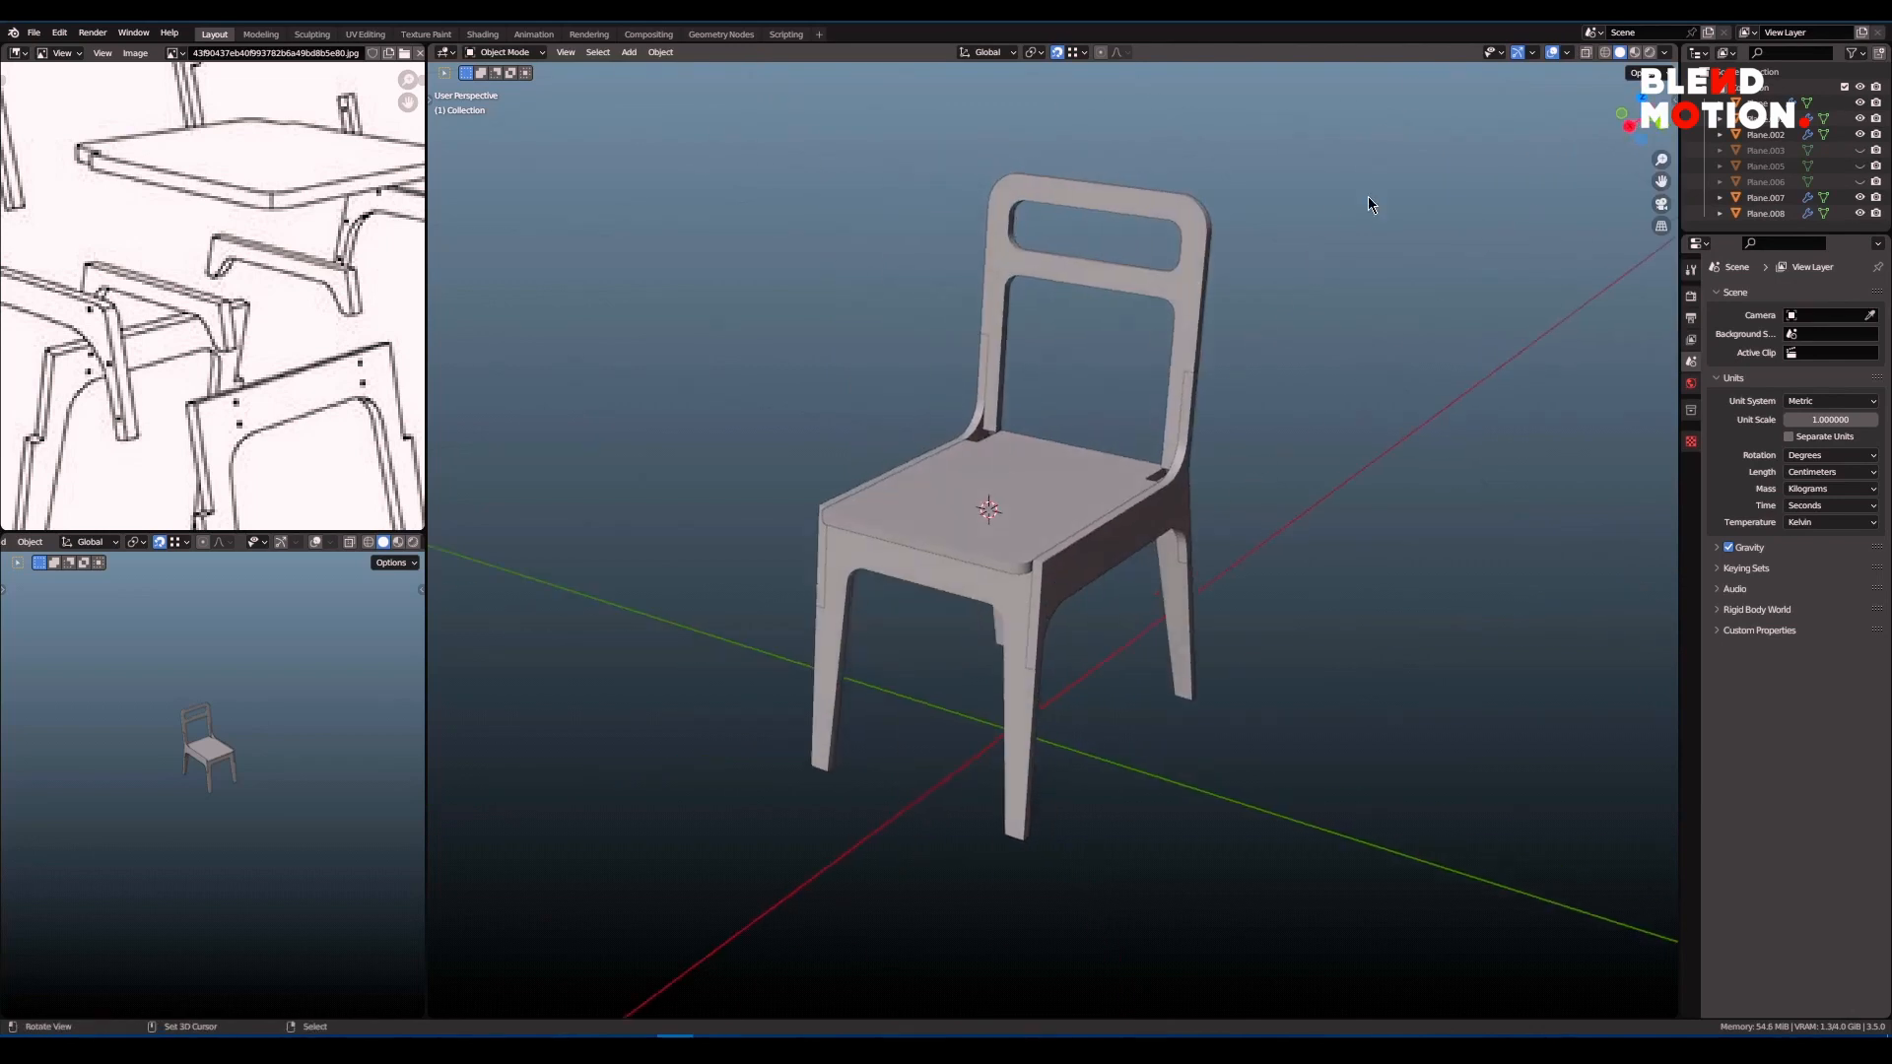
click(1667, 52)
click(1578, 390)
mouse_move(916, 595)
middle_down()
mouse_move(976, 595)
mouse_move(924, 584)
middle_up()
scroll(240, 323, down, 6)
middle_drag(345, 327, 256, 335)
scroll(256, 335, up, 1)
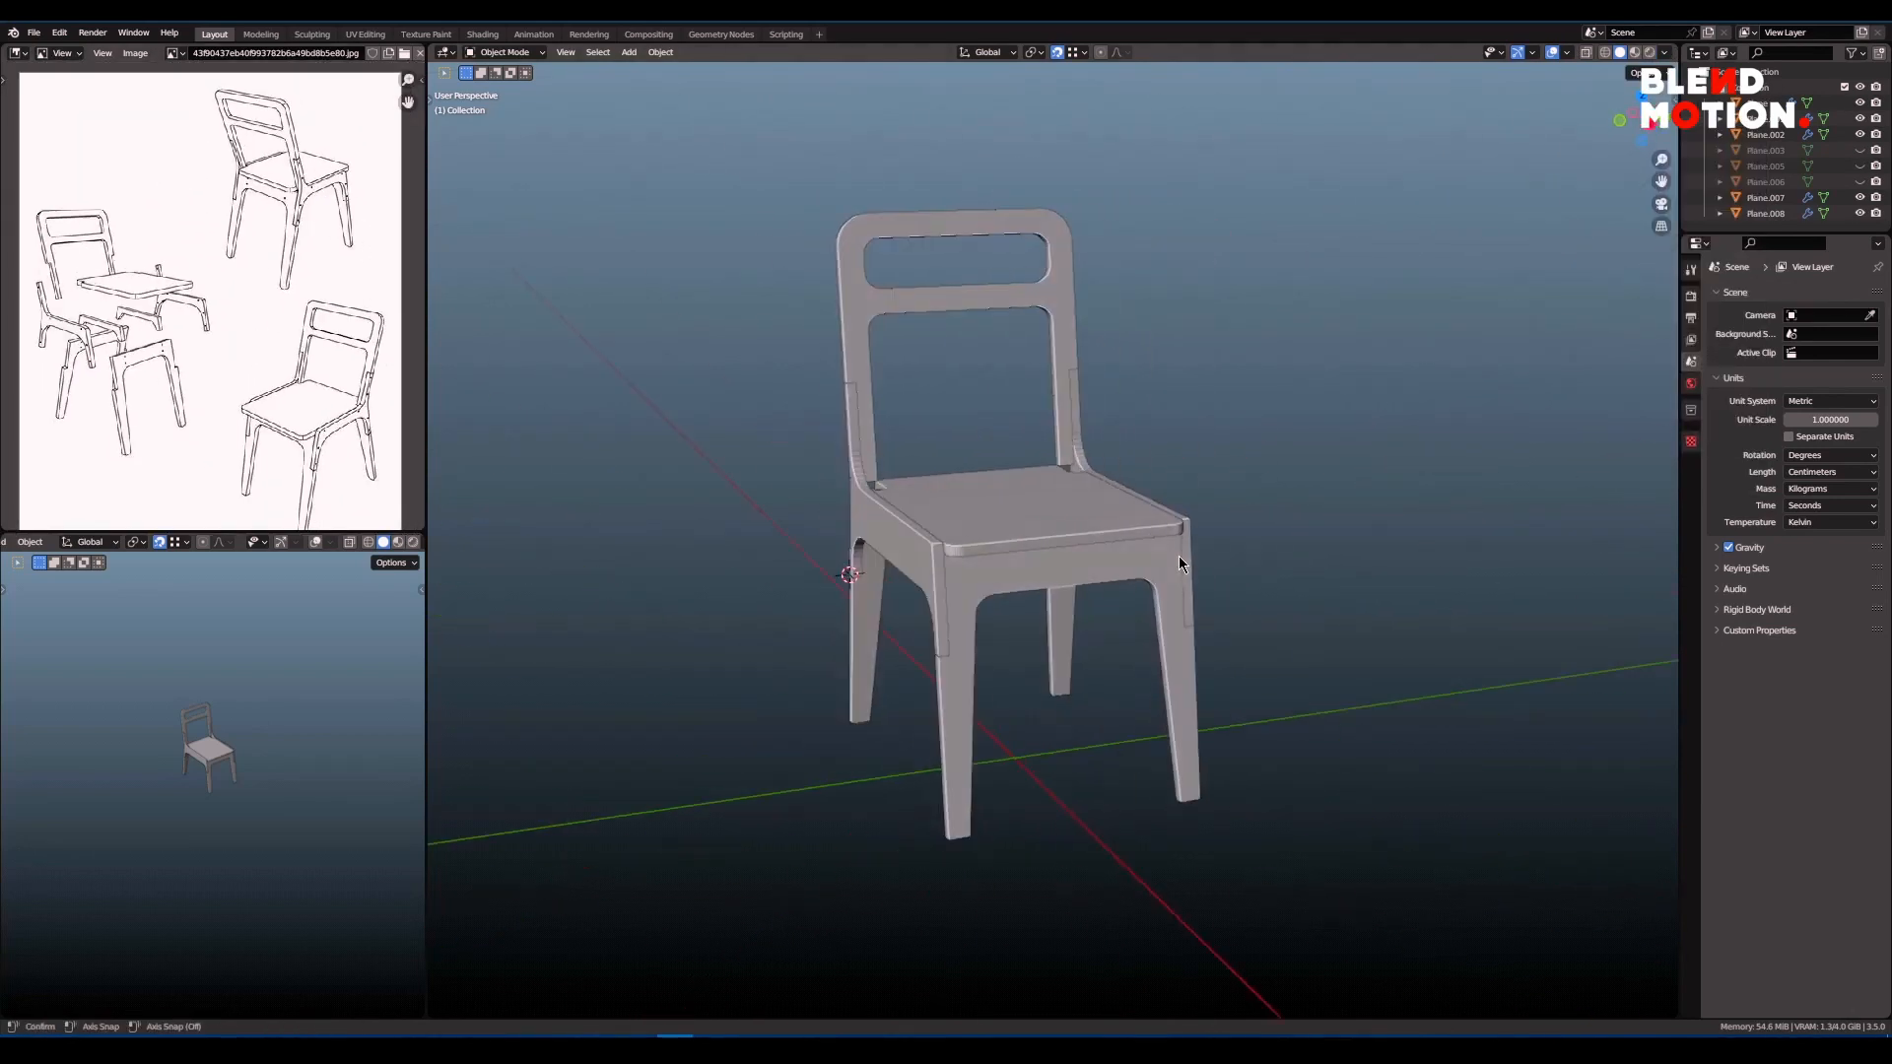